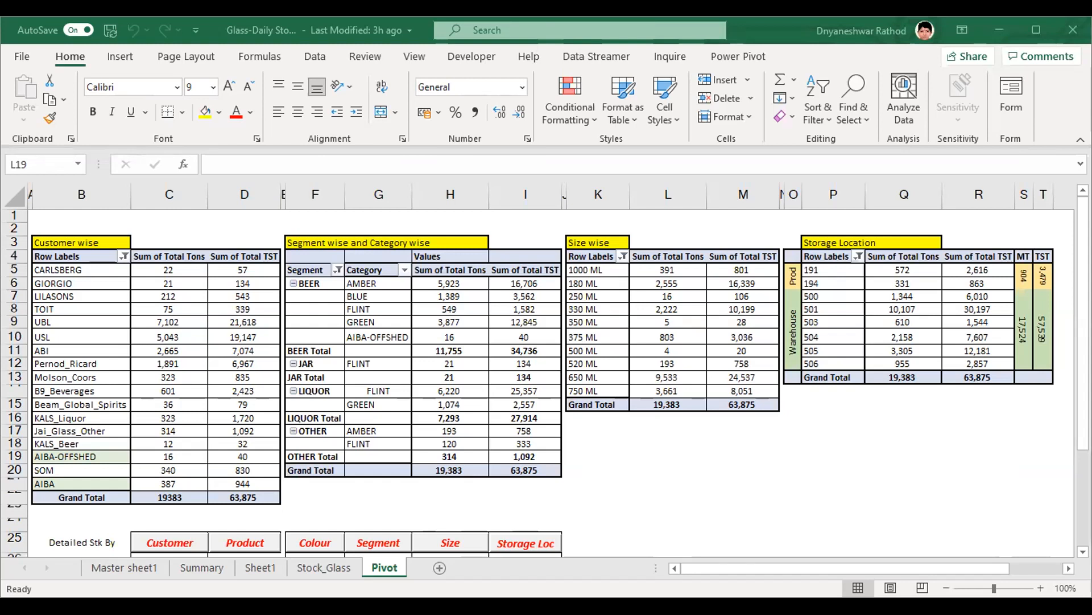
- Review the grouped pivot table on Sheet1 and the product rows at the end of the Stock_Glass sheet
click(262, 568)
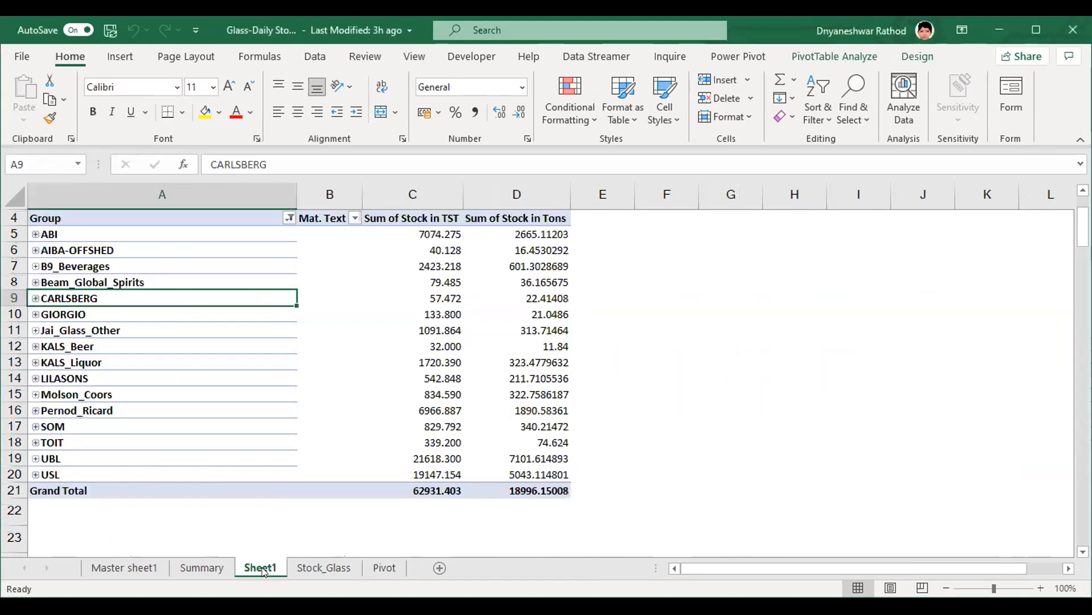
click(322, 567)
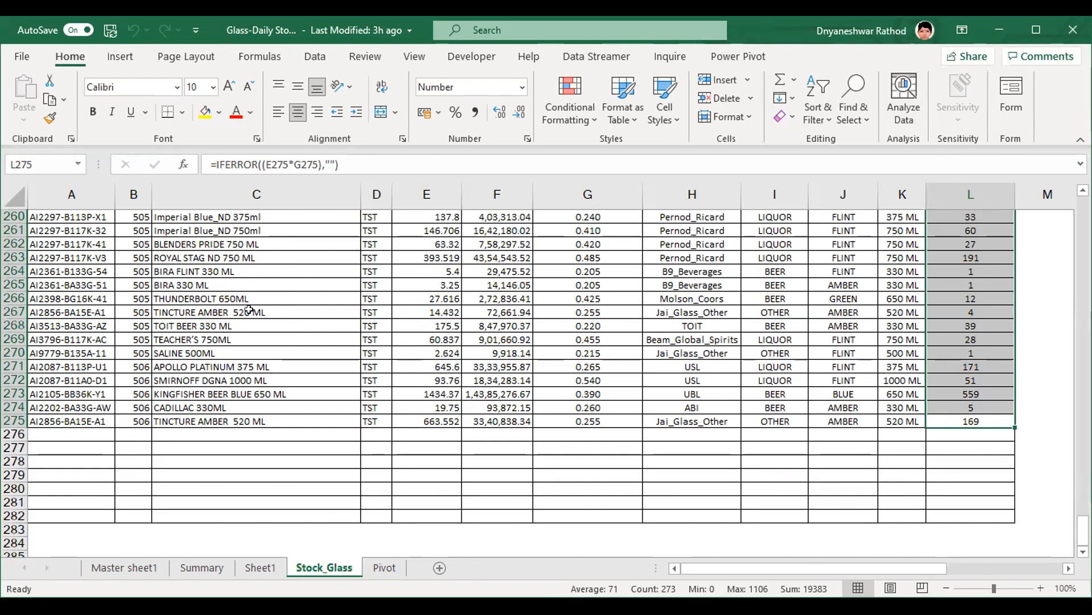
click(280, 404)
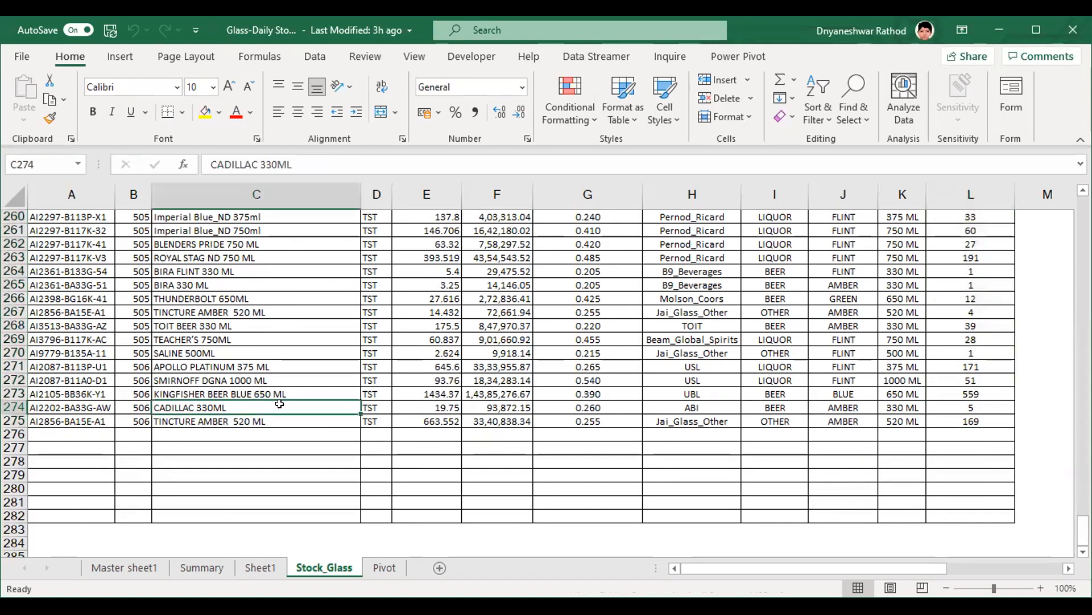
- Open the Save a Copy page for the Glass-Daily Stock workbook
click(20, 53)
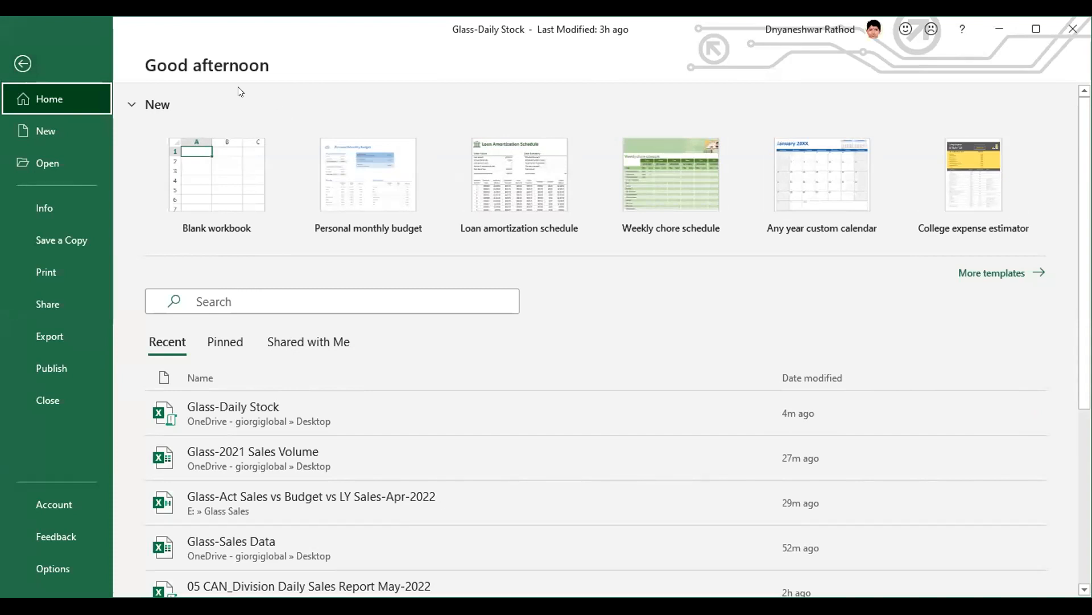
click(38, 241)
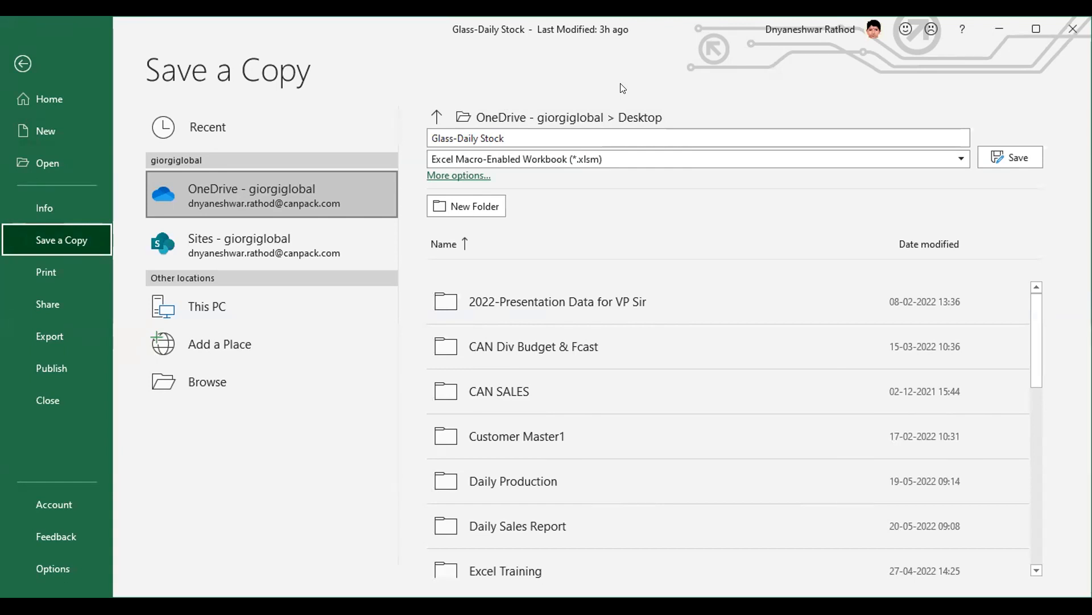
- Switch to Chrome and open a new browser tab
key(alt+Tab)
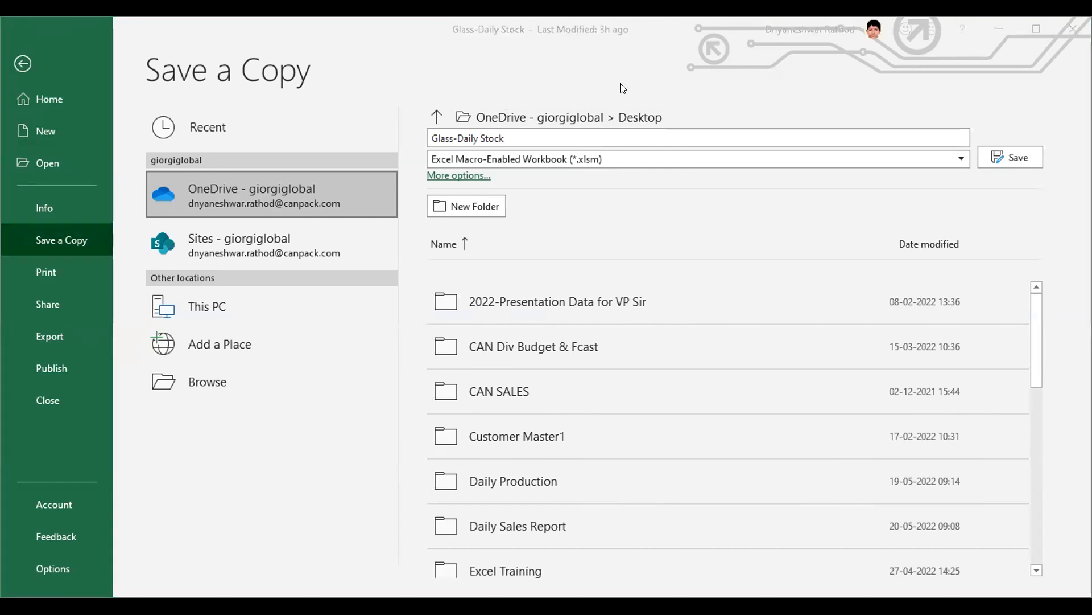
key(alt+Tab)
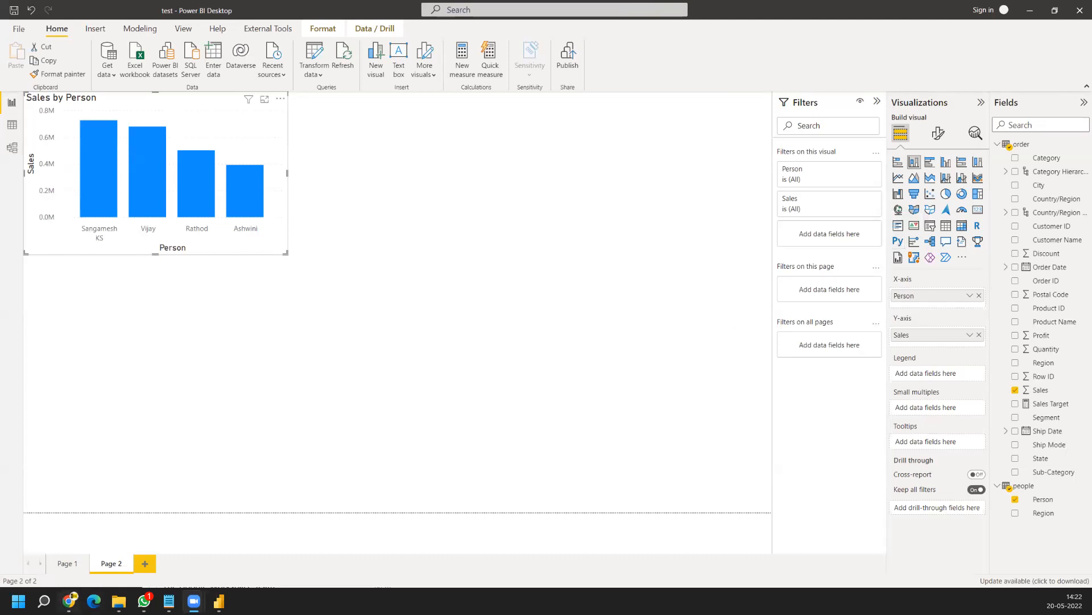
click(69, 601)
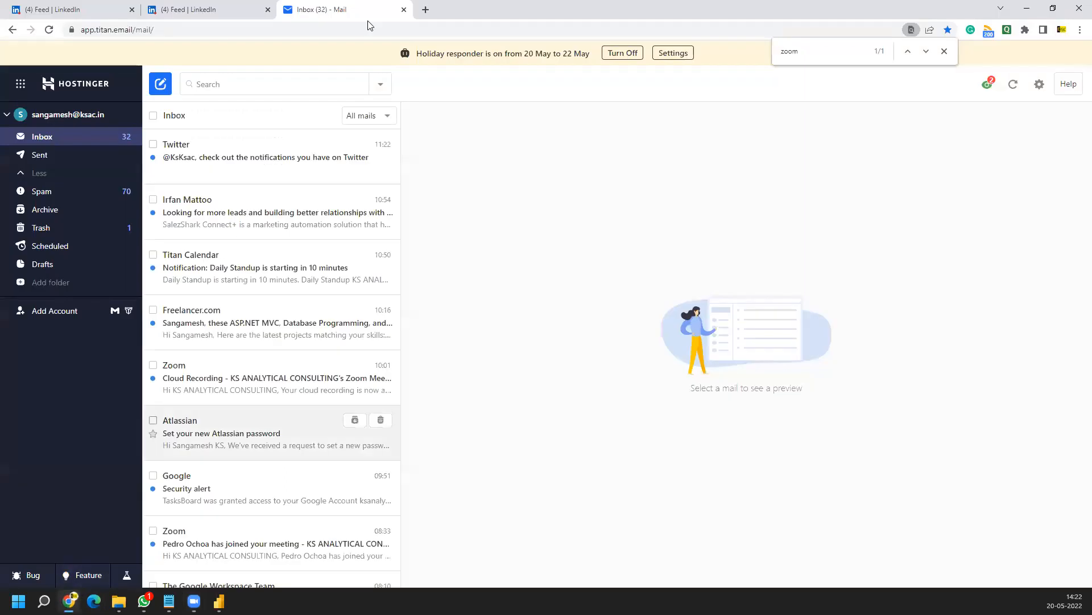
click(427, 10)
text(power)
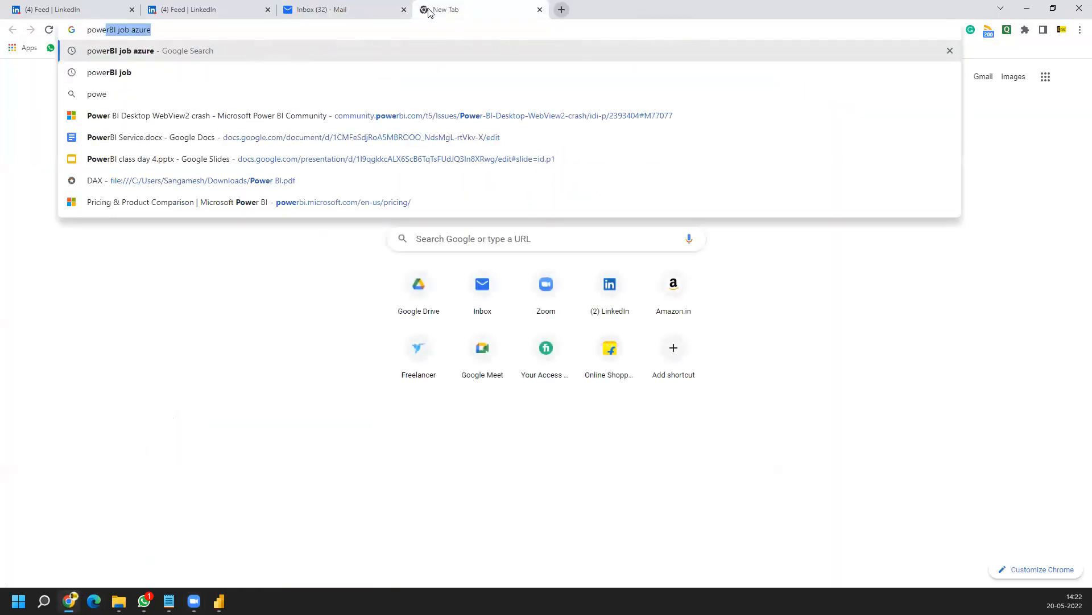
key(BackSpace)
key(BackSpace)
key(BackSpace)
key(BackSpace)
key(BackSpace)
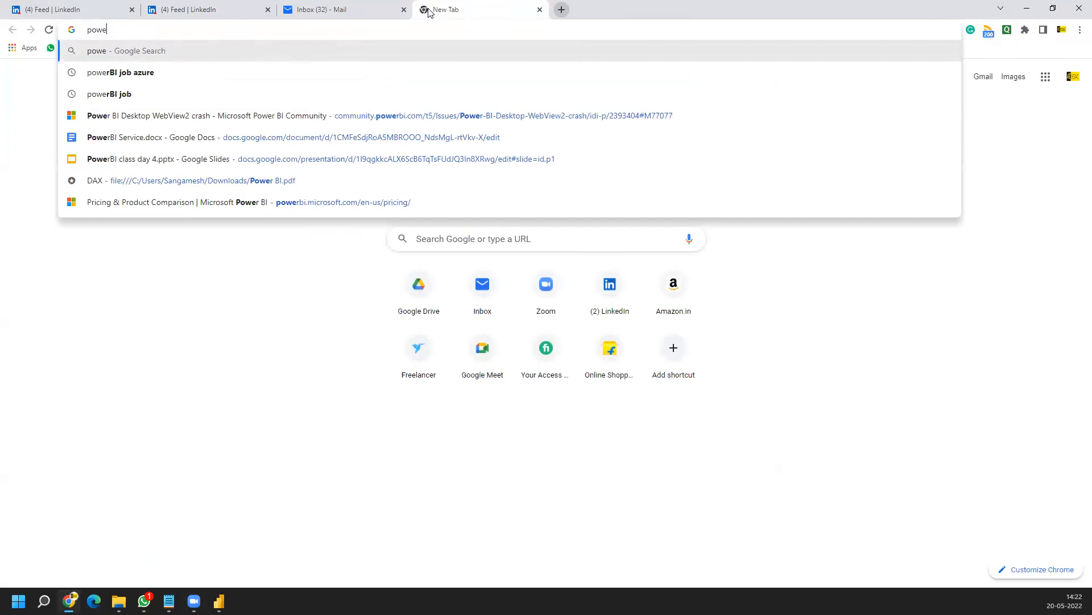
text(ython)
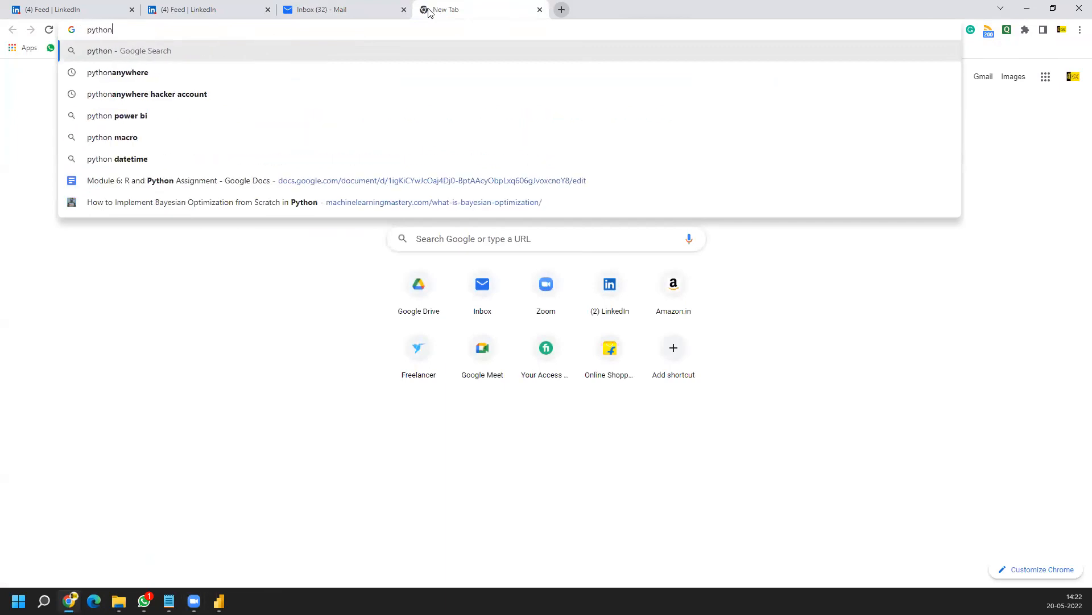
key(BackSpace)
key(BackSpace)
key(BackSpace)
key(BackSpace)
key(BackSpace)
key(BackSpace)
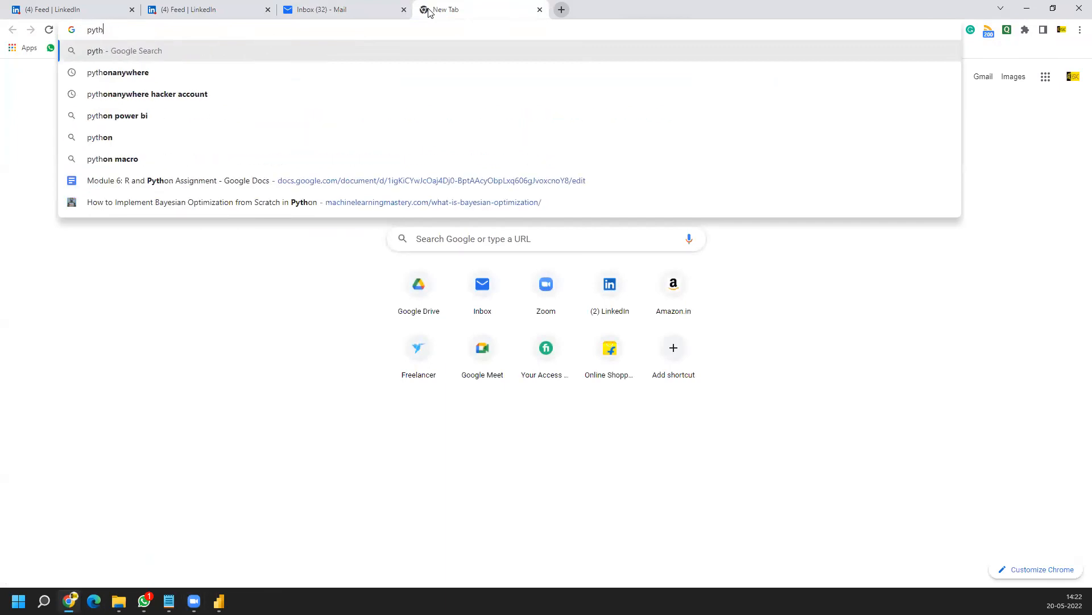
- Search Google for "R cran" and open The Comprehensive R Archive Network site
text(R cran)
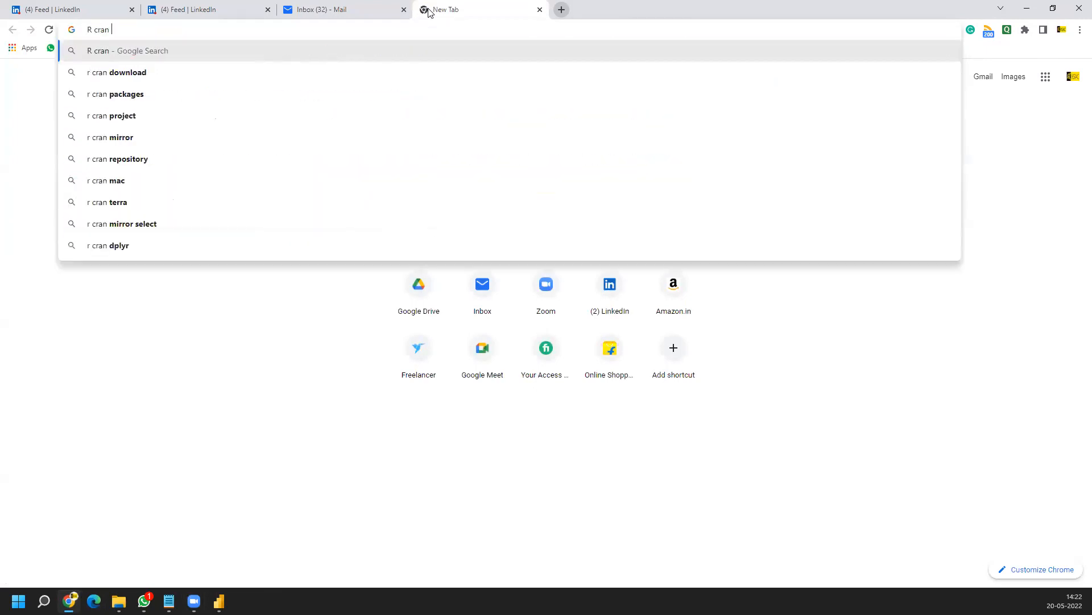
key(Return)
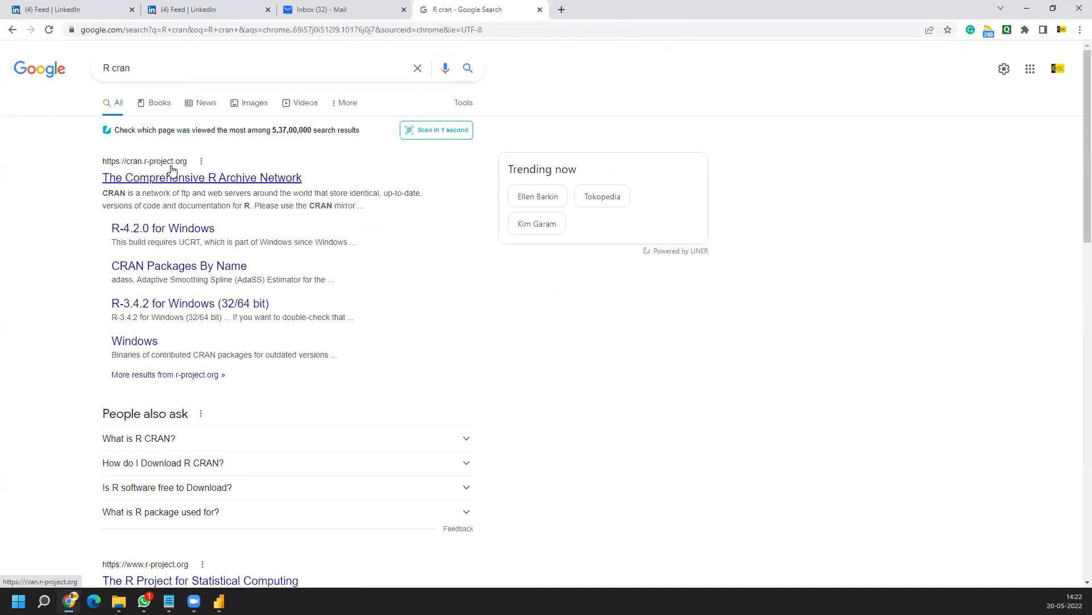
click(159, 183)
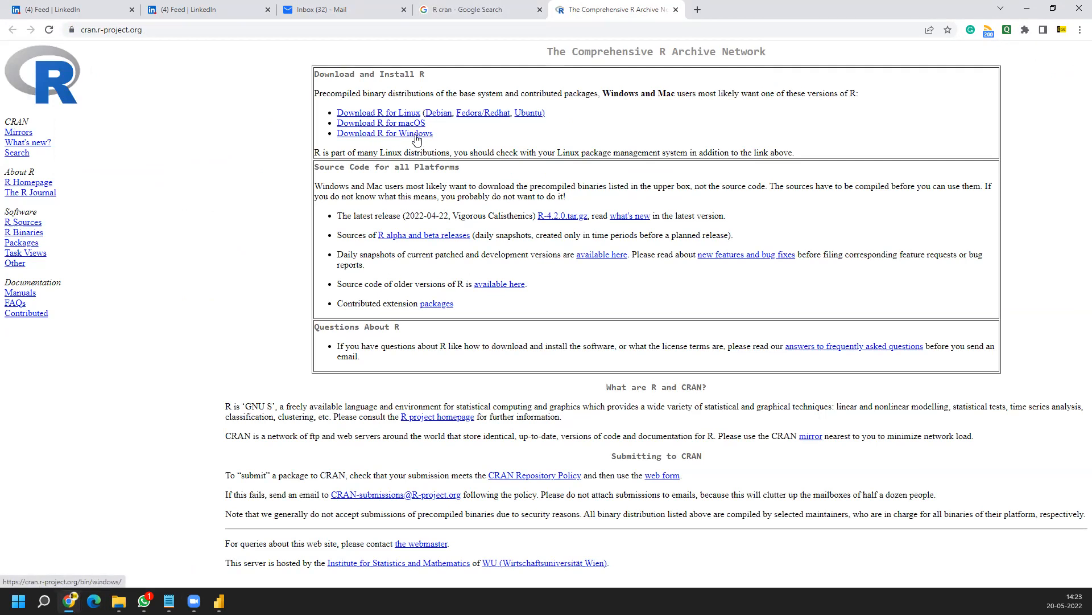
- Replace the earlier Google query with "pyhon download" and open the Download Python page on python.org
click(467, 10)
double_click(99, 69)
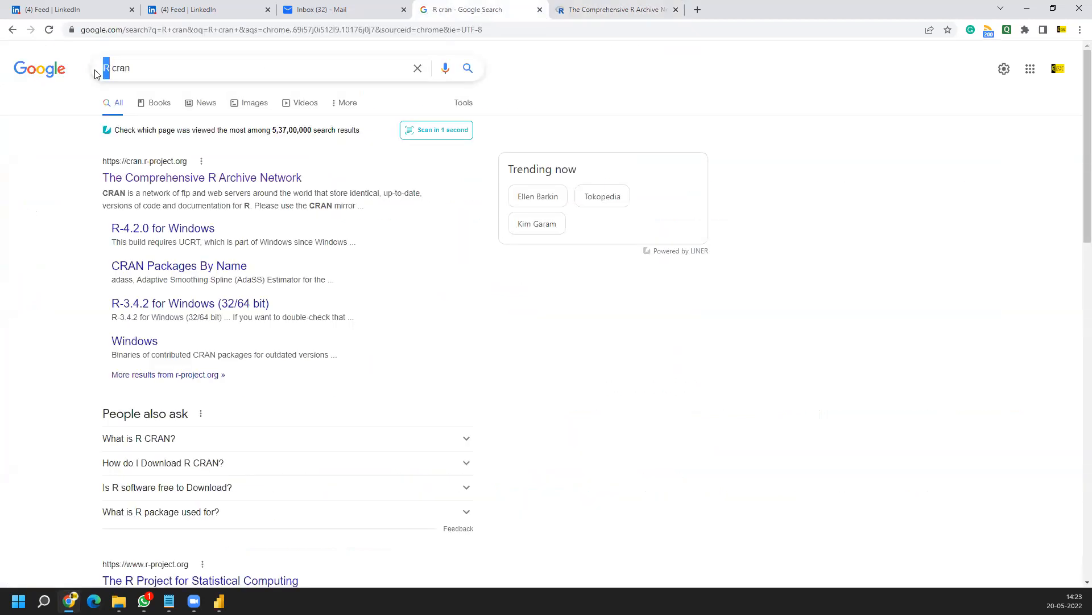
key(BackSpace)
text(pyh)
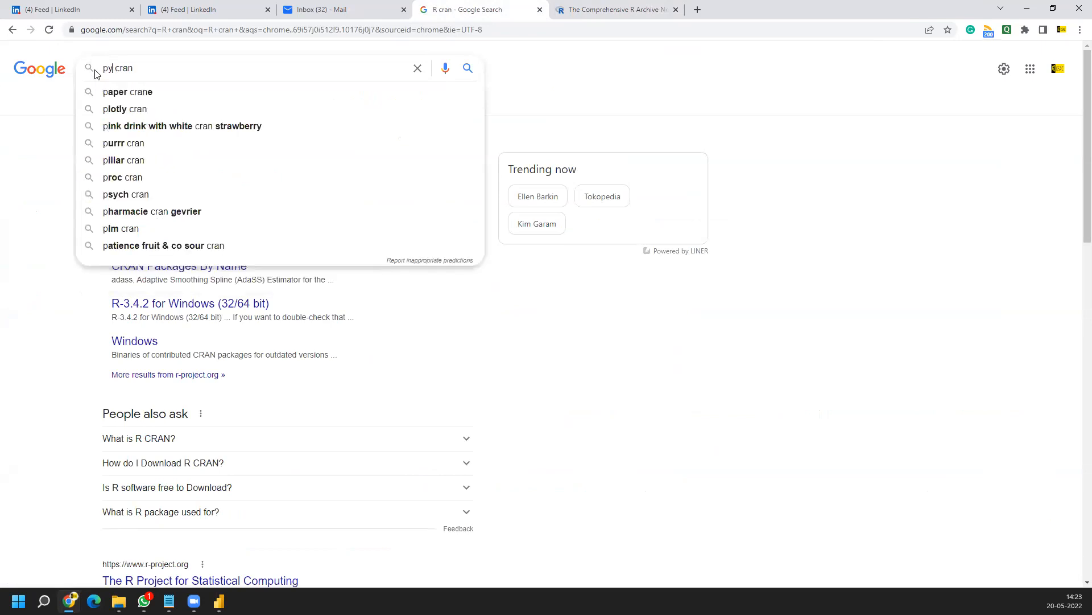
text(on)
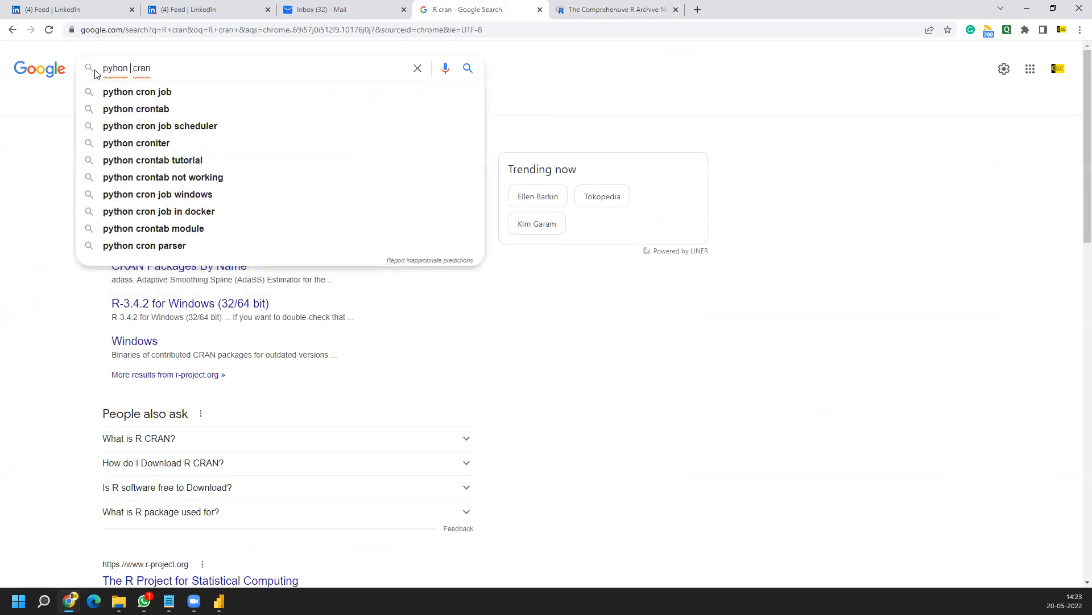
key(BackSpace)
key(BackSpace)
key(BackSpace)
key(BackSpace)
text(download)
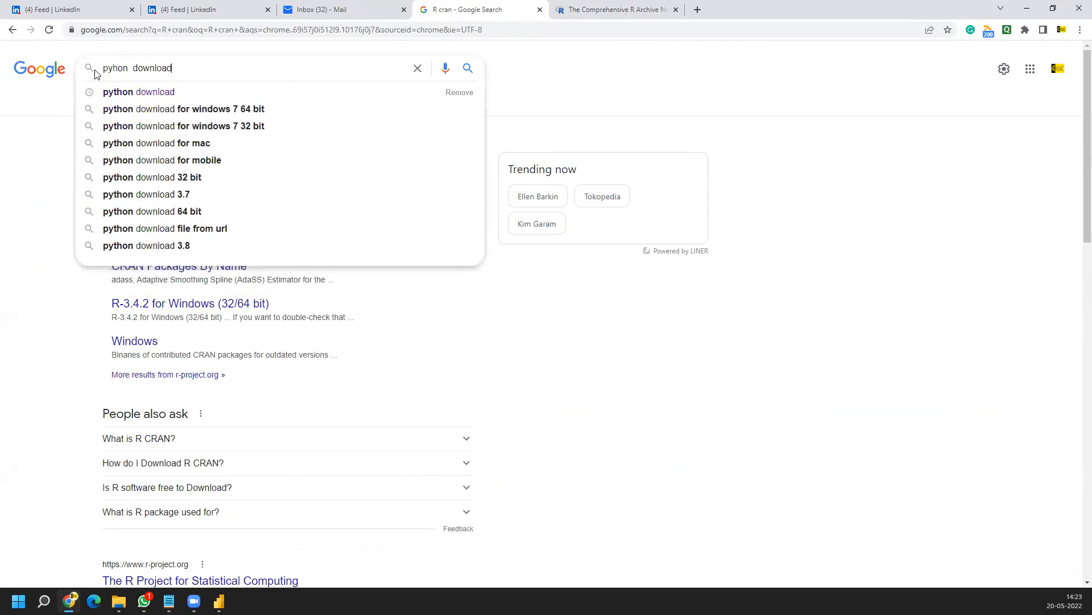
key(Return)
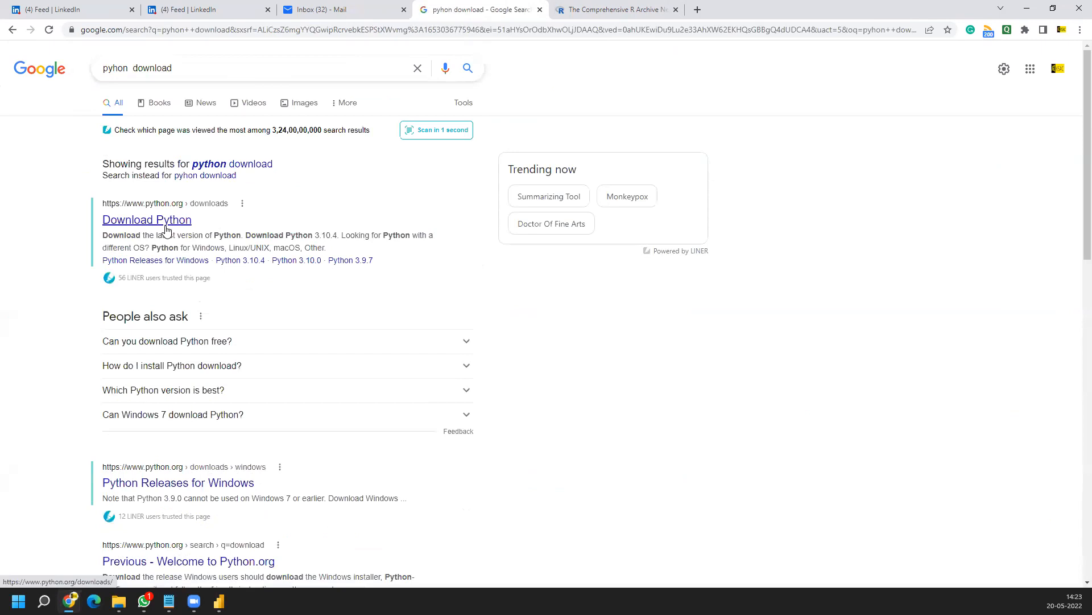
click(155, 227)
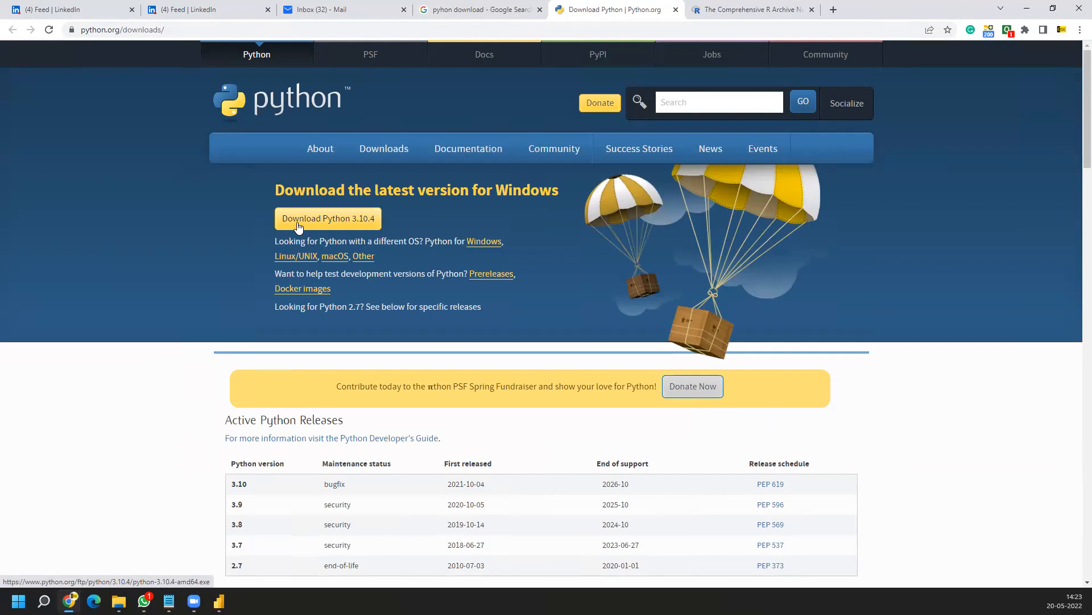
- Select the web addresses of the Python downloads page and the CRAN page, and close the CRAN page
click(208, 30)
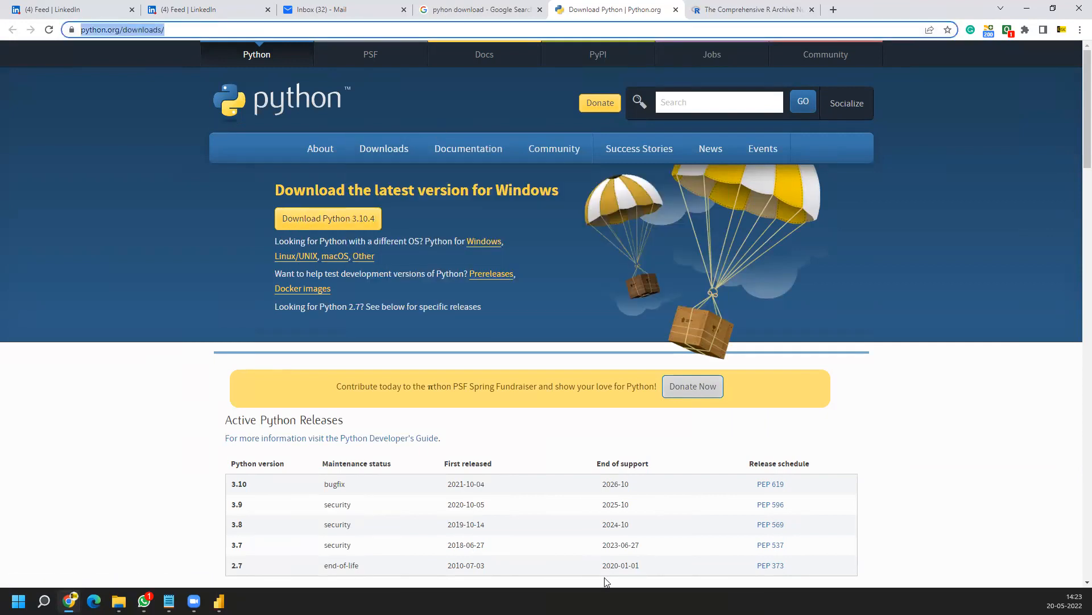
click(516, 365)
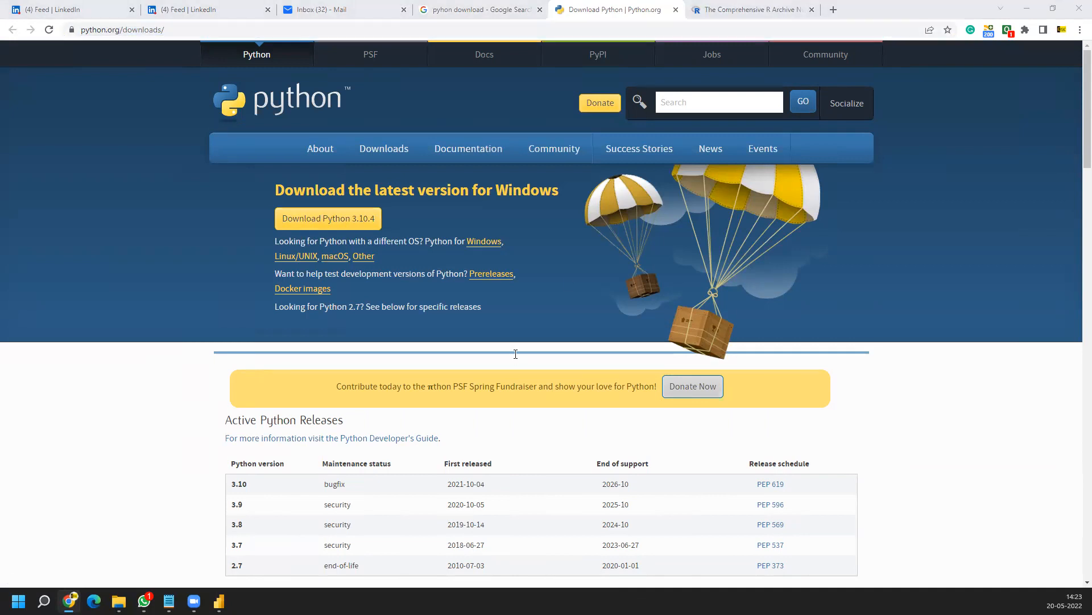
click(750, 10)
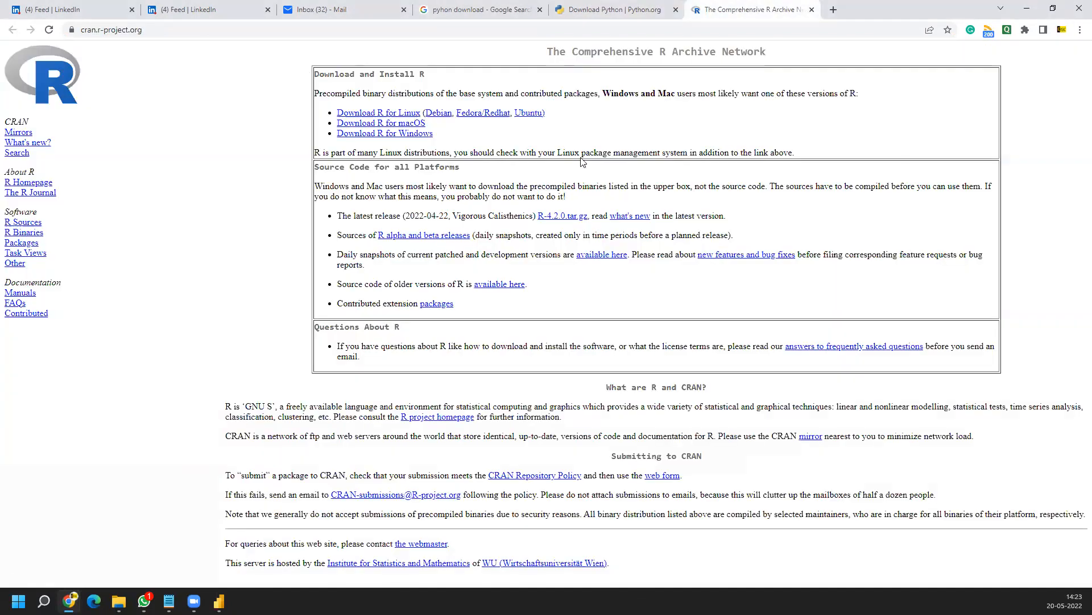
click(171, 31)
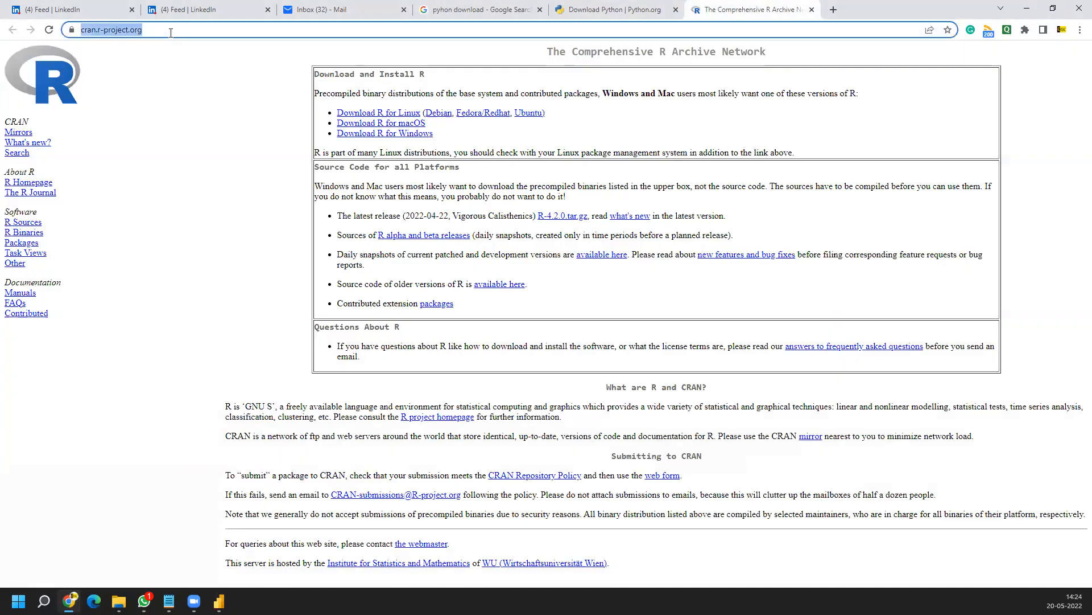
click(542, 578)
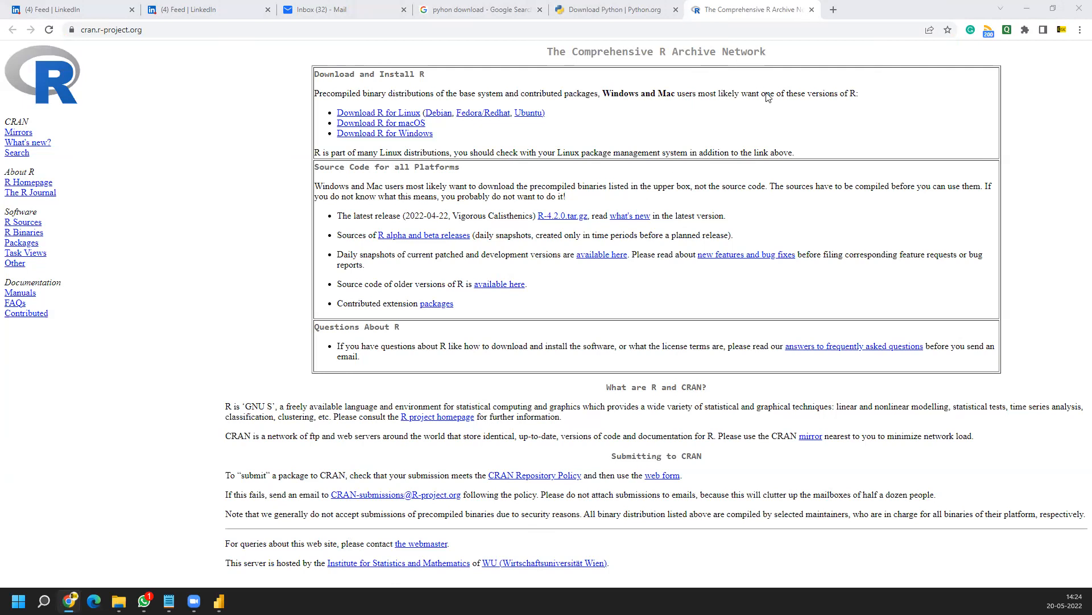
key(ctrl+w)
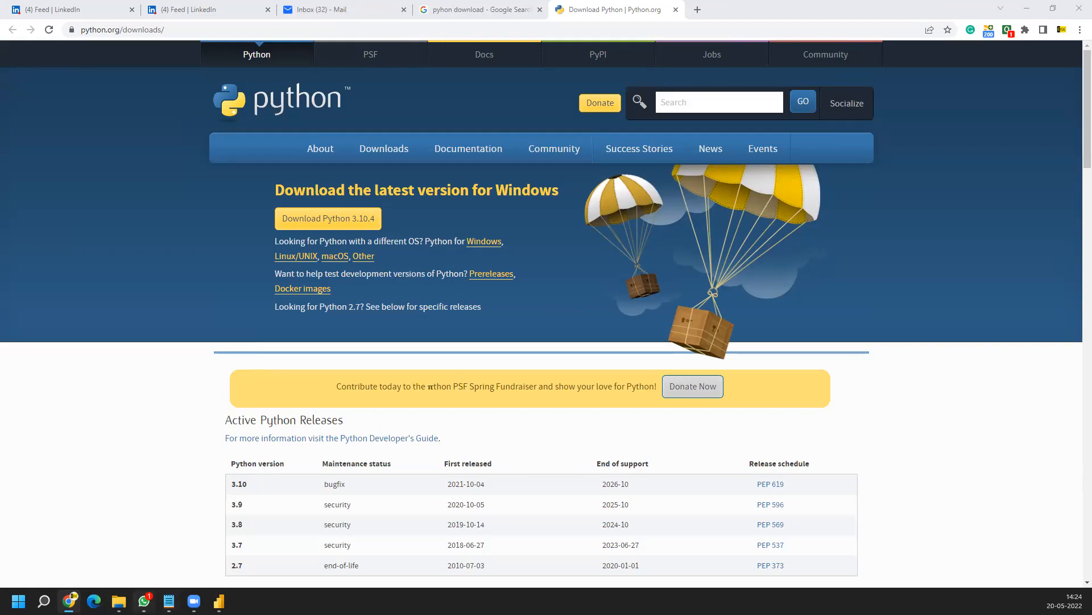
- Switch to WhatsApp, search the chats for "power" and open the CPIPL PowerBI group
click(144, 600)
click(154, 61)
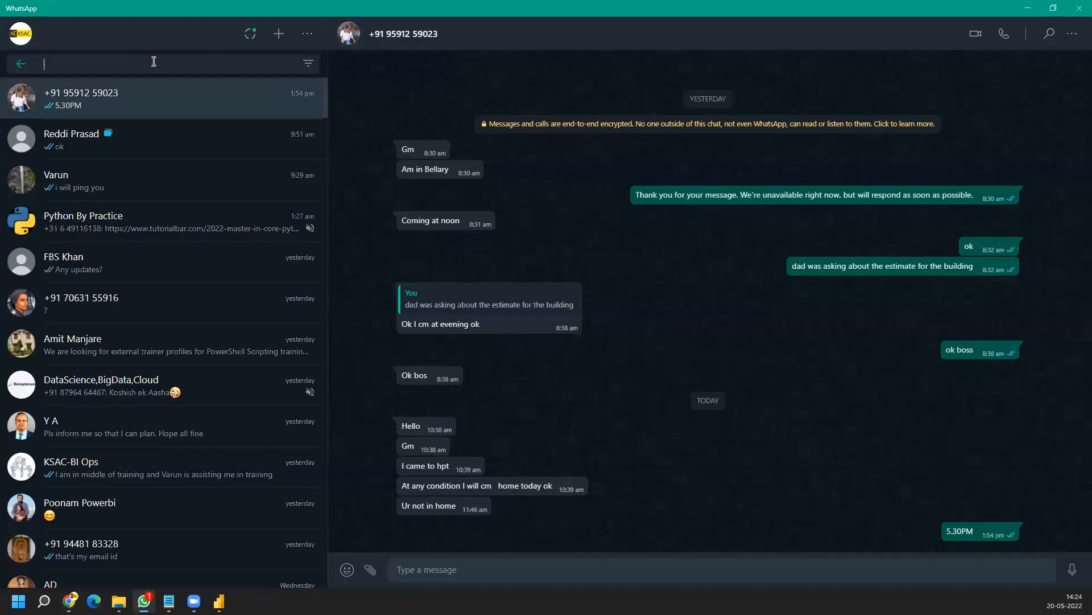
text(p)
key(BackSpace)
text(power)
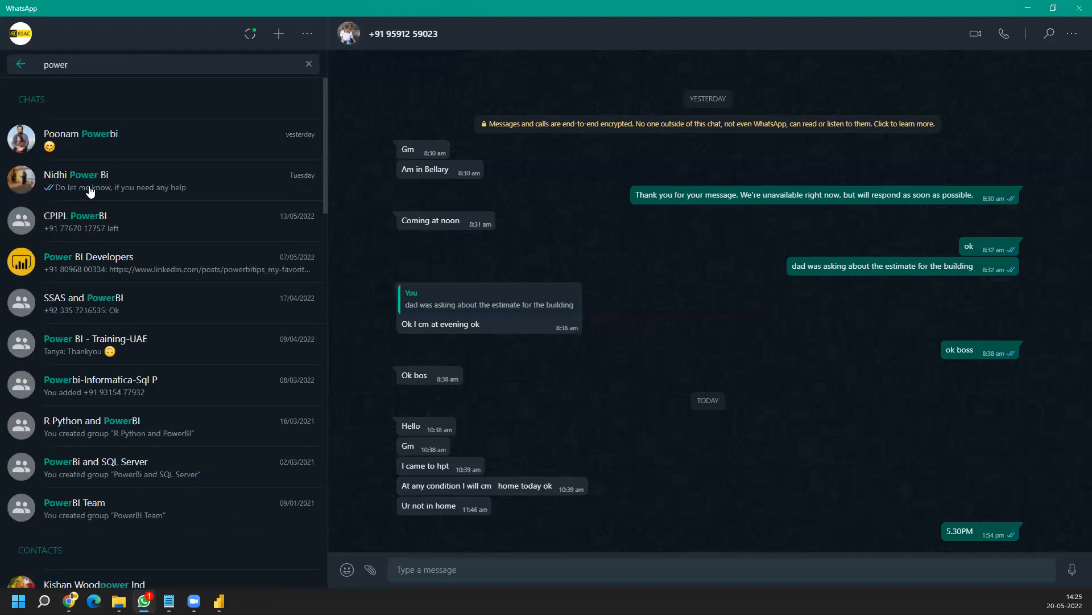
click(84, 220)
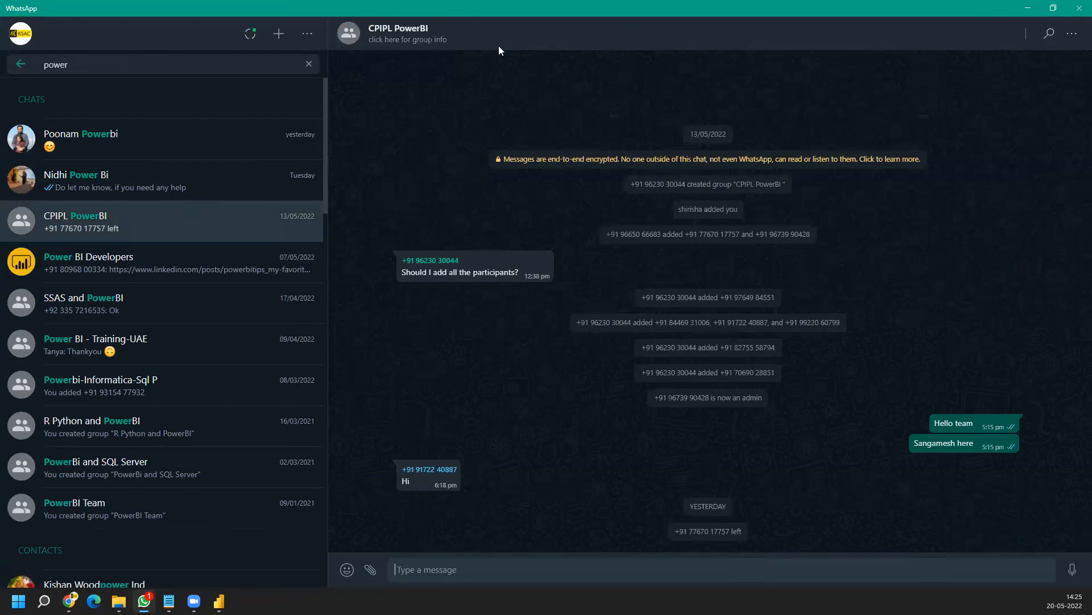
- Open the CPIPL PowerBI group info and look through its full participant list
click(463, 34)
scroll(950, 279, down, 4)
scroll(914, 386, down, 2)
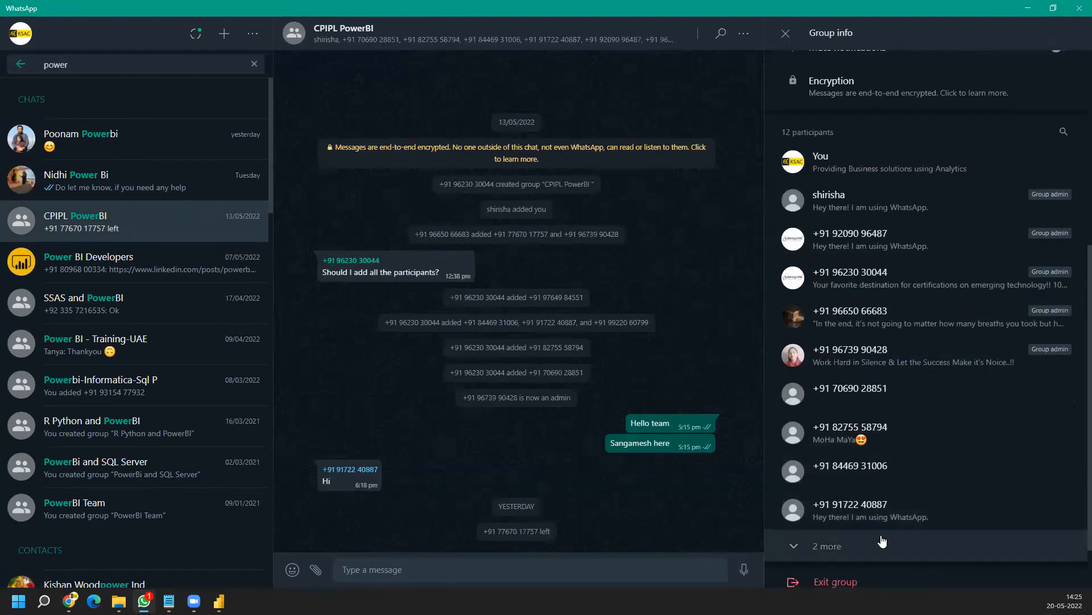
scroll(897, 515, down, 3)
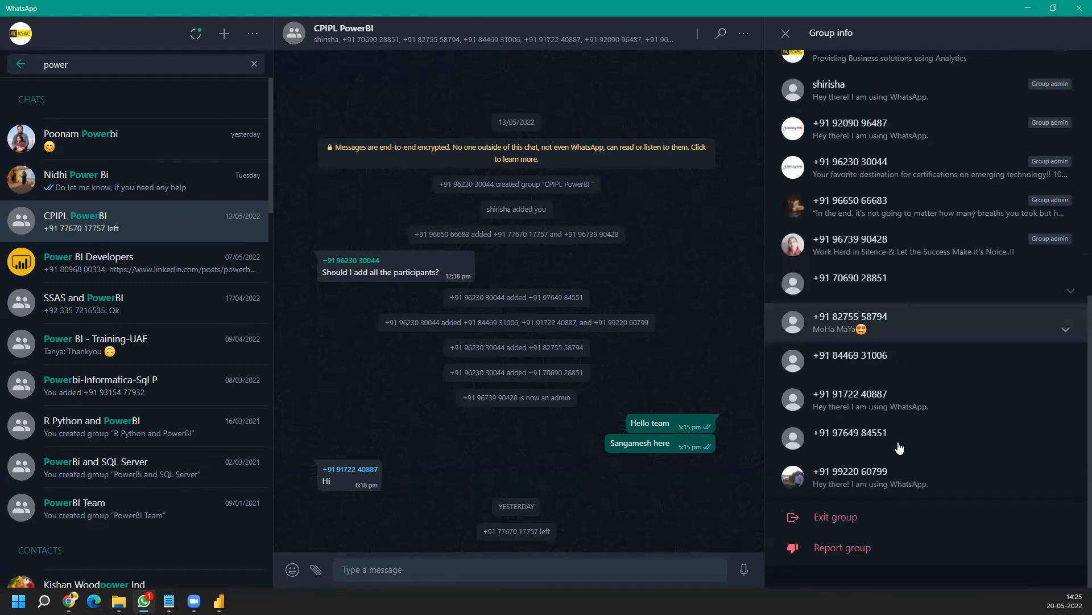
scroll(906, 290, up, 10)
scroll(871, 341, down, 2)
scroll(876, 421, down, 2)
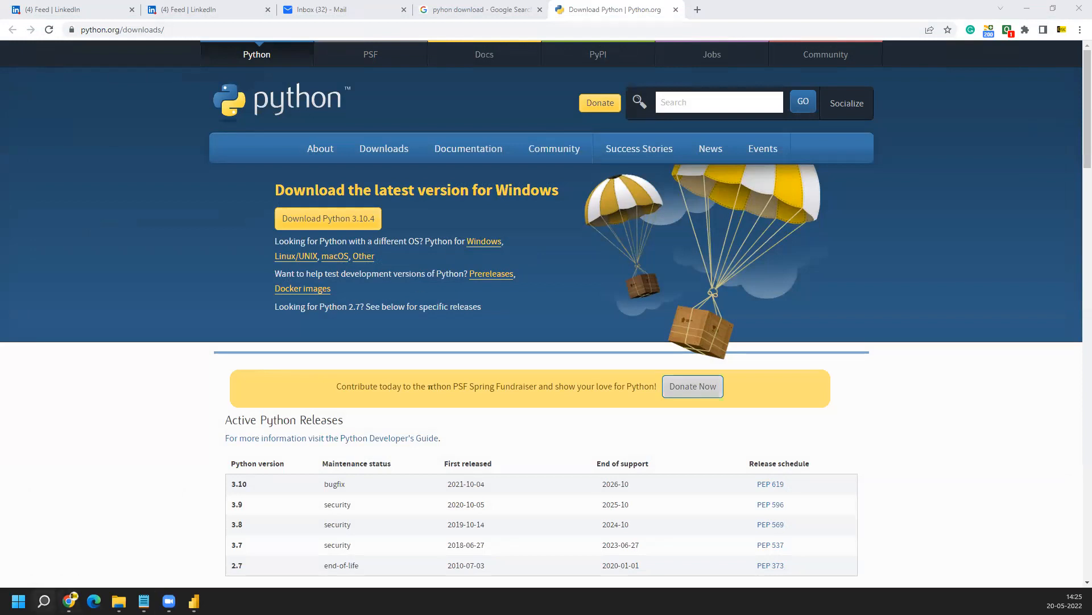
- Return to the Google results for the Python download search in Chrome
mouse_move(44, 601)
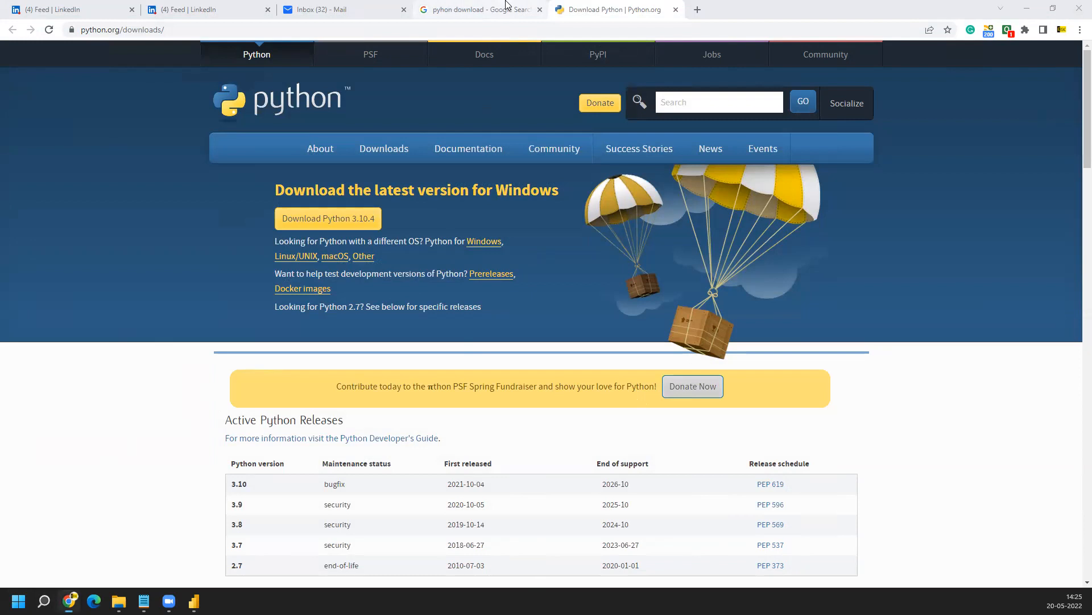
click(468, 8)
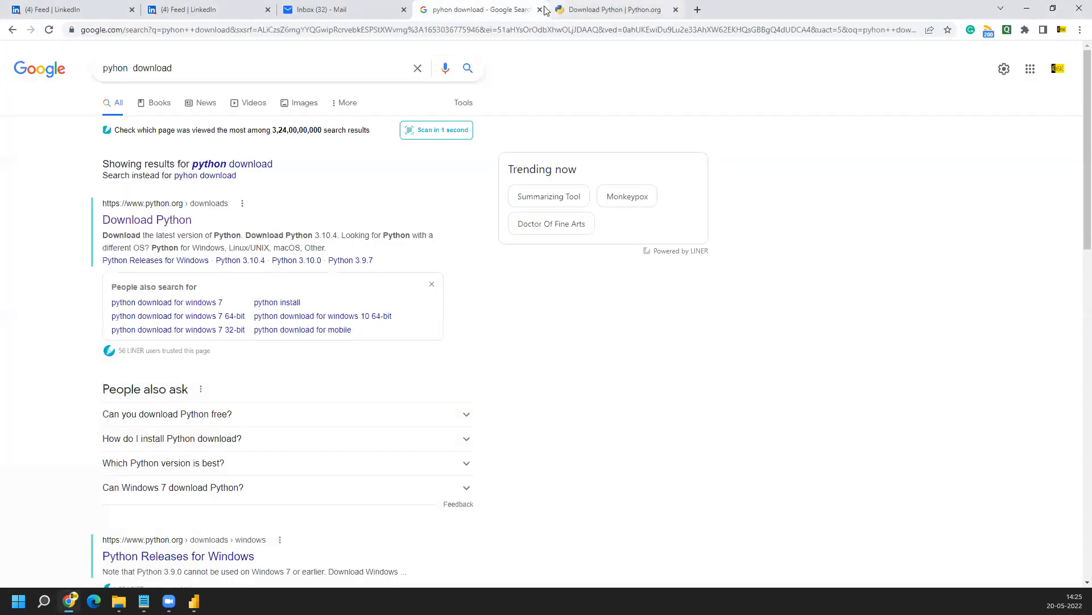
- Close the Google search, Python downloads, mail and both LinkedIn feed pages so that the Power BI report shows
click(539, 10)
click(539, 10)
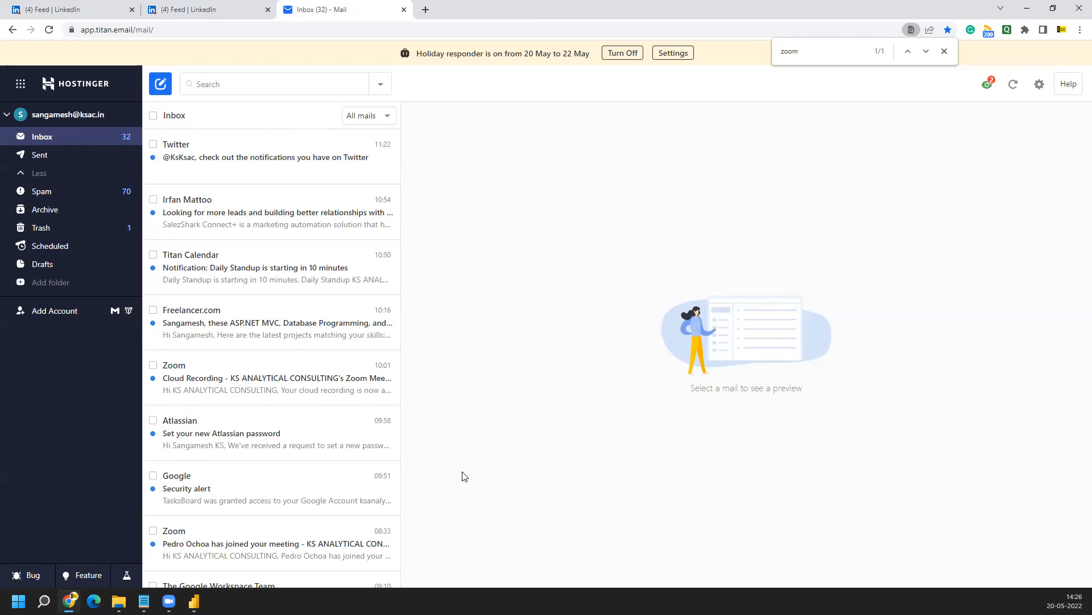
click(404, 9)
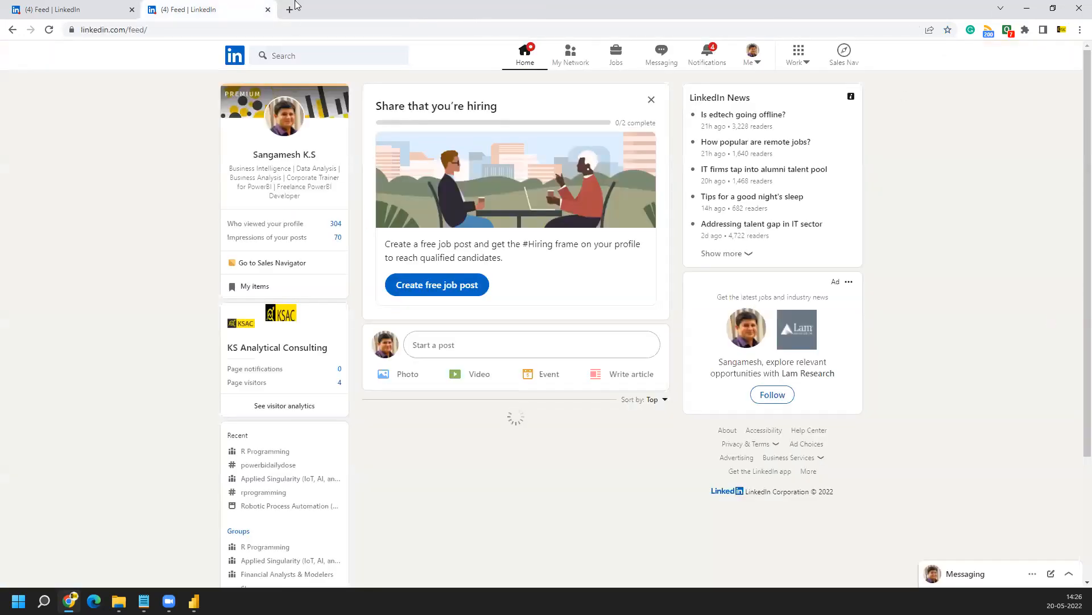
click(266, 10)
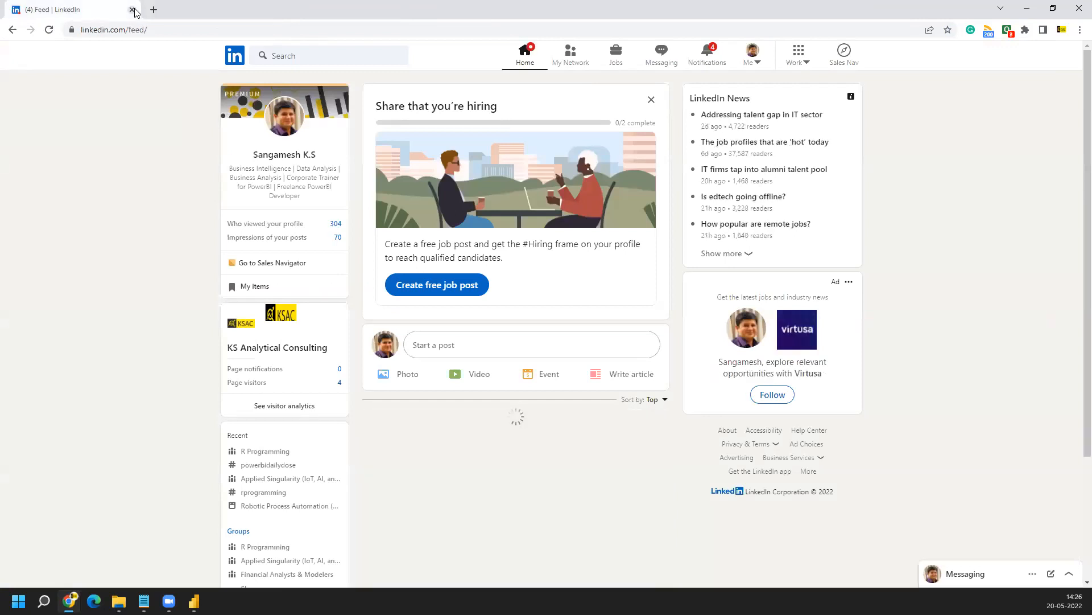
click(132, 10)
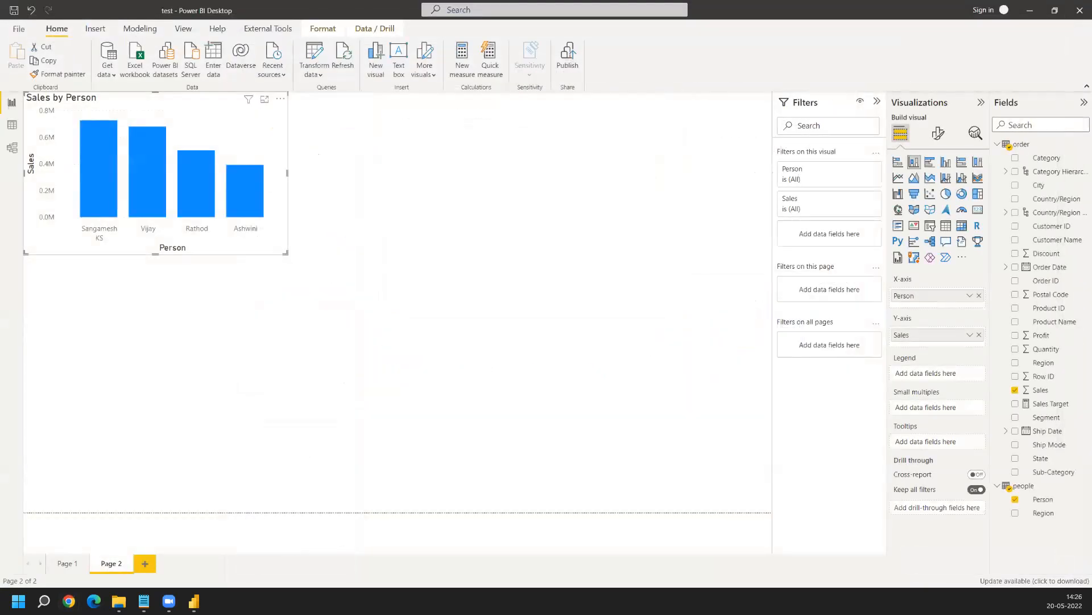
- Insert a Q&A visual on Page 2 below the Sales by Person chart and enlarge it
mouse_move(194, 601)
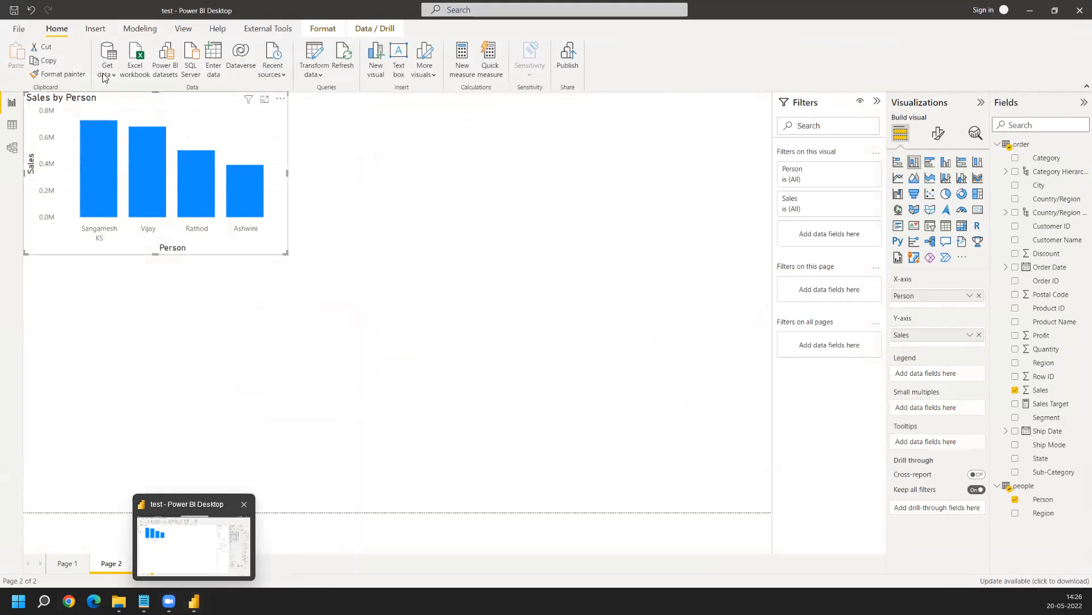
click(95, 28)
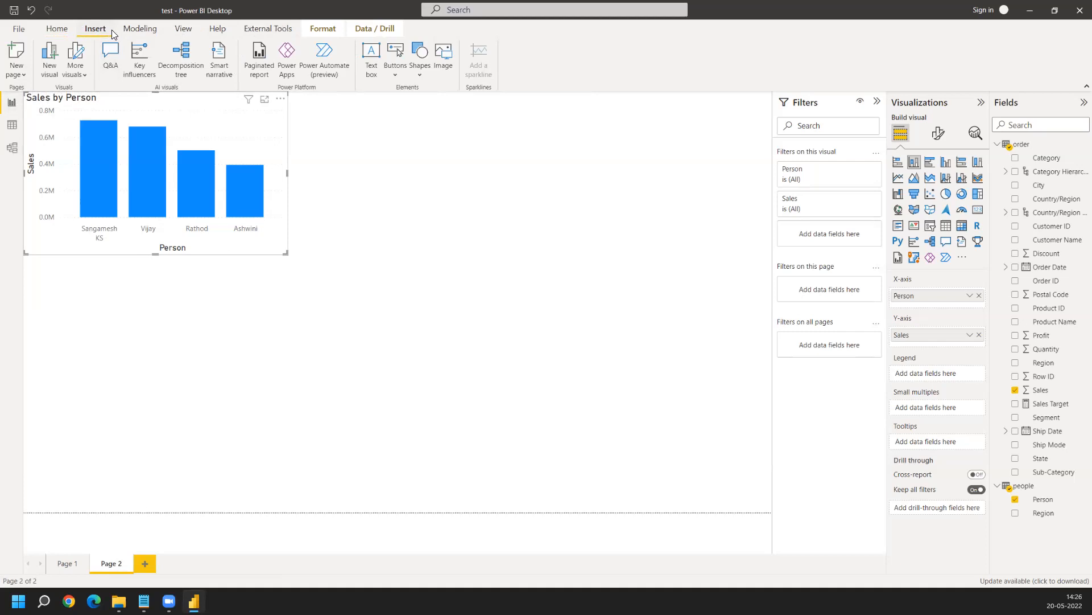
click(112, 57)
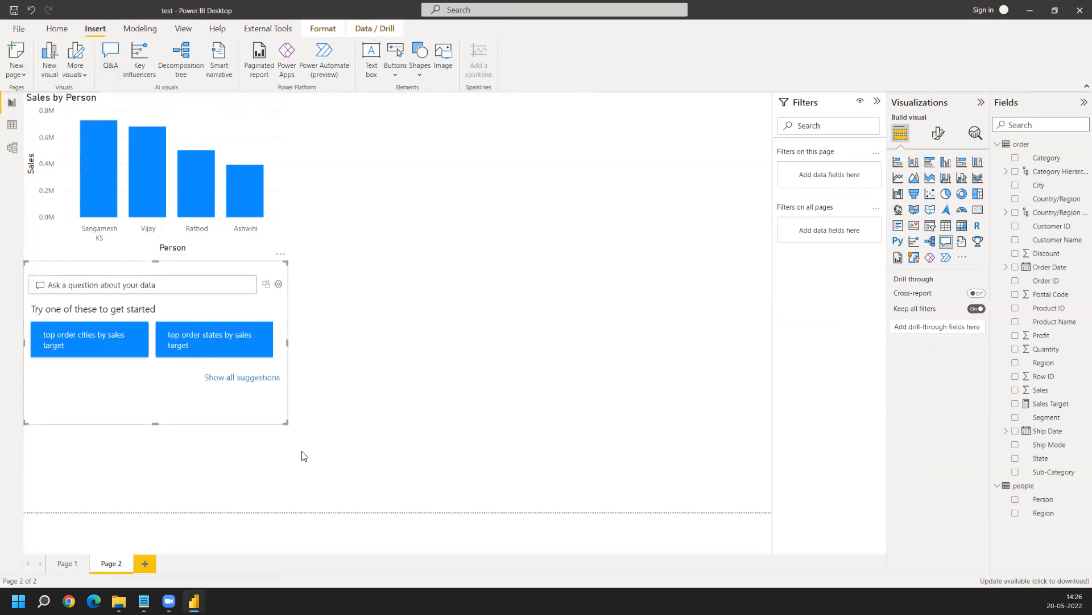
drag(285, 423, 392, 455)
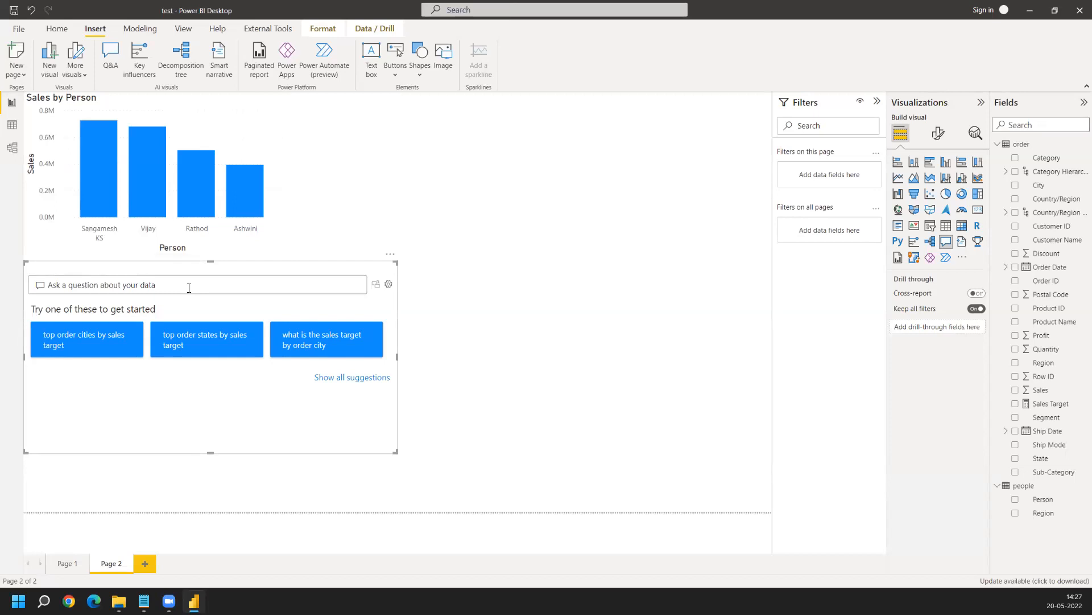
- Ask the Q&A visual "What is my total sales"
text(What uis)
key(BackSpace)
key(BackSpace)
key(BackSpace)
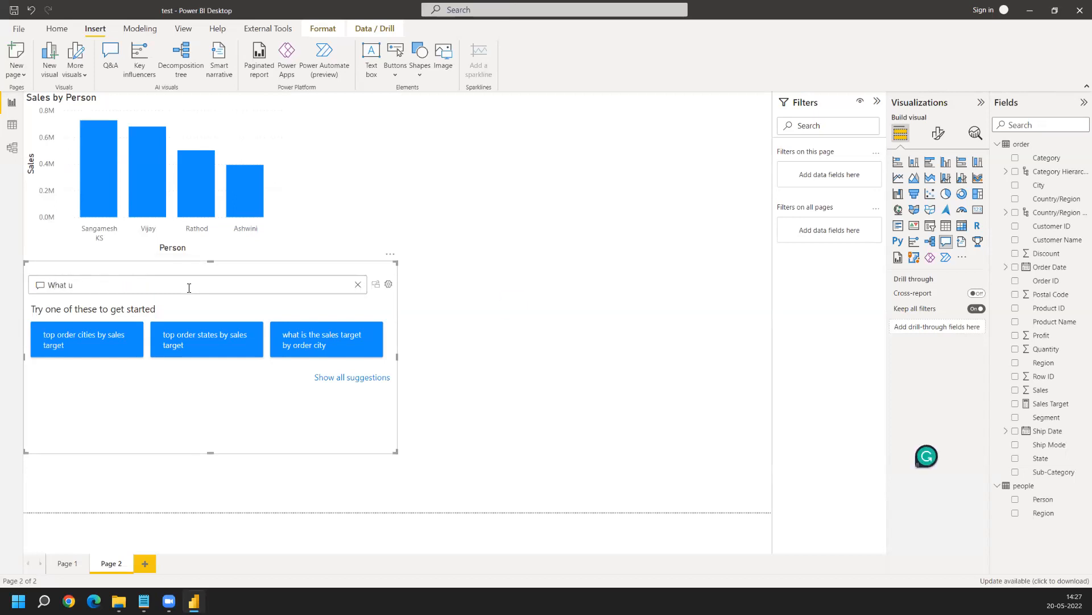
text(is my total)
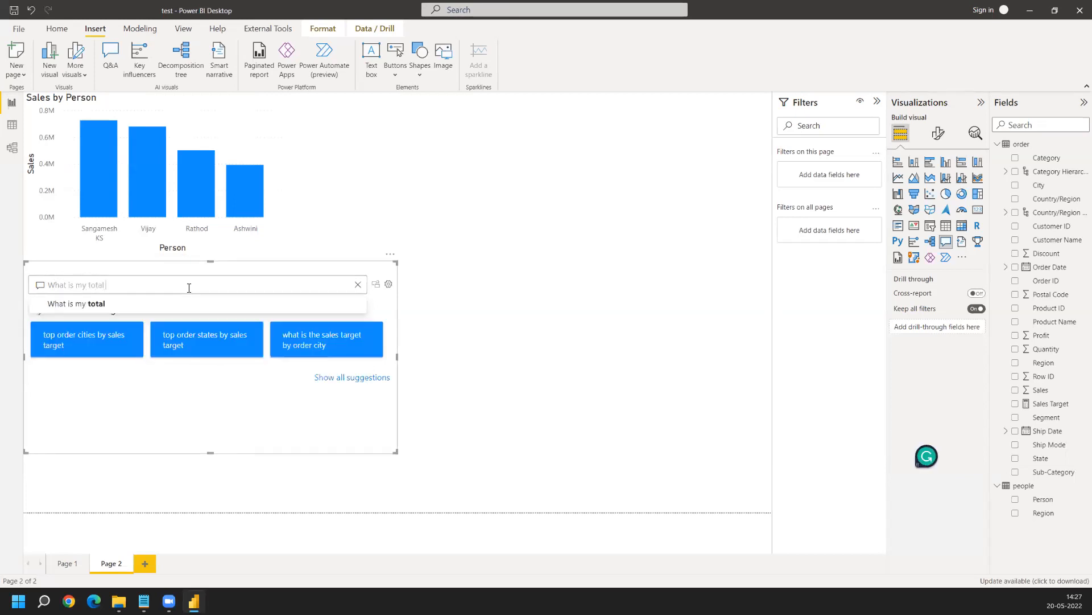
text( sales)
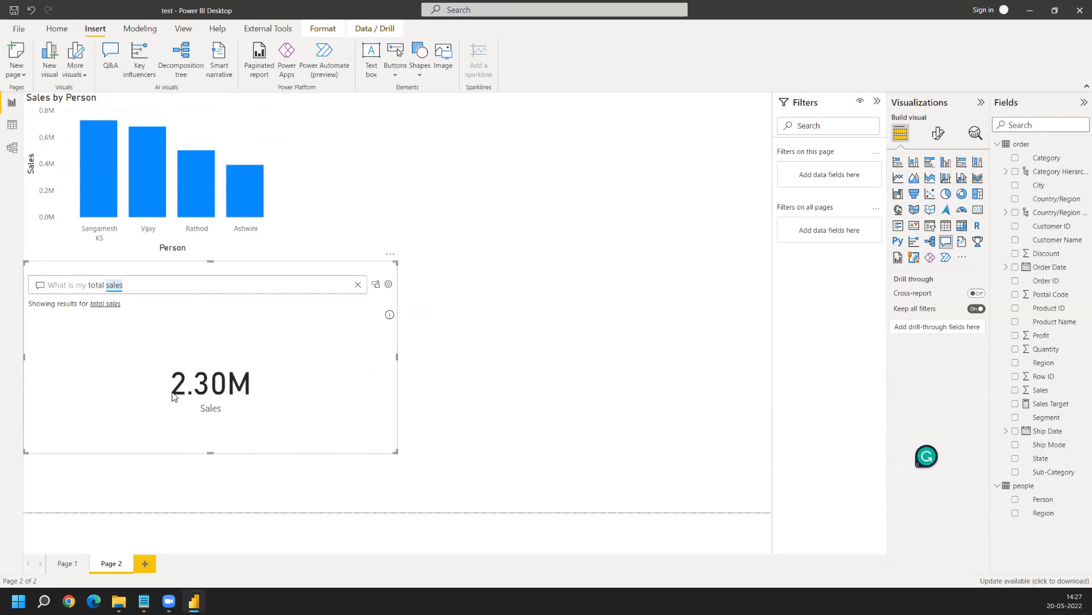
- Change the Q&A question to "What is my total profit"
mouse_move(172, 392)
key(BackSpace)
key(BackSpace)
key(BackSpace)
key(BackSpace)
key(BackSpace)
text(profit')
key(Return)
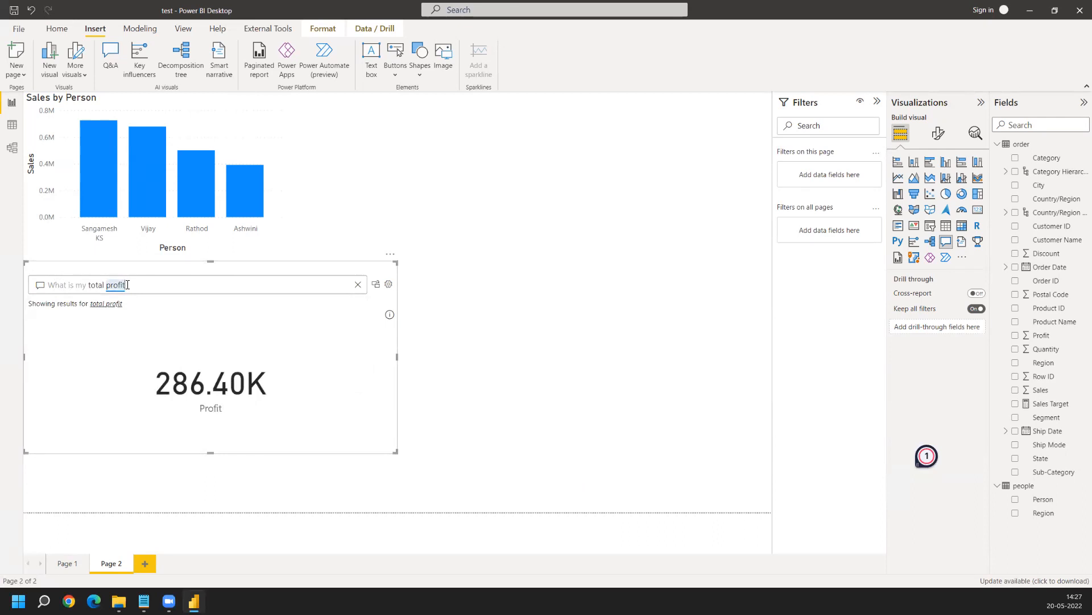
- Extend the Q&A question to total profit by order category, using the suggested wording
text(by cA)
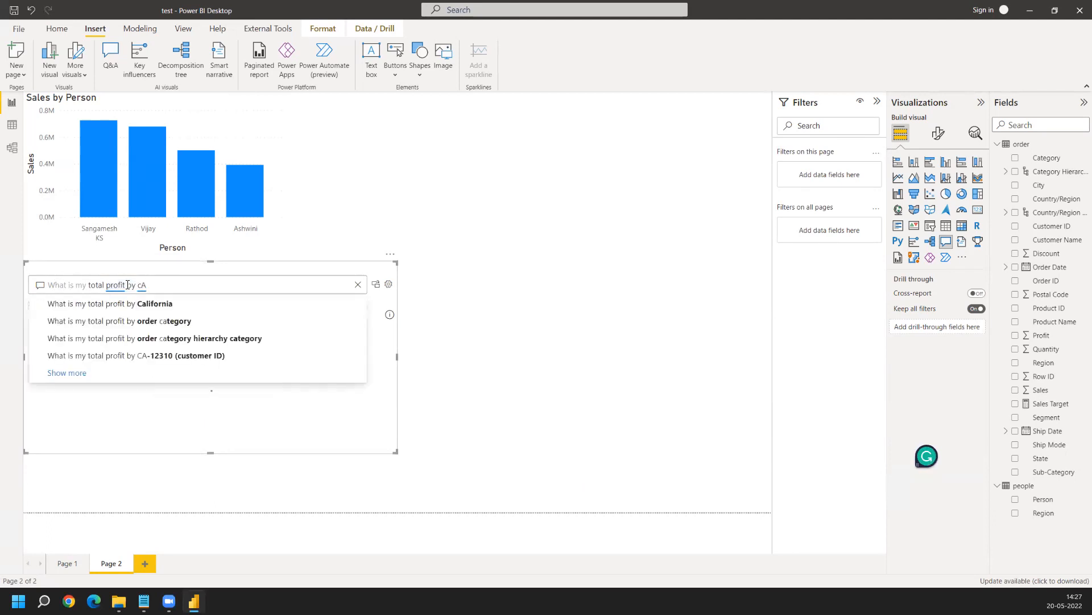
key(Down)
key(Down)
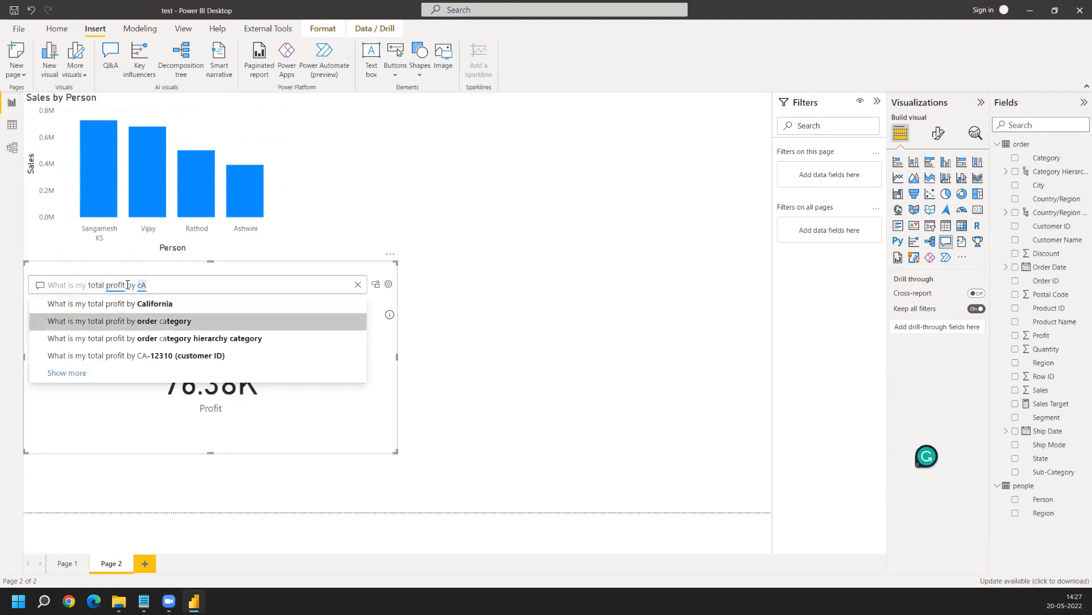
key(Return)
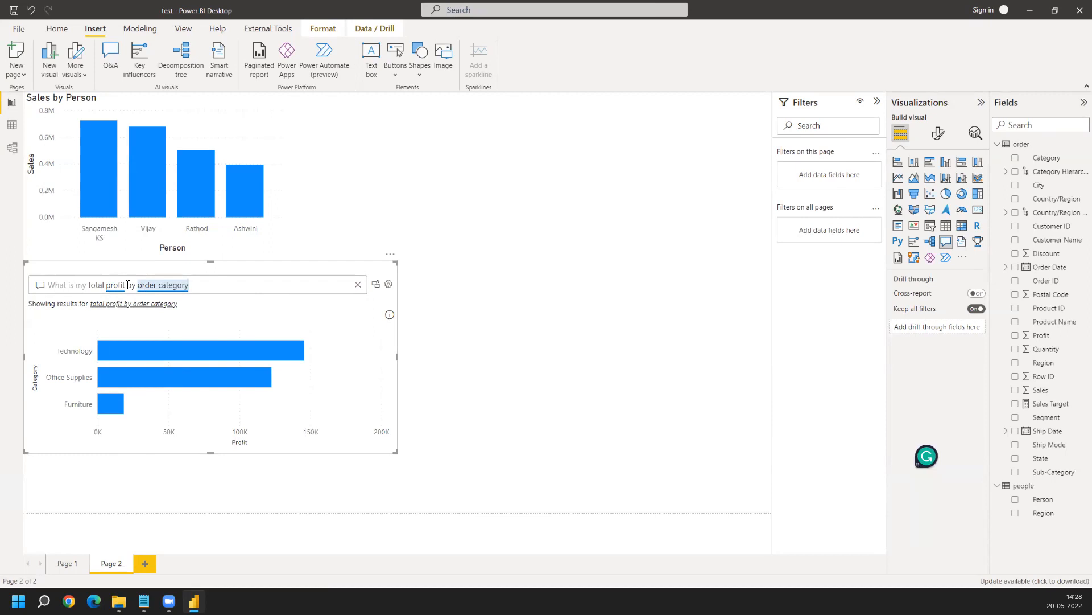
- Clear the whole question from the Q&A visual
key(BackSpace)
key(BackSpace)
key(BackSpace)
key(BackSpace)
key(BackSpace)
key(BackSpace)
key(BackSpace)
key(BackSpace)
key(BackSpace)
key(BackSpace)
key(BackSpace)
key(BackSpace)
key(BackSpace)
key(BackSpace)
key(BackSpace)
key(BackSpace)
key(BackSpace)
key(BackSpace)
key(BackSpace)
key(BackSpace)
key(BackSpace)
key(BackSpace)
key(BackSpace)
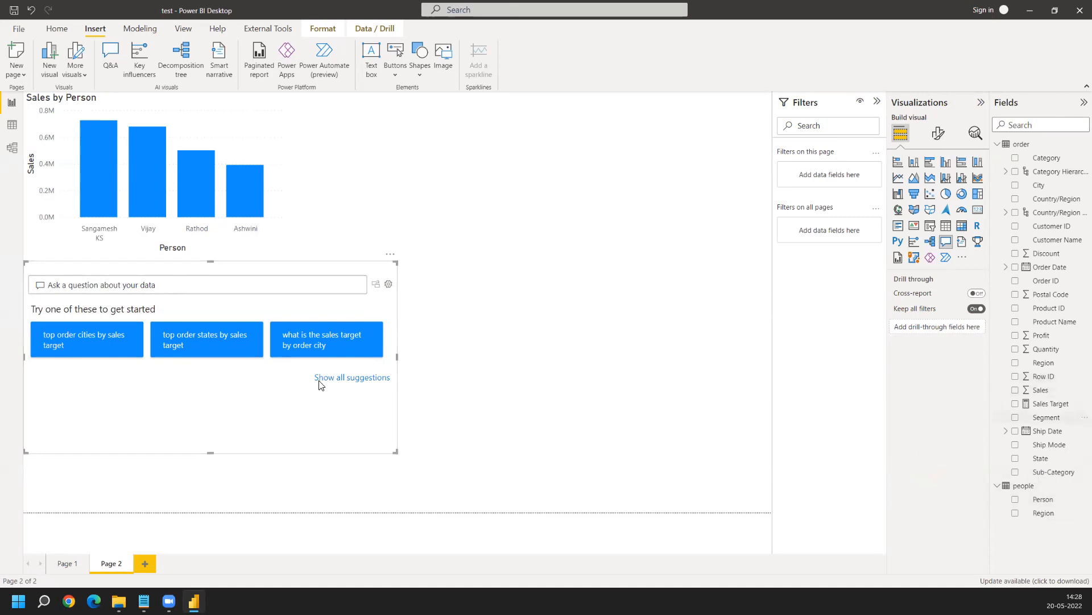
text(RE)
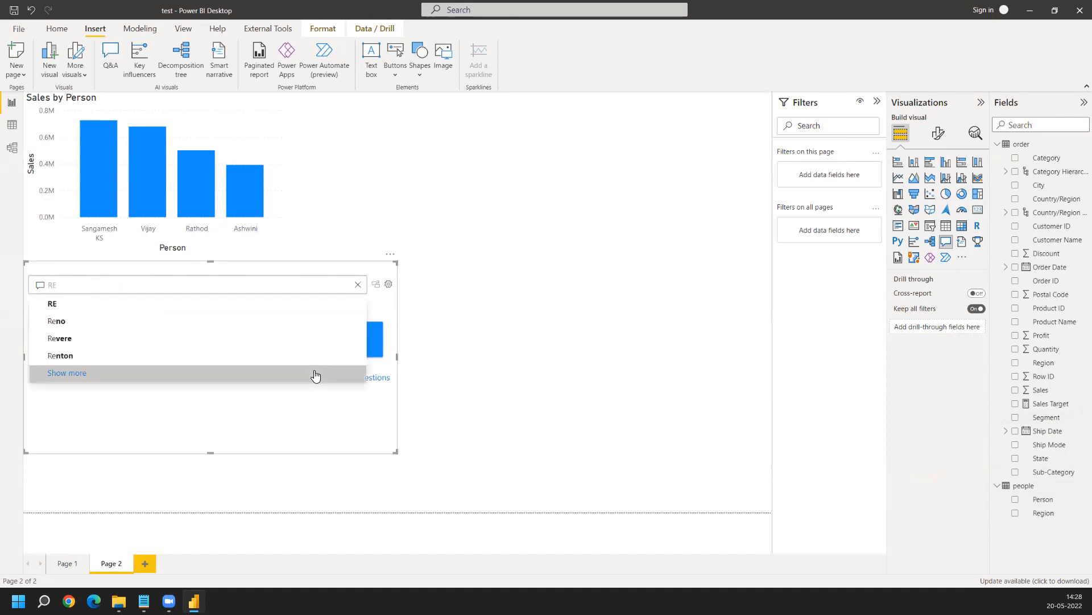
text(LATION)
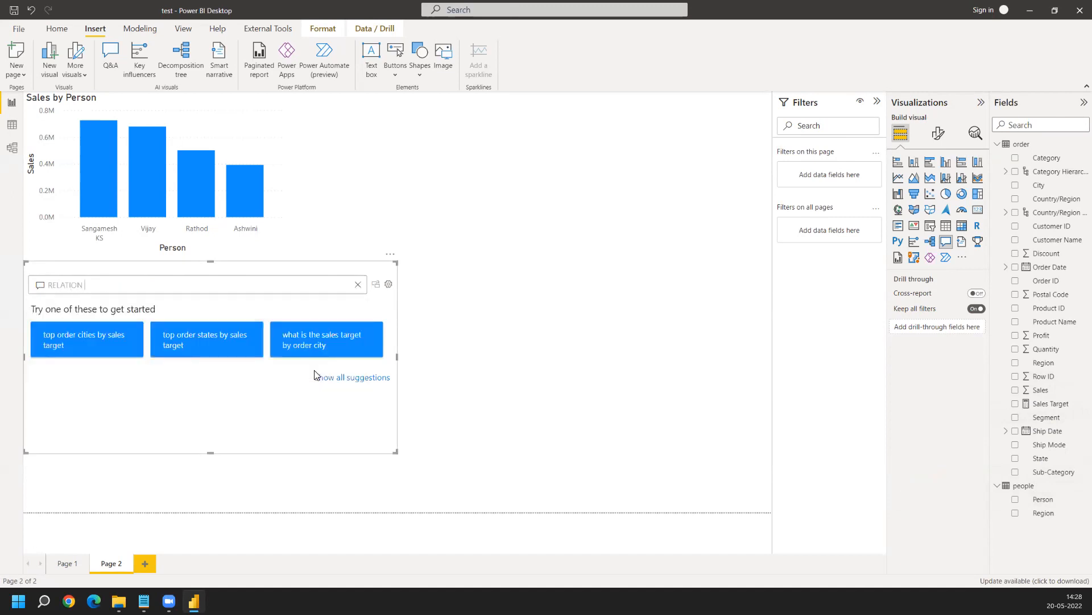
key(BackSpace)
key(BackSpace)
key(BackSpace)
key(BackSpace)
key(BackSpace)
key(BackSpace)
key(BackSpace)
key(BackSpace)
- Ask the Q&A visual "PERSON AND SALES"
text(PERS)
text(ON AND SALES)
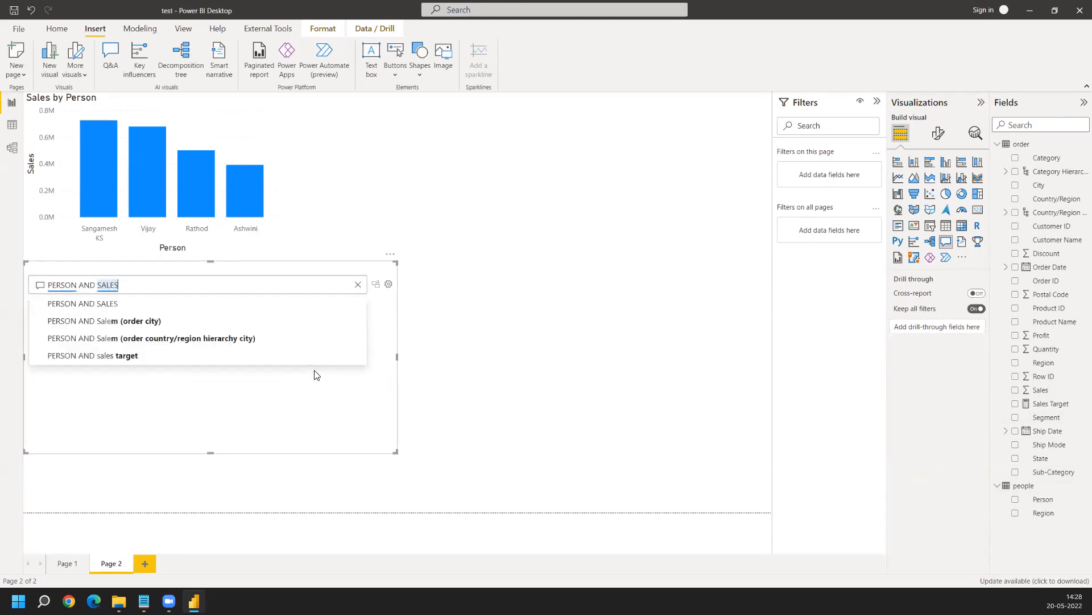
key(Return)
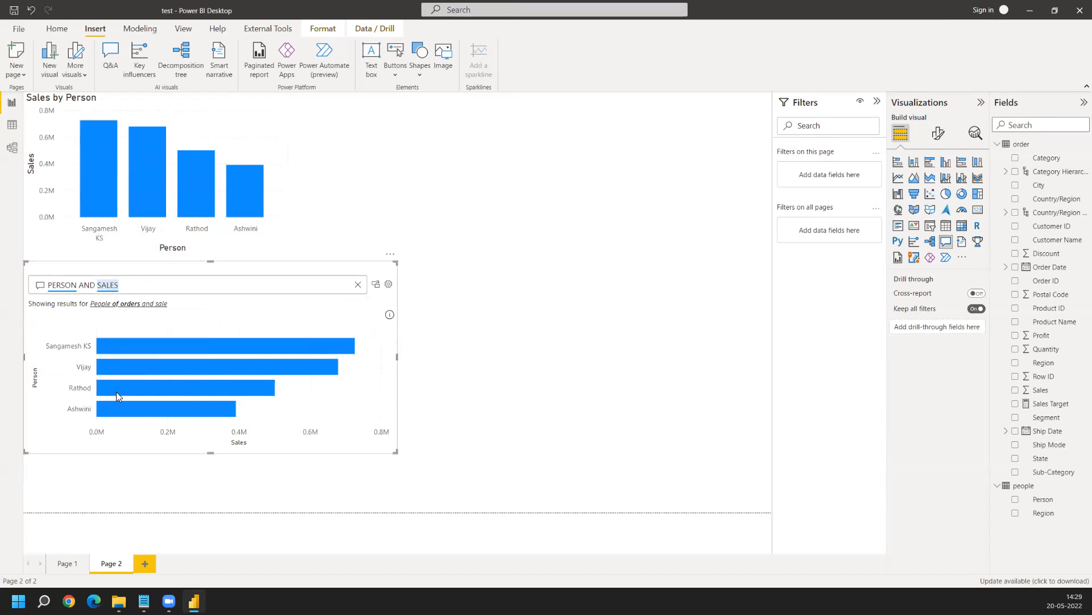
- Move the Q&A visual to the right on the report canvas, leaving empty space beside it
mouse_move(154, 407)
click(231, 276)
drag(232, 276, 392, 278)
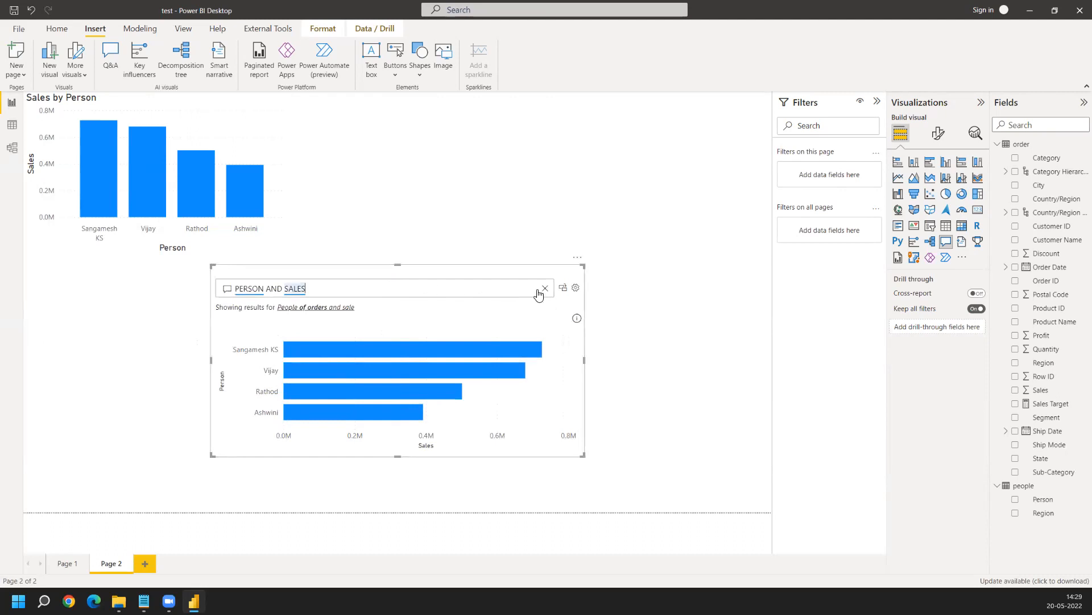
- Open the Q&A setup, look at its Manage terms and Suggest questions pages, and close it
click(576, 288)
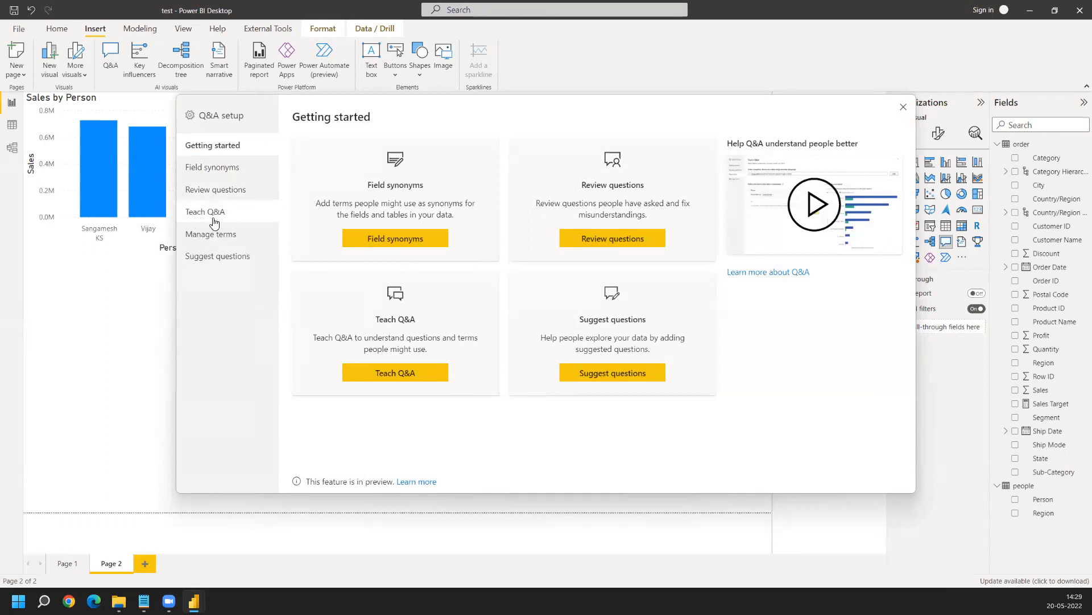
click(199, 239)
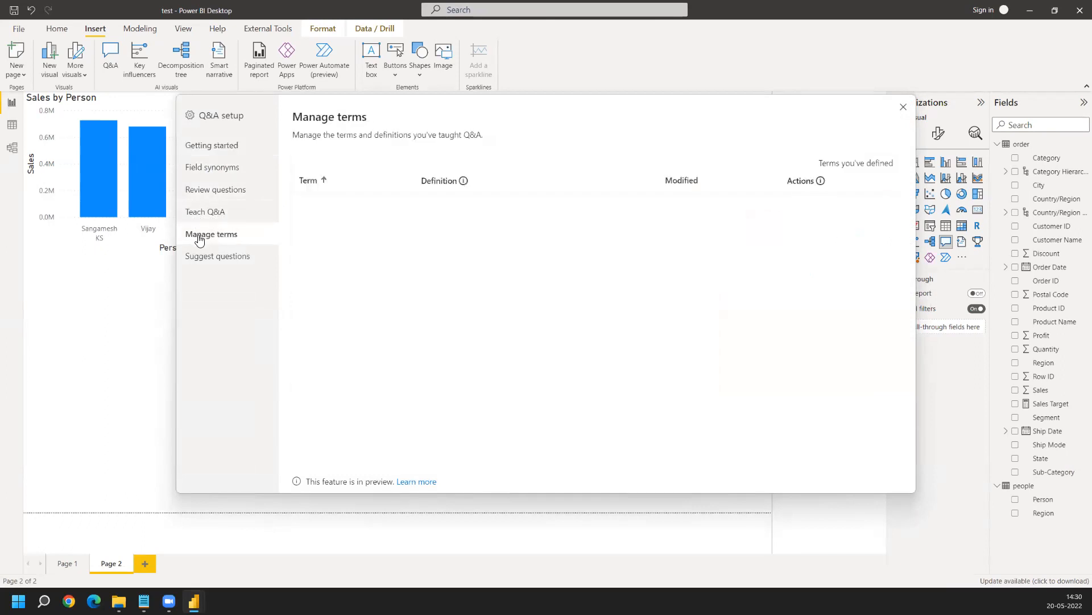
click(200, 261)
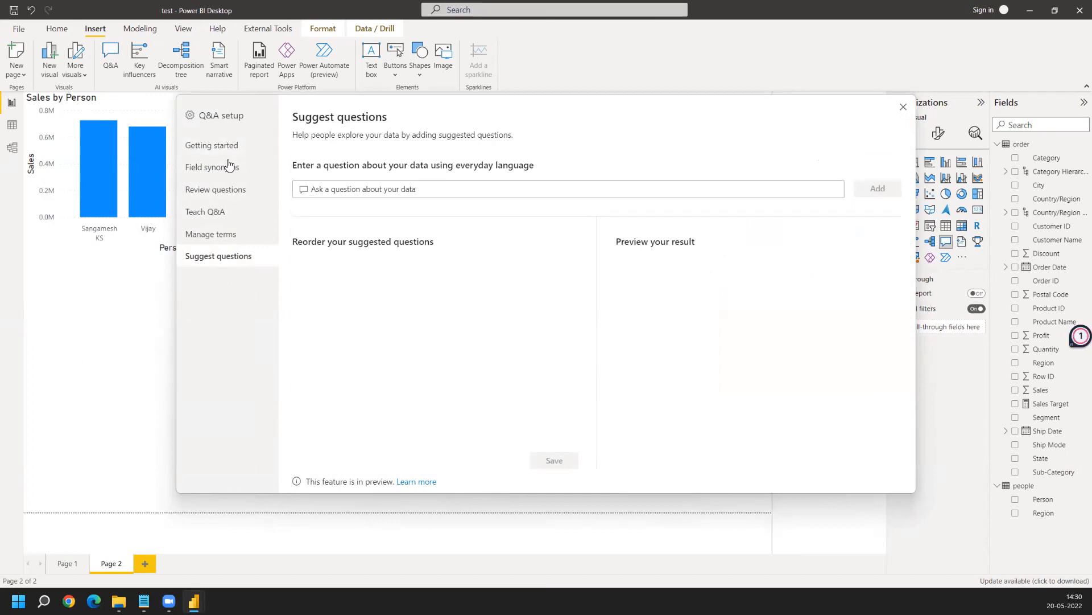
drag(302, 104, 660, 138)
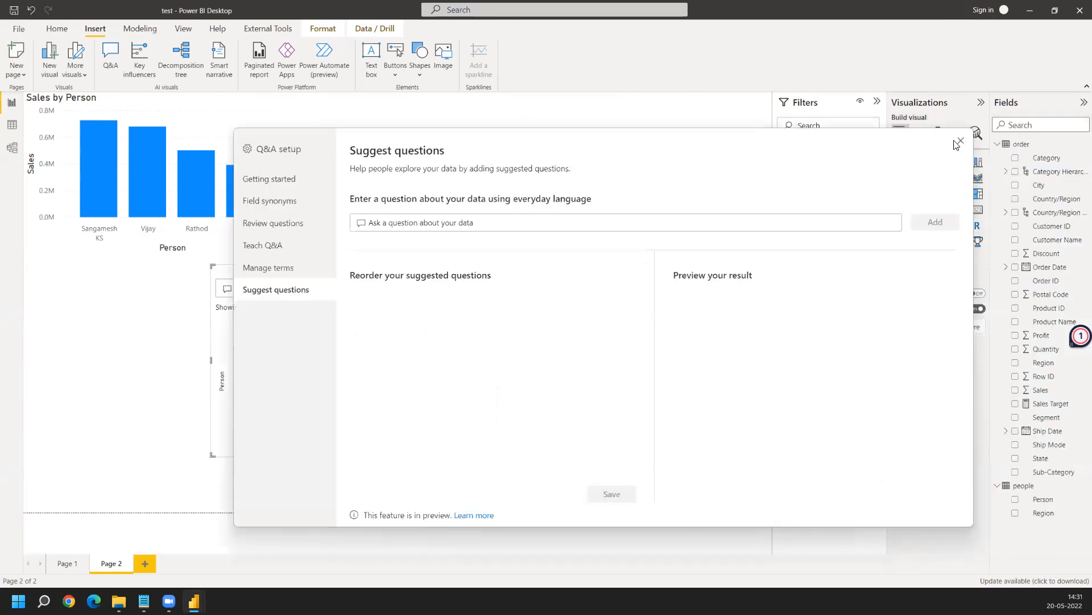
click(961, 143)
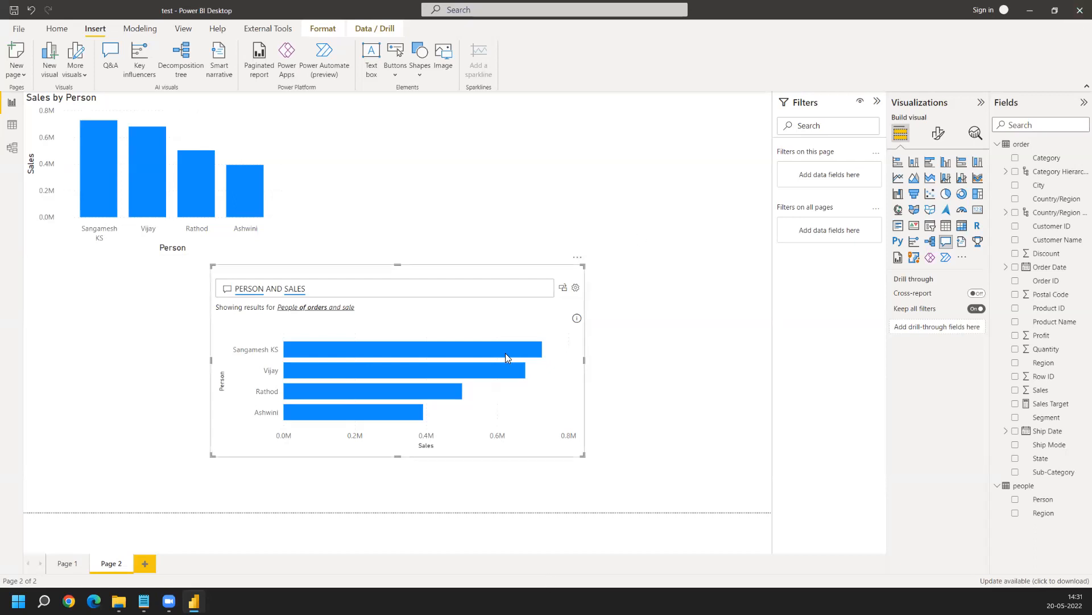
- On the CRAN site, open the page for installing R for the first time and download R-4.2.0 for Windows
mouse_move(507, 357)
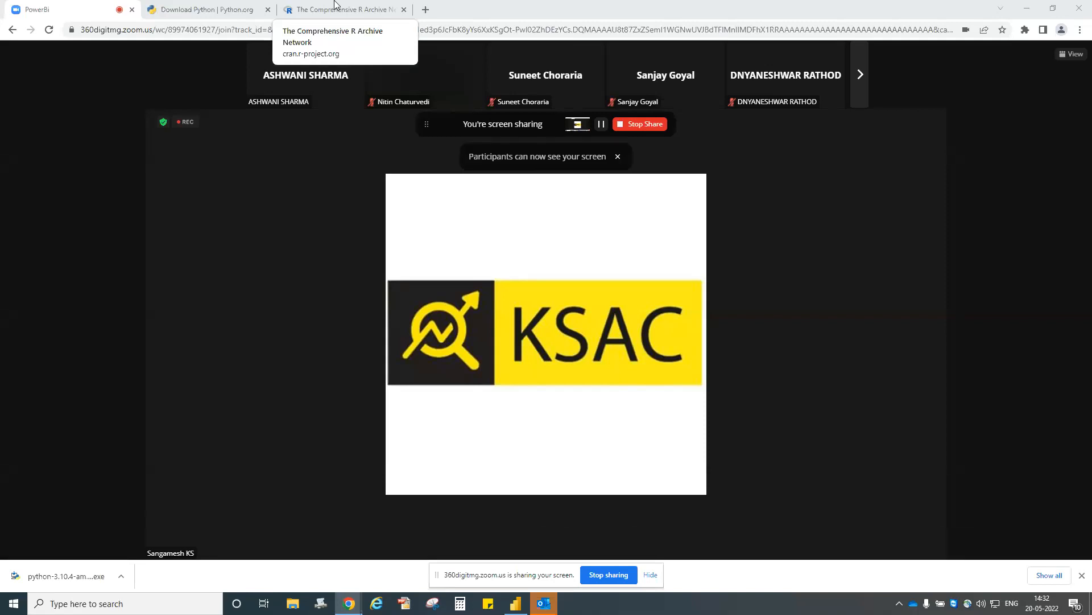
click(336, 5)
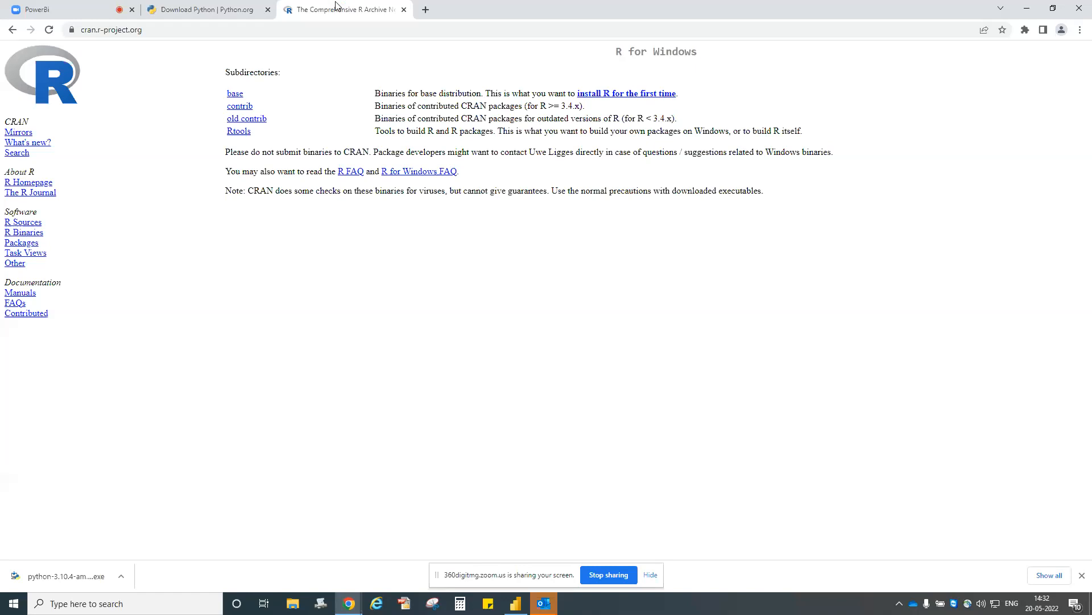
click(599, 99)
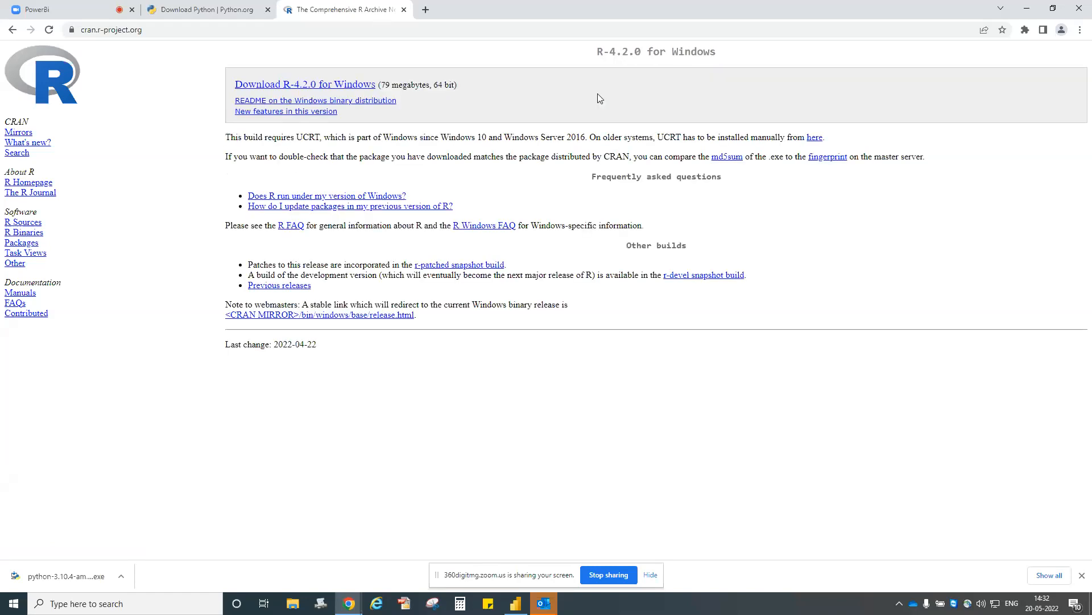
click(273, 86)
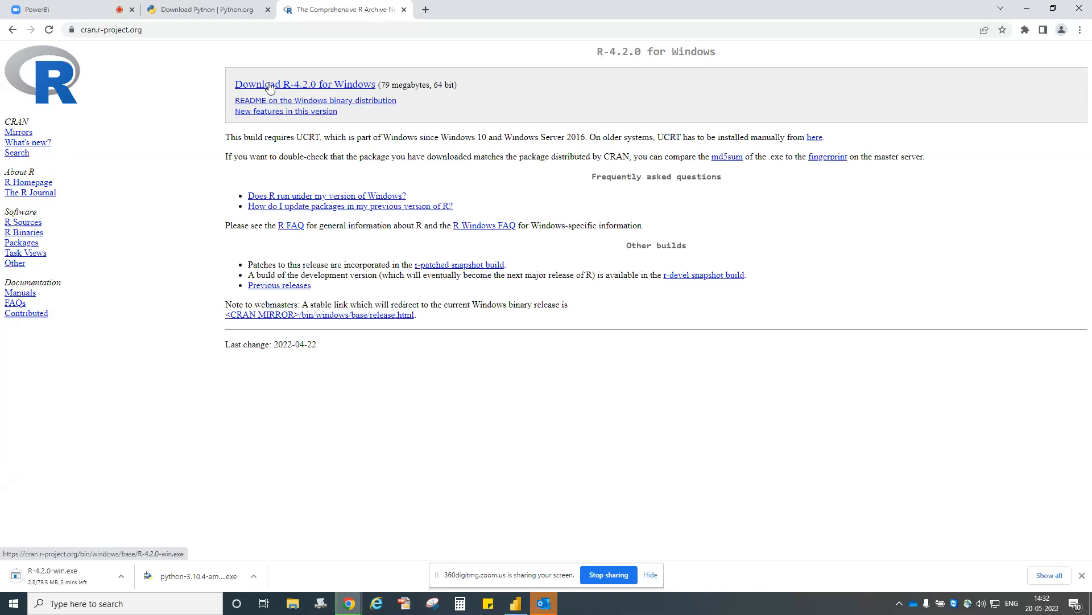
- Return to the Zoom meeting in the browser, mute the microphone and stop sharing the screen
click(72, 4)
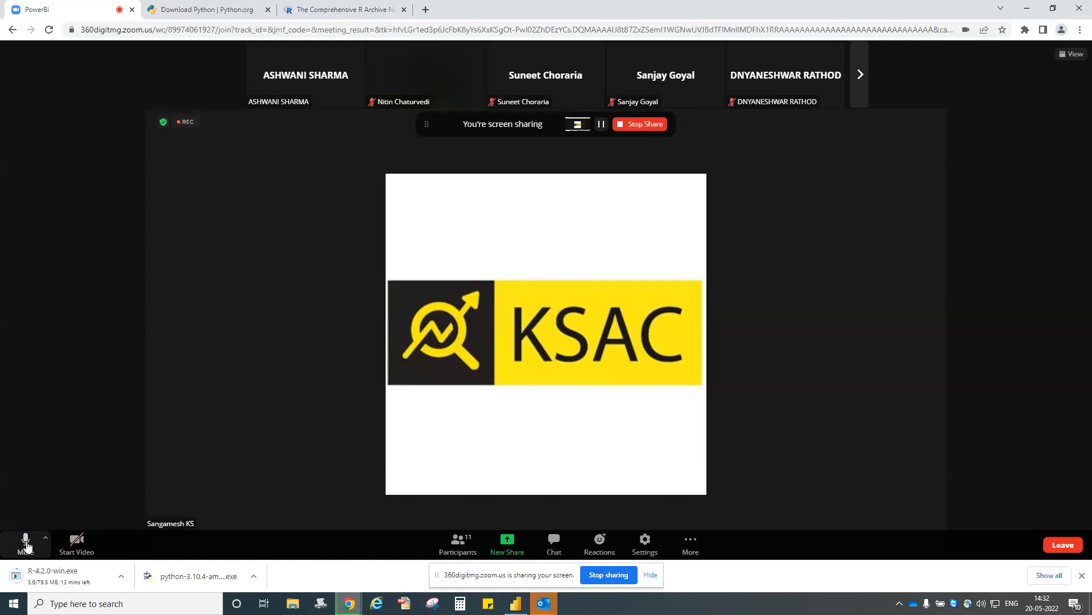
click(26, 545)
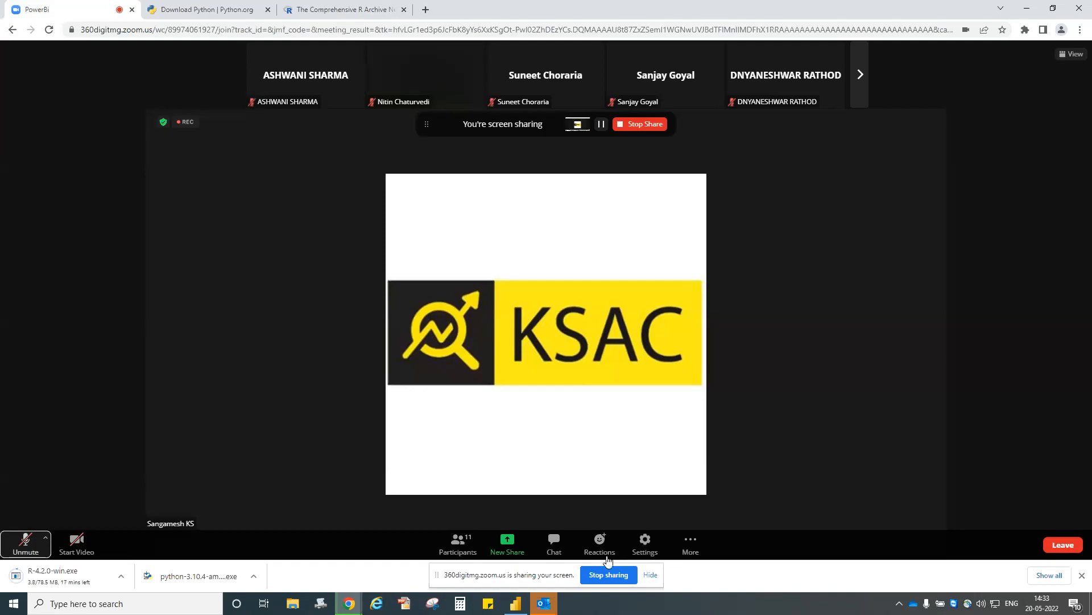
click(582, 571)
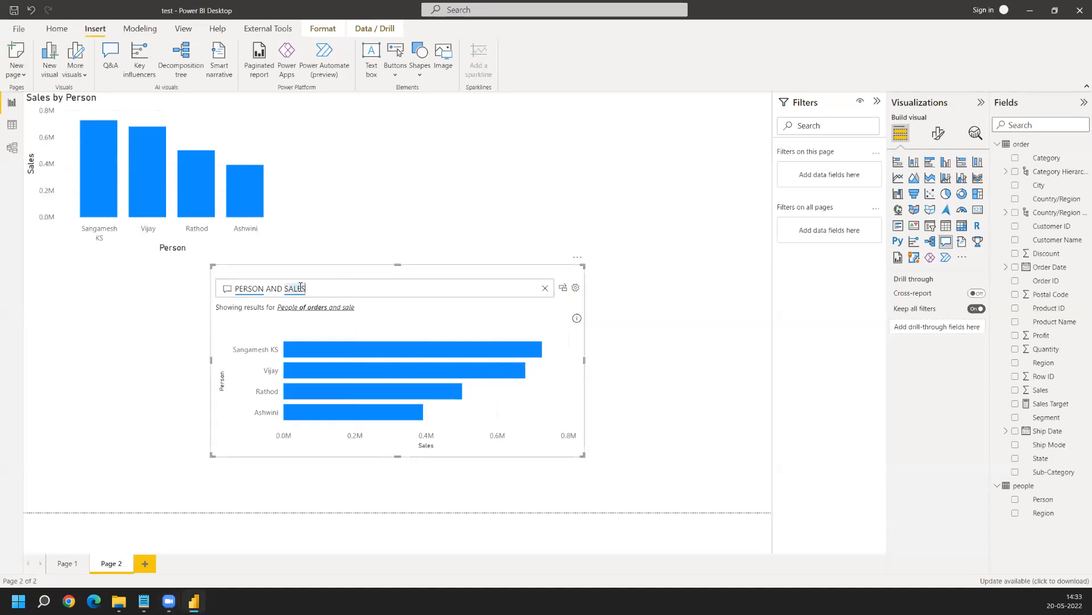
- Add a second Q&A visual in the empty space beside the existing one, and ask the existing one for TOTAL SALES
double_click(165, 287)
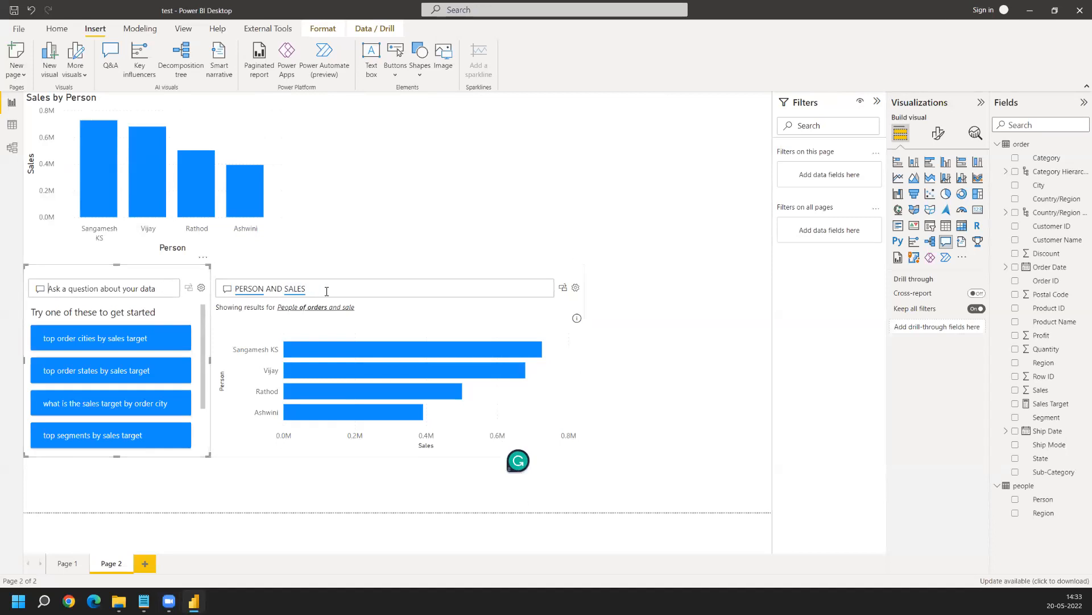
drag(327, 291, 231, 293)
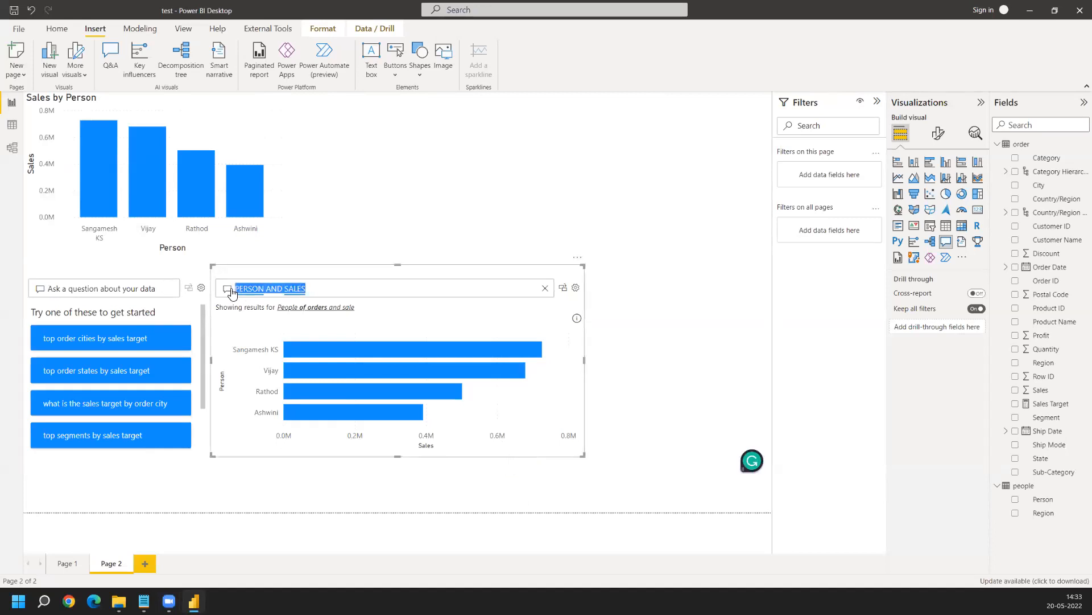
key(BackSpace)
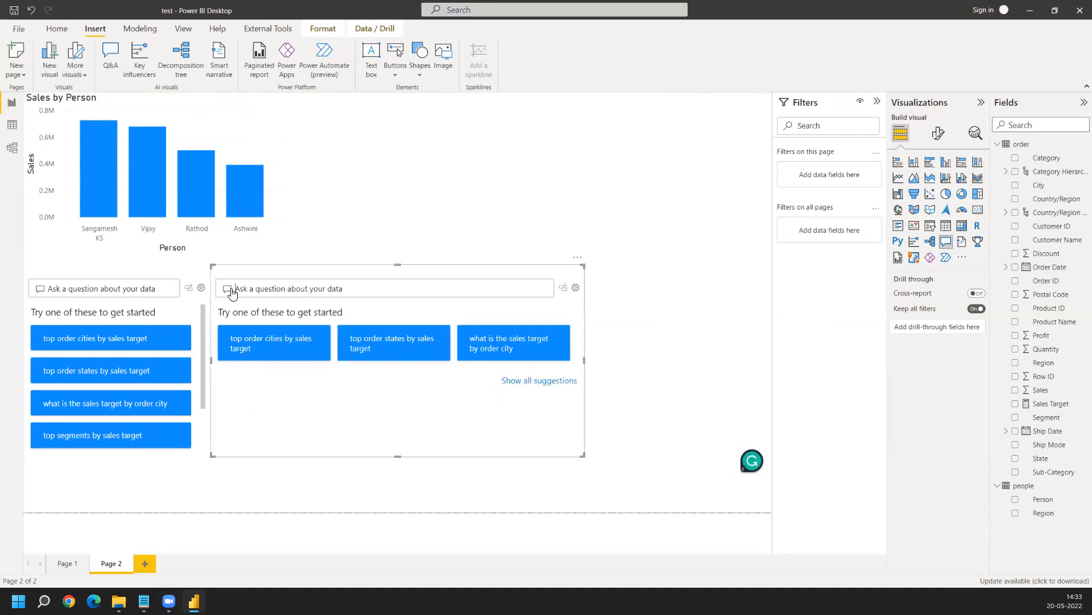
text(TOTAL S)
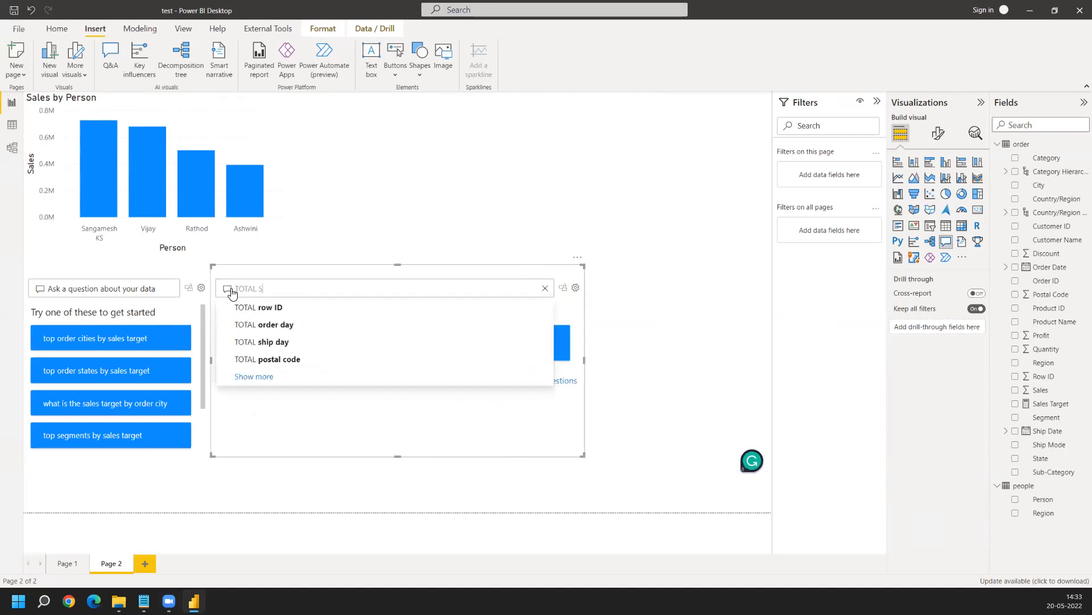
text(ALES)
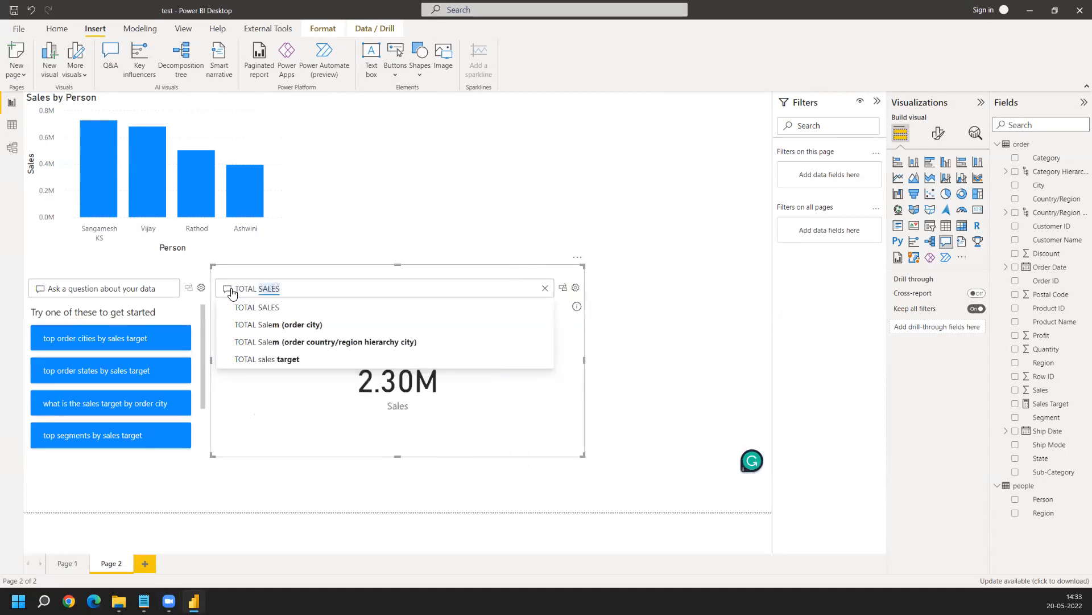
- Try the misspelled question TOTAL SALESSSS, and look through the suggested questions in the new Q&A visual
text(SSS)
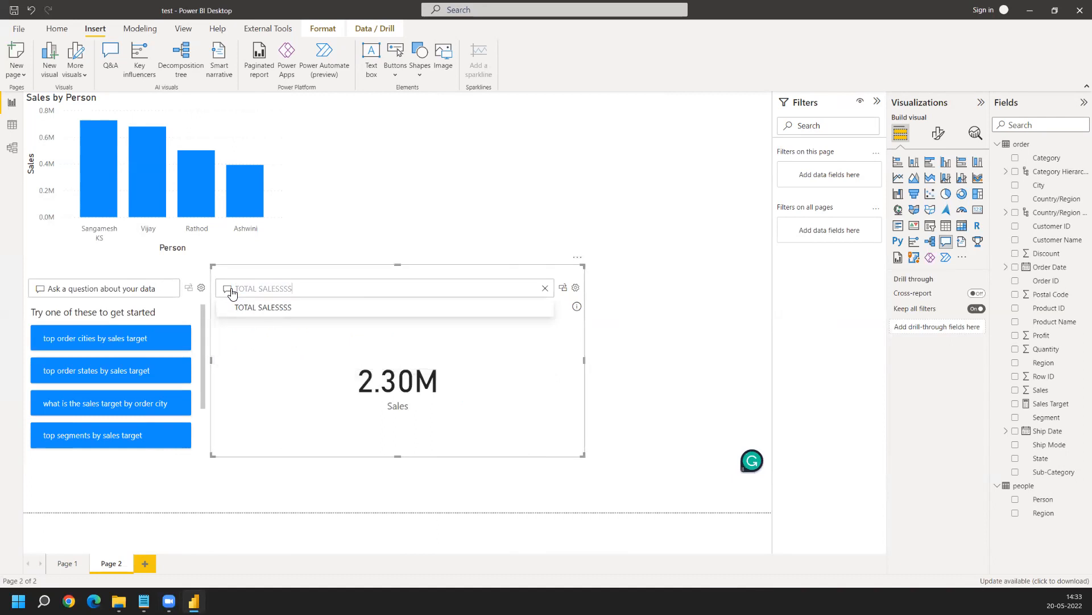
key(Return)
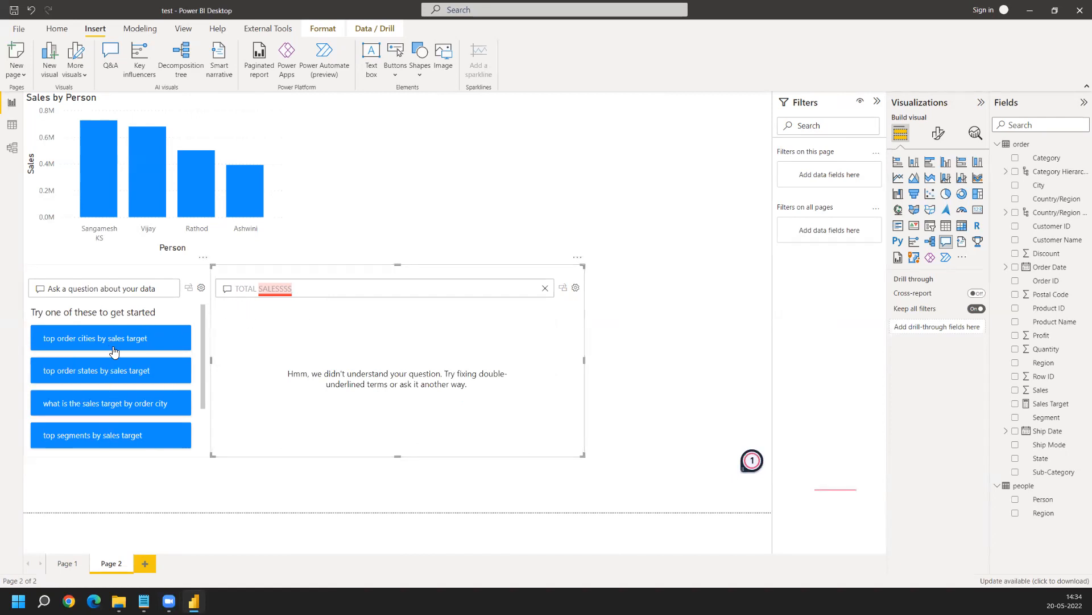
scroll(58, 439, down, 1)
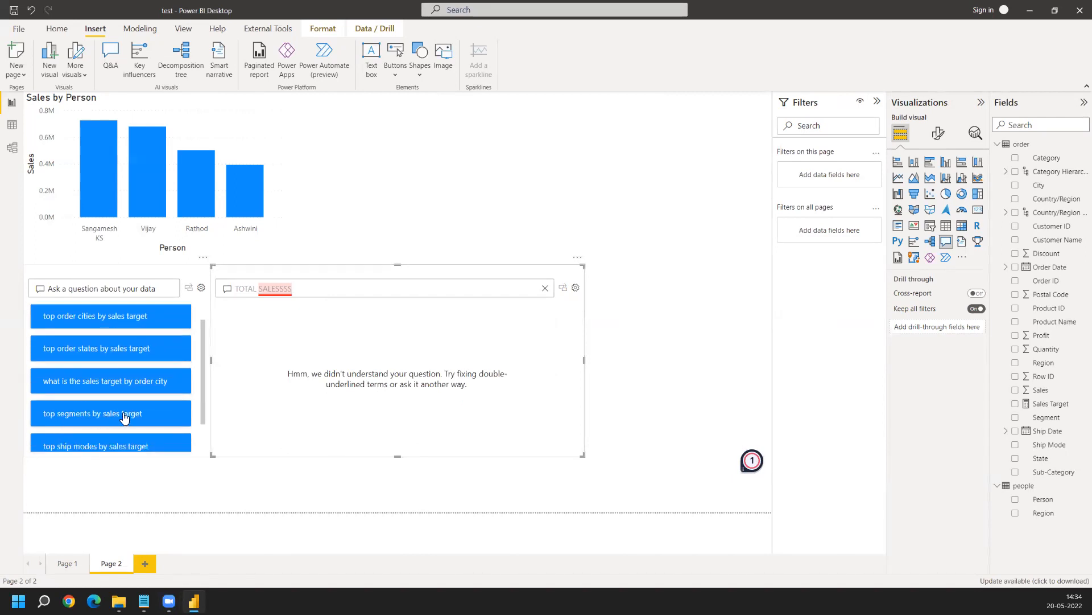
scroll(122, 426, down, 2)
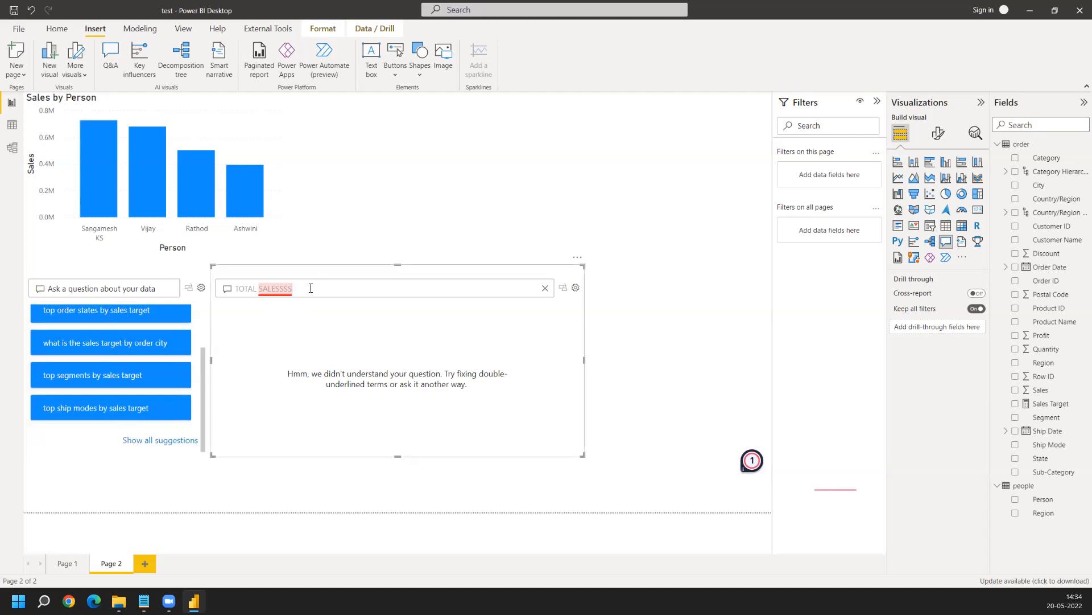
- Change the question in the wider Q&A visual to TOTAL REVENUE
key(BackSpace)
key(BackSpace)
key(BackSpace)
key(BackSpace)
key(BackSpace)
key(BackSpace)
key(BackSpace)
key(BackSpace)
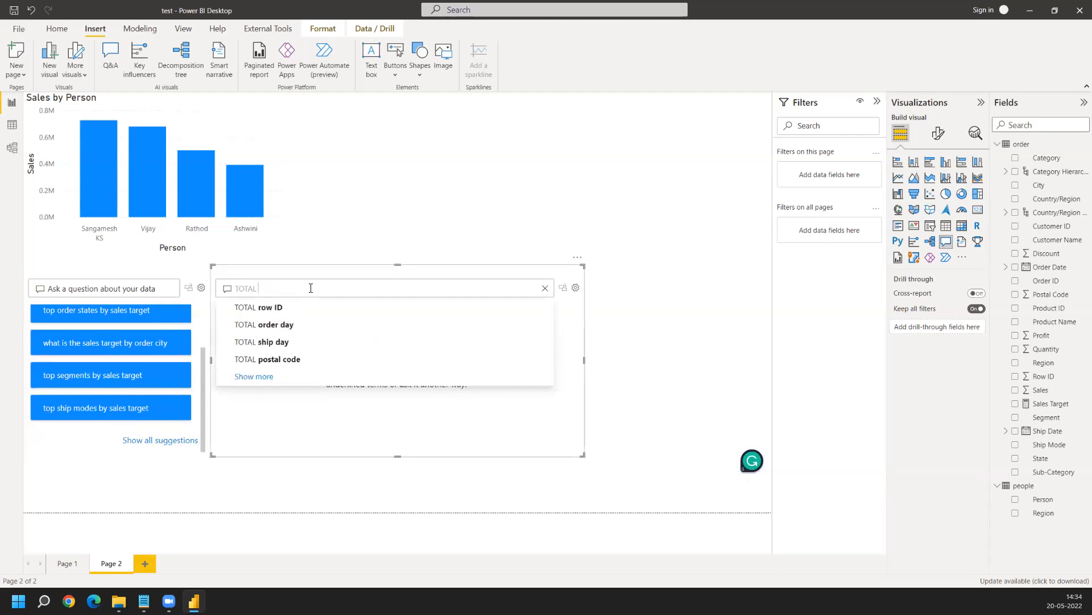
text(REVE)
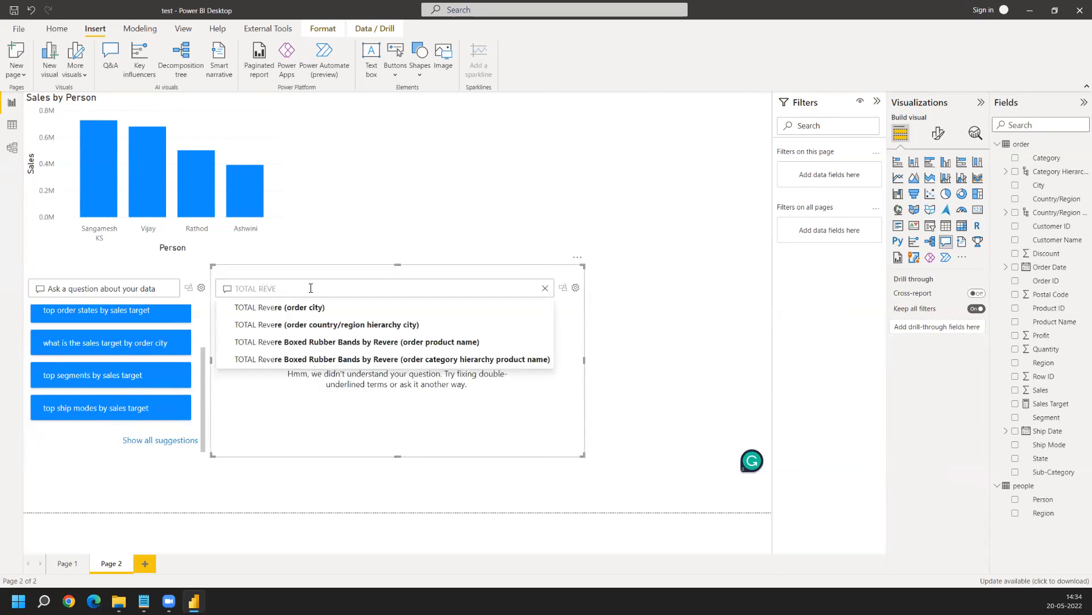
text(NUE)
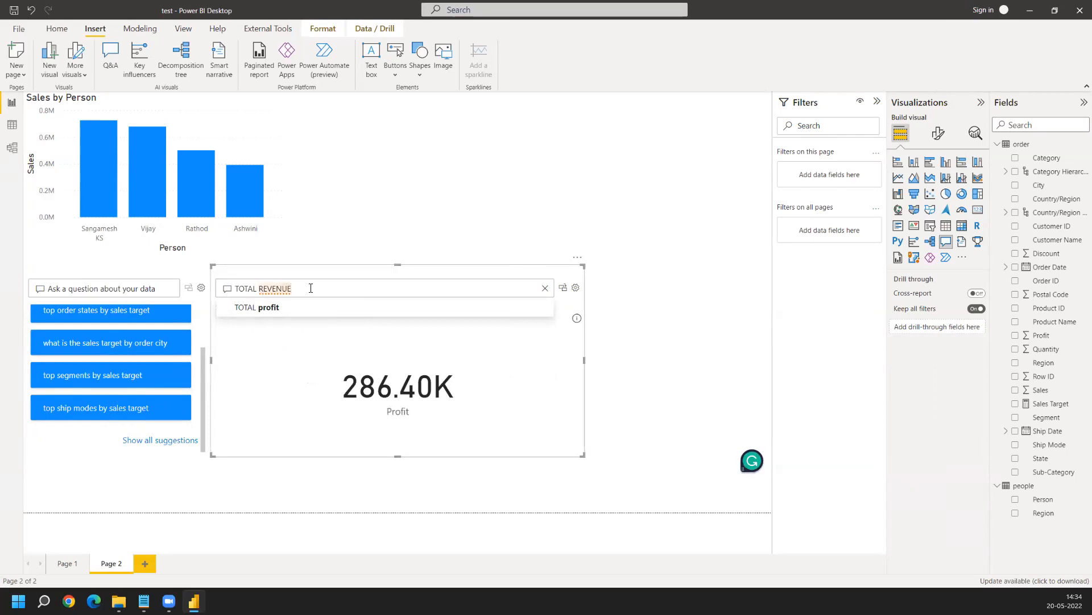
- Replace the question's last word so that the Q&A visual is asked for TOTAL GROSS PROFIT
key(BackSpace)
key(BackSpace)
key(BackSpace)
key(BackSpace)
key(BackSpace)
key(BackSpace)
key(BackSpace)
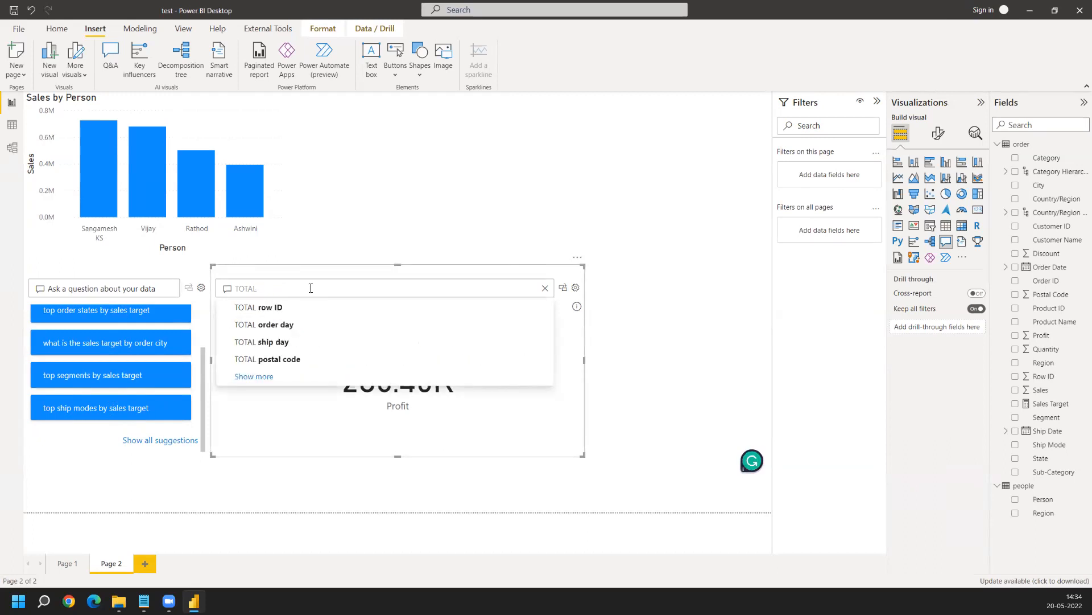
text(GR)
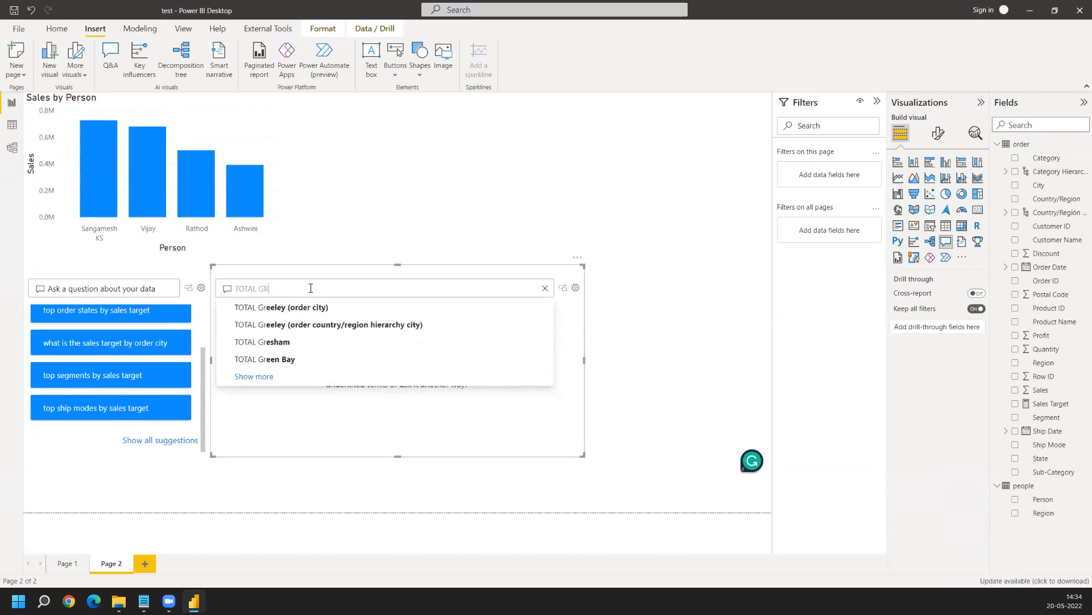
text(OSS )
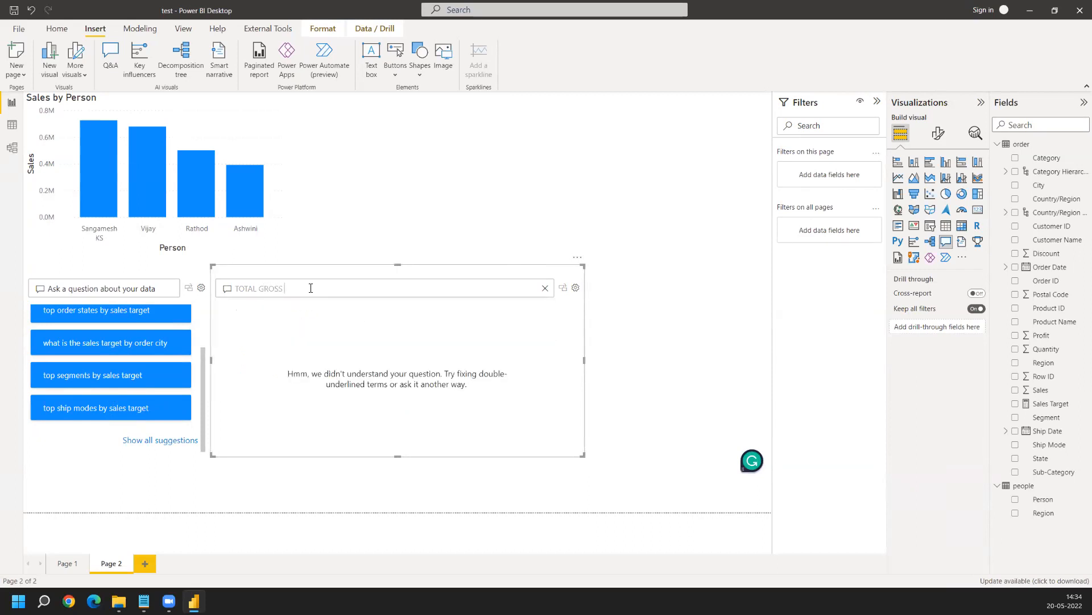
text(PRO)
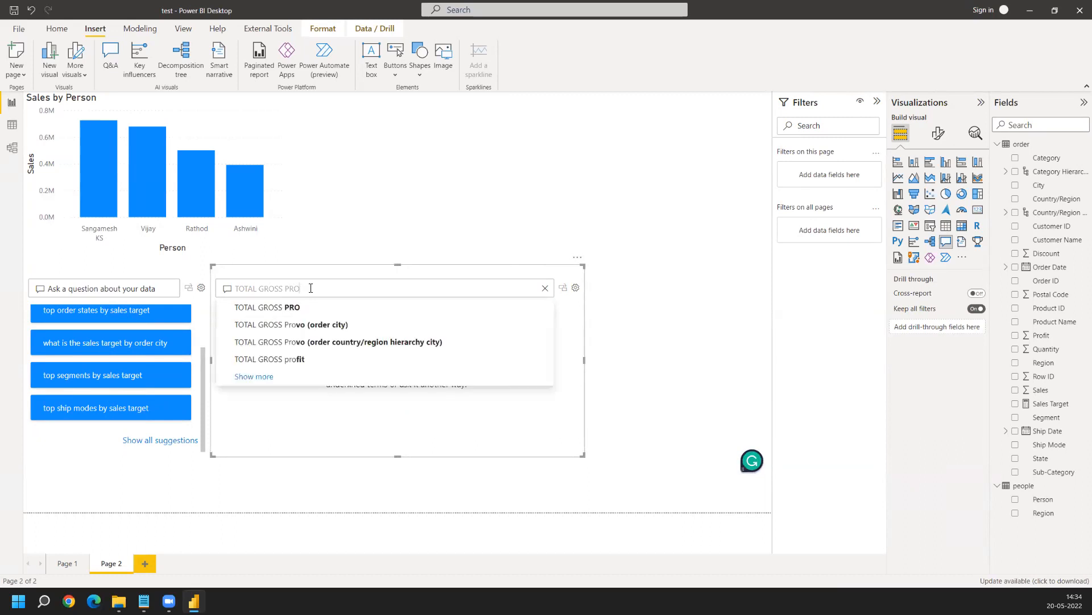
text(IFIRT)
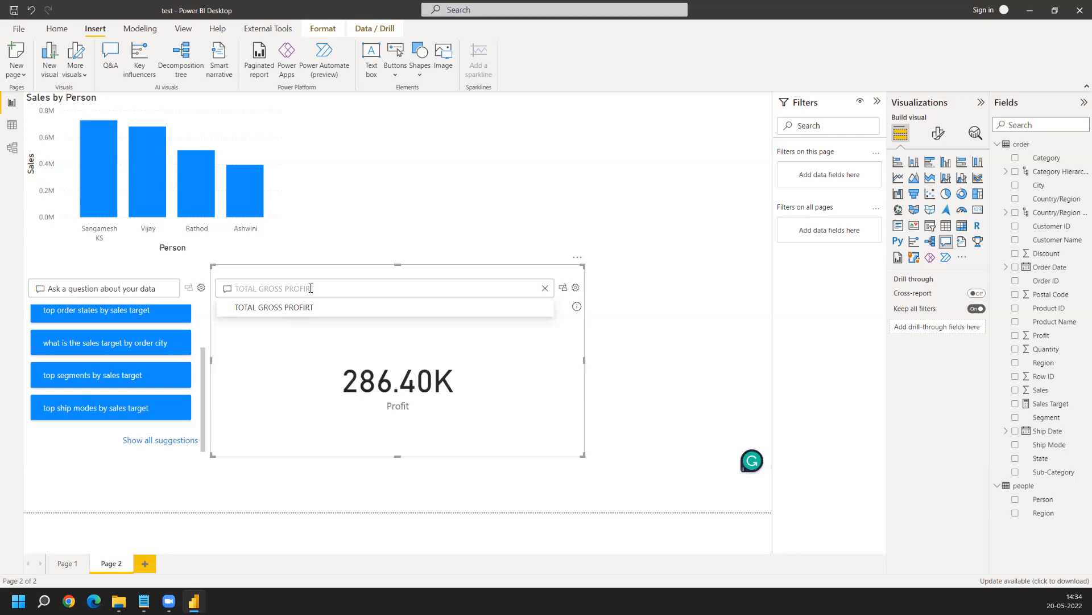
key(BackSpace)
key(BackSpace)
key(BackSpace)
text(I)
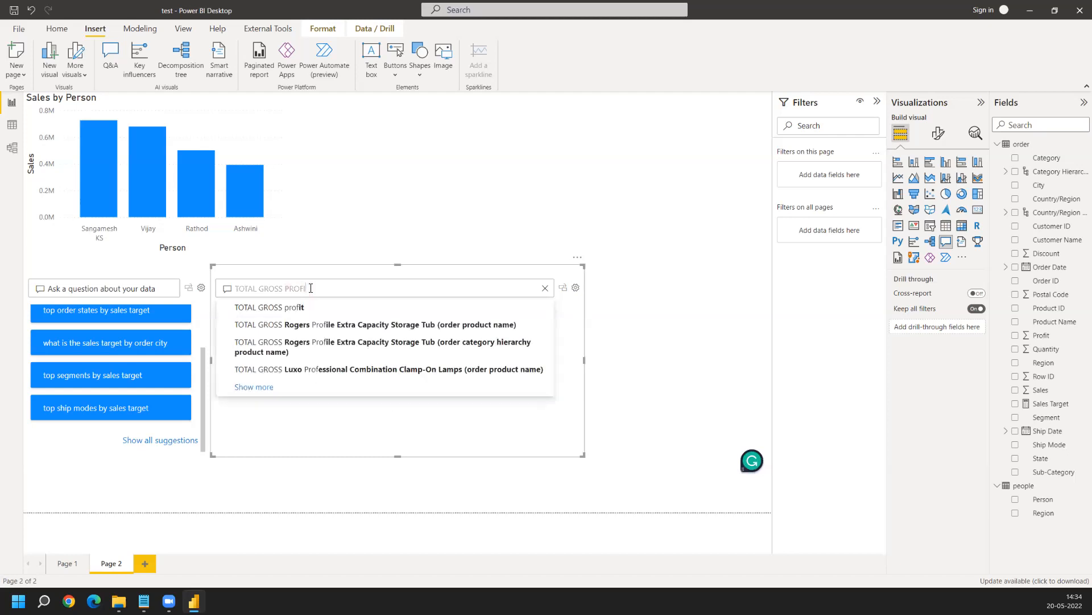
text(T)
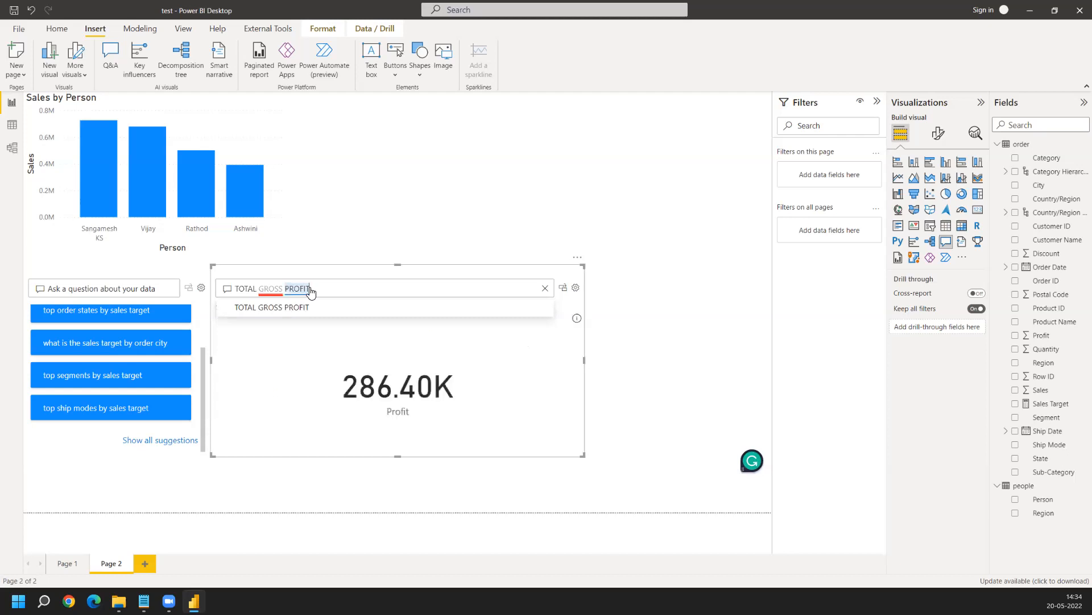
- Change the Q&A question to TOTAL GROSS SALES
key(BackSpace)
key(BackSpace)
key(BackSpace)
key(BackSpace)
key(BackSpace)
key(BackSpace)
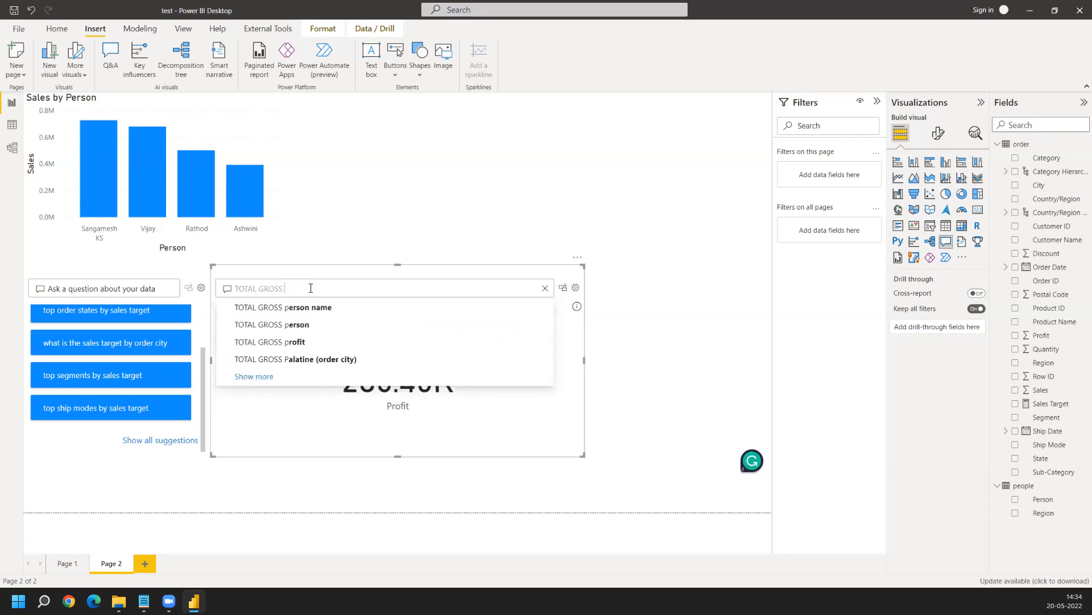
text(SALES)
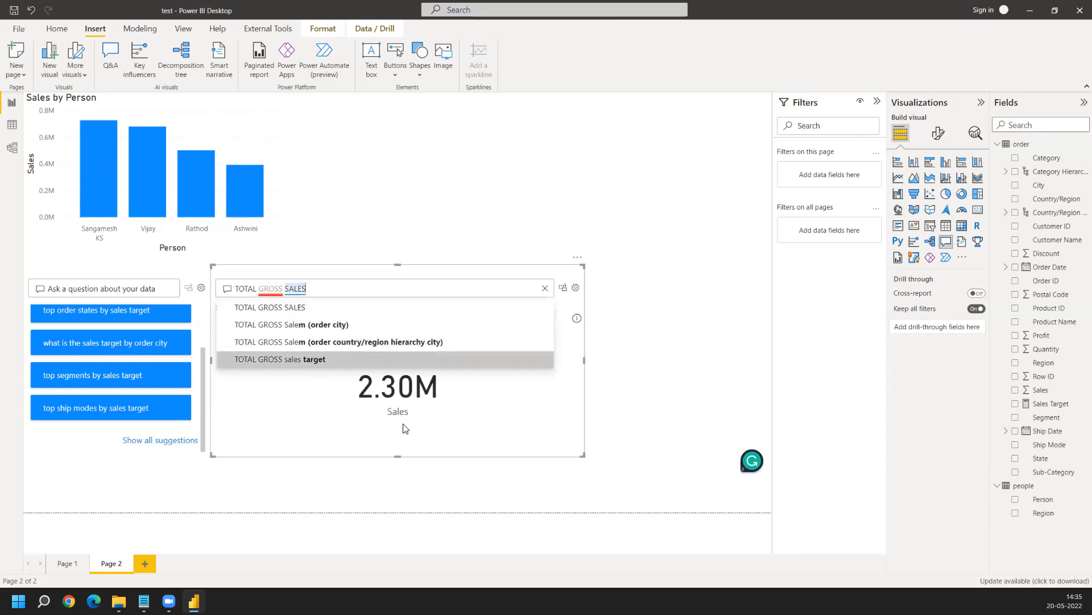
mouse_move(407, 392)
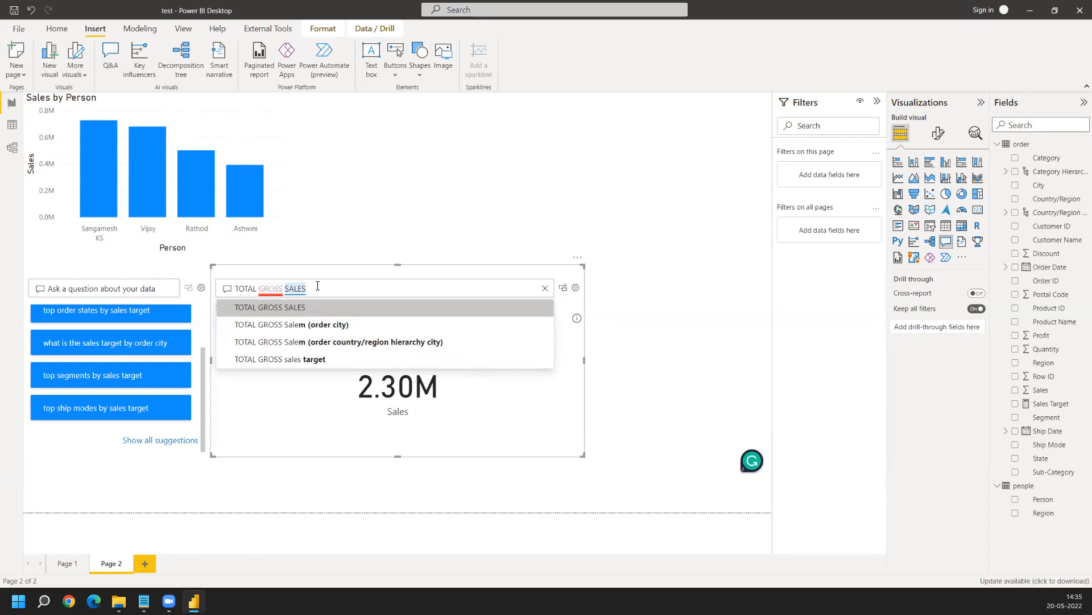
- Change the Q&A question to TOTAL GROSS REVENUE
key(BackSpace)
key(BackSpace)
key(BackSpace)
key(BackSpace)
key(BackSpace)
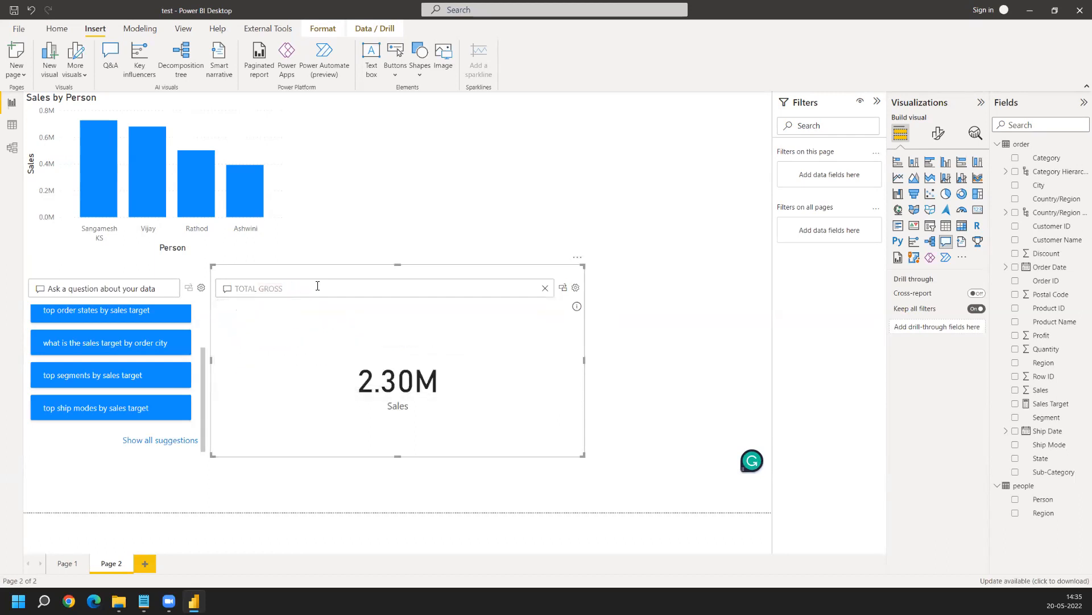
text(REVENUE)
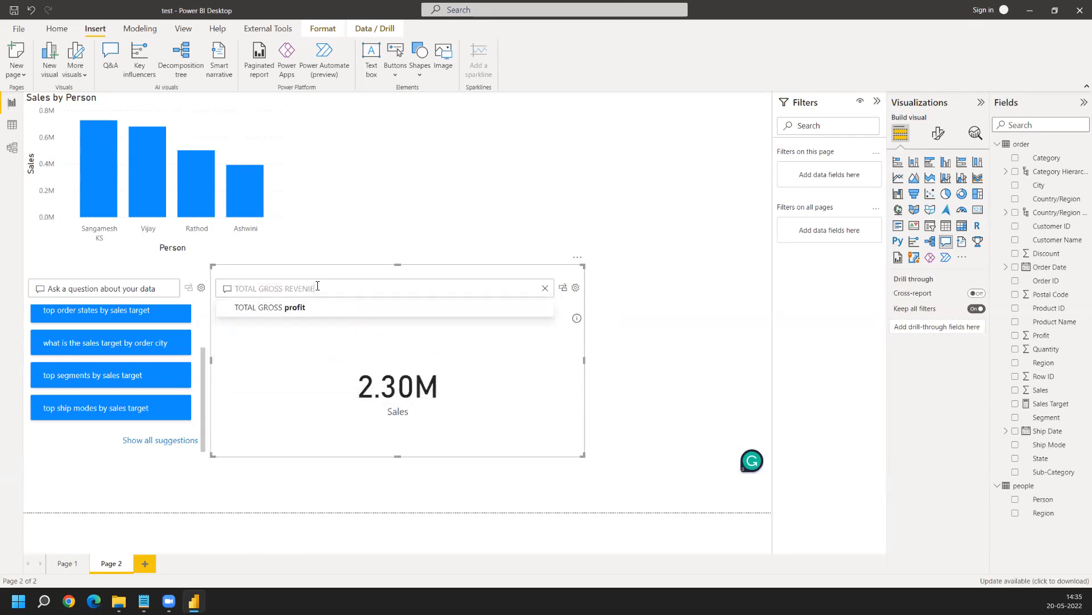
key(BackSpace)
key(BackSpace)
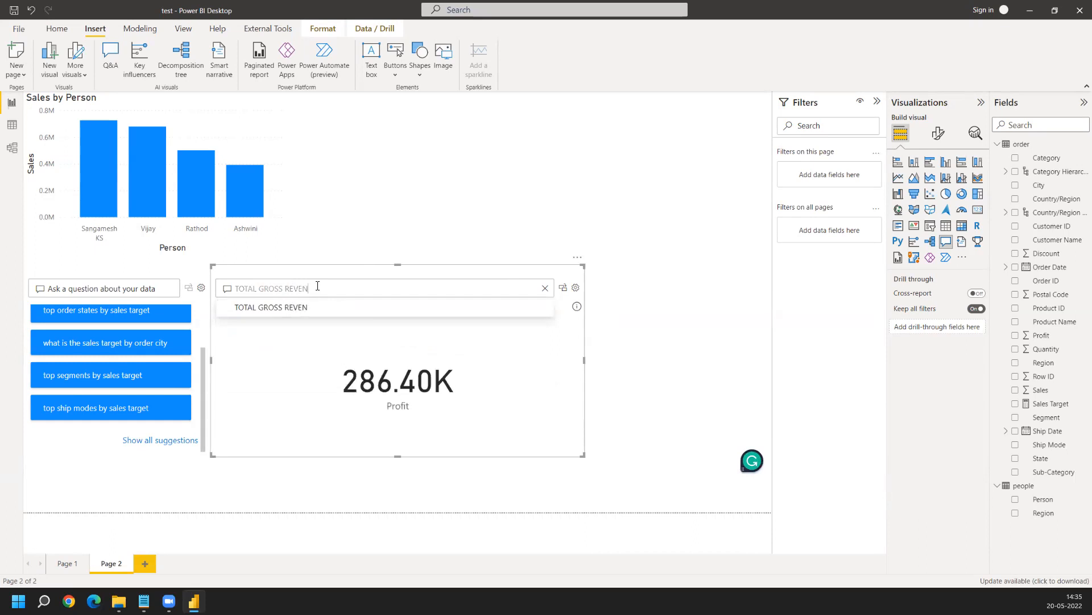
text(UE)
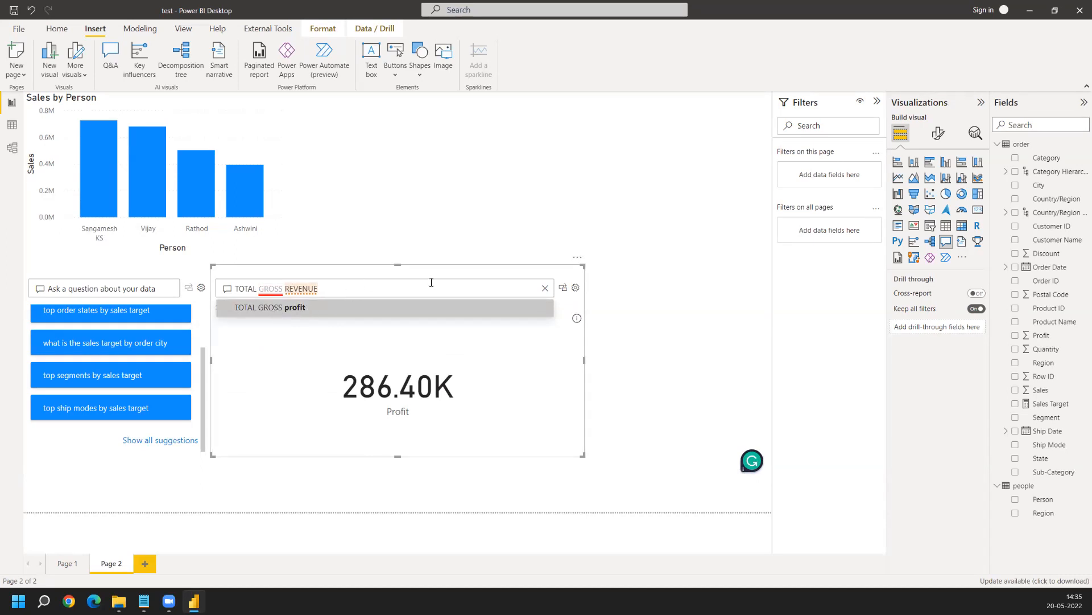
- Clear the Q&A question, and expand the order table on the Field synonyms page of the Q&A setup
click(545, 292)
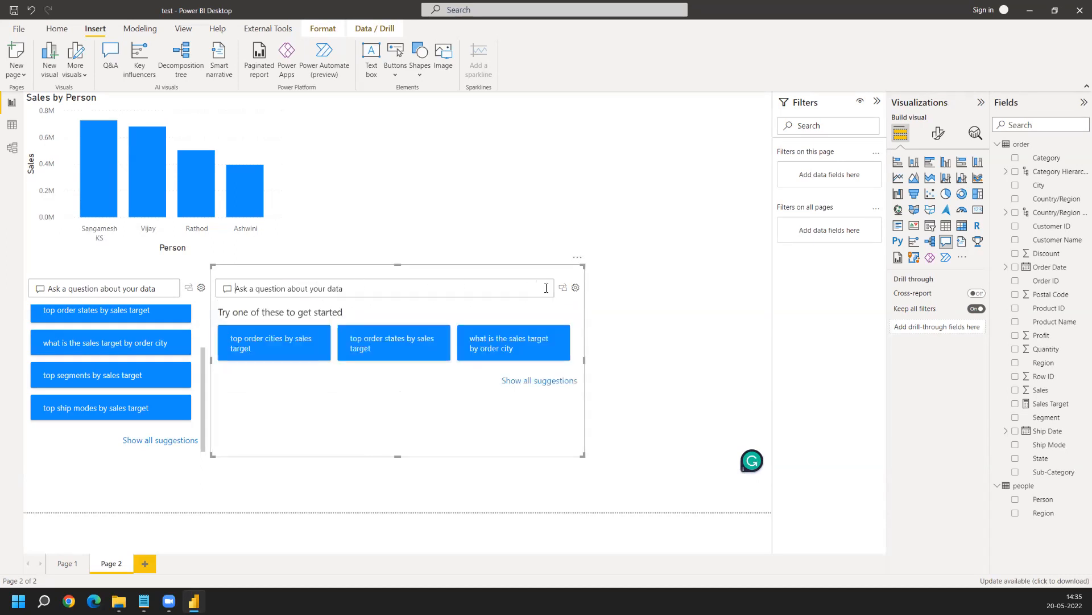
click(575, 288)
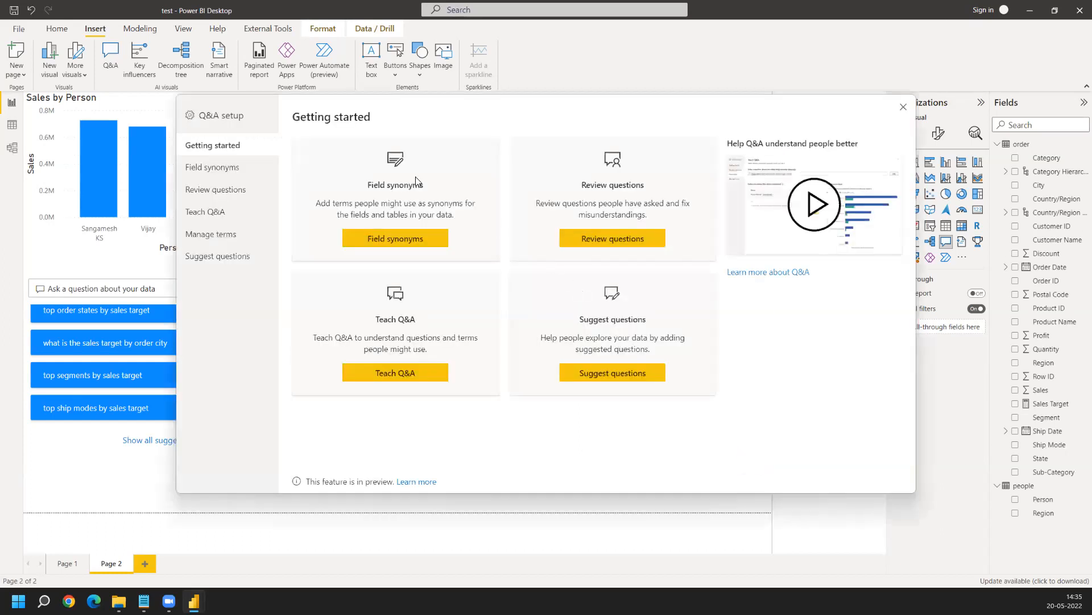
click(231, 180)
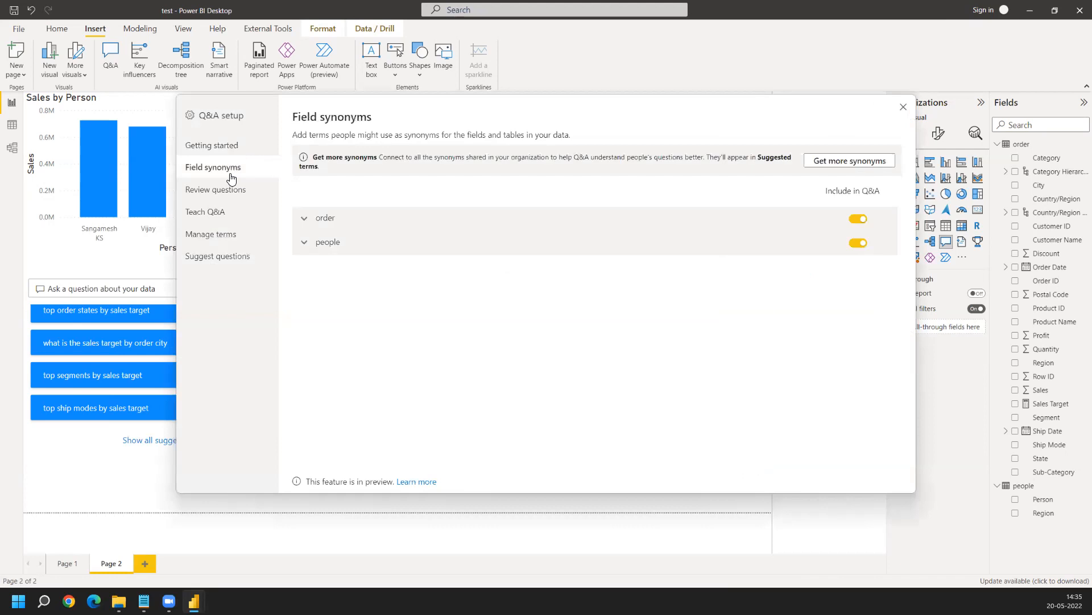
click(304, 220)
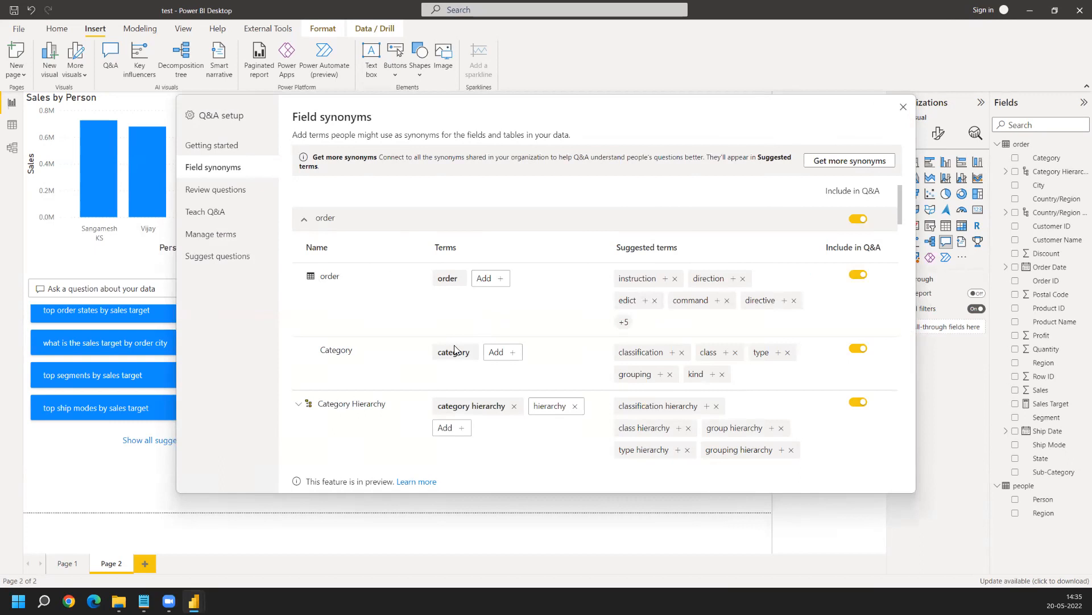
- Add VILLAGE as a synonym term for the City field of the order table
scroll(399, 330, down, 1)
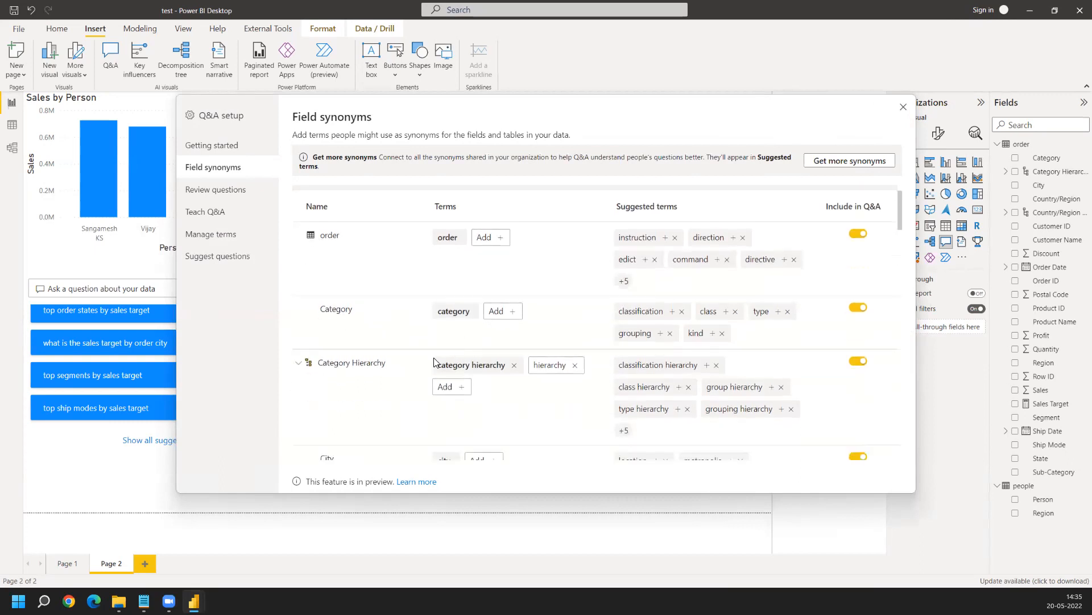
scroll(439, 363, down, 2)
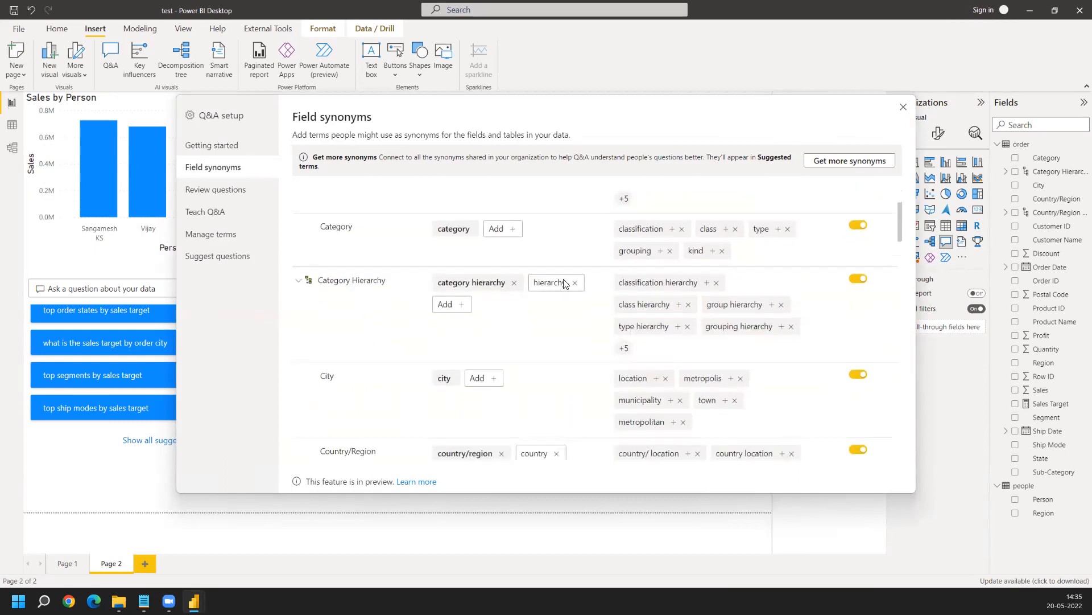
scroll(512, 353, down, 3)
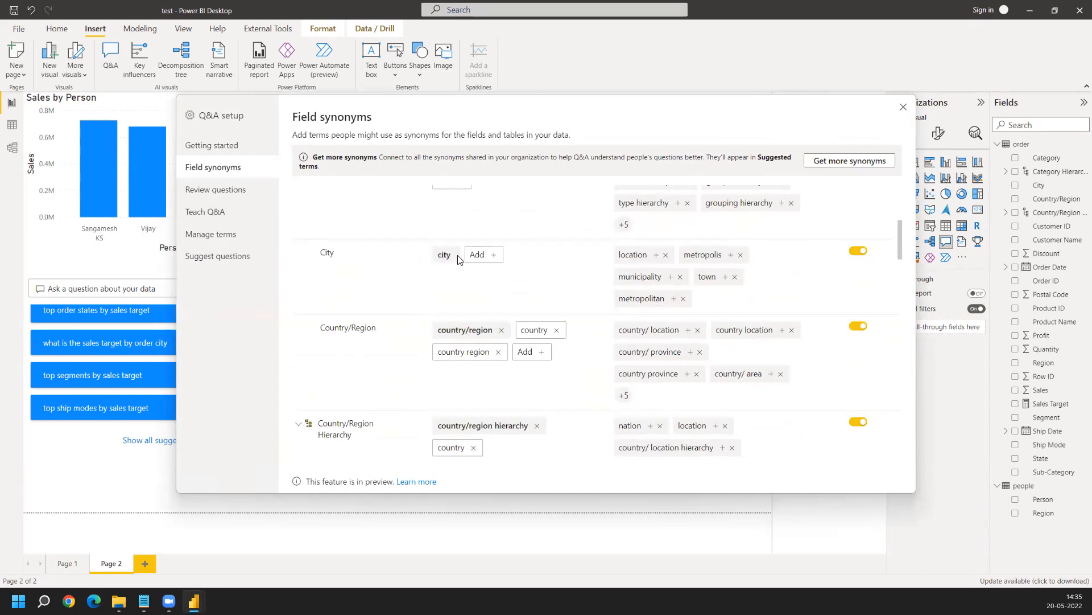
click(483, 262)
text(VILLAGE)
key(Return)
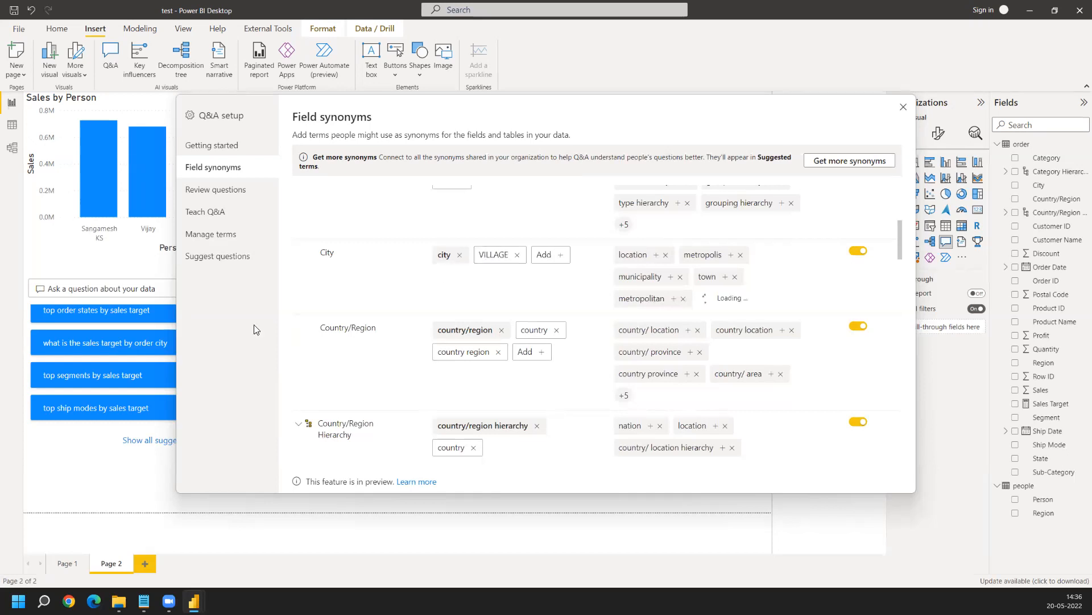
scroll(521, 341, down, 15)
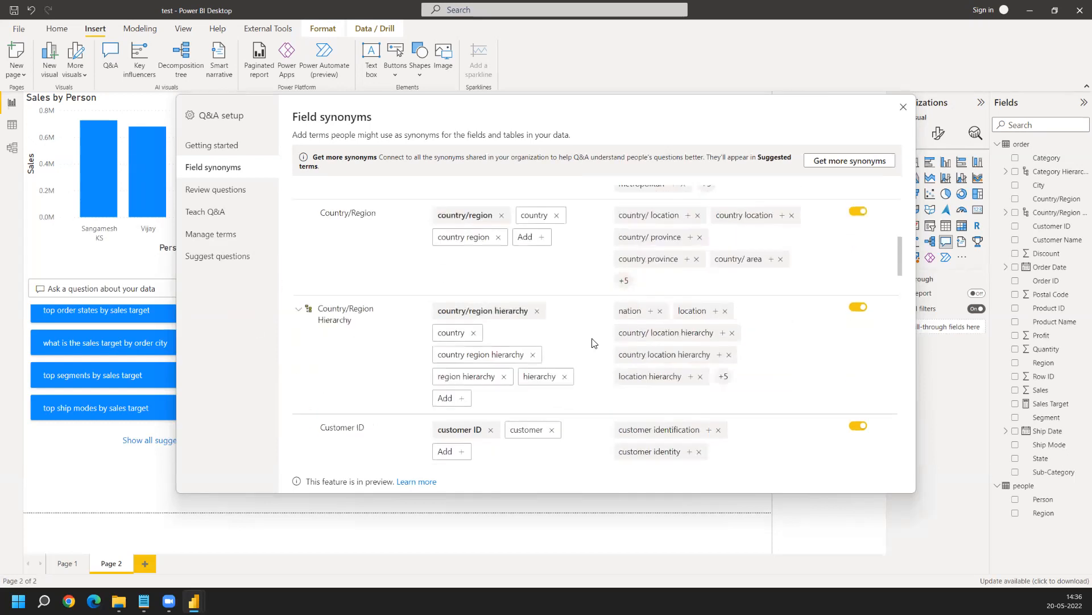
- Collapse the order table on the Field synonyms page and close the Q&A setup
scroll(597, 398, down, 5)
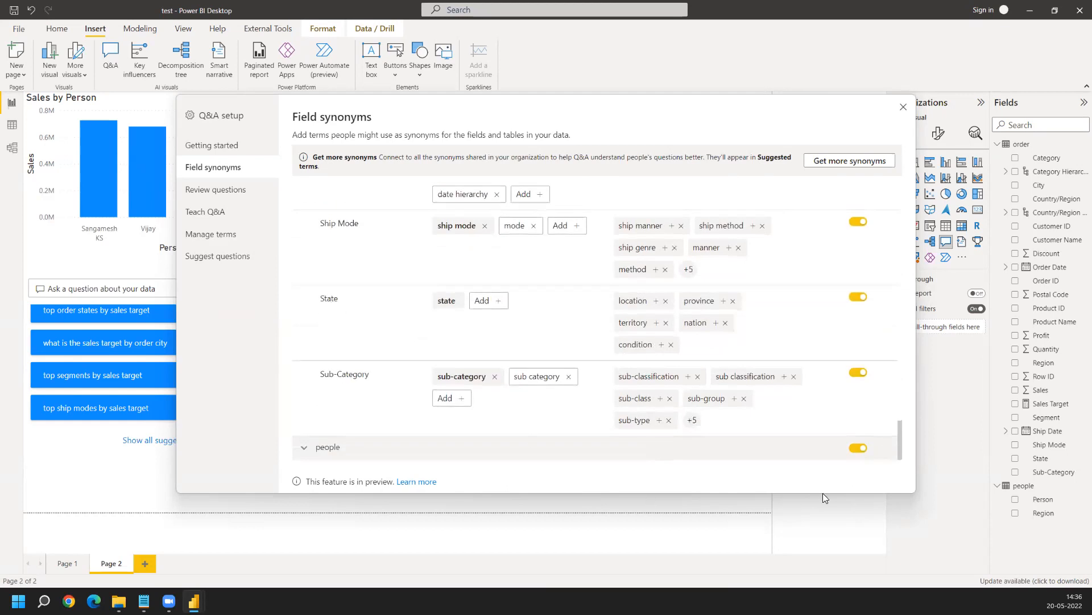
scroll(385, 378, up, 4)
scroll(380, 378, up, 20)
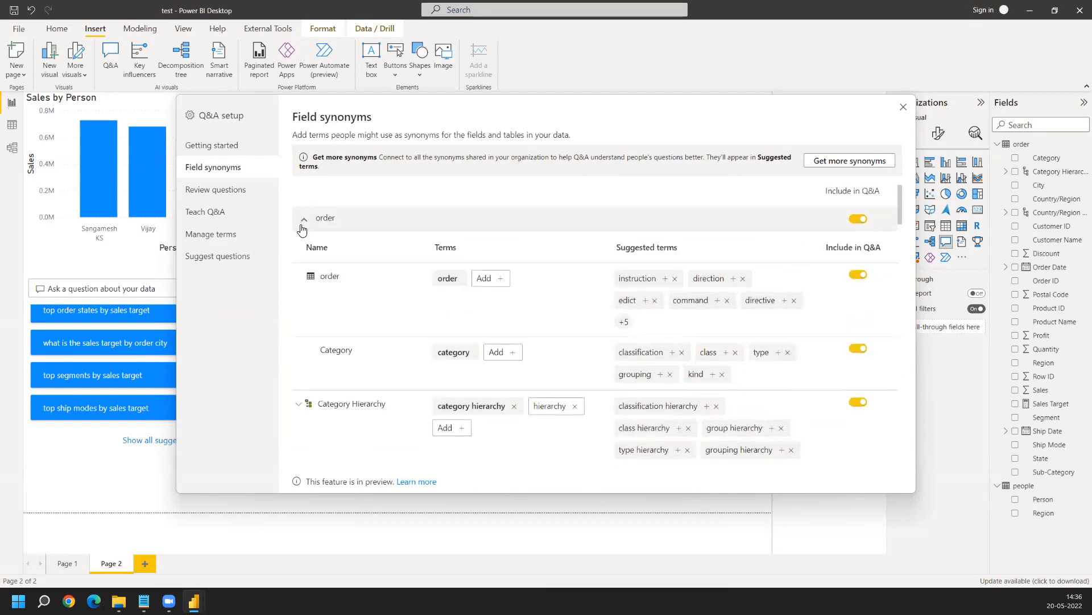
click(303, 222)
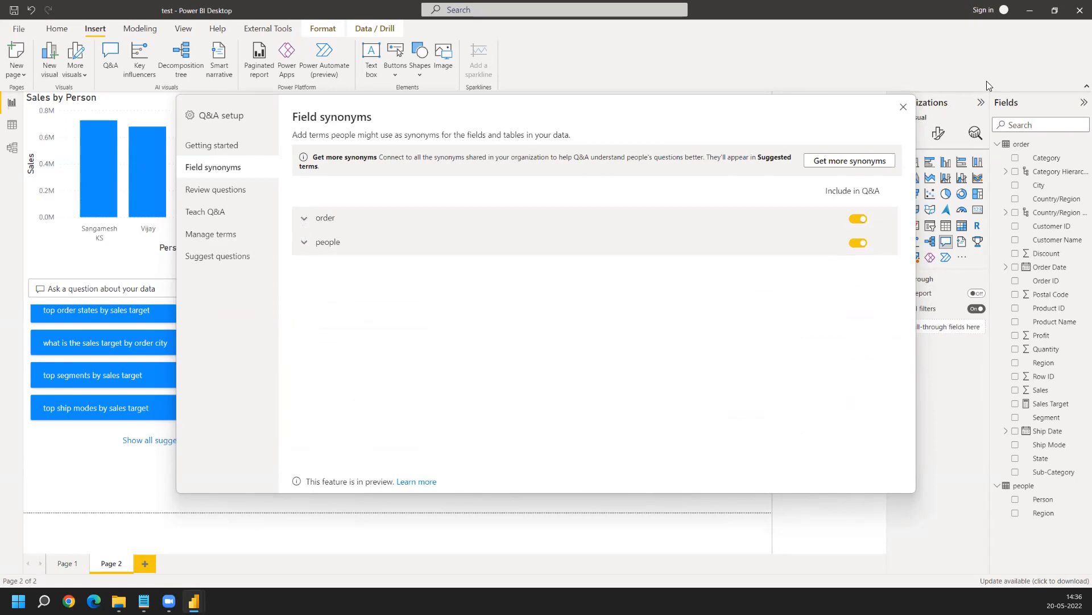
click(904, 108)
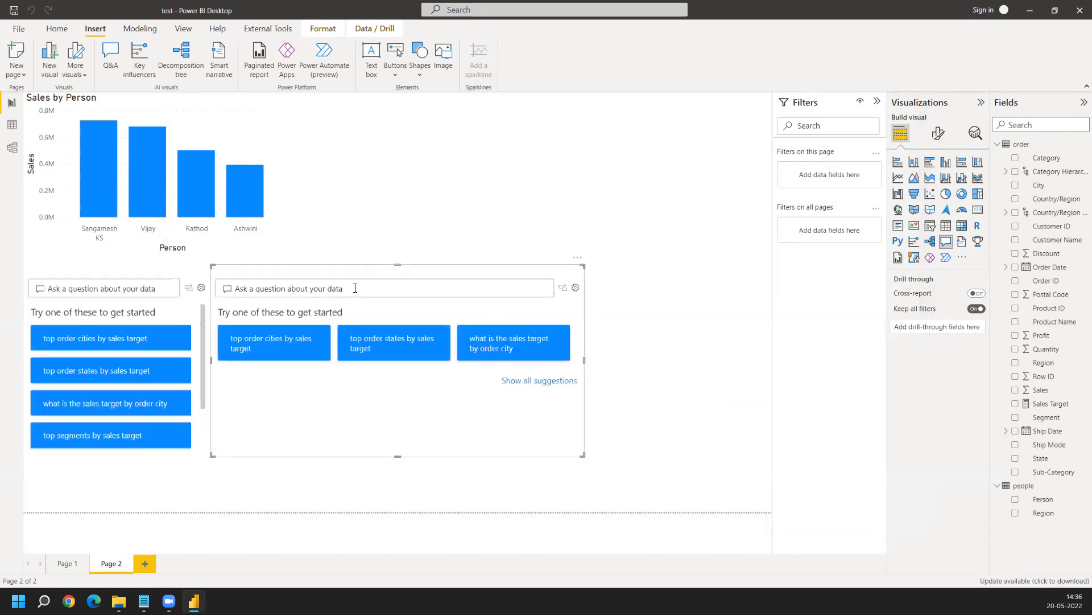
- Ask VILLAGE VS SALES in the larger Q&A visual
click(355, 287)
text(VILLAGE )
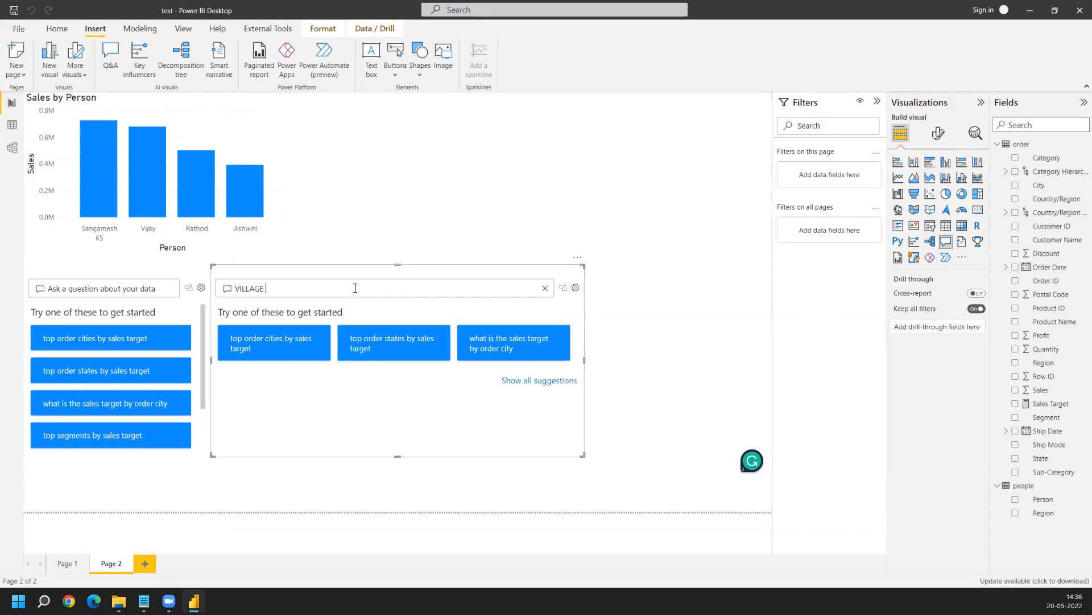
text(V)
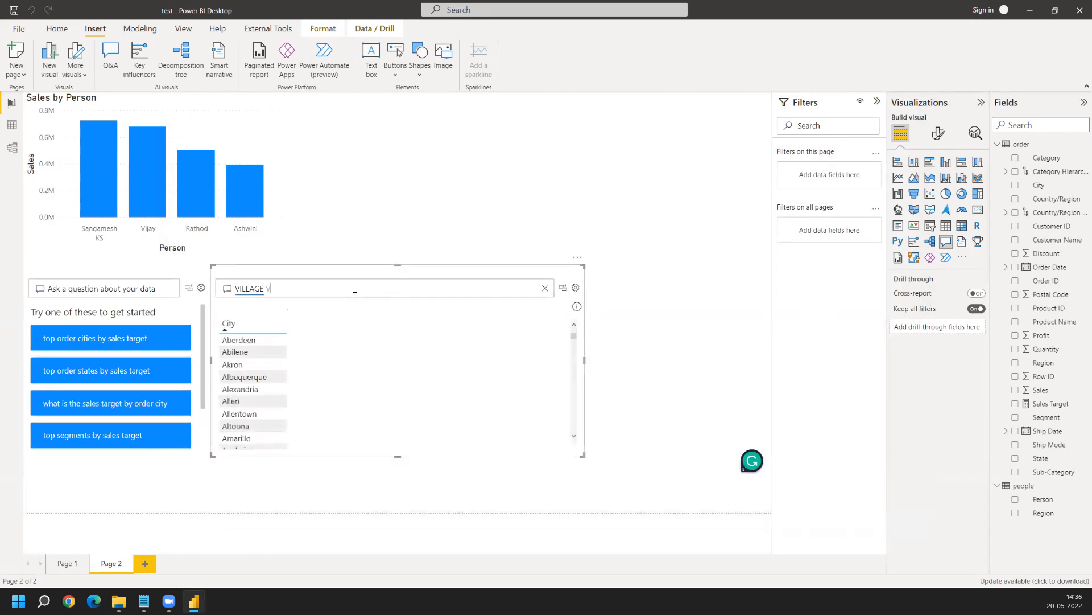
text(S SALES)
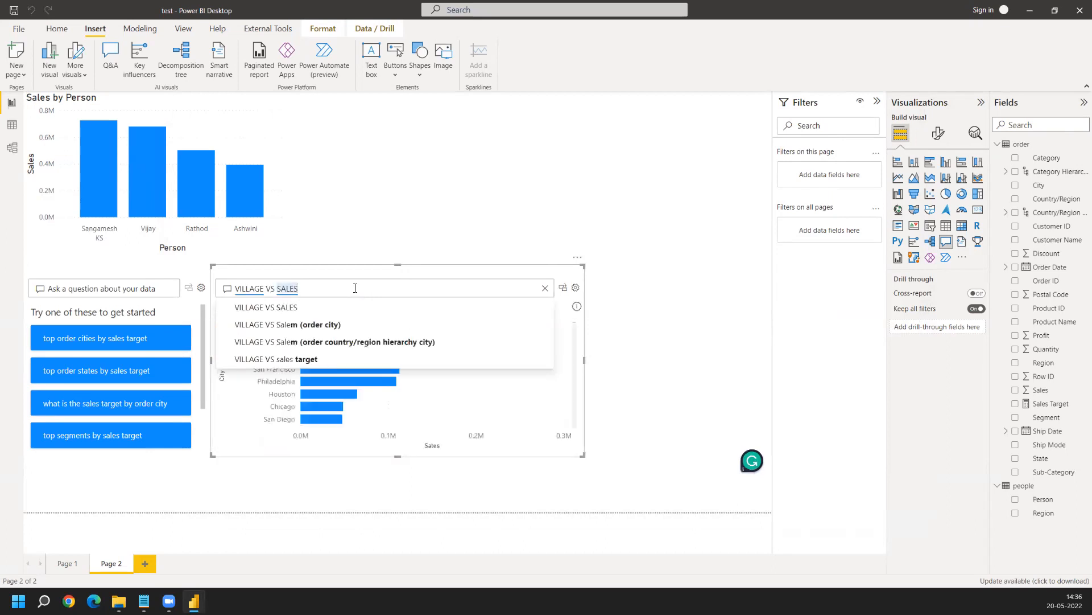
key(Return)
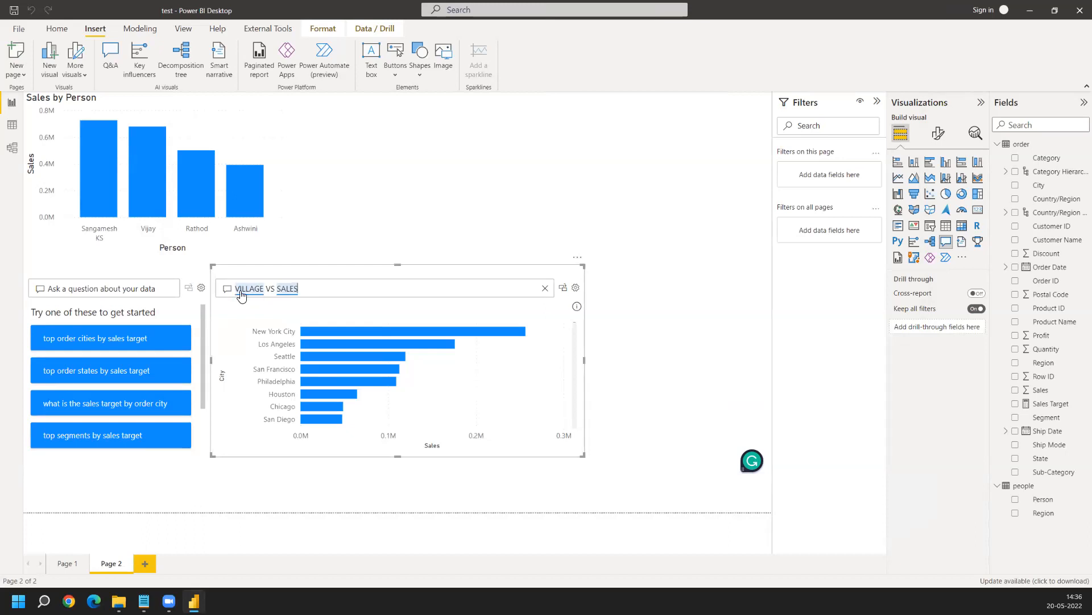
- Replace VILLAGE with CITY in the Q&A question so that it reads CITY VS SALES
click(270, 290)
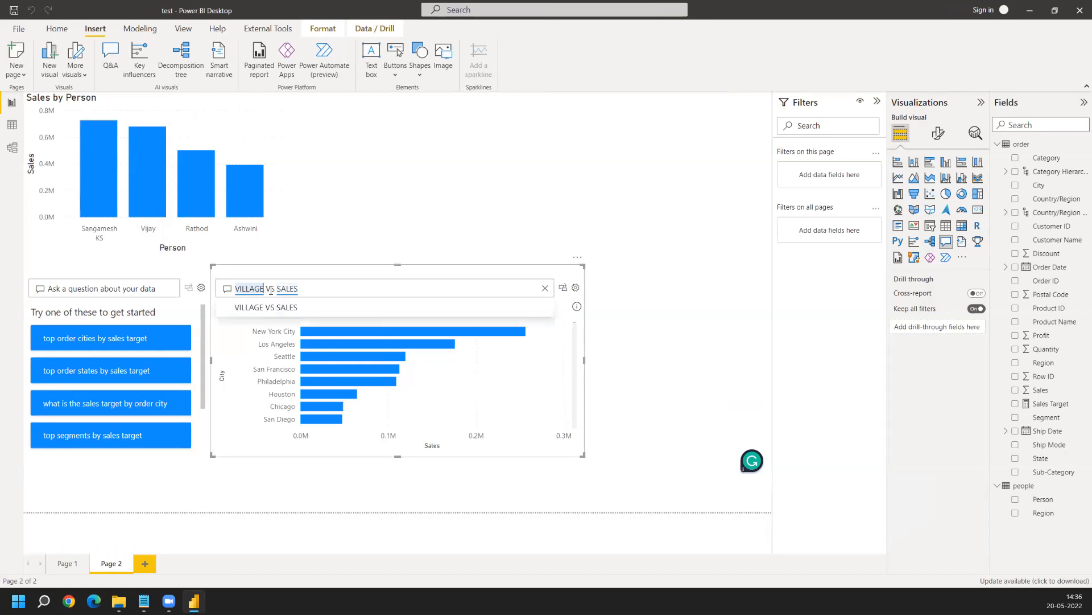
key(BackSpace)
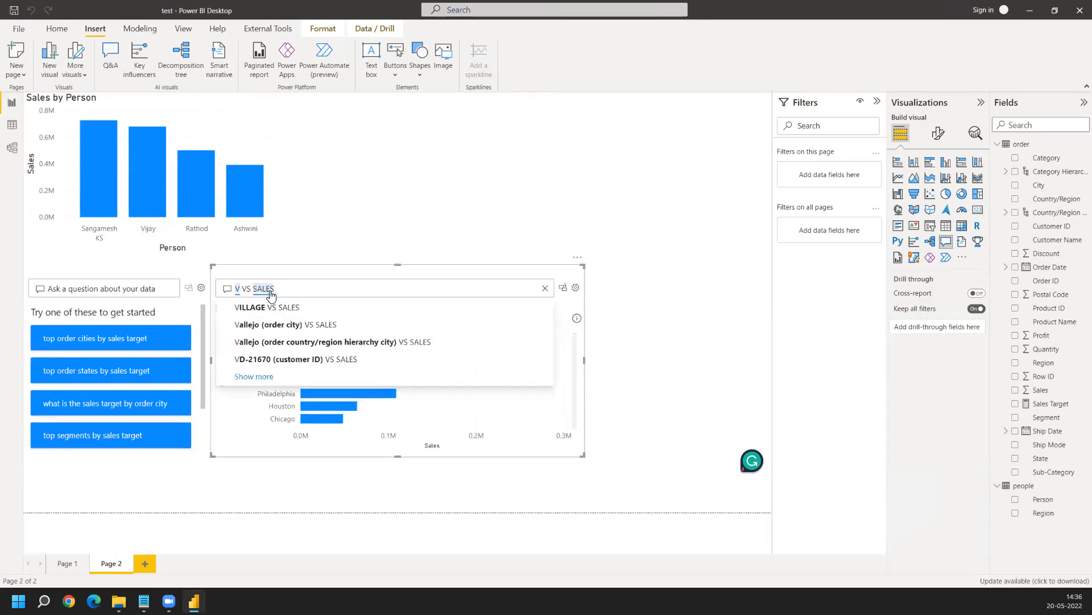
text(CITY)
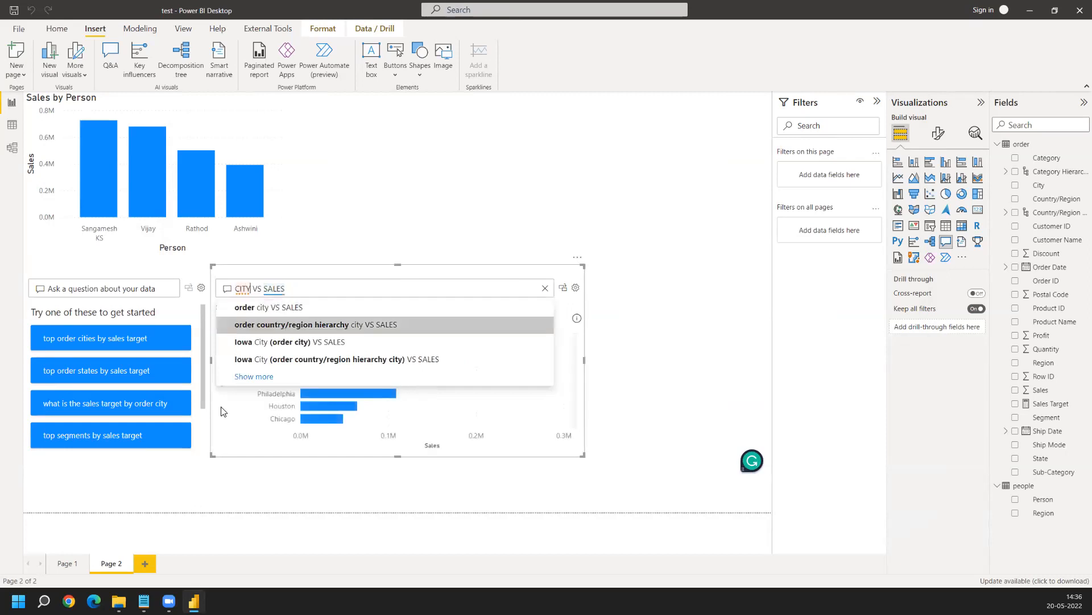
click(229, 445)
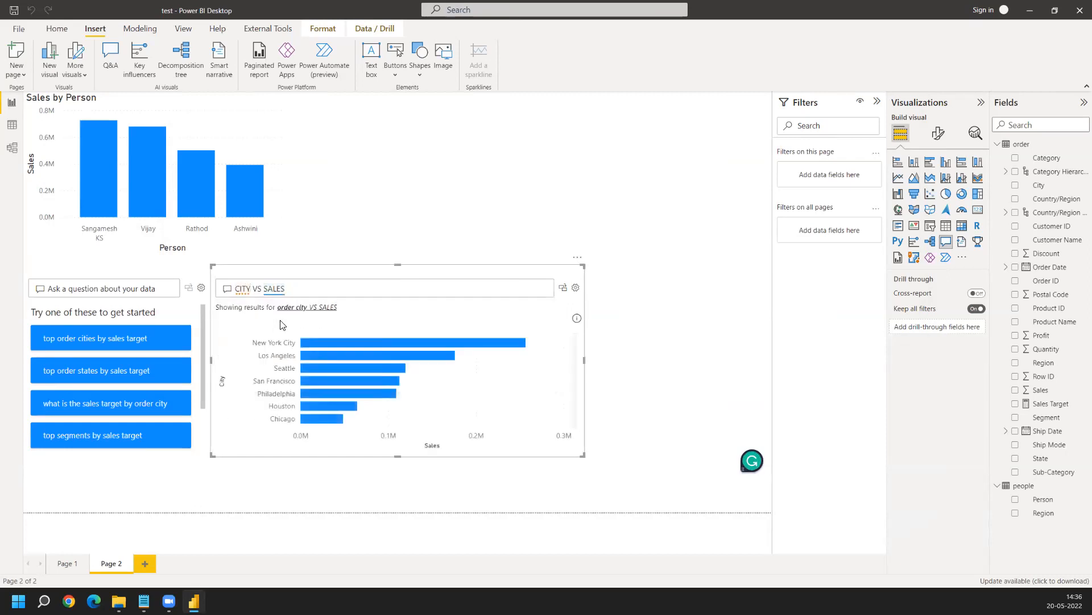
- Replace CITY VS with VILLAGE in the Q&A question so that it reads VILLAGE SALES
click(253, 290)
drag(262, 289, 212, 291)
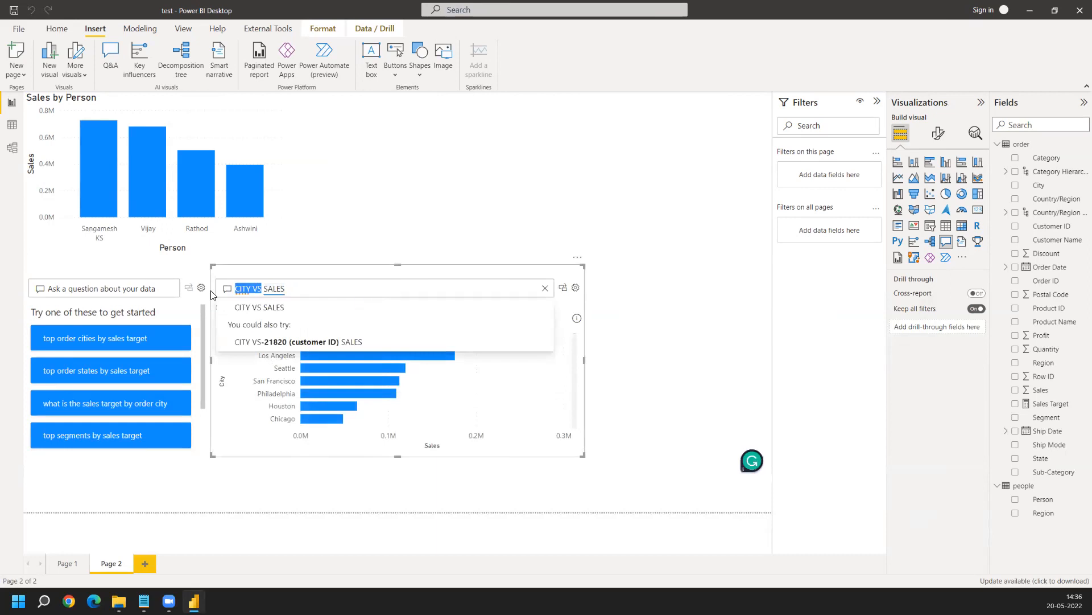
key(BackSpace)
text(VILLAGE)
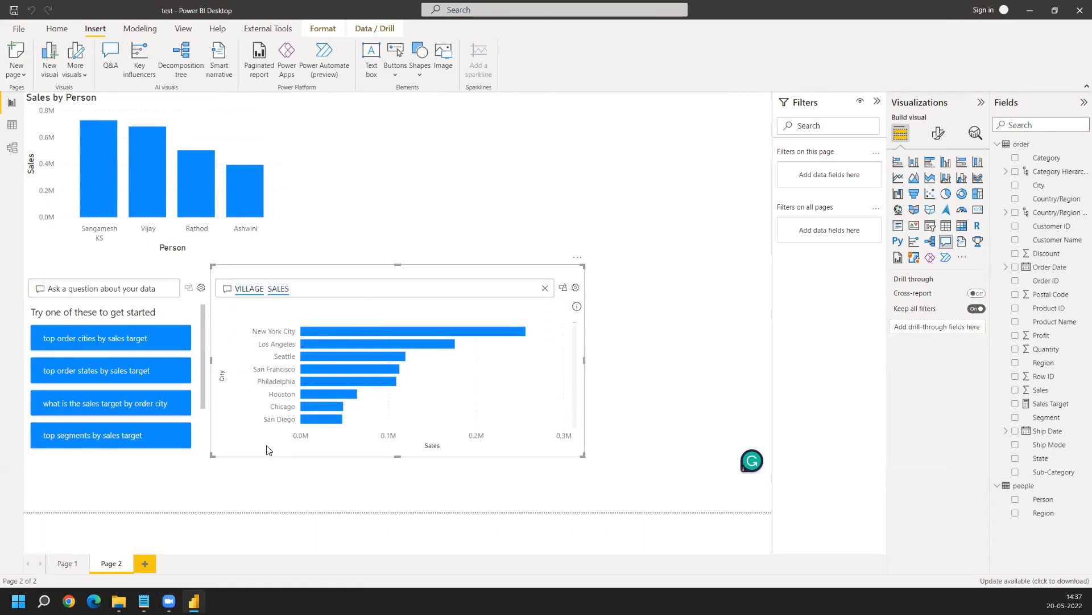
- Clear the Q&A question, and remove the VILLAGE term from the order table's City field in the field synonyms
click(544, 288)
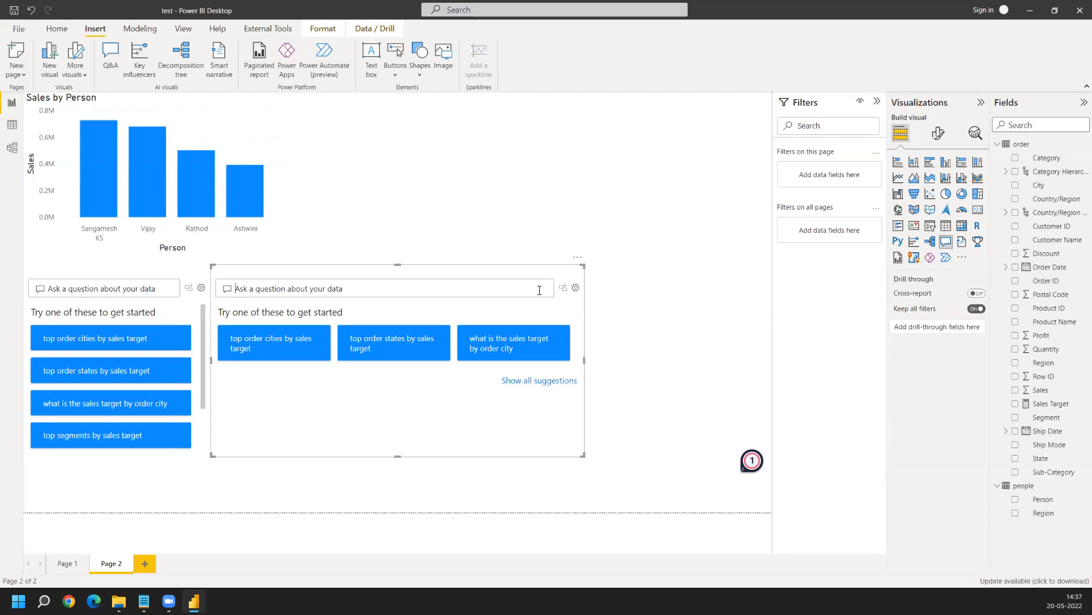
click(576, 289)
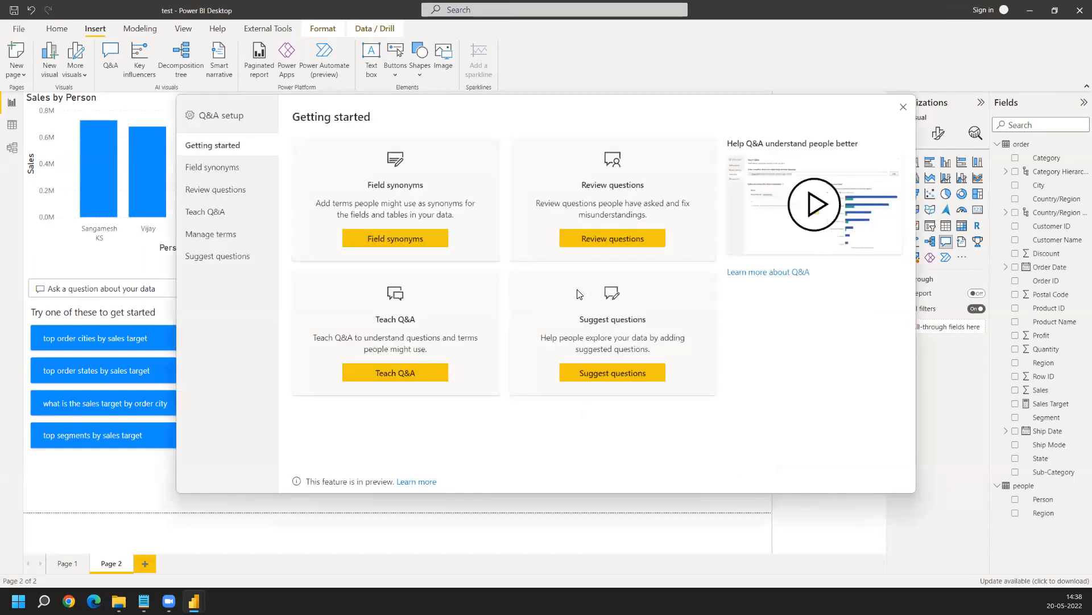
click(375, 239)
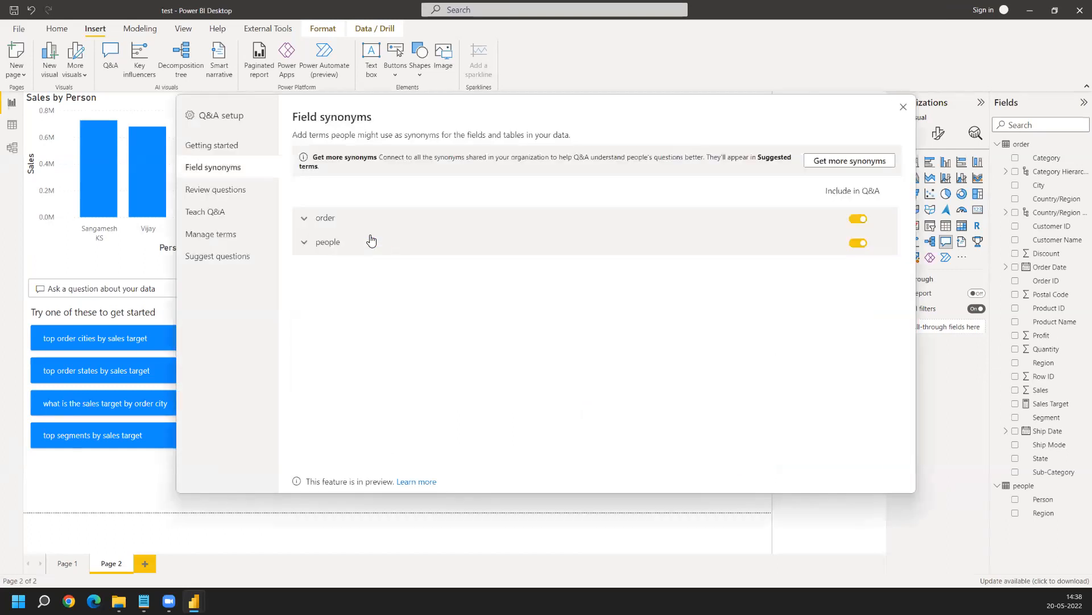
click(304, 219)
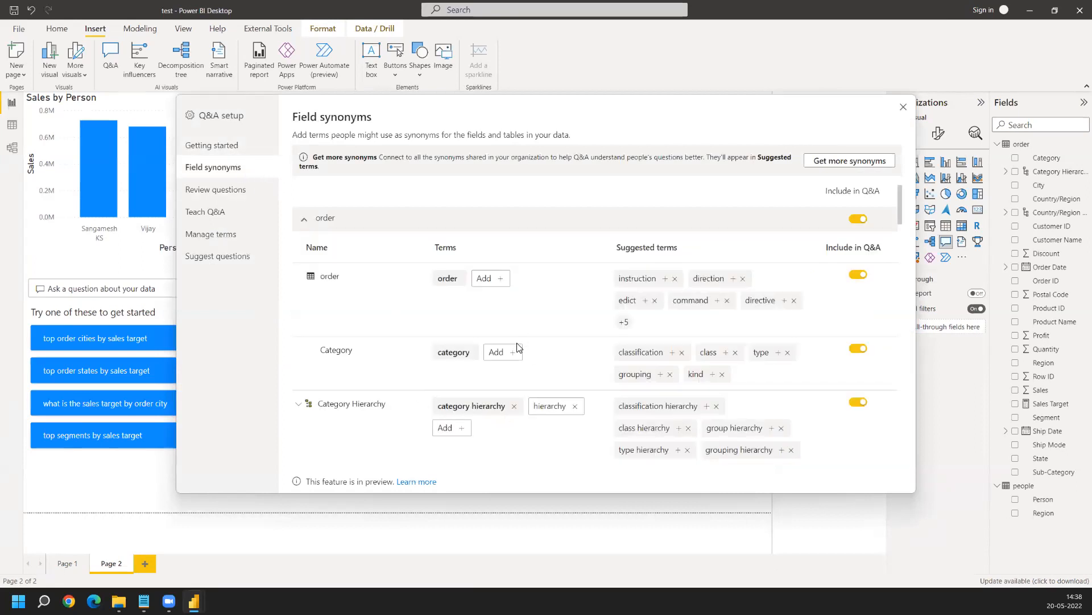
scroll(512, 365, down, 3)
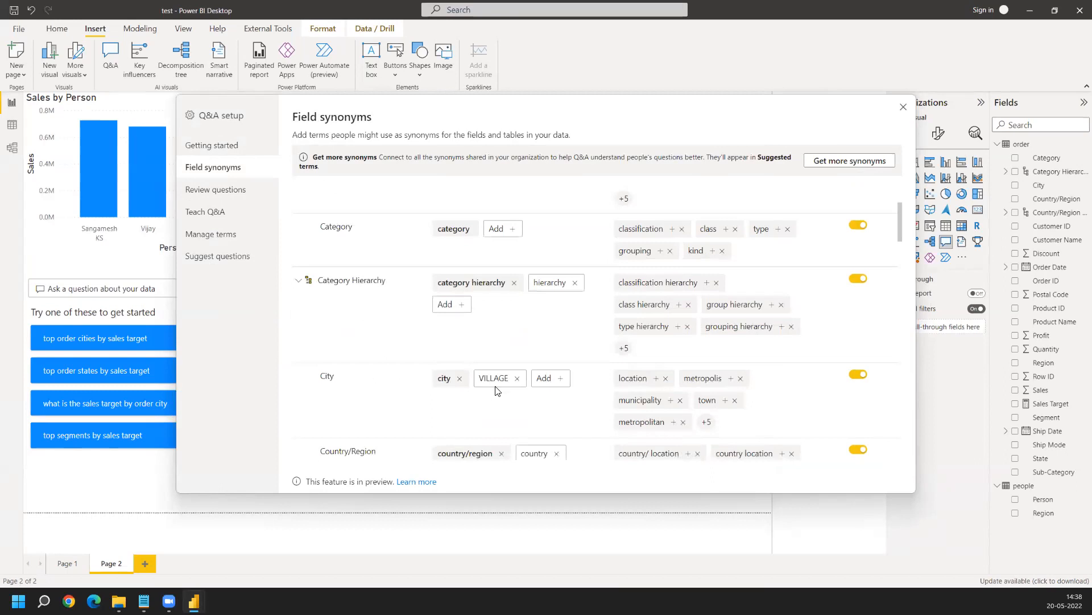
click(518, 379)
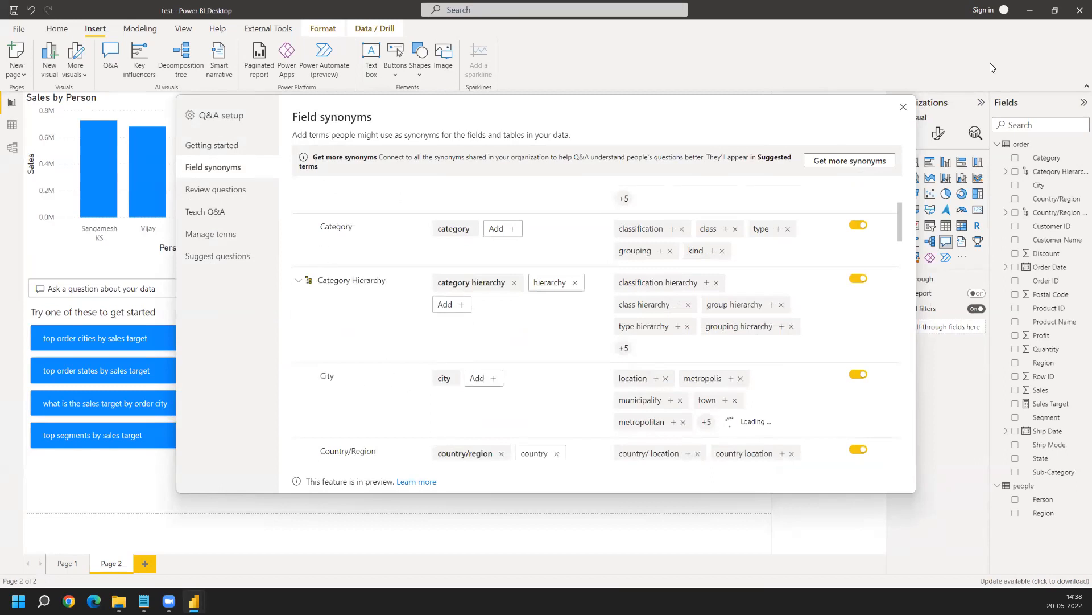
- Close the Q&A setup and enter VILLAGE as the question in the larger Q&A visual
click(904, 109)
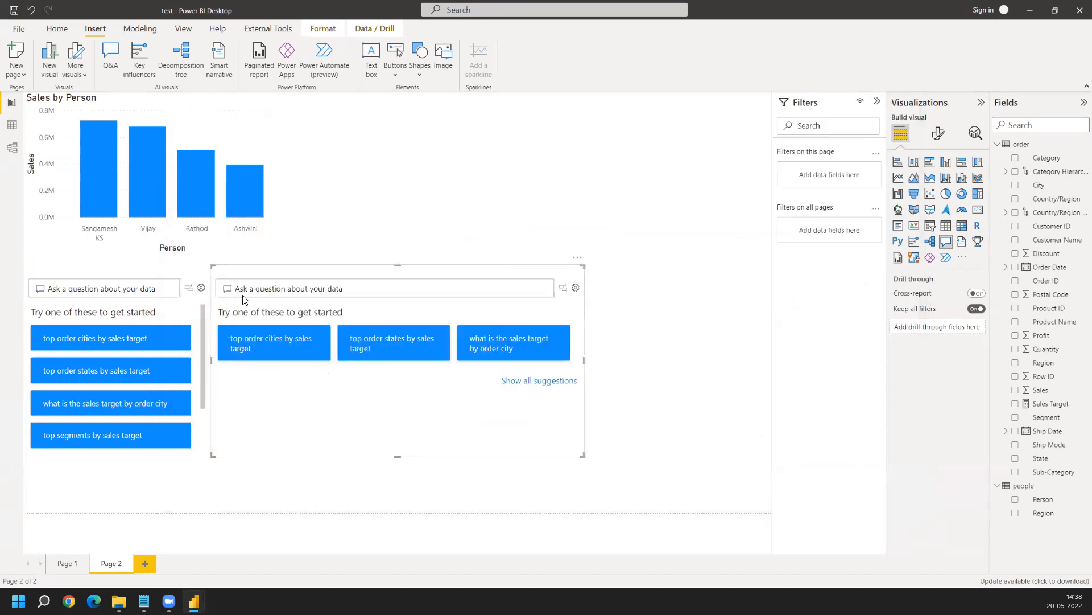
click(272, 284)
text(VILLAGE)
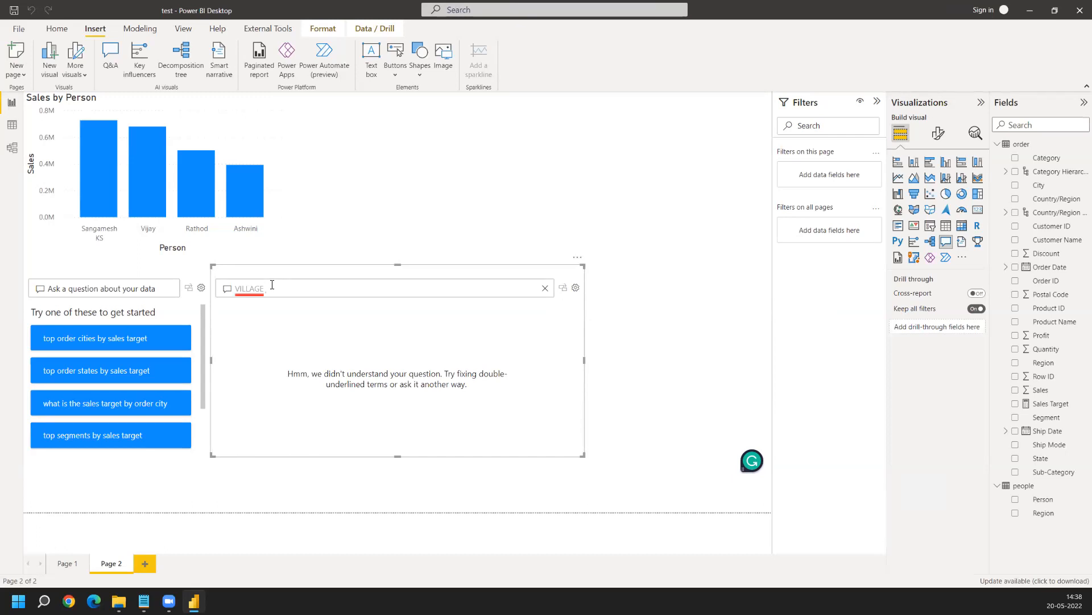
- Reopen the Field synonyms page of the Q&A setup and review the terms of the order table's fields
click(575, 288)
click(389, 236)
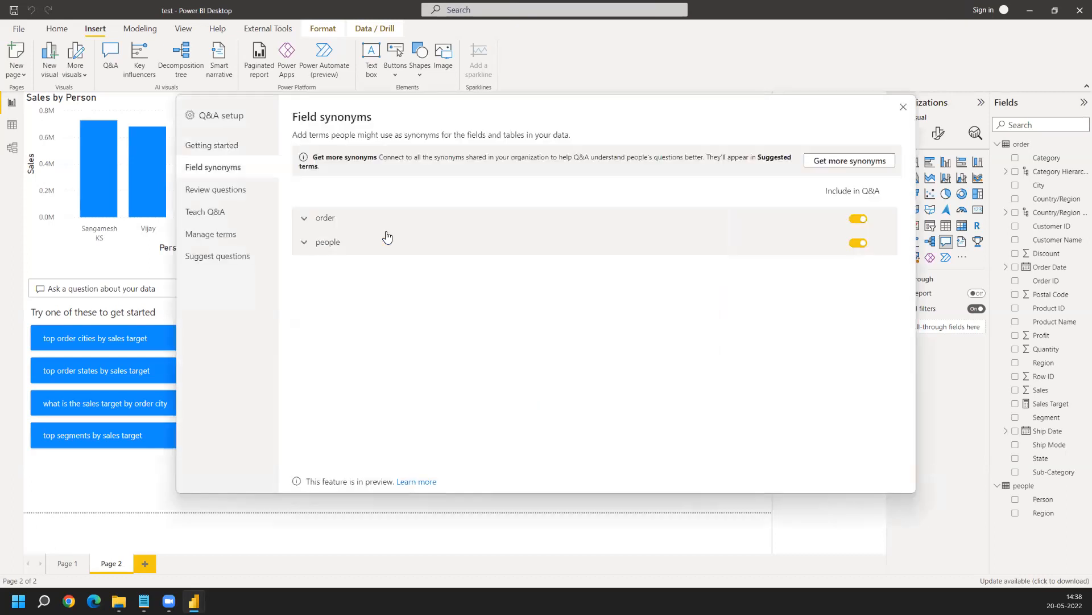
click(353, 225)
scroll(390, 345, down, 5)
scroll(391, 346, down, 10)
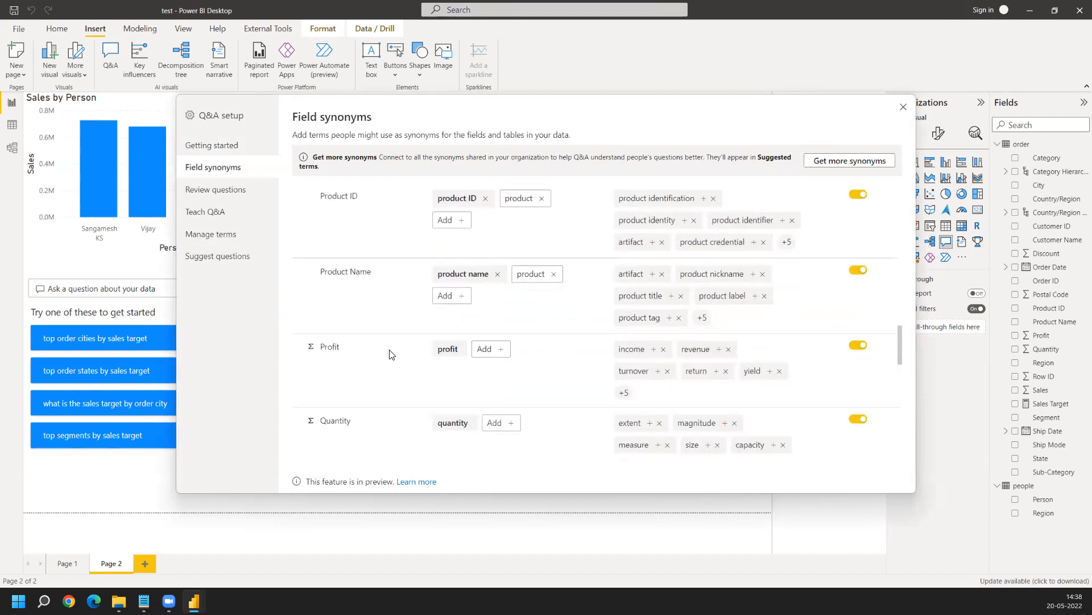
scroll(390, 354, down, 10)
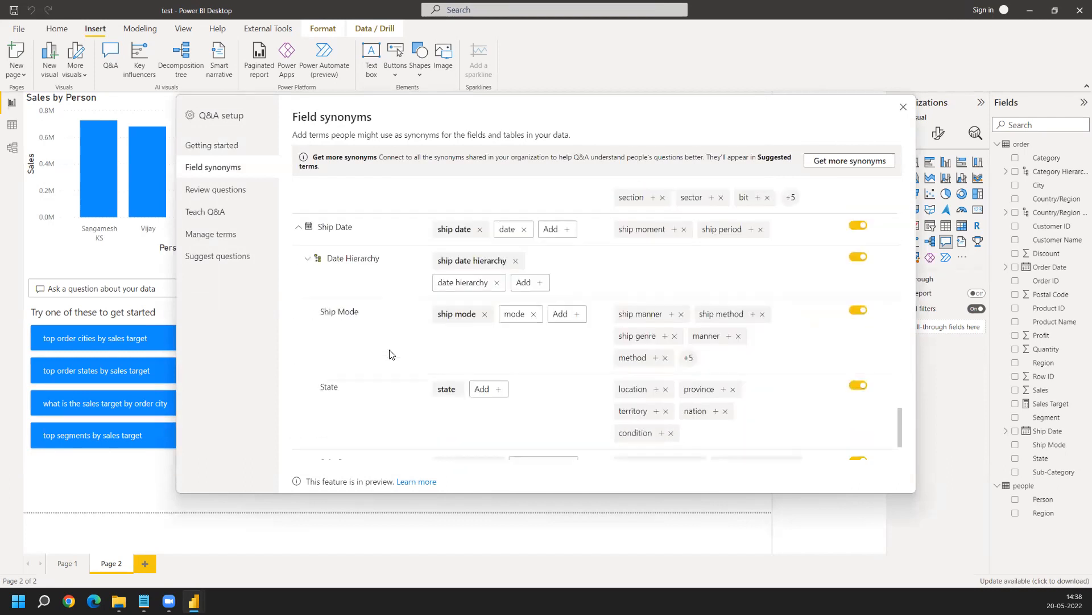
scroll(391, 354, down, 3)
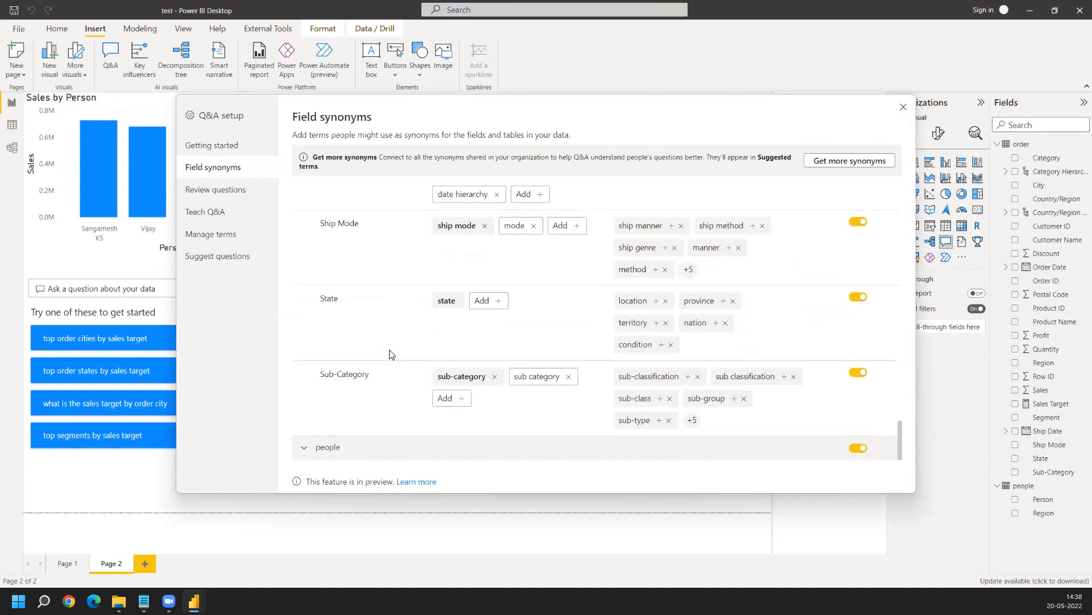
scroll(387, 361, up, 4)
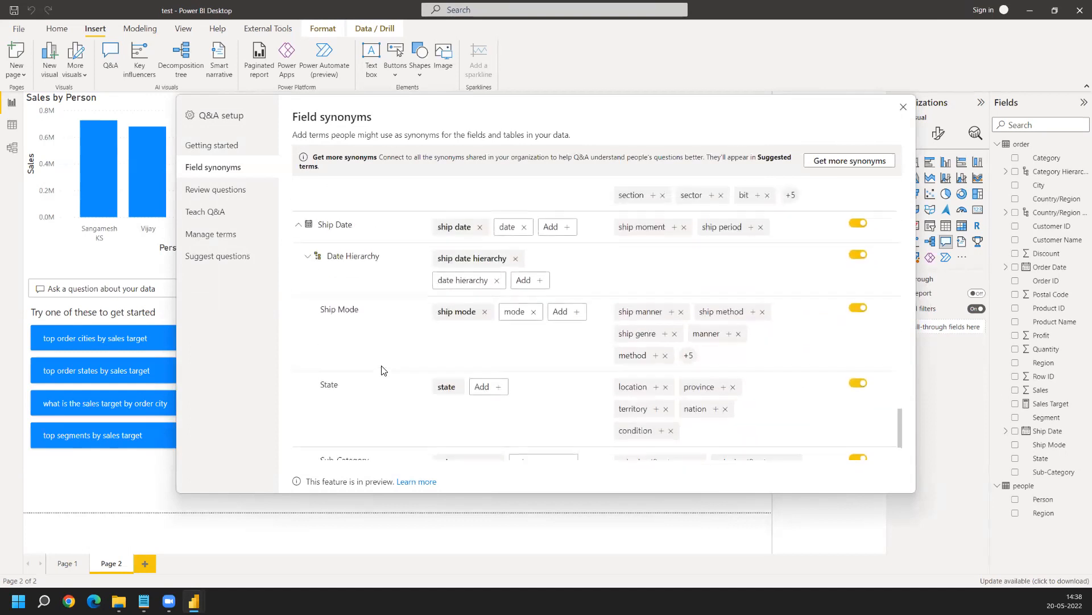
scroll(383, 371, up, 1)
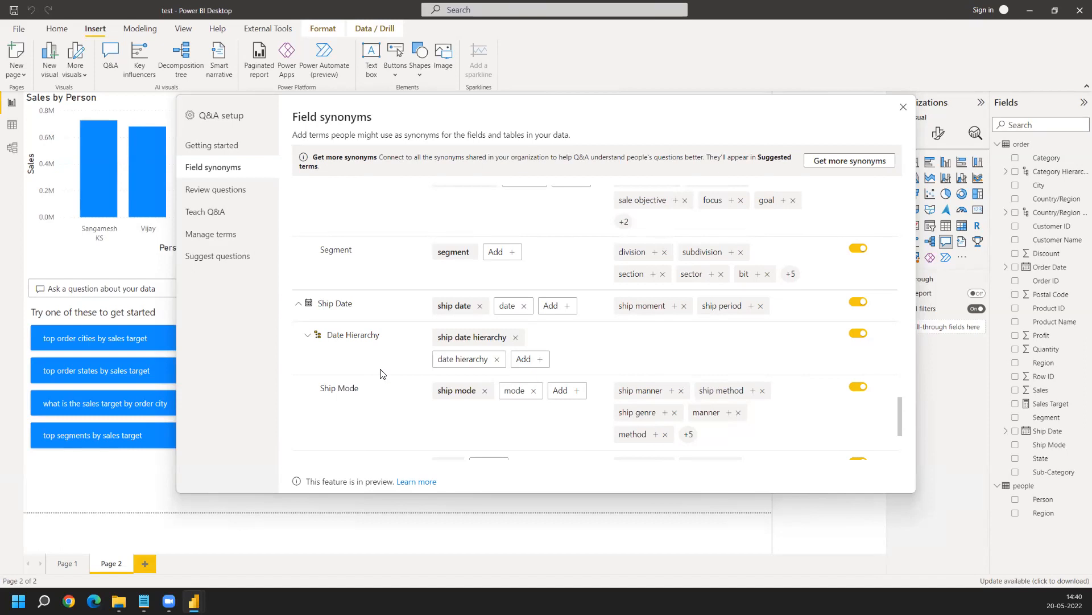
scroll(381, 372, down, 3)
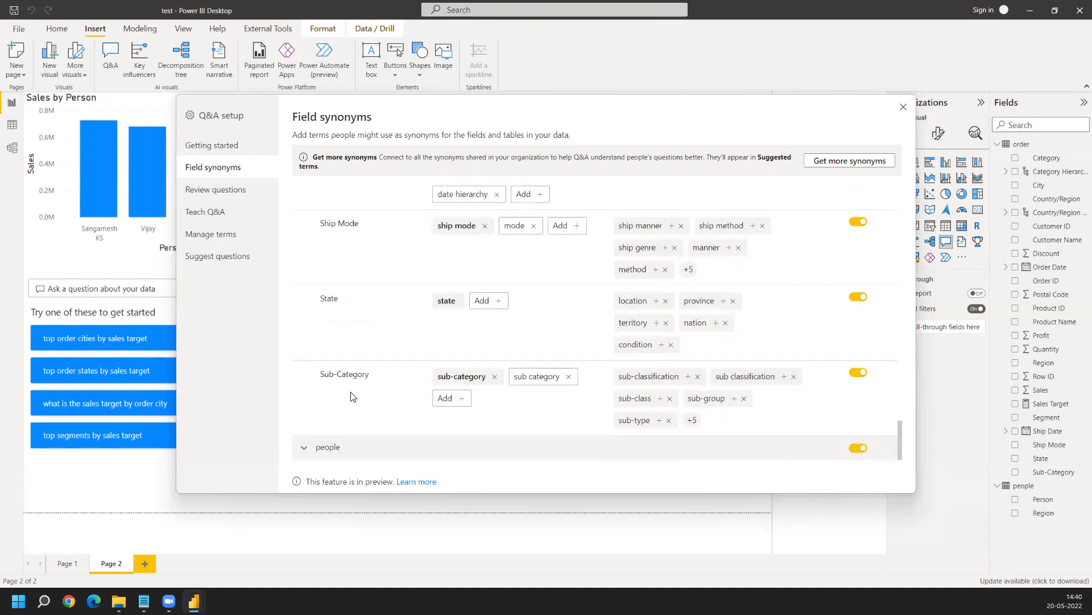
- Try TARGET as a synonym term for the Sales field of the order table, and remove it again
scroll(356, 387, up, 8)
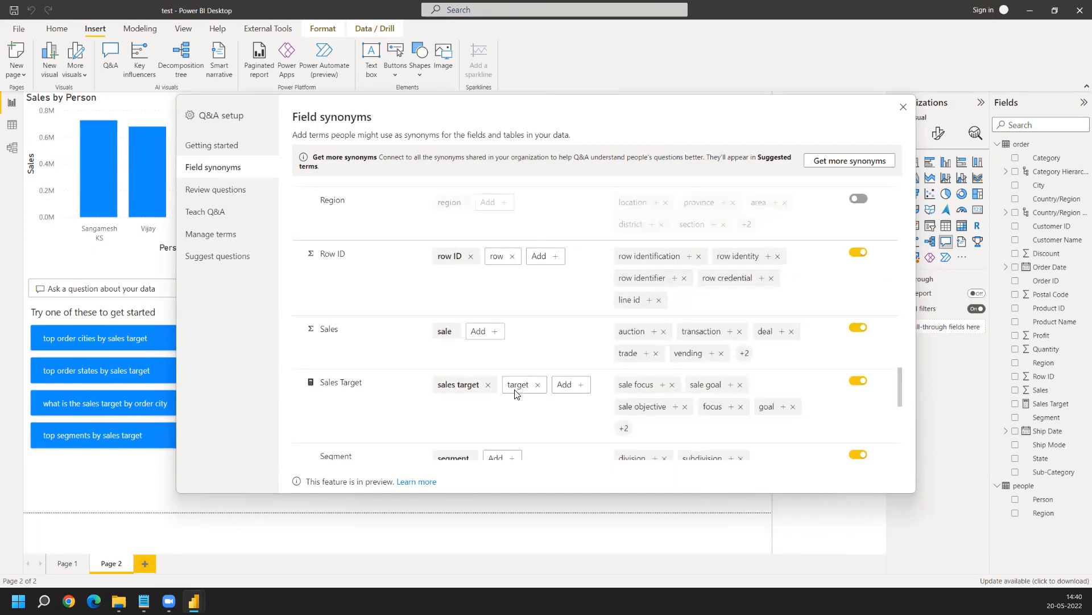
click(488, 336)
text(TARGET)
key(Return)
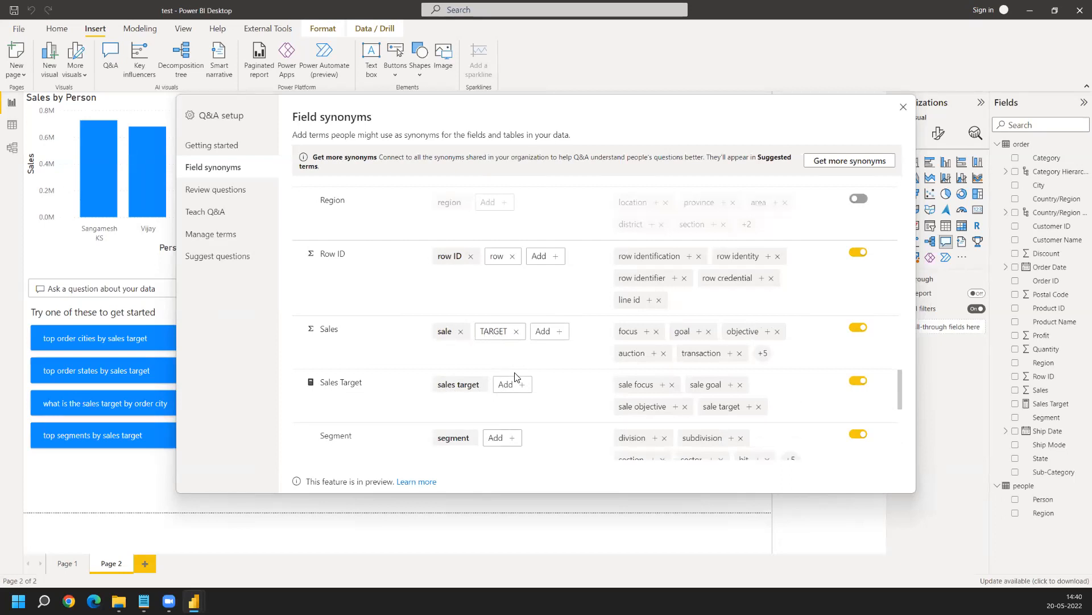
click(517, 332)
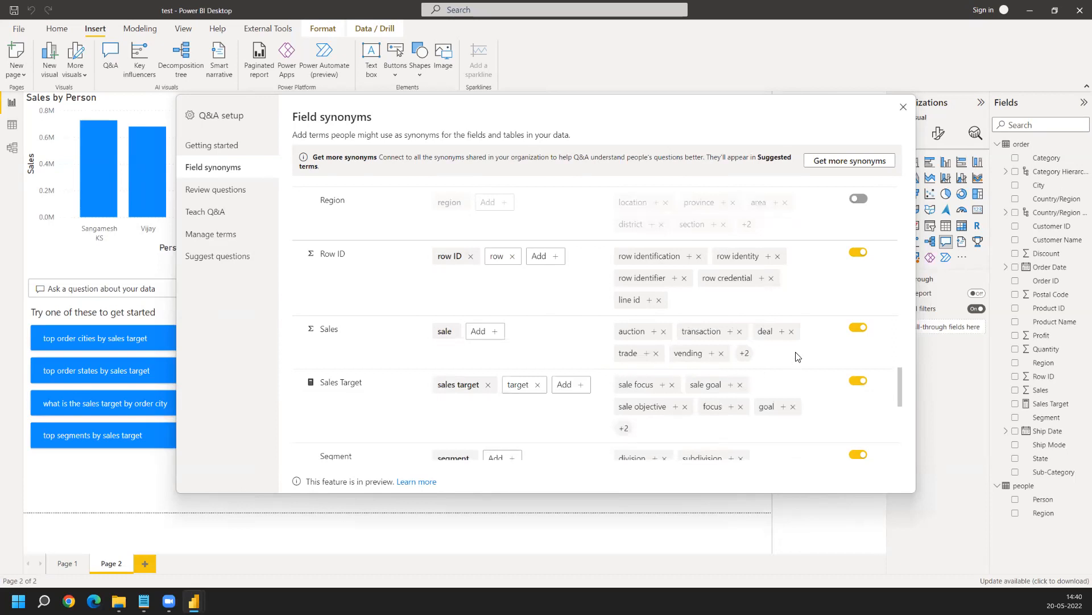
scroll(637, 319, up, 2)
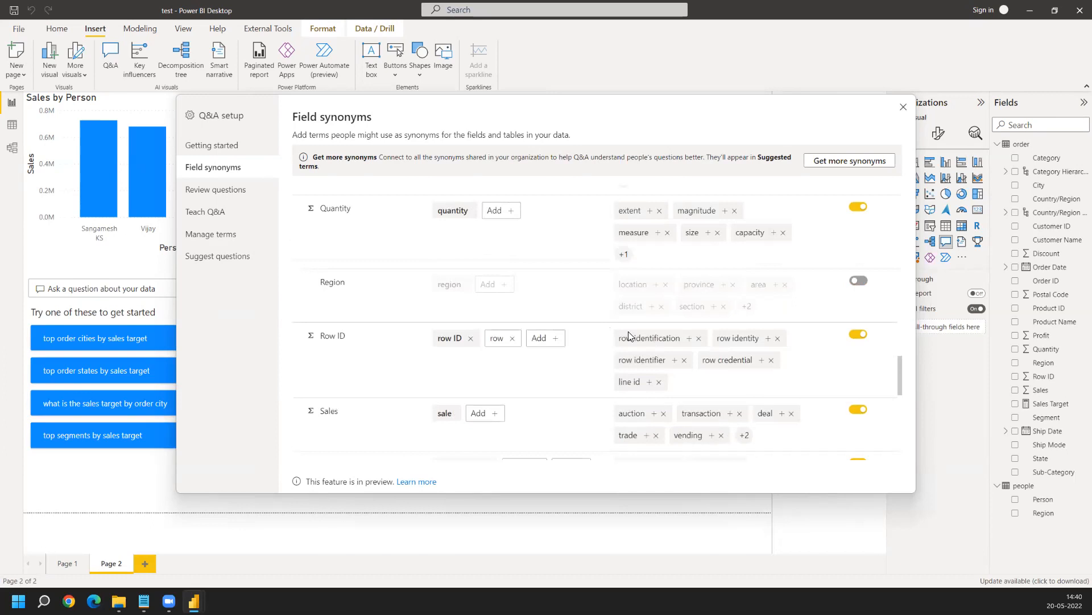
mouse_move(629, 336)
scroll(557, 245, up, 2)
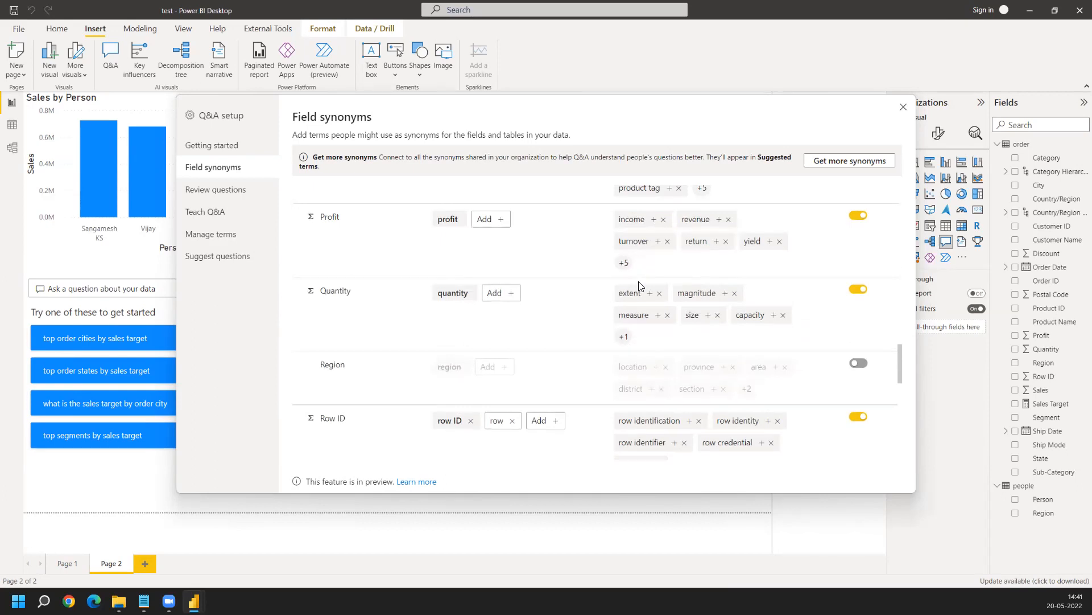
scroll(367, 279, up, 1)
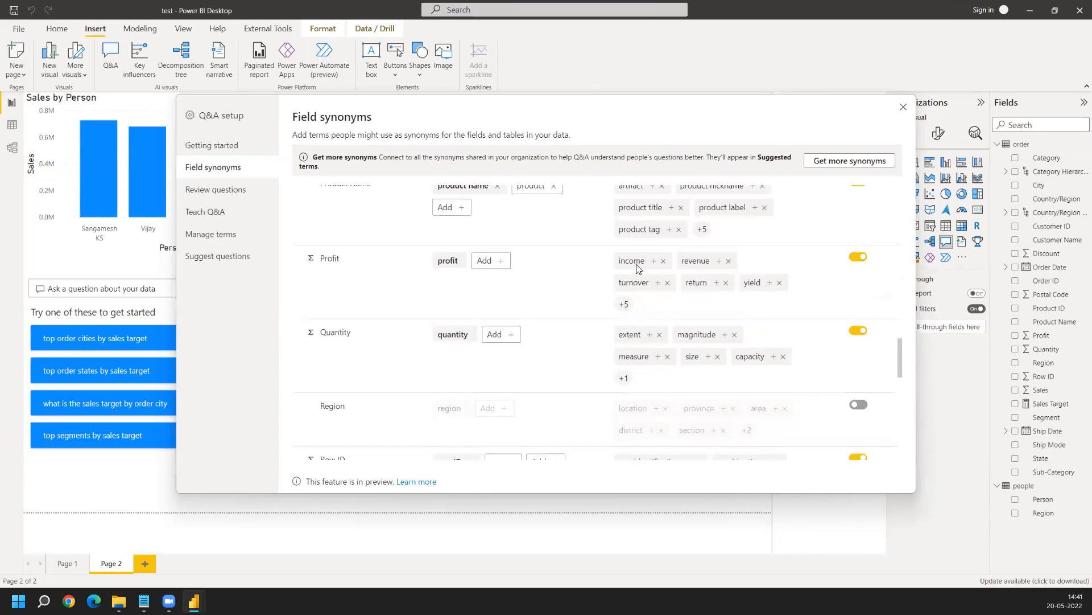
- Review the synonym terms of the order table's fields from Profit to Segment, and close the Q&A setup
mouse_move(638, 268)
scroll(639, 285, down, 4)
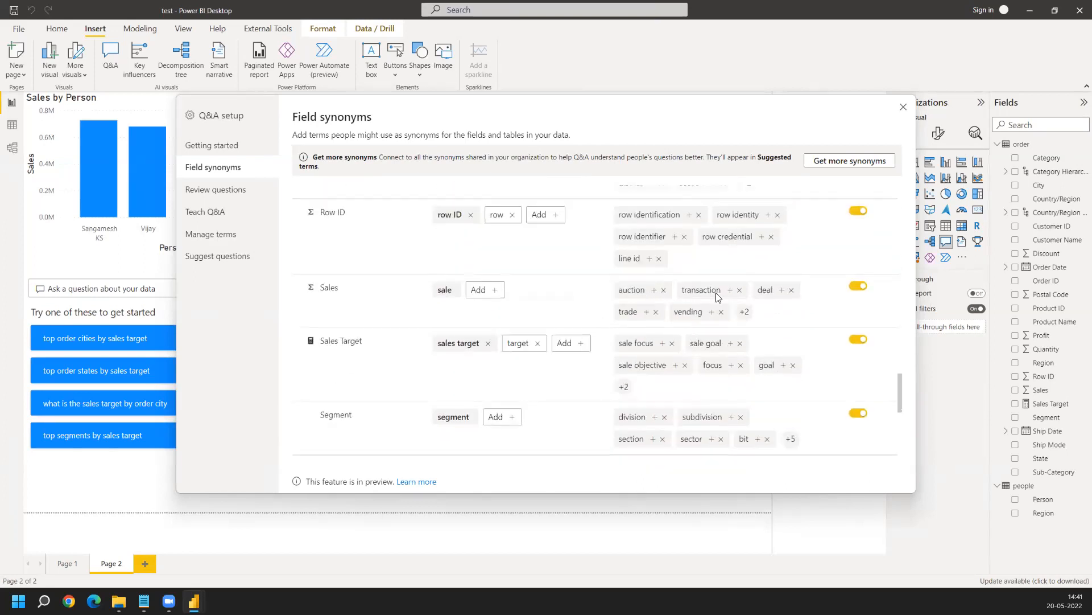
scroll(680, 296, up, 3)
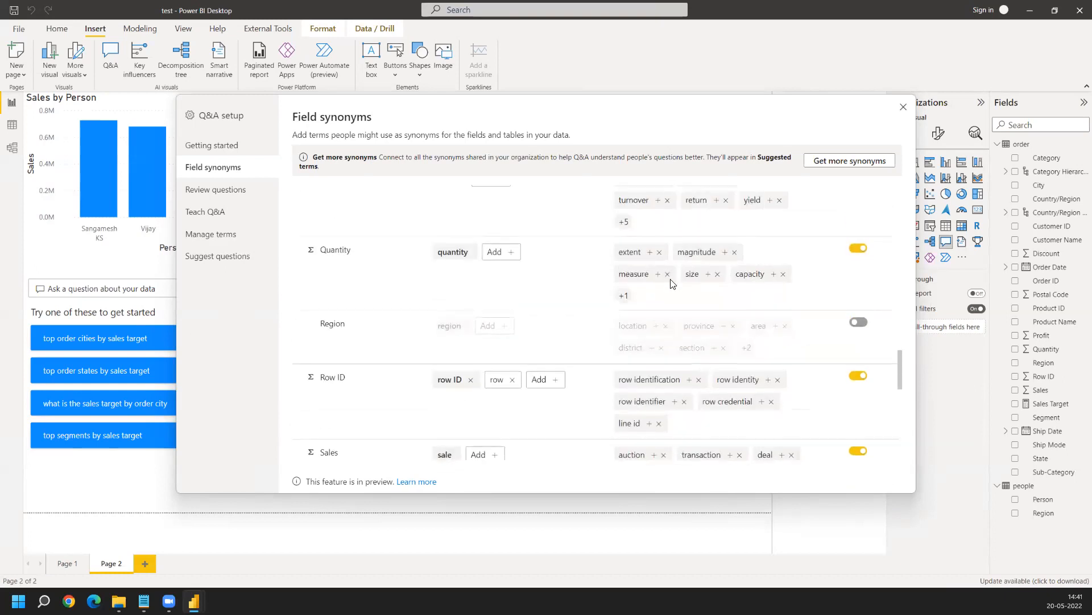
scroll(673, 283, up, 1)
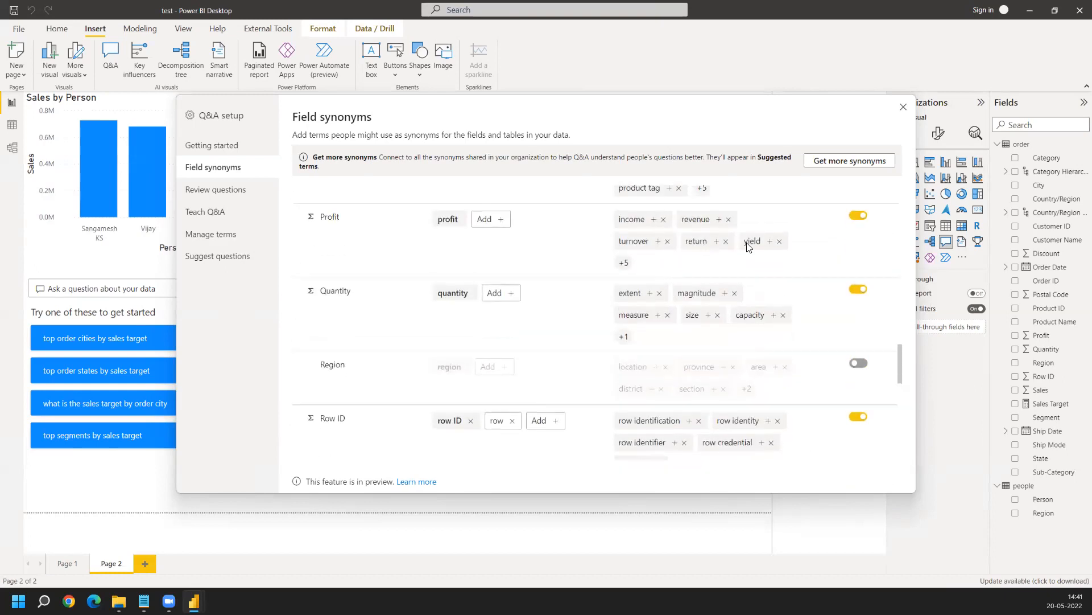
mouse_move(748, 245)
click(903, 110)
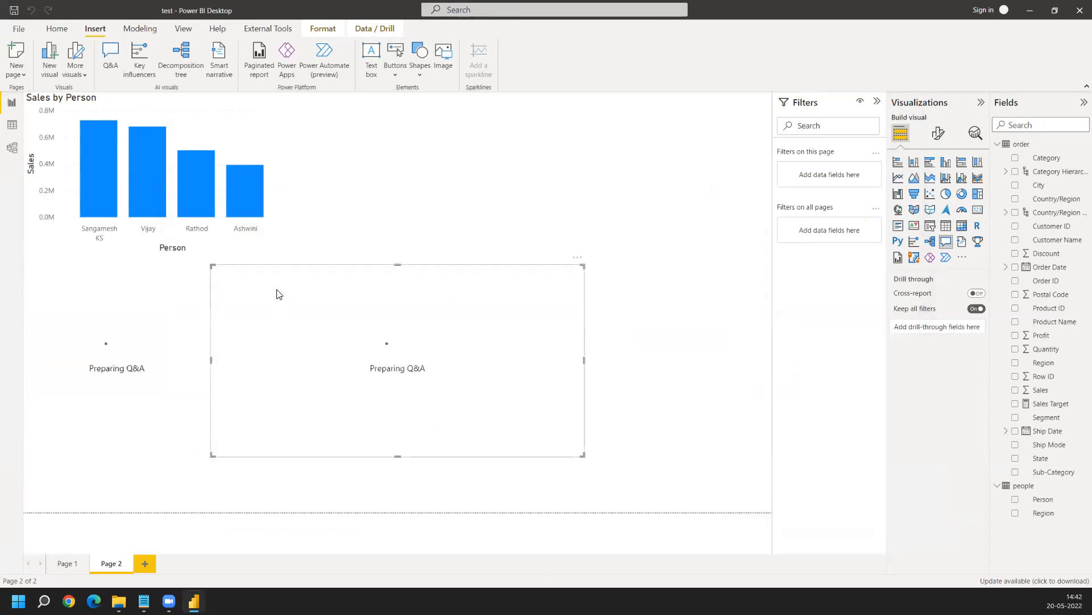
- Clear the VILLAGE question from the larger Q&A visual
click(408, 287)
key(BackSpace)
key(BackSpace)
key(BackSpace)
key(BackSpace)
key(BackSpace)
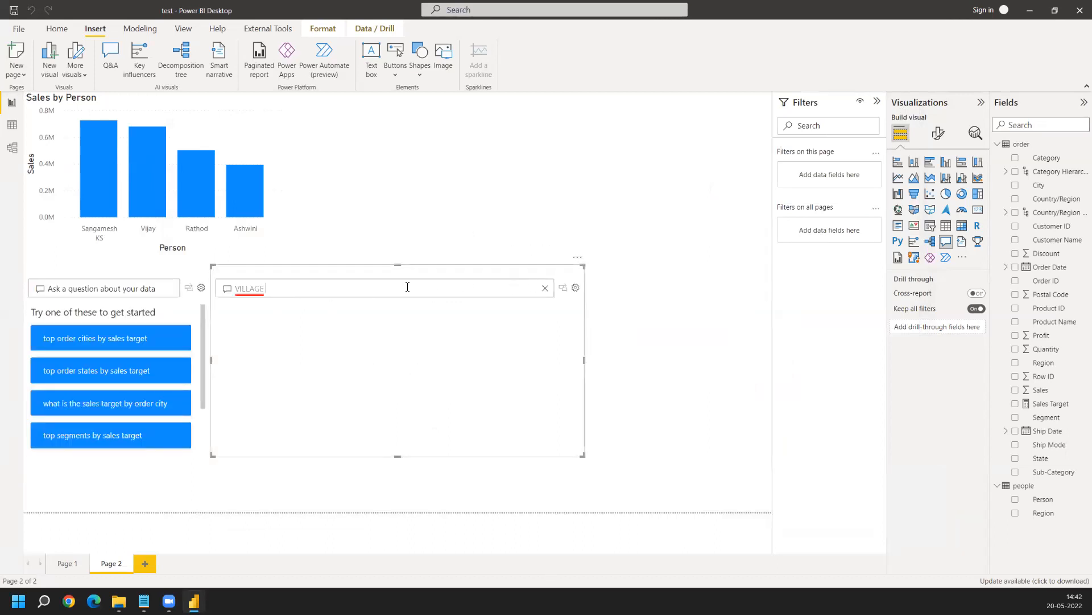
key(BackSpace)
key(BackSpace)
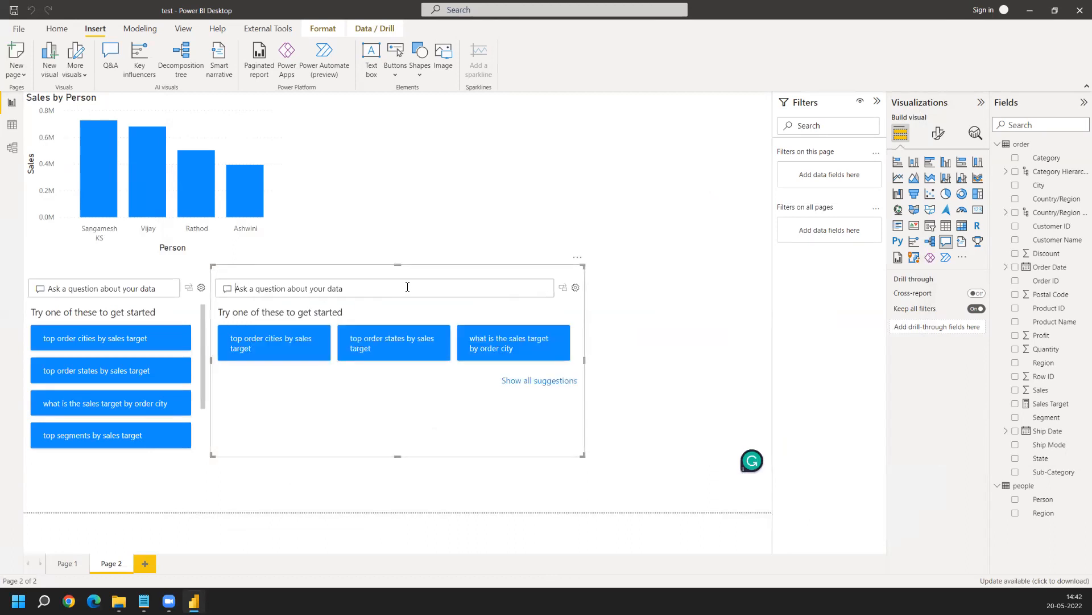
- Ask AVERAGE SALES in the larger Q&A visual
text(A)
text(RA)
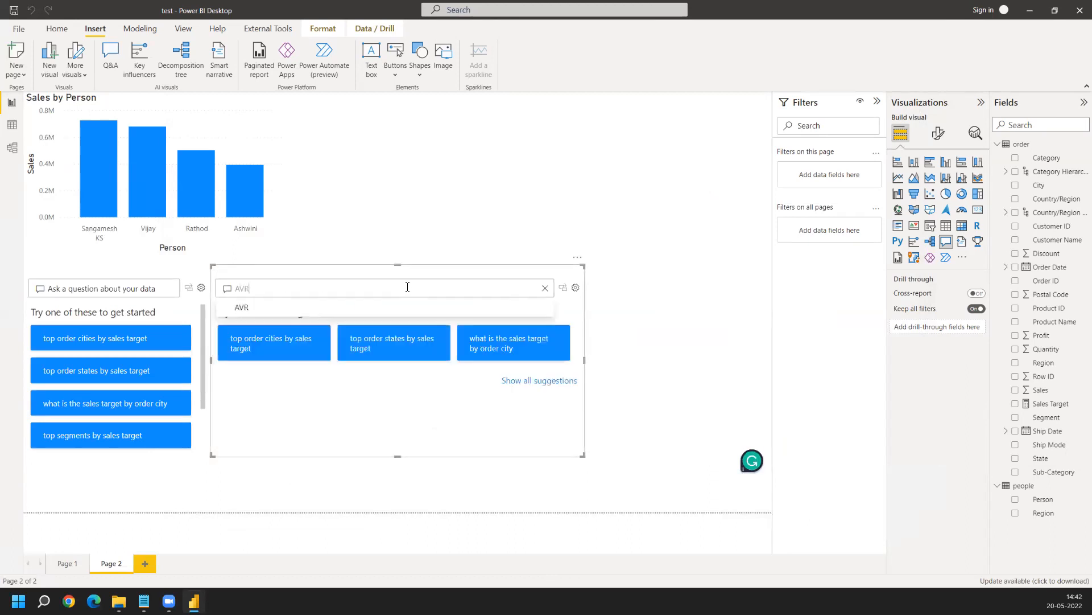
key(BackSpace)
key(BackSpace)
text(E)
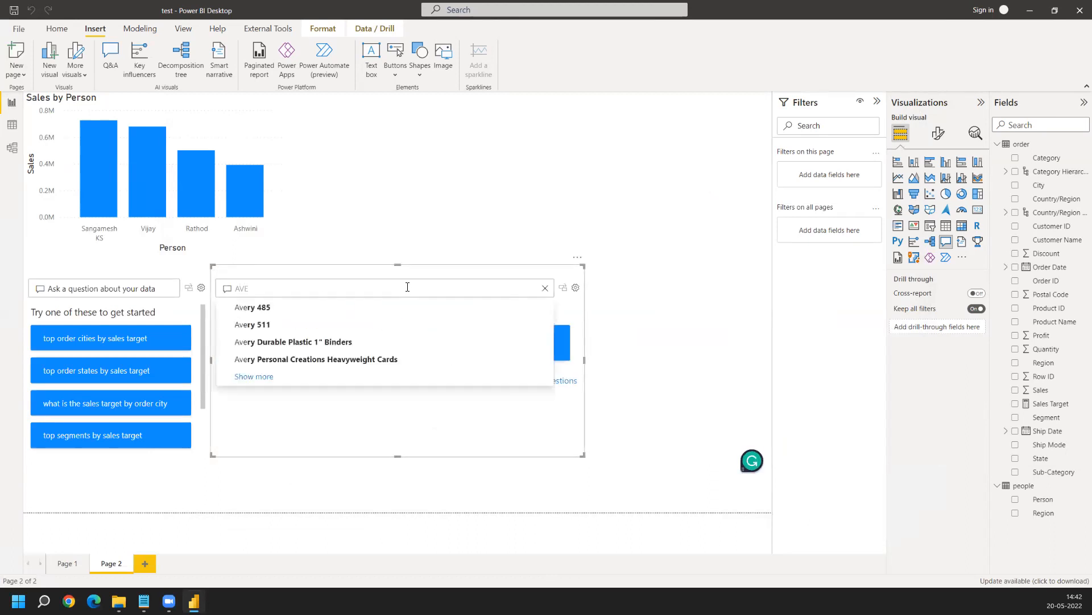
text(RAGE)
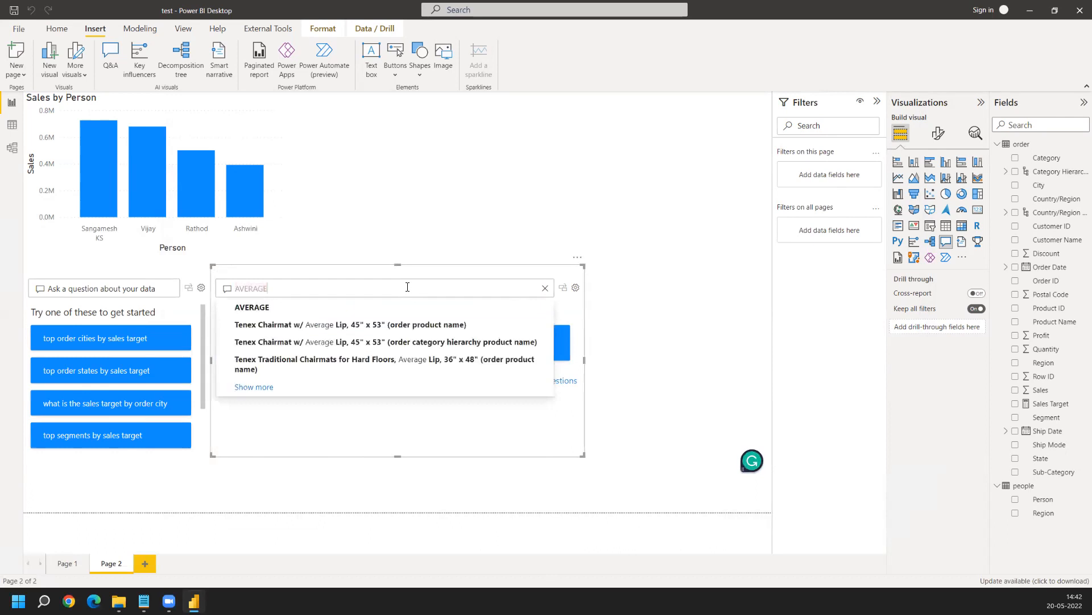
text( SALES)
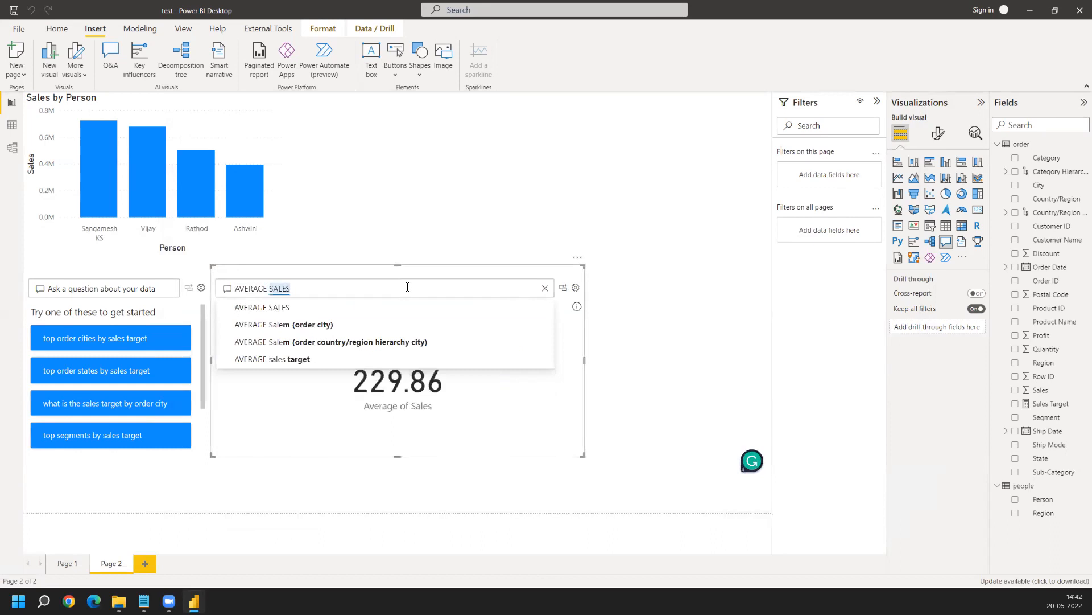
key(Return)
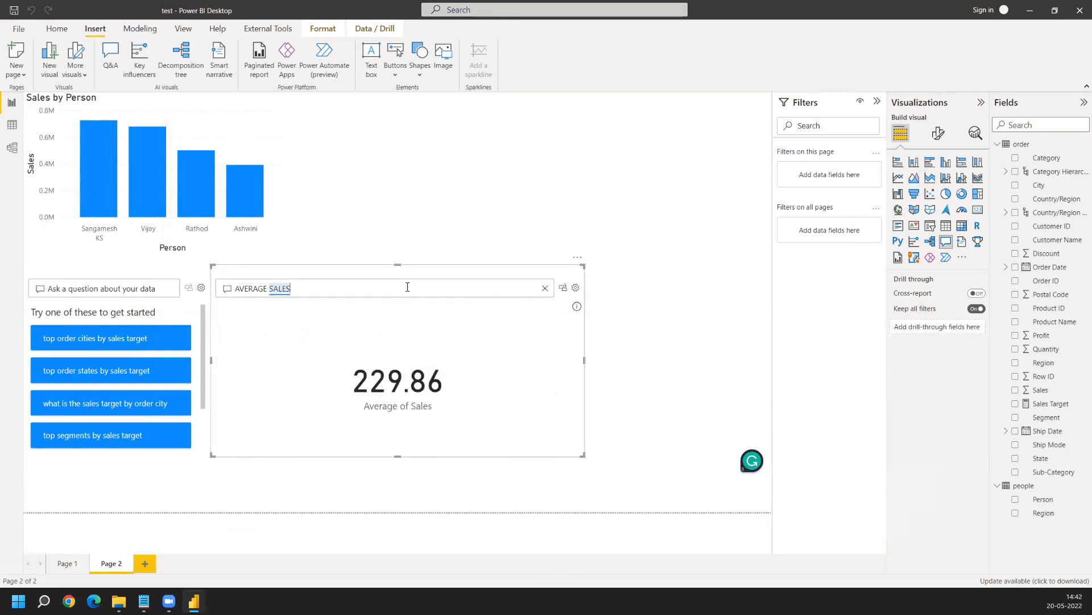
- Change the question in the larger Q&A visual to AVERAGE PROFIT
key(BackSpace)
key(BackSpace)
key(BackSpace)
key(BackSpace)
key(BackSpace)
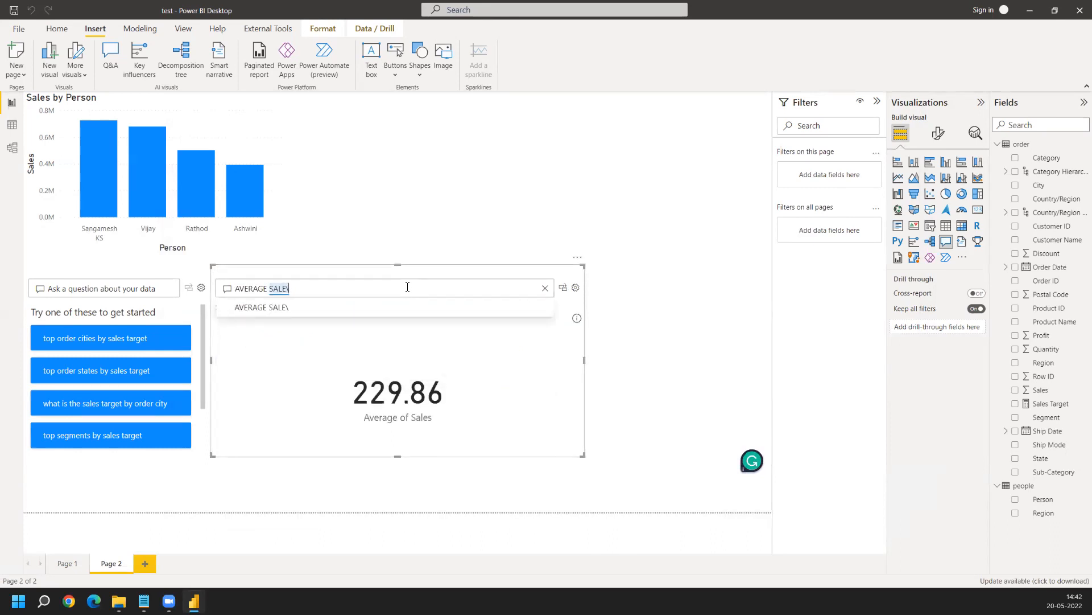
text(PROFIT)
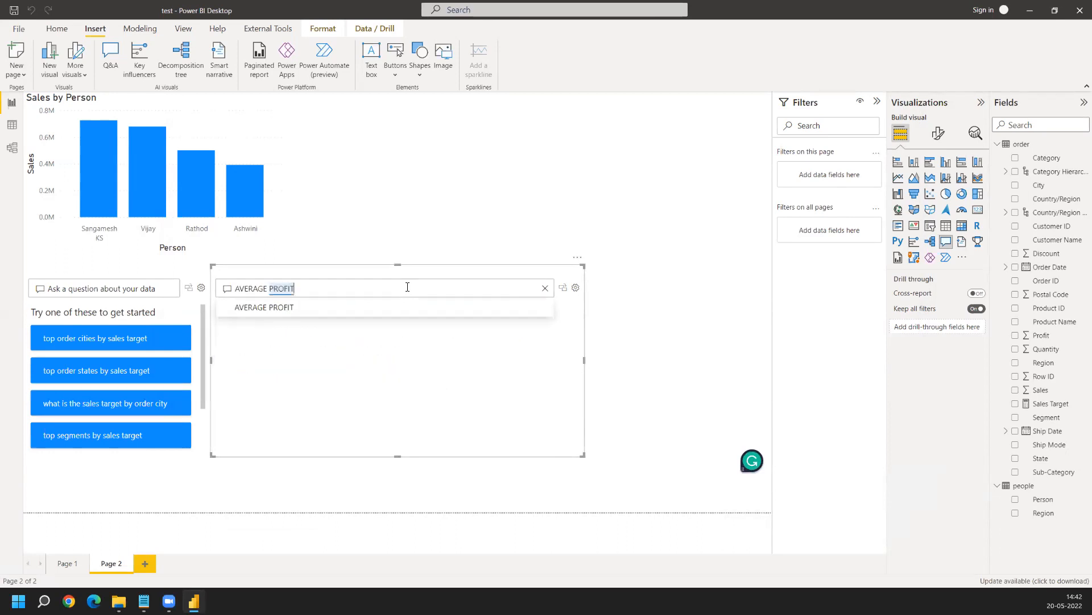
key(Return)
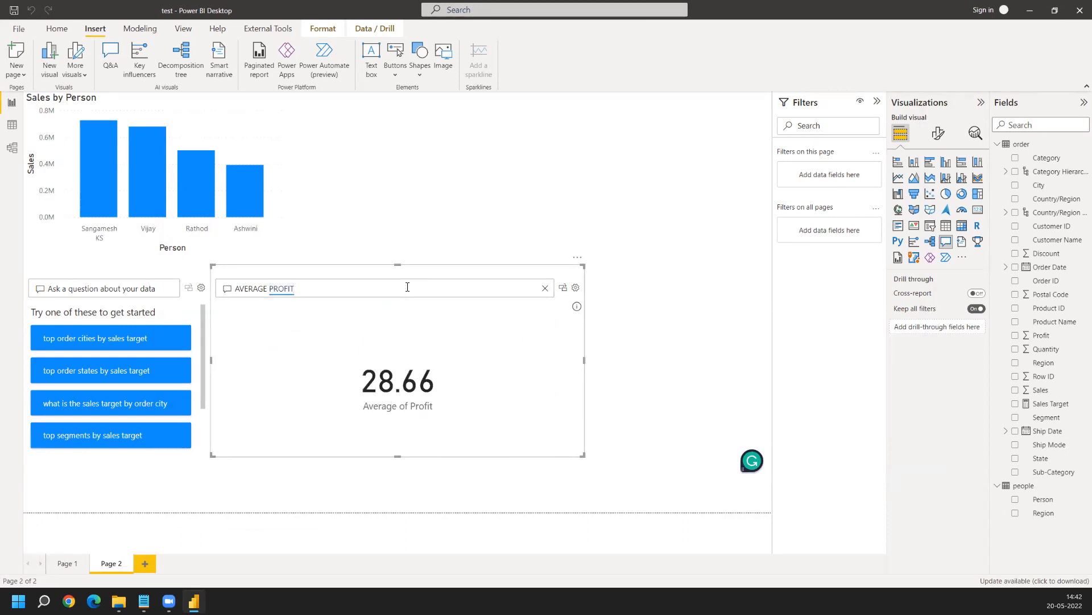
- Put CITY WISE in front of the AVERAGE PROFIT question, and accept the suggested interpretation "order city AVERAGE PROFIT"
key(Home)
text(CITY)
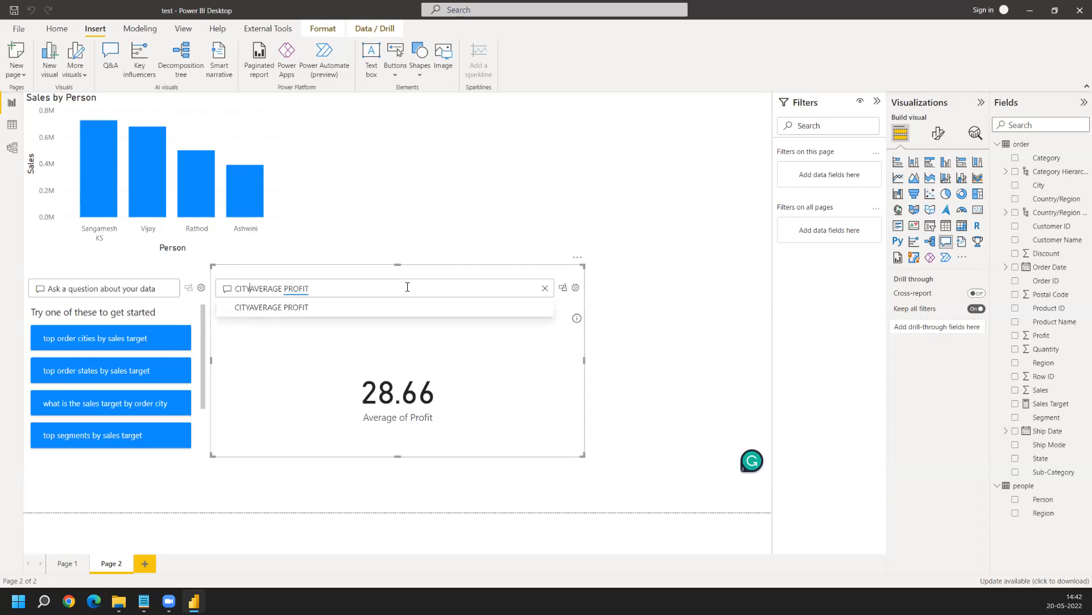
text( WISE)
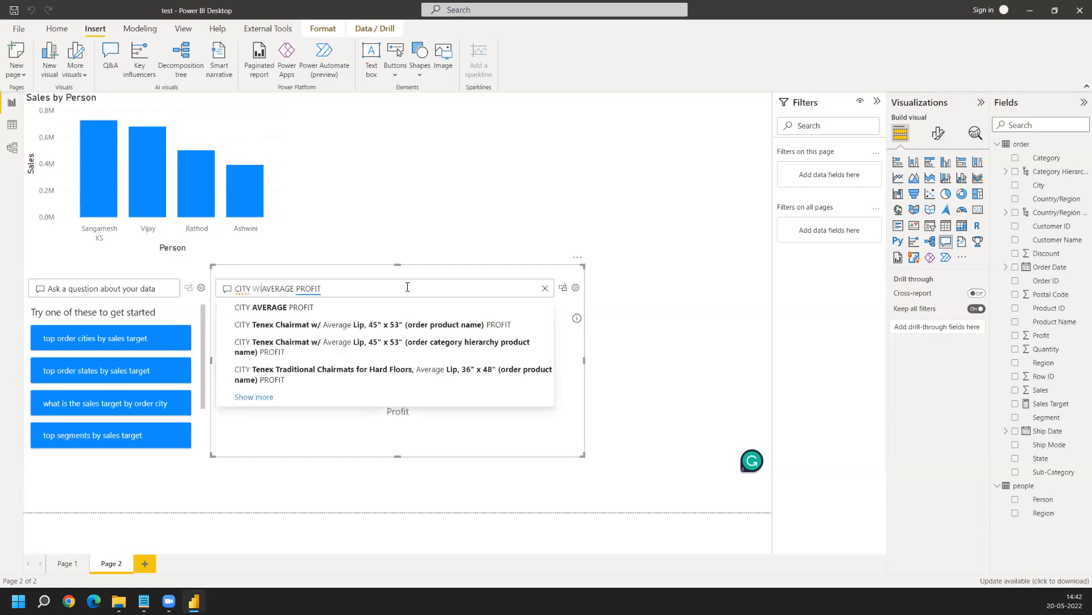
key(Return)
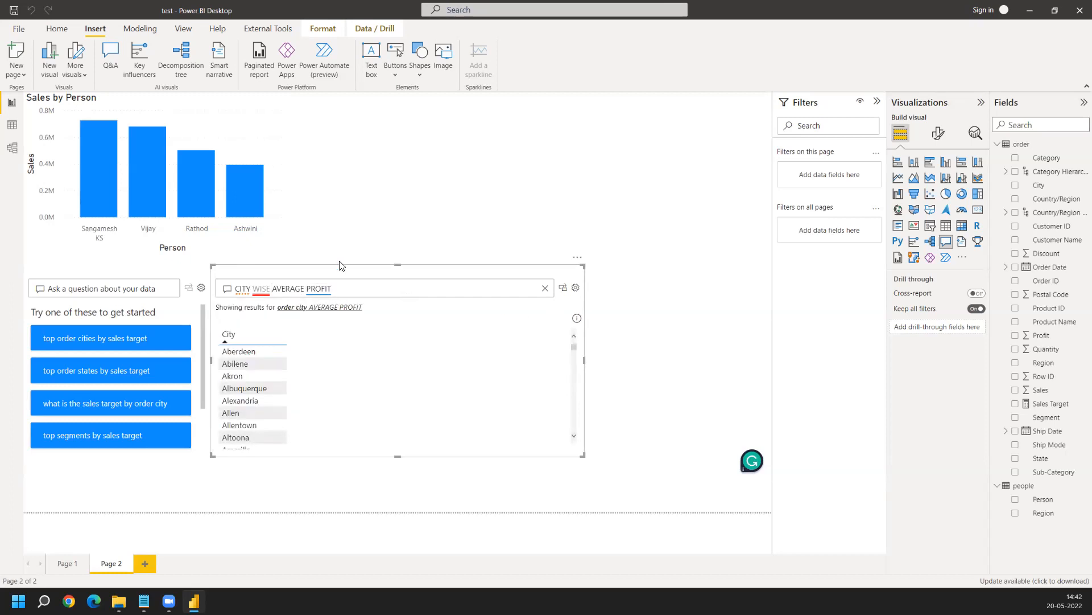
click(291, 308)
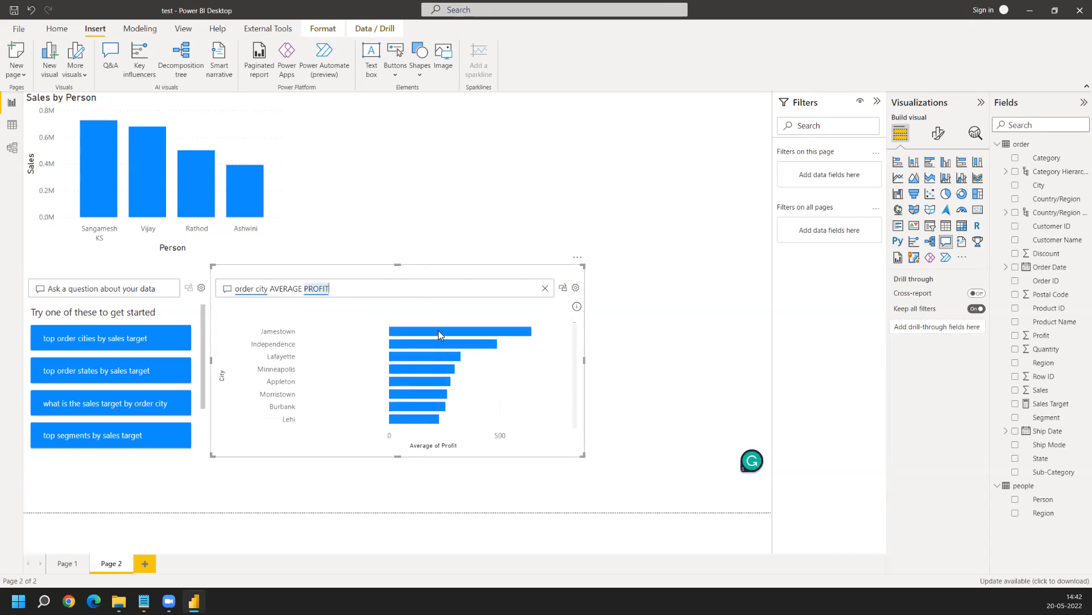
mouse_move(440, 343)
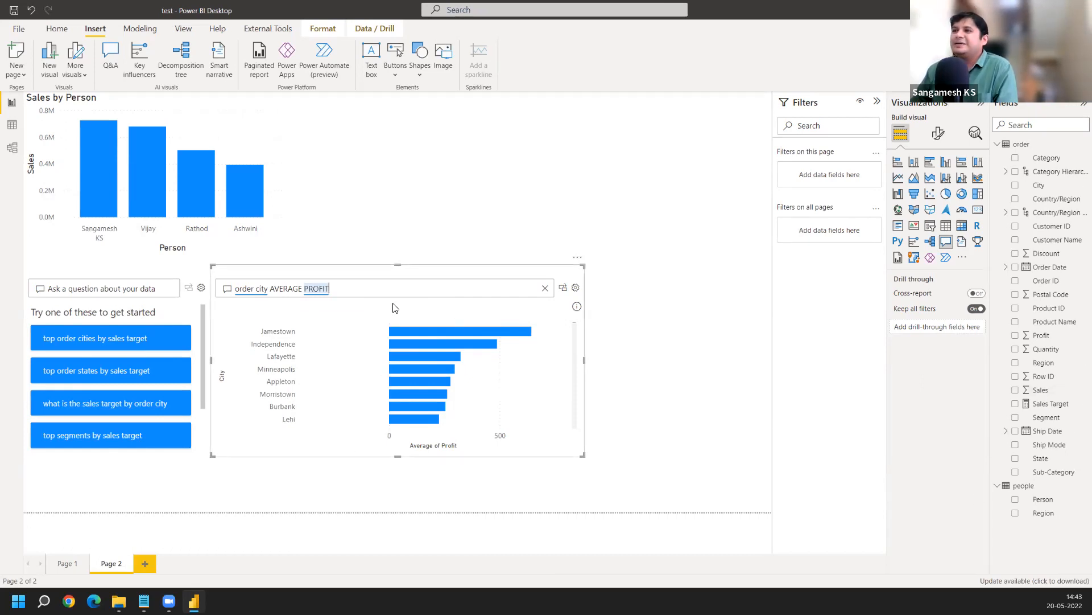
- Replace the question with SALES, choose the suggested "sales target" question, and clear it again
click(545, 288)
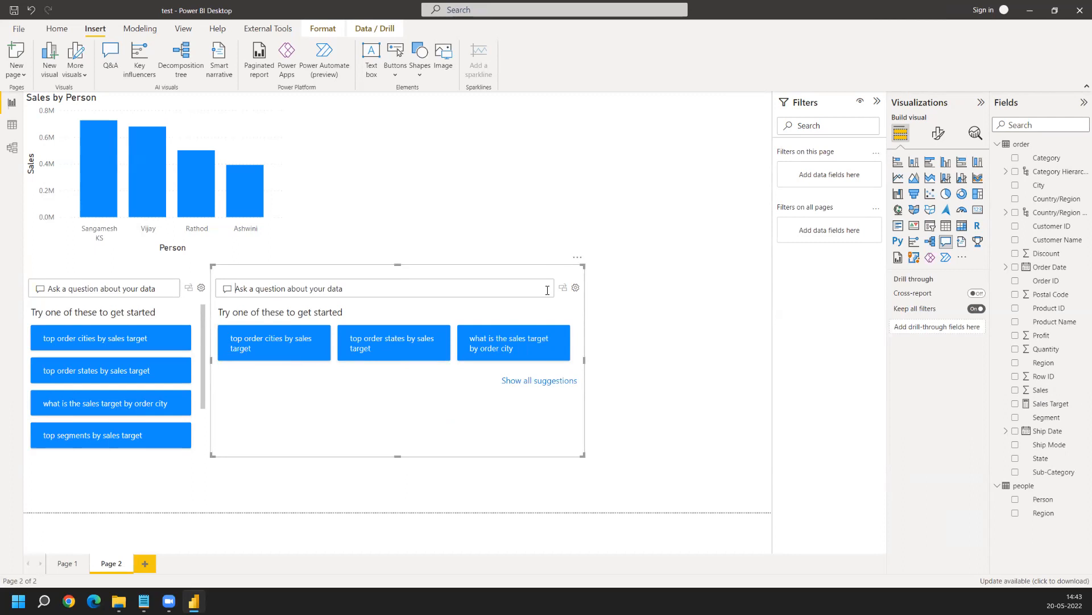
text(SALES)
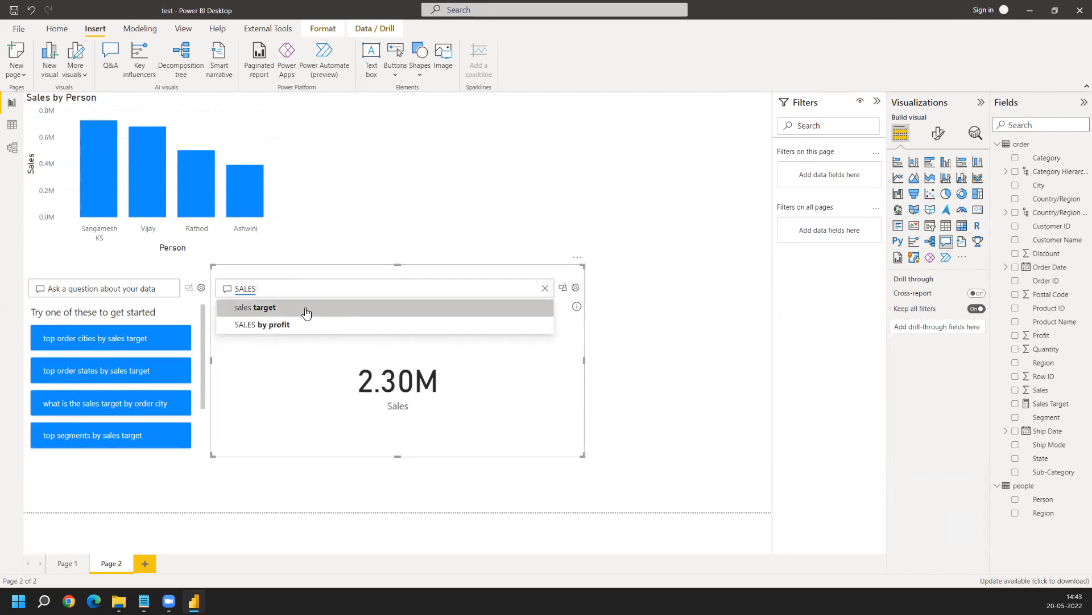
click(252, 312)
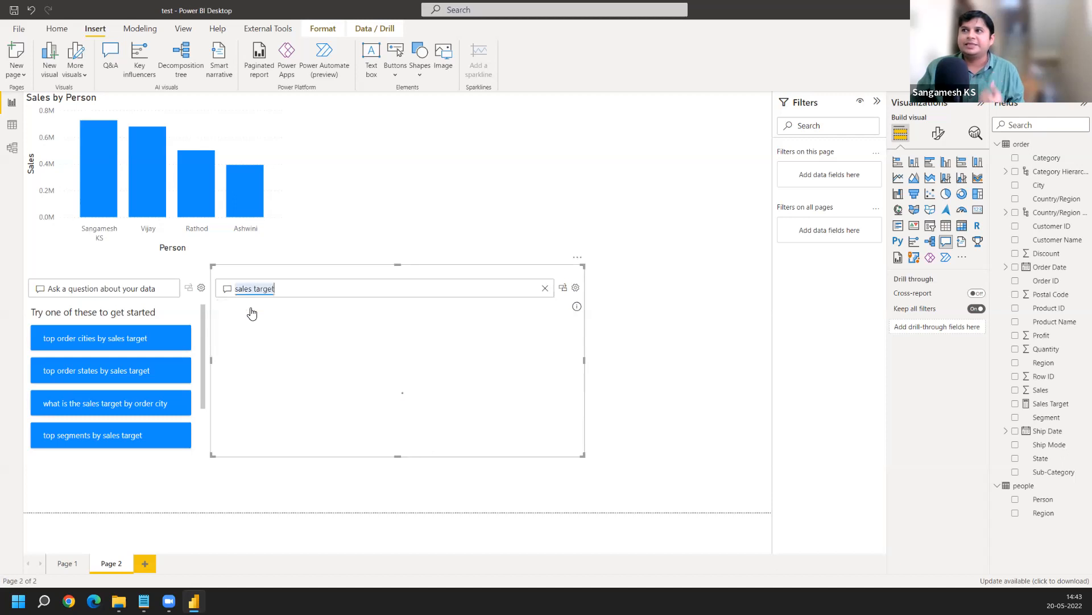
mouse_move(404, 389)
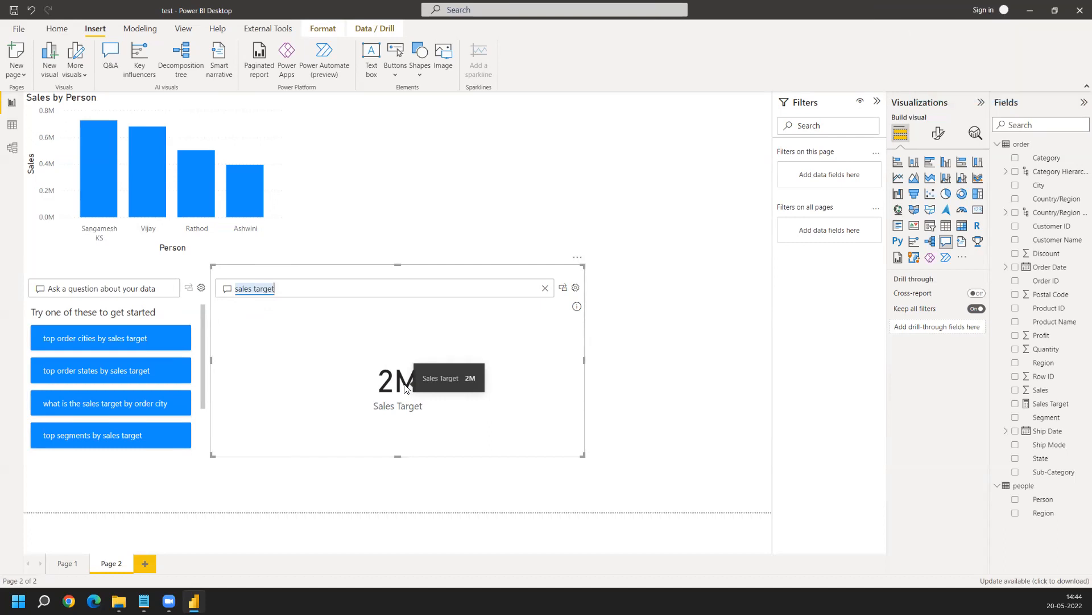
key(BackSpace)
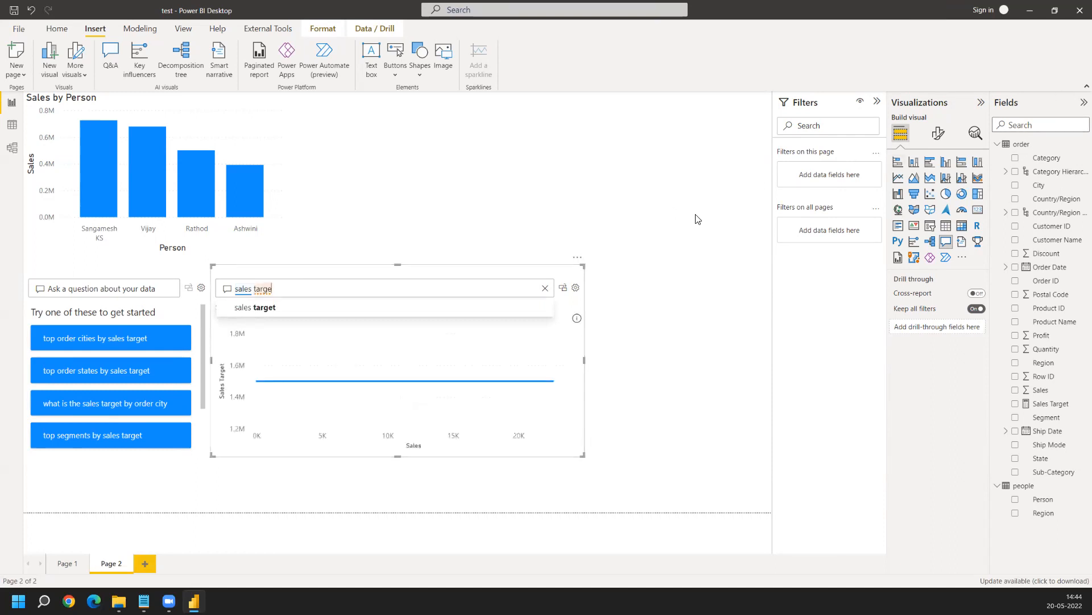
click(545, 288)
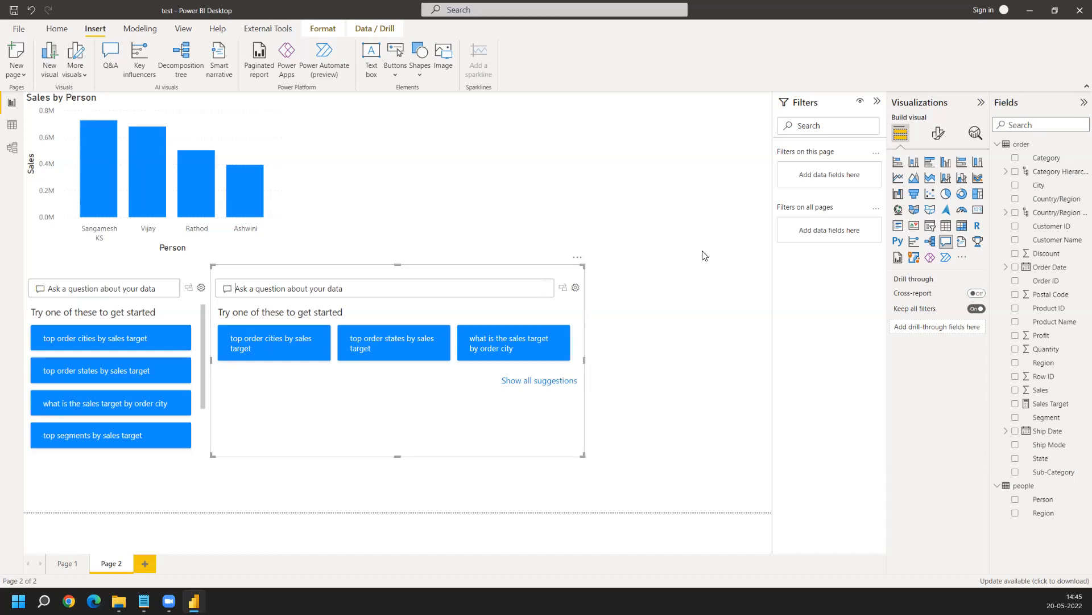
- Switch to the Edge browser, open speedtest.net and run an internet speed test
click(69, 599)
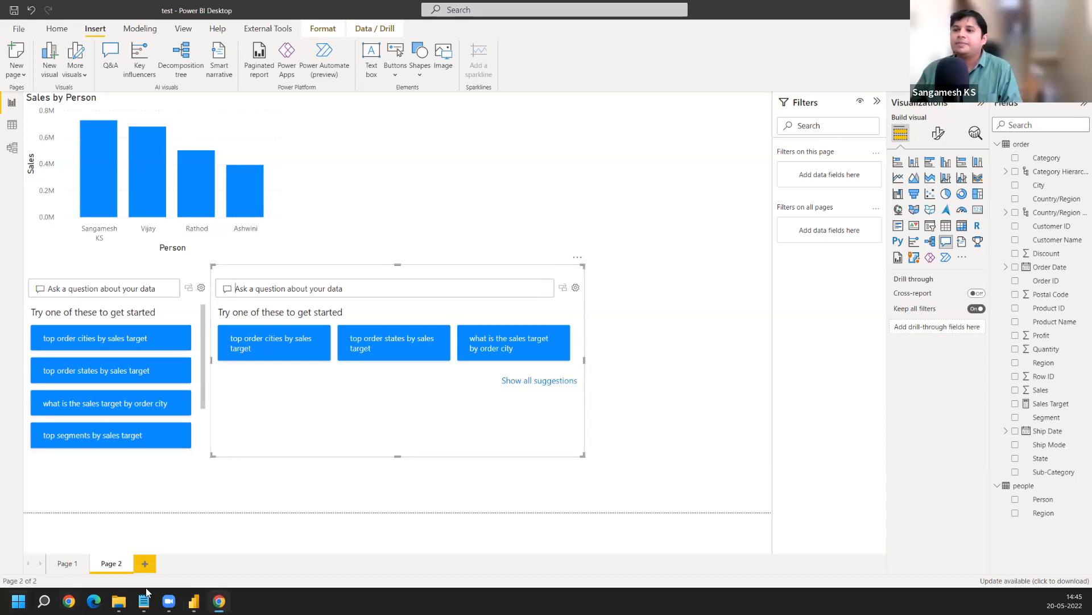
click(94, 601)
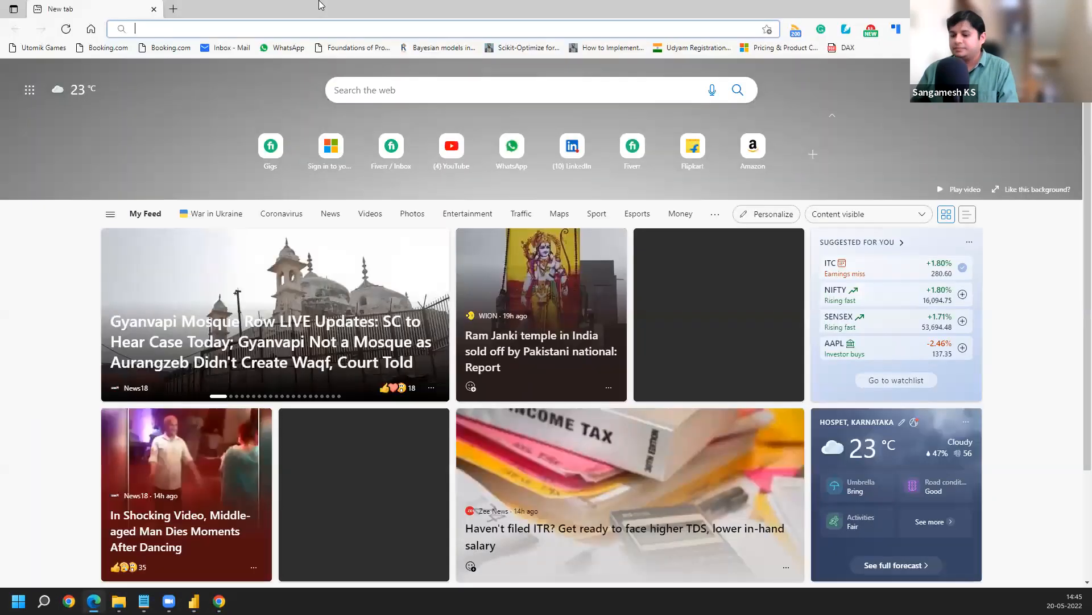
text(SPEED)
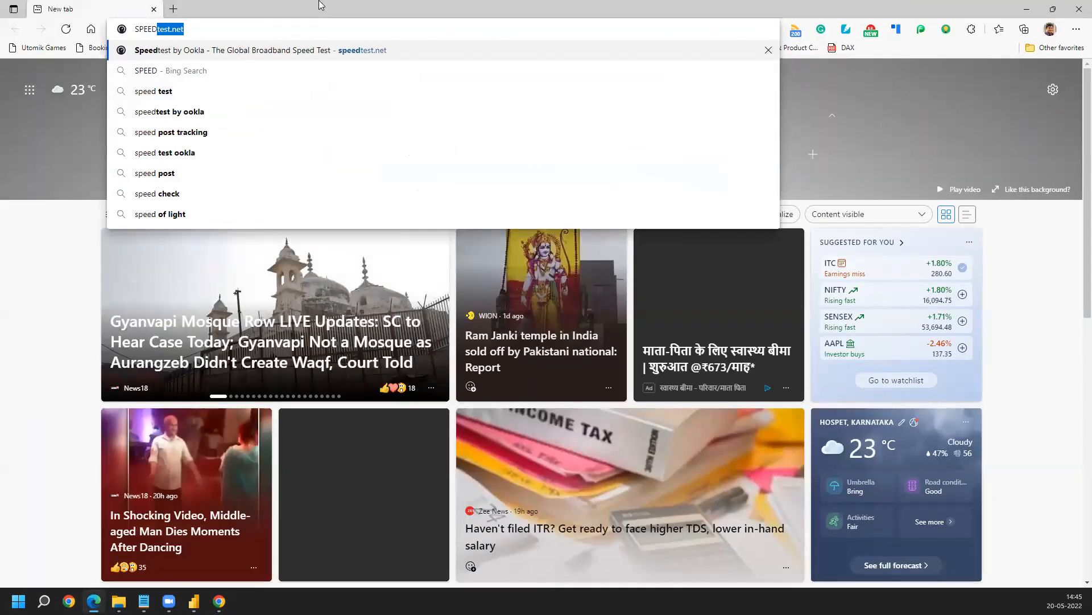
key(Return)
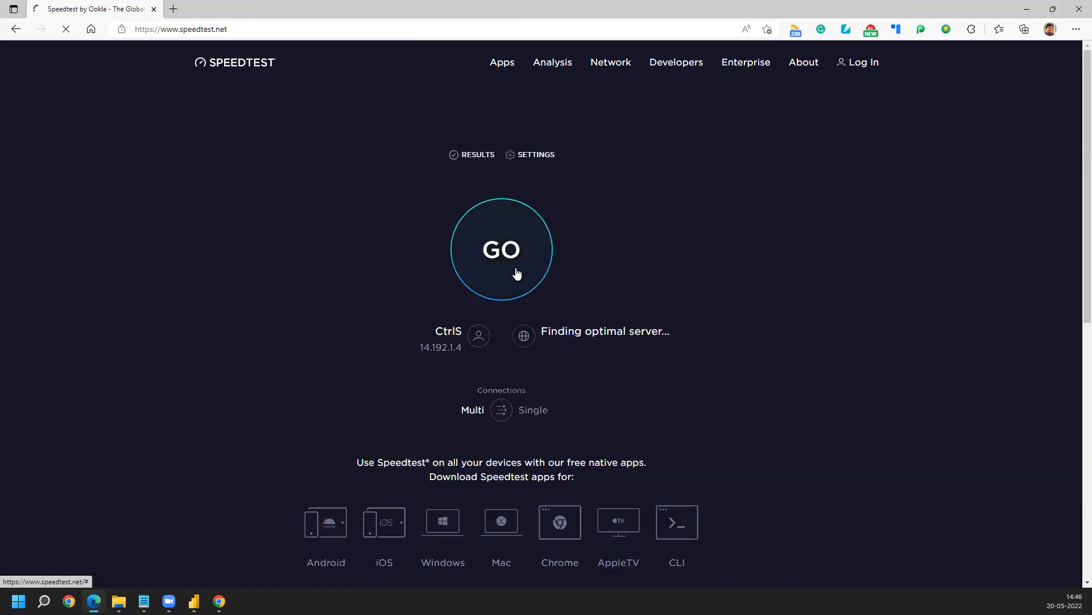
click(516, 273)
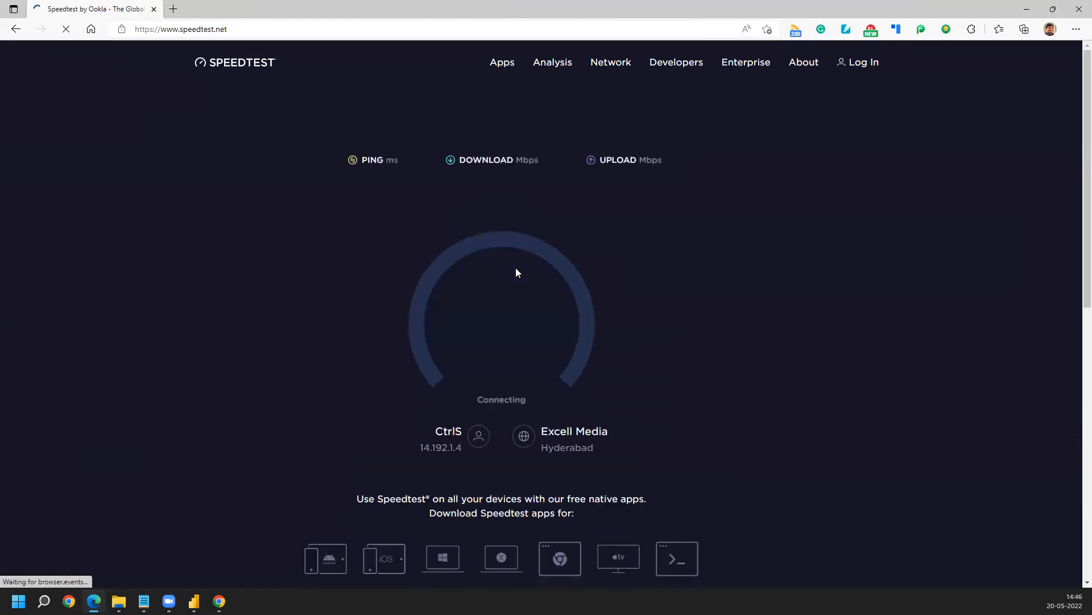
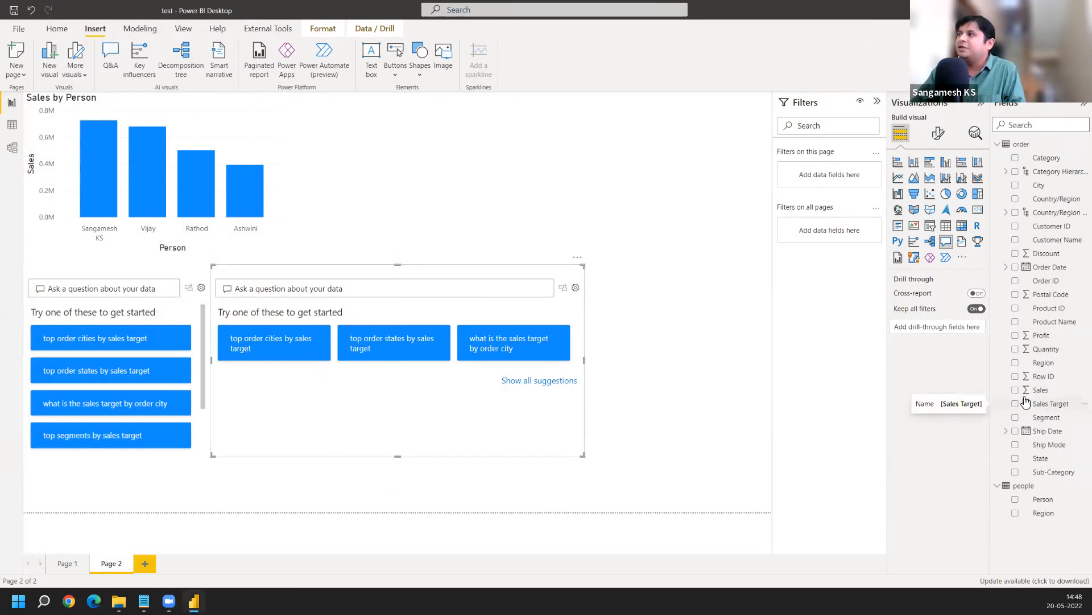
- Show the formula of the order table's Sales Target measure and highlight it
click(1051, 404)
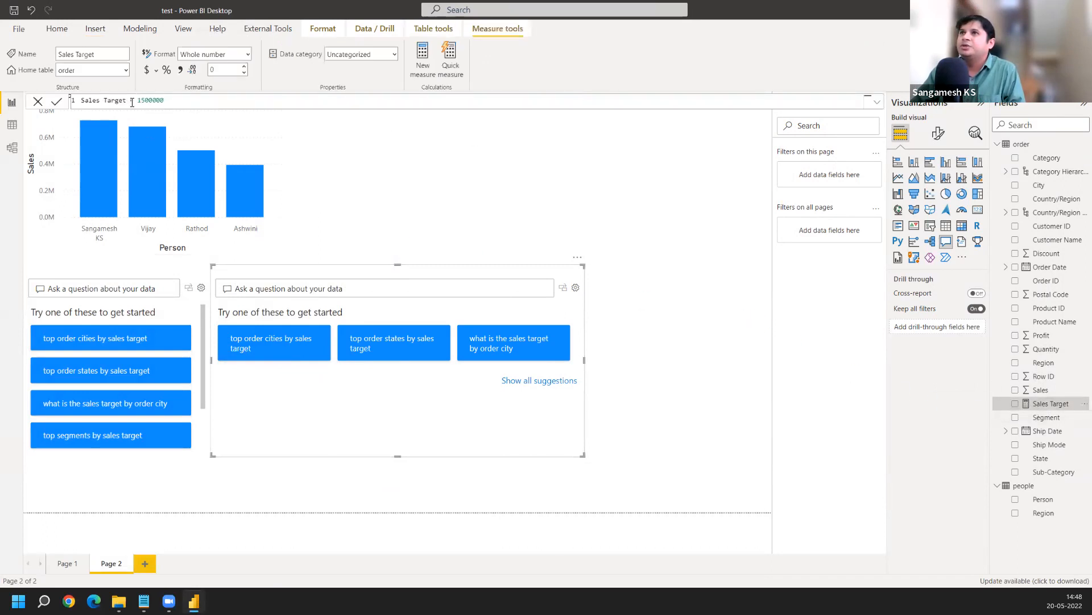
drag(164, 101, 57, 107)
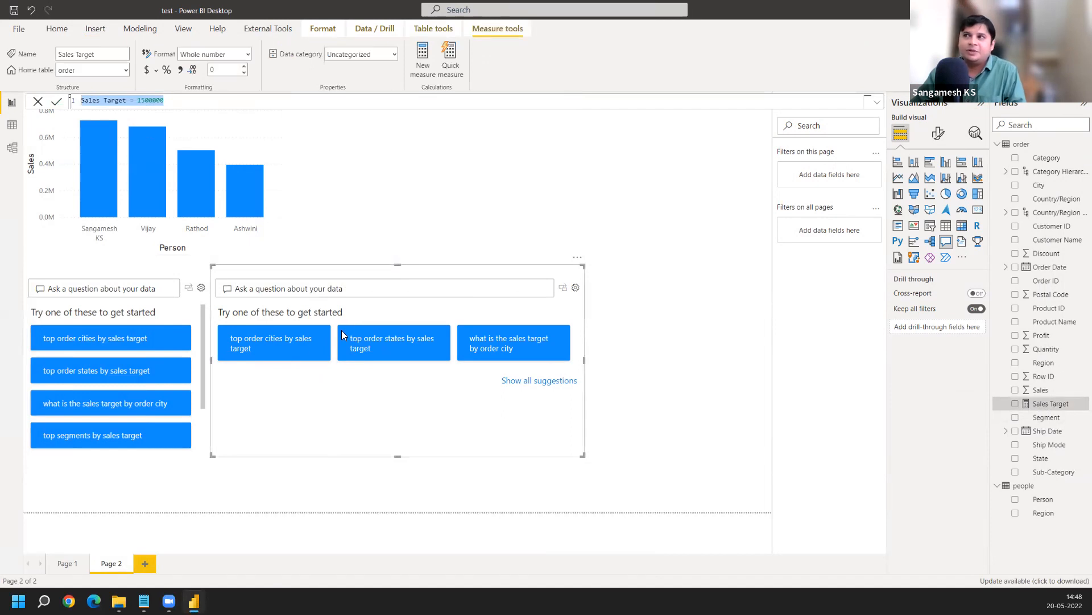
- Set the Sales Target measure to 2000000
click(305, 287)
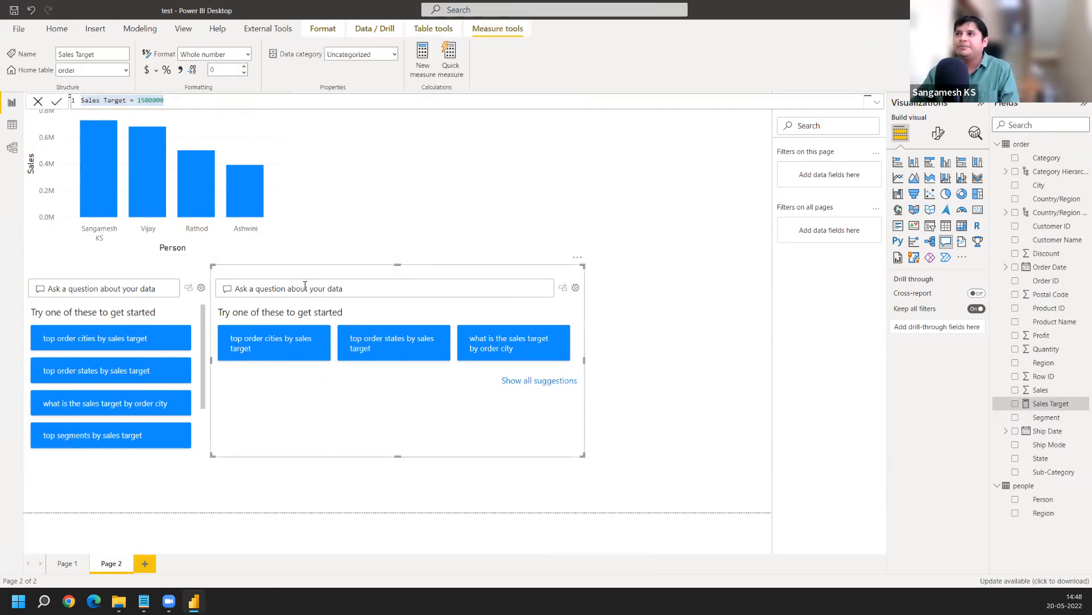
text(SA)
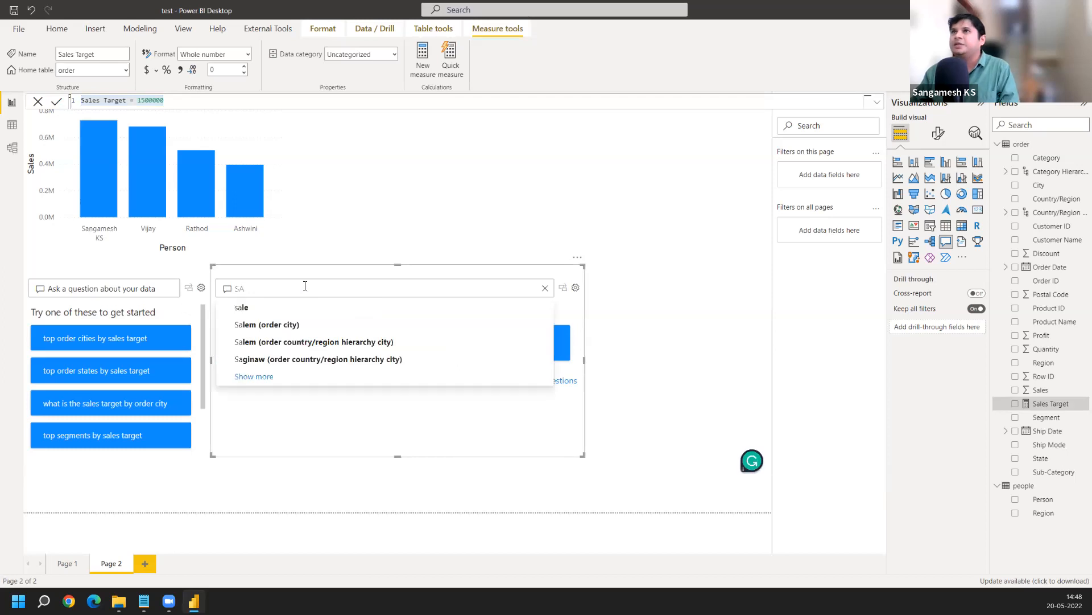
click(144, 100)
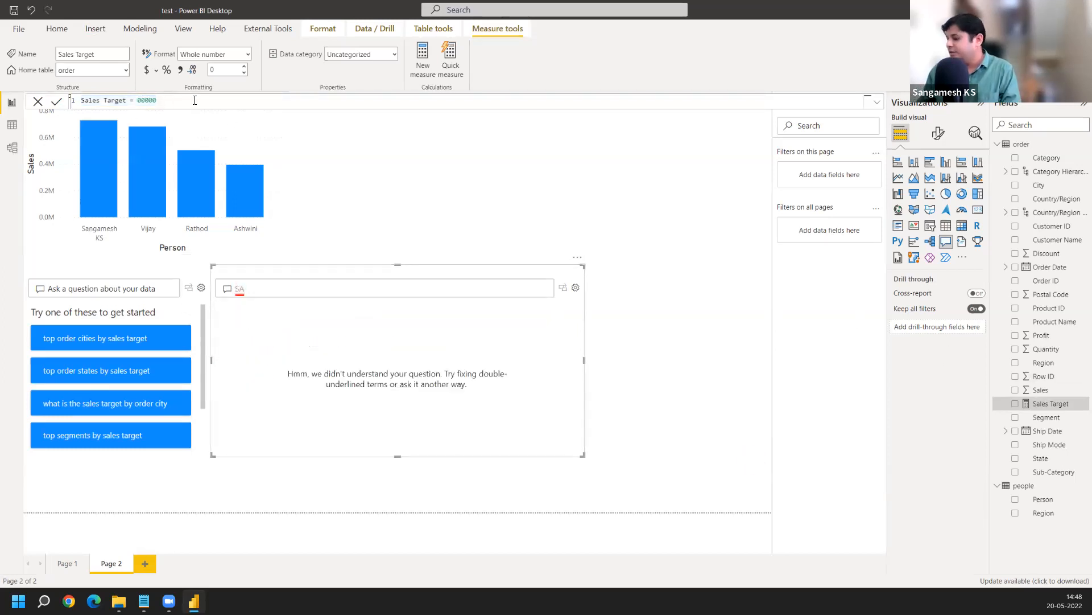
click(260, 291)
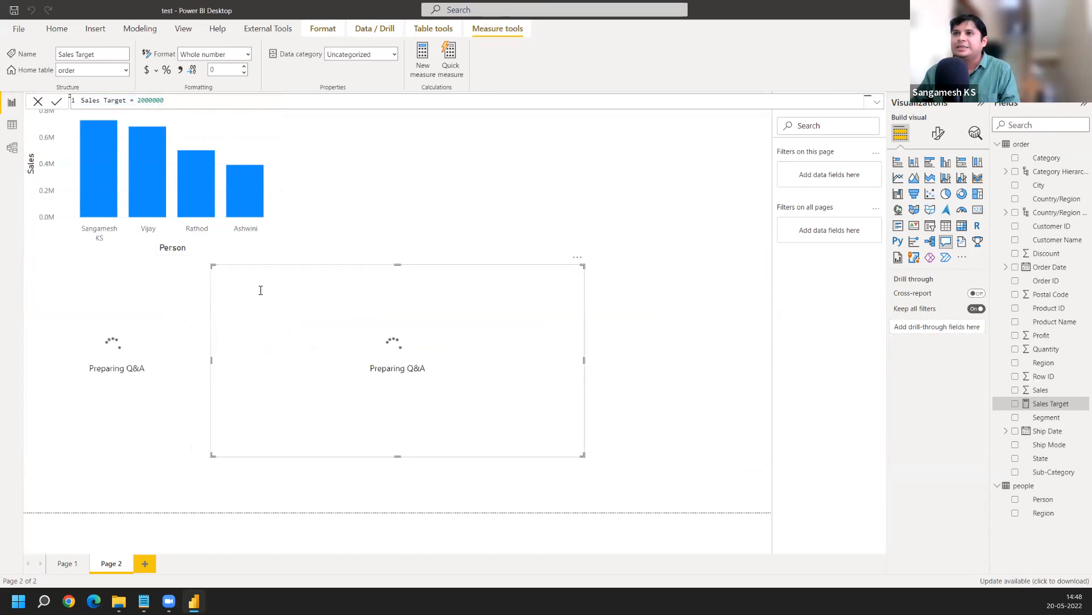
- Replace the text in the wider Q&A visual with SALES and accept the suggested "sales target" question
click(261, 290)
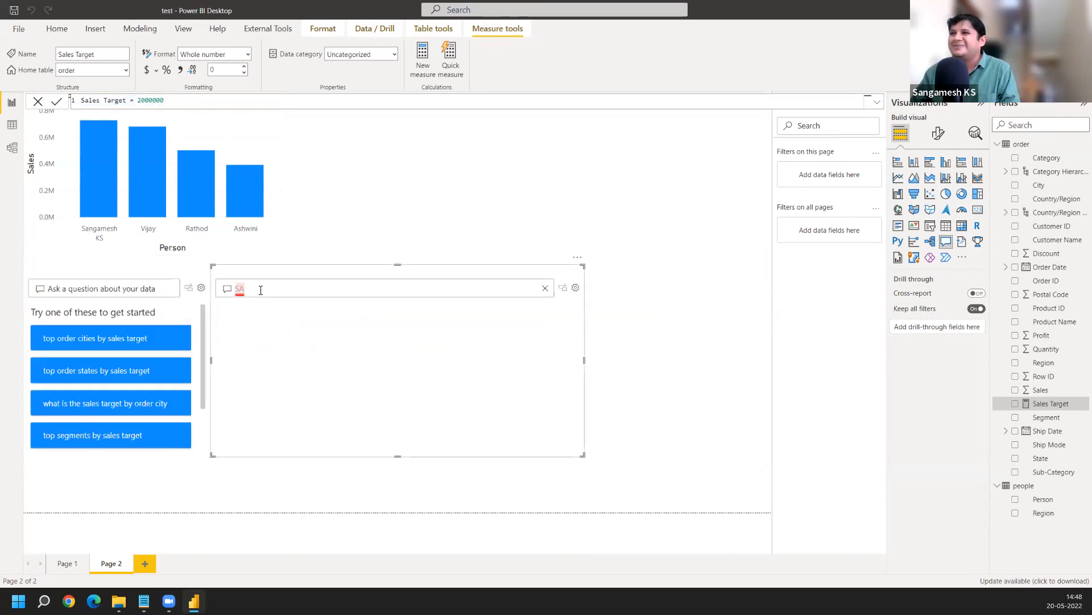
text(SALES)
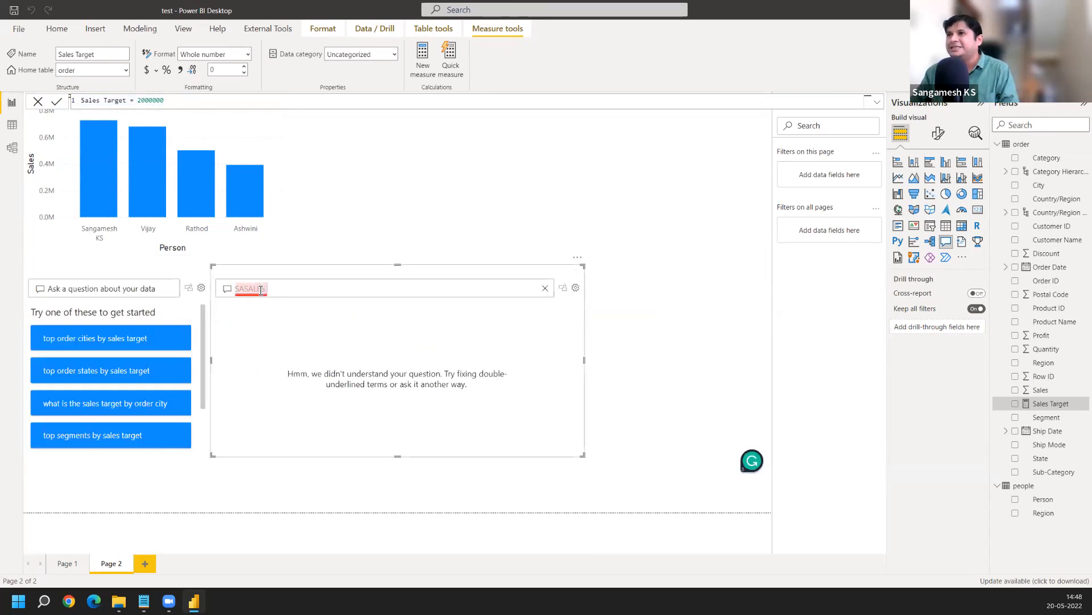
key(BackSpace)
key(BackSpace)
key(BackSpace)
key(BackSpace)
key(BackSpace)
key(BackSpace)
key(BackSpace)
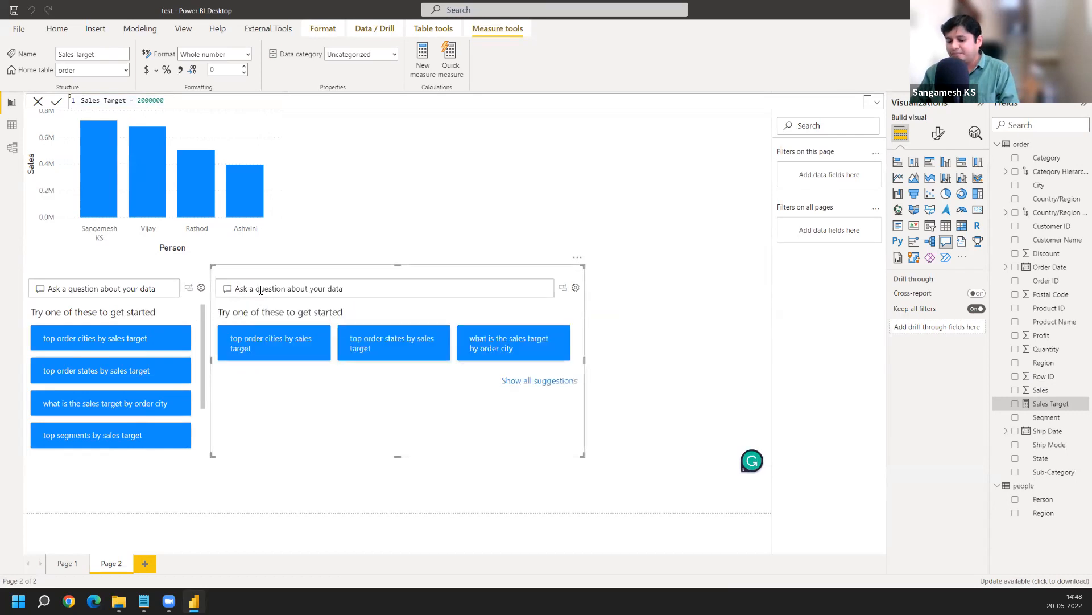
text(SALES)
key(Down)
key(Return)
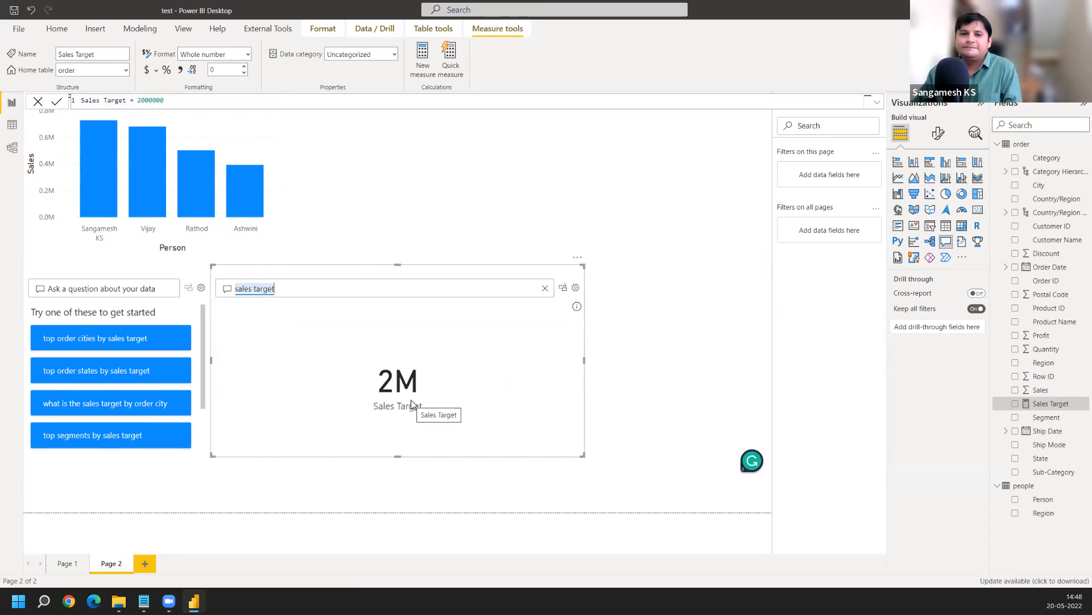
- Set the Sales Target measure to 5000000, and clear the question in the wider Q&A visual
click(141, 101)
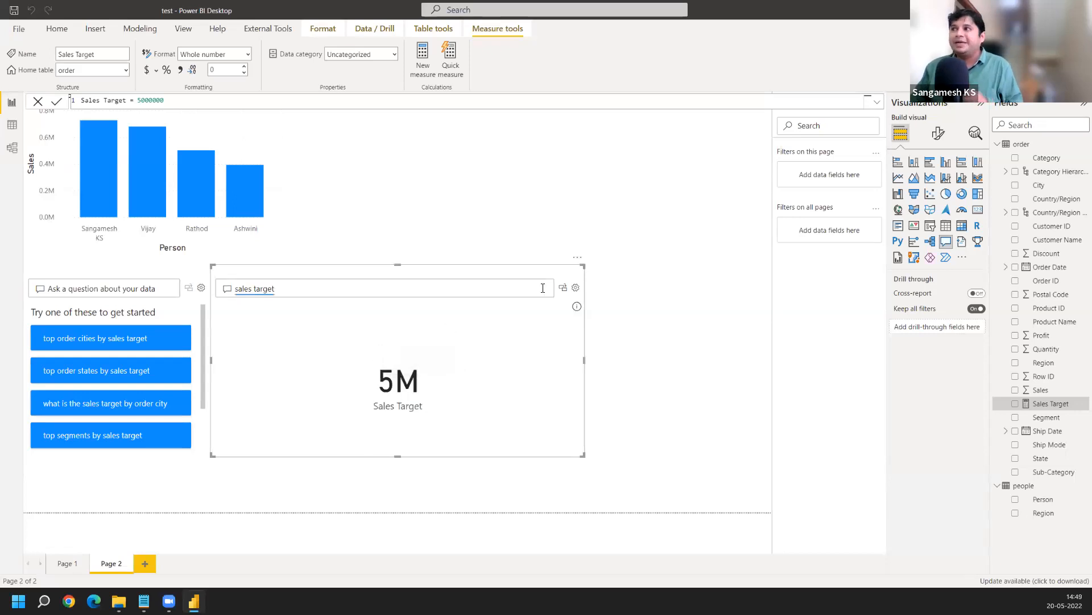
key(BackSpace)
key(BackSpace)
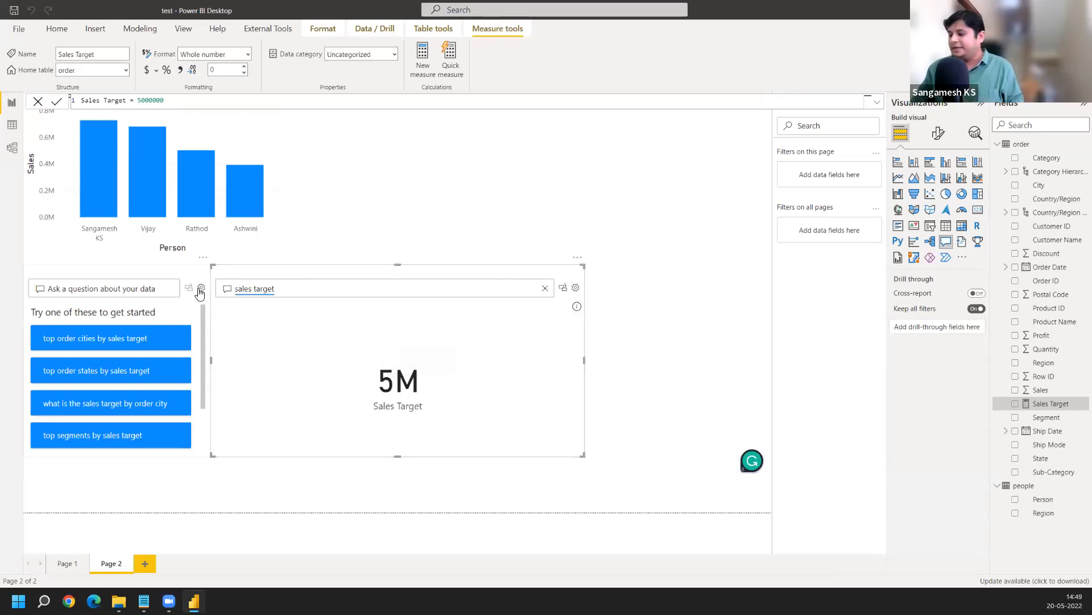
key(BackSpace)
key(BackSpace)
key(BackSpace)
key(BackSpace)
key(BackSpace)
key(BackSpace)
key(BackSpace)
key(BackSpace)
key(BackSpace)
key(BackSpace)
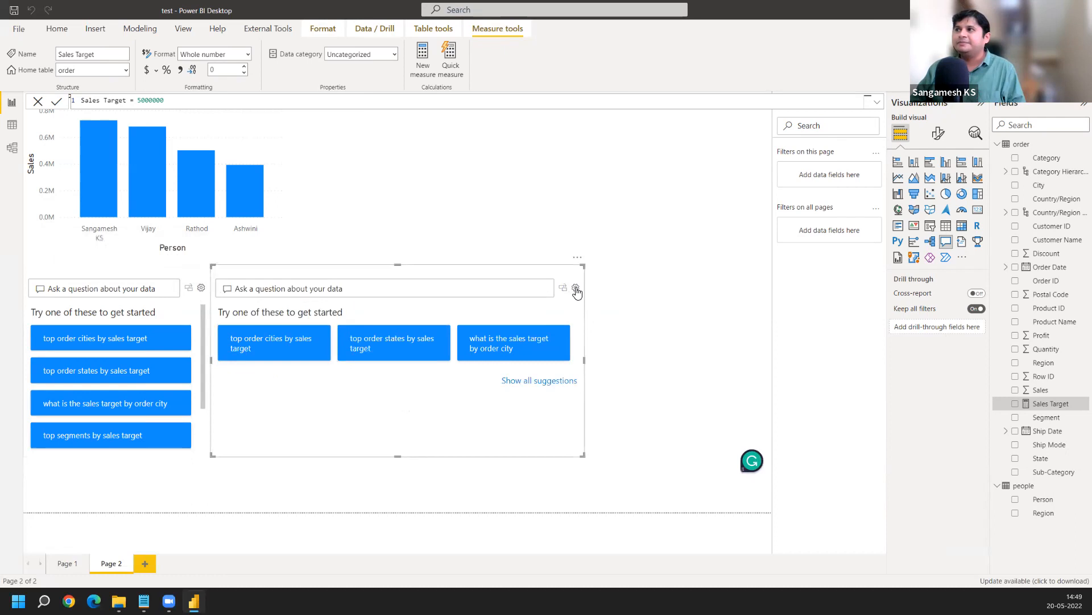
- Look through the Review questions, Teach Q&A, Manage terms and Suggest questions pages of the Q&A setup, and close it
click(576, 288)
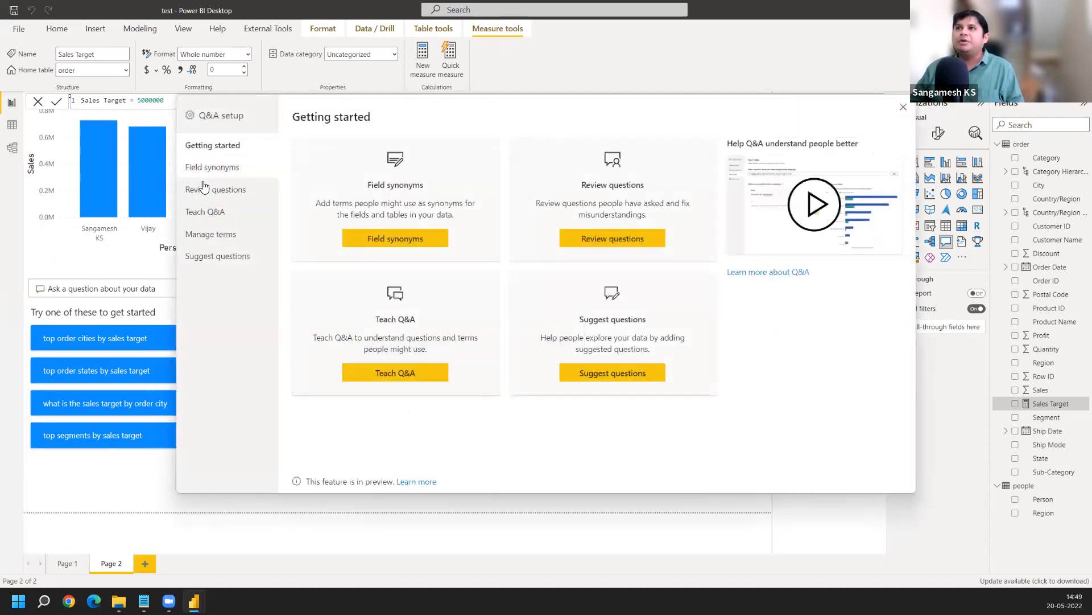
click(208, 198)
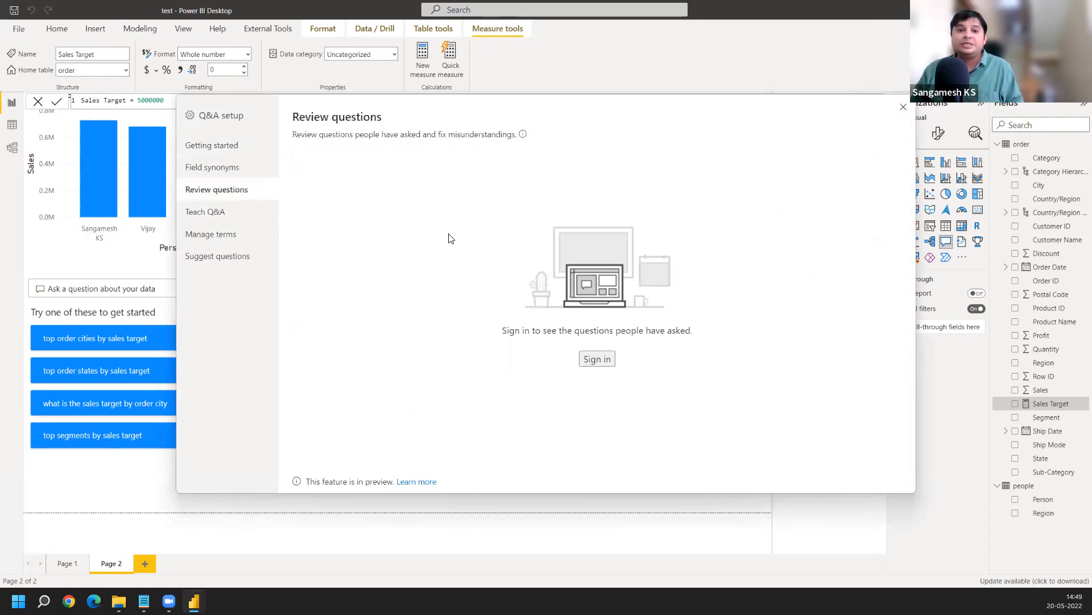
click(275, 222)
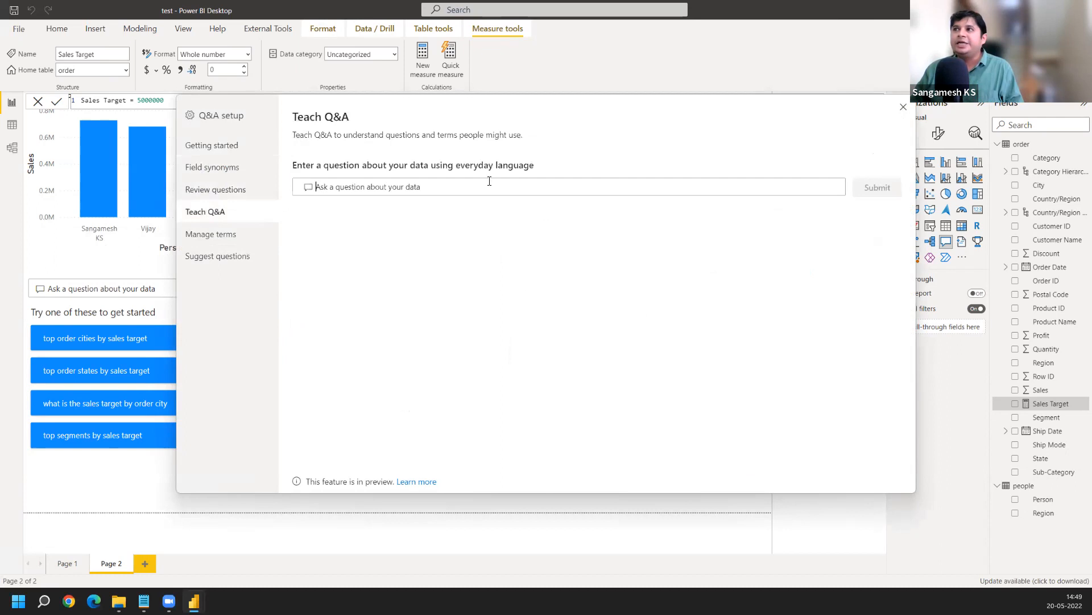
click(566, 182)
text(s)
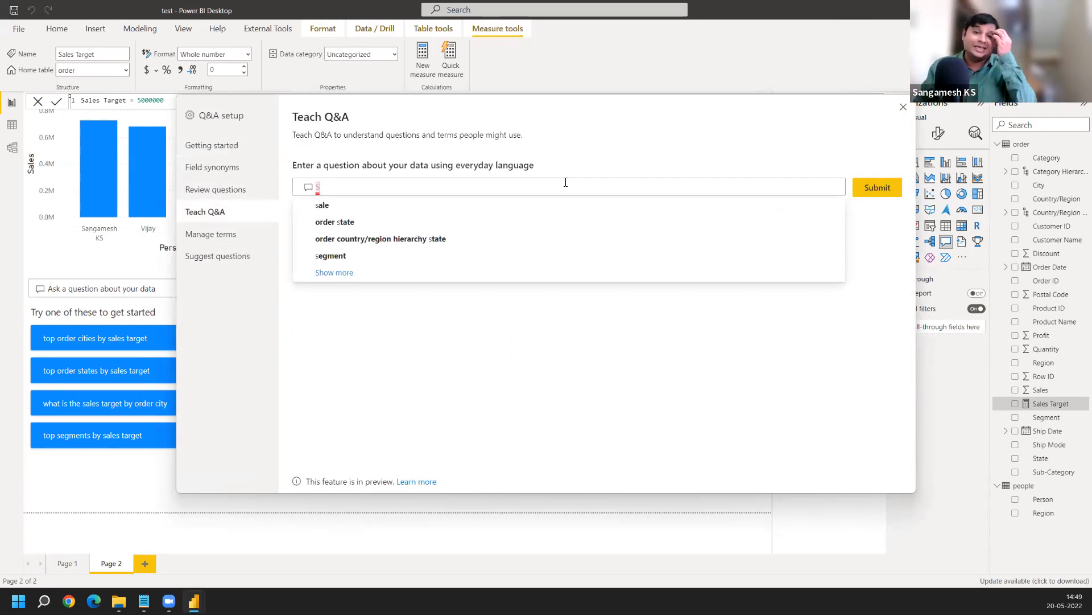
key(BackSpace)
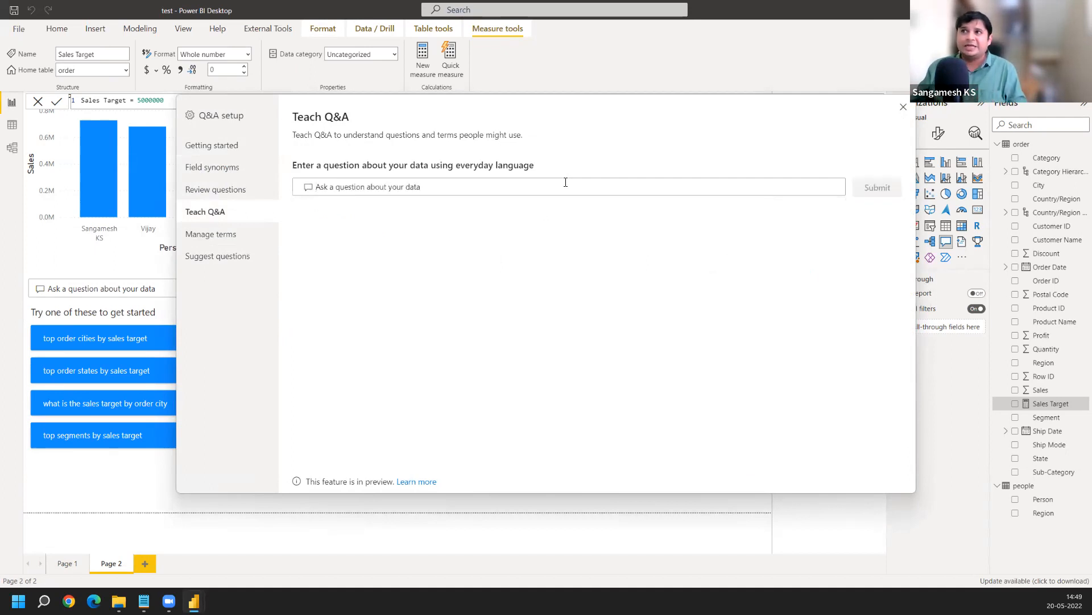
click(218, 236)
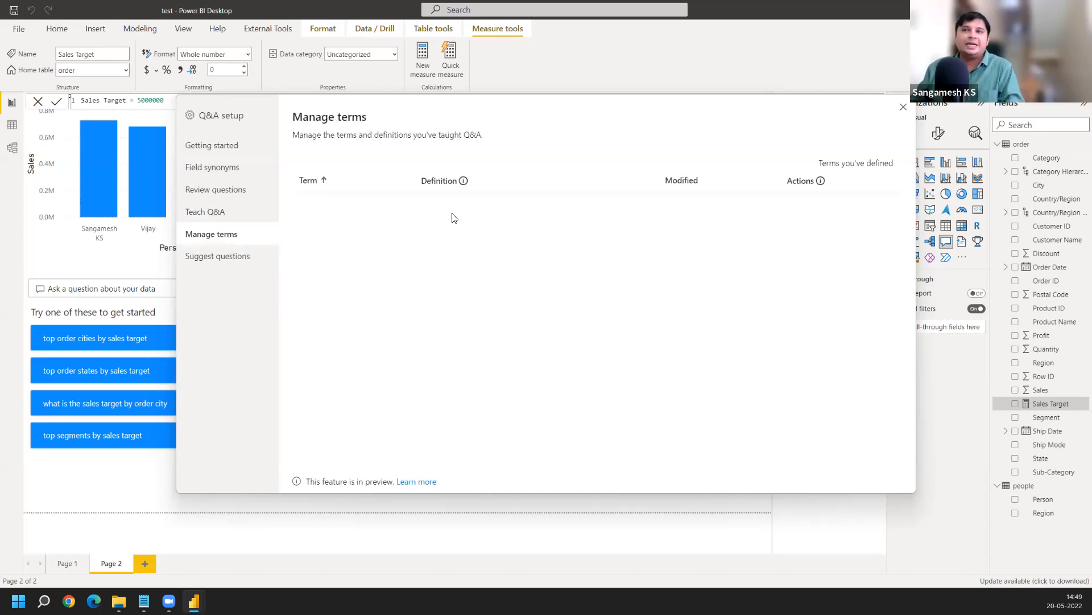
click(227, 261)
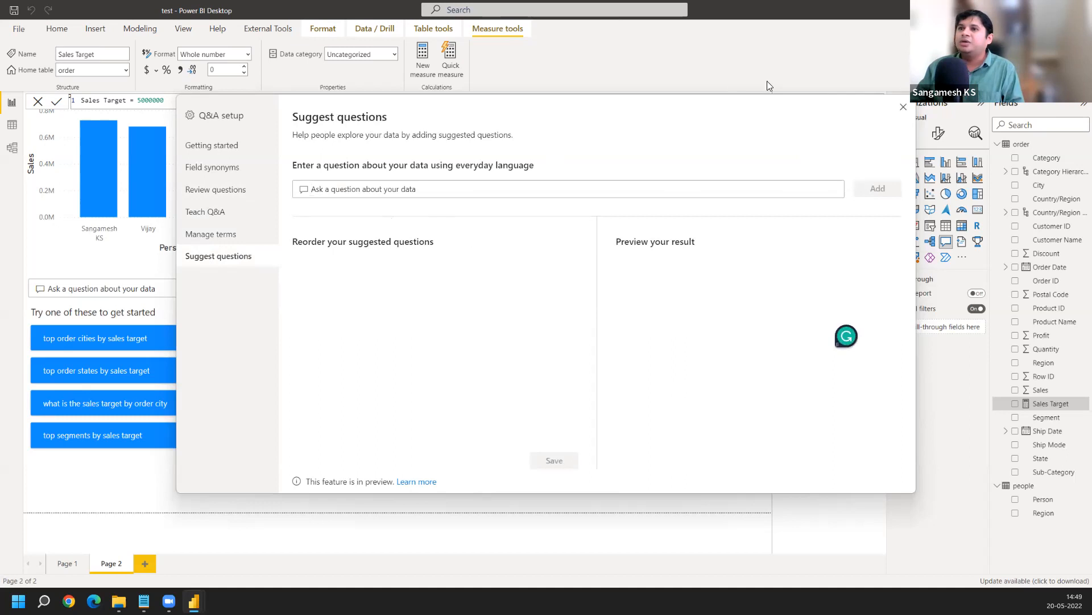
drag(630, 136, 911, 136)
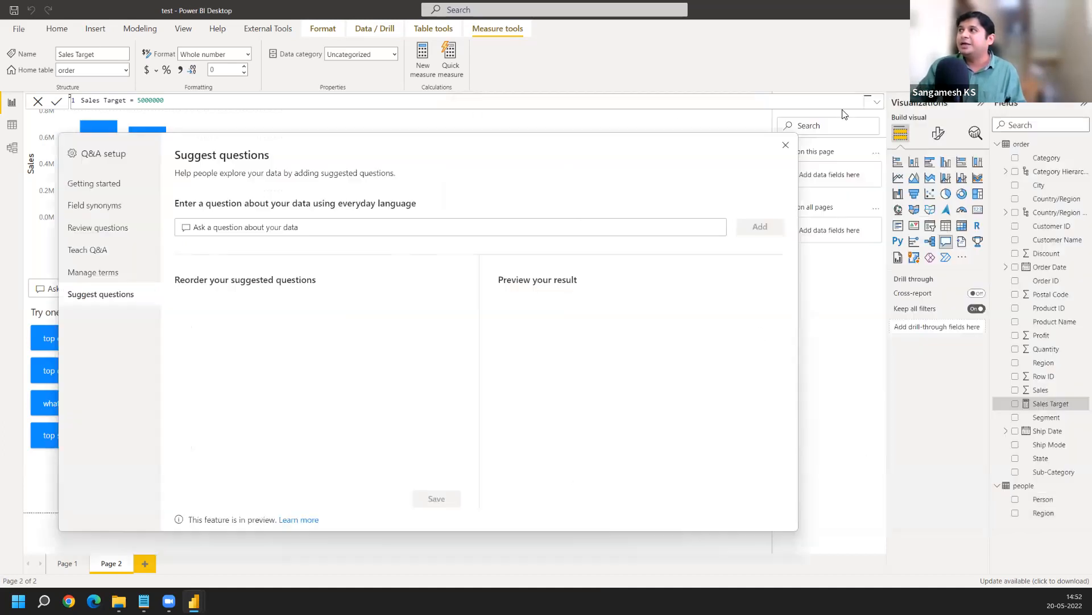
click(786, 146)
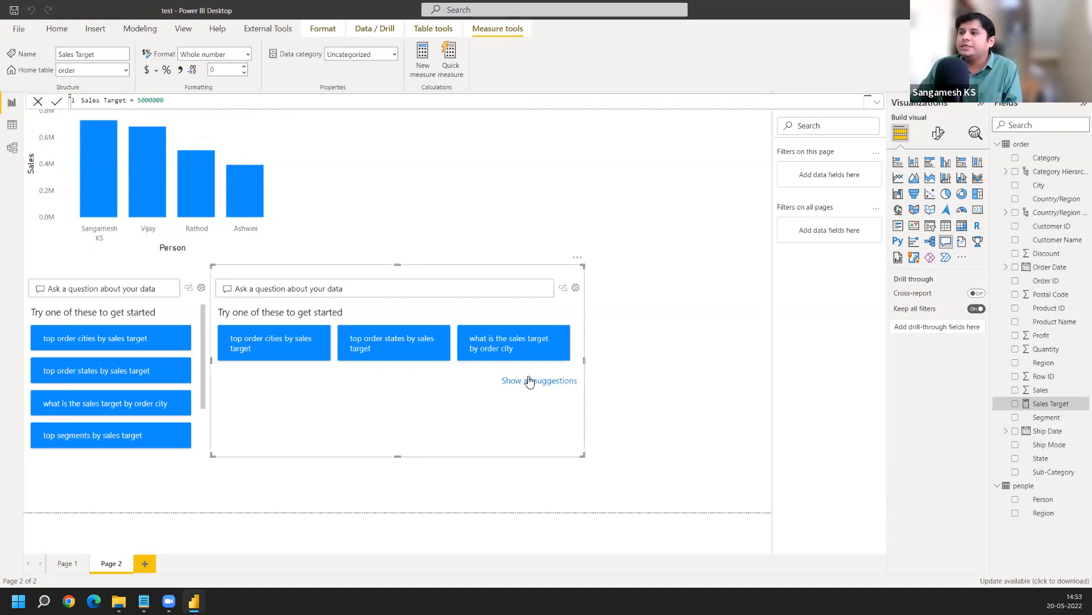
- Remove the wider Q&A visual from Page 2 and make the remaining Q&A visual narrower
click(578, 258)
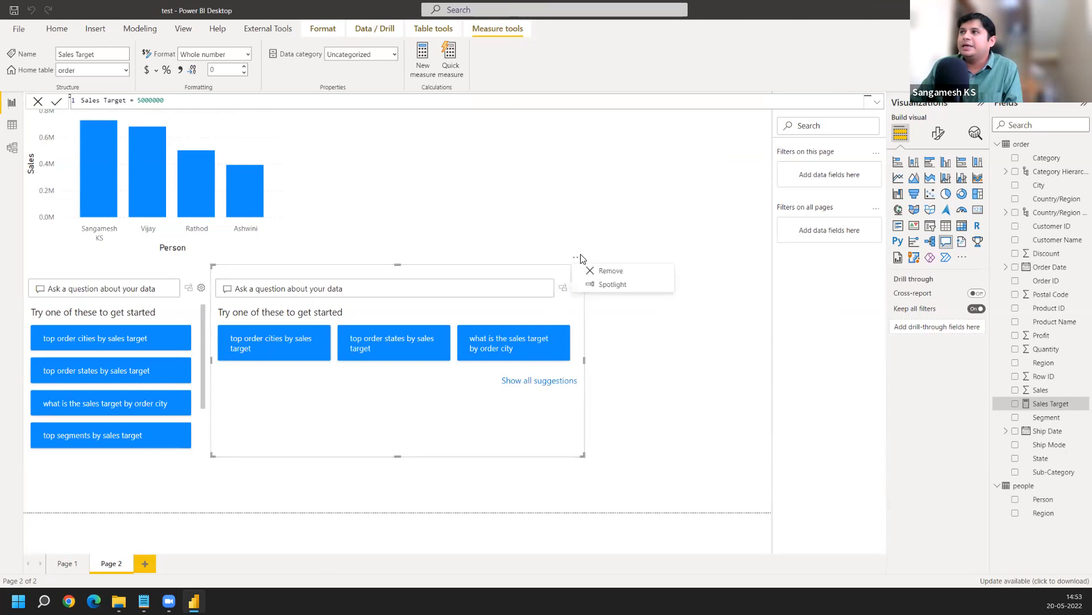
click(604, 272)
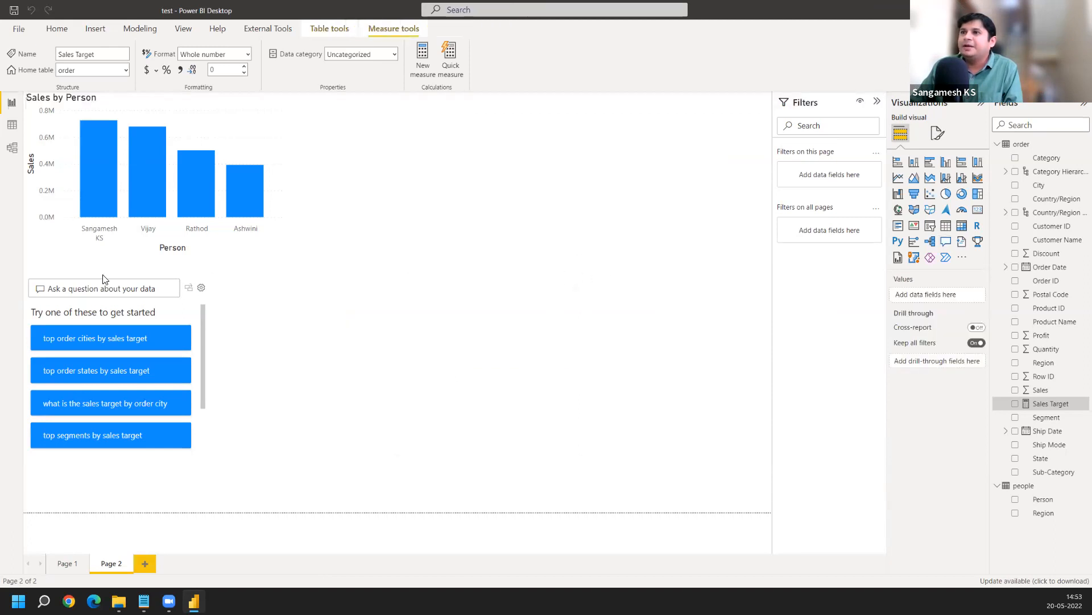
click(198, 276)
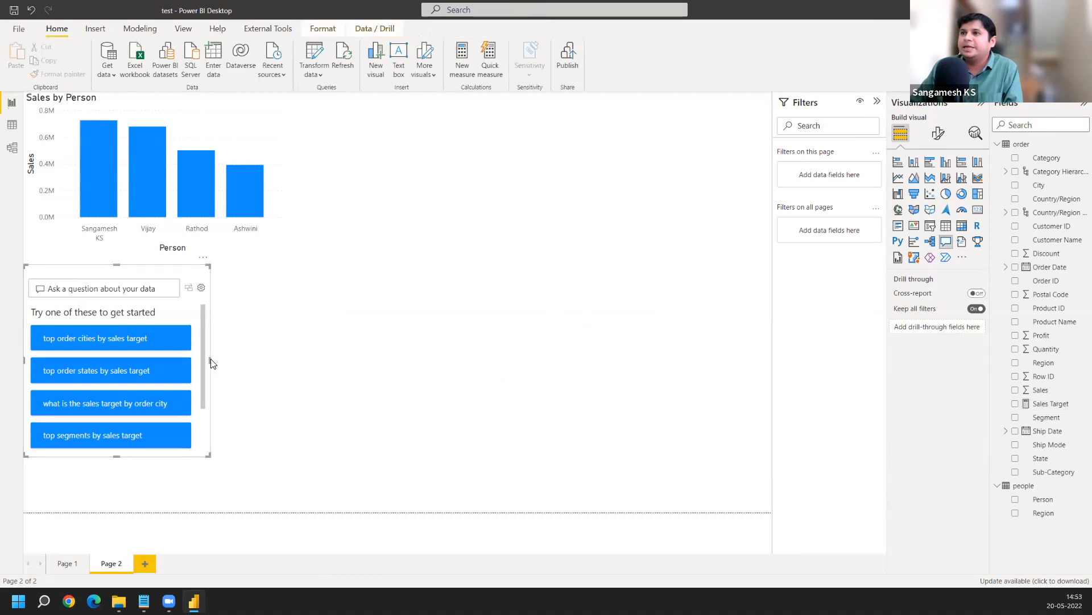
drag(210, 364, 137, 365)
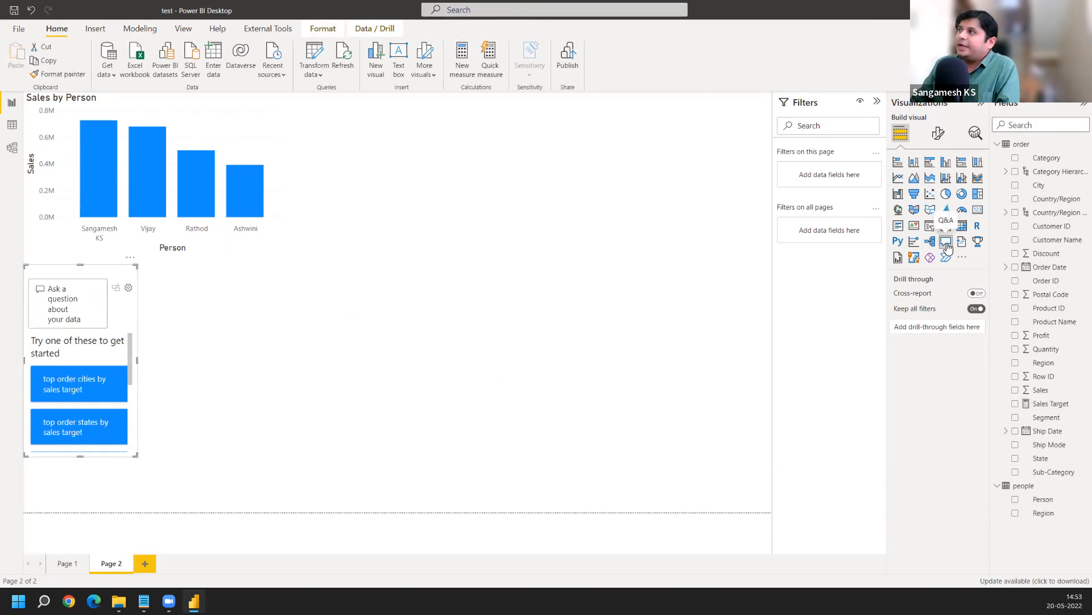
- Insert a Key influencers visual beside the Q&A visual, widen it, and set Sales as the field to analyze
click(95, 29)
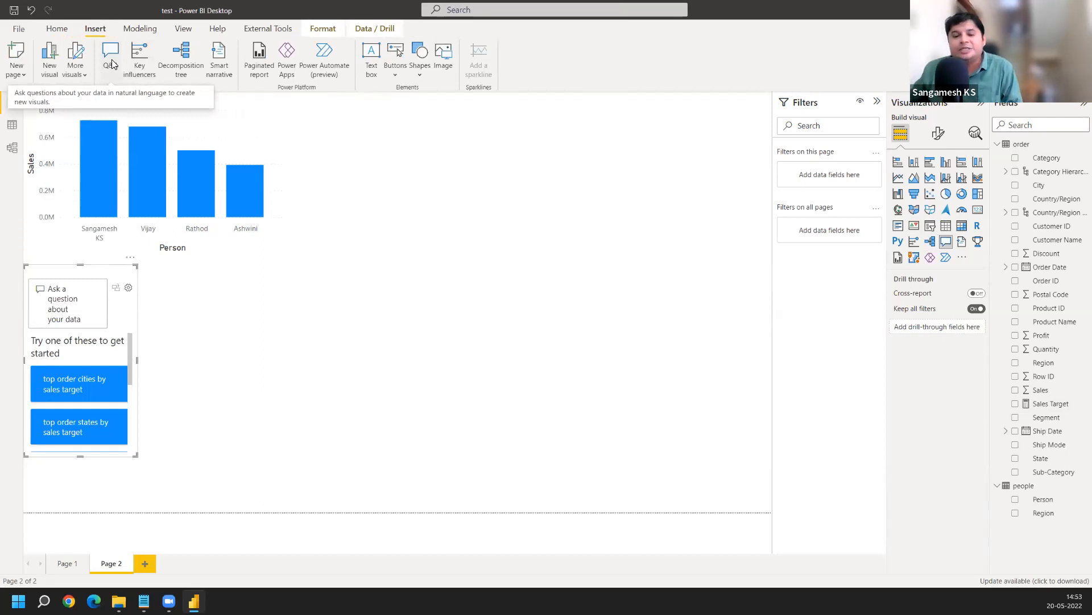
click(135, 58)
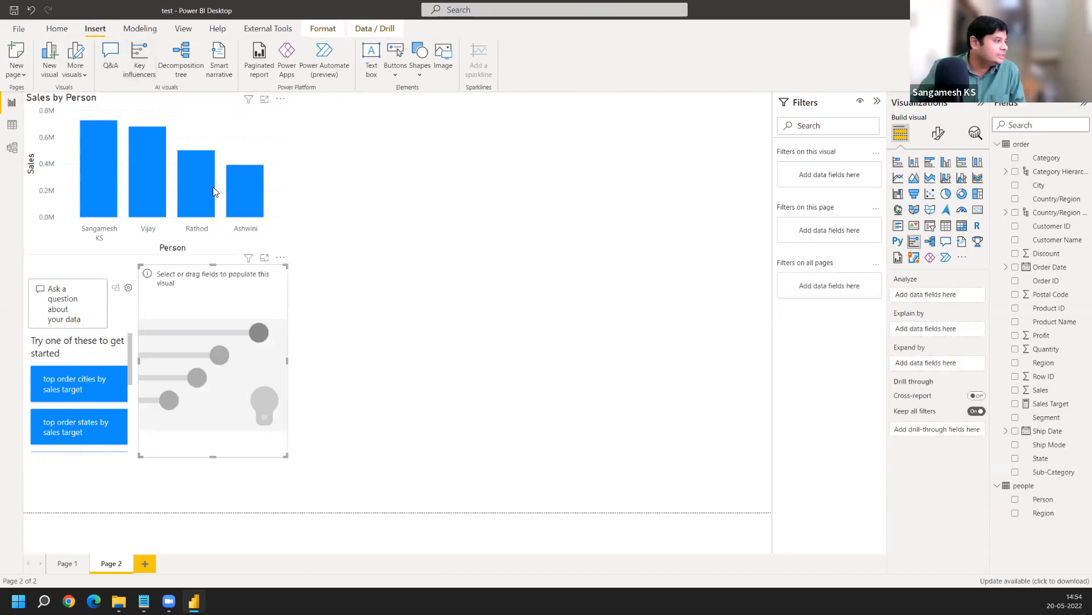
mouse_move(214, 190)
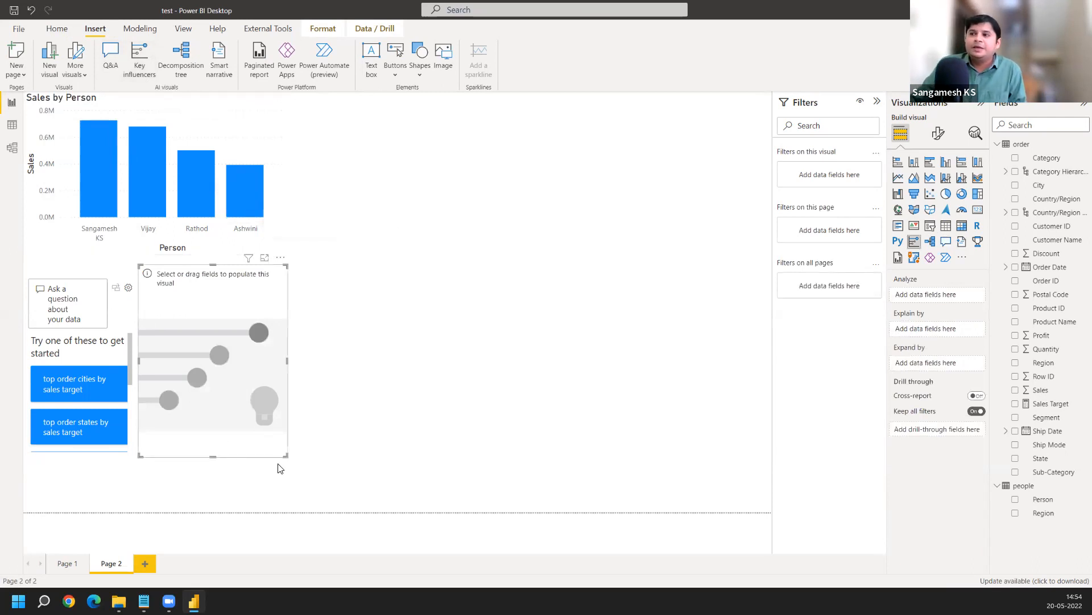
drag(283, 453, 413, 462)
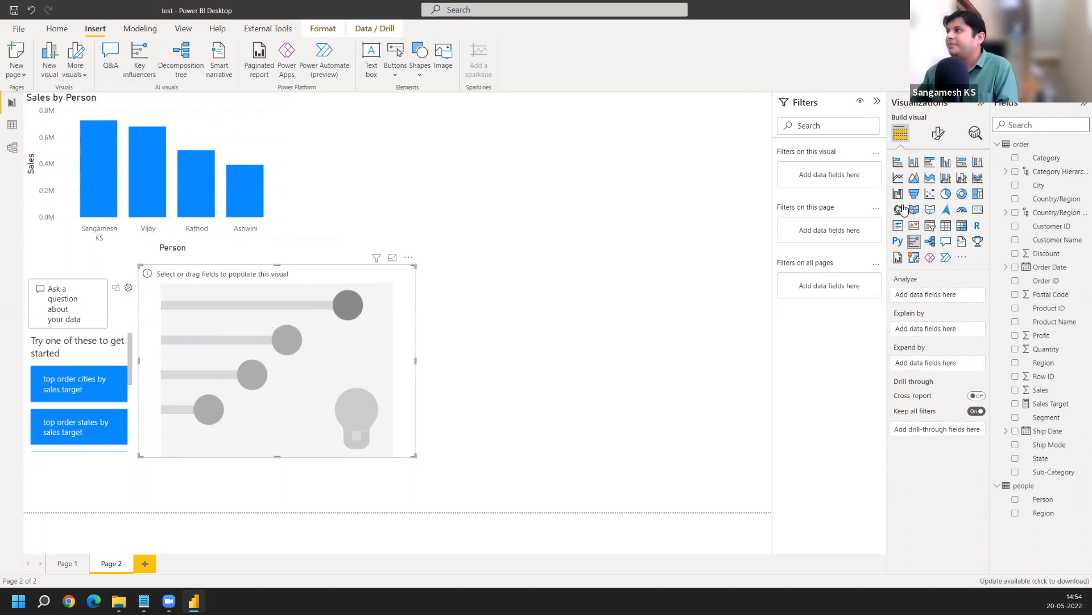
drag(1043, 391, 936, 295)
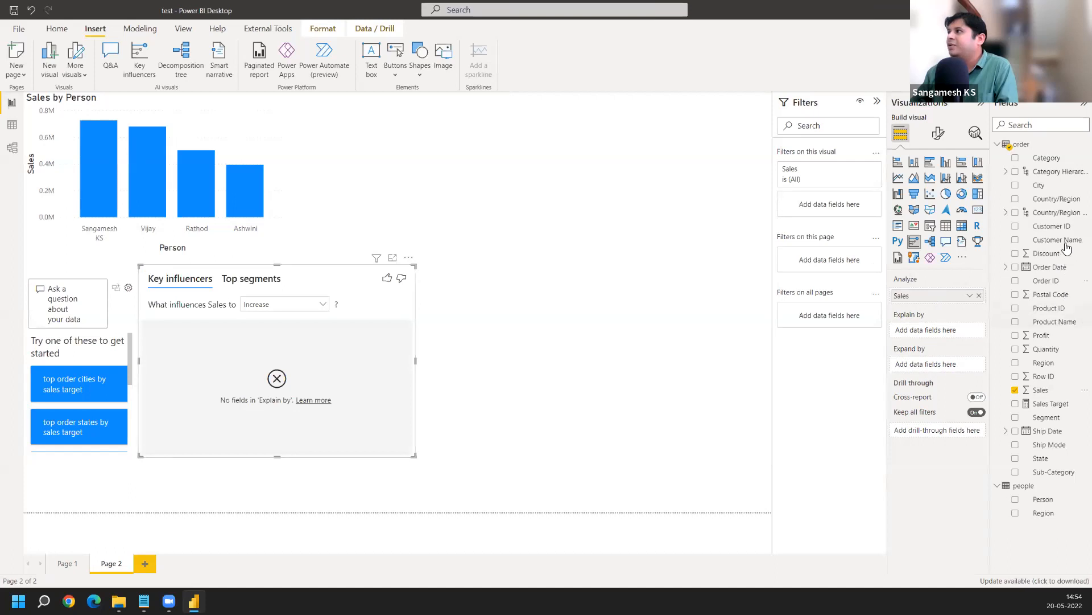
- Try to explain Sales by Product Name and expand by Segment, and remove those fields from the visual
drag(1057, 323, 940, 330)
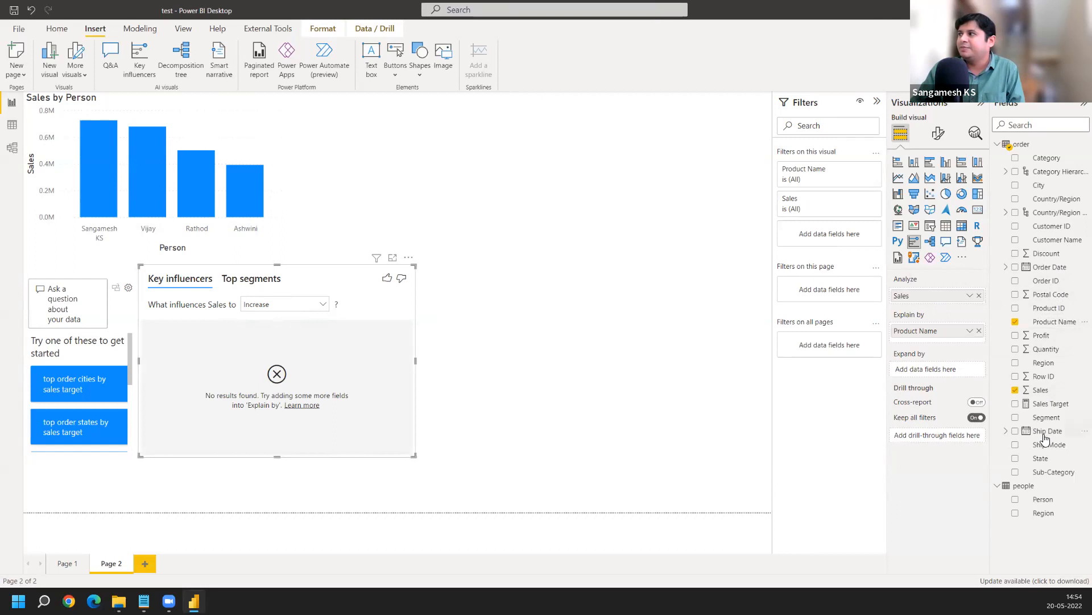
drag(1057, 421, 949, 372)
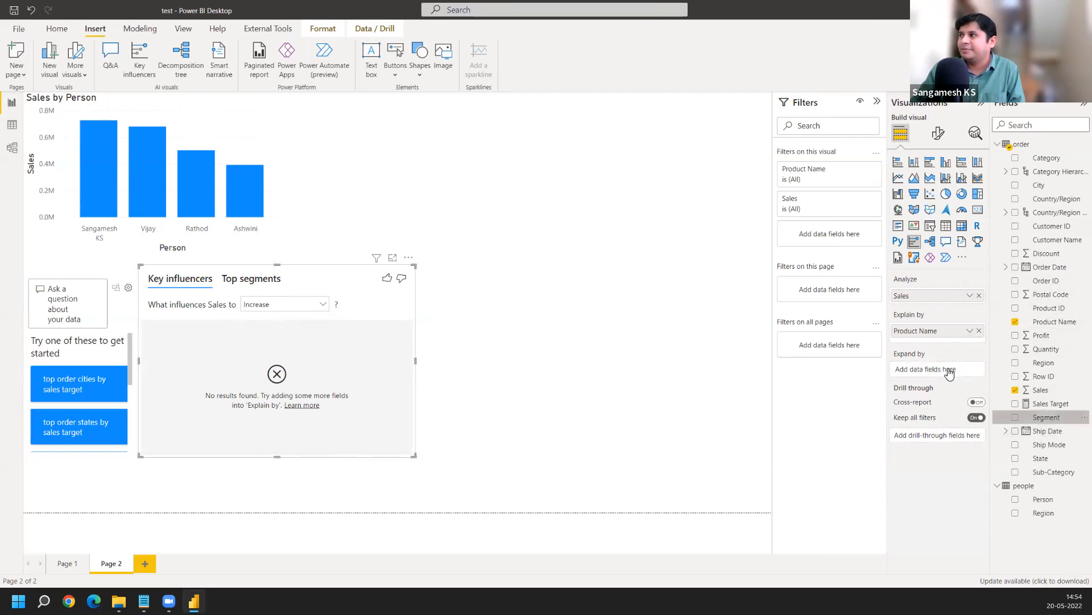
click(979, 331)
click(979, 365)
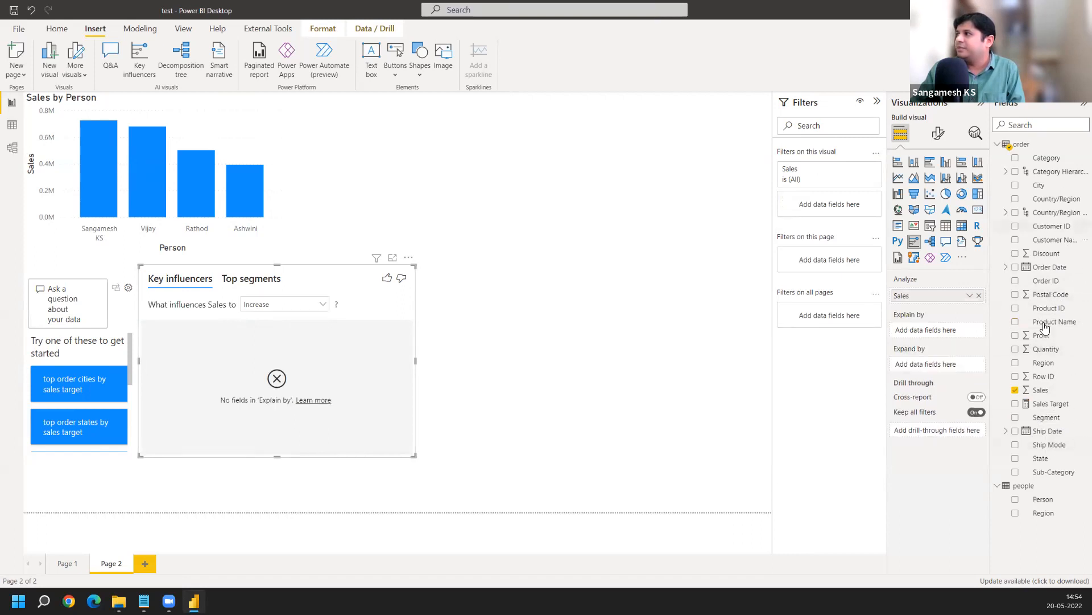
- Explain Sales by Profit in the Key influencers visual, enlarge the visual and move it beside the Sales by Person chart
drag(909, 336, 930, 331)
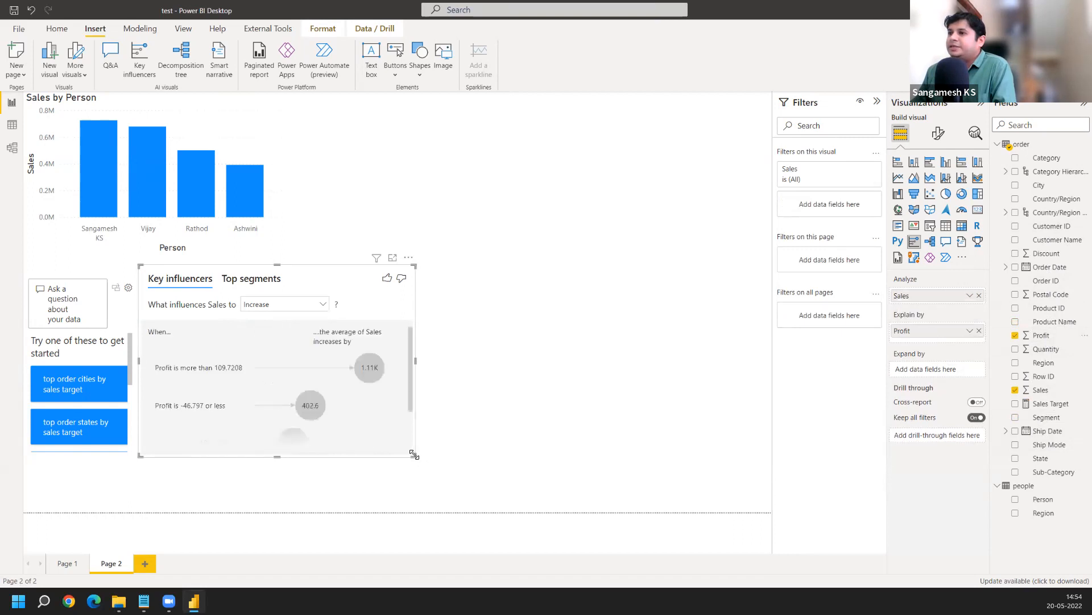
drag(414, 454, 589, 493)
drag(326, 288, 541, 141)
drag(549, 347, 551, 486)
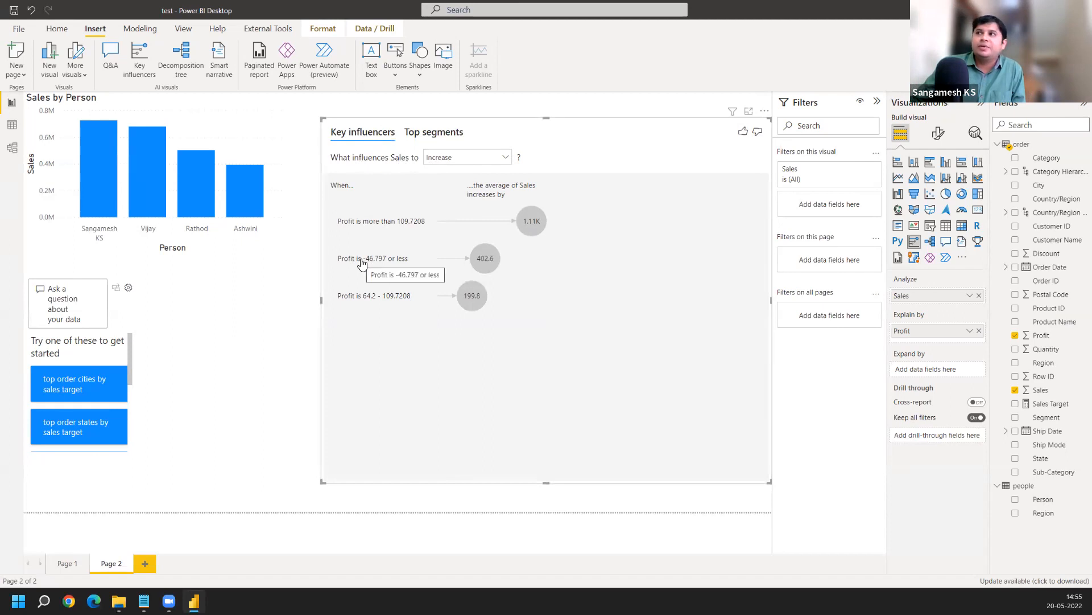
mouse_move(532, 224)
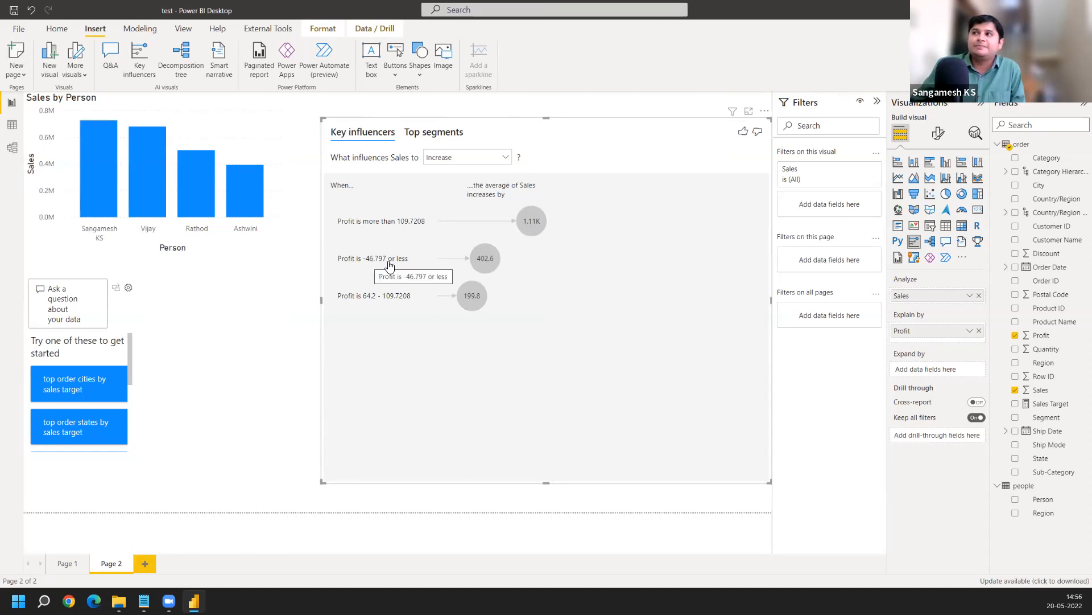
- Show what influences Sales to Decrease in the Key influencers visual and widen the visual over the Sales by Person chart
mouse_move(481, 260)
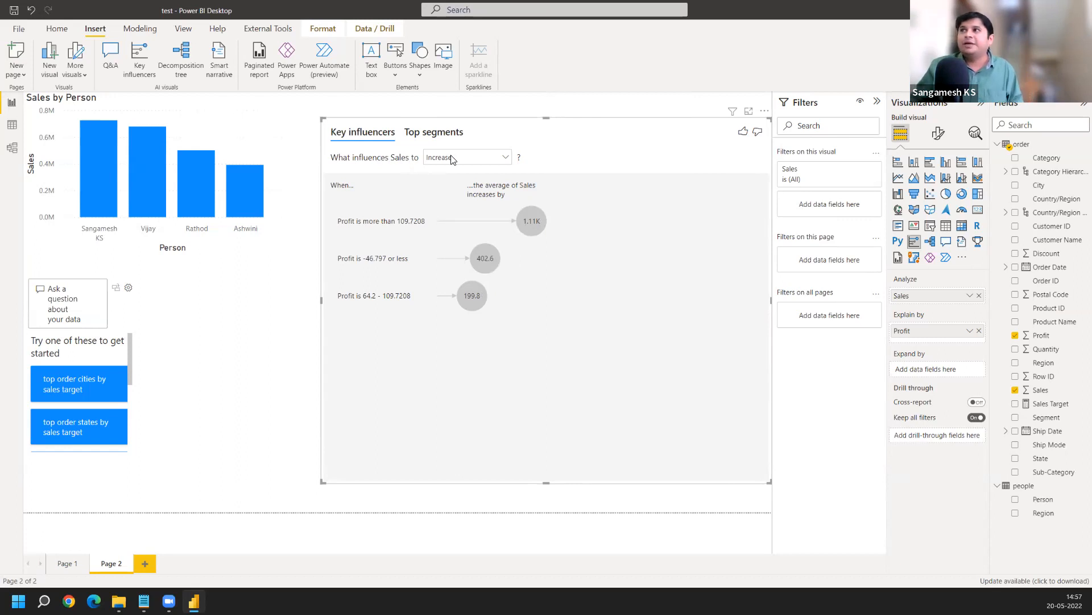
click(473, 165)
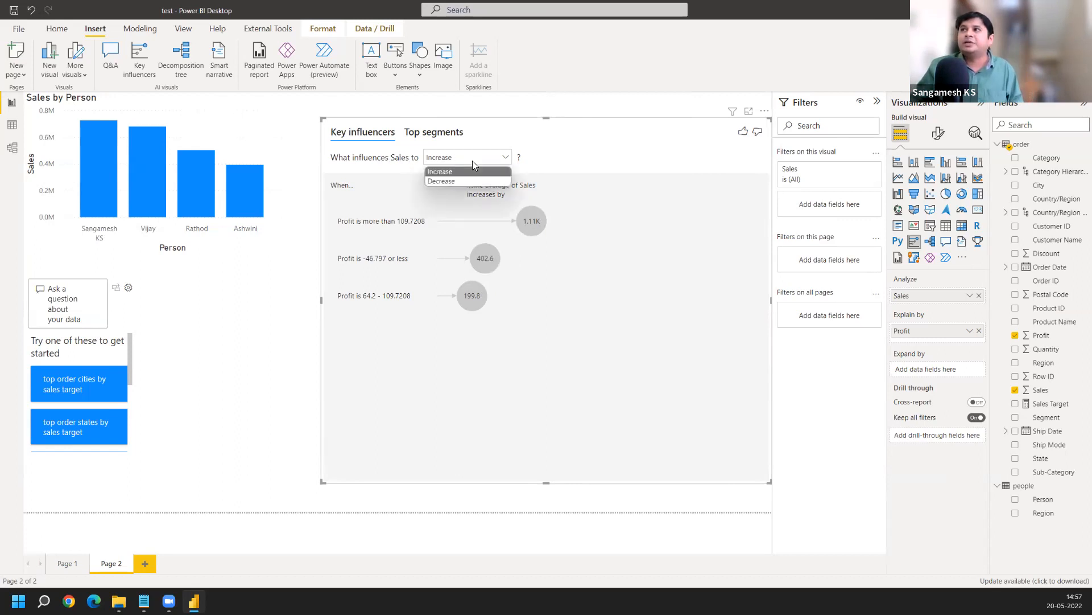
click(472, 180)
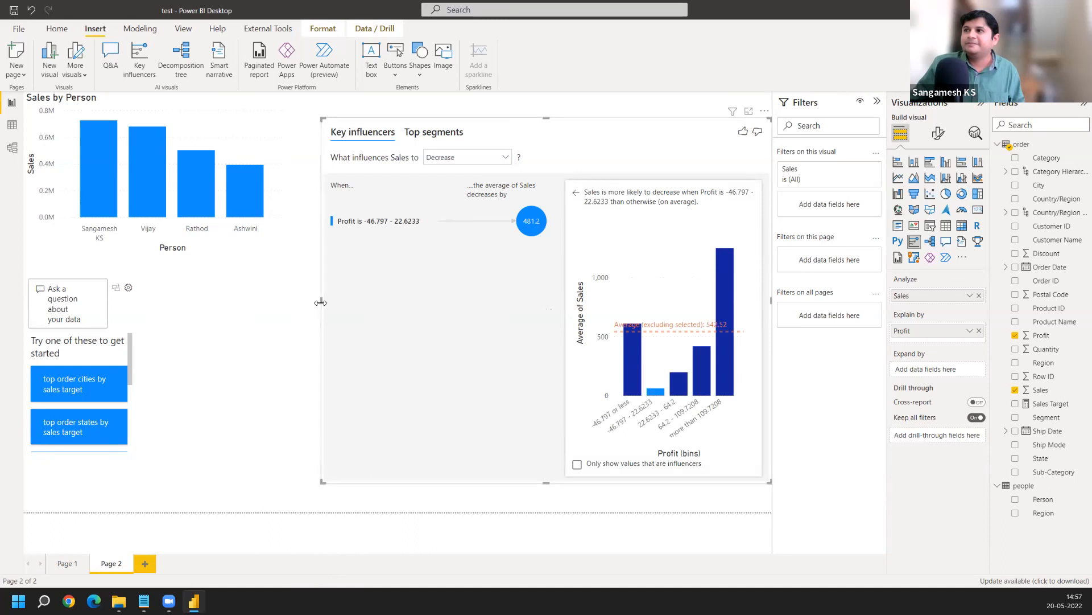
drag(321, 302, 108, 302)
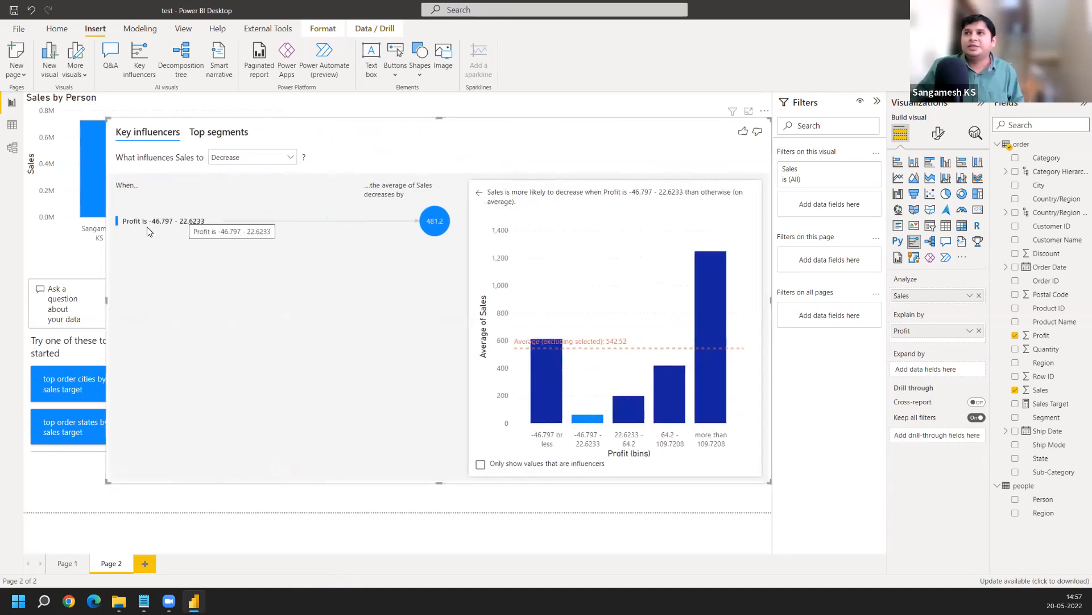
mouse_move(434, 226)
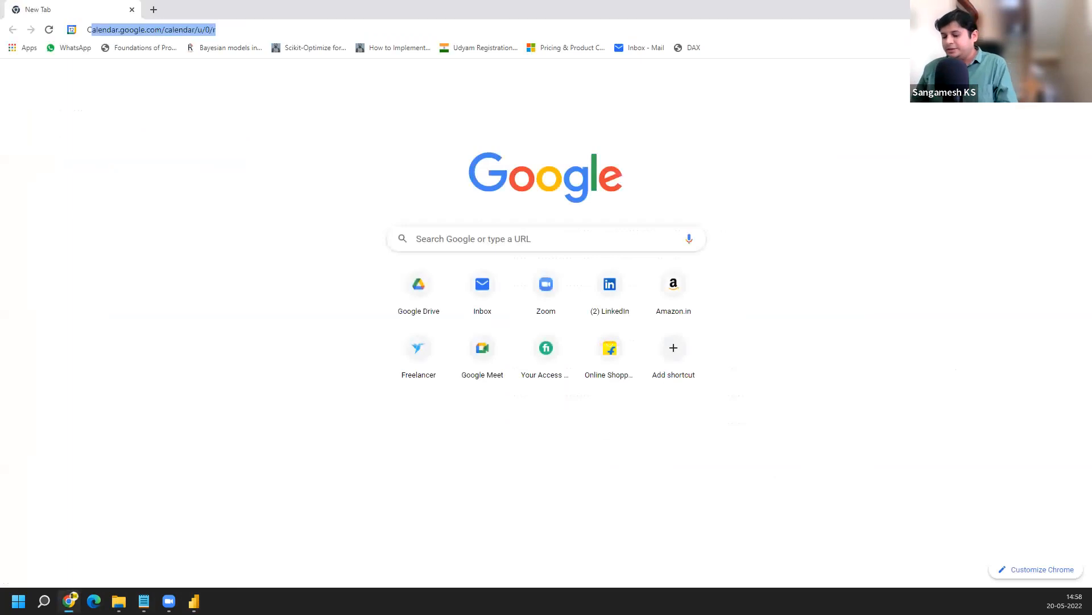
- Switch to Chrome, search Google for "CLASS INTERVIELS", and open the Statology grade and frequency table among the image results
text(CLASS INTERVIEW)
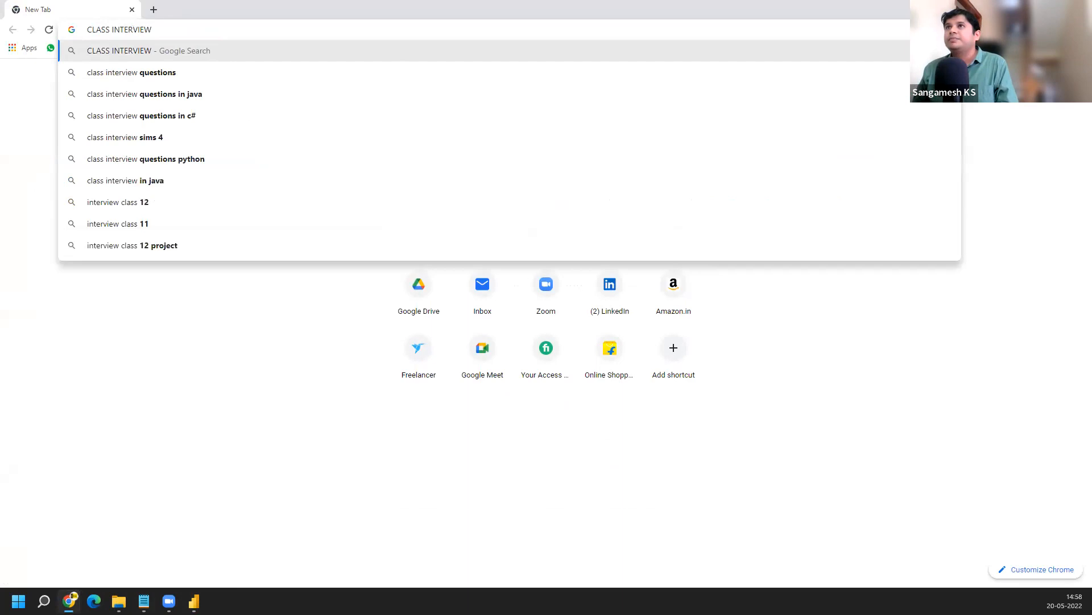
key(BackSpace)
text(LS)
key(Return)
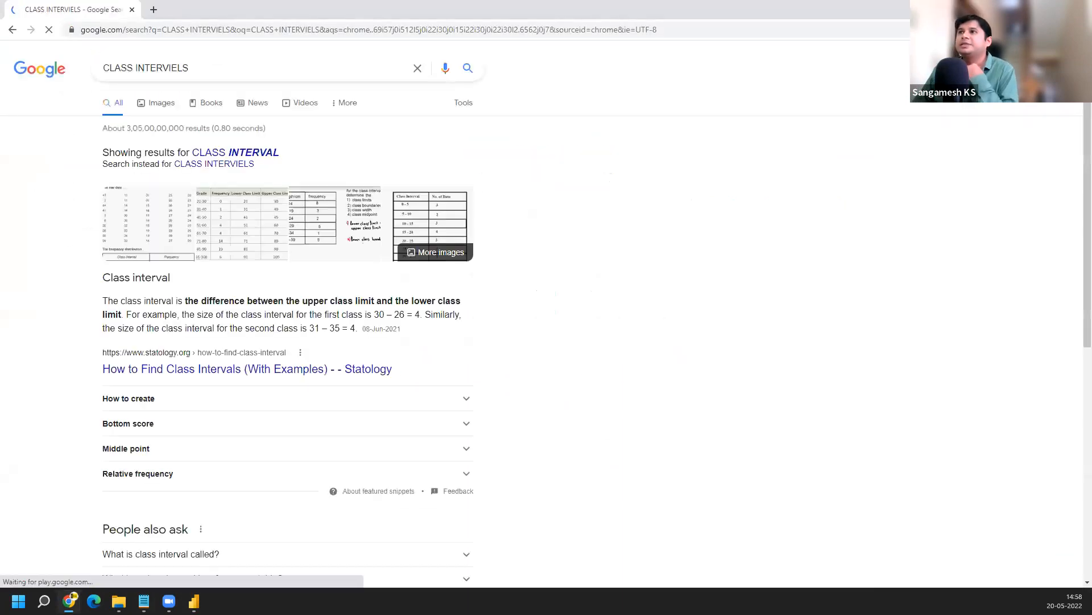
click(163, 105)
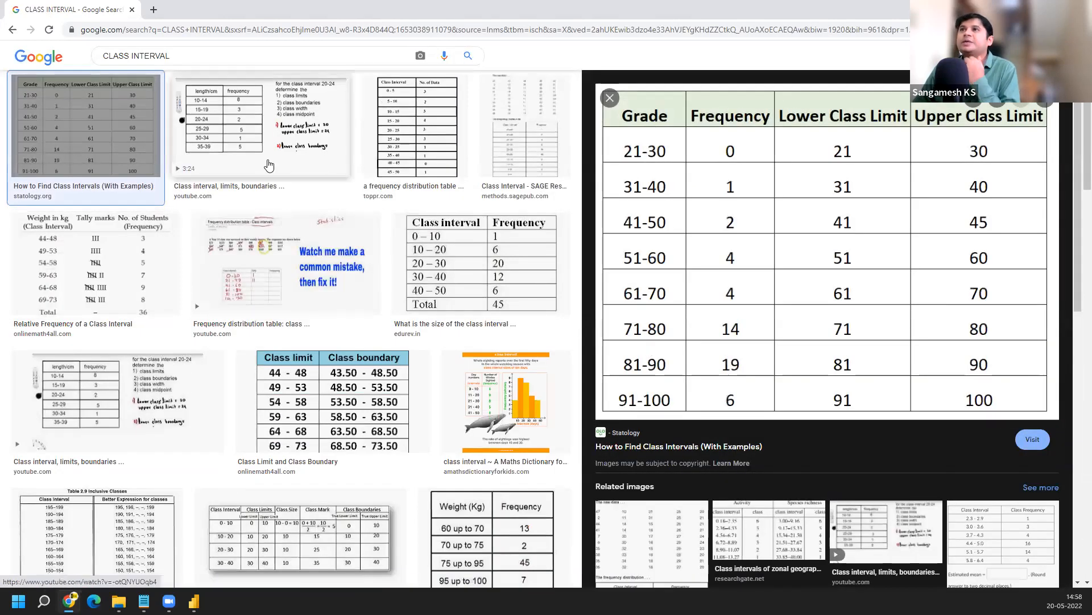
- Search Google Images for "BINS AND CLASS INTERVIEL" and enlarge the Excel histogram example with class interval bins
triple_click(181, 55)
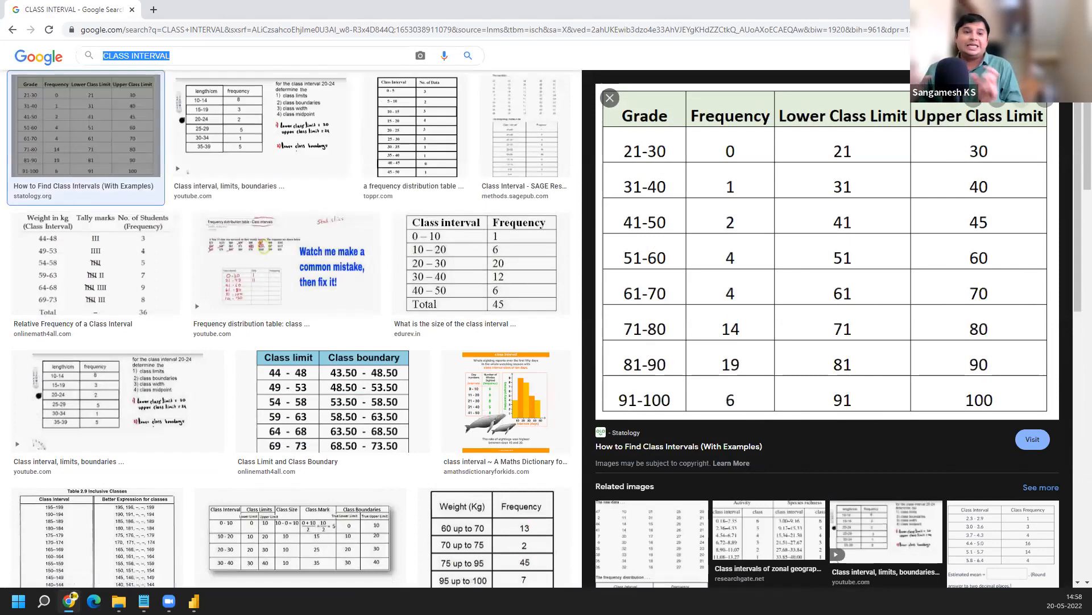
text(BIN)
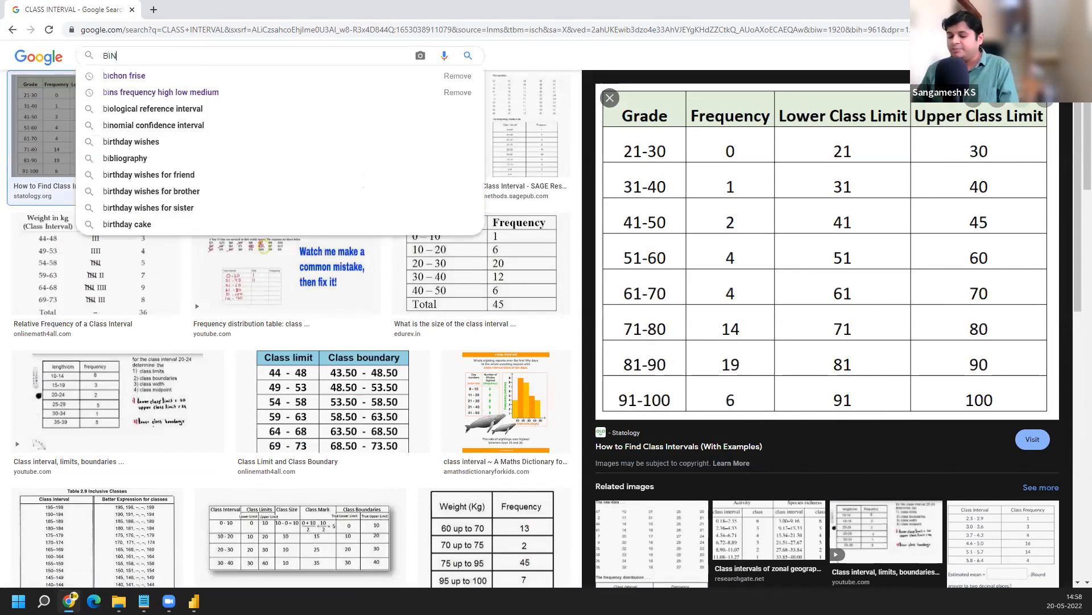
text(S AND C)
key(BackSpace)
key(BackSpace)
text(CLA)
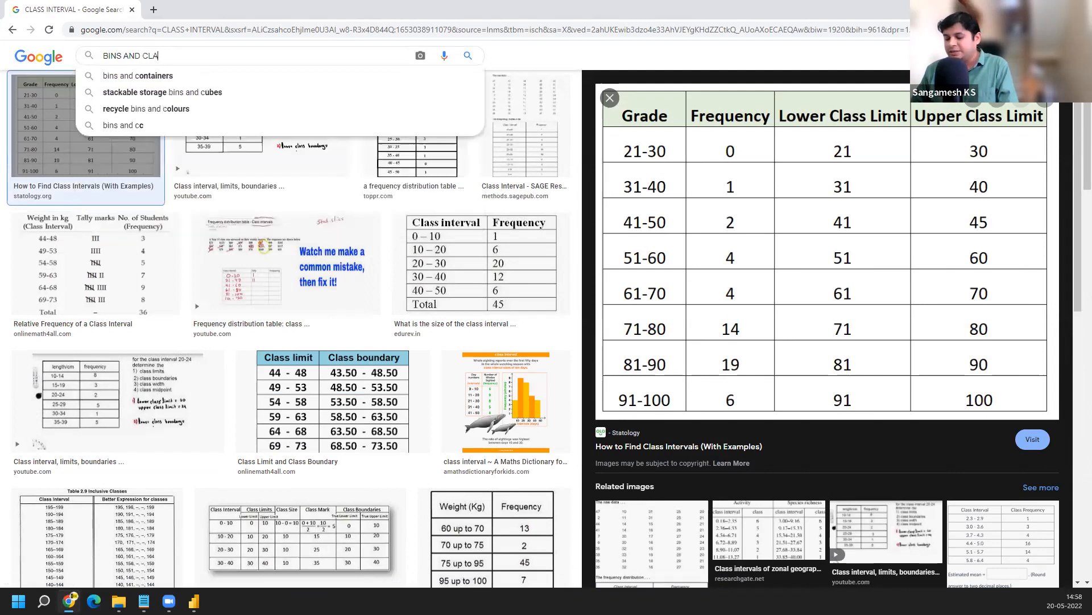
text(SS INTER)
text(VIE)
text(L)
key(Return)
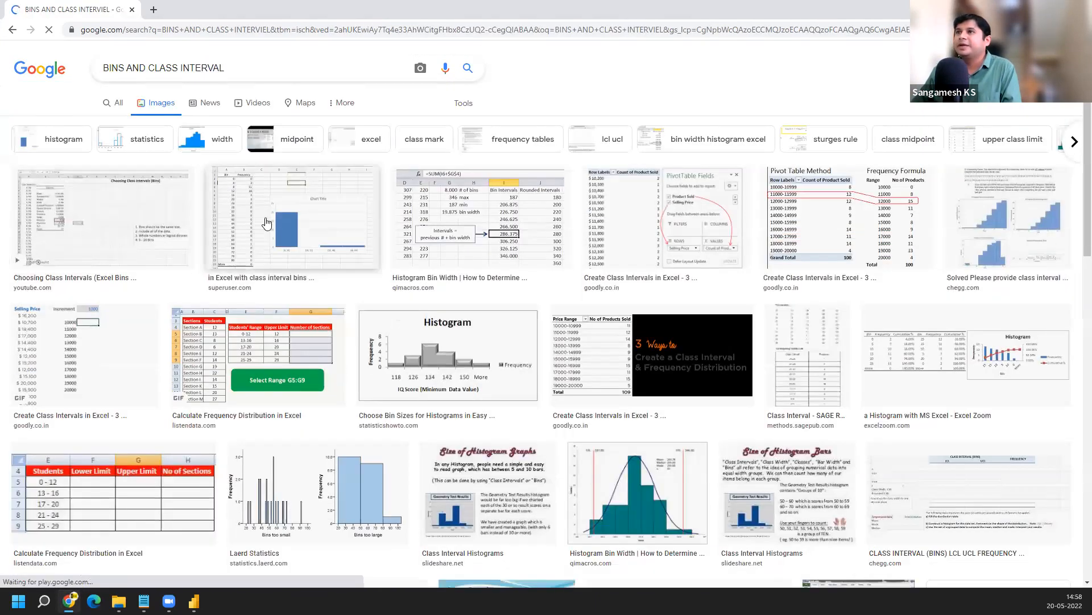
click(313, 219)
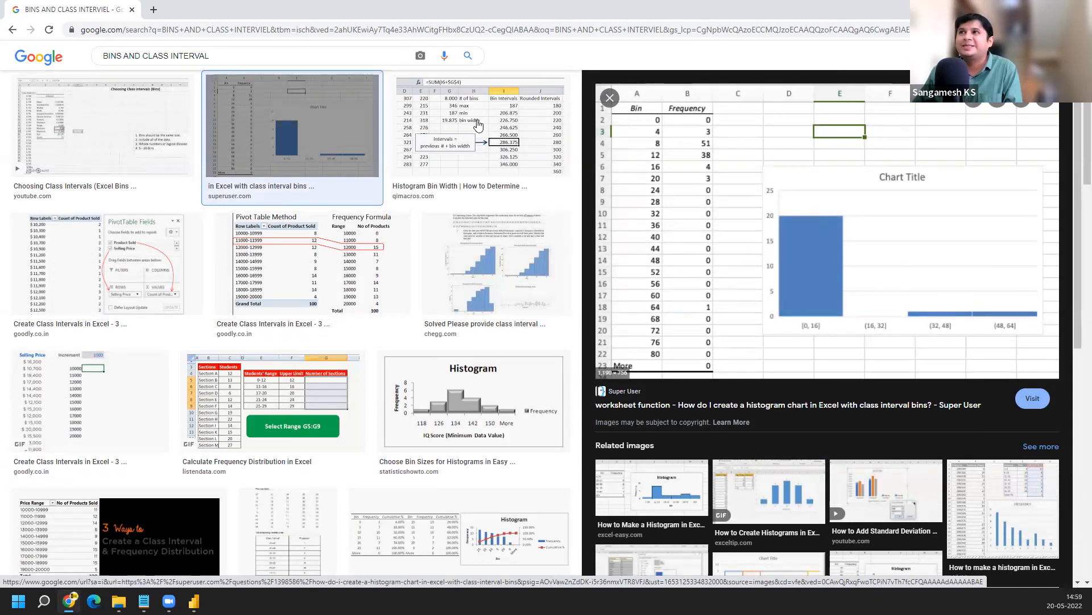
- Abandon the further image search, close the Google tab, and return to the Profit bins chart in Power BI
click(187, 56)
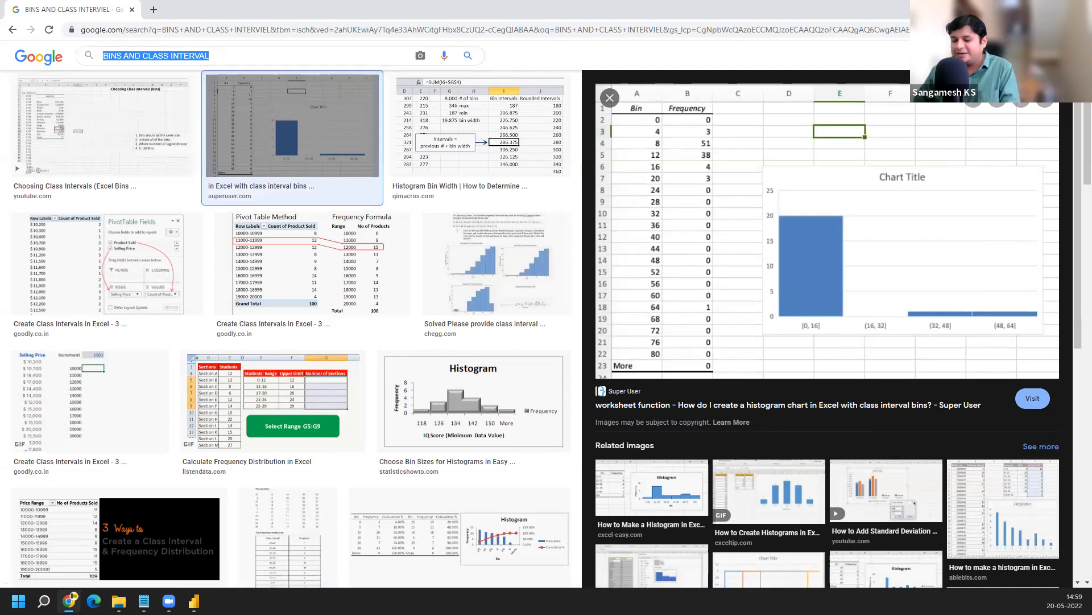
text(HOW)
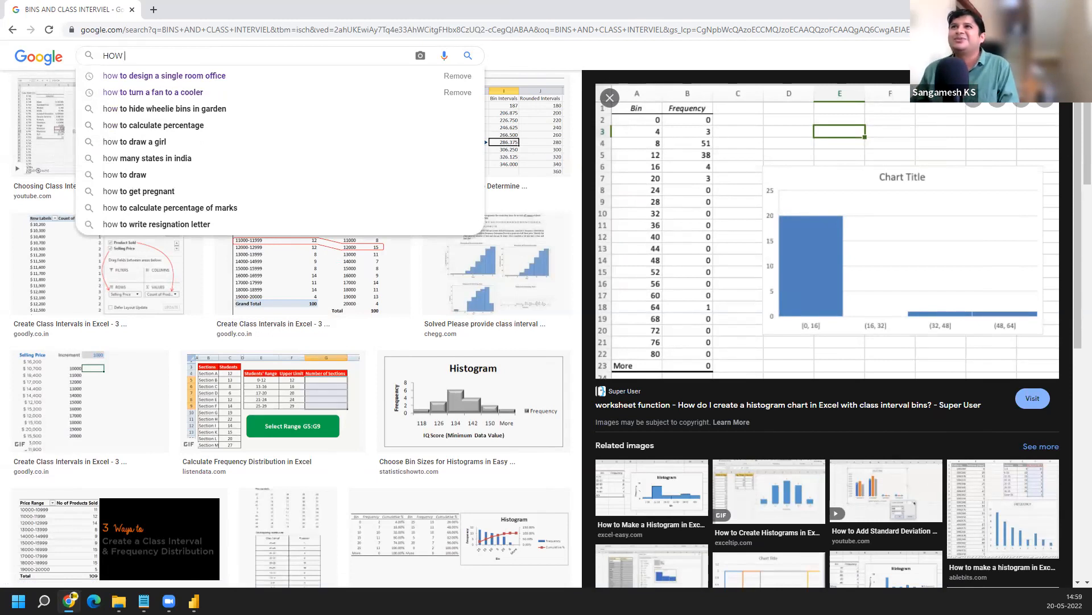
click(131, 11)
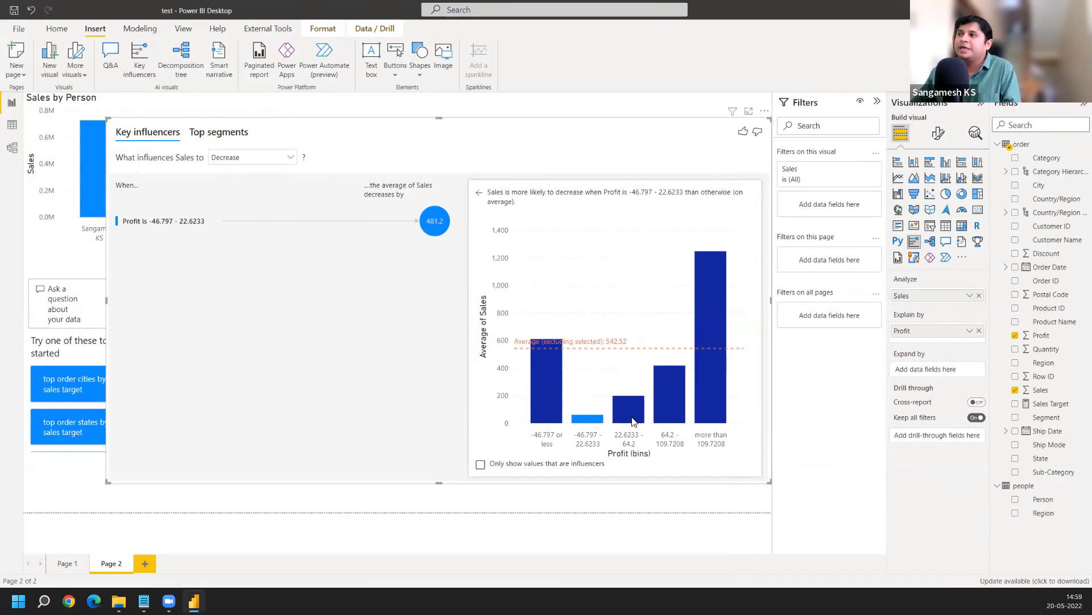
mouse_move(564, 415)
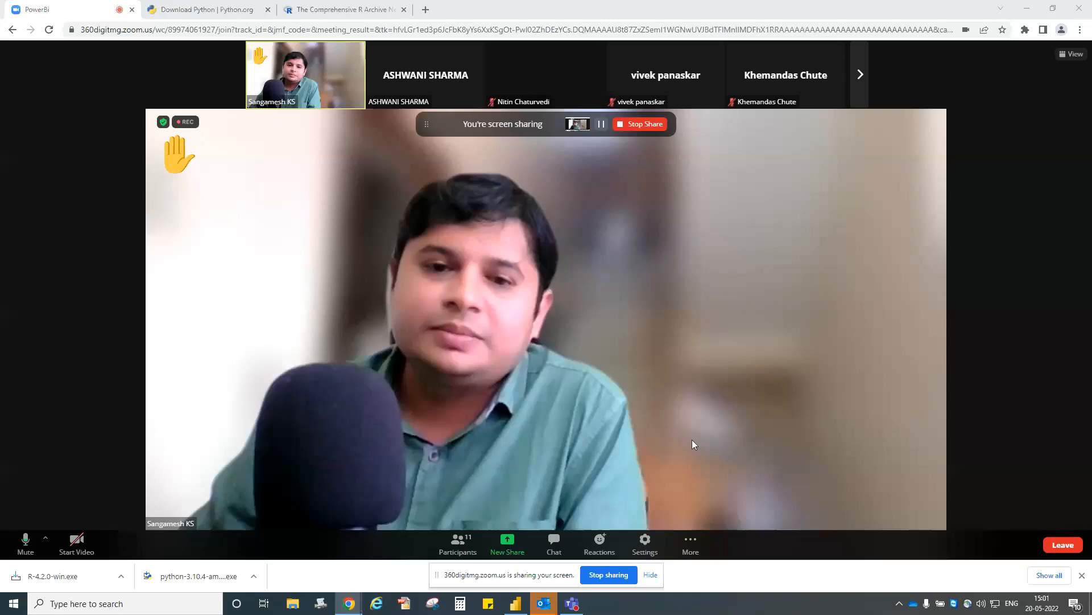
- Switch to the VI report in Power BI, make its Key influencers visual analyze Profit explained by Sales, and enlarge the visual
click(516, 603)
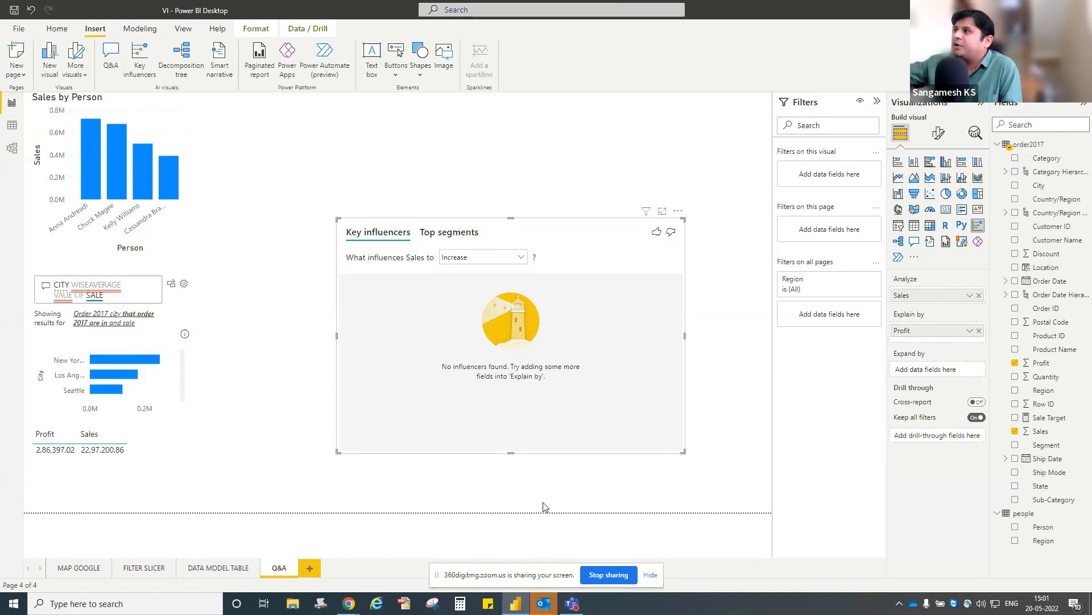
click(979, 331)
click(979, 295)
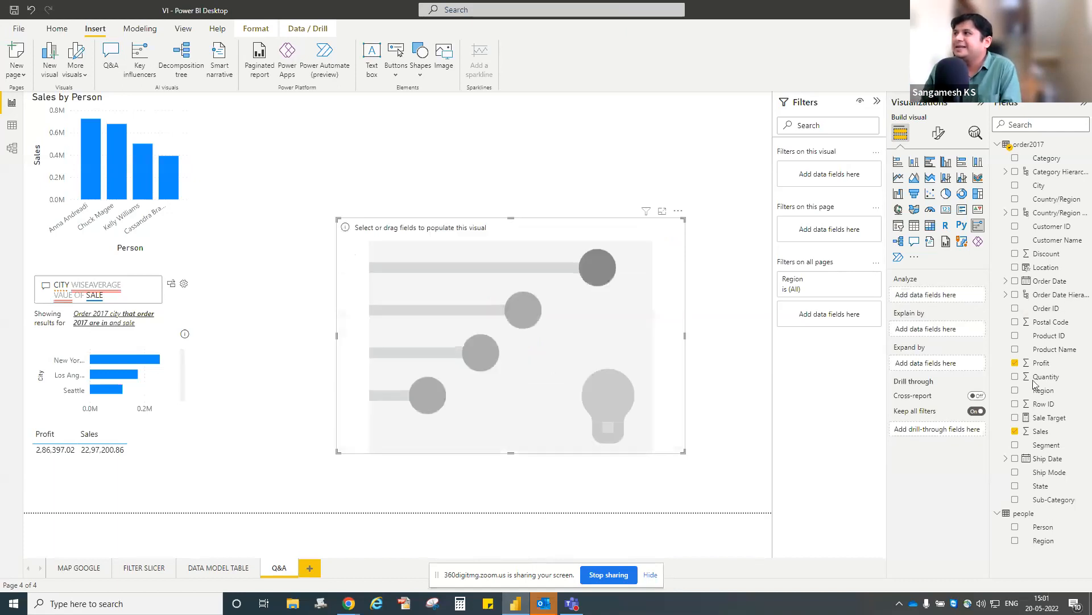
click(1015, 363)
drag(998, 414, 942, 337)
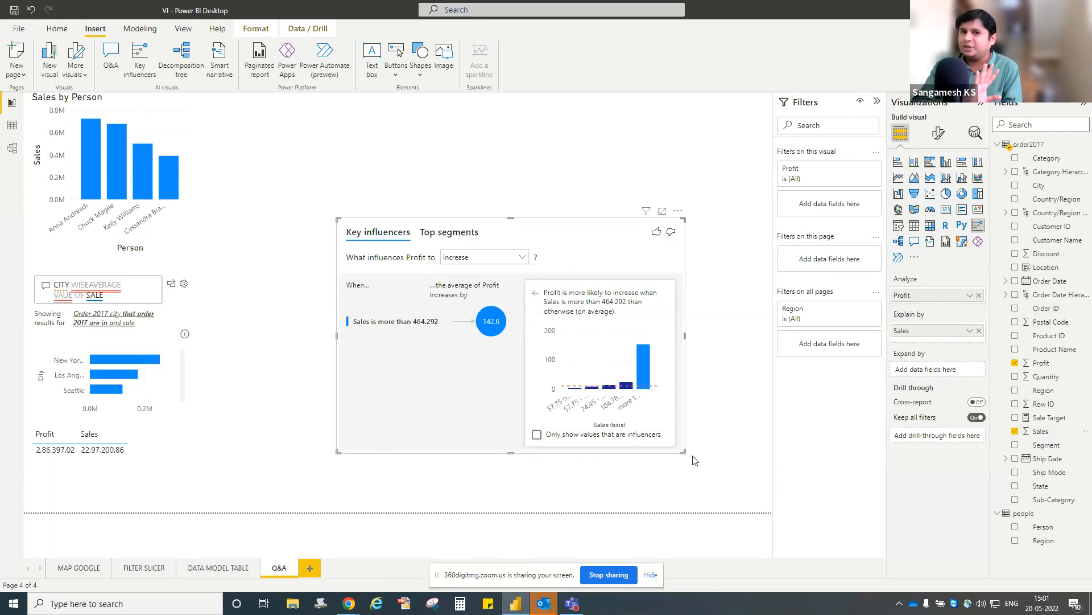
drag(682, 451, 762, 503)
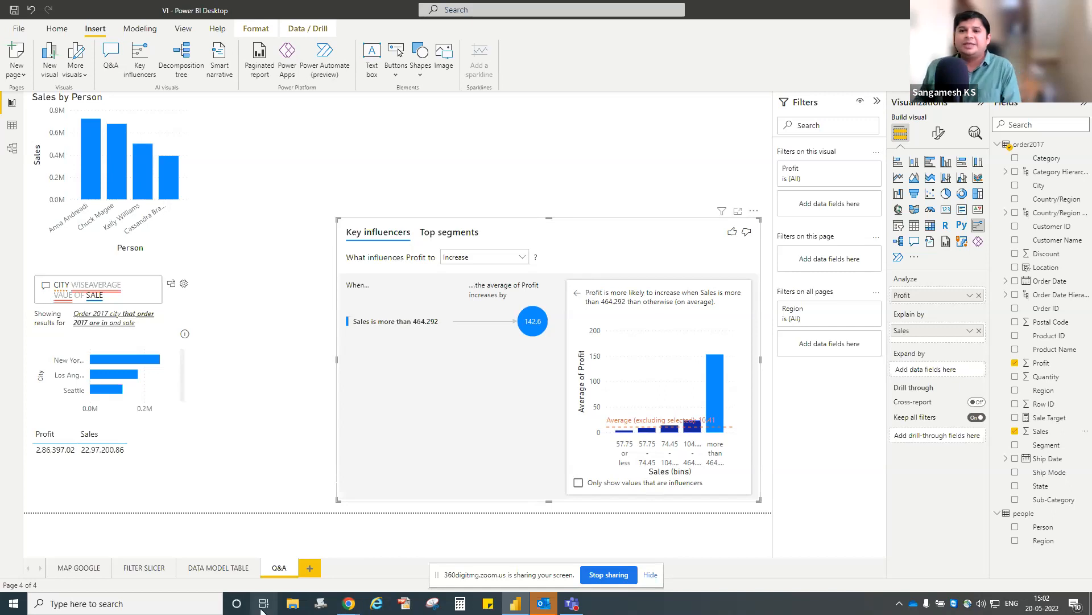
- Switch back to the Zoom meeting in Chrome and toggle the microphone
click(349, 602)
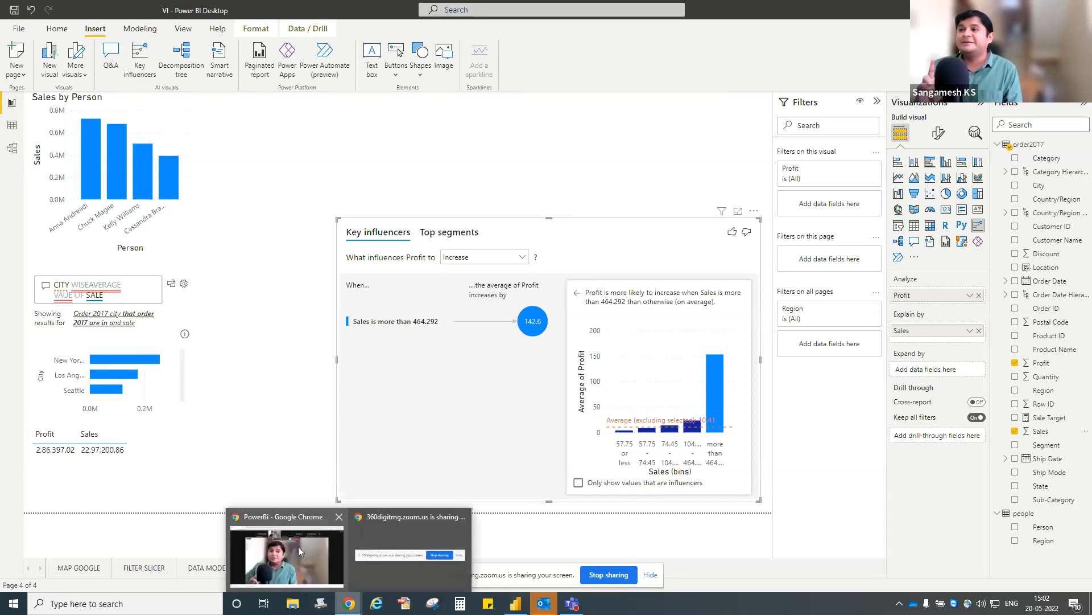
click(298, 546)
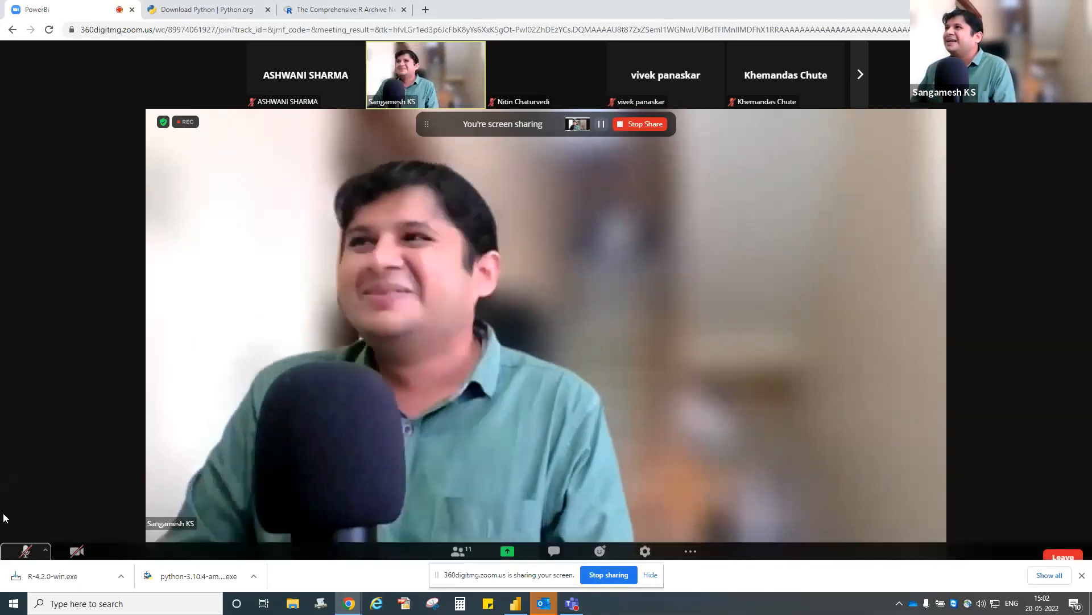
click(21, 544)
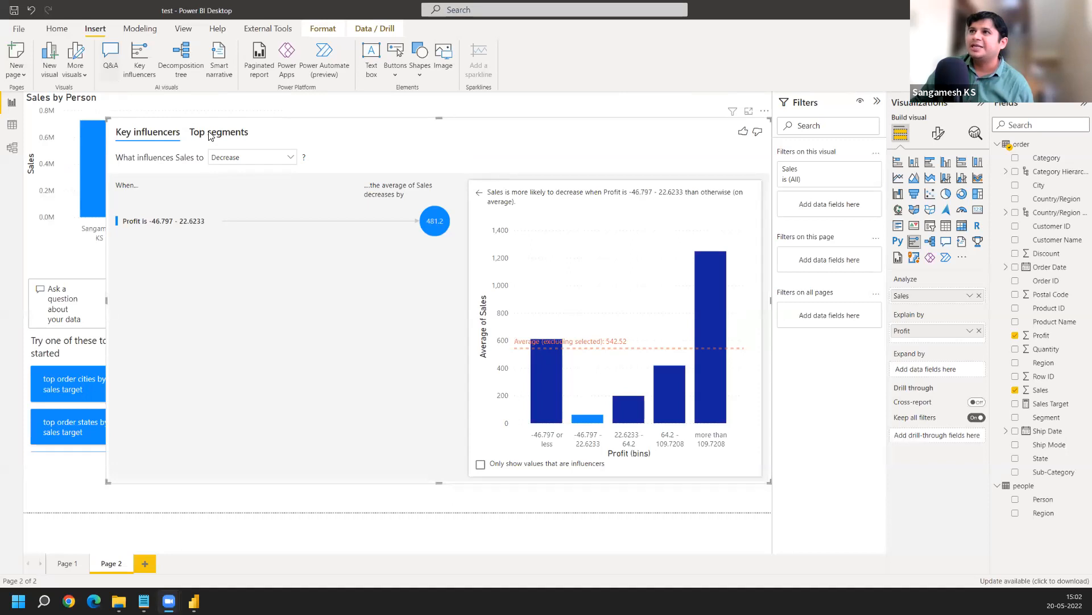
- Show the top segments of Sales in the test report, try to expand by Category, and take Category out again
click(223, 140)
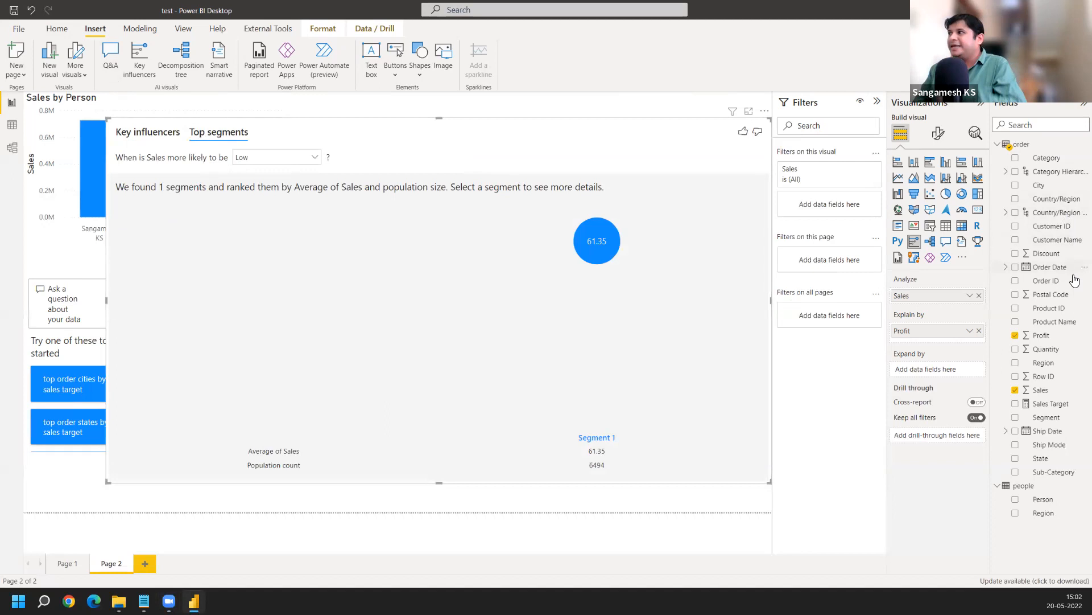
drag(1003, 259, 947, 373)
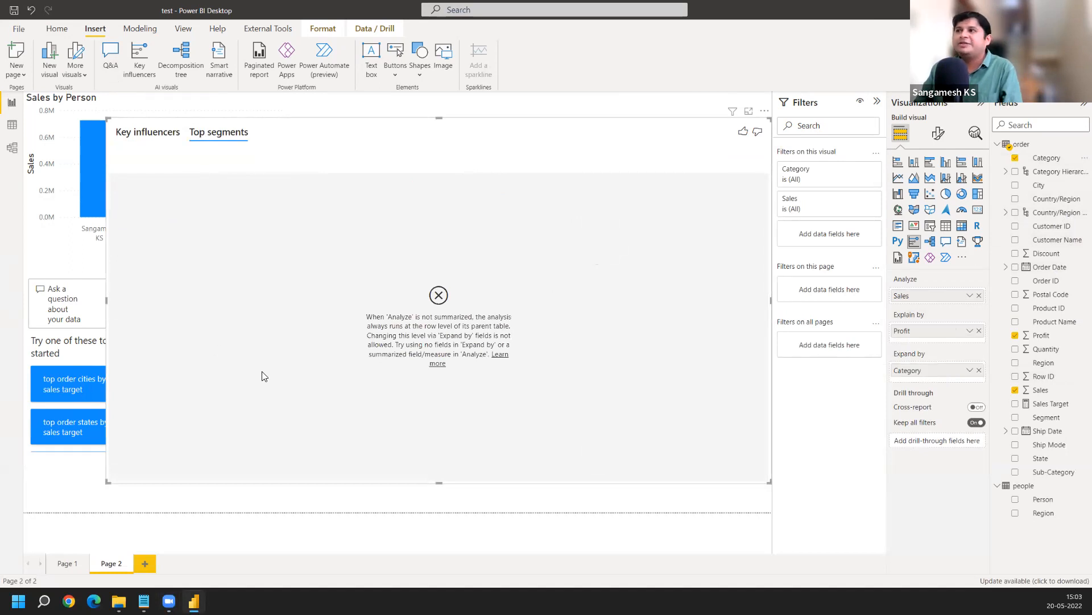
click(979, 371)
- Clear the Profit and Sales fields from the Key influencers visual and remove the visual from Page 2
click(979, 330)
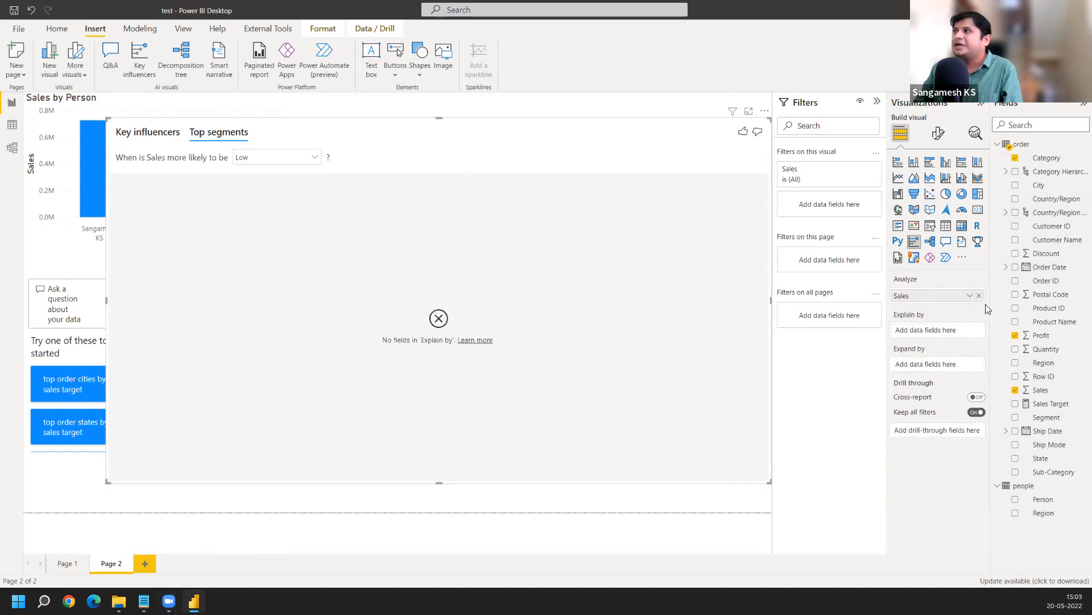
click(980, 296)
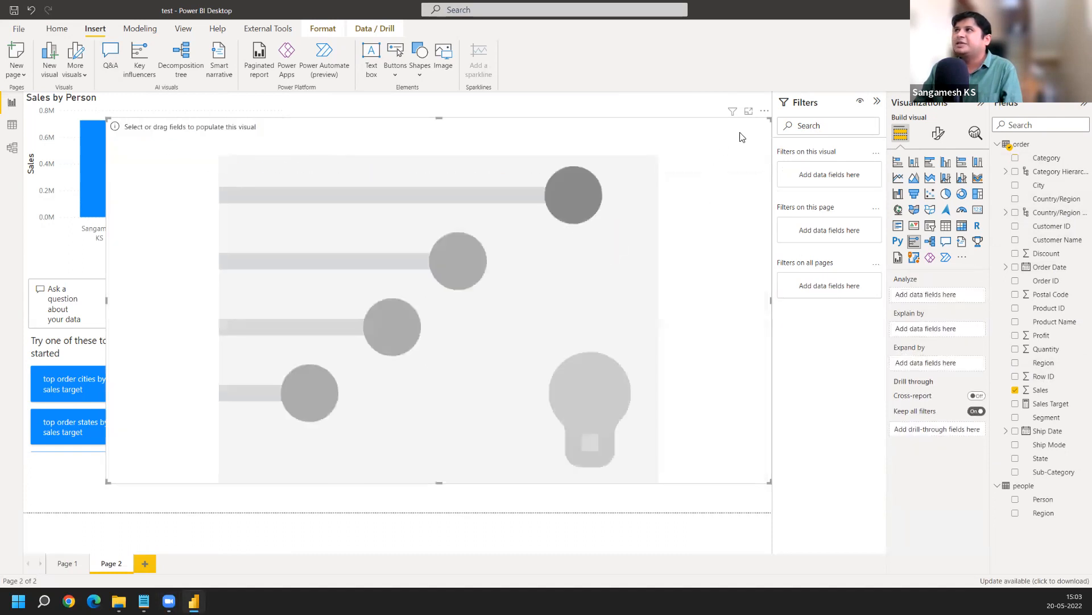
click(765, 113)
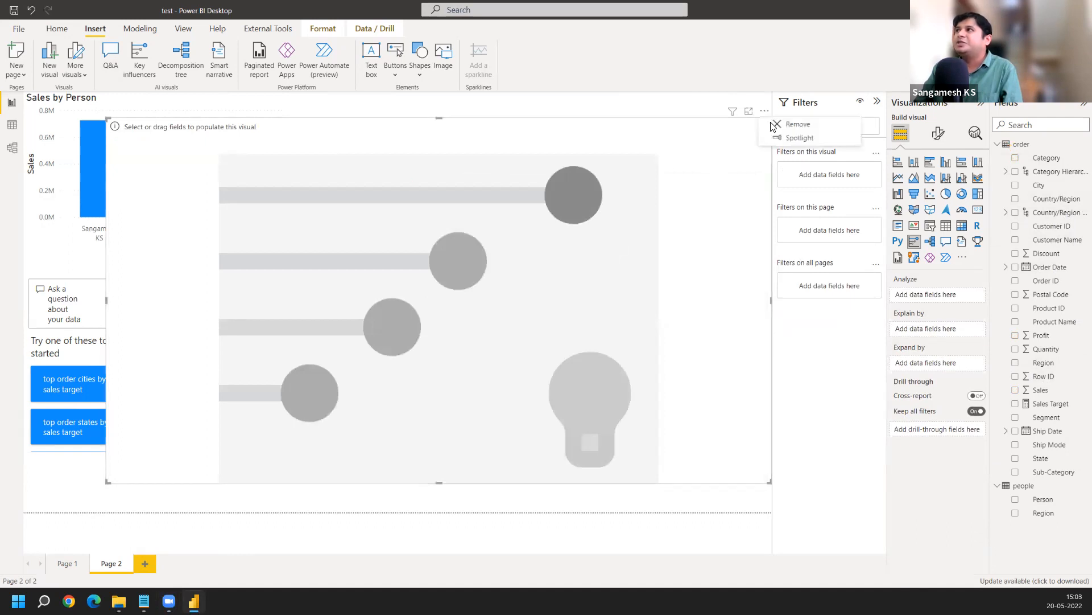
click(775, 126)
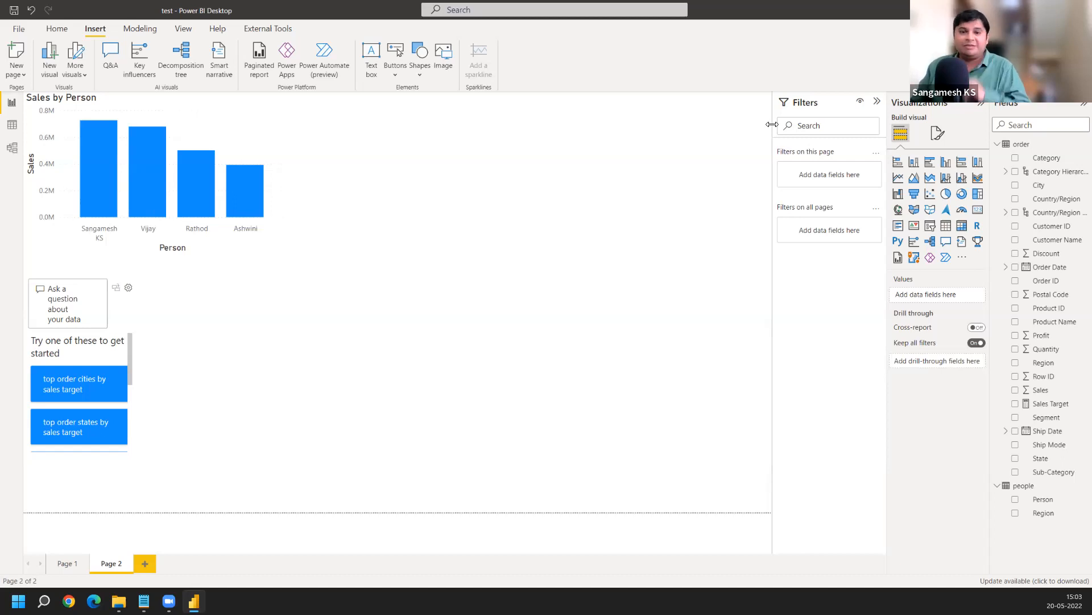
- Insert a Decomposition tree visual, place it beside the Sales by Person chart, and widen it
click(176, 64)
drag(231, 347, 472, 235)
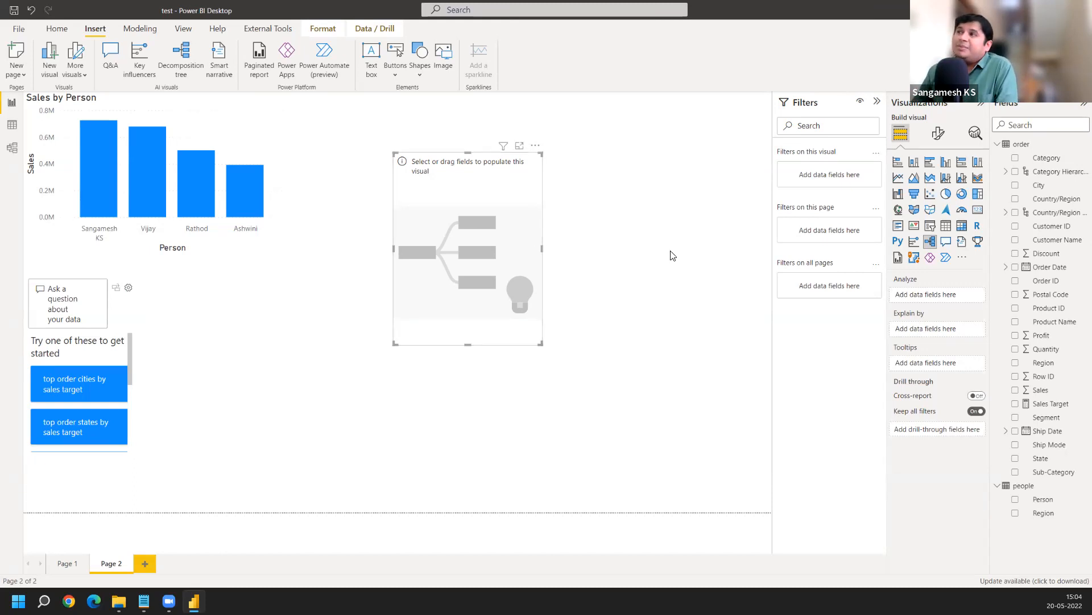
drag(671, 256, 679, 253)
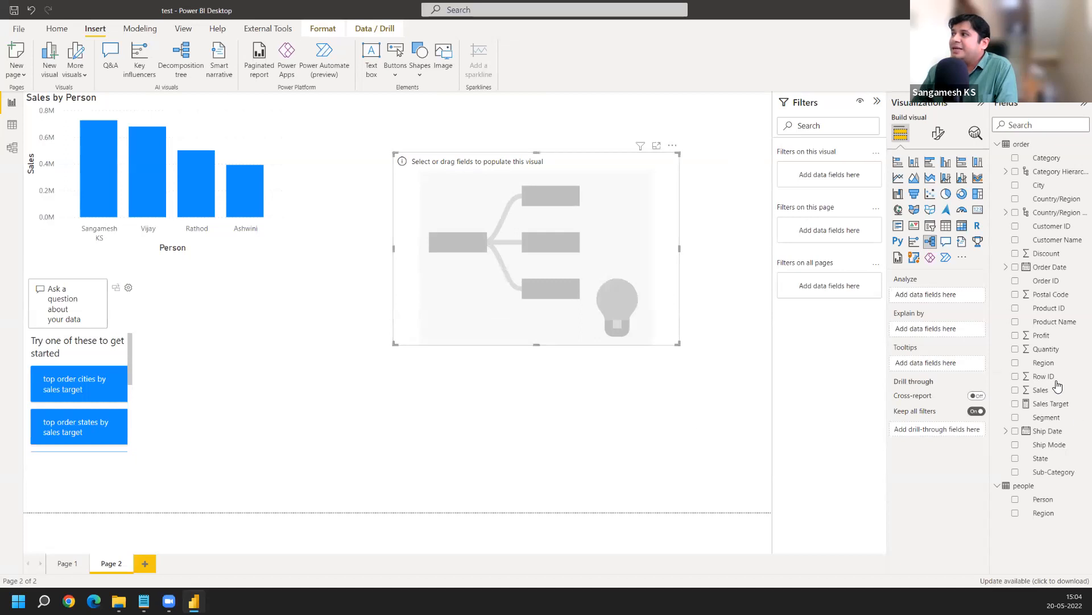
- Set the decomposition tree to analyze Sales explained by Category, and expand Sales by high value
drag(1050, 390, 946, 302)
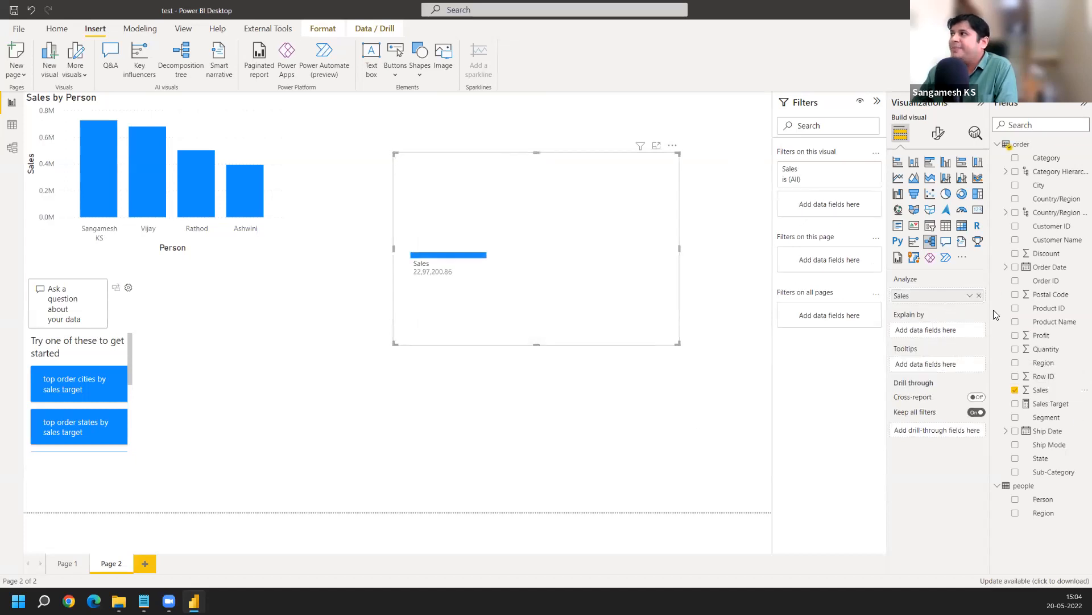
drag(1047, 158, 951, 332)
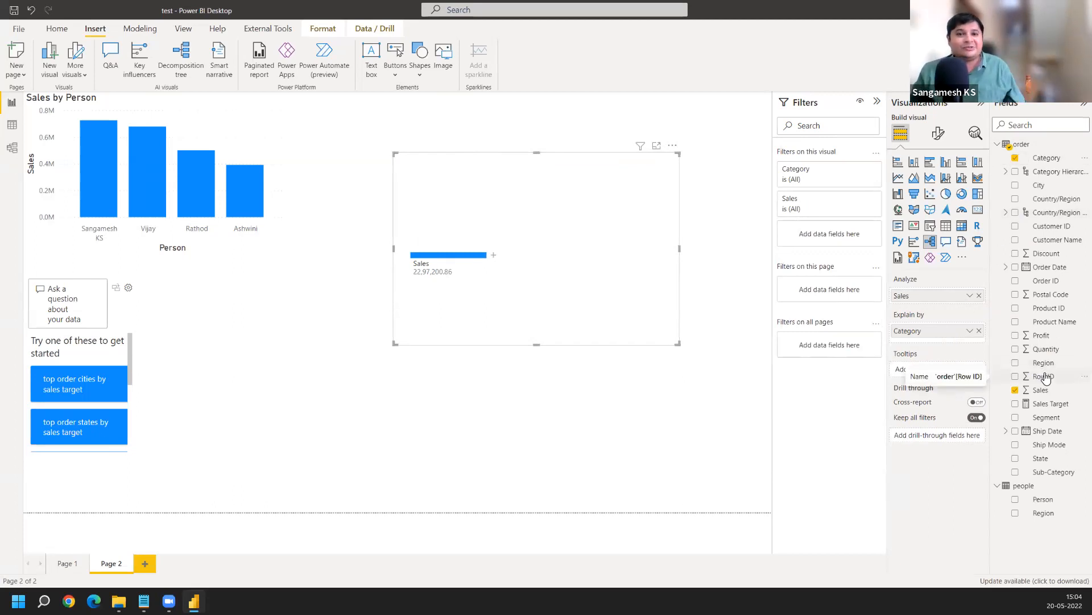
click(494, 256)
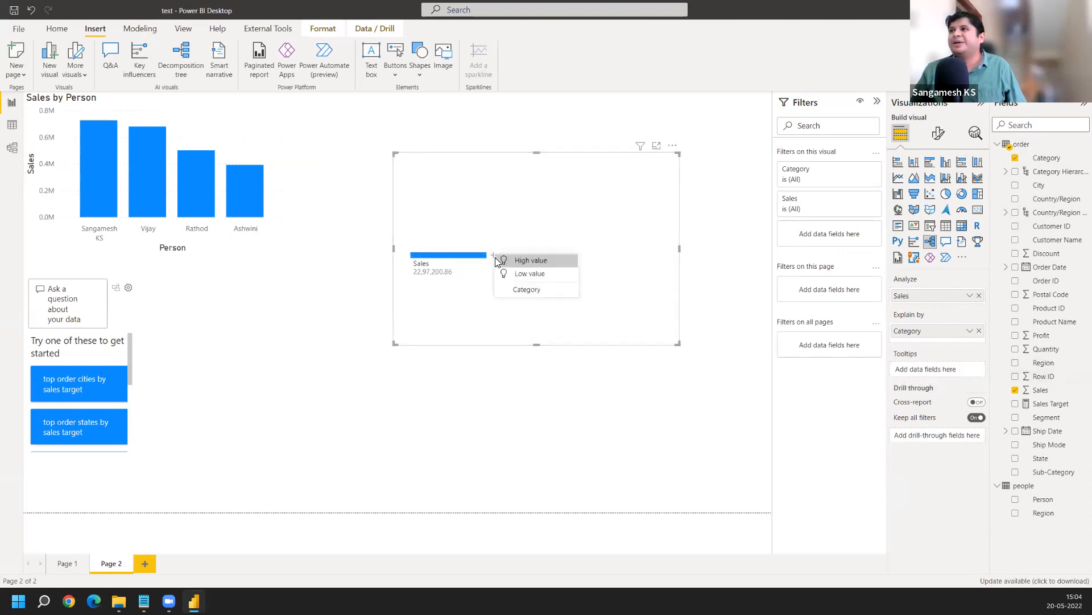
click(532, 262)
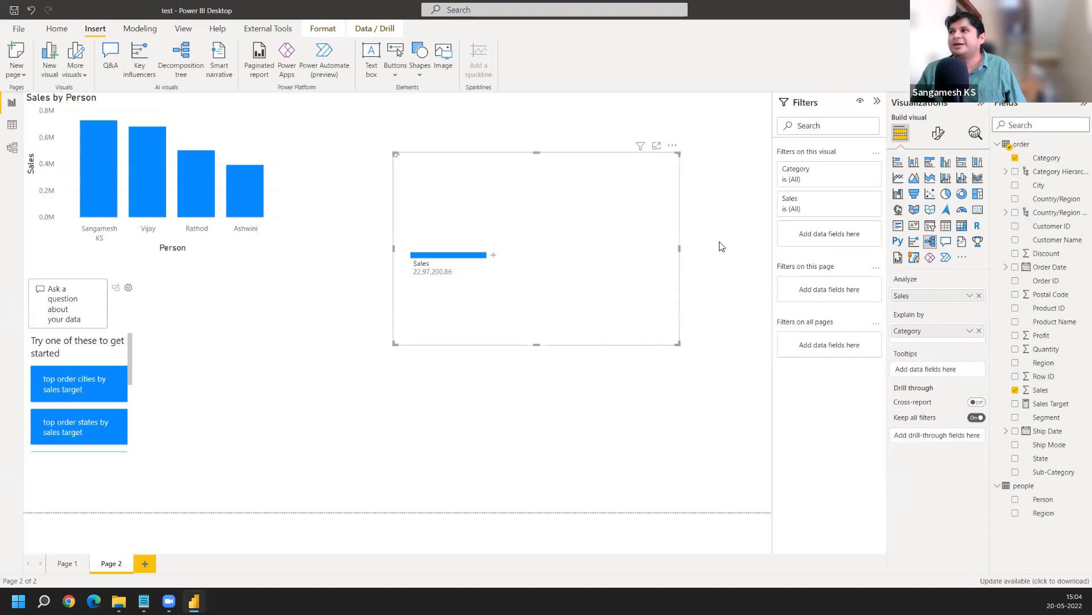
- Add Segment above Category in the tree's explaining fields and enlarge the visual in height and width
drag(537, 344, 540, 447)
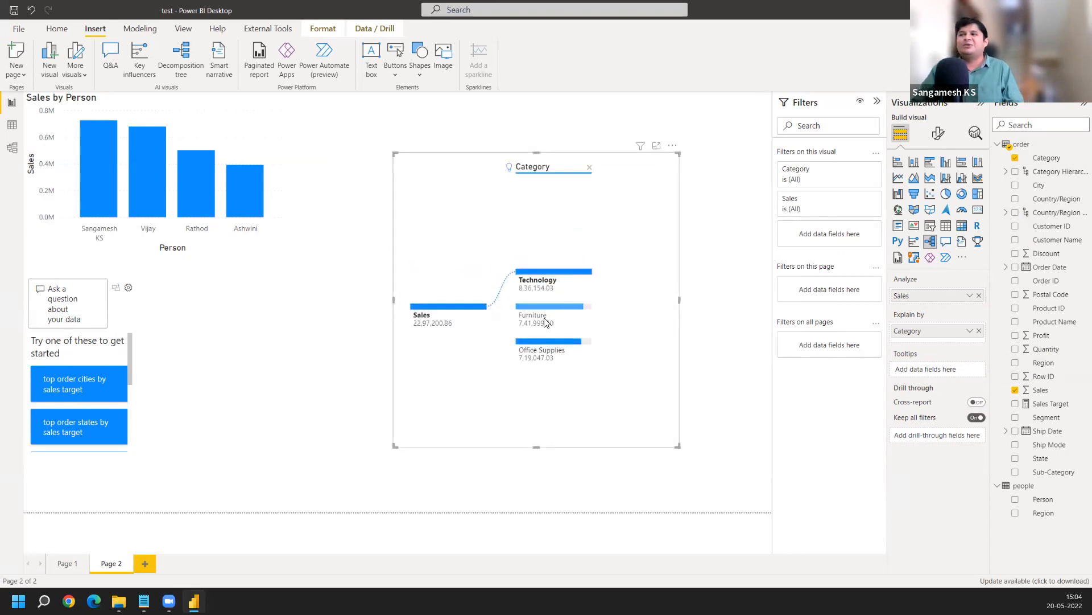
mouse_move(564, 282)
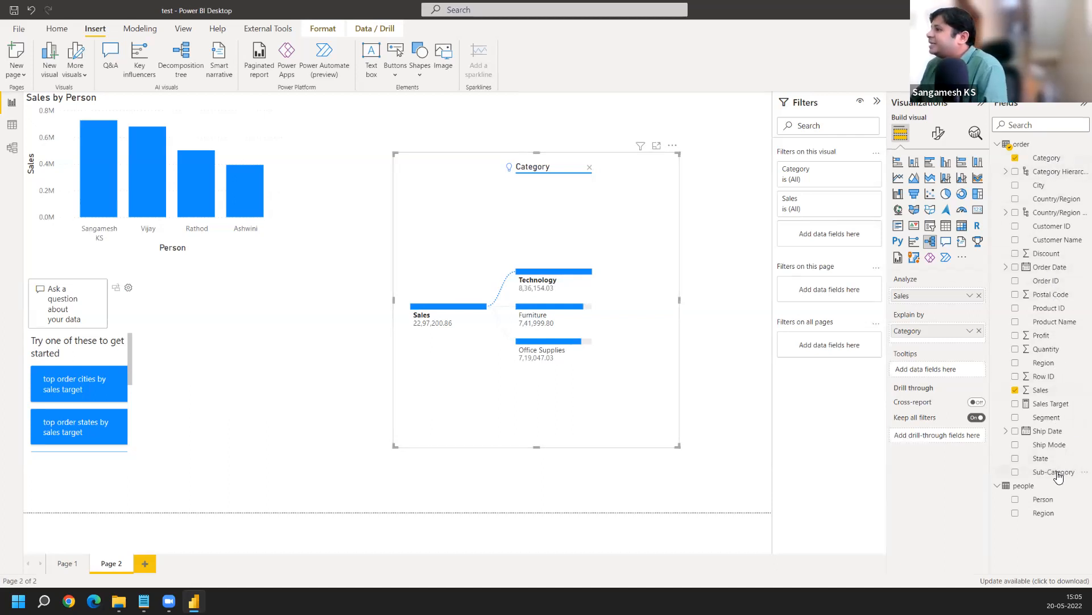
drag(1057, 420, 939, 329)
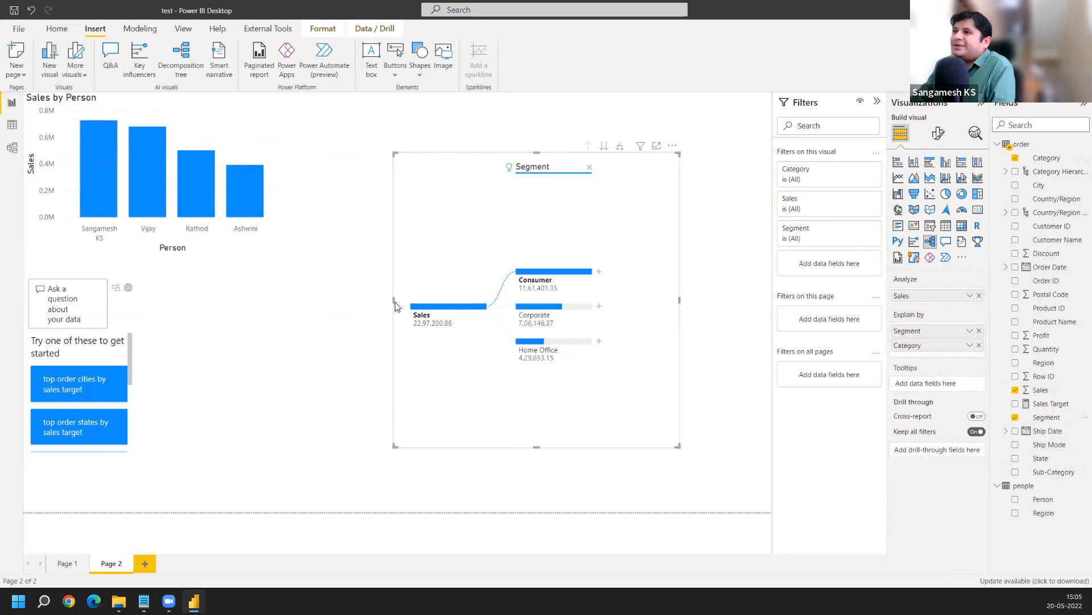
drag(390, 305, 225, 305)
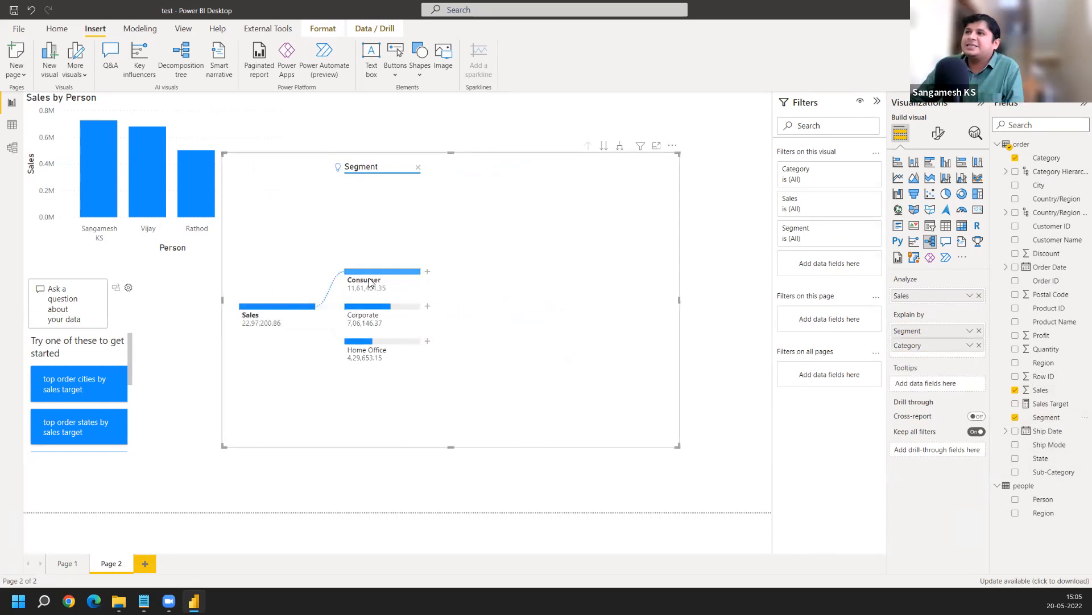
- Examine the segment nodes in the decomposition tree and expand Consumer by high value
mouse_move(369, 279)
mouse_move(365, 355)
click(428, 273)
click(464, 276)
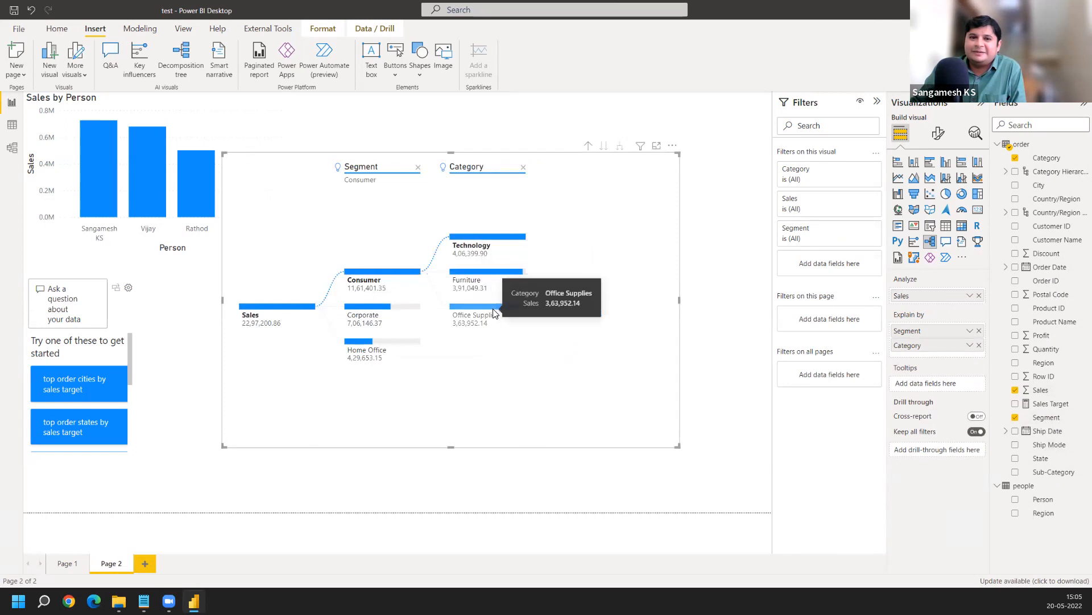
- Add Sub-Category as the last explaining field and expand the Furniture node by low value
drag(1043, 475, 934, 352)
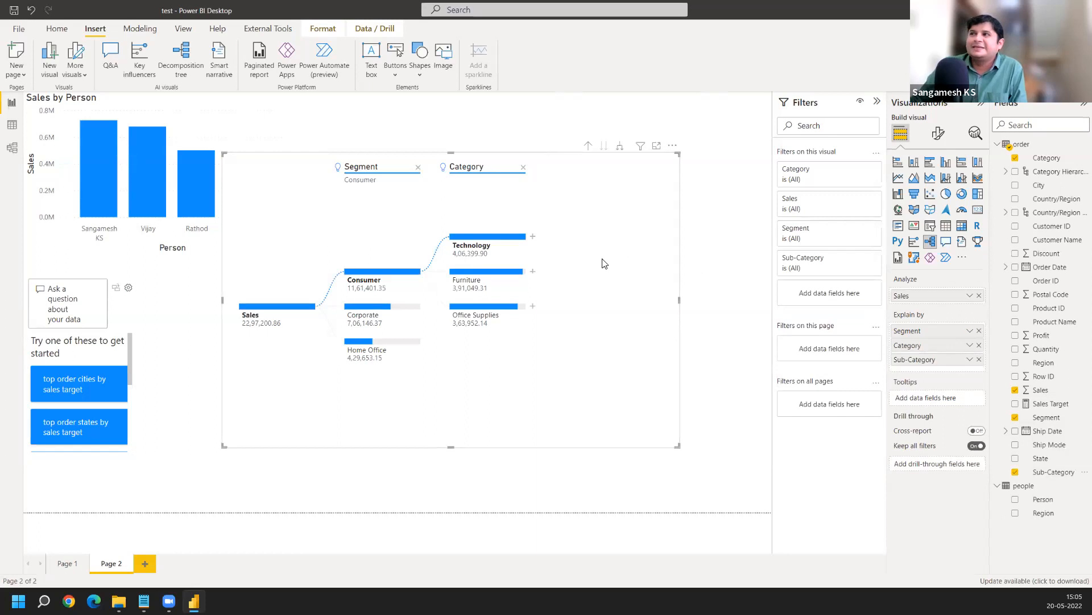
click(533, 273)
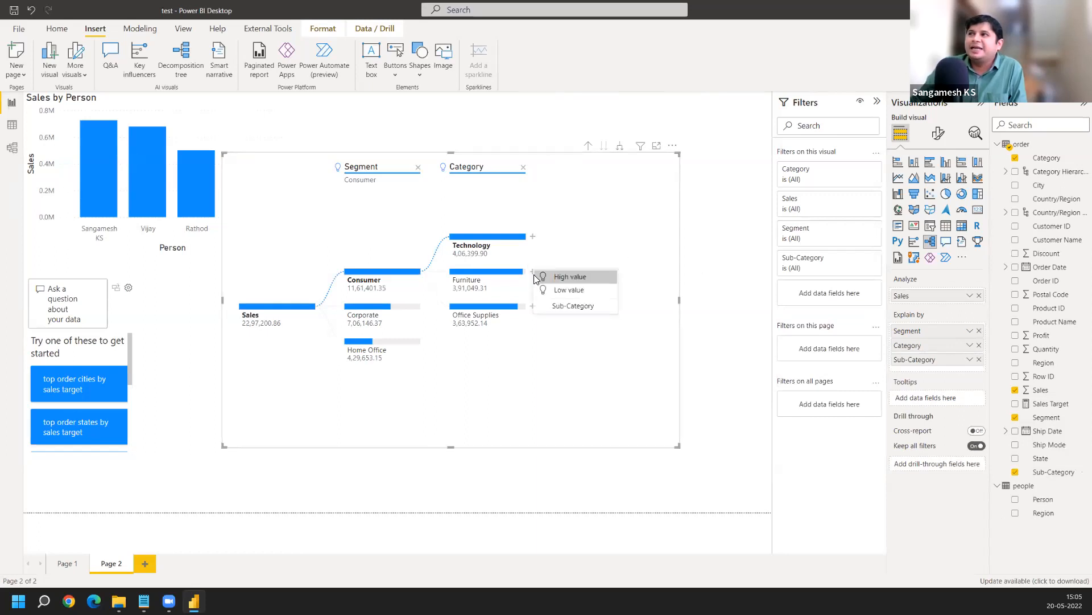
click(570, 289)
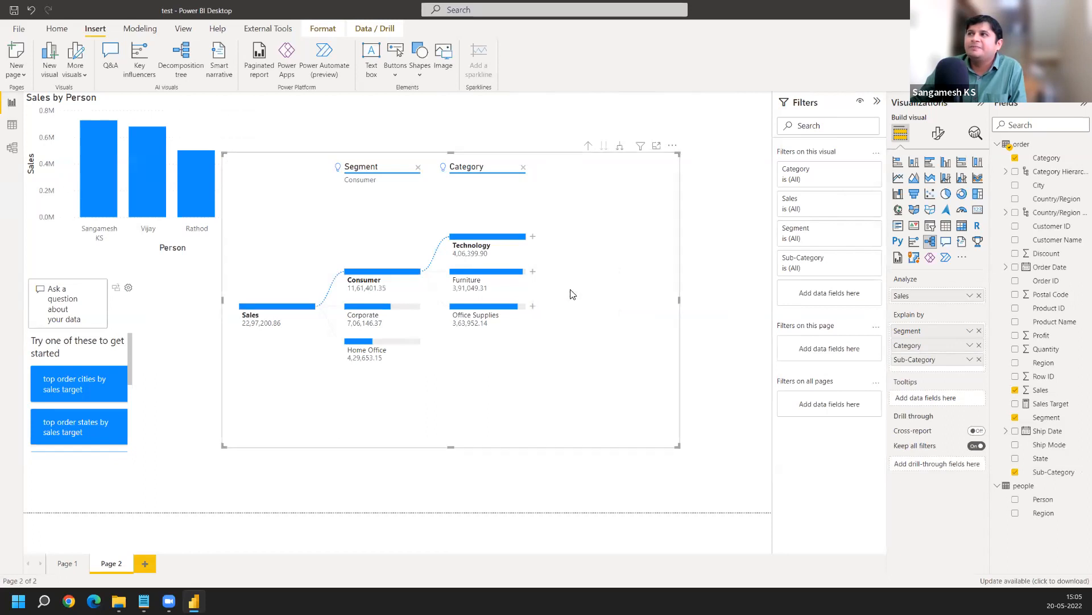
click(534, 273)
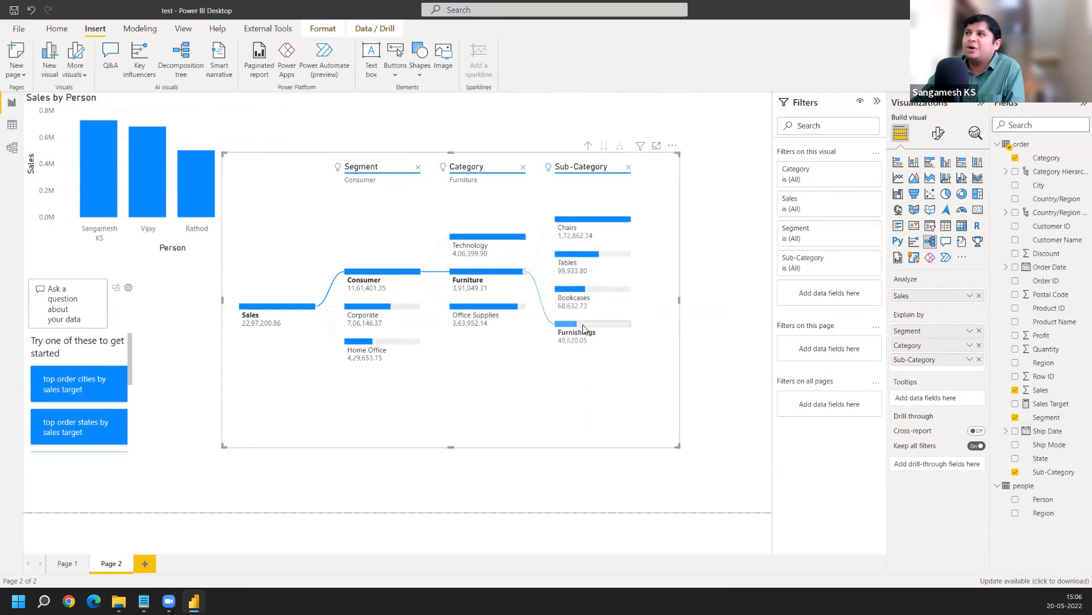
- Show the sub-categories of Office Supplies and look through the full list from Binders down to Fasteners
click(471, 319)
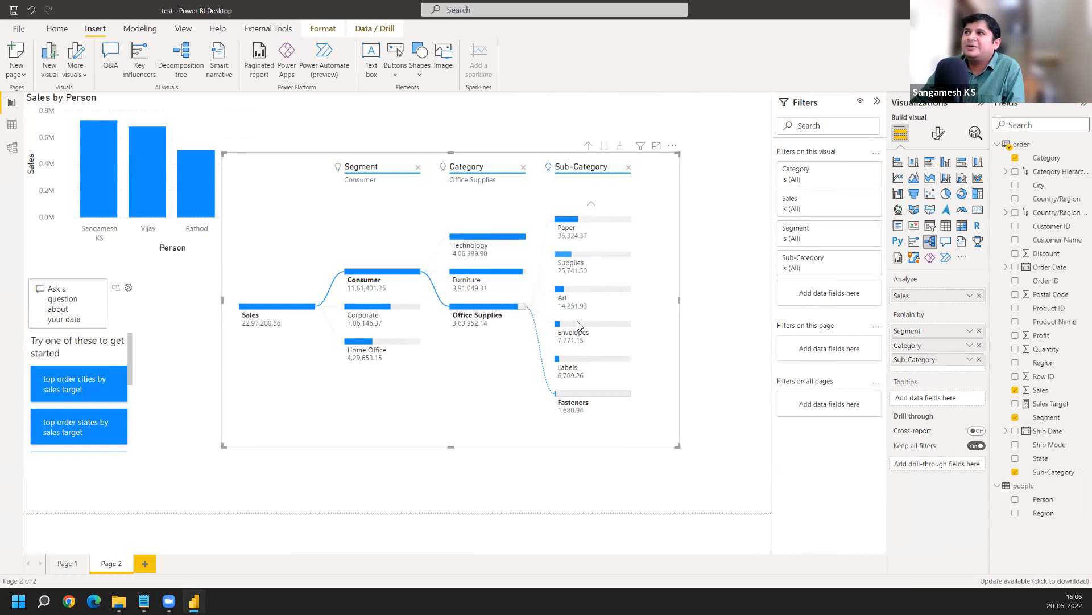
mouse_move(579, 324)
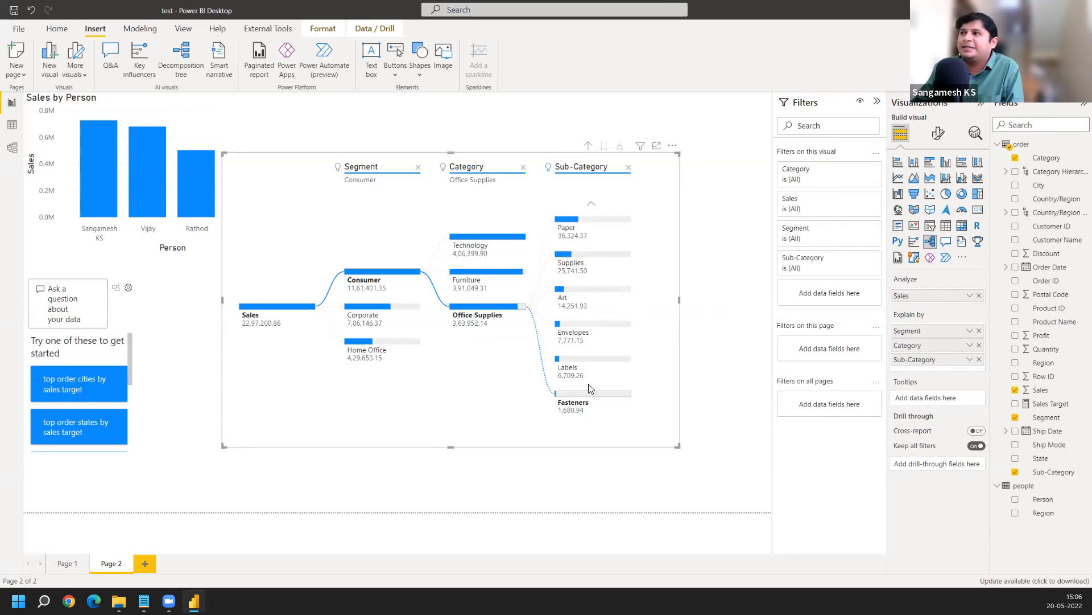
click(592, 206)
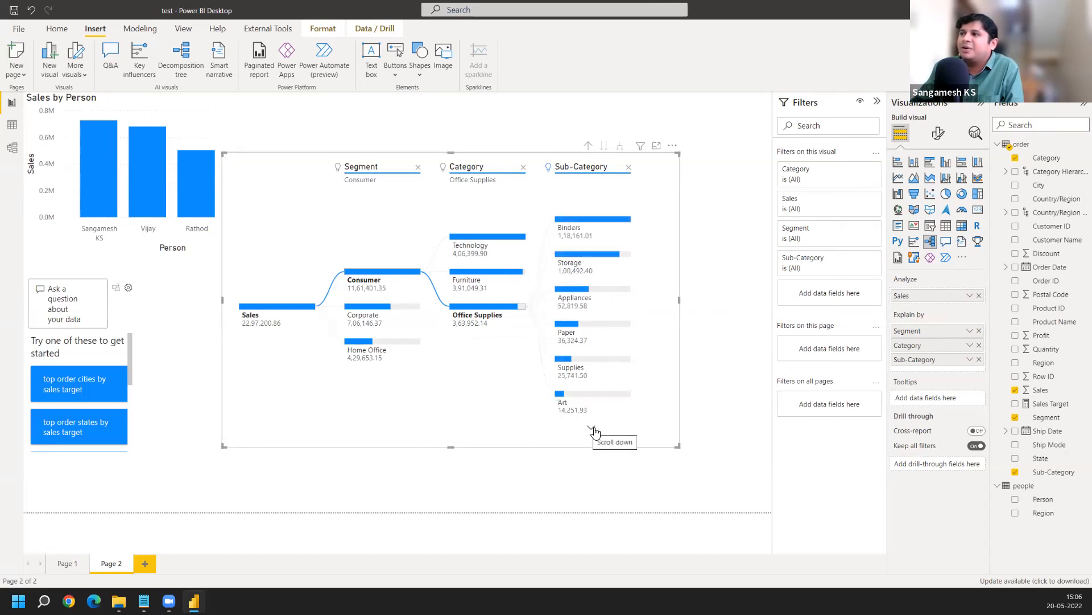
click(592, 429)
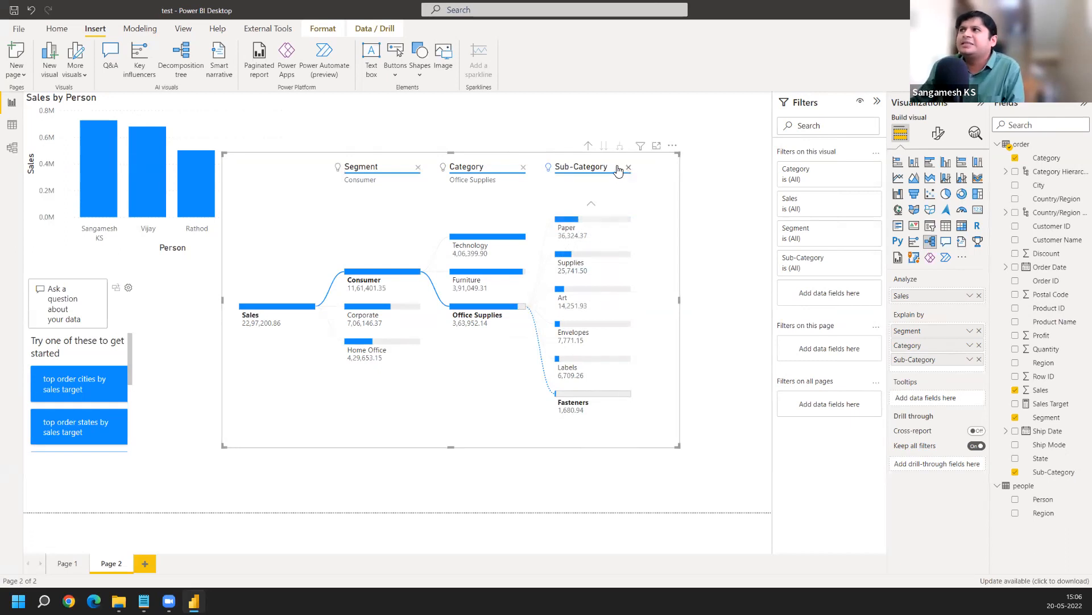
- Remove the expanded levels from the decomposition tree until only the Sales root is left
click(523, 167)
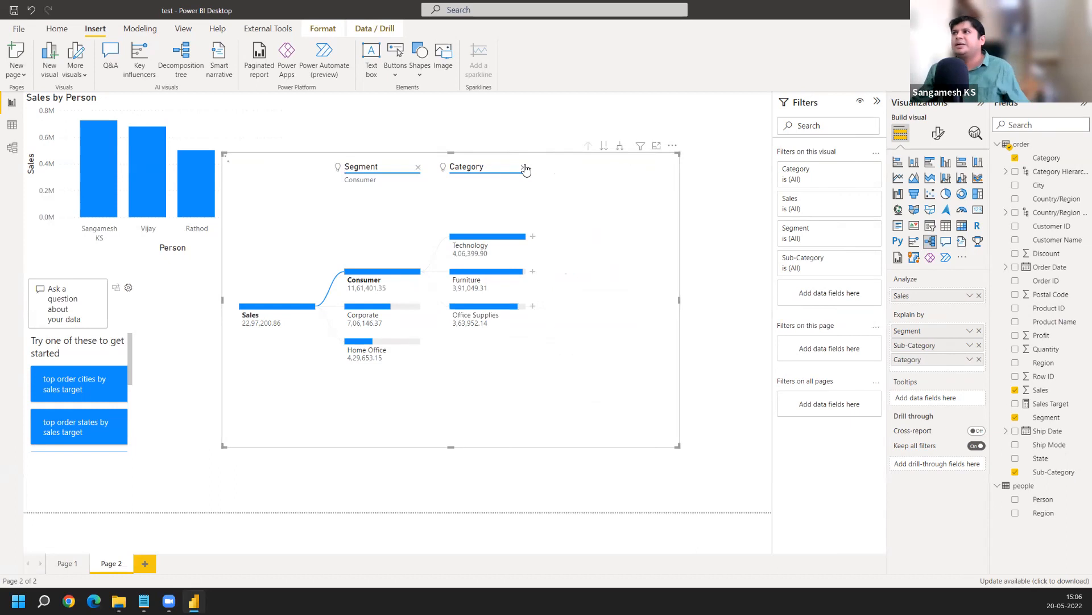
click(420, 168)
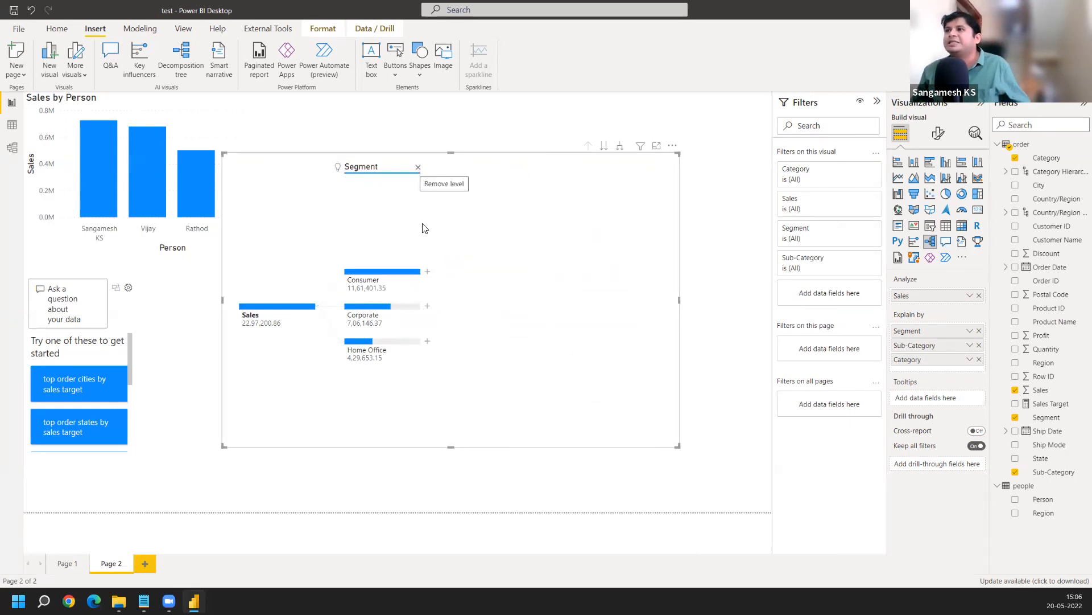
click(418, 169)
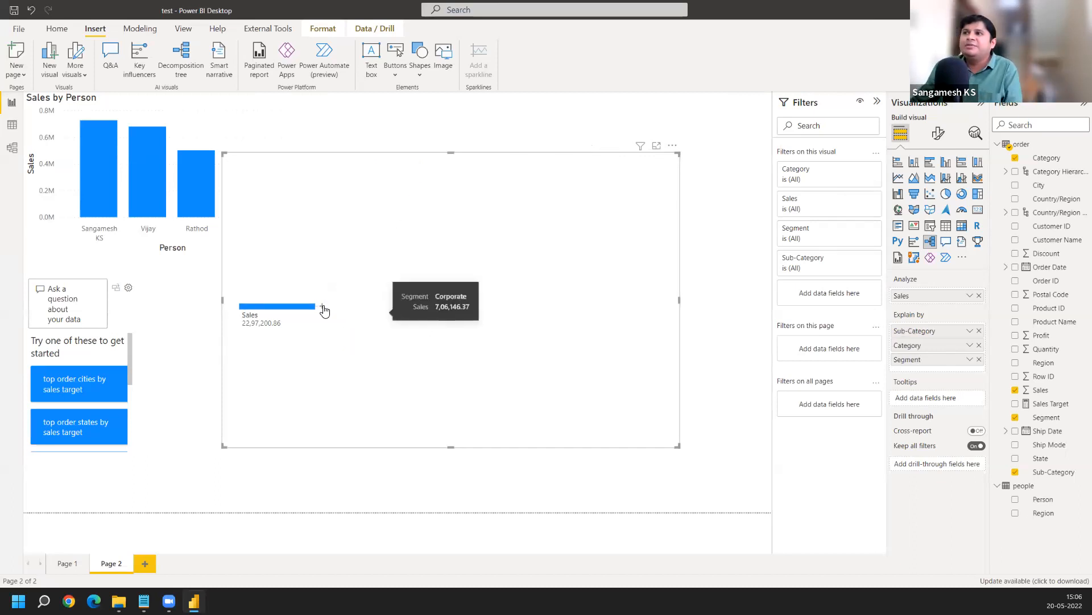
- Expand Sales by Sub-Category and split the Phones node by Segment
click(323, 308)
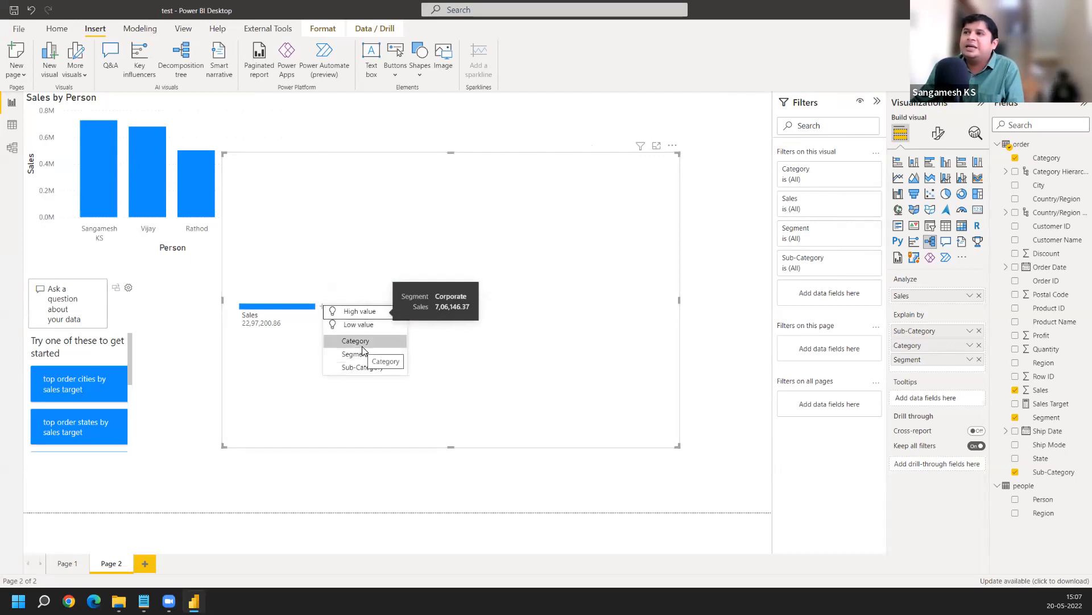
click(360, 368)
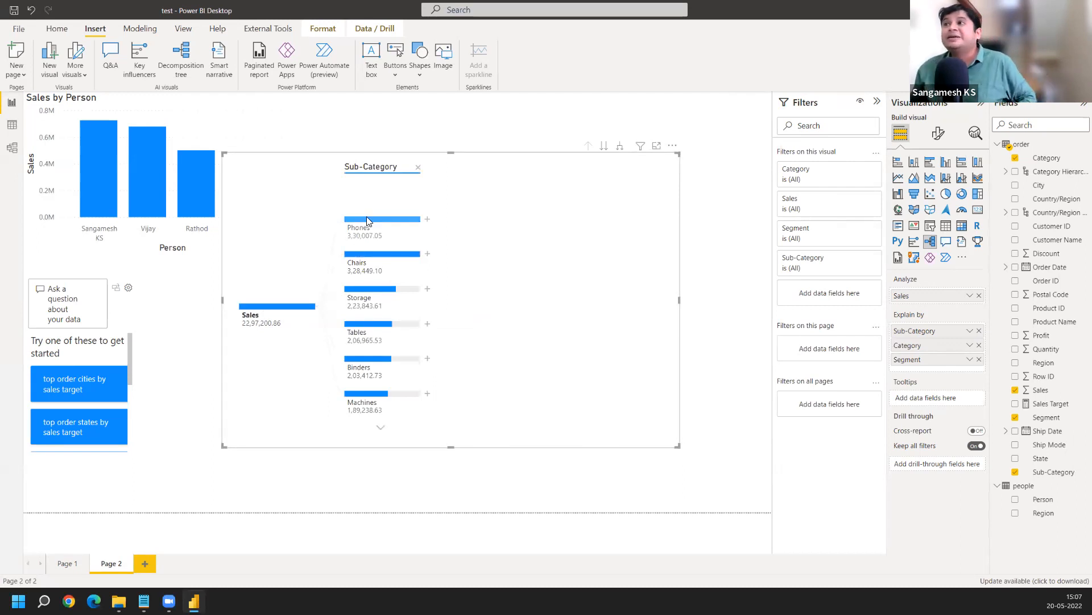
click(427, 220)
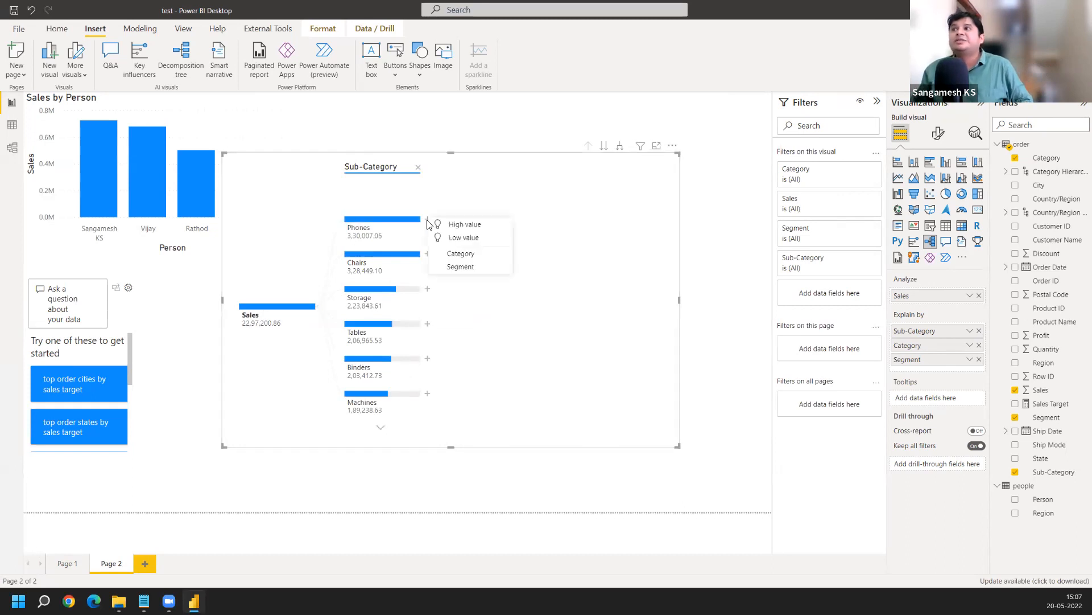
click(452, 269)
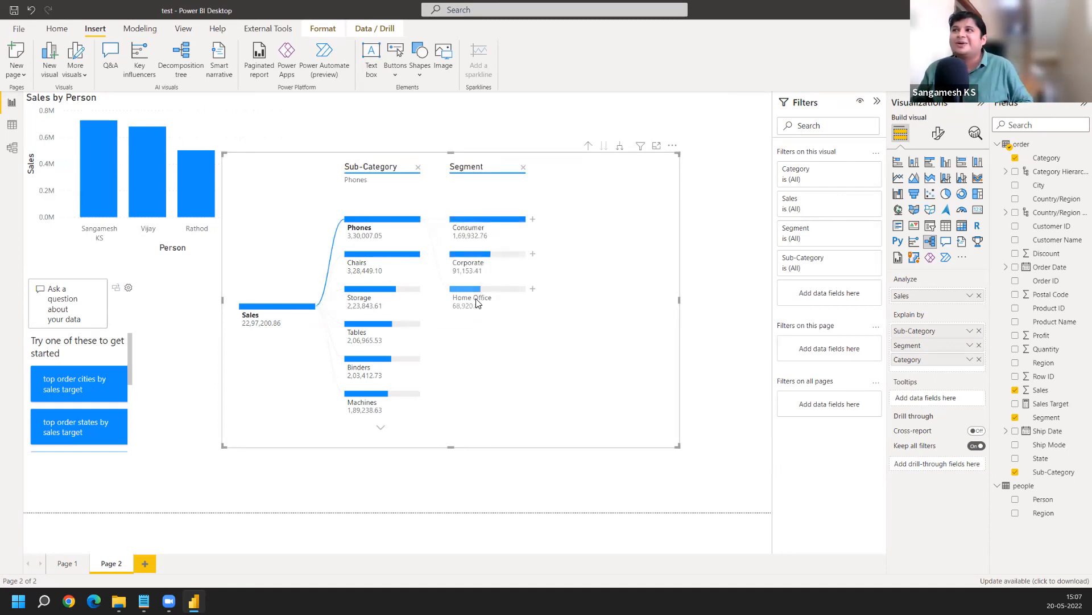
- Highlight the Consumer, Corporate and Home Office nodes of Phones in turn, and collapse the tree back to Sales
mouse_move(478, 303)
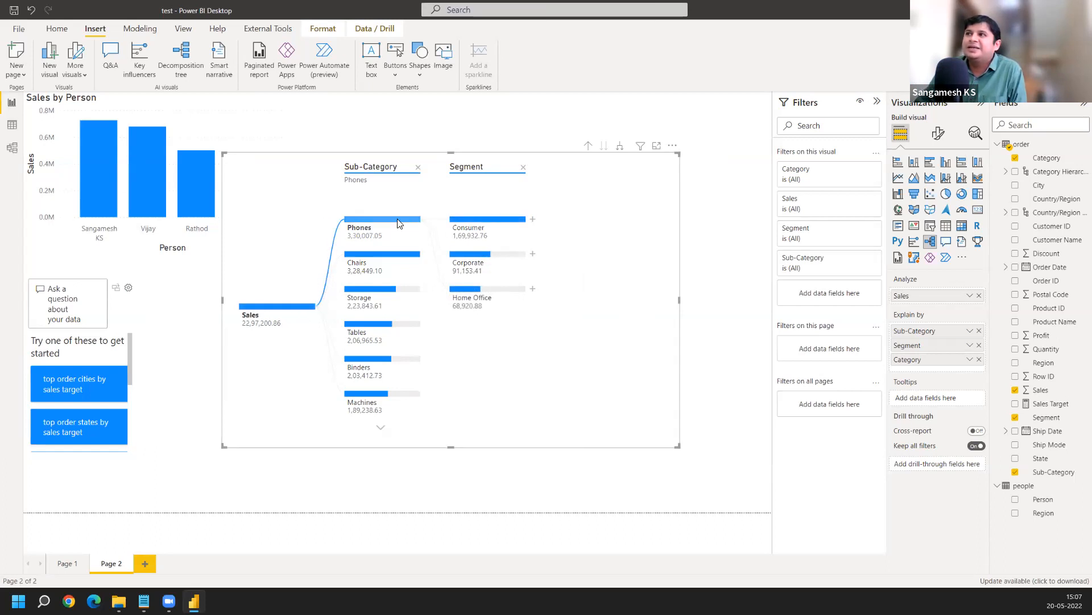
click(489, 225)
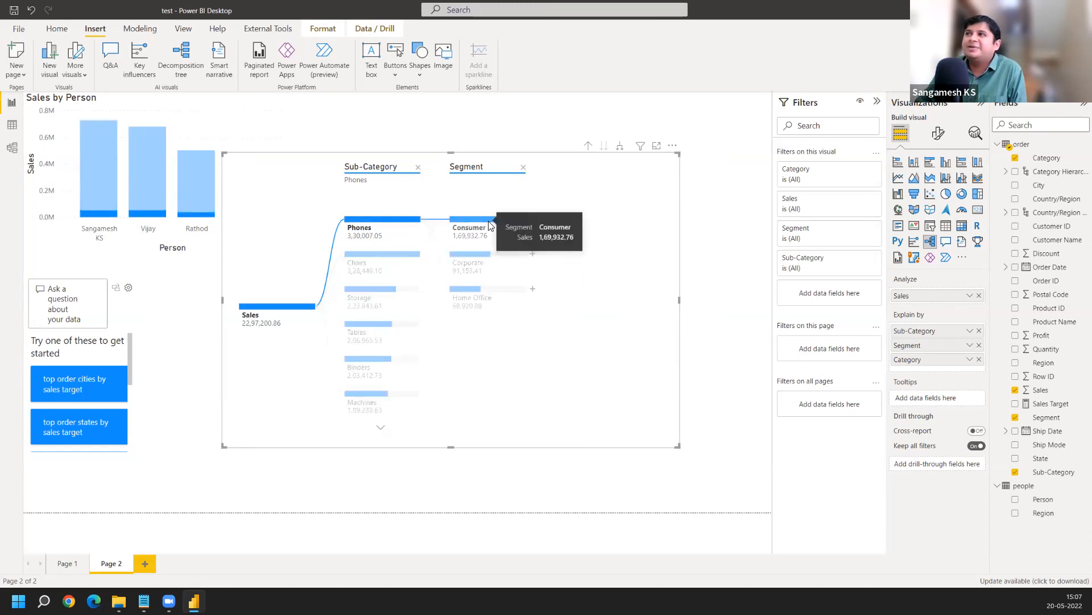
click(481, 255)
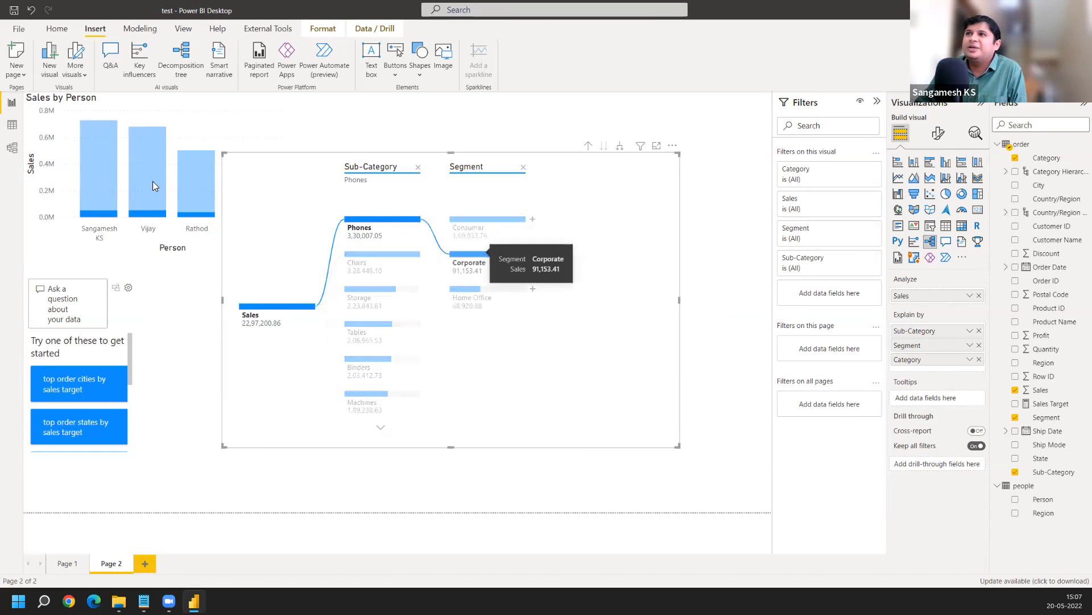
click(462, 291)
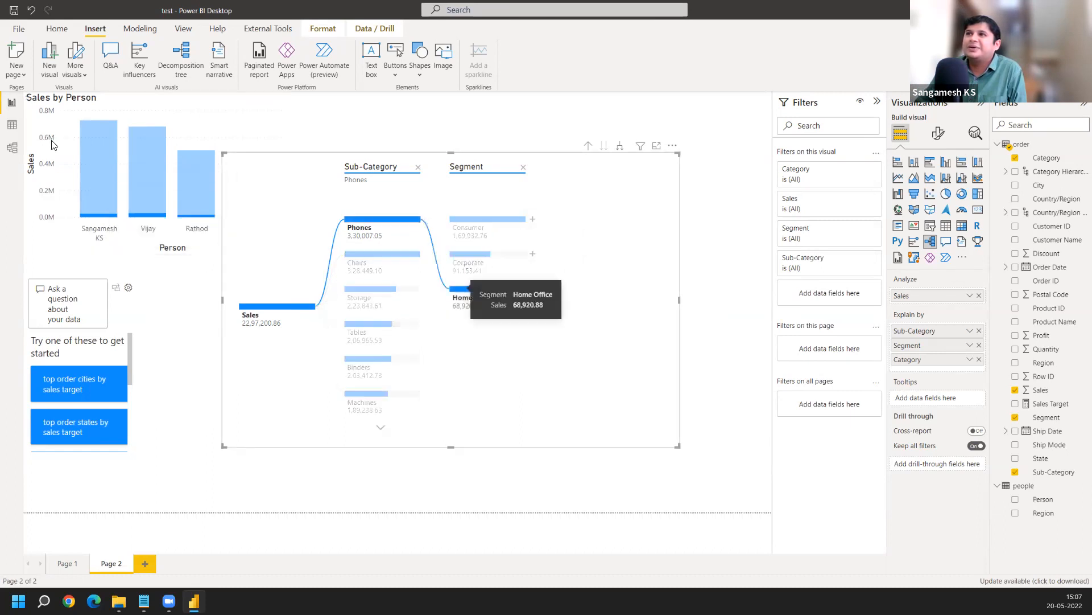
click(267, 316)
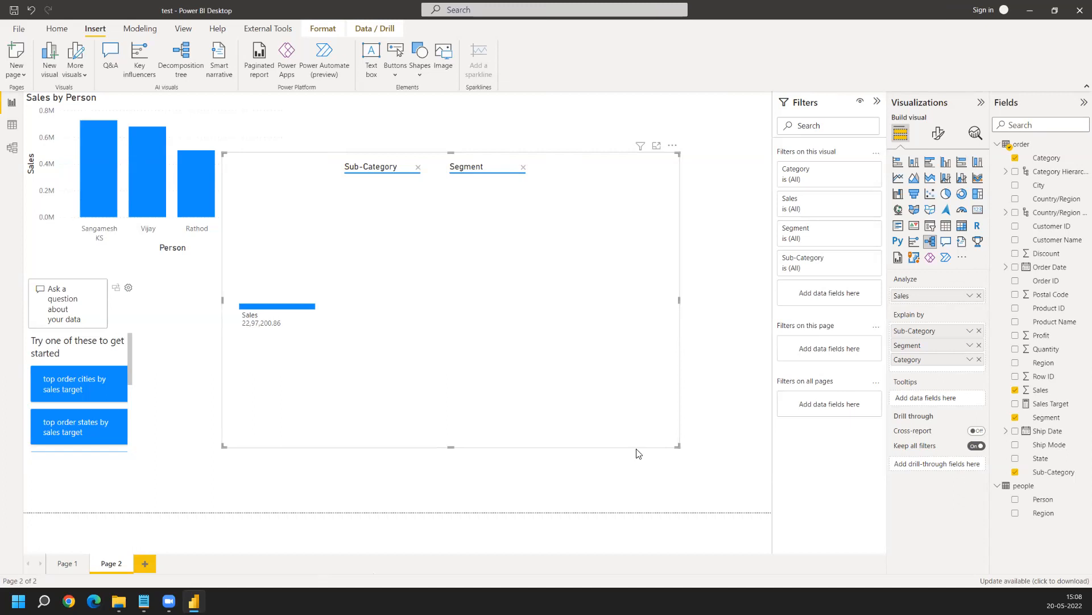
- Examine the decomposition tree's formatting options for data bars, analysis, tree and tree header, including the positive bar colour choices
click(939, 135)
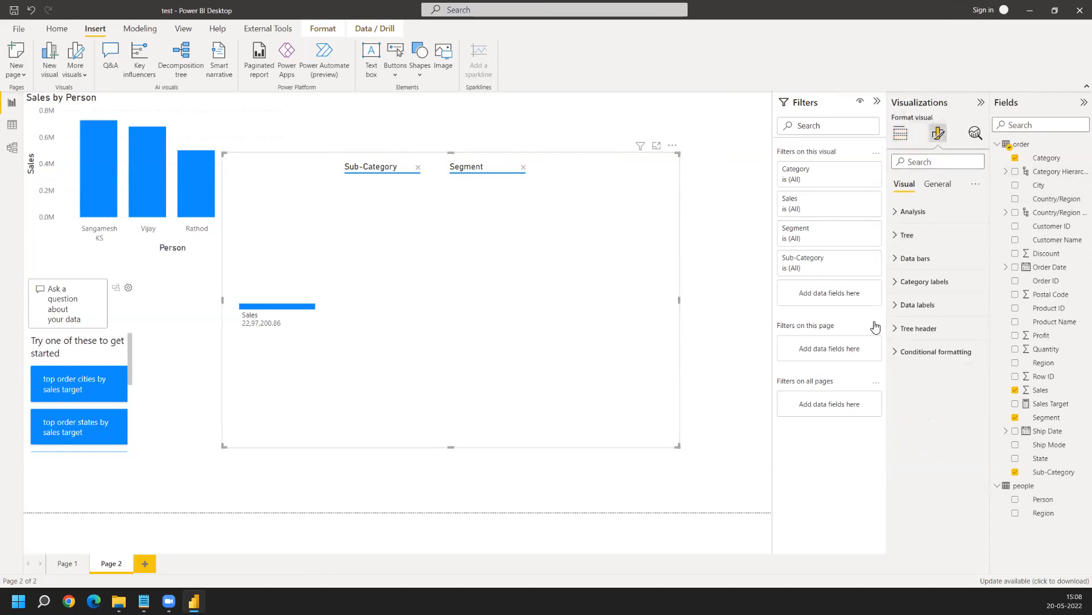
click(899, 259)
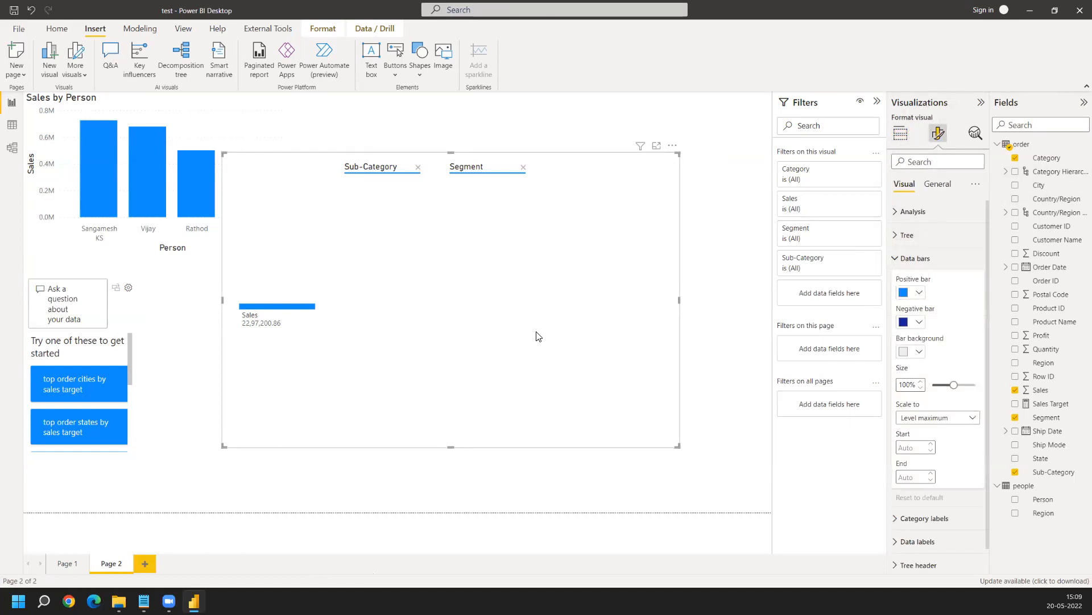
click(921, 293)
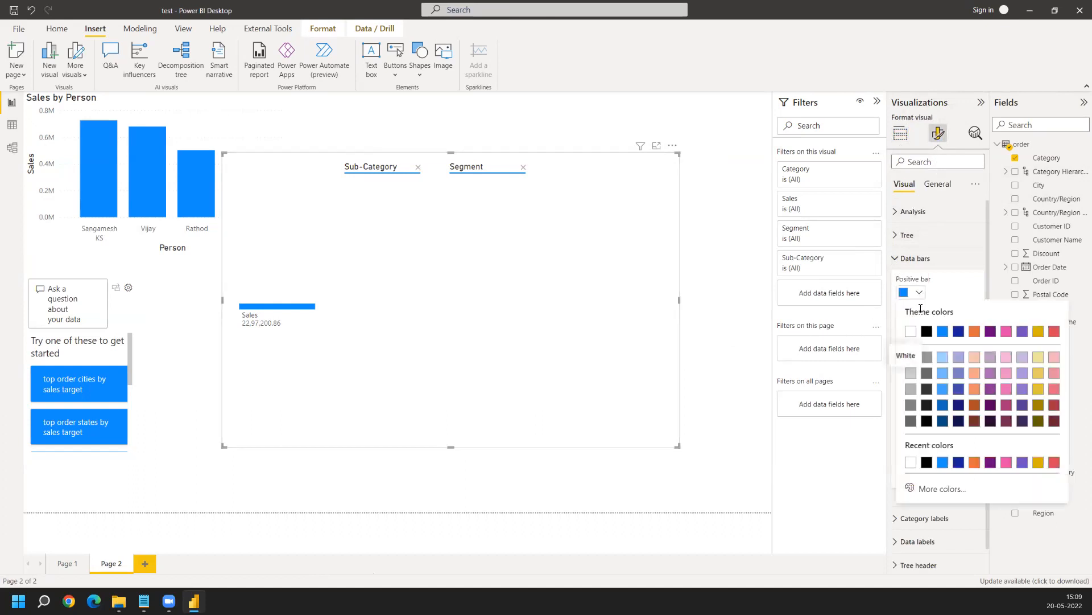
click(933, 291)
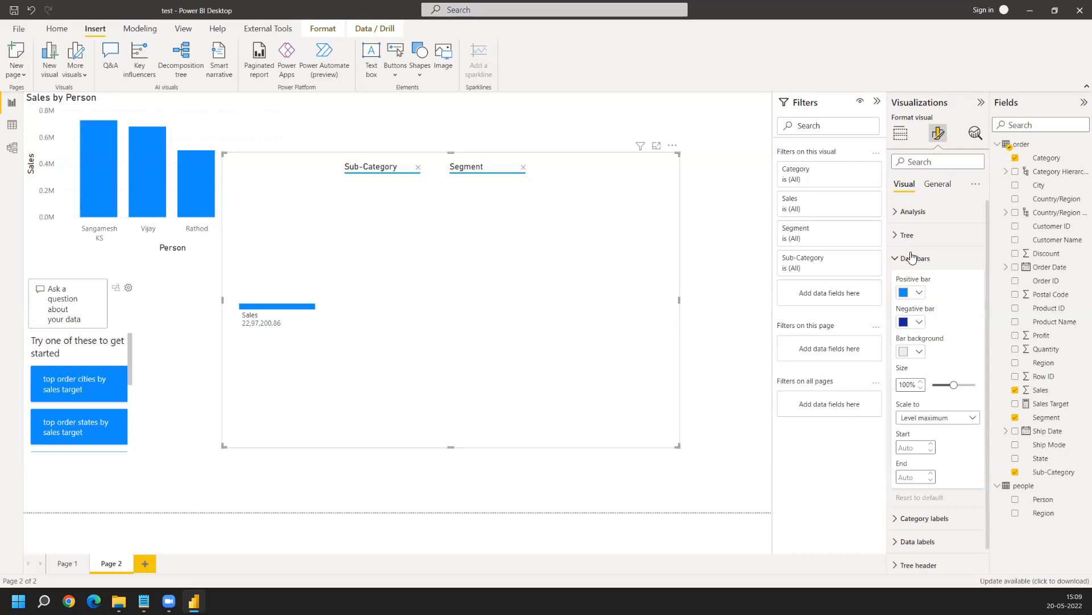
click(899, 219)
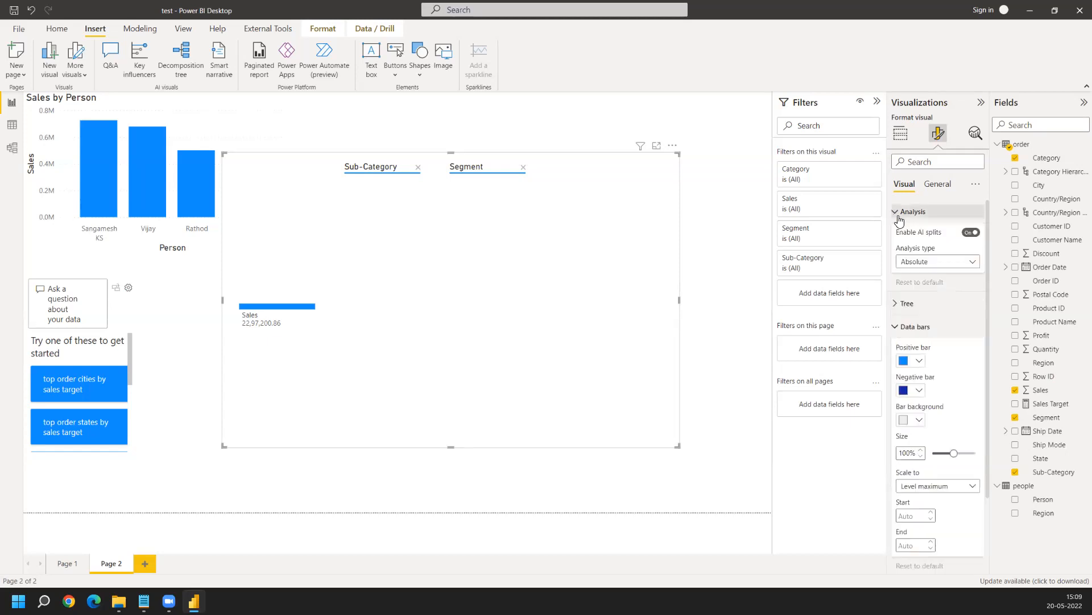
click(900, 219)
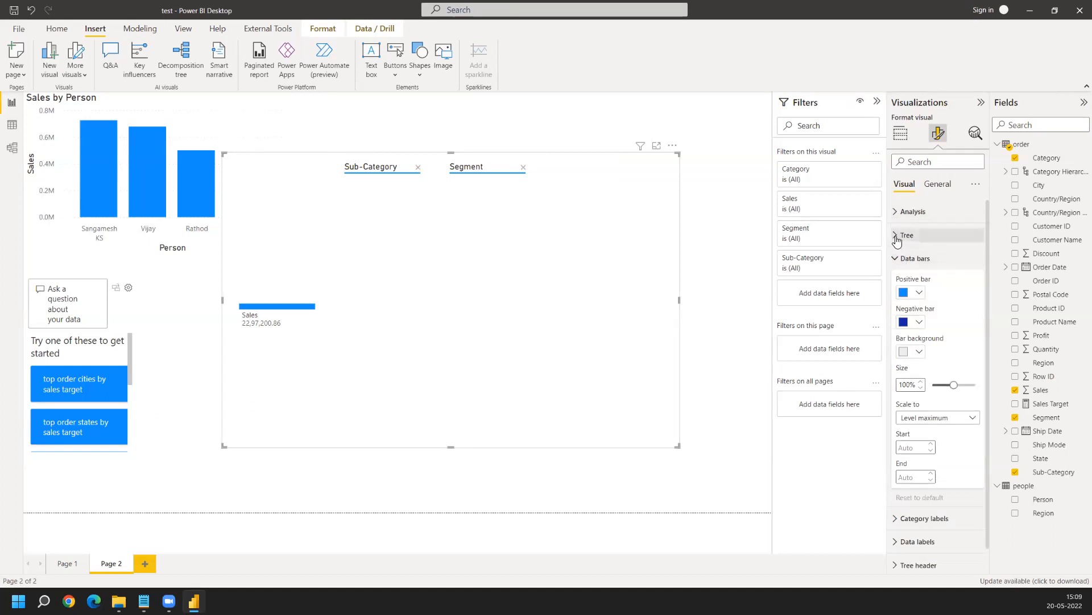
click(896, 238)
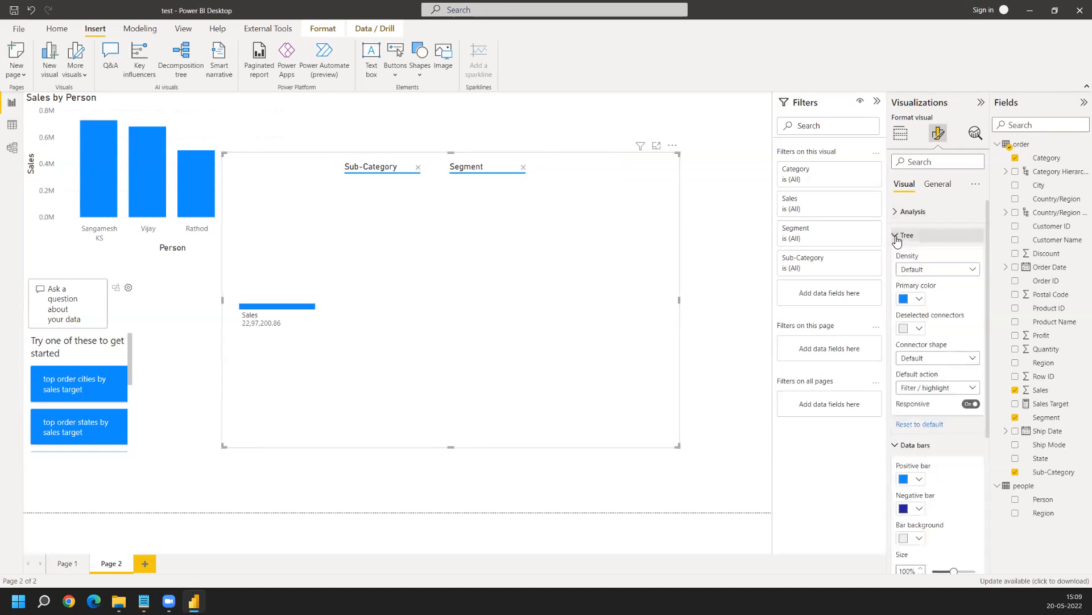
click(897, 236)
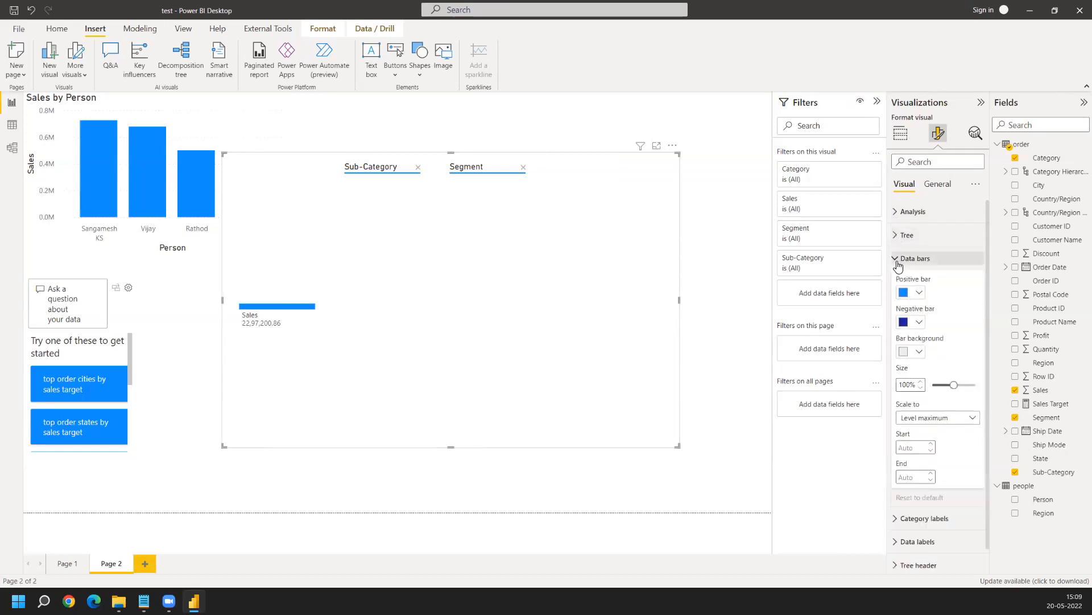
click(897, 264)
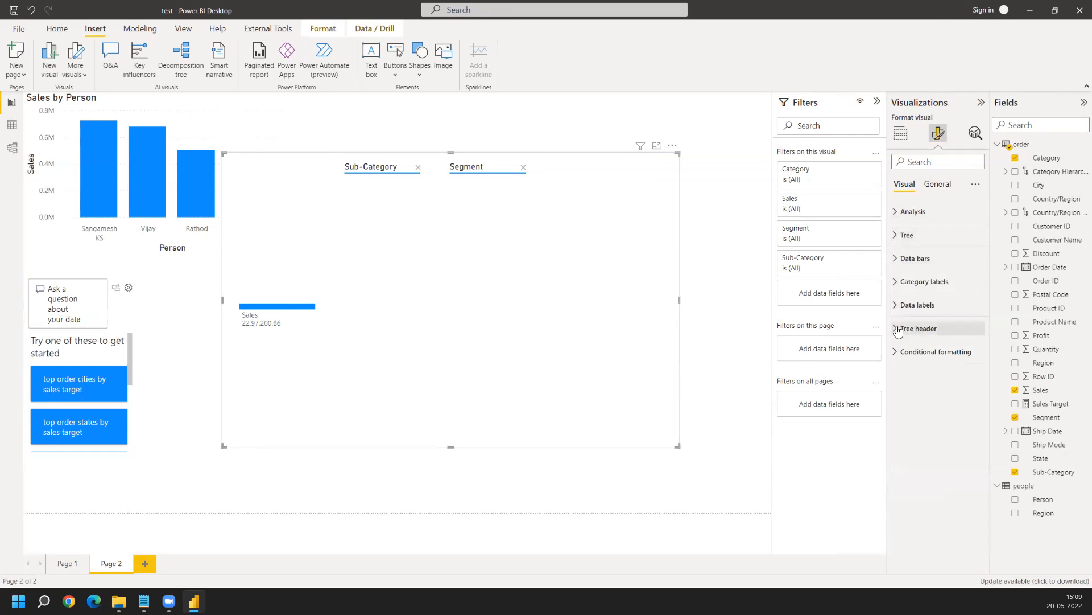
click(898, 330)
click(898, 330)
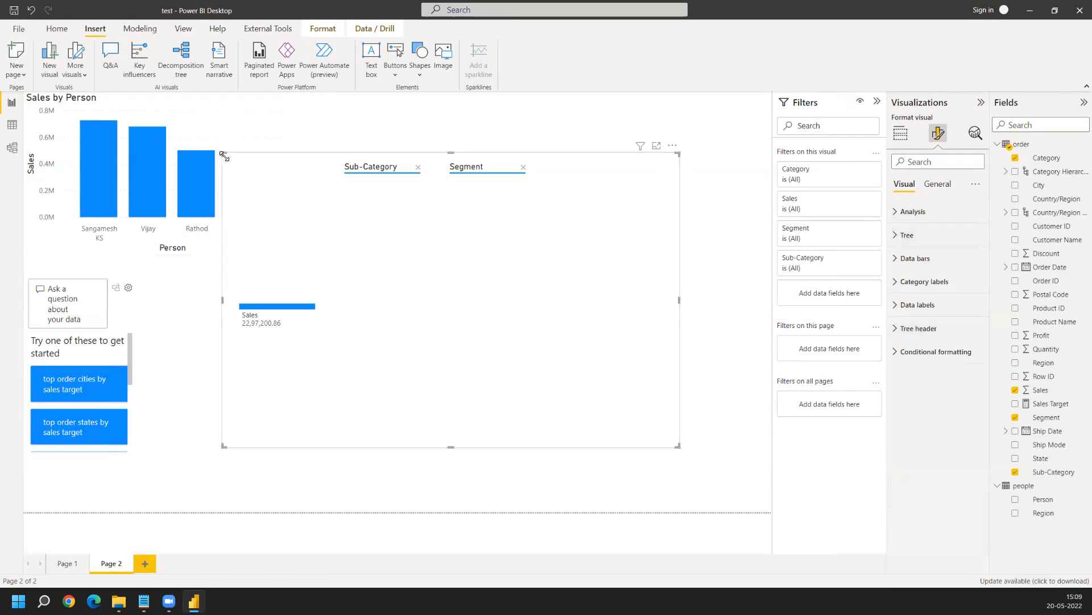
- Shrink the decomposition tree and reposition it nearer the Q&A visual, adding a Smart narrative to the page
drag(252, 172, 349, 249)
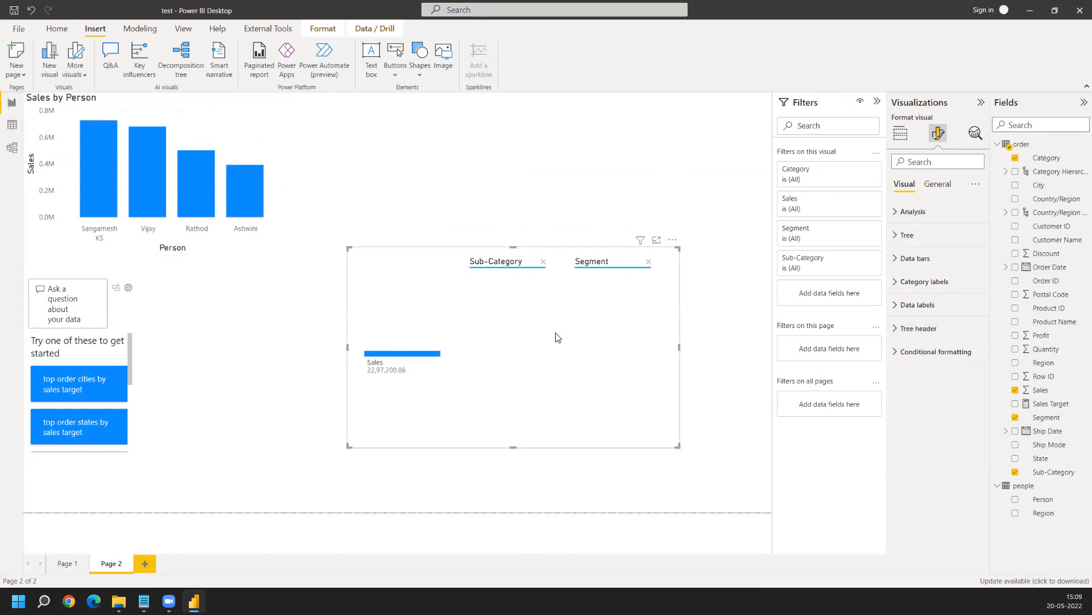
click(224, 61)
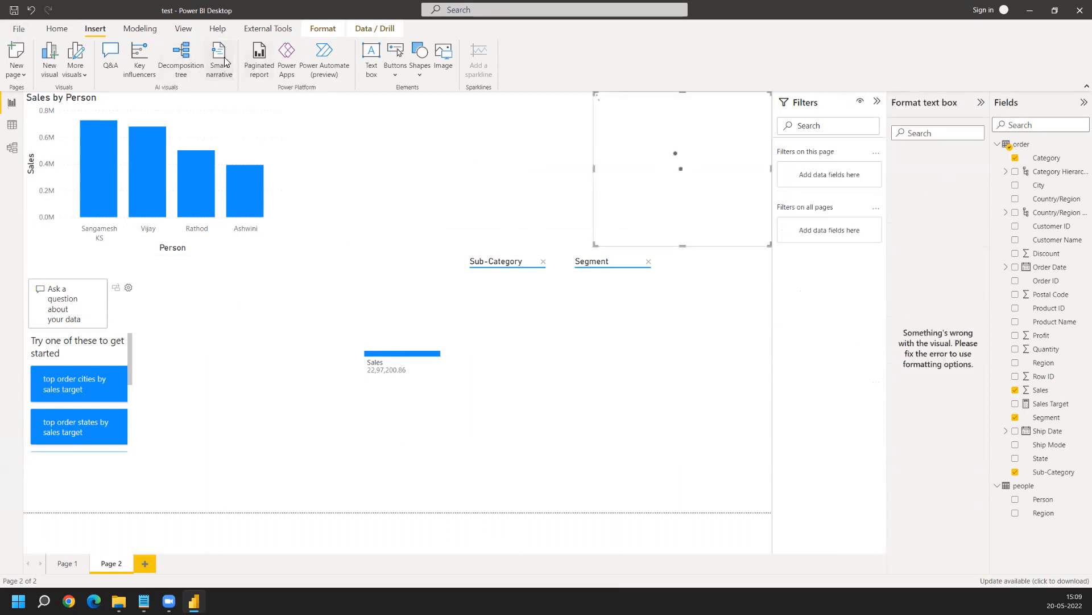
click(424, 302)
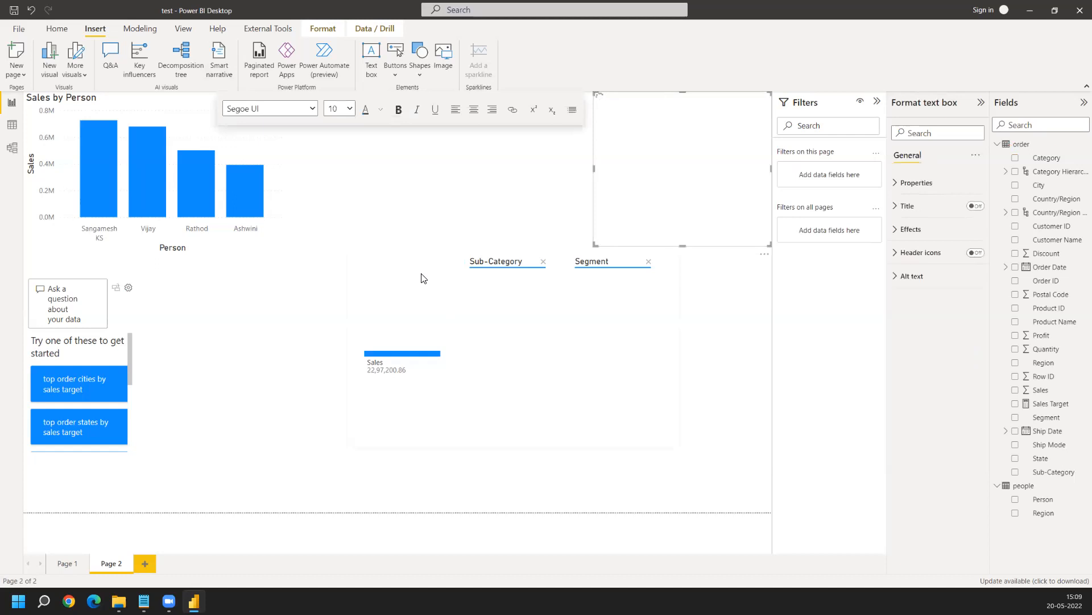
drag(422, 278, 323, 321)
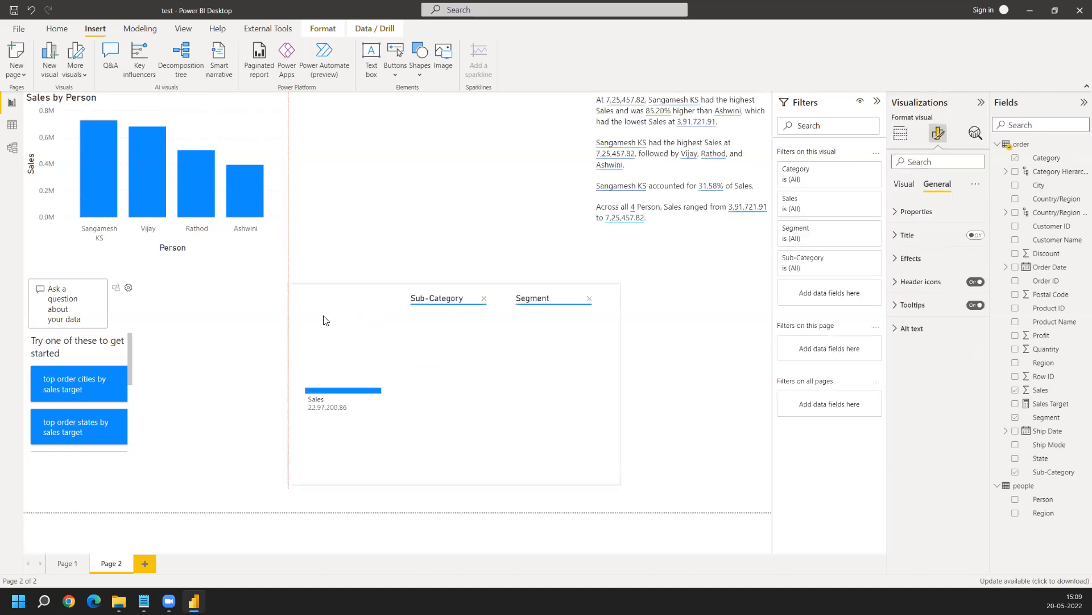
- Enlarge the Smart narrative box and highlight its whole text, followed by only its first paragraph
click(597, 240)
drag(596, 241, 547, 266)
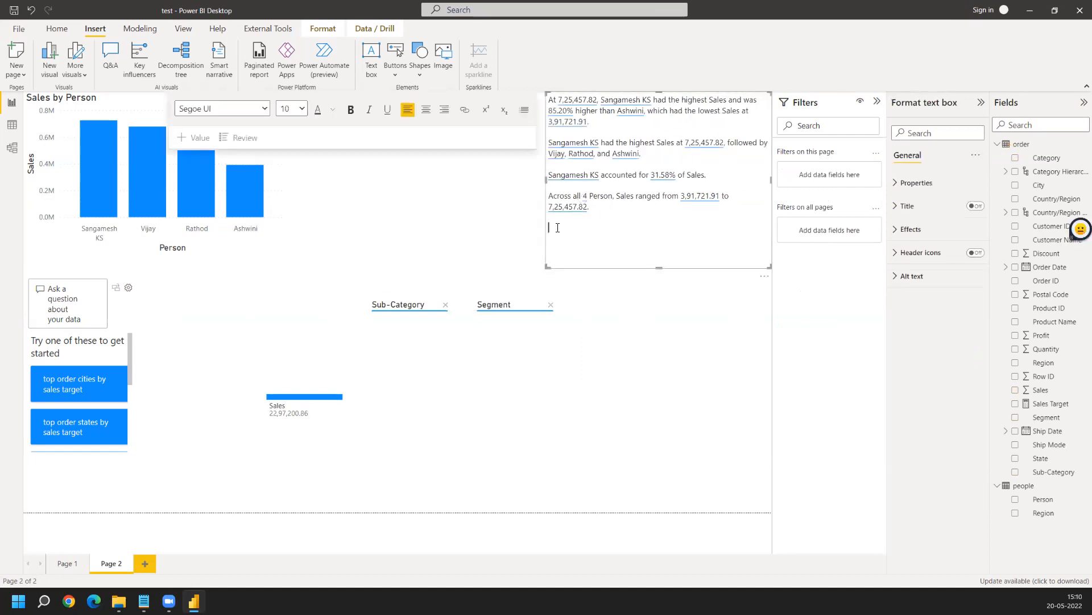
key(ctrl+a)
drag(556, 223, 530, 82)
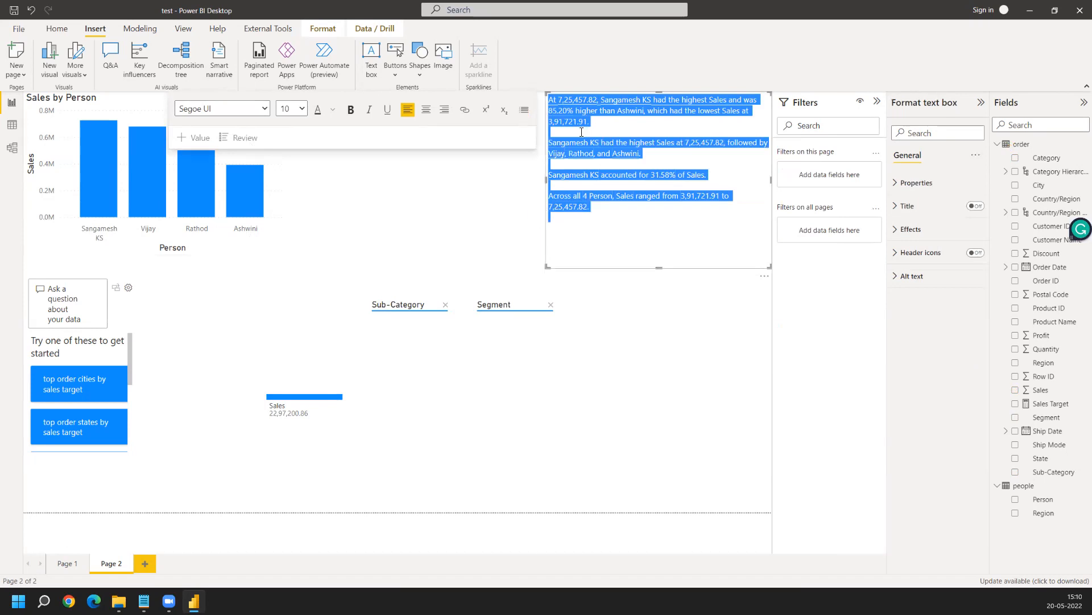
click(616, 116)
drag(590, 121, 539, 103)
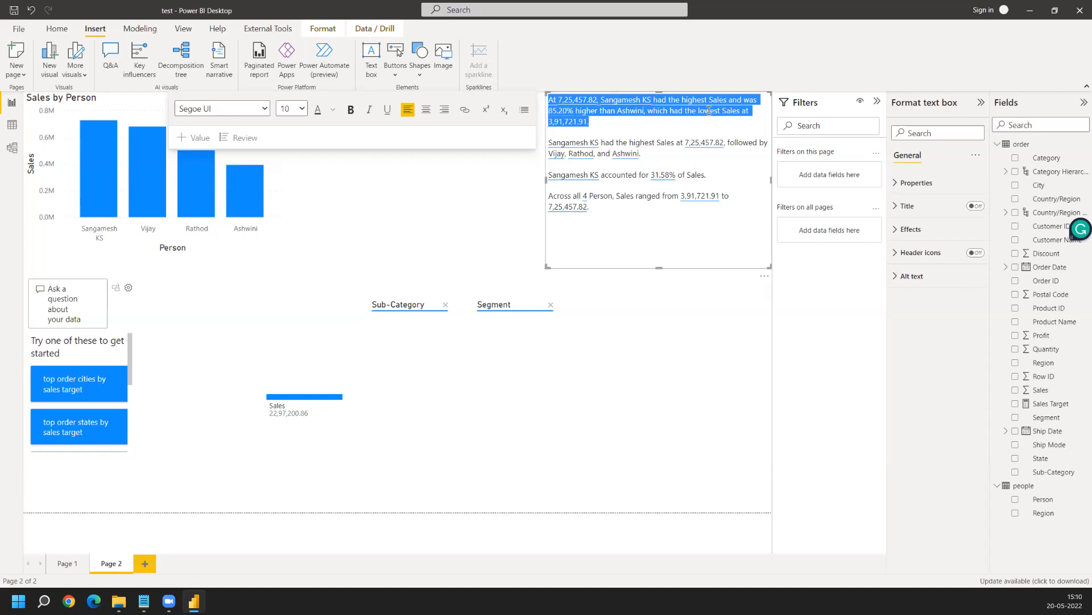
- Remove the Smart narrative from Page 2
click(764, 278)
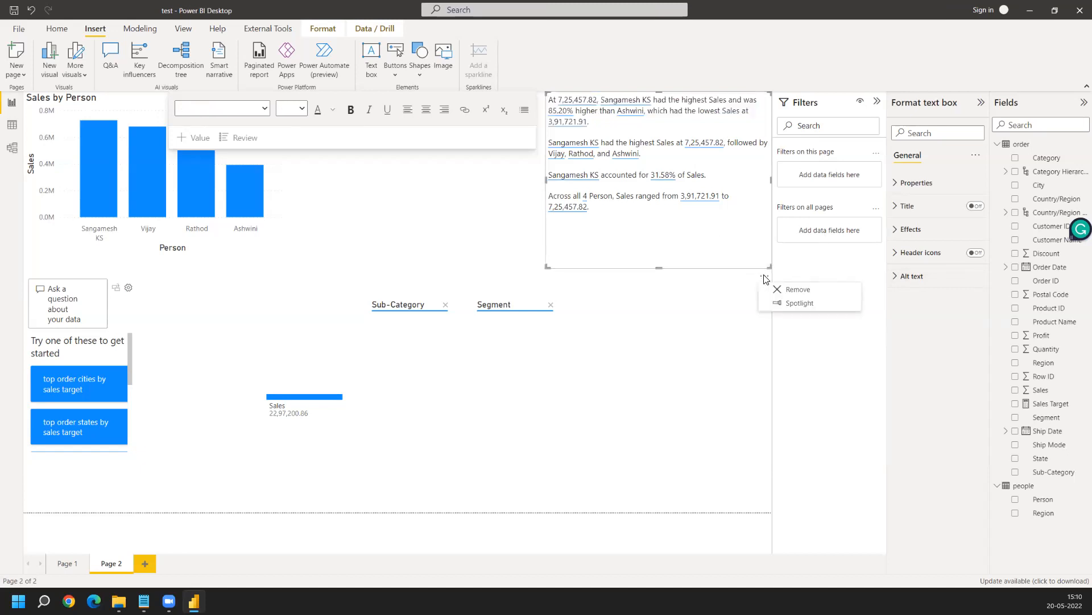
click(789, 291)
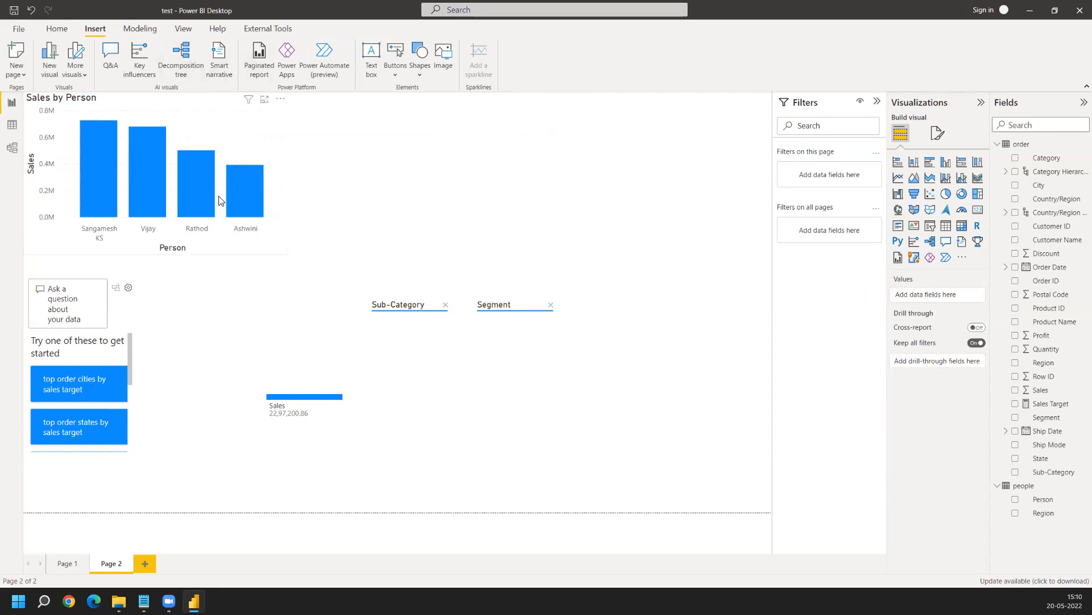
- Insert a Smart narrative with the Sales by Person chart selected, and remove it again
click(233, 98)
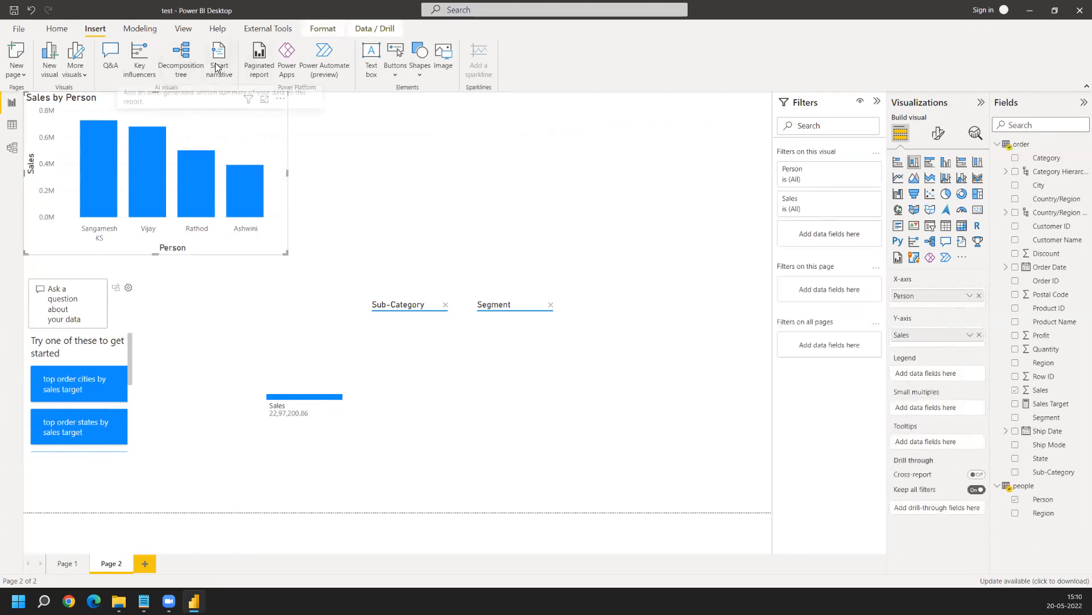
click(217, 67)
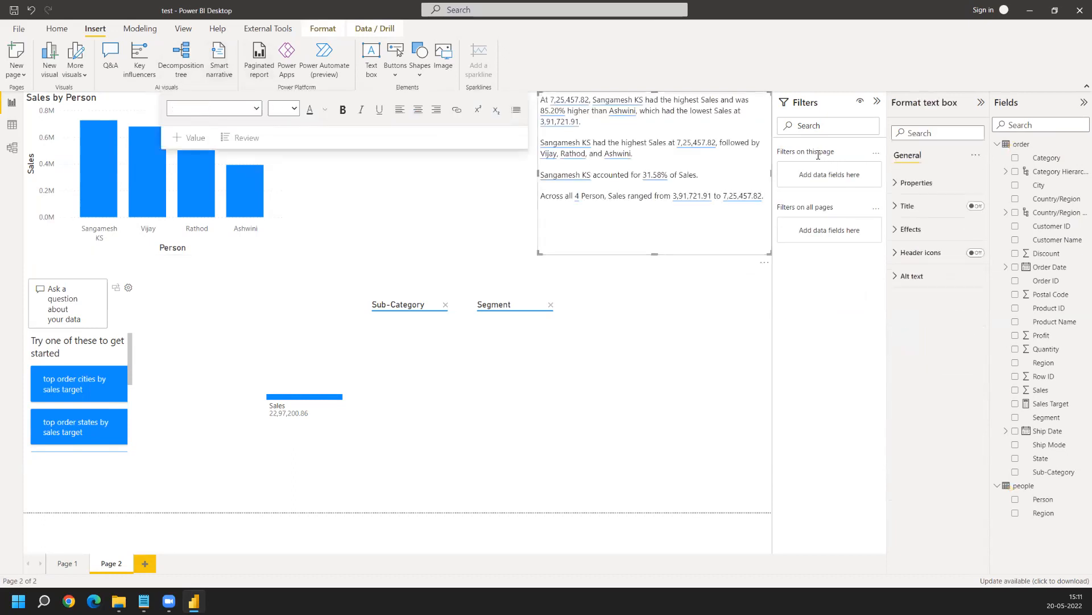
click(765, 263)
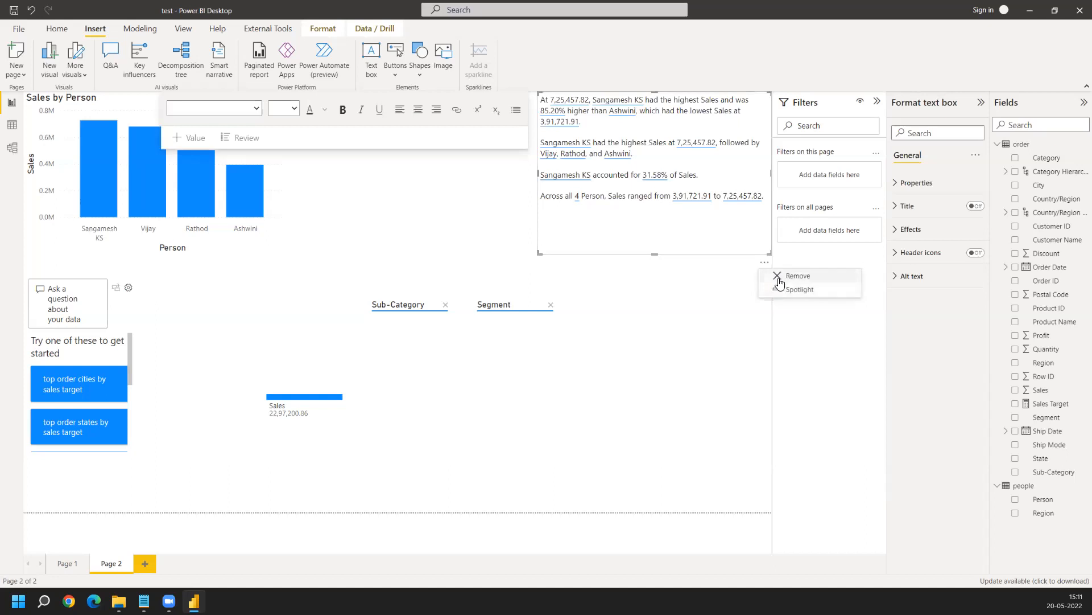
click(779, 277)
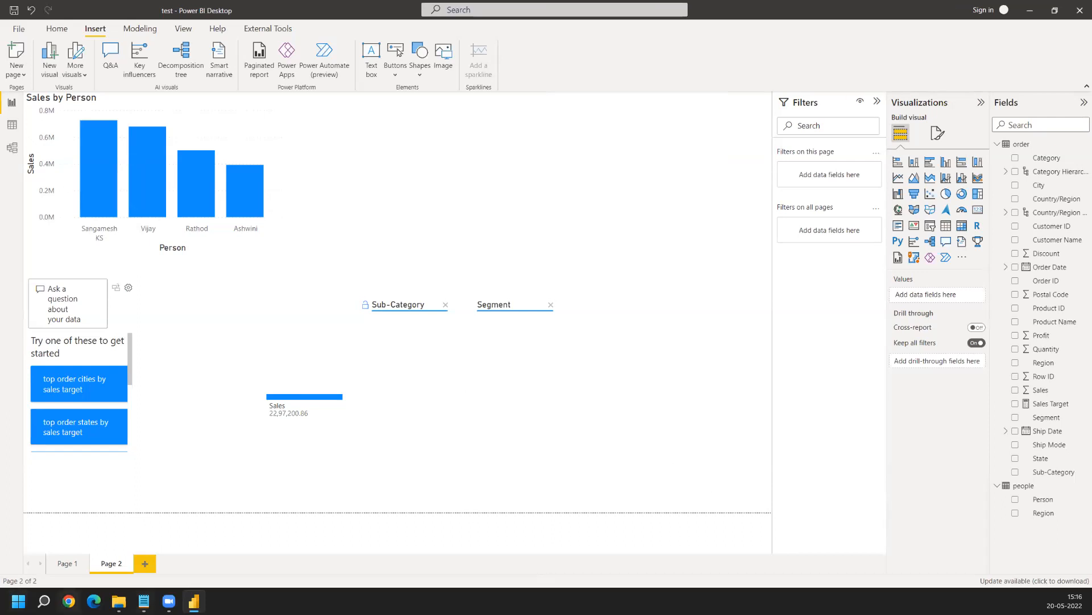
- Switch to a new blank Notepad document and move its window aside so the report's visuals stay in view
click(121, 273)
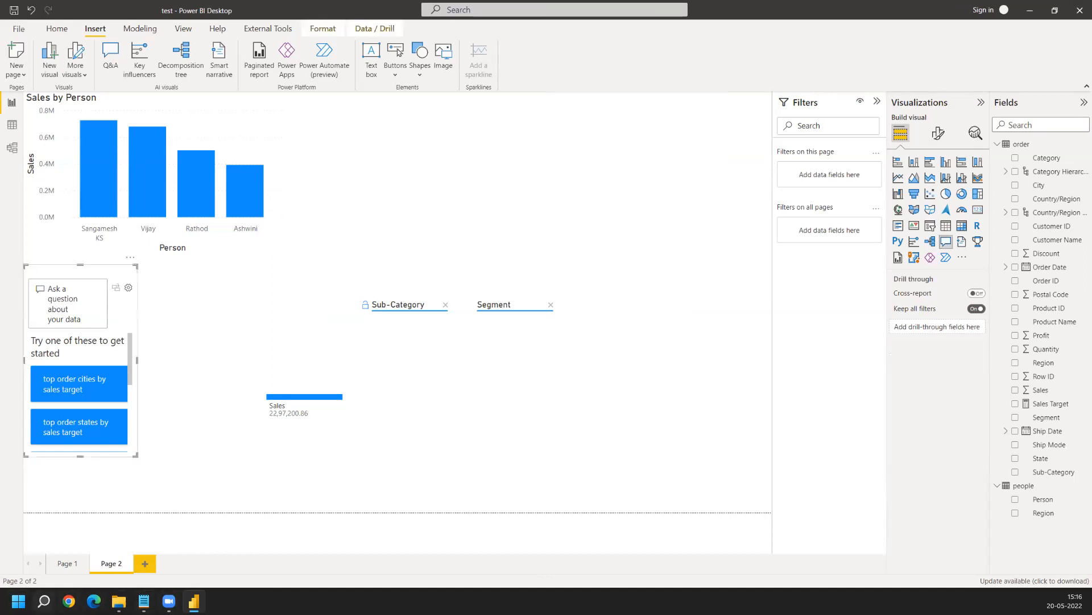
key(super+s)
text(NOTE)
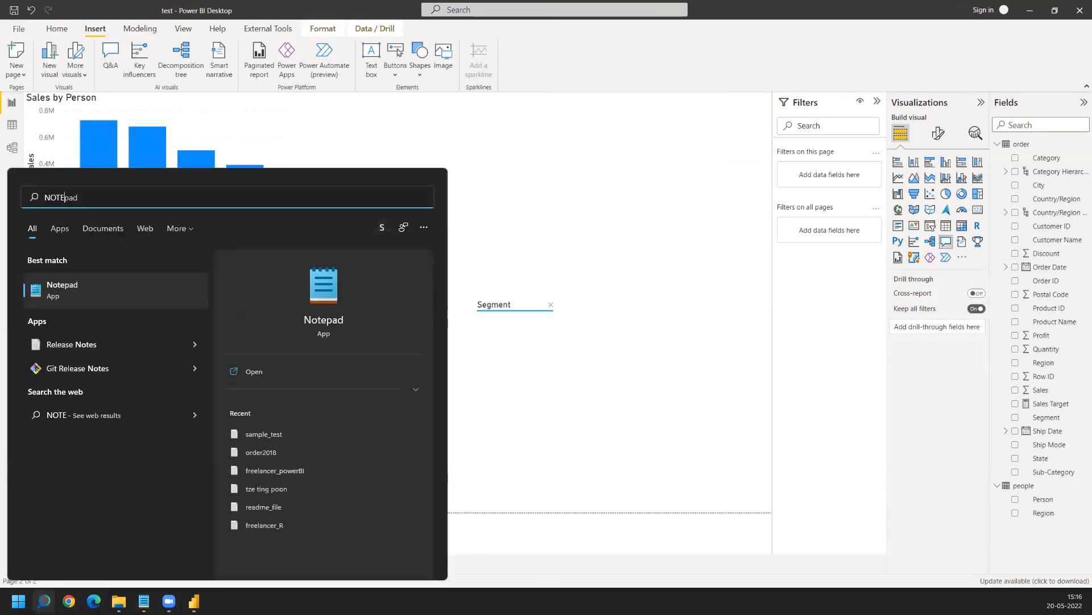
key(Return)
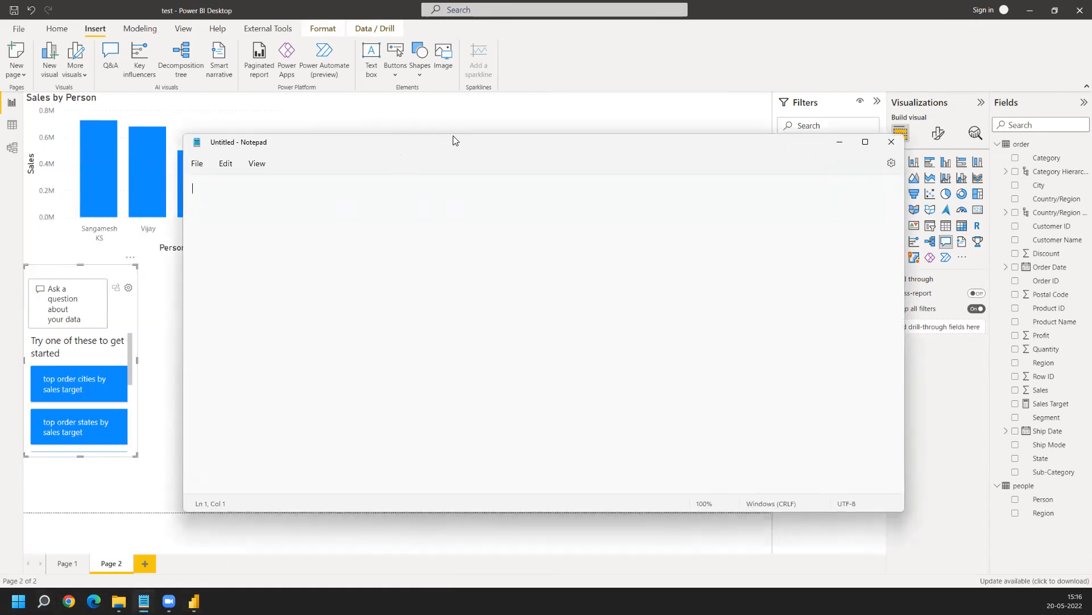
drag(455, 140, 860, 104)
- Write "CREATE A Q&A PLOT" as the first line of the Notepad task list
text(C)
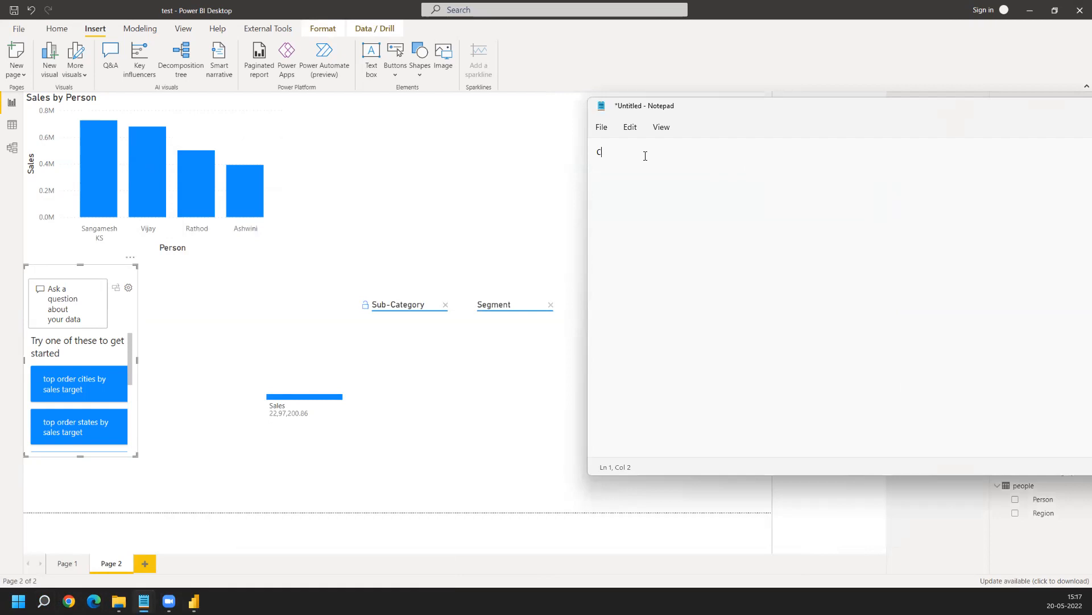
text(REATE A )
text(q AND)
key(BackSpace)
text(Q)
text( AND PLOT)
key(BackSpace)
text(&)
key(BackSpace)
text(A)
key(BackSpace)
key(Right)
text(&a)
key(BackSpace)
text(A)
key(BackSpace)
key(BackSpace)
key(BackSpace)
key(BackSpace)
key(Return)
- Add "ADD REVIEW QUESTION" as the second line of the task list
text(ADD SYNOM)
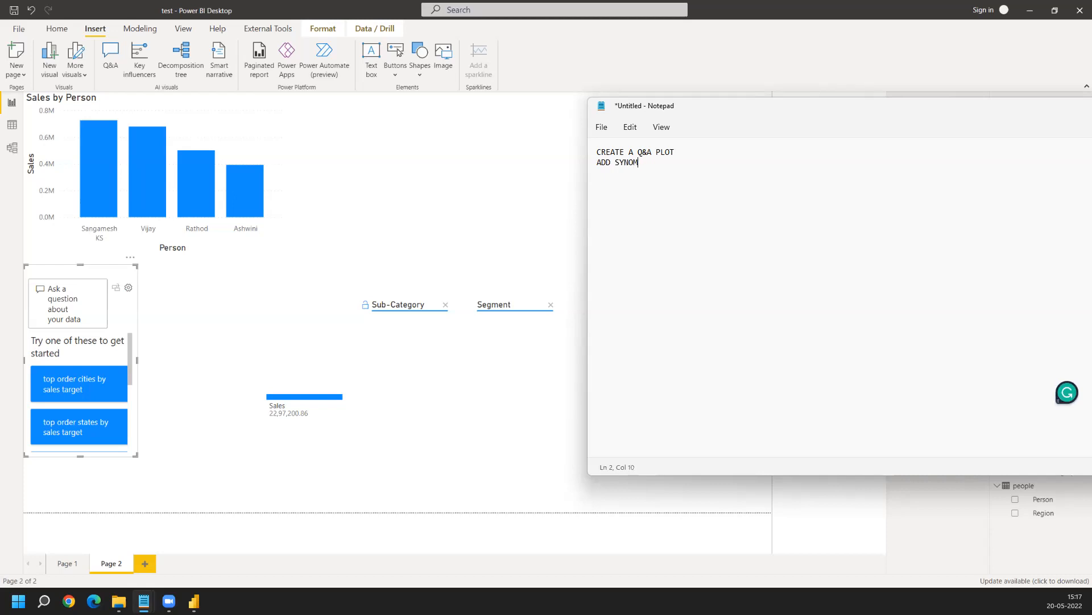
key(BackSpace)
key(BackSpace)
key(BackSpace)
key(BackSpace)
text(REVIEW QUESTION)
key(Return)
- Begin the third line of the task list with "TAGG VARIABLES USING"
text(TAHH)
key(BackSpace)
key(BackSpace)
key(BackSpace)
text(GG VARIA)
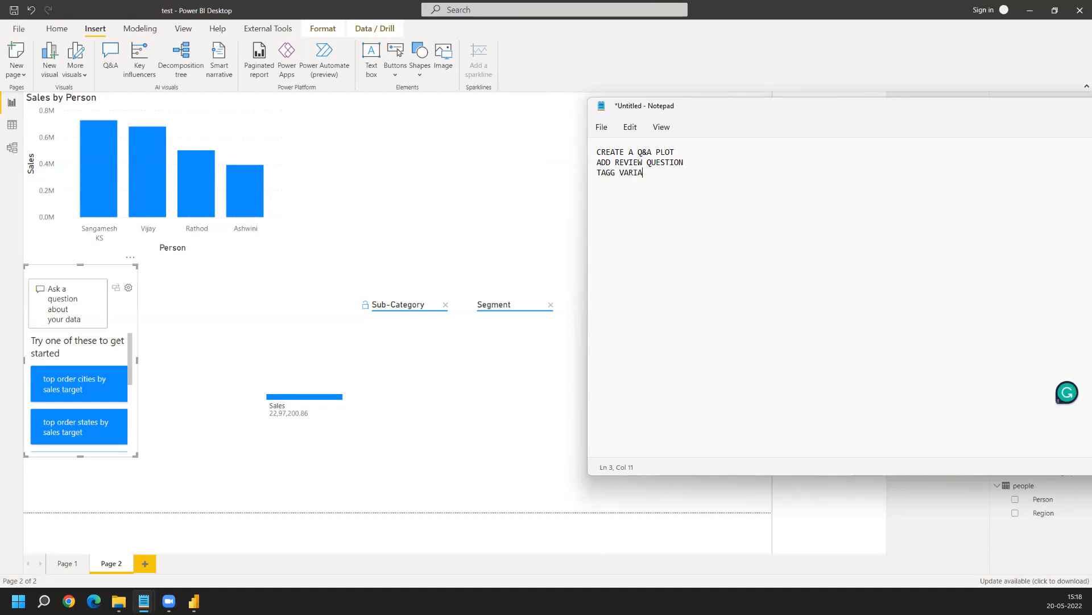
text(BLES USING)
- Complete the third task line with the word "SYNONYMS"
click(93, 601)
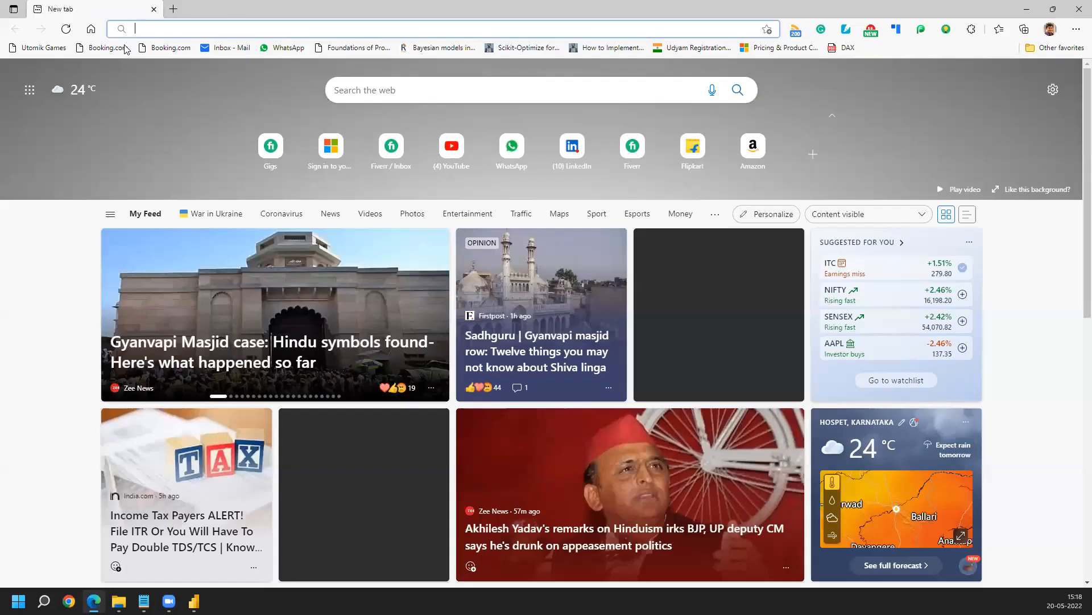
key(super+shift+Right)
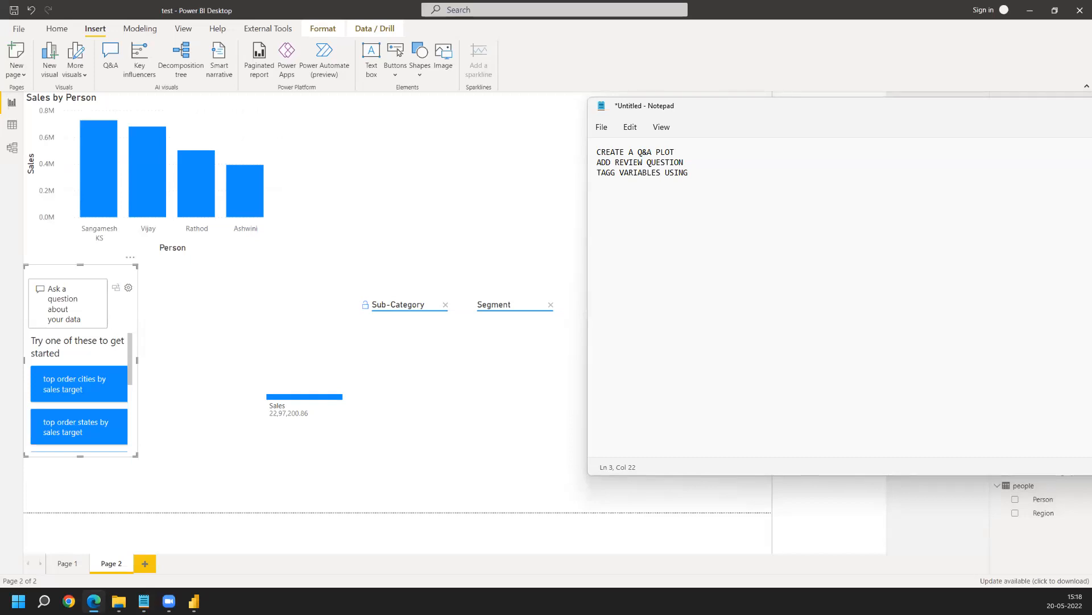
click(708, 165)
click(724, 172)
text(SYNO)
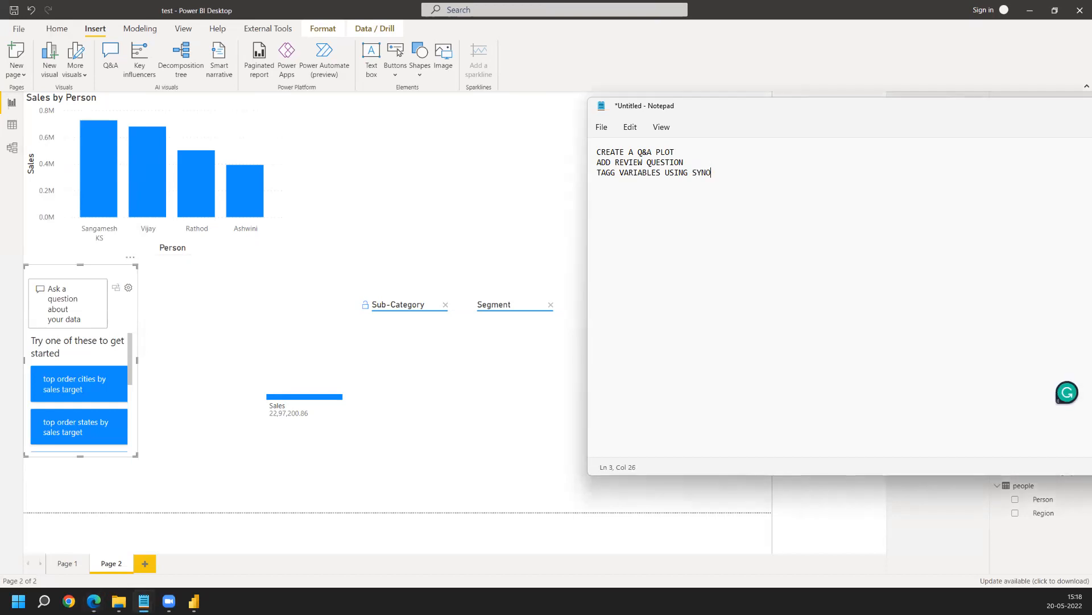
text(N)
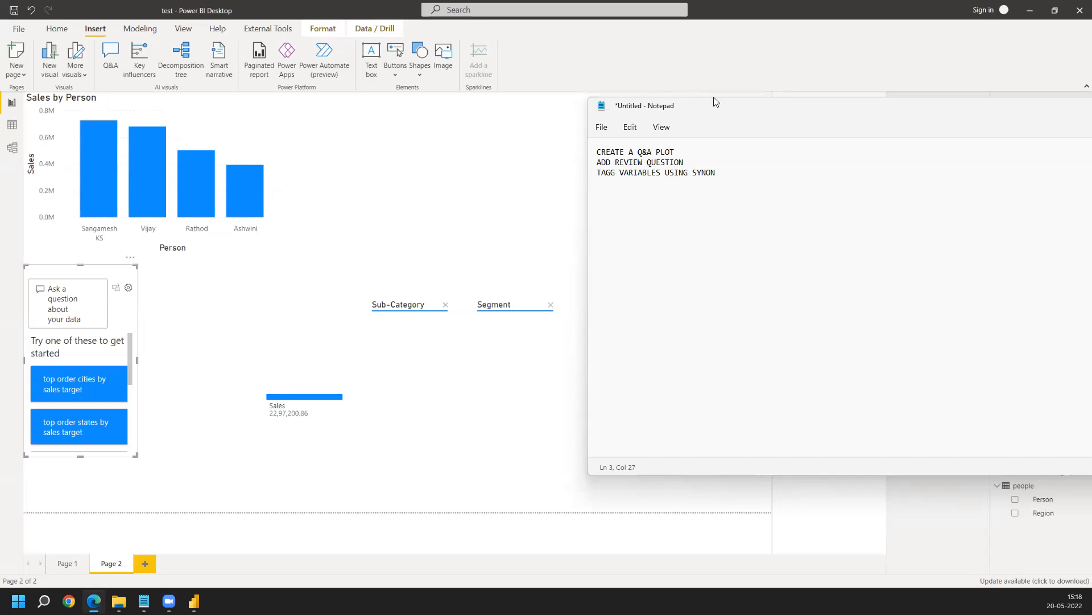
click(724, 171)
text(YMA)
text(S)
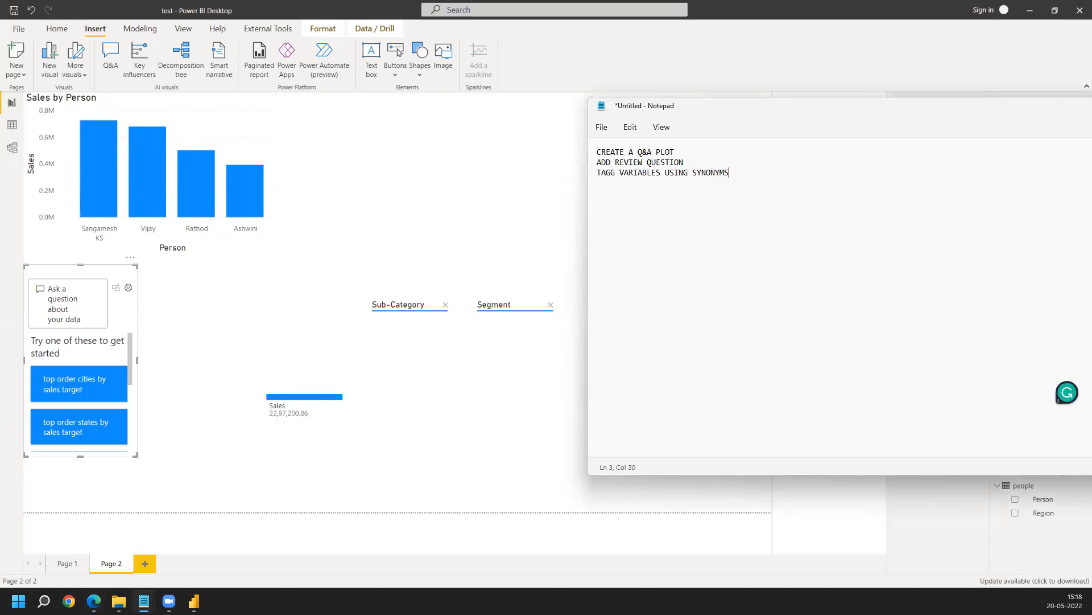
- Leave a blank line below and add the task "CREATE kEY INFLUENCERS PLOT"
key(Return)
text(CREATE 2)
key(BackSpace)
text(kEY INFLUENCERS PLOT)
key(Return)
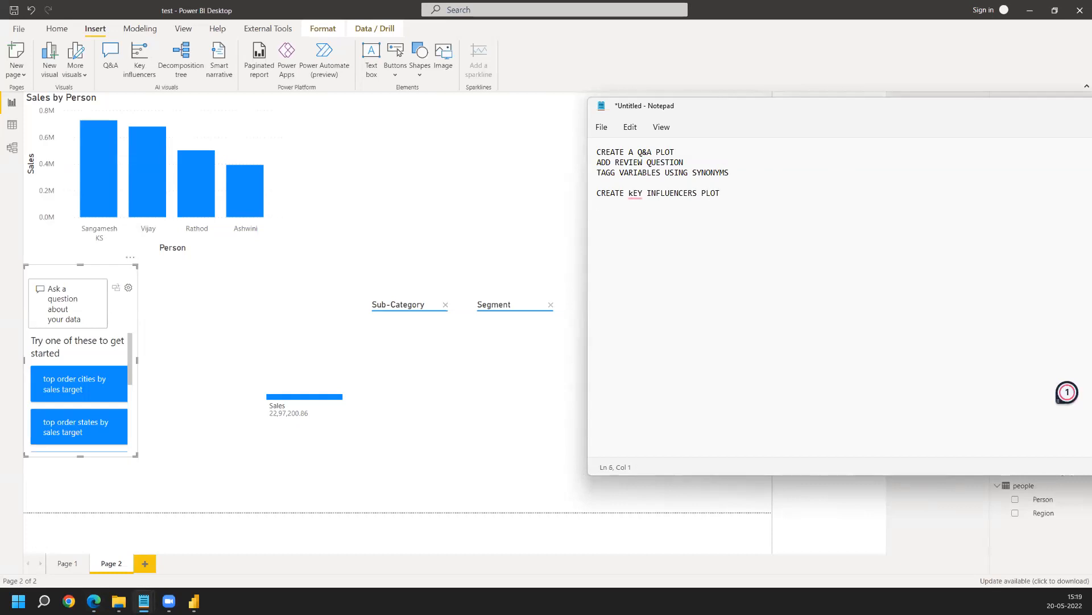
- Add the line "ADD CATEGORY AND CONTINUOUS VARIABLES" beneath the key influencers task, with the spelling of "CONTINUOUS" corrected
text(ADD CATEGORI)
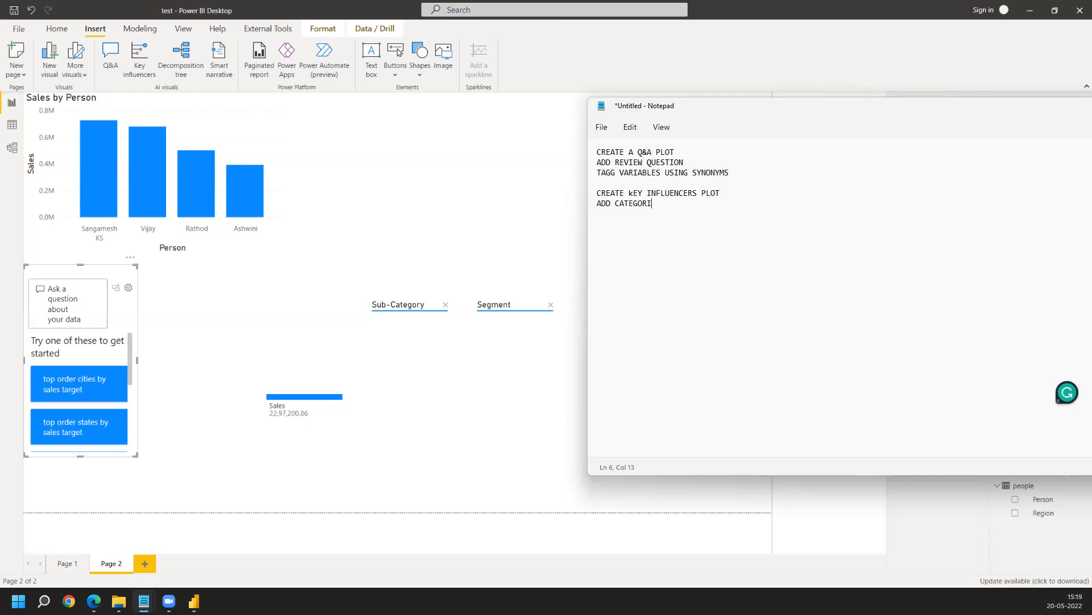
text(T)
text( AND)
text(CONTINIOUS VARIABLES)
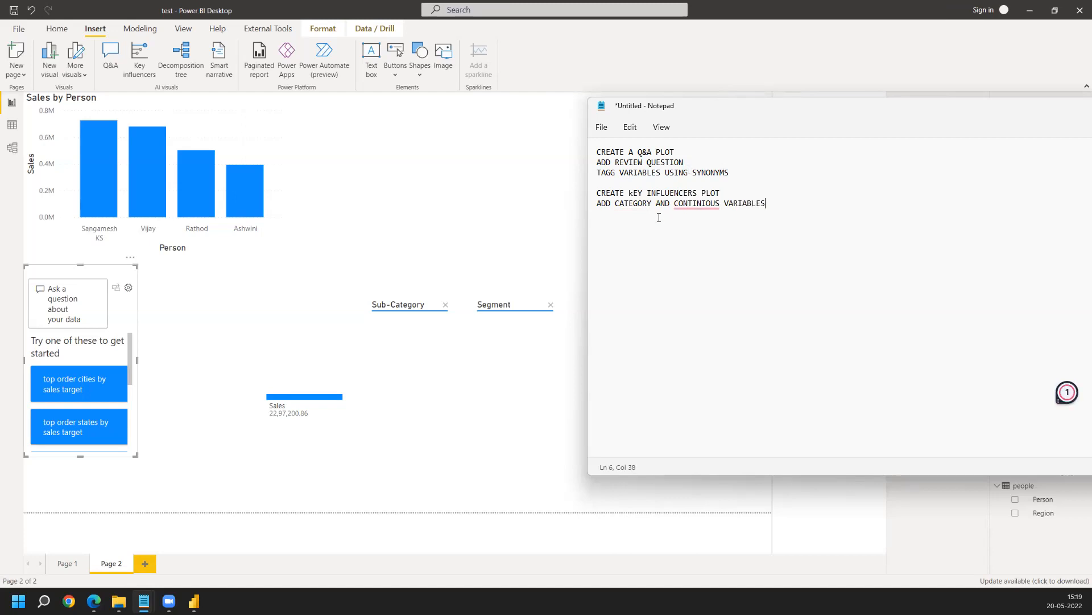
click(711, 221)
- Leave a blank line and add the task "CREATE A TREE PLOT AND ANALYSE THE VARIABLES USING TREE"
key(Return)
text(CREATE A)
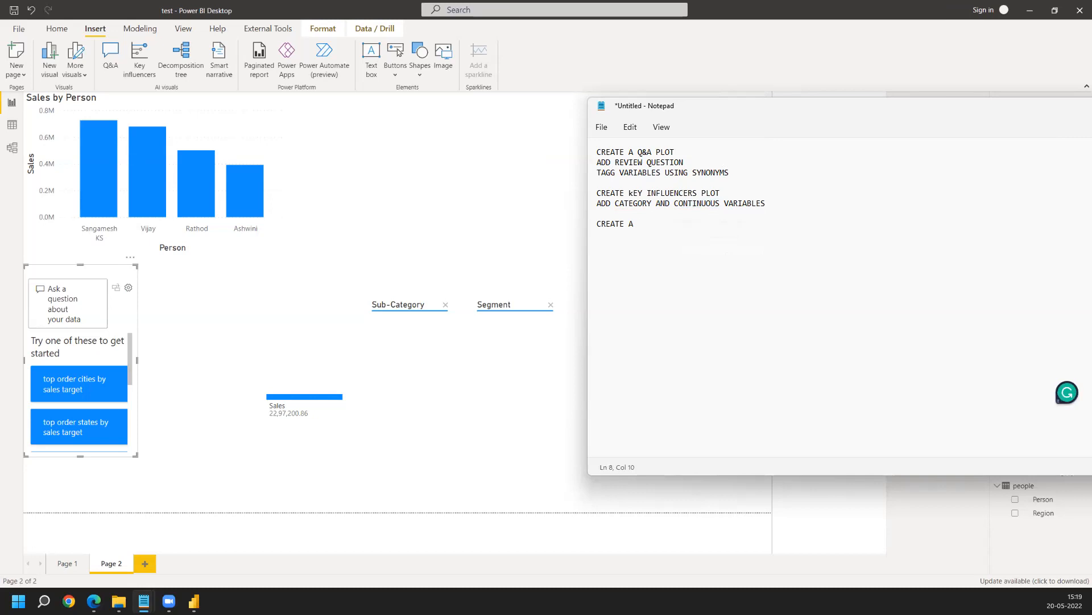
text( TREE PLOT AND ANALYSE THE)
text(VARIABLE)
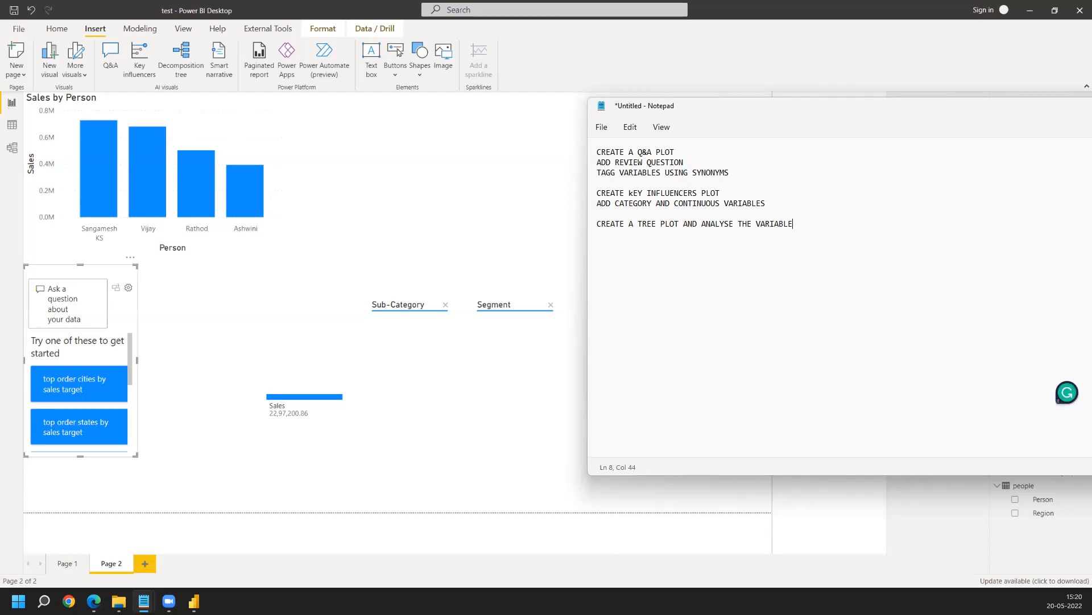
text(S USING TREE)
- Insert the partial line "SORT IT TO INCREASING AND DECR" beneath the category and continuous variables line
click(795, 203)
key(Return)
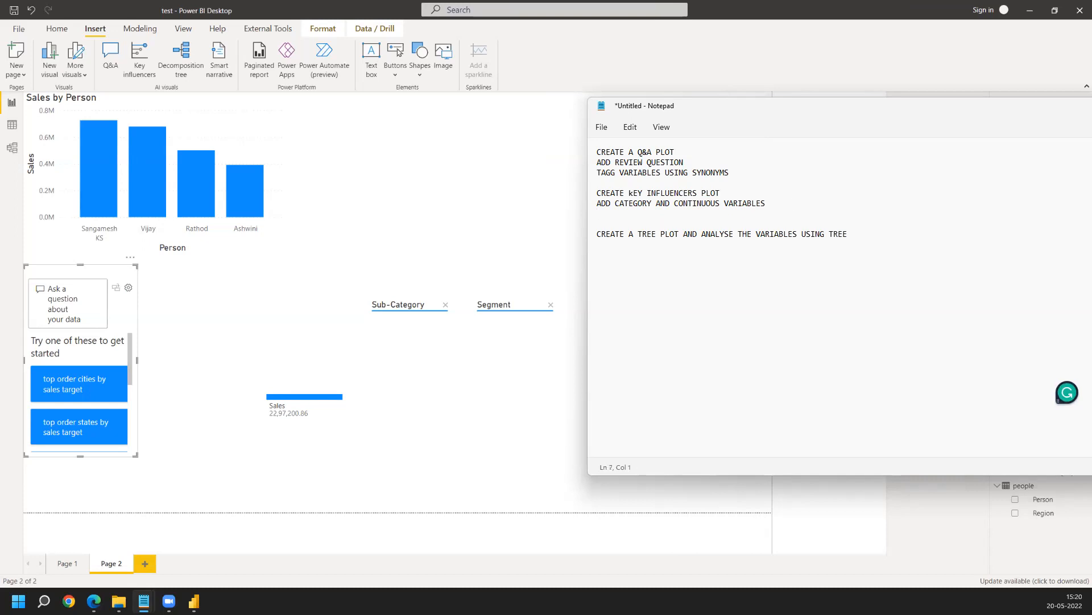
text(SORT IT TO INCREAS)
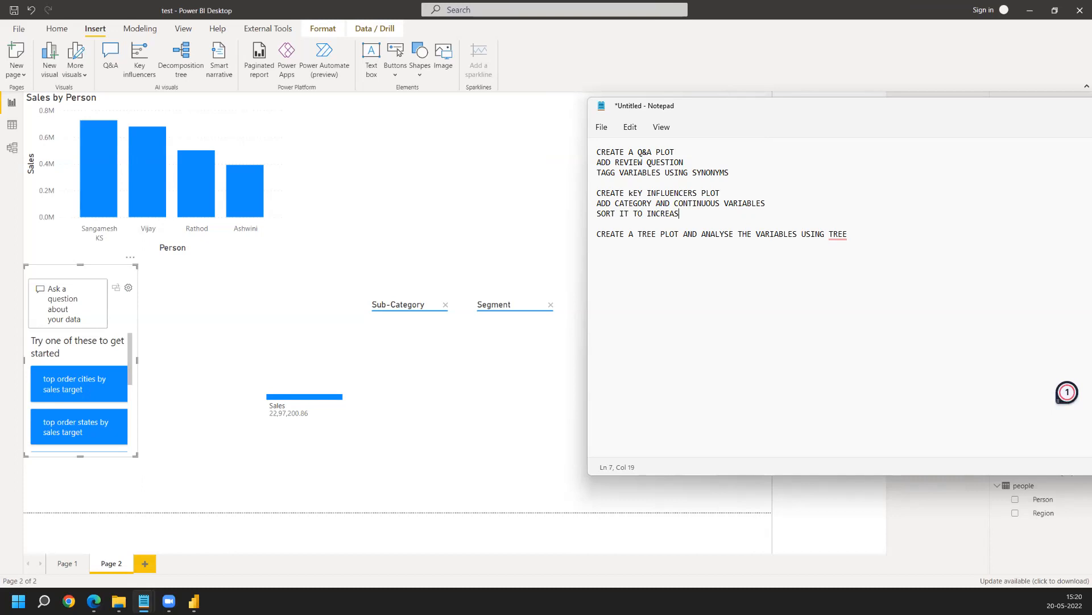
text(ING AND DECR)
- Accept the writing suggestions that change "USING TREE" to "USING A TREE" and "TO" to "INTO"
click(840, 231)
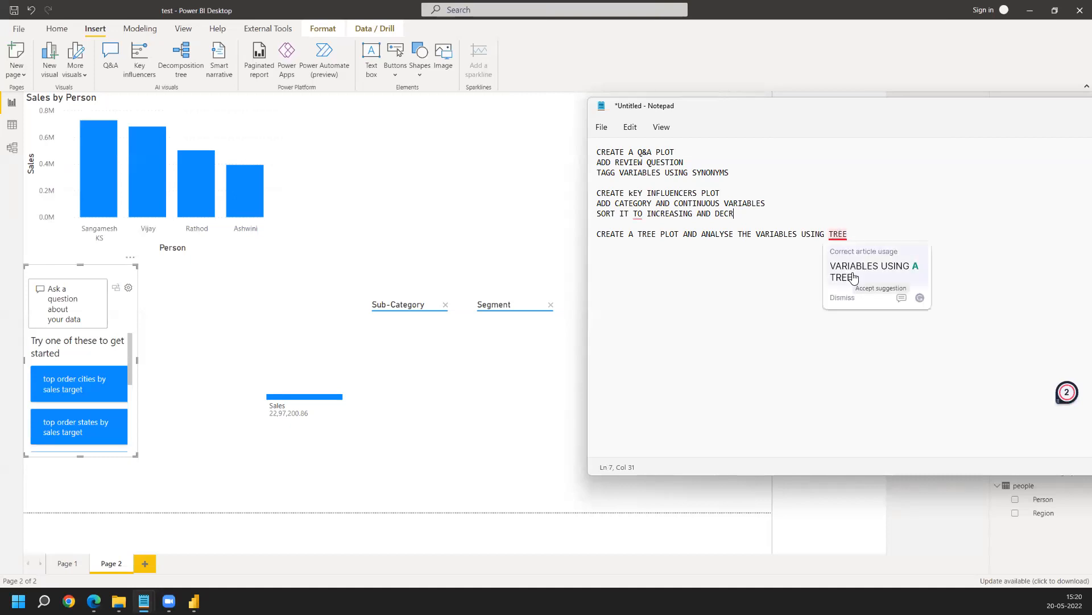
click(854, 282)
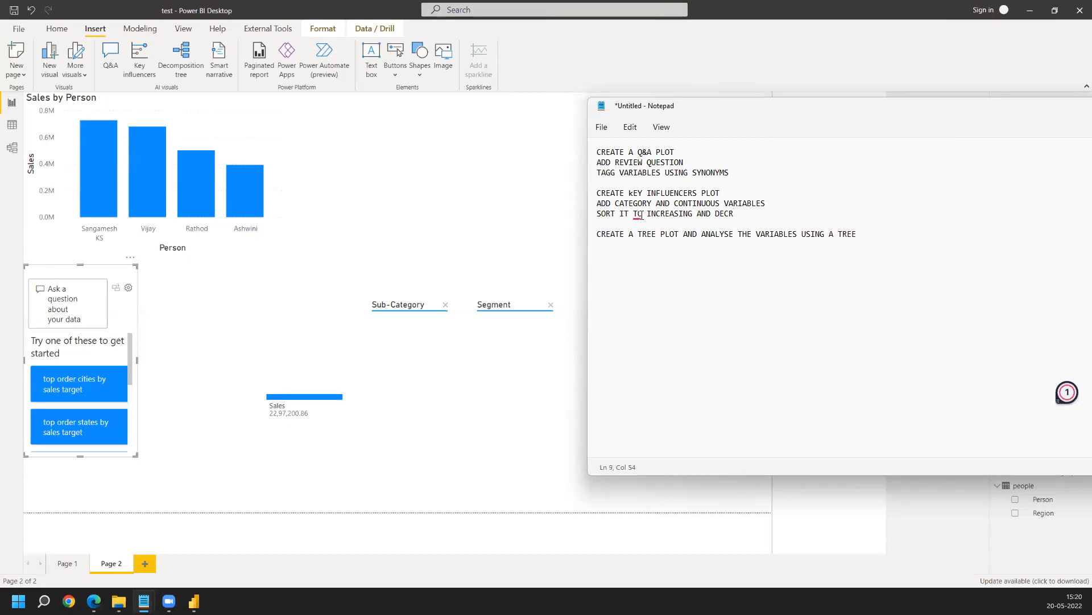
mouse_move(638, 215)
click(696, 254)
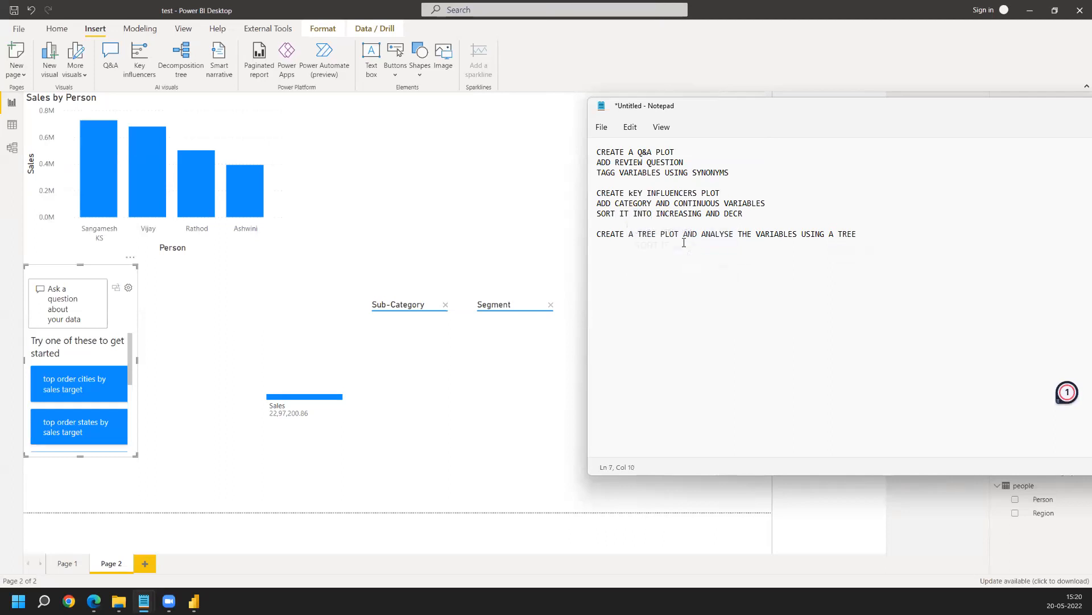
- Complete the key influencers sorting line so that it ends with "DECREASING ORDER"
click(756, 207)
text(ESE)
key(BackSpace)
key(BackSpace)
text(IGN)
key(BackSpace)
key(BackSpace)
key(BackSpace)
text(NG)
mouse_move(751, 220)
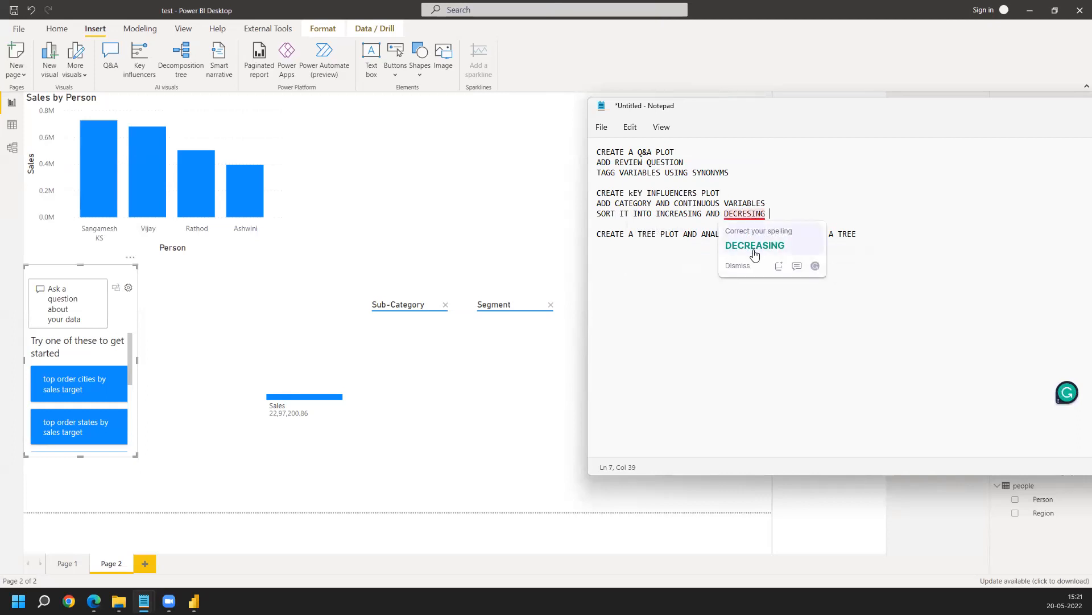
click(755, 245)
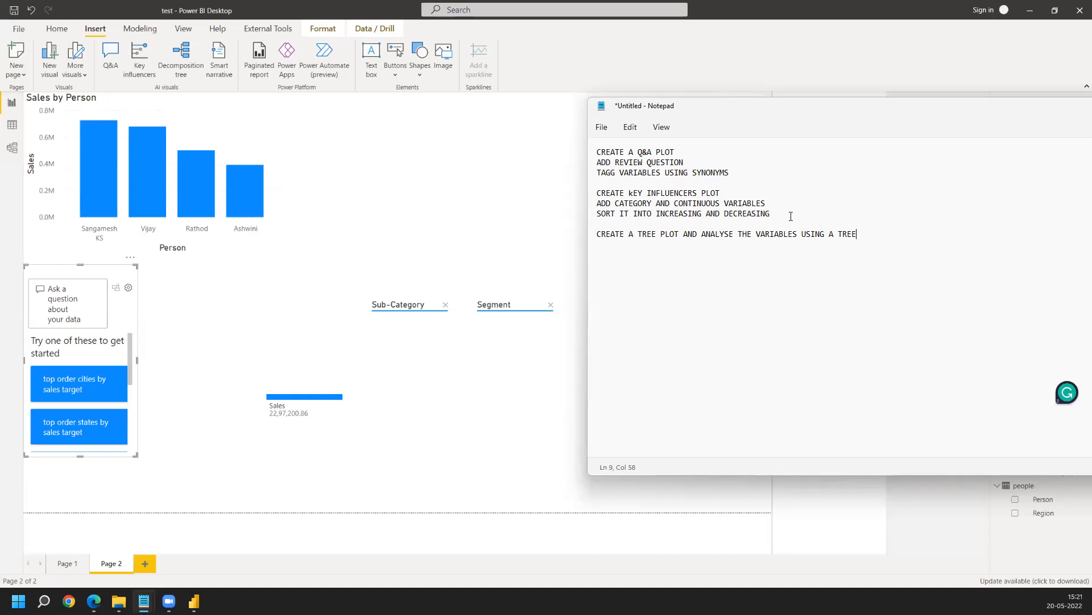
text(ORDER)
- Copy the line "SORT IT INTO INCREASING AND DECREASING ORDER" to a new line beneath the tree plot task
drag(804, 213, 591, 216)
key(ctrl+c)
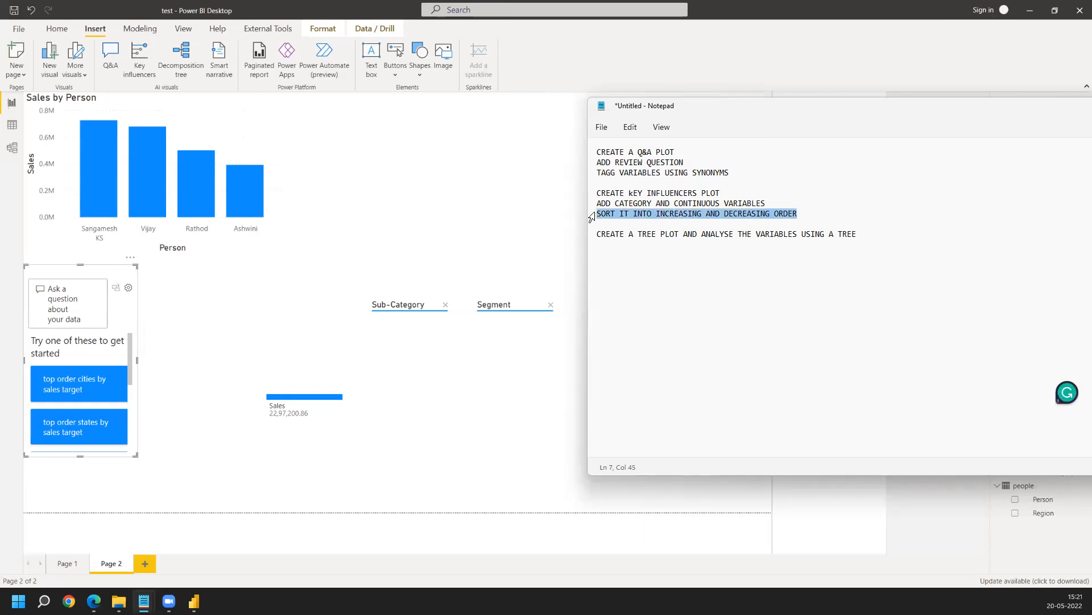
click(609, 256)
click(874, 232)
key(Return)
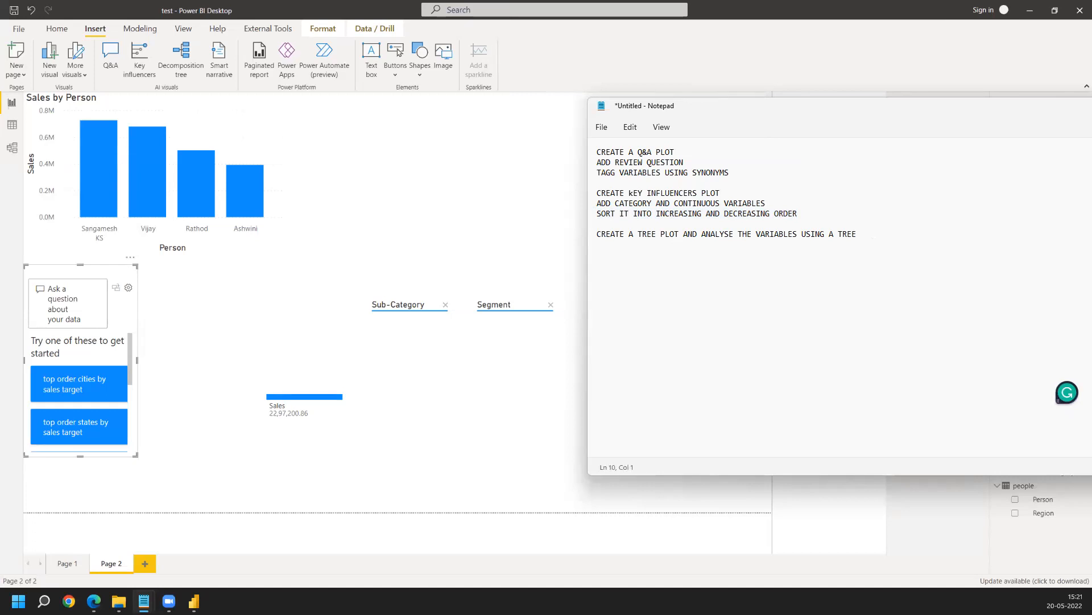
key(ctrl+v)
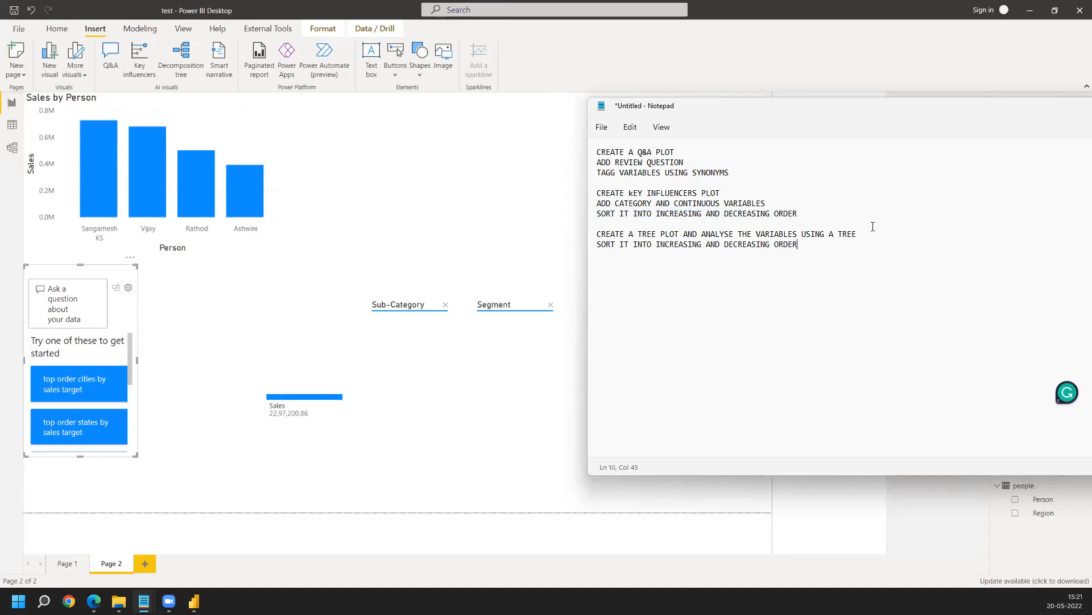
- Review the whole task list, highlighting the Q&A, key influencers and tree plot sections one after another
click(321, 566)
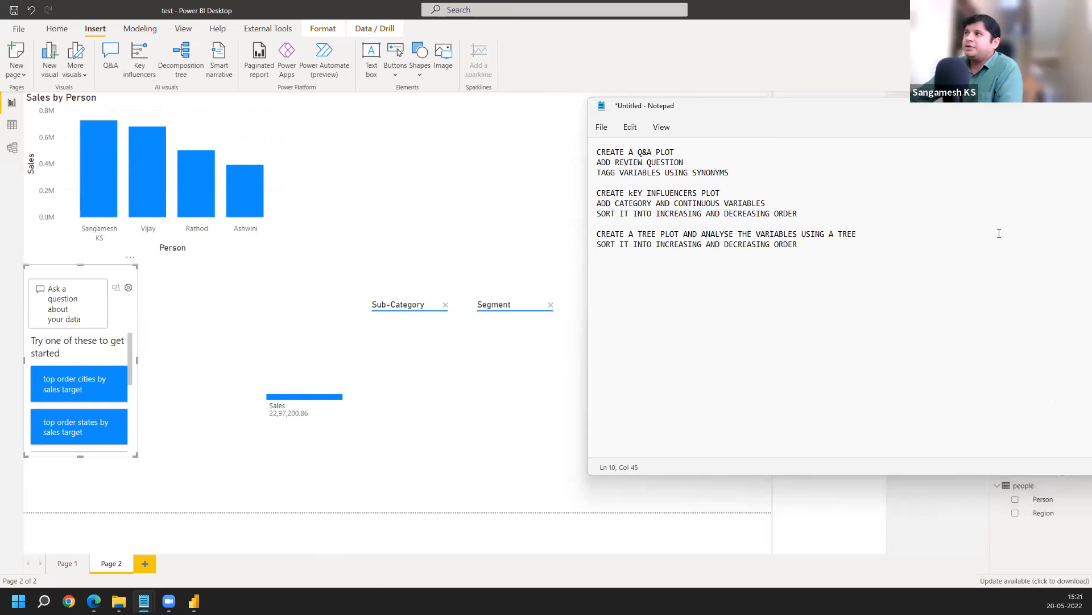
drag(620, 267, 592, 150)
drag(816, 245, 597, 149)
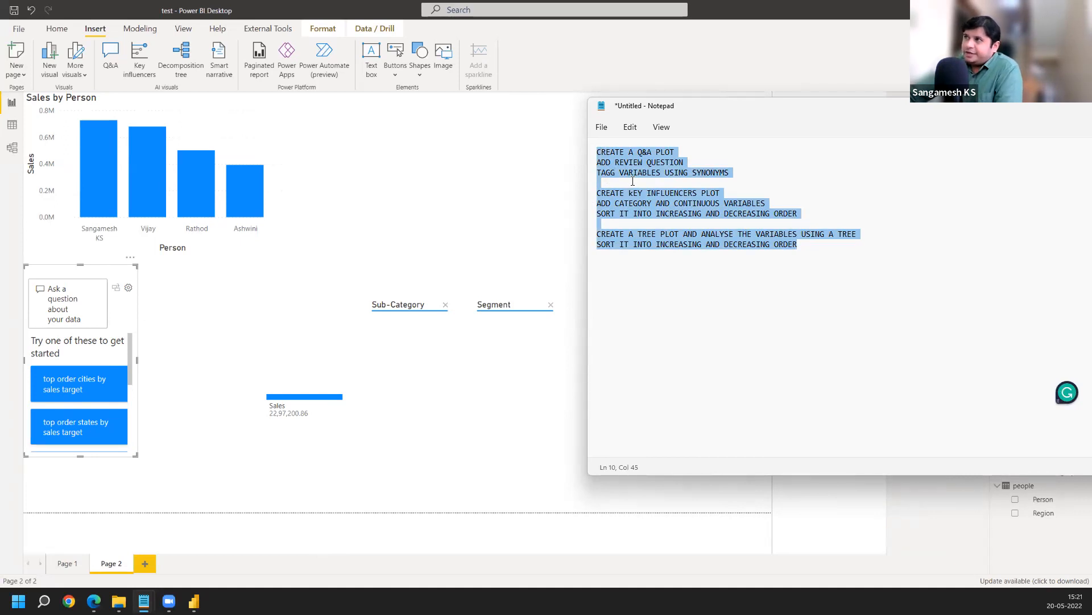
drag(633, 181, 581, 156)
drag(808, 212, 596, 191)
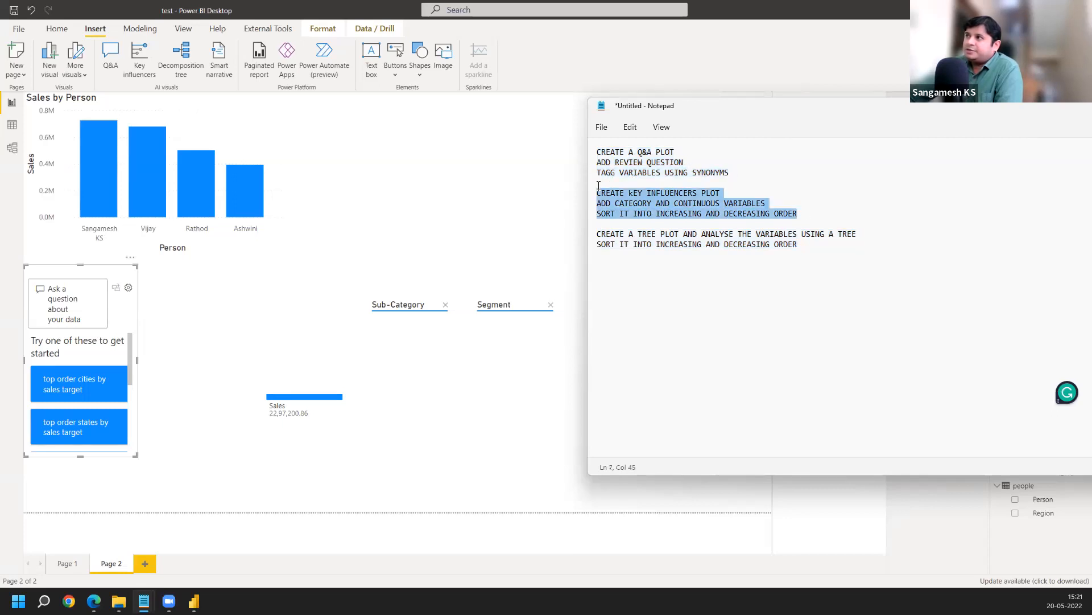
click(798, 243)
drag(798, 243, 620, 219)
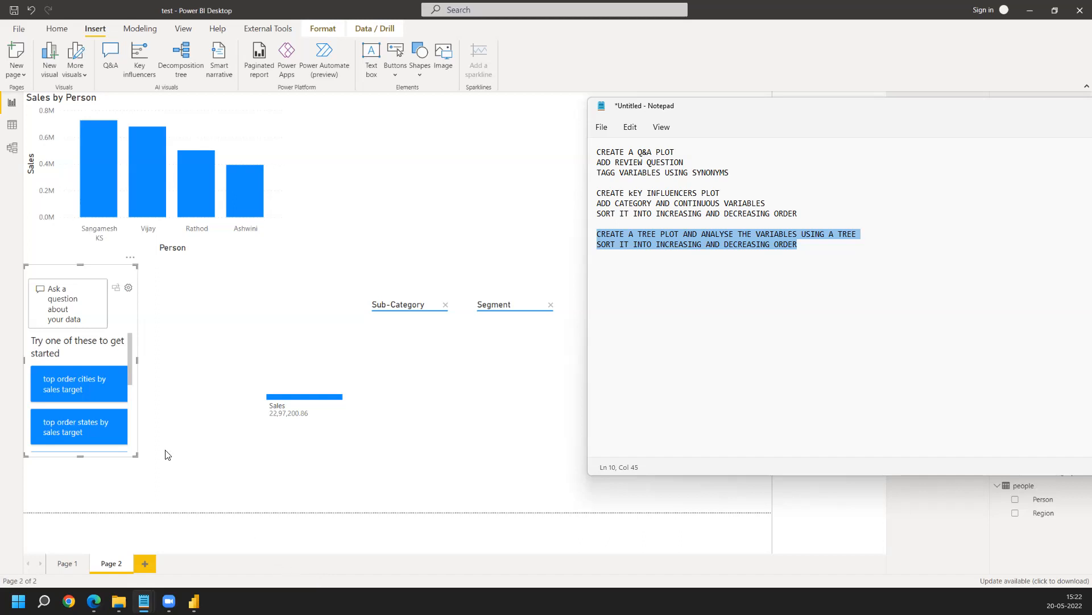
- Switch to Power BI, widen the Q&A visual and ask it "CITY AND SALES"
drag(136, 359, 191, 381)
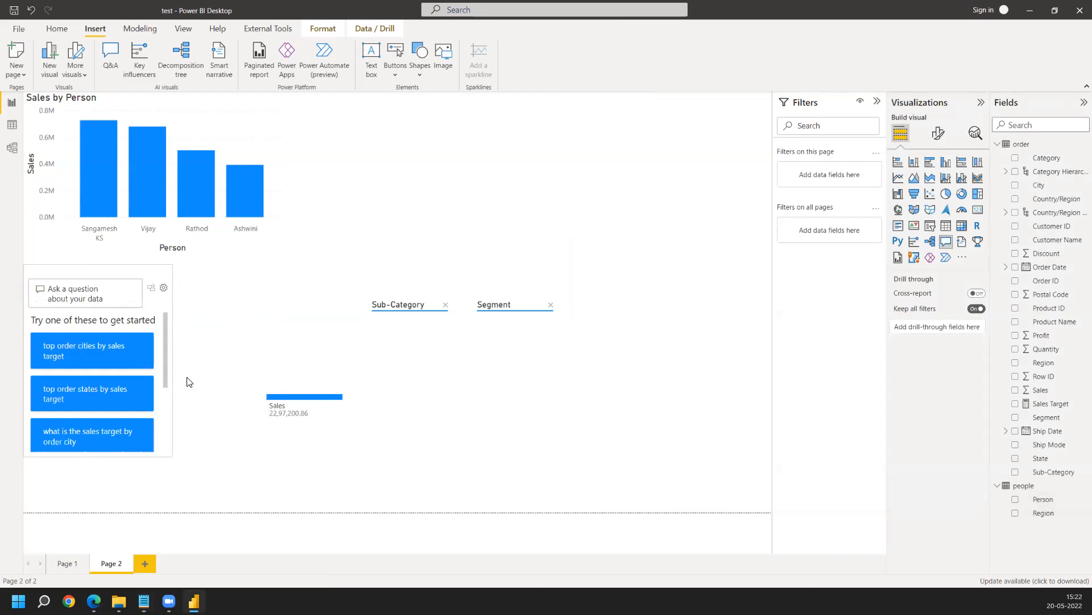
click(103, 301)
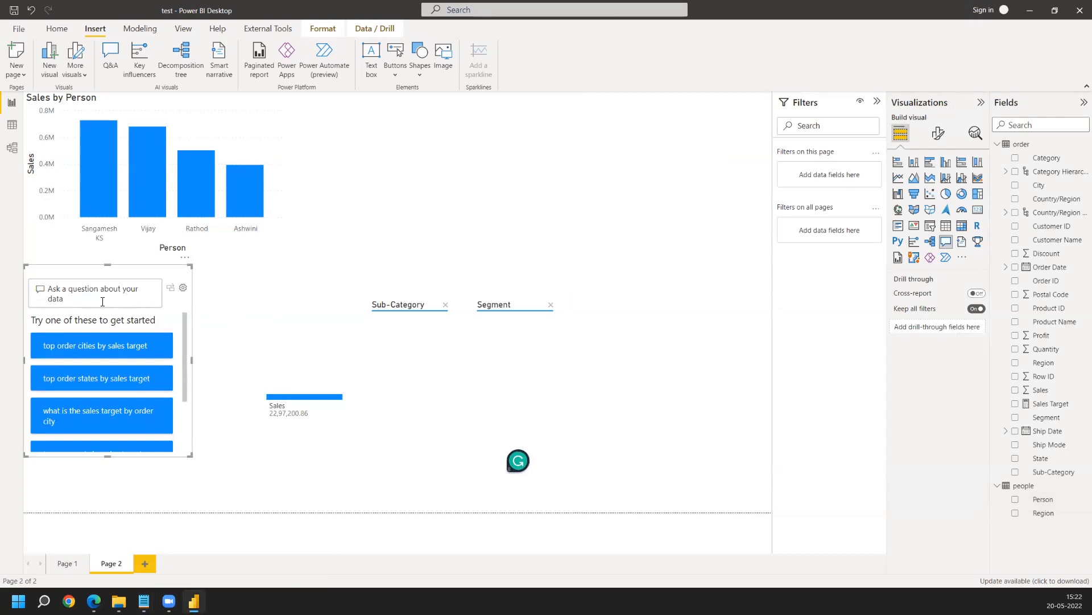
text(CITYANB)
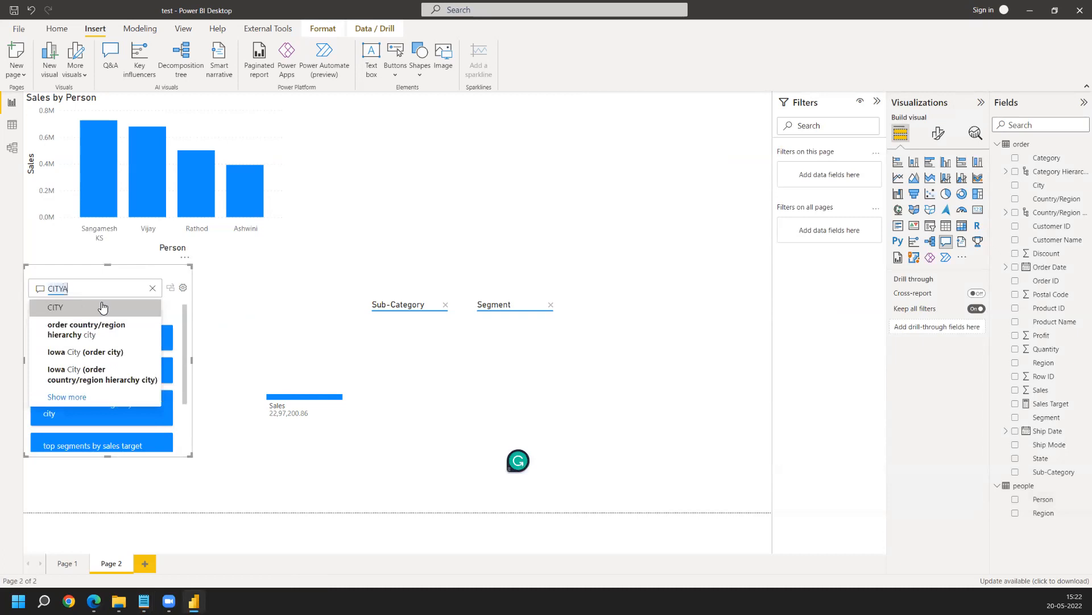
key(BackSpace)
key(BackSpace)
key(BackSpace)
text(AND )
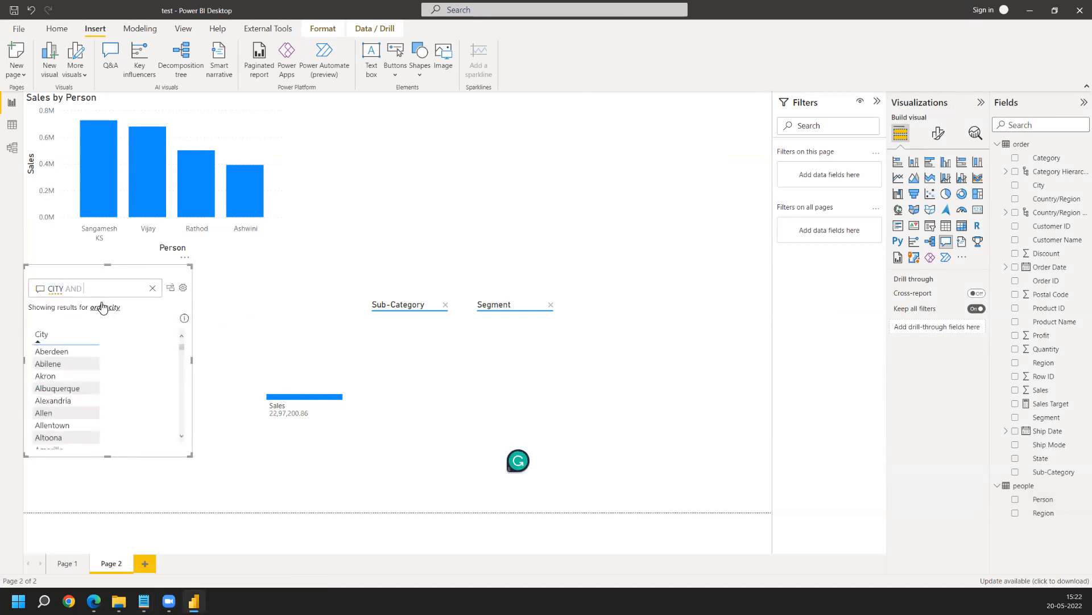
text(SLAES)
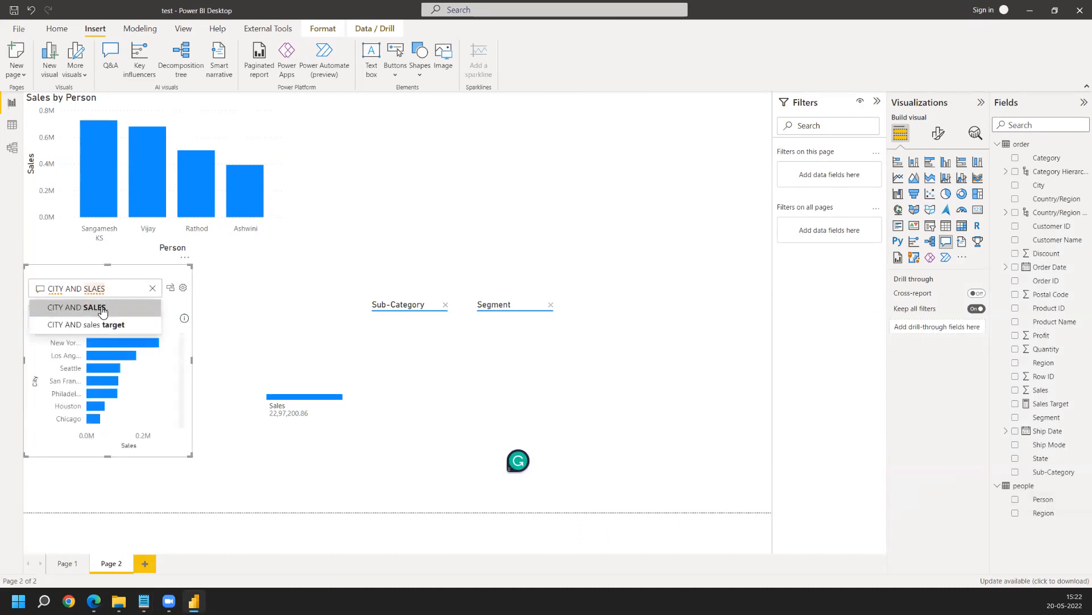
click(101, 307)
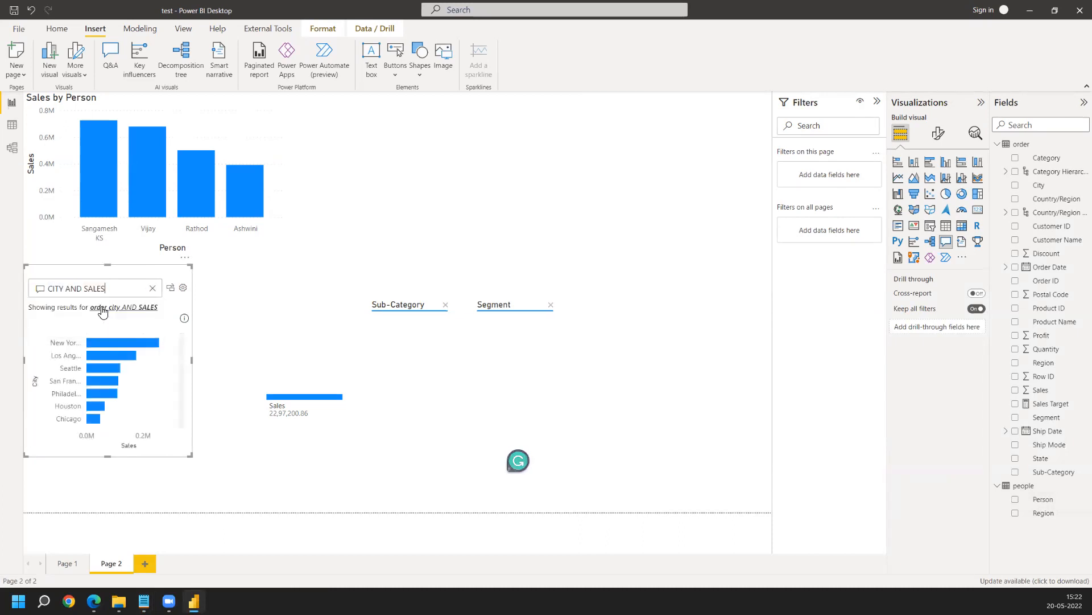
- Extend the question in the Q&A visual to "CITY AND SALES MAPS"
click(64, 289)
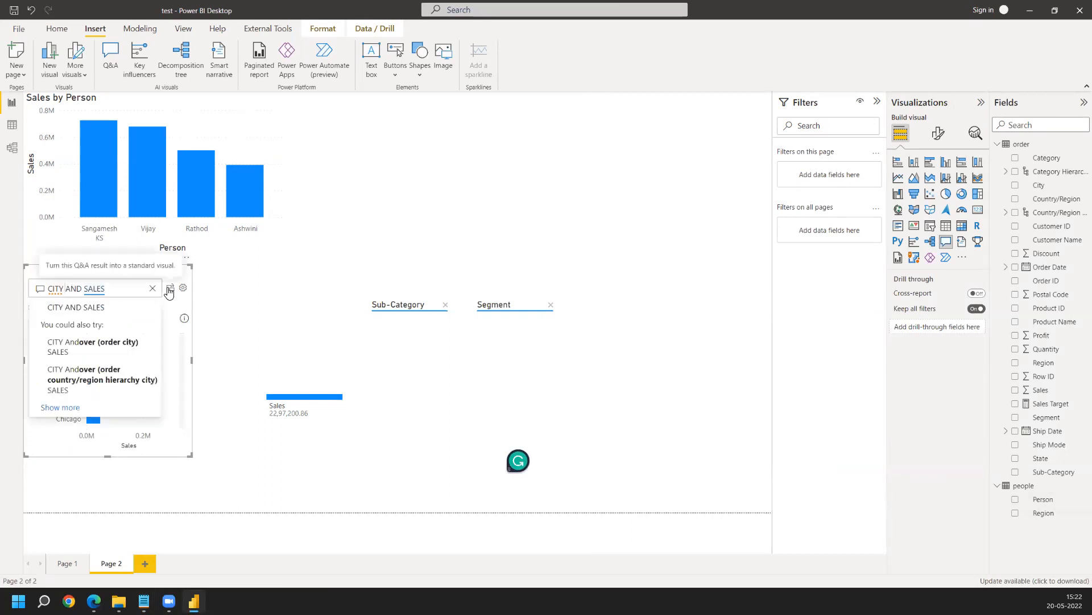
double_click(111, 291)
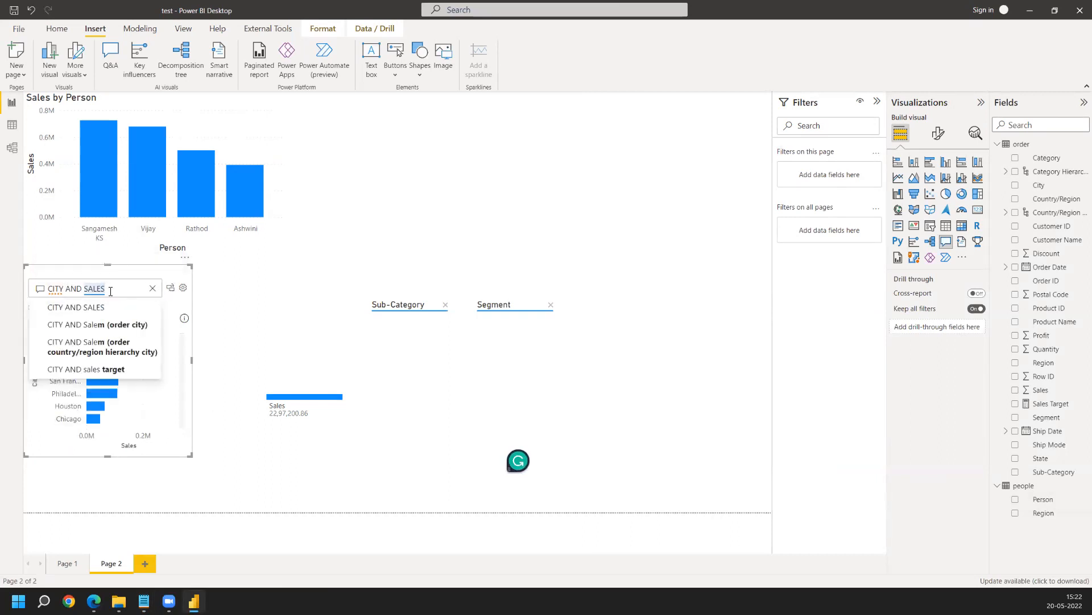
text(MAPS)
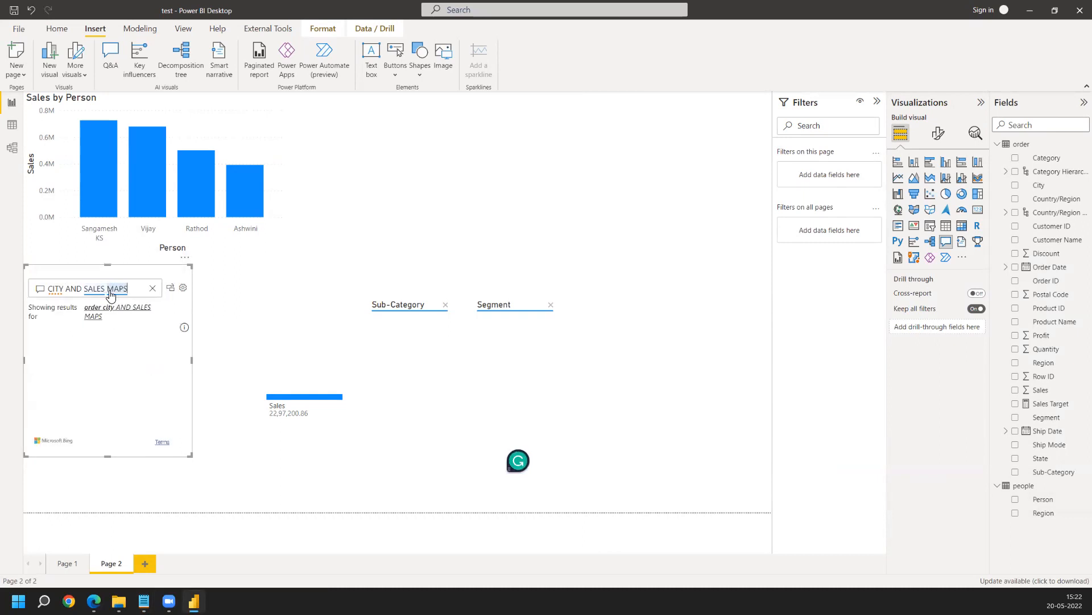
- Enlarge the Q&A visual across the lower part of the page and examine the city sales on its map of the United States
drag(190, 455, 430, 538)
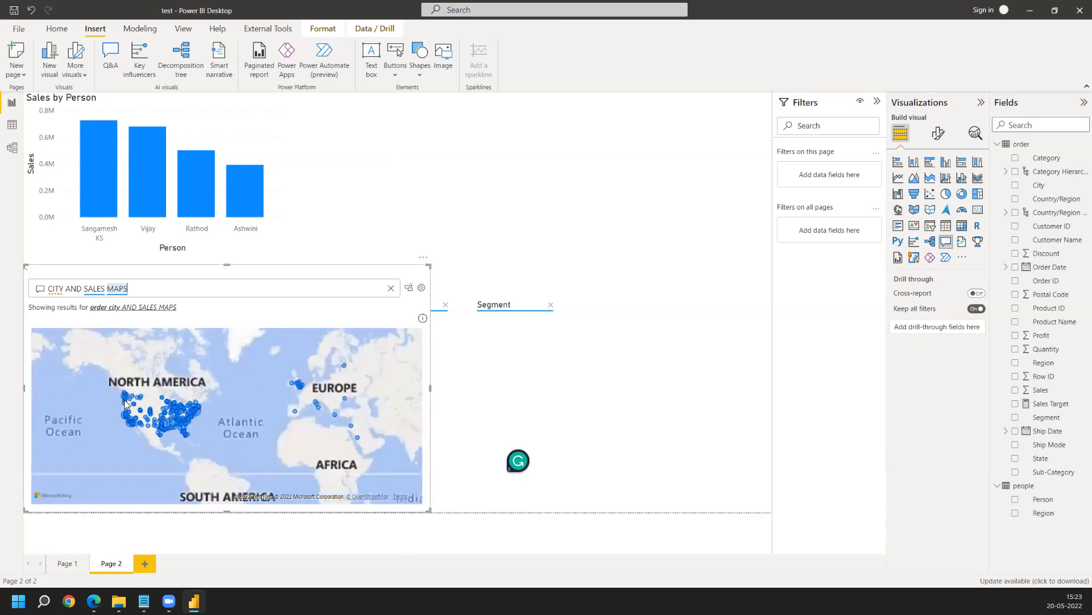
drag(164, 445, 179, 408)
click(178, 404)
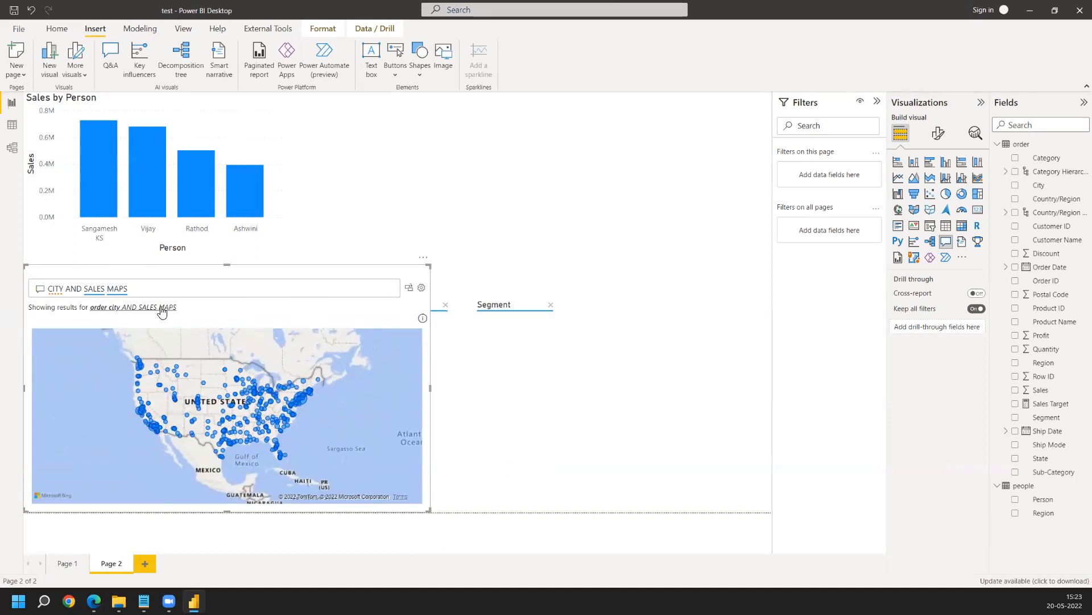
scroll(188, 434, up, 2)
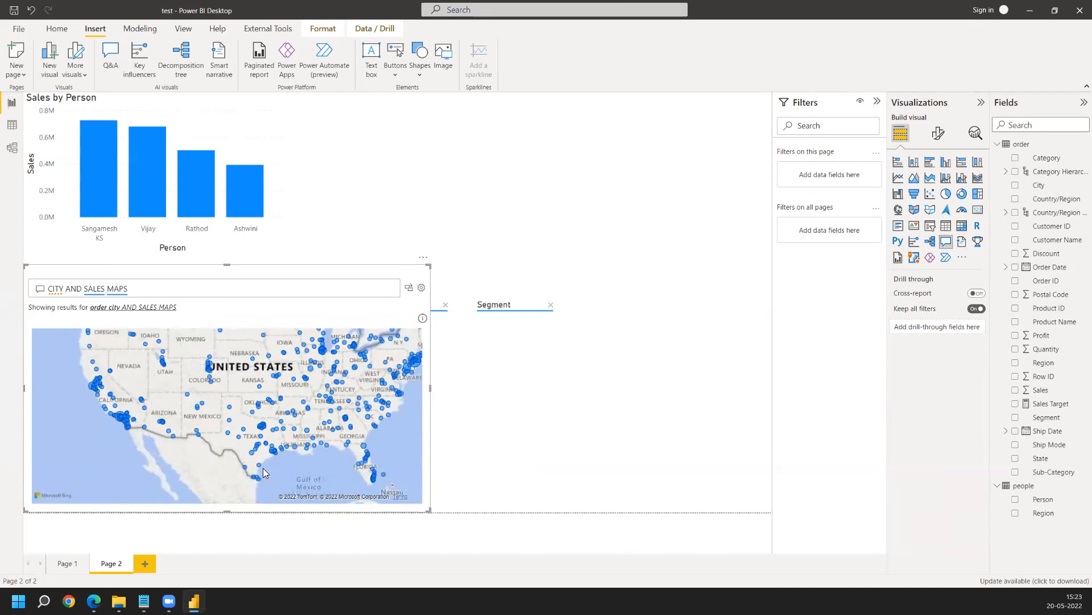
scroll(263, 467, down, 2)
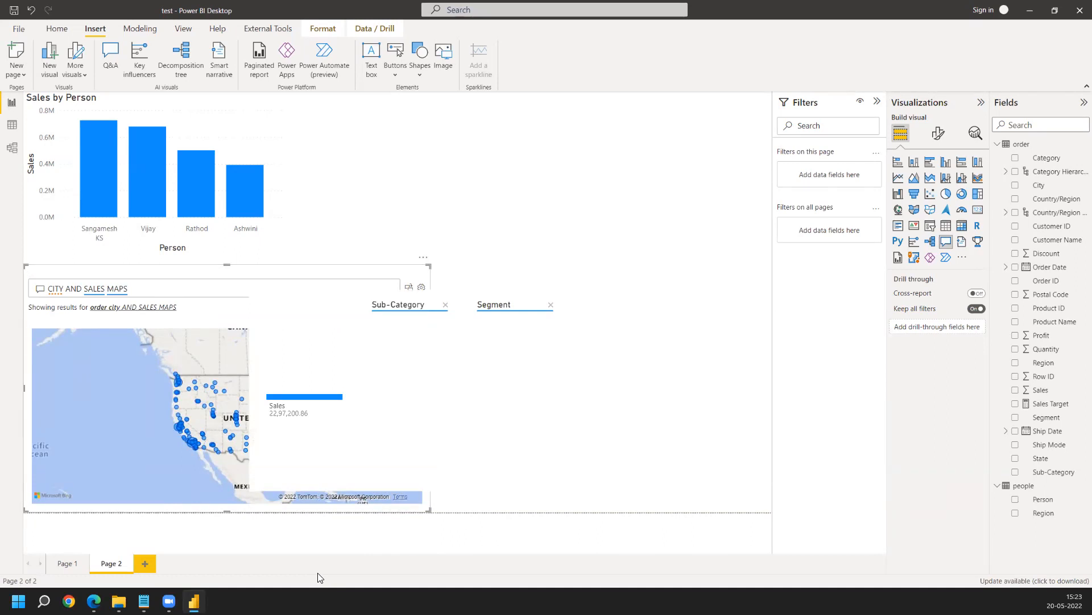
- Add a Smart narrative visual beside the Sales by Person chart and shorten its box to fit the text
click(221, 63)
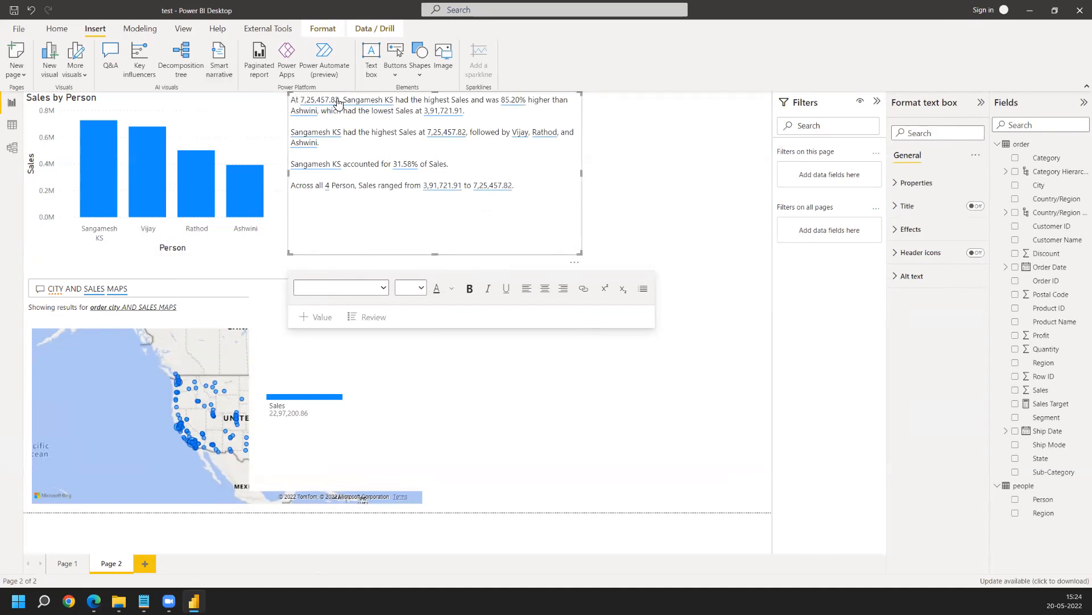
mouse_move(95, 170)
mouse_move(240, 193)
click(433, 224)
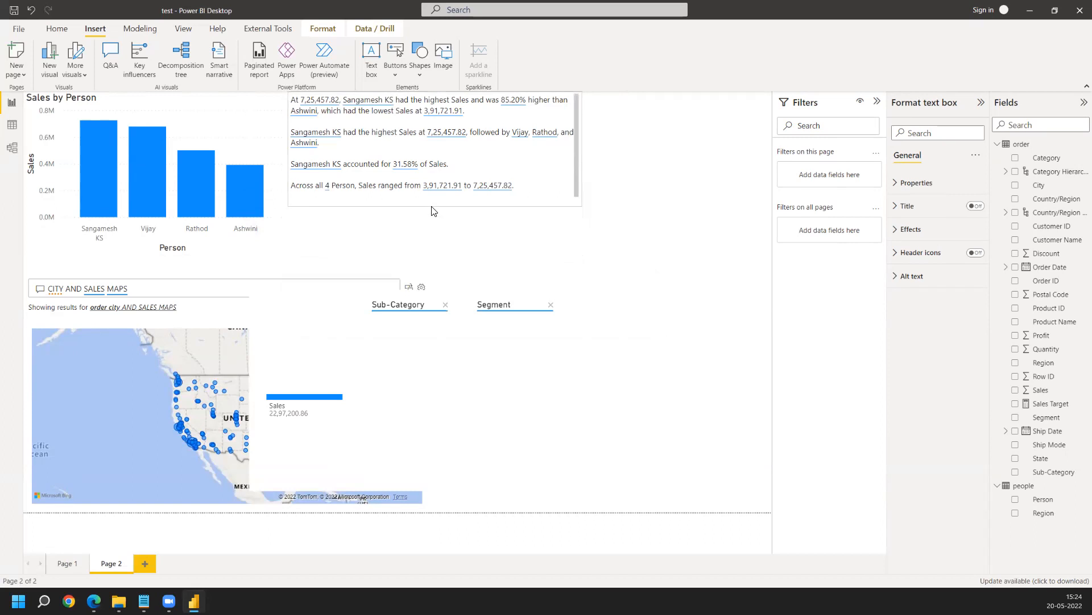
- Remove the Smart narrative visual beside the Sales by Person chart
click(433, 211)
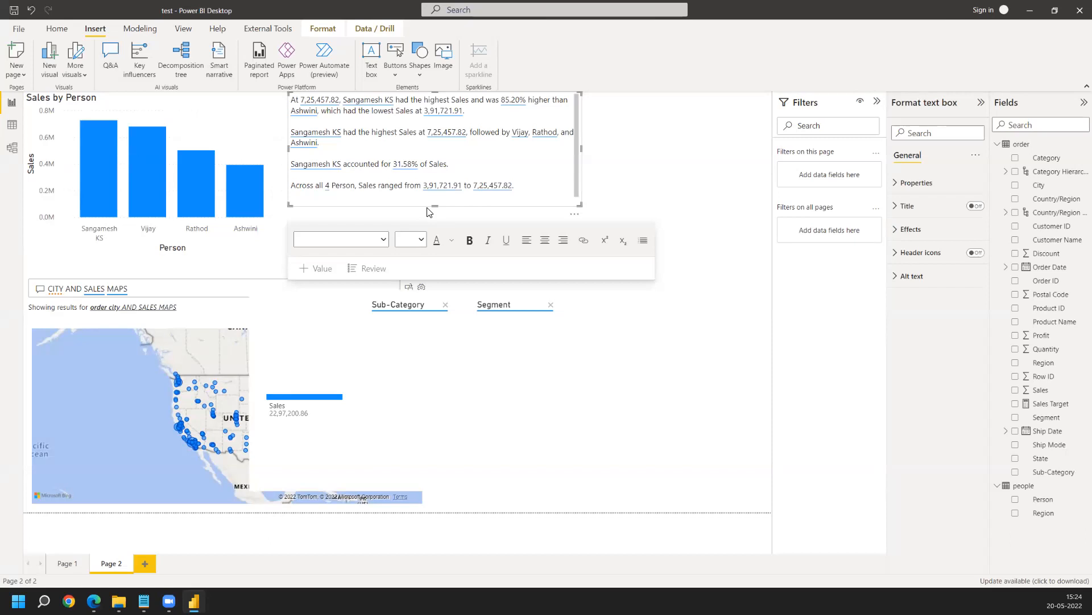
click(574, 214)
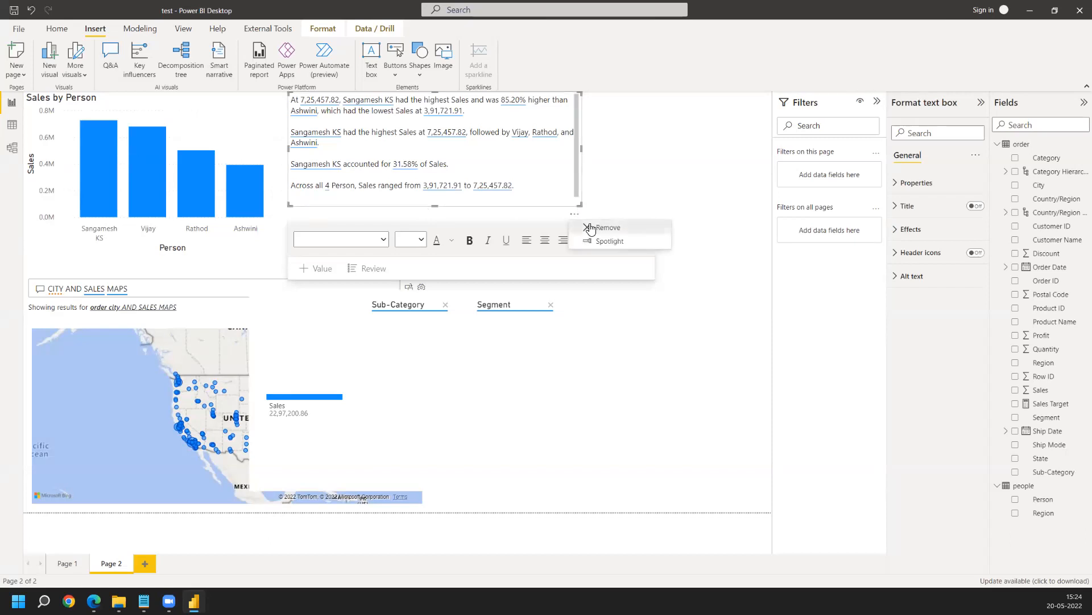
click(590, 228)
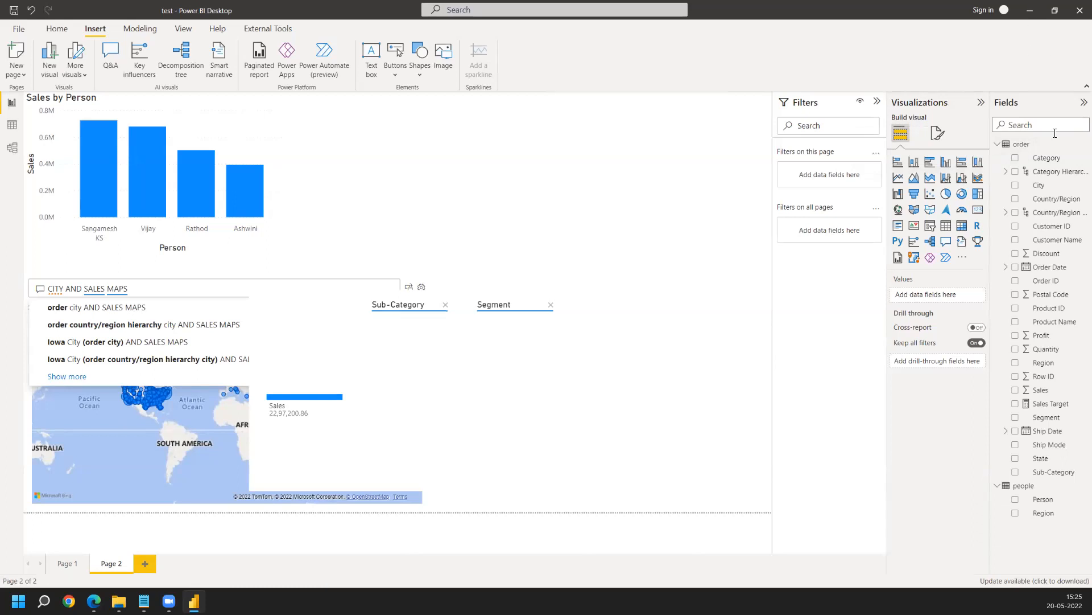
mouse_move(1019, 149)
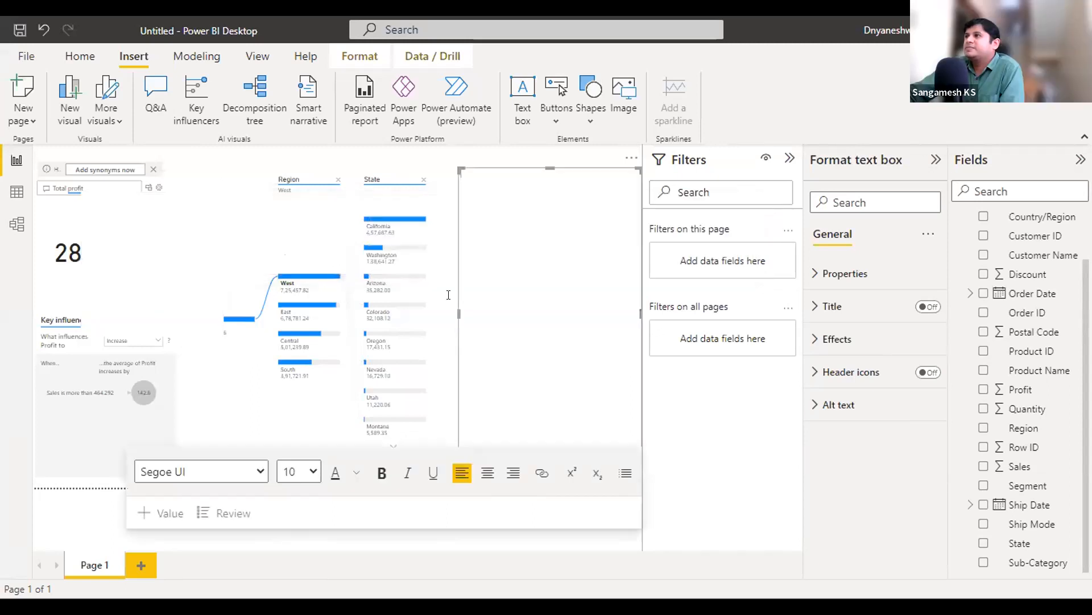
- Try to add a Smart narrative to the page with the decomposition tree and dismiss its message
mouse_move(417, 292)
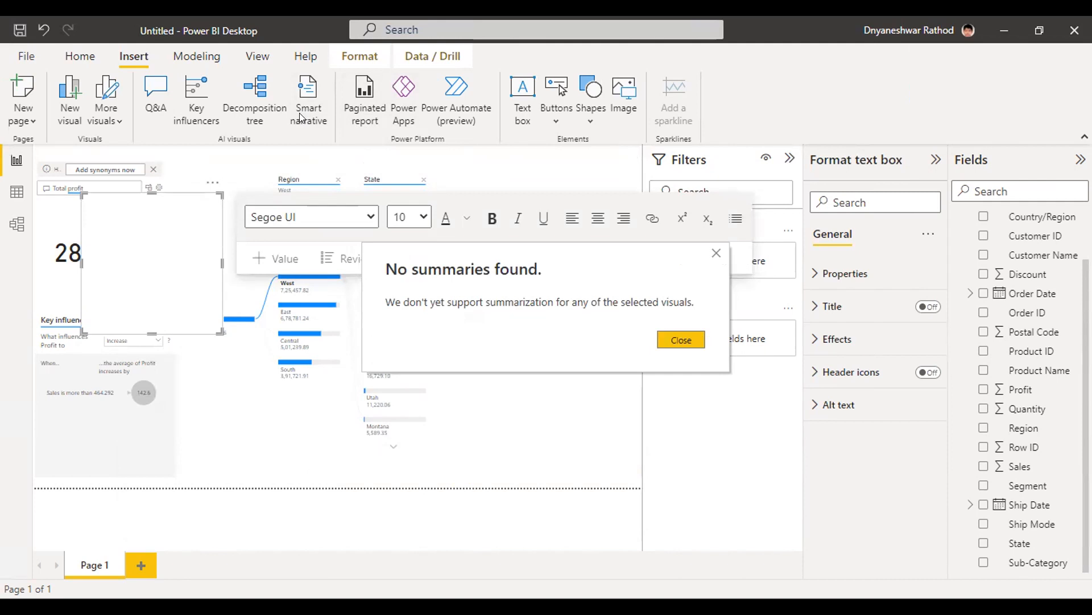
click(692, 340)
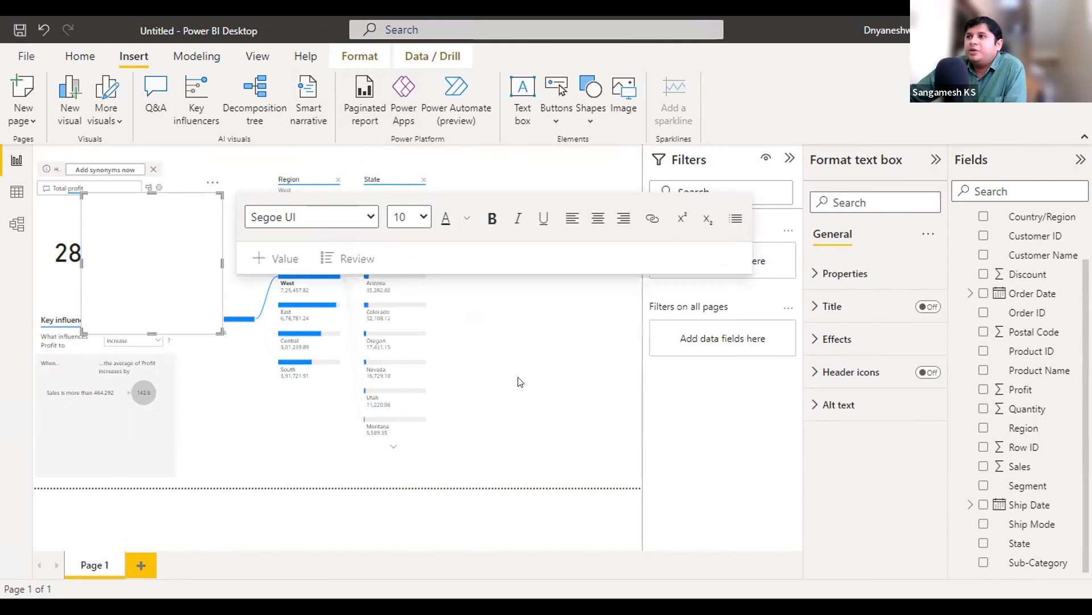
click(508, 384)
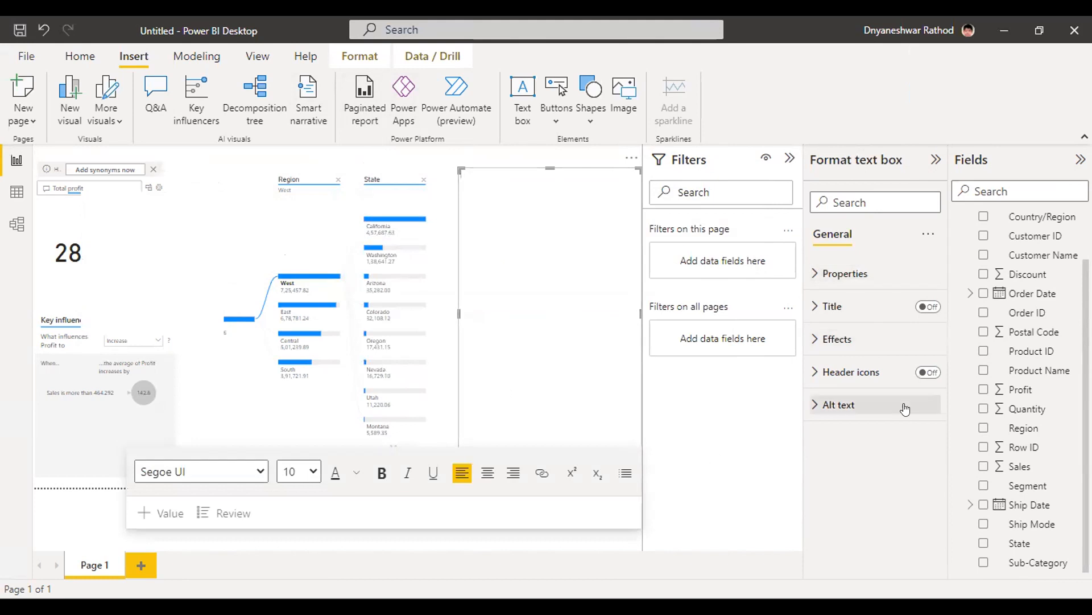
- Convert the decomposition tree of Sales by Region and State into a stacked column chart
click(437, 256)
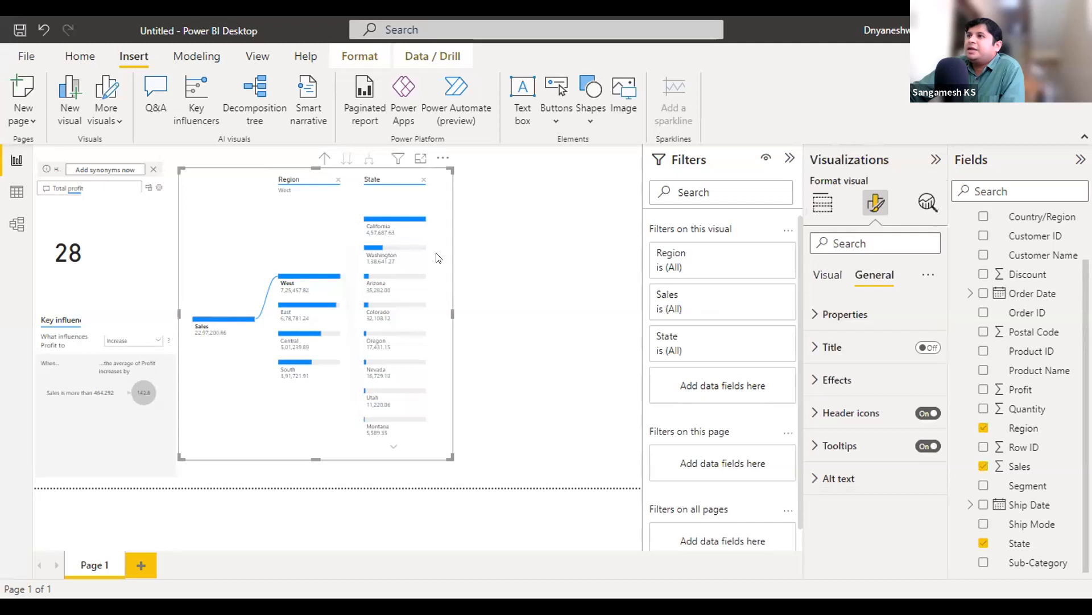
click(815, 206)
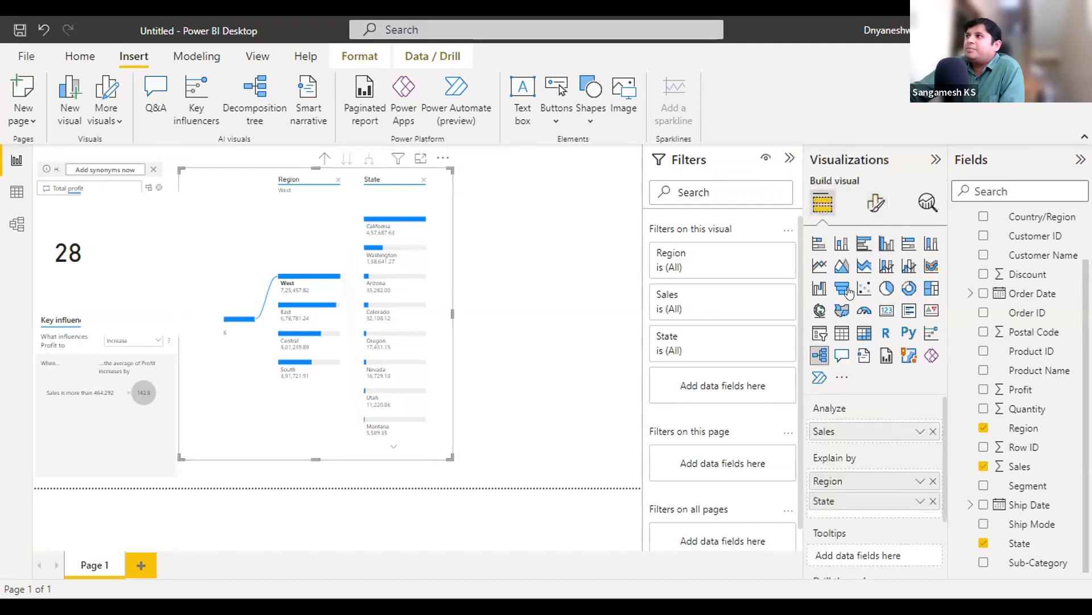
click(838, 244)
click(521, 205)
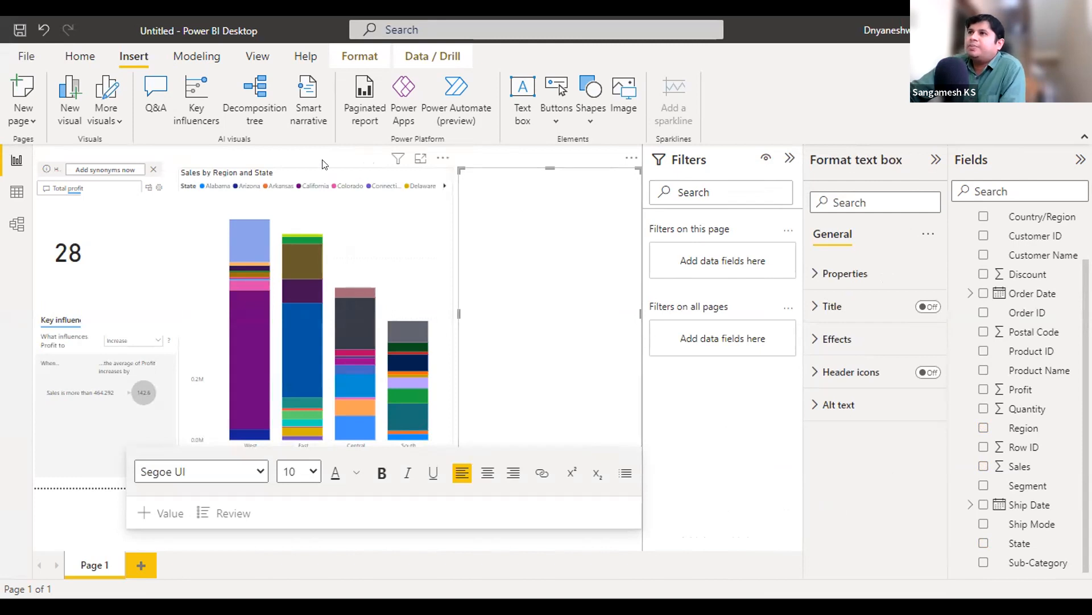
- Add a Smart narrative visual for the Sales by Region and State chart and shorten its box slightly
click(401, 217)
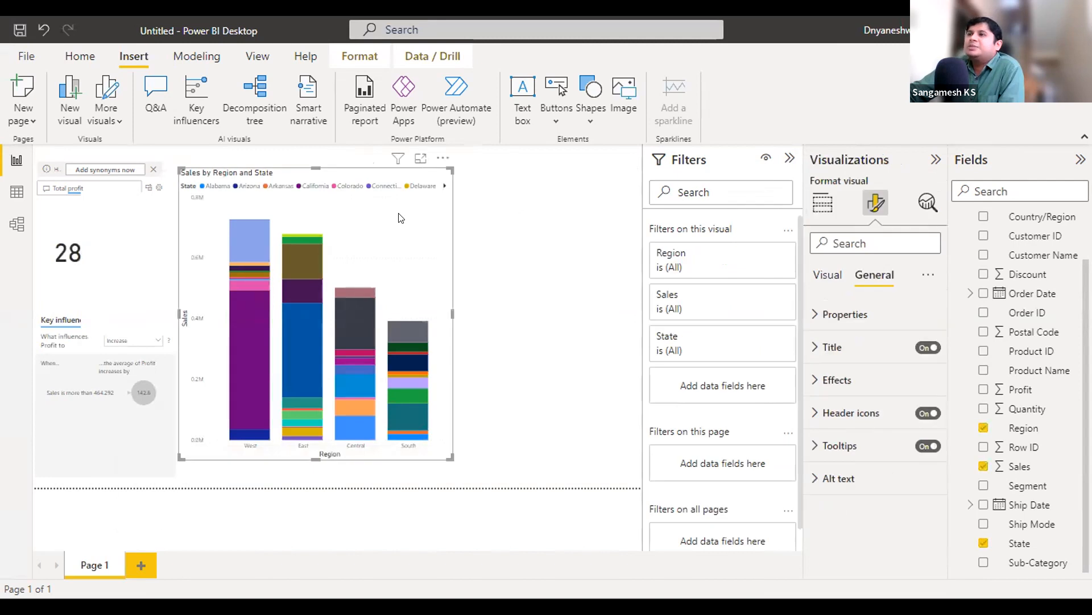
click(314, 111)
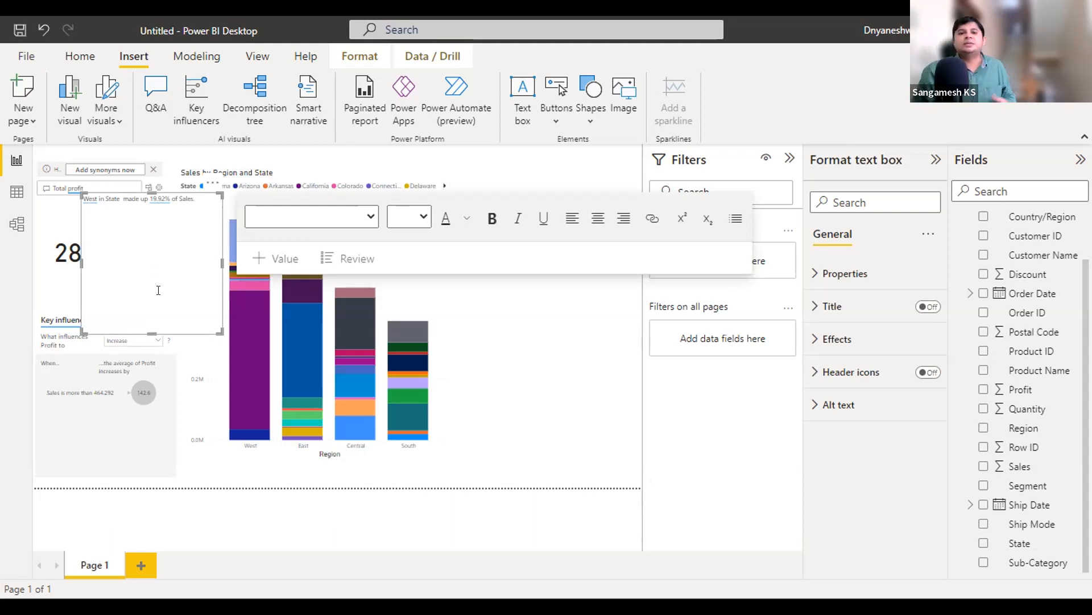
click(158, 290)
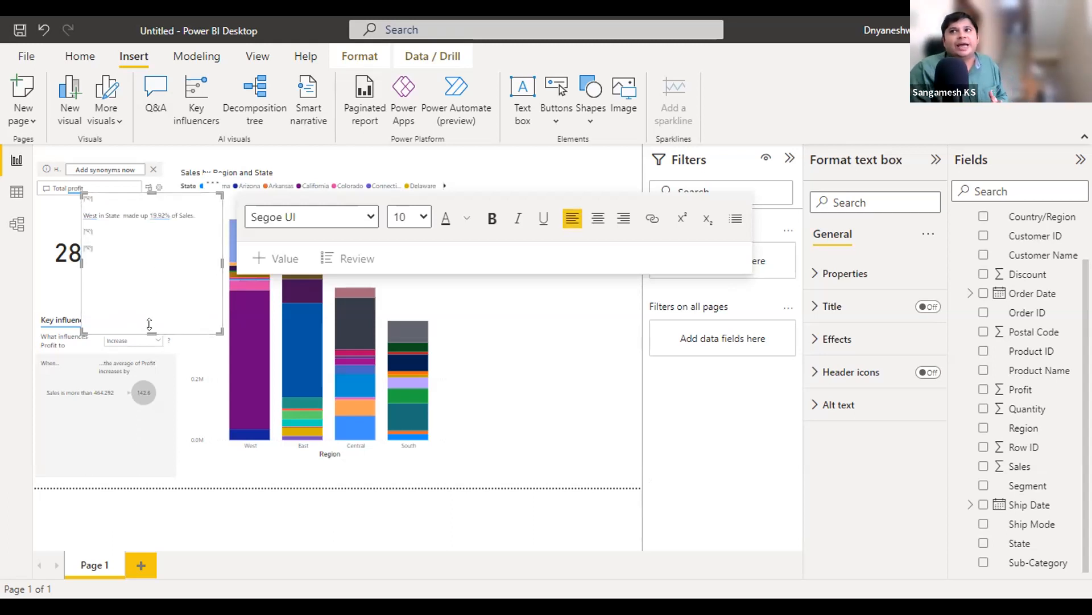
mouse_move(149, 322)
mouse_down()
mouse_move(150, 267)
mouse_move(150, 305)
mouse_up()
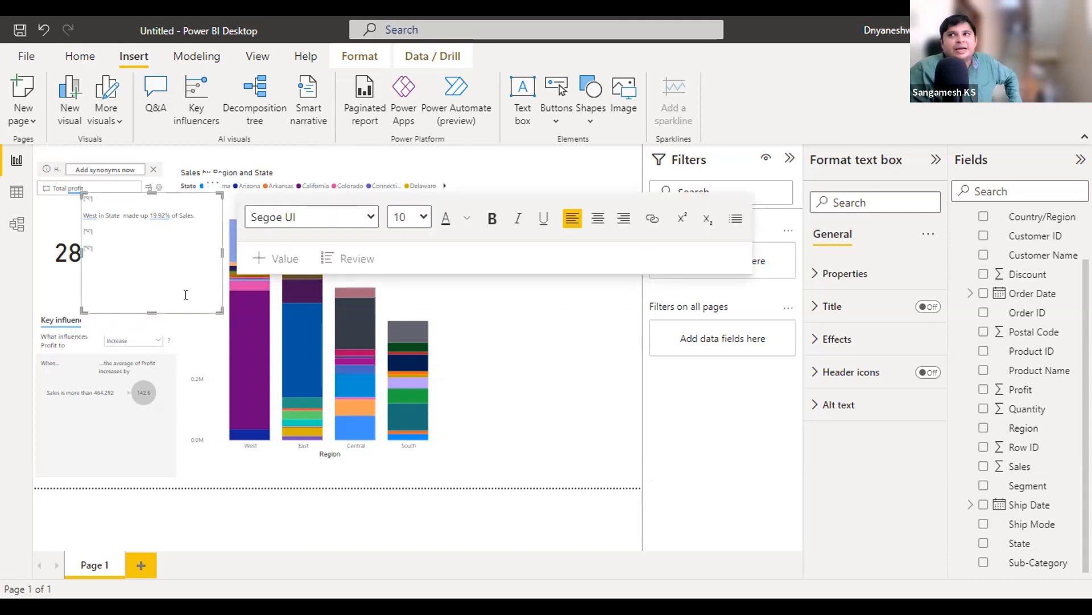
click(430, 507)
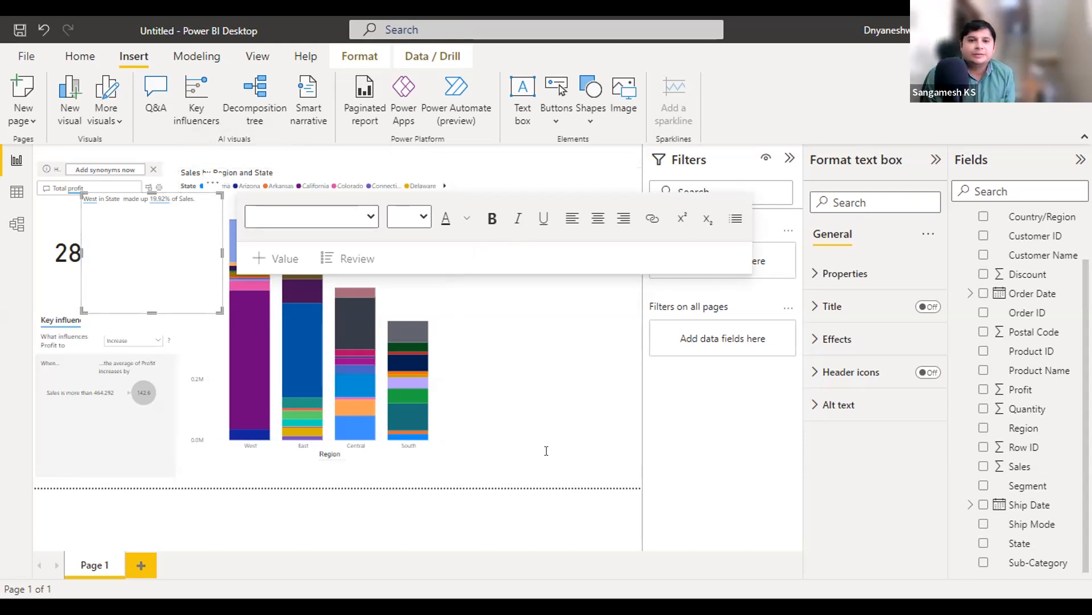
click(479, 347)
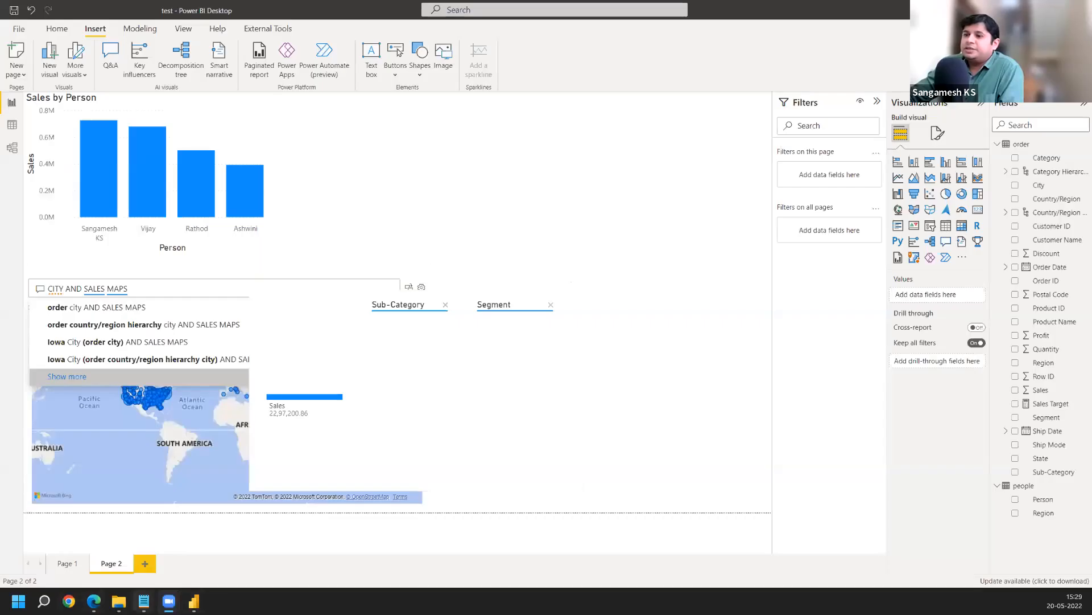
- Switch to Notepad to review the practice task list on the Q&A, key influencers and tree plots, and return to Power BI
mouse_move(147, 600)
click(225, 540)
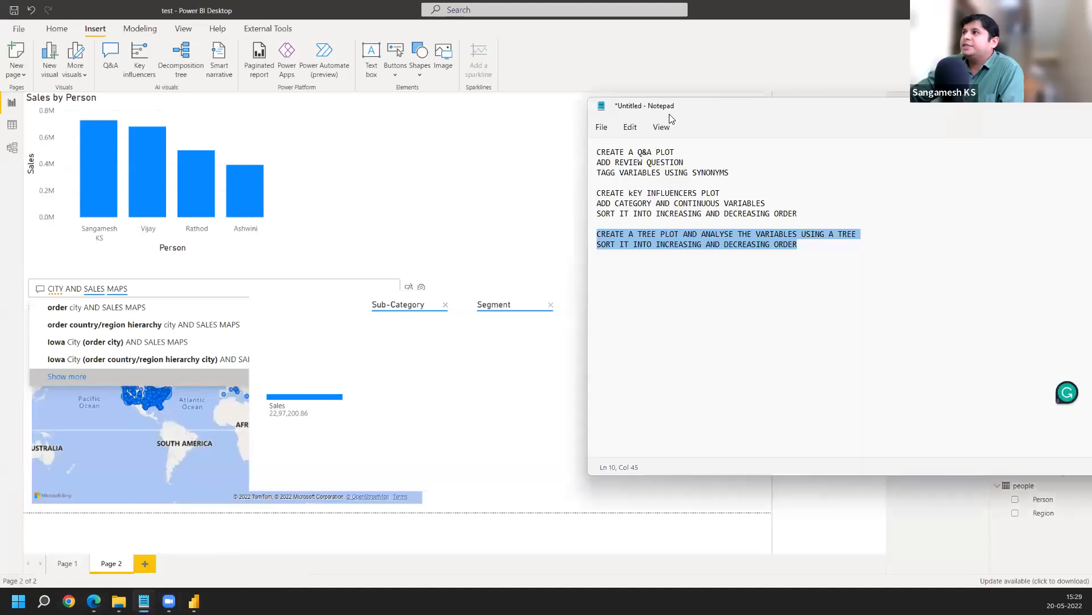
click(736, 178)
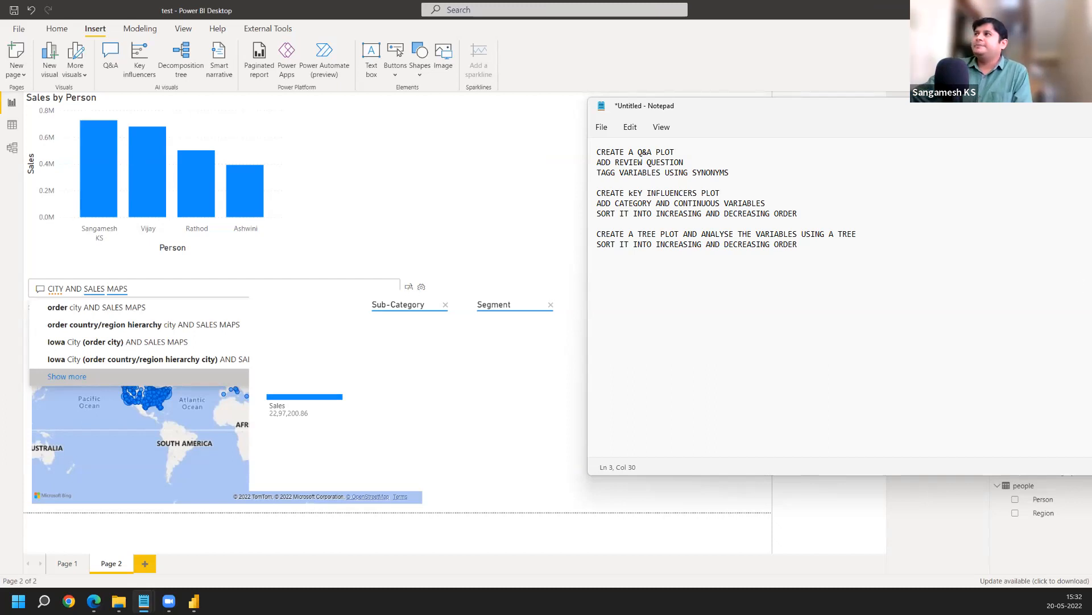
click(805, 53)
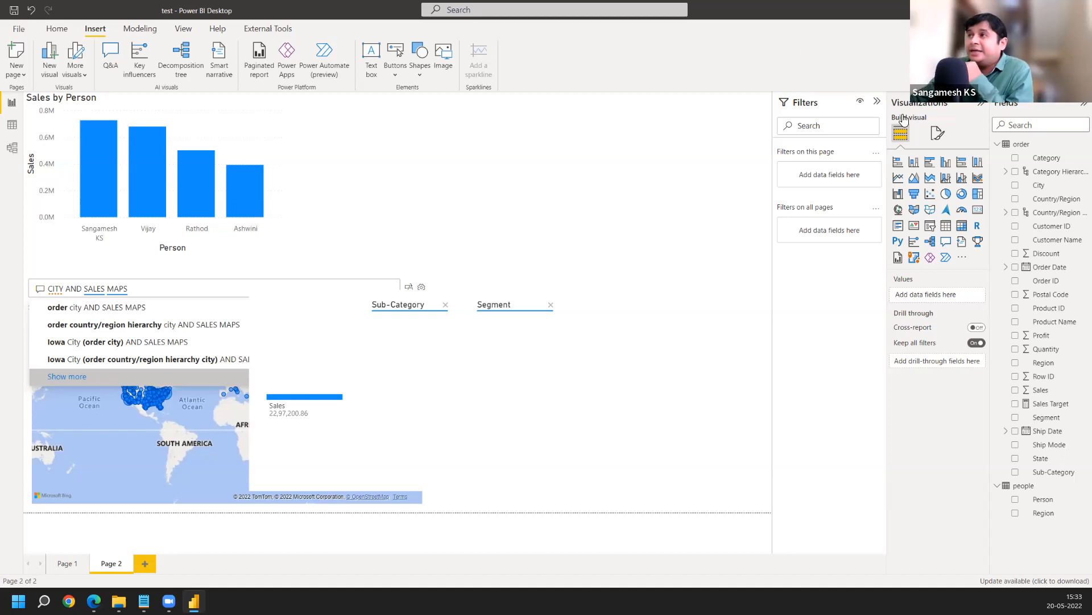
- Open the report's data in Power Query Editor and view the Transform tools
click(65, 30)
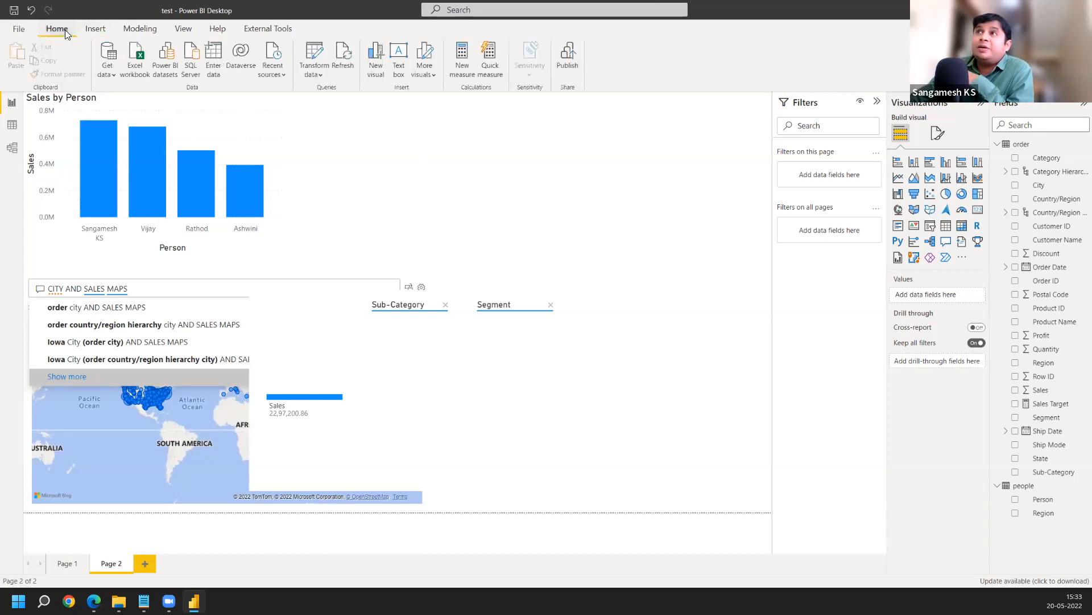
click(318, 51)
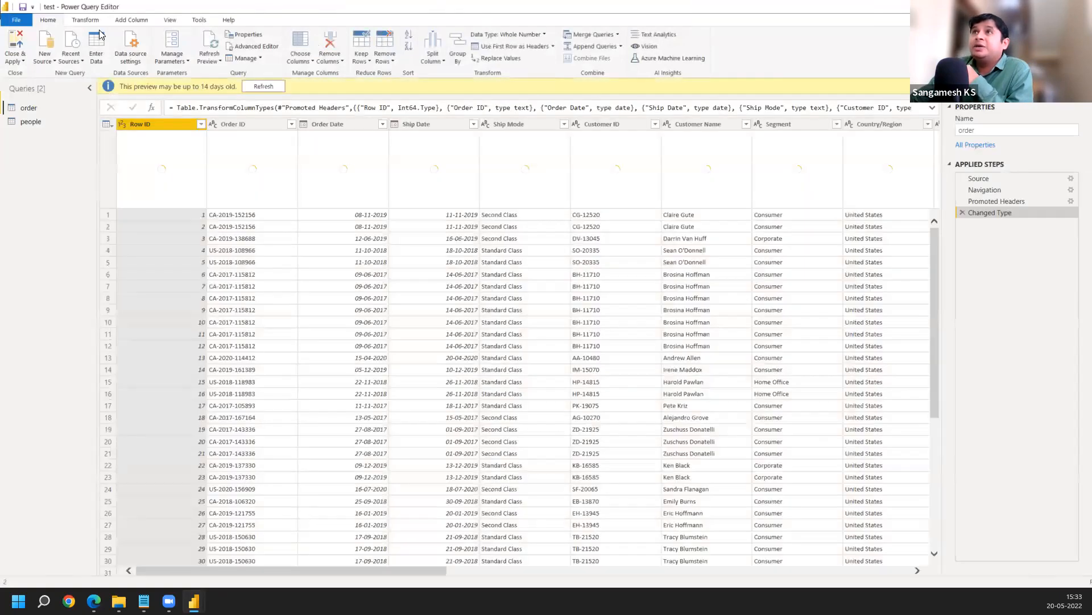
click(85, 20)
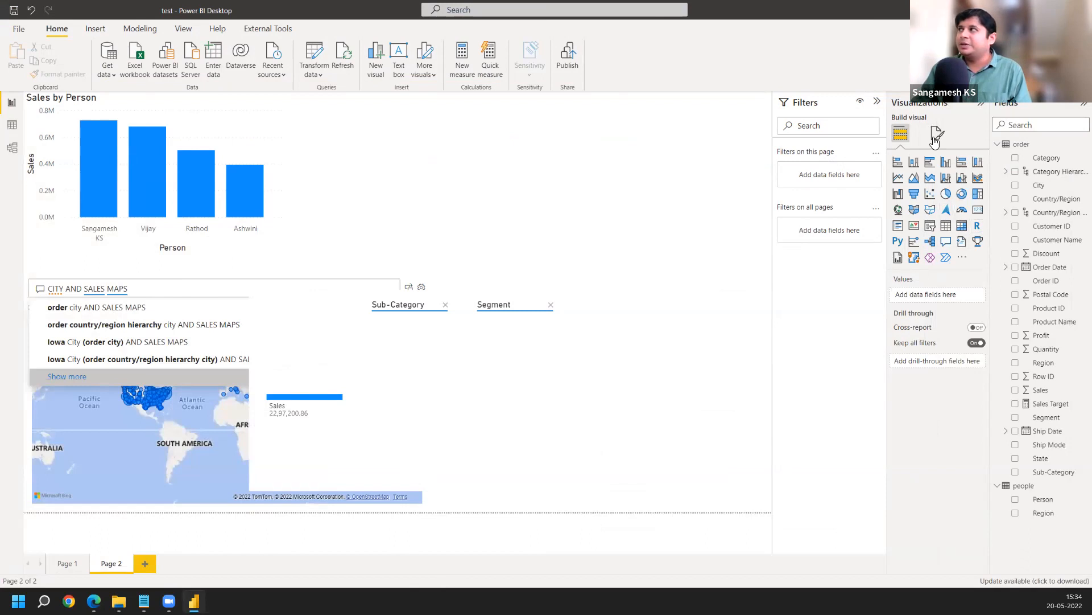
- Try to get more visuals for the report and cancel the sign-in request
click(966, 259)
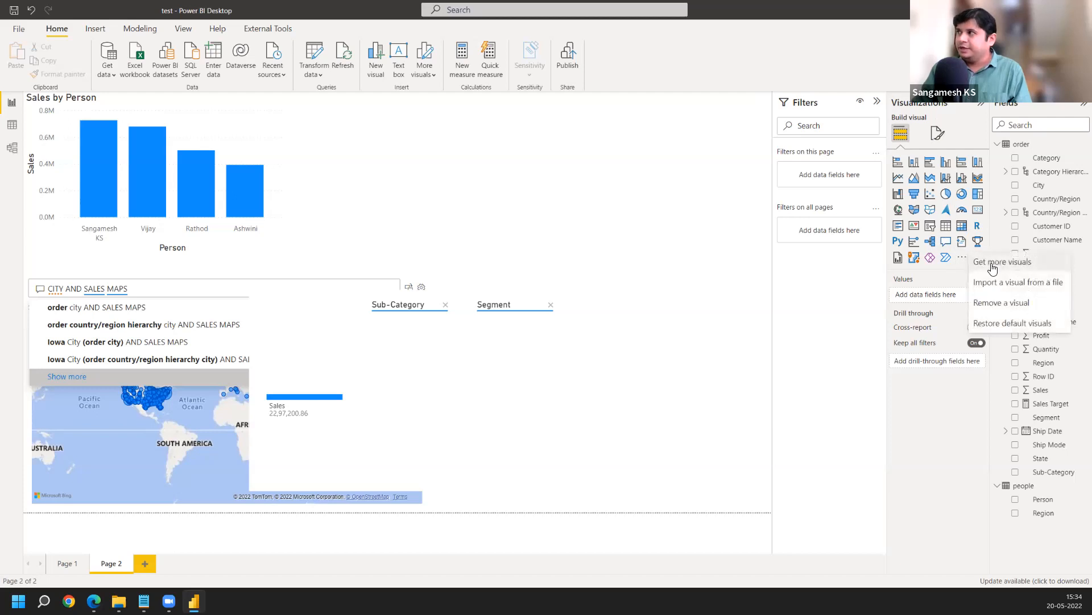
click(993, 265)
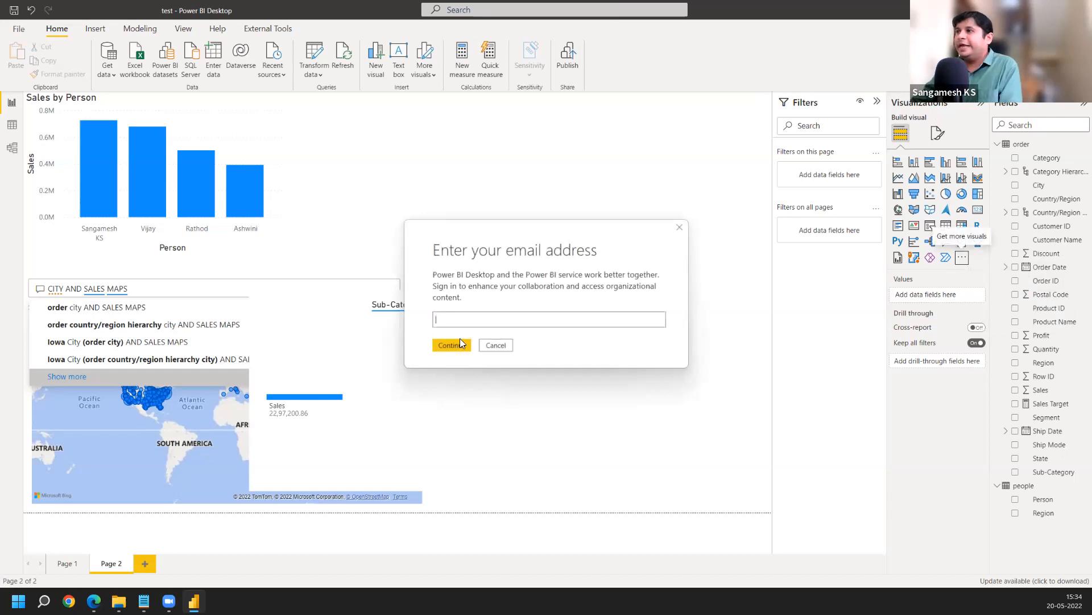
click(494, 345)
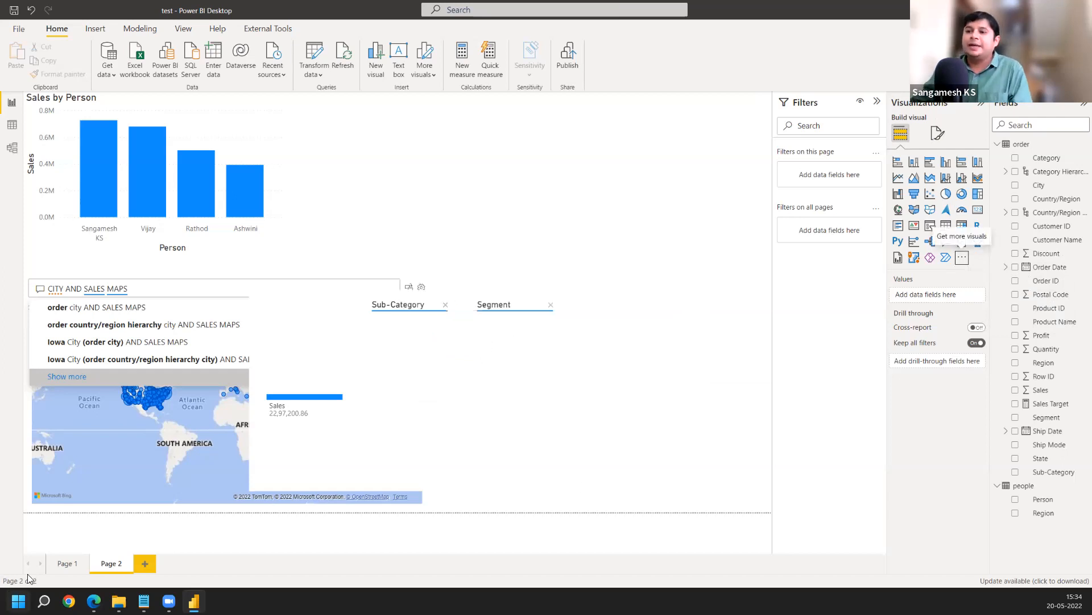
- Switch to Chrome with the Personal profile and search Google for "MICROSOFT GET MORE VISUALS POWERBI"
click(68, 601)
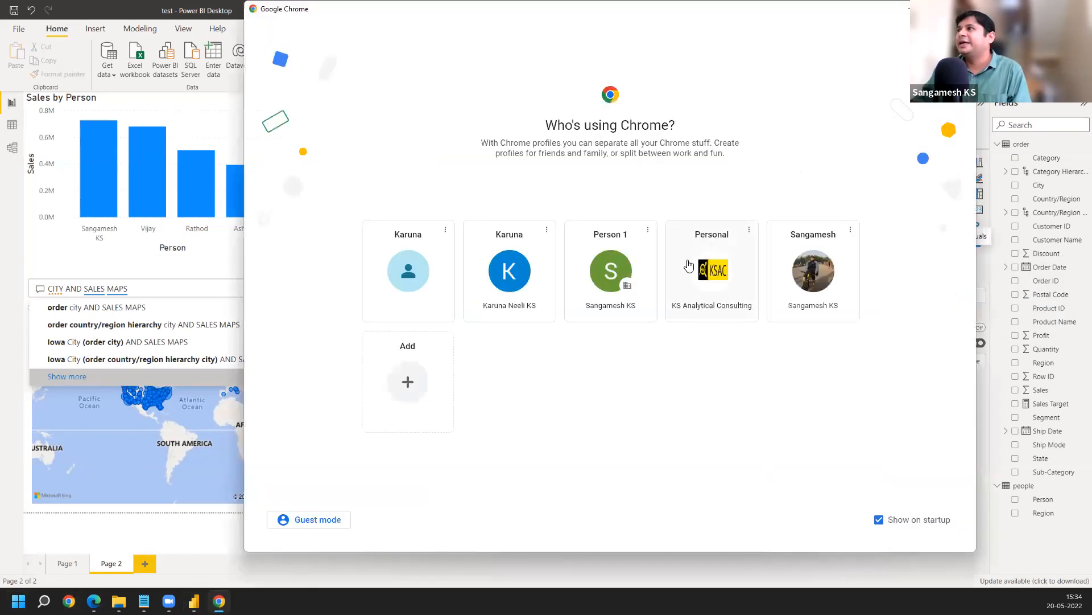
click(699, 278)
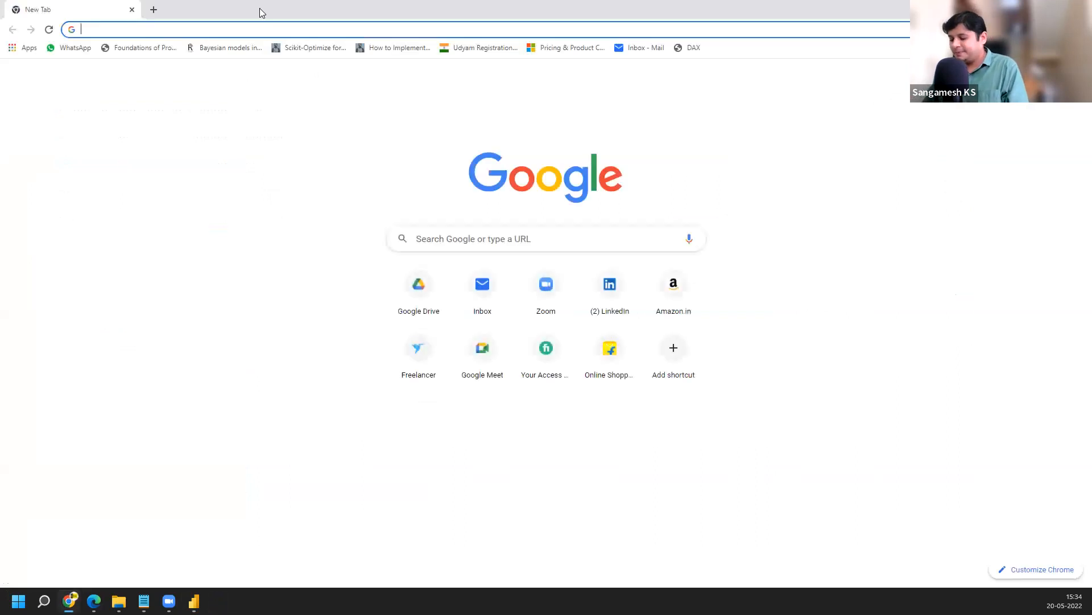
text(GE)
key(BackSpace)
key(BackSpace)
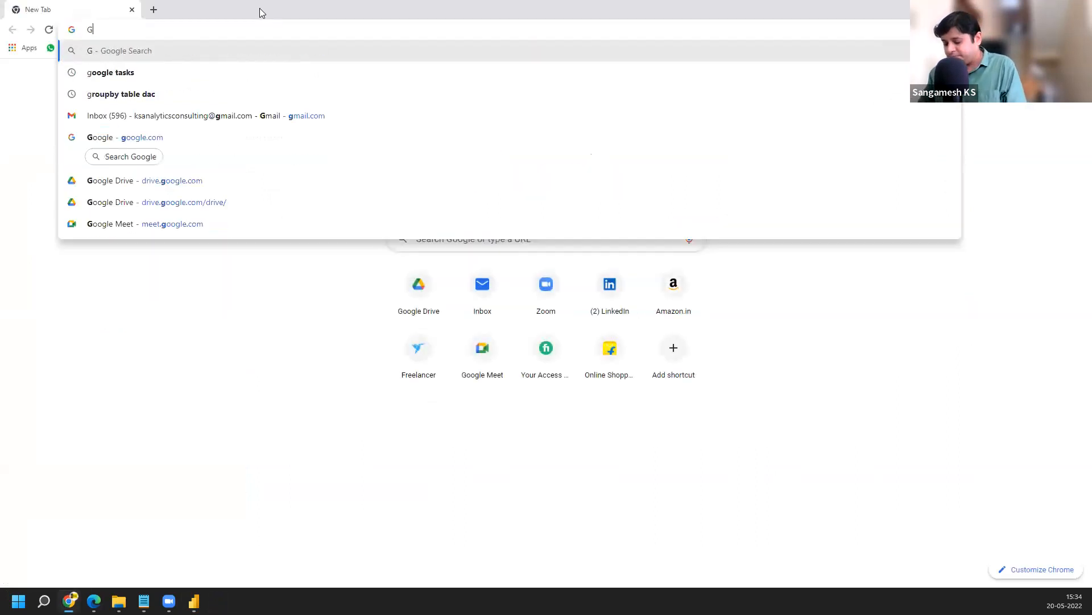
text(MI)
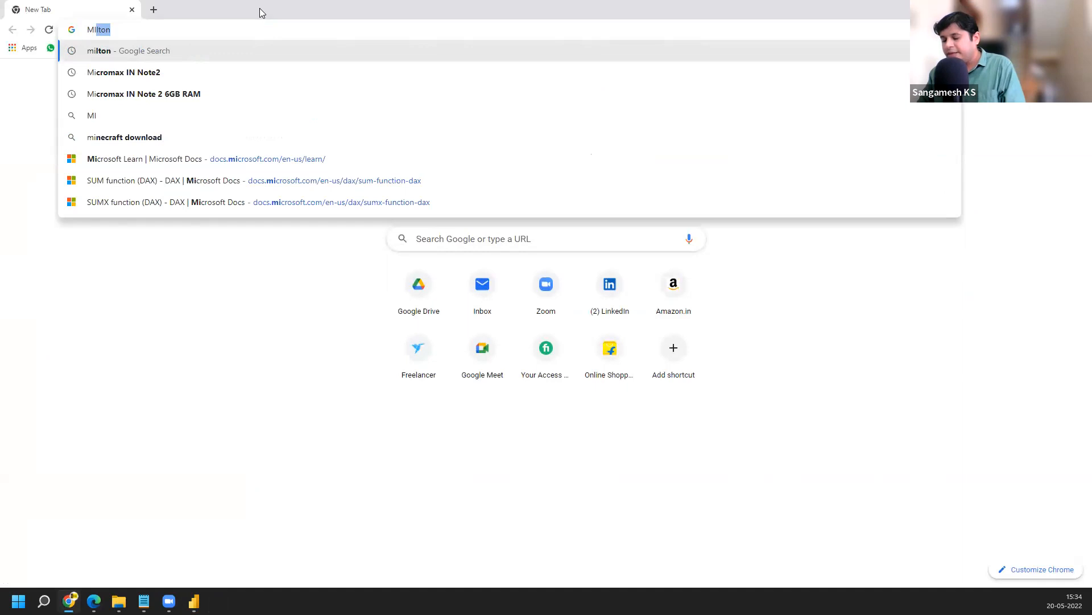
text(CRO)
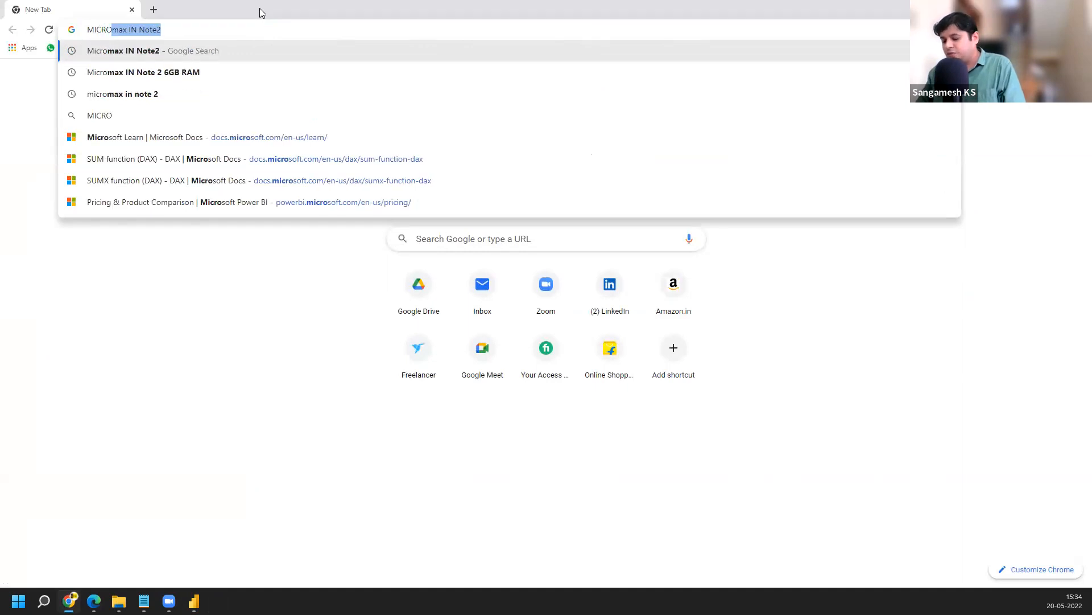
text(SOFT )
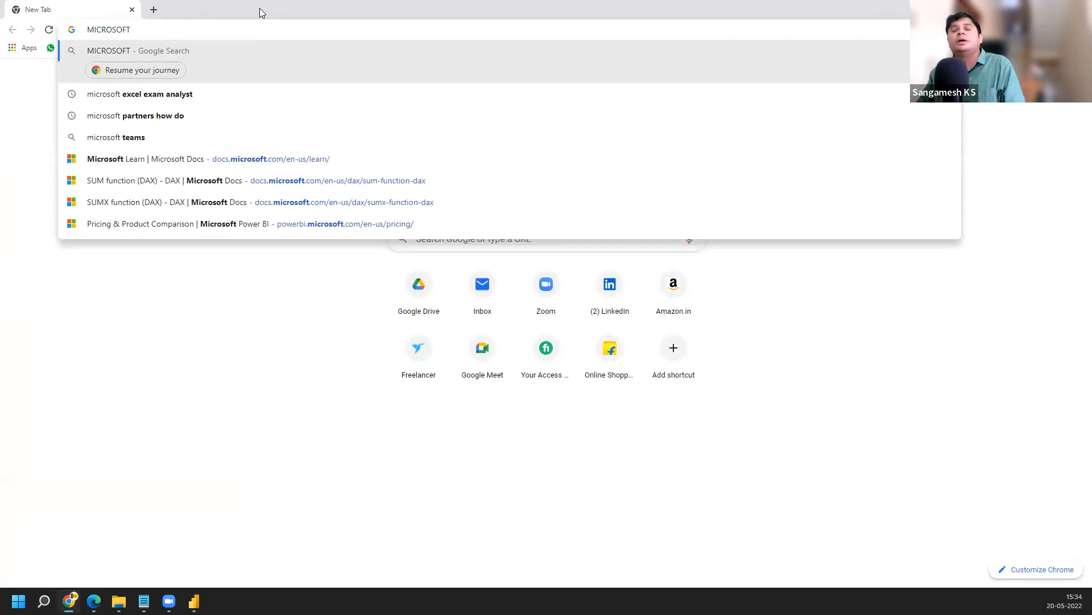
text(GET MORE )
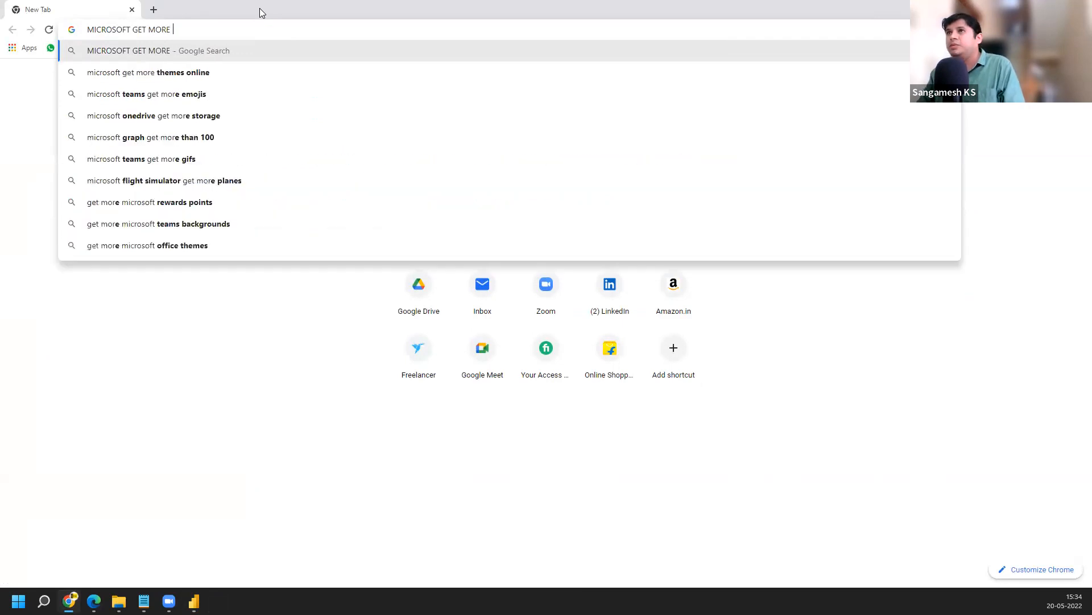
text(V)
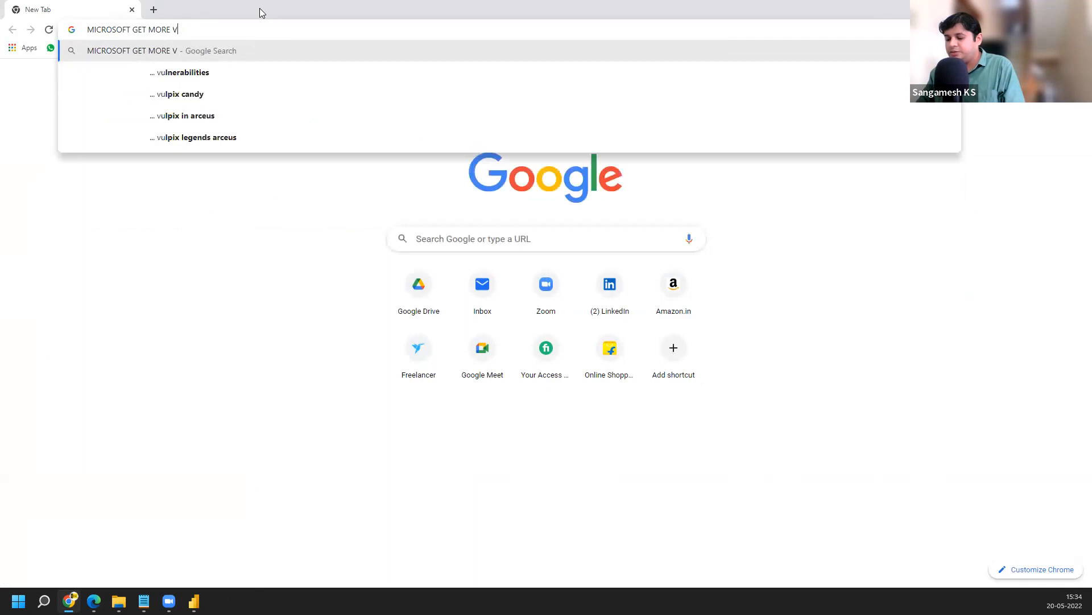
text(ISUALS )
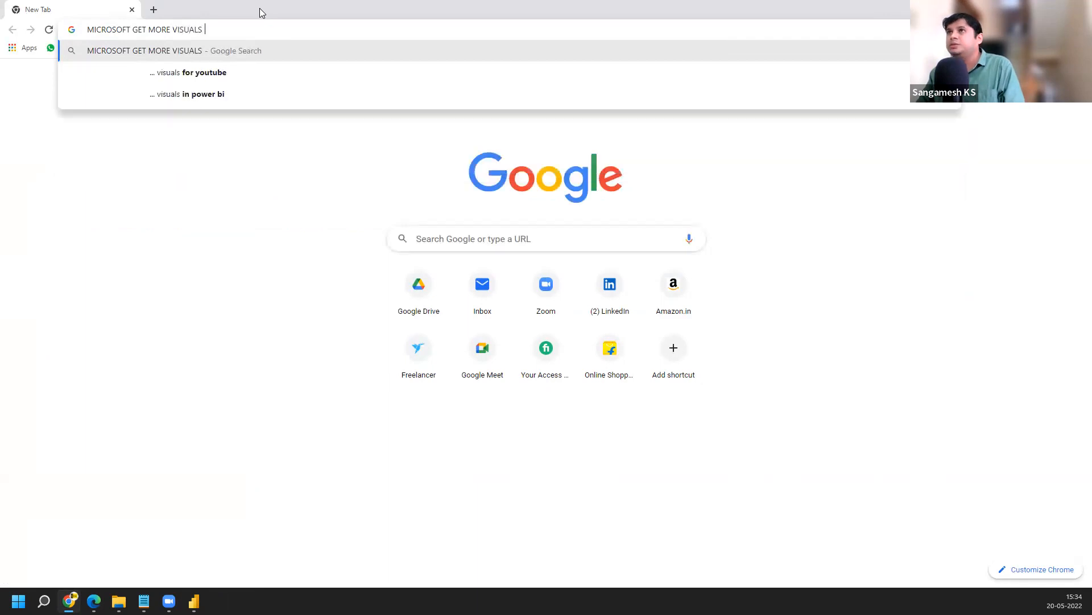
text(POWERBI)
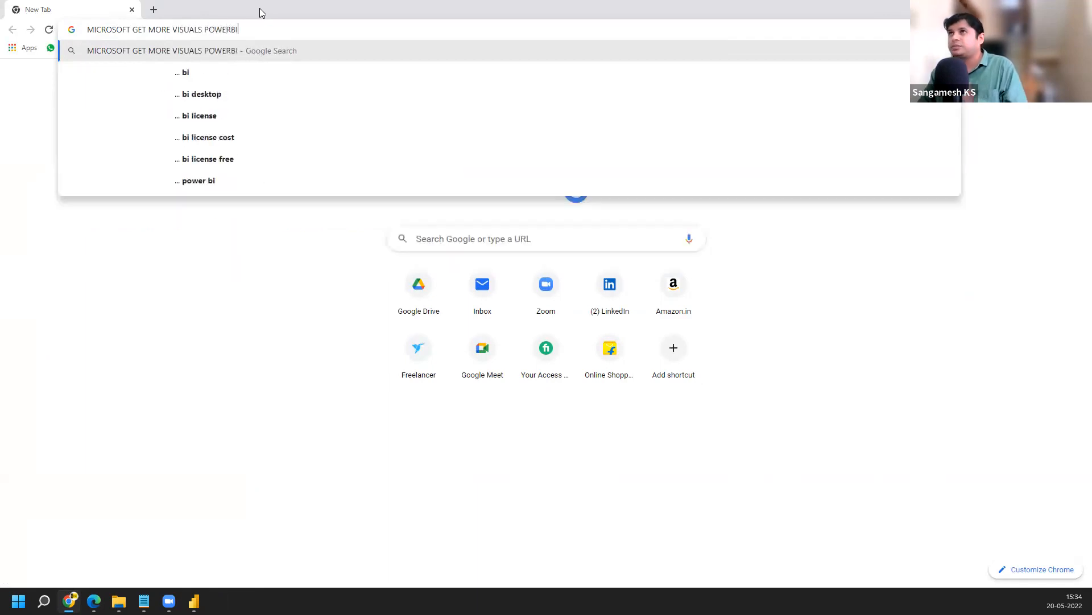
key(Return)
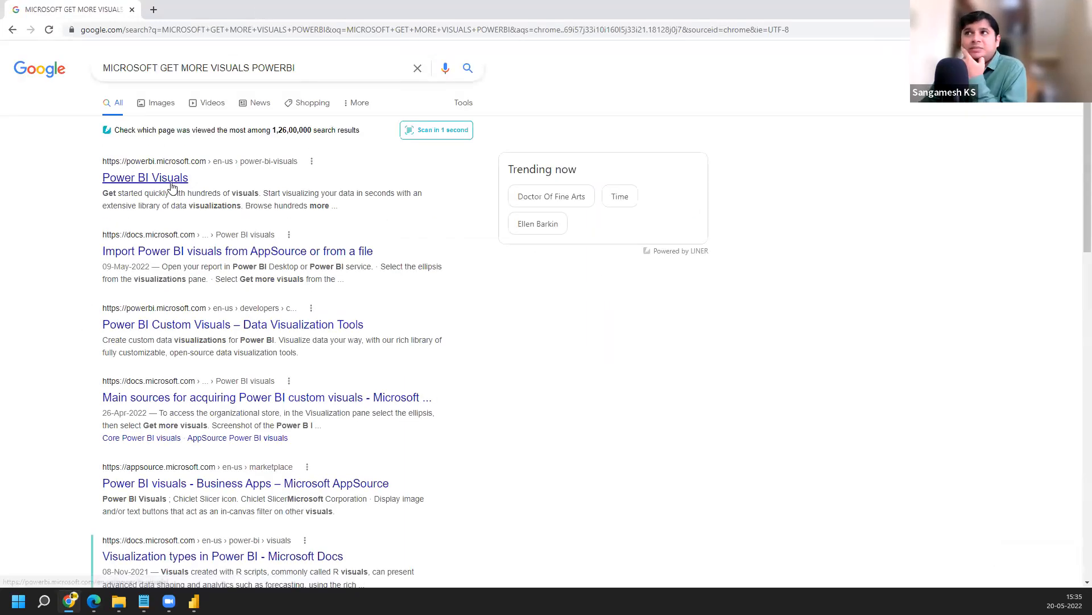
- Open the Power BI Visuals result and look through the page's sections on data visuals, certified partners and other resources
click(172, 181)
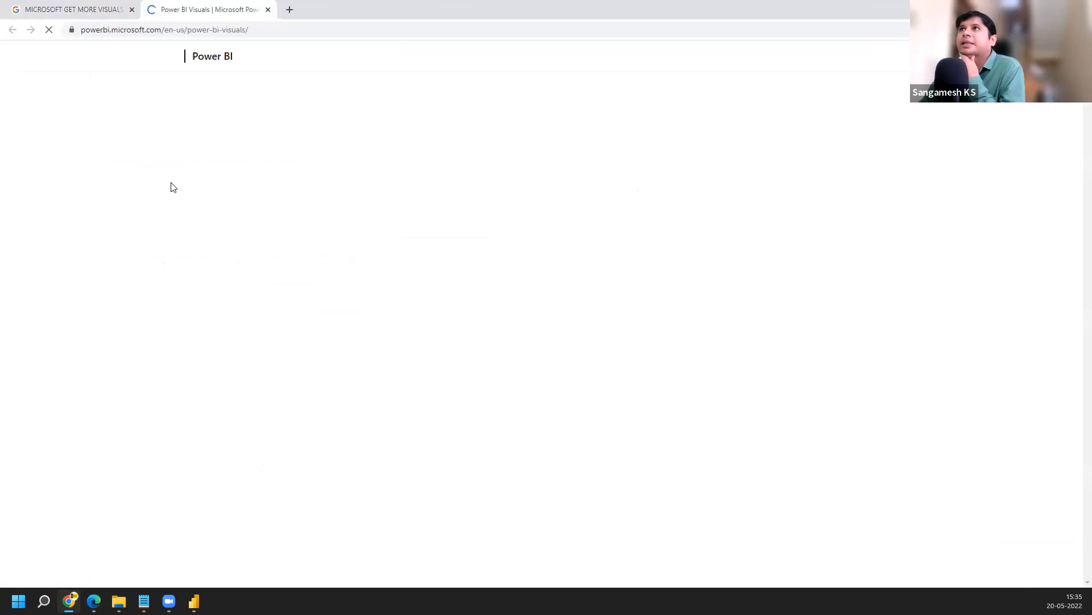
scroll(212, 258, down, 8)
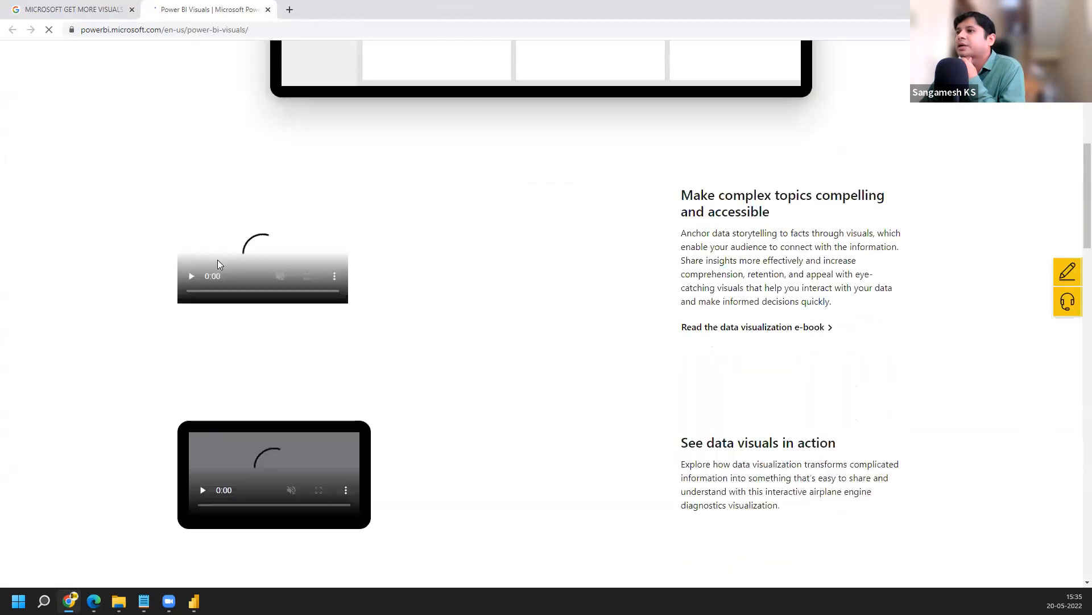
scroll(219, 264, down, 15)
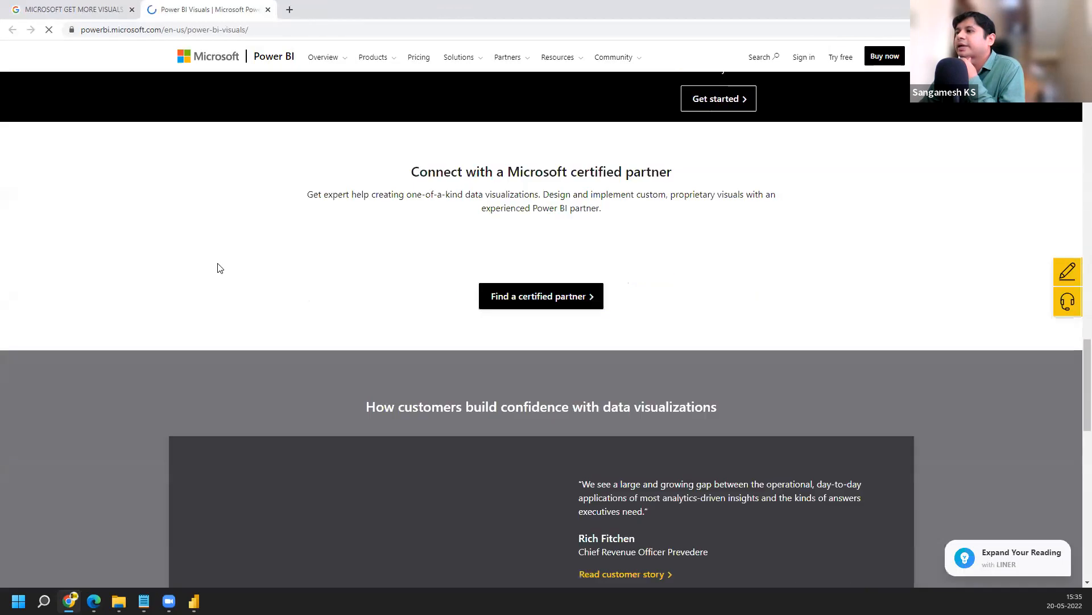
scroll(218, 263, down, 4)
scroll(218, 264, up, 3)
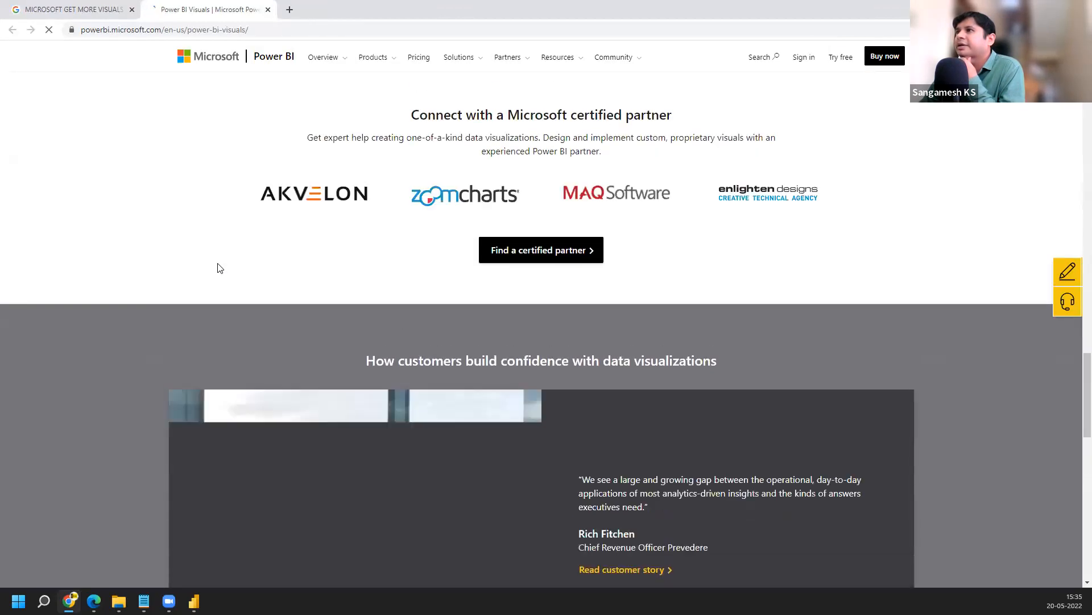
scroll(220, 268, down, 12)
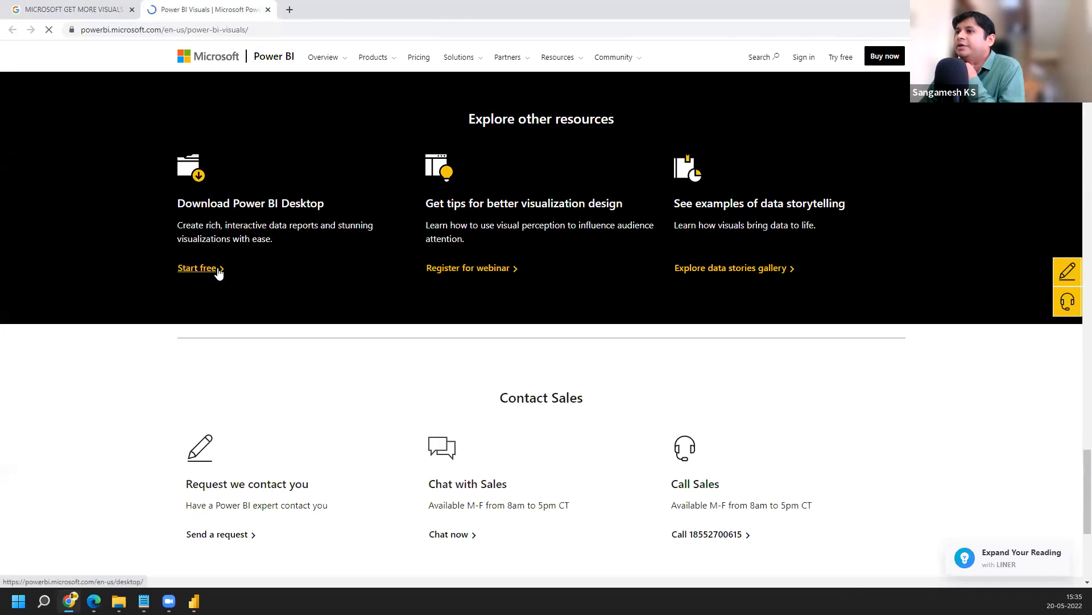
scroll(220, 273, down, 5)
scroll(220, 272, up, 12)
- Return to the search results, open "Import Power BI visuals from AppSource or from a file" and read its import instructions
key(ctrl+Tab)
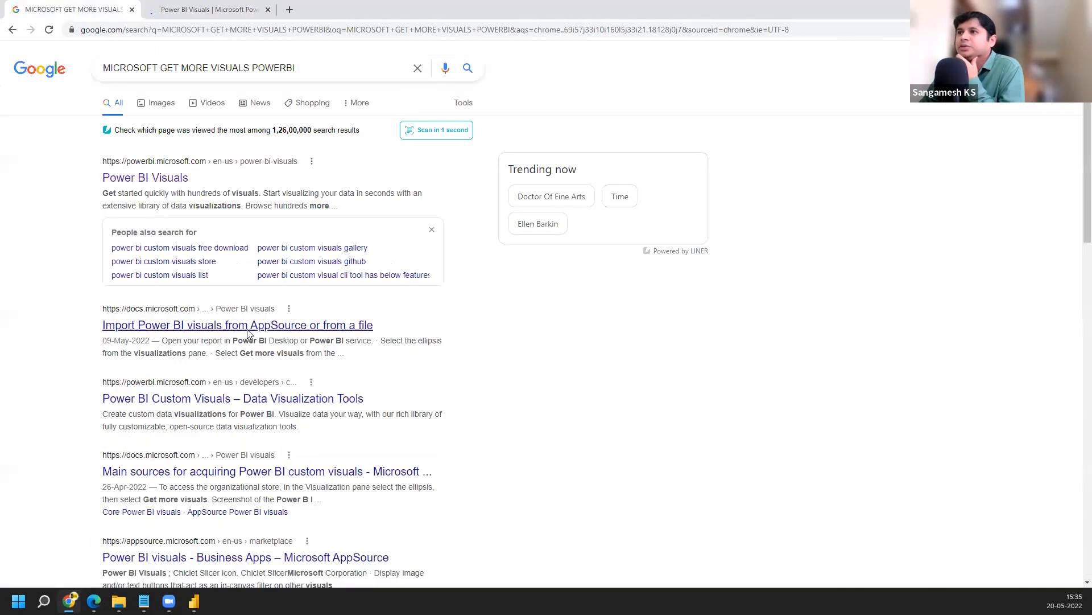
click(247, 329)
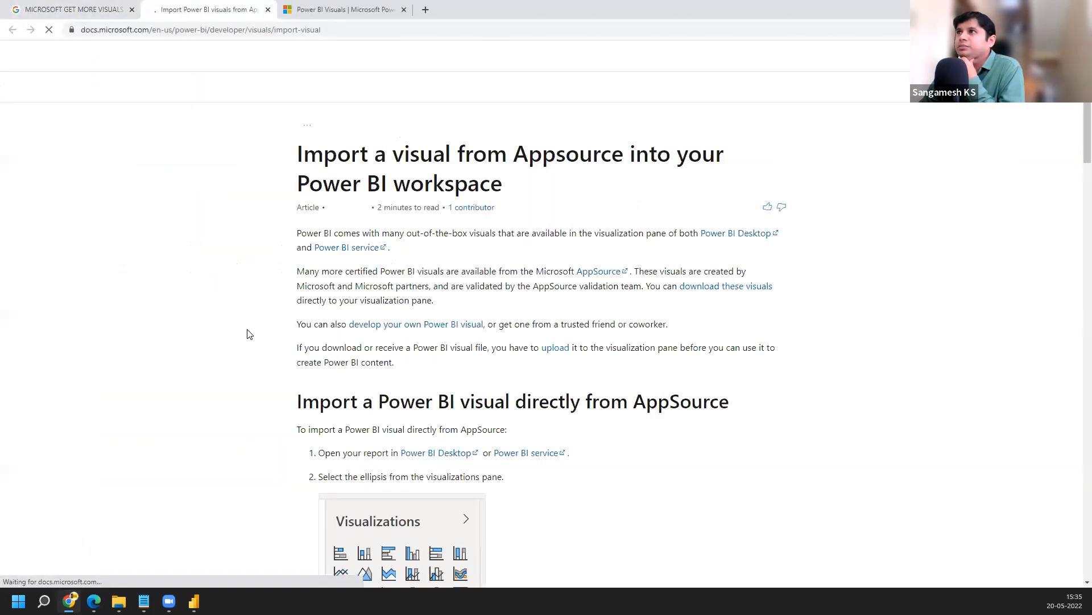
scroll(413, 336, down, 3)
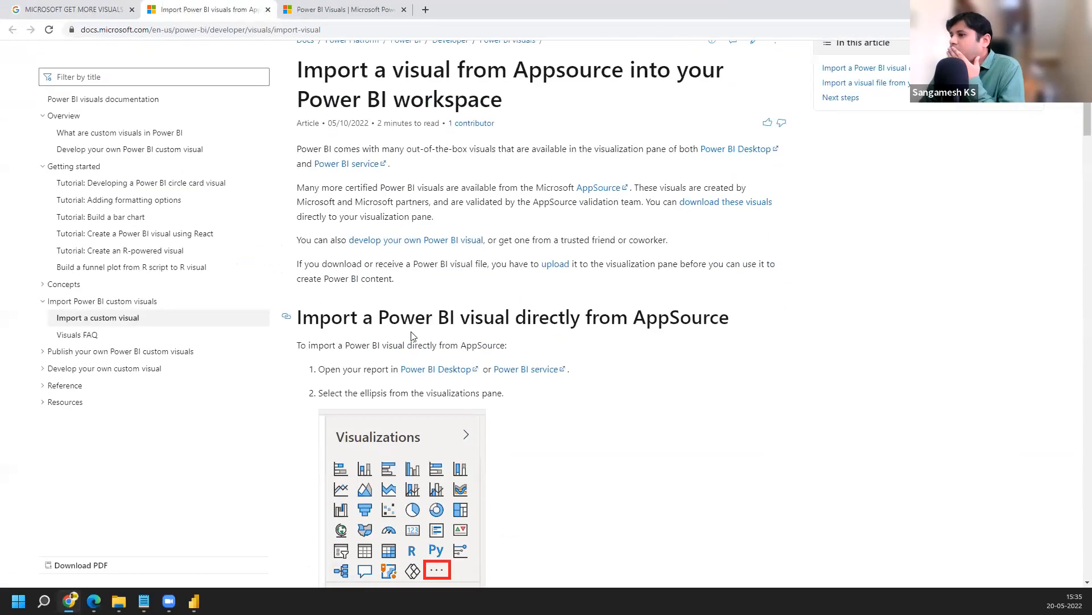
scroll(412, 336, down, 9)
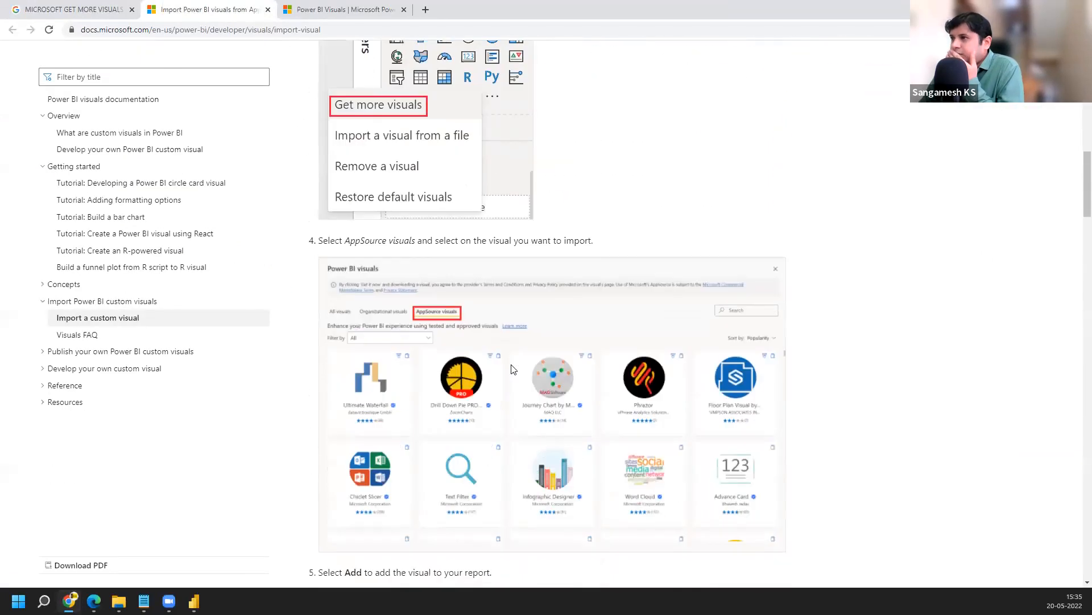
scroll(455, 319, down, 10)
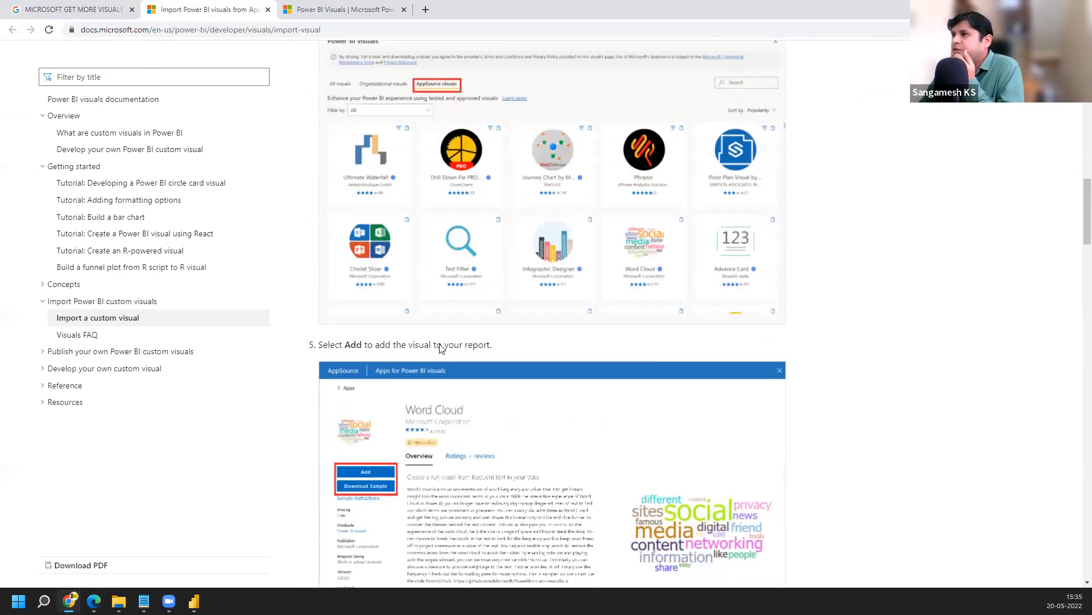
scroll(552, 330, down, 10)
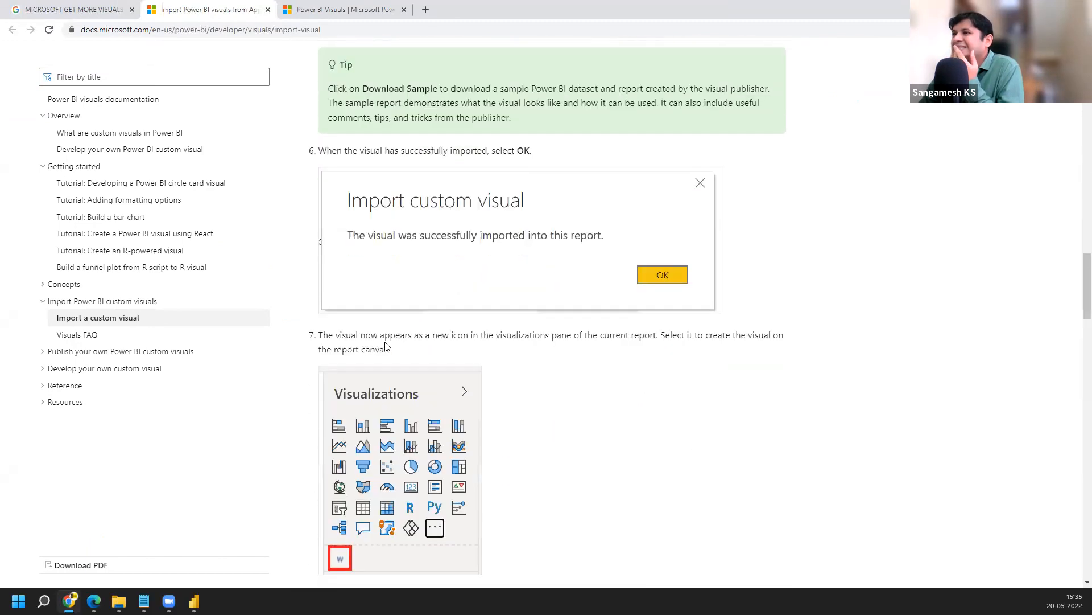
scroll(404, 298, down, 3)
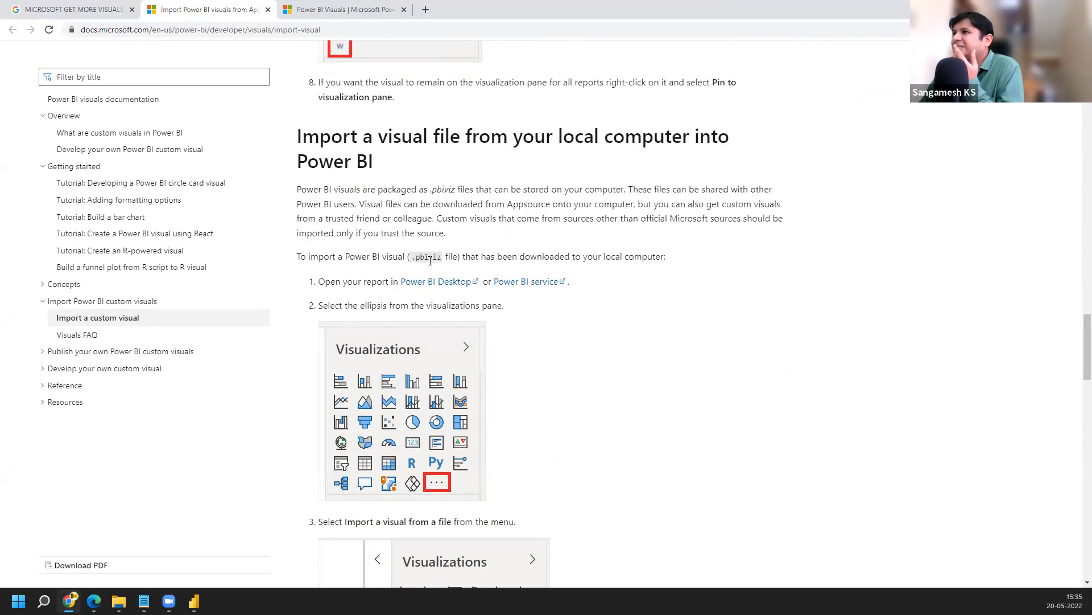
scroll(393, 319, down, 4)
scroll(393, 326, down, 20)
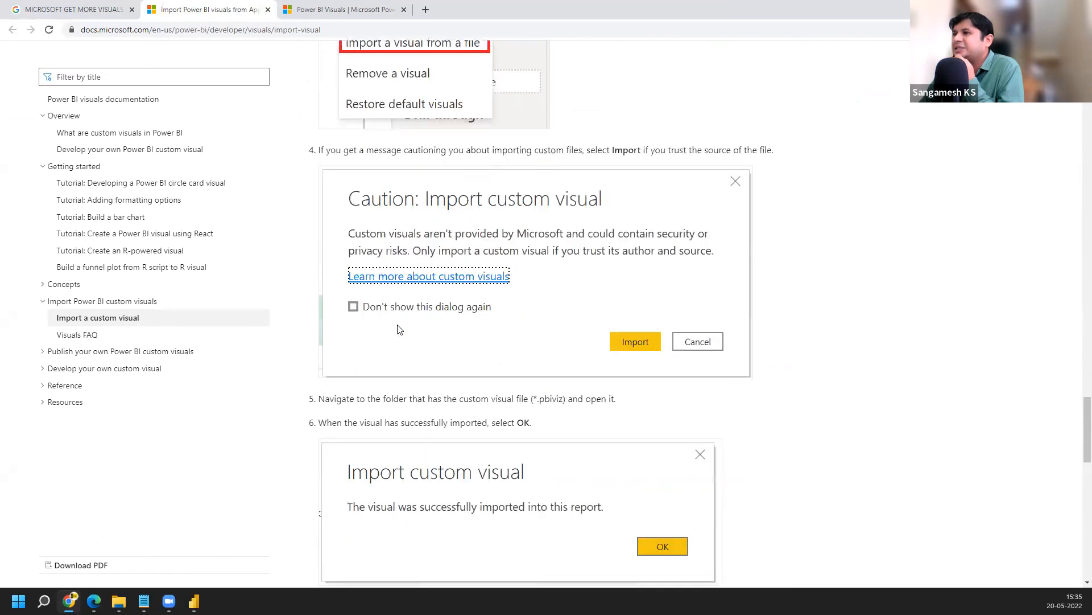
- Find the article's step on choosing a visual to import from AppSource and copy the term "AppSource visuals"
scroll(399, 329, up, 20)
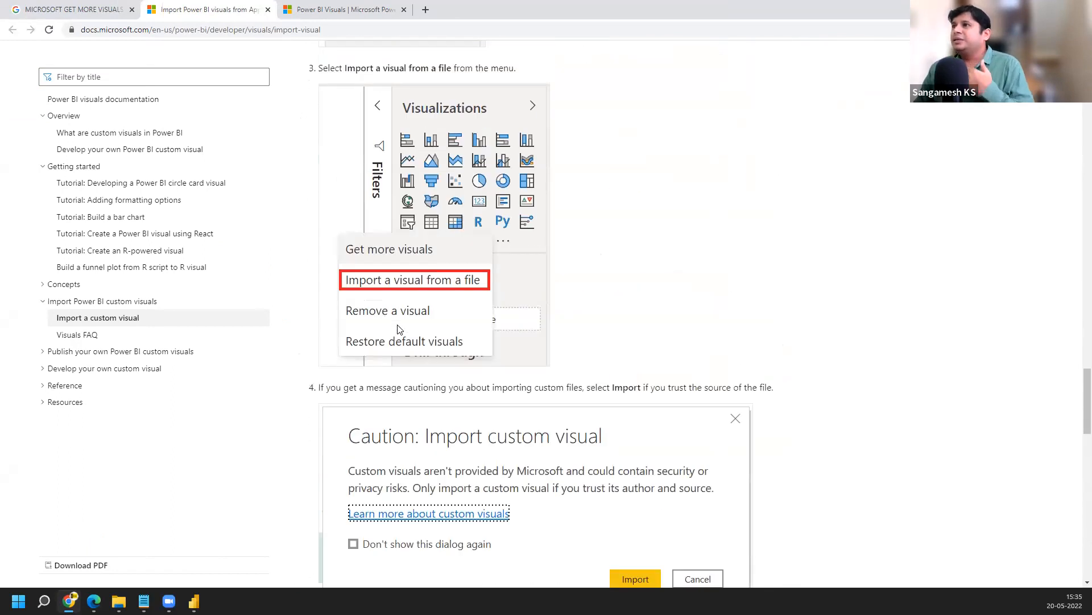
scroll(399, 330, down, 19)
scroll(398, 333, down, 9)
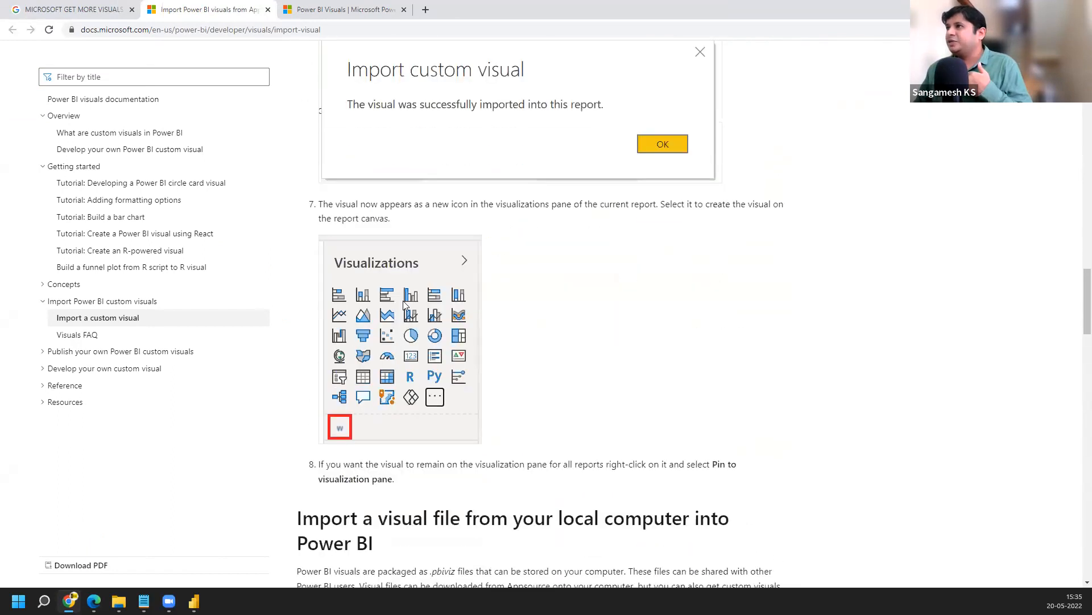
scroll(453, 230, up, 19)
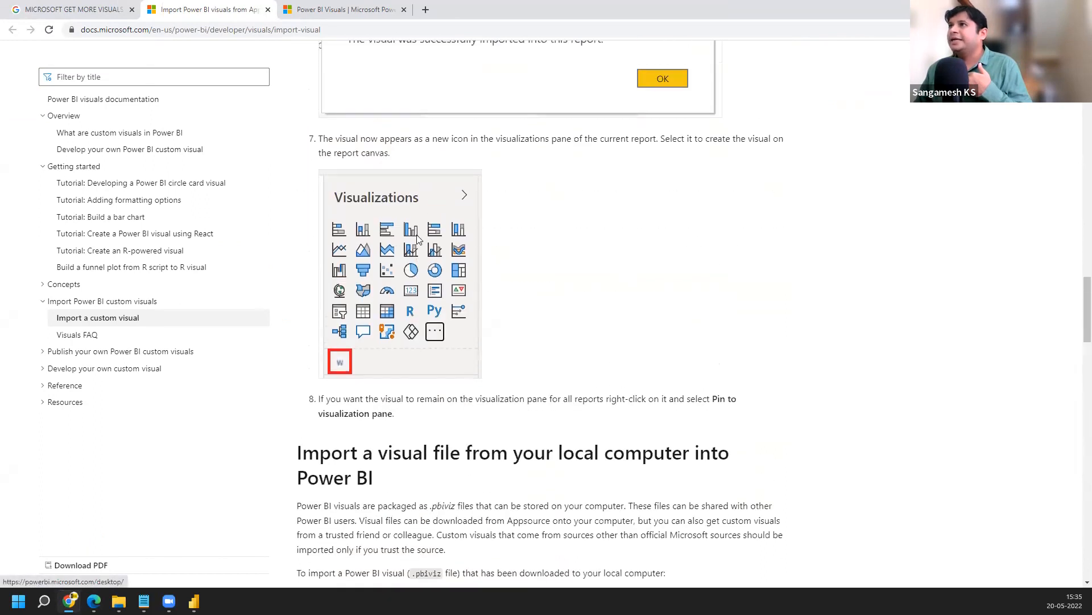
scroll(408, 213, up, 9)
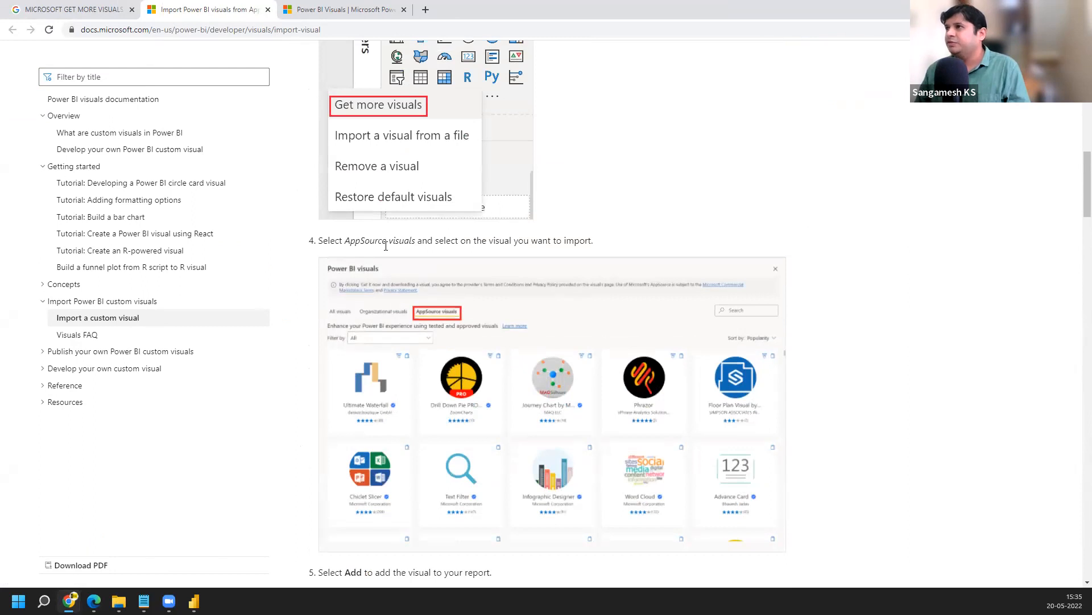
scroll(373, 261, up, 5)
scroll(388, 353, down, 6)
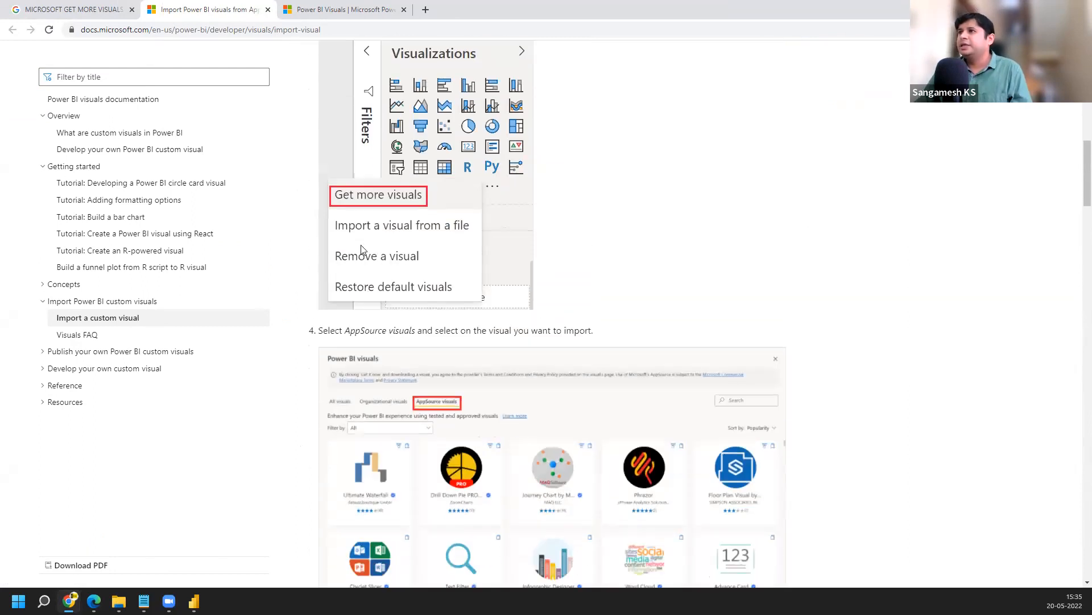
drag(347, 185, 416, 189)
key(ctrl+c)
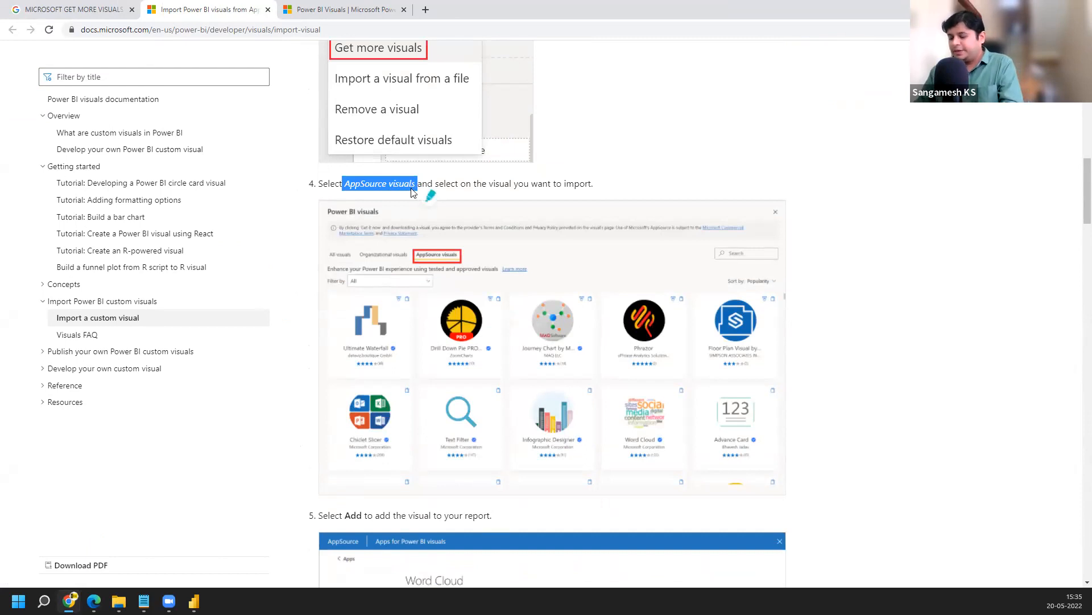
- Search Google for the copied term "AppSource visuals" in a new tab and open the Microsoft AppSource Power BI visuals result
key(ctrl+t)
key(ctrl+v)
key(Return)
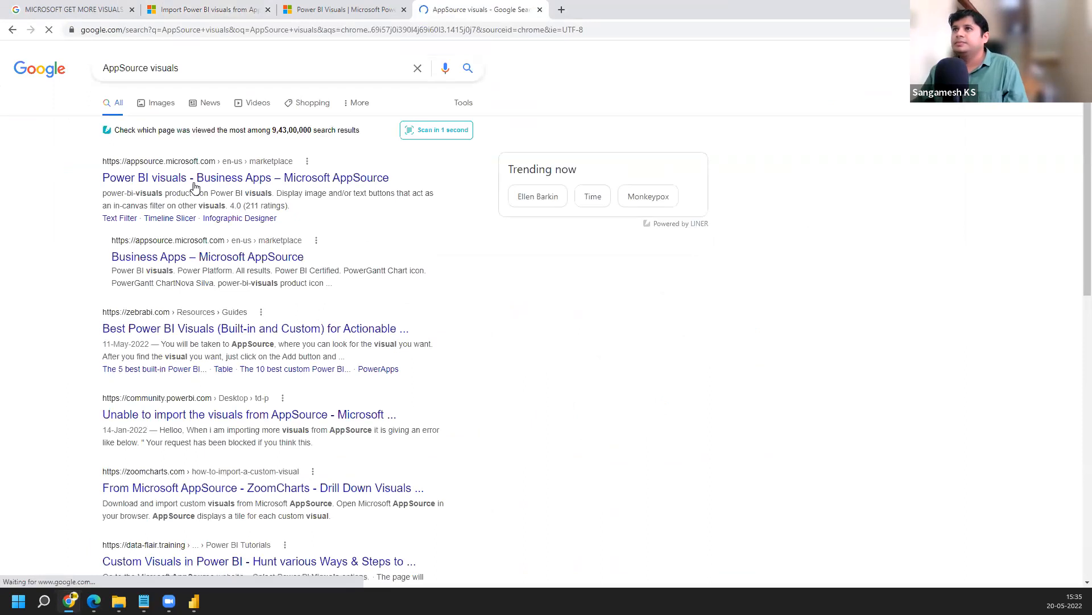
click(187, 179)
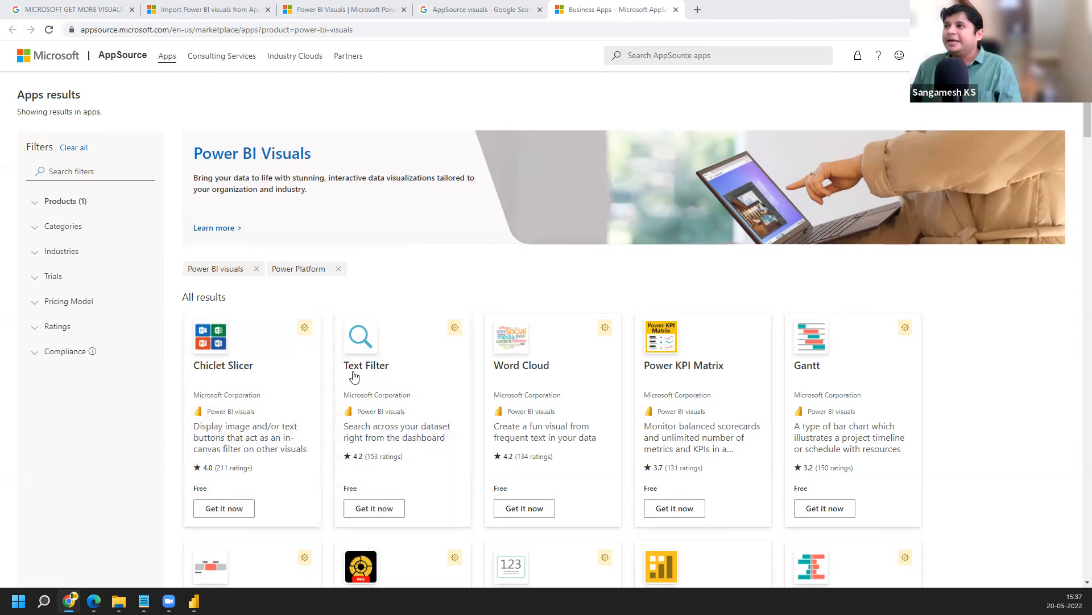
- Browse the Power BI visuals listed in AppSource and look up "PYTHON" in the AppSource search
scroll(361, 341, down, 7)
scroll(354, 375, down, 2)
scroll(398, 285, up, 7)
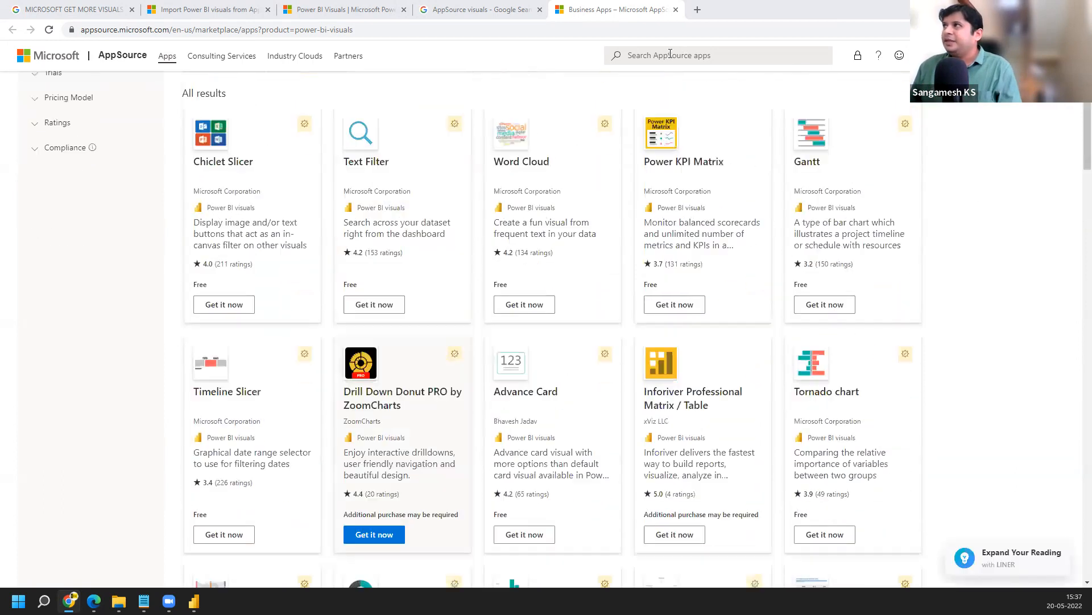
click(670, 55)
text(P)
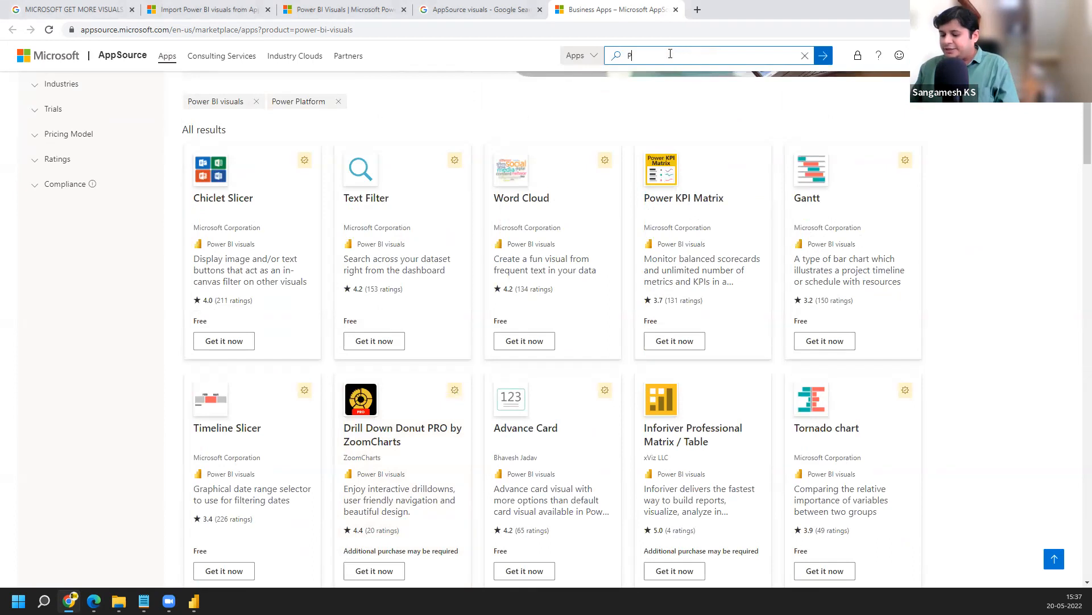
text(YTHON)
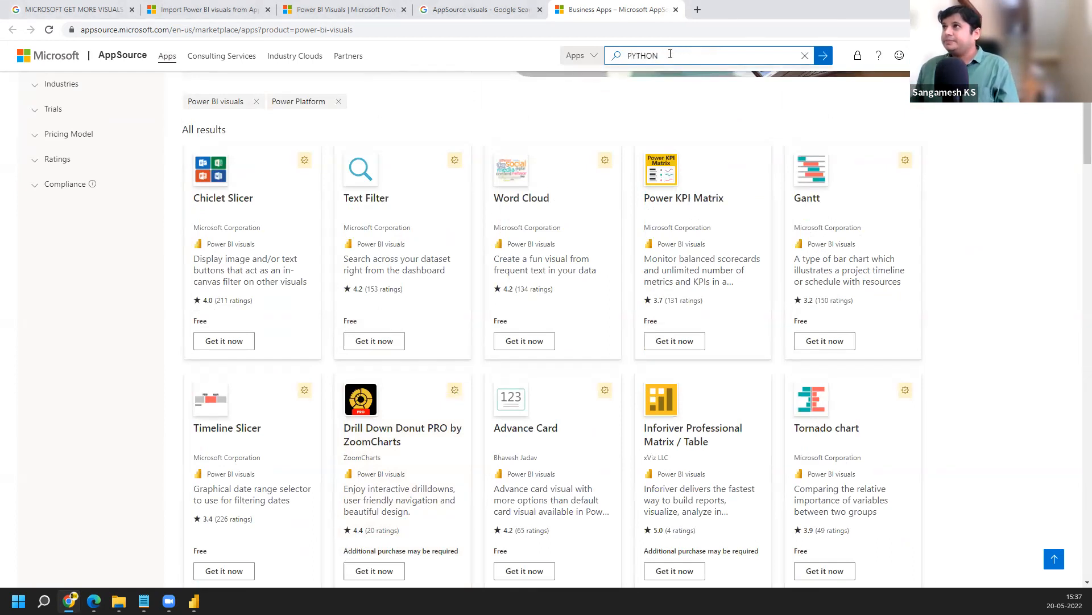
text(')
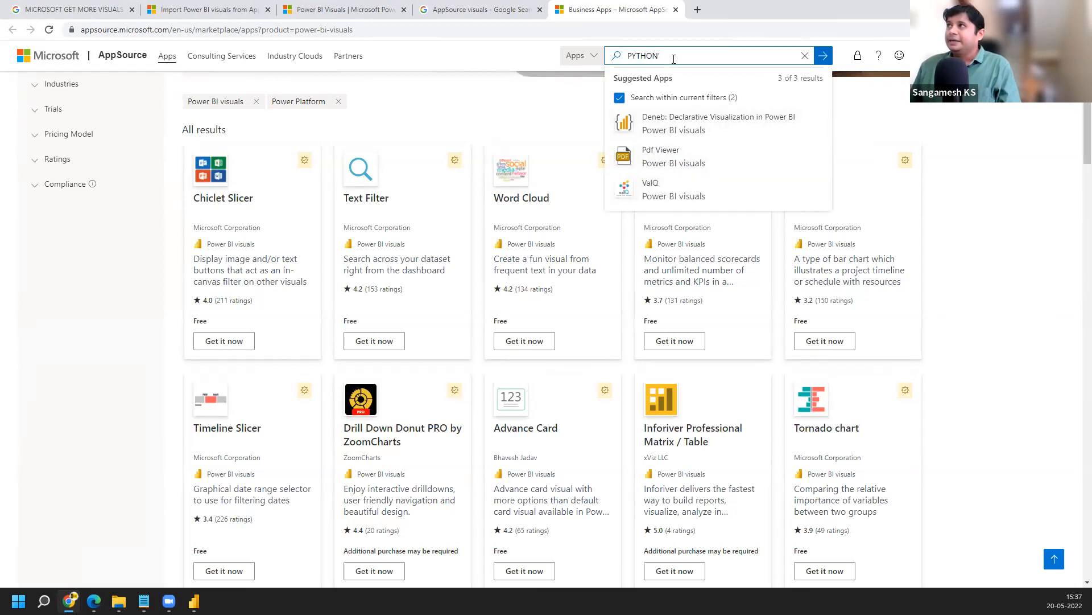
click(593, 56)
click(680, 53)
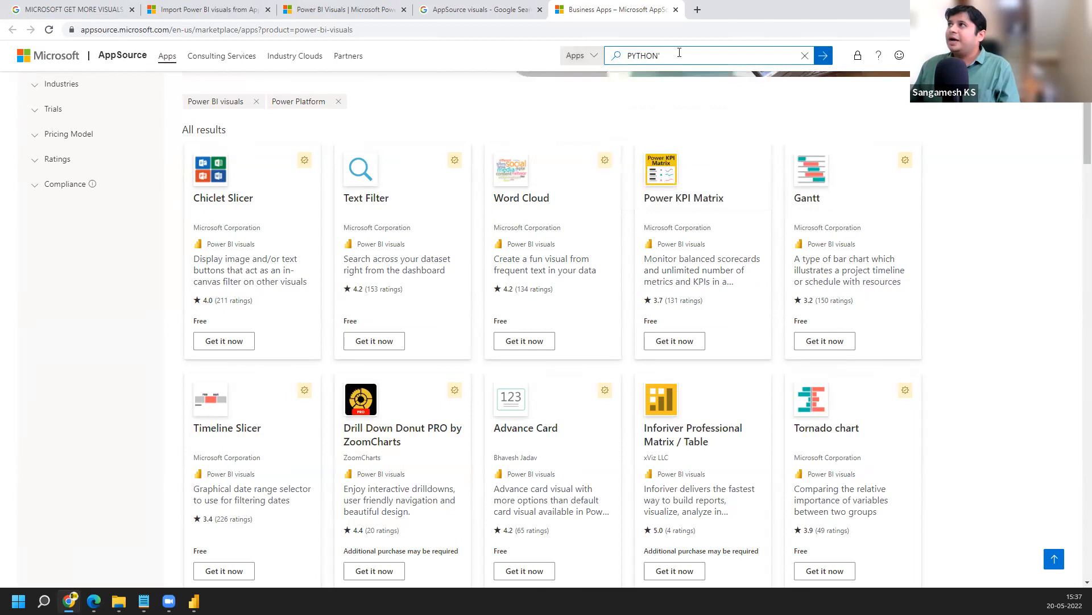
key(BackSpace)
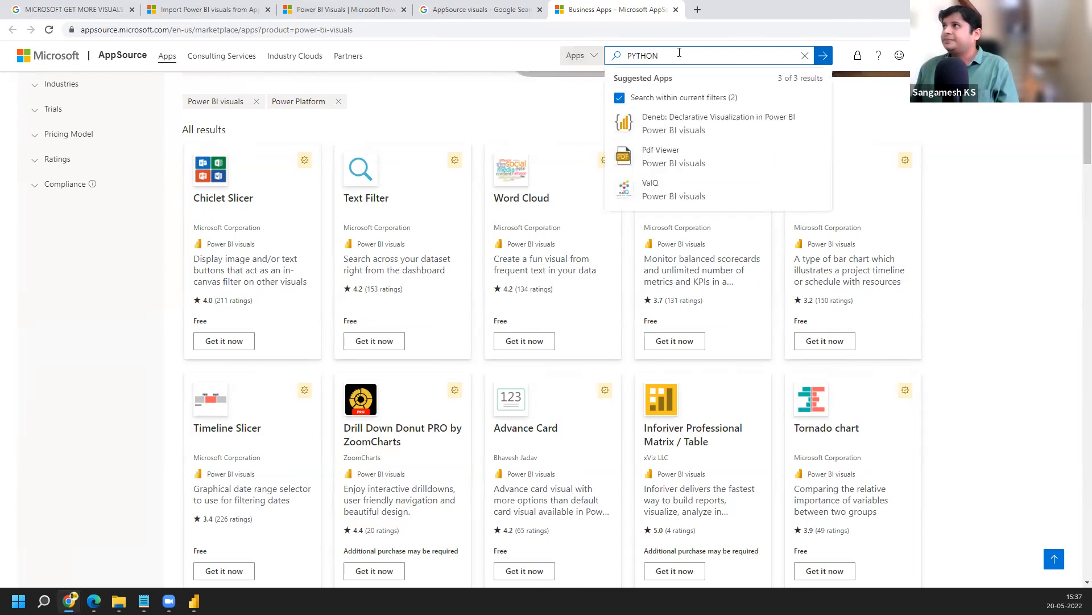
- Replace the AppSource search term with "R VISUAL" and run the search
key(BackSpace)
key(BackSpace)
key(BackSpace)
key(BackSpace)
key(BackSpace)
text(R )
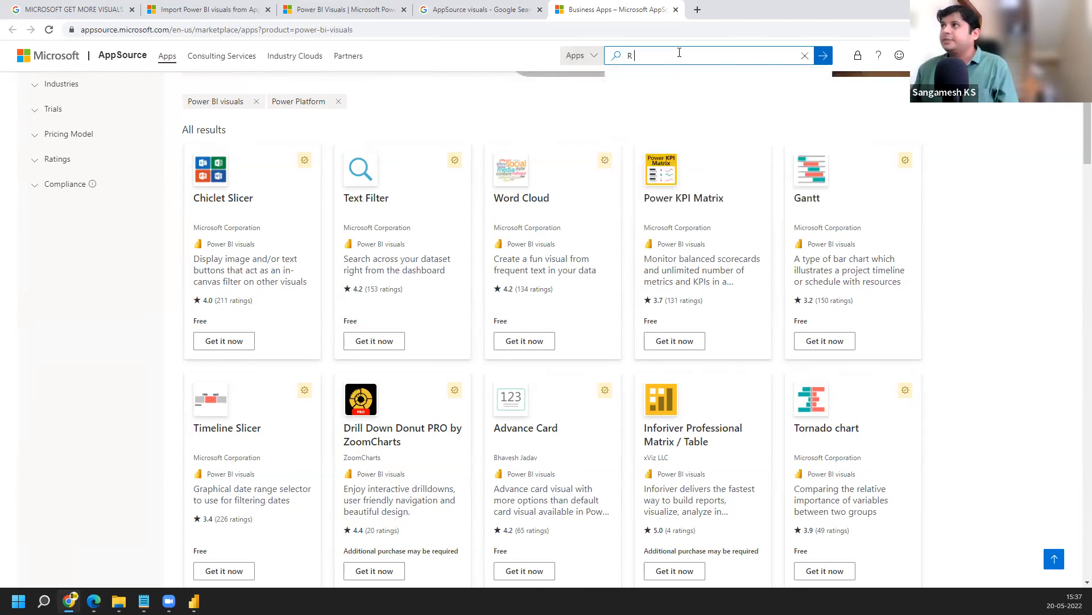
text(VIS)
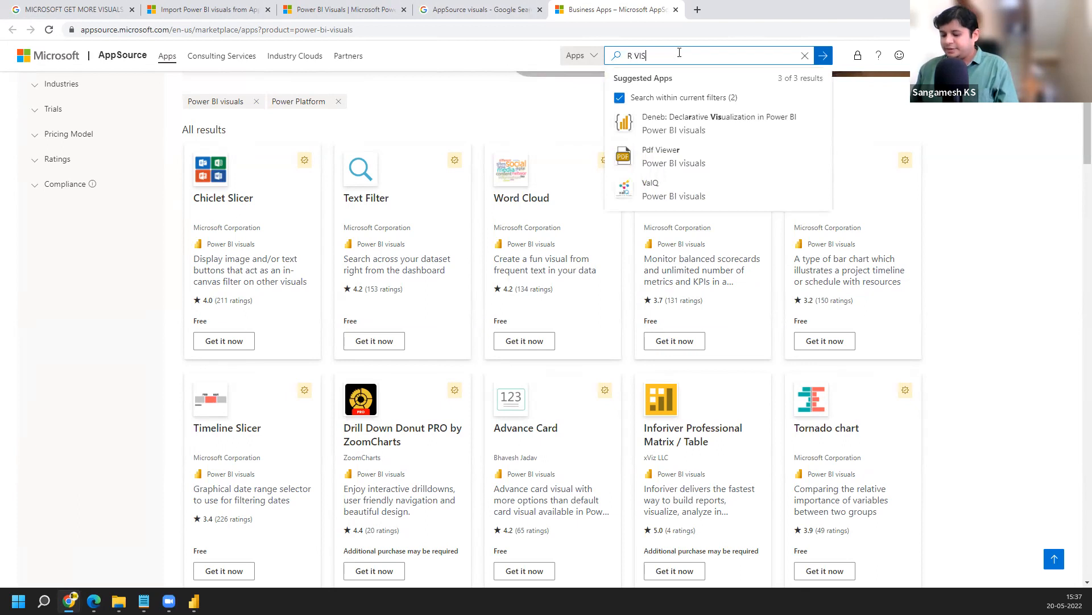
text(UA)
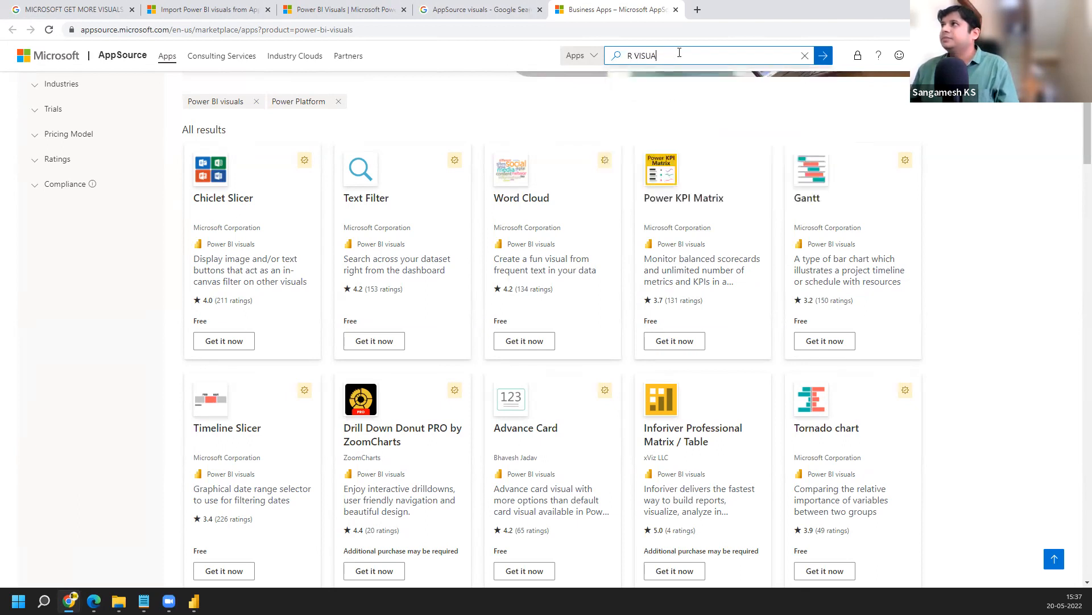
key(BackSpace)
key(BackSpace)
key(BackSpace)
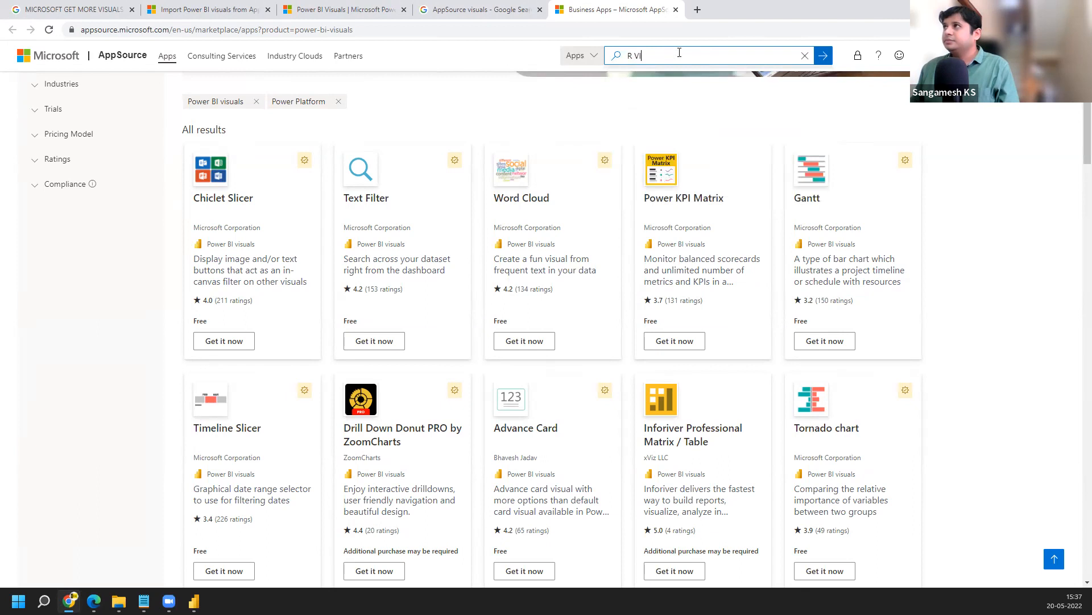
text(SUAL)
key(Return)
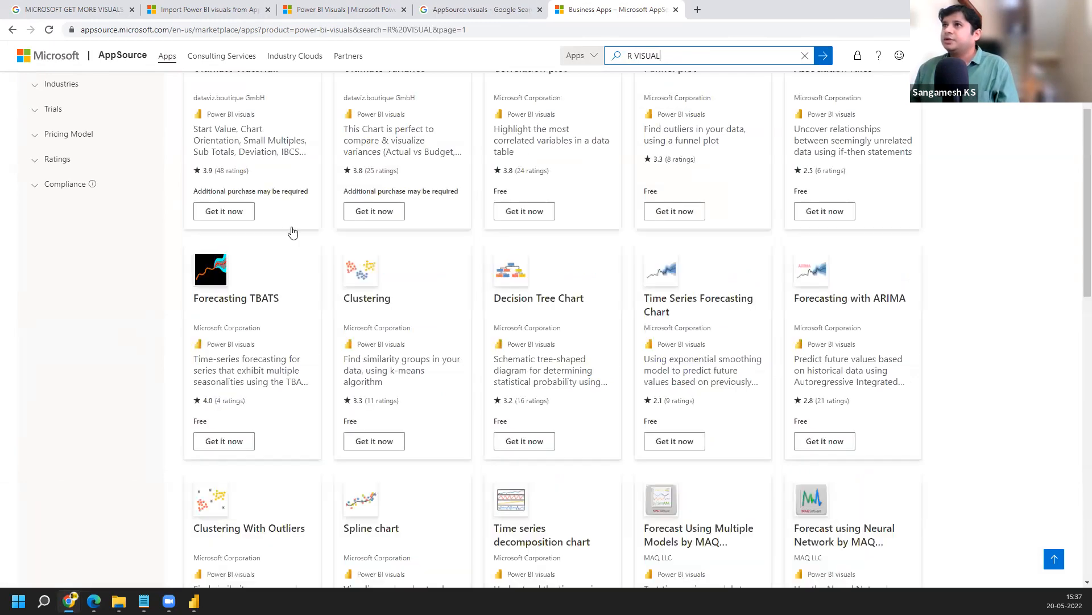
- Open the Correlation plot visual from the results and highlight the supported R versions in its overview
scroll(176, 256, up, 3)
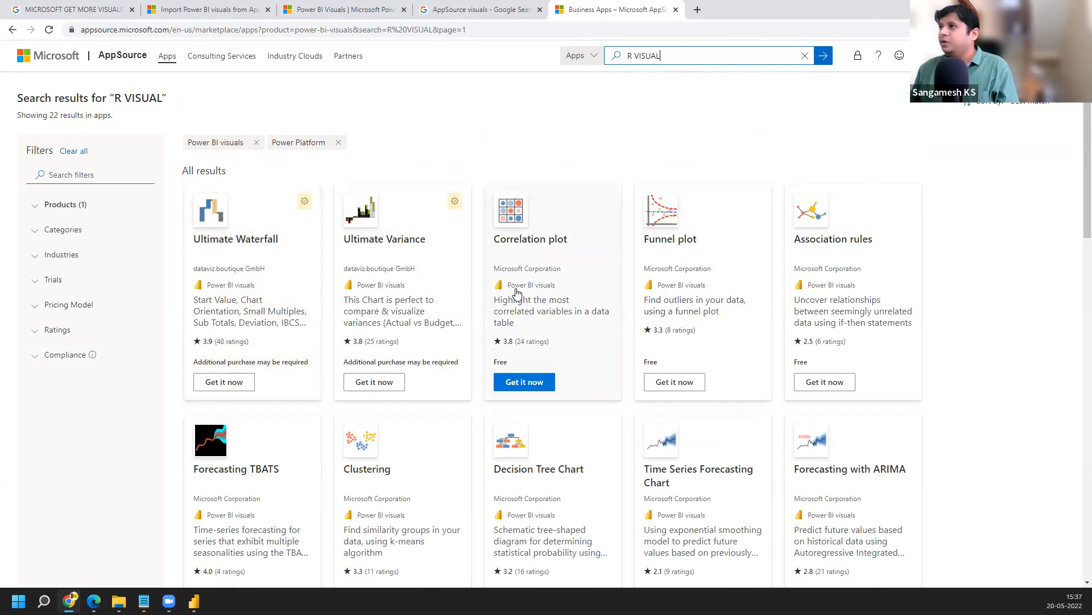
click(517, 306)
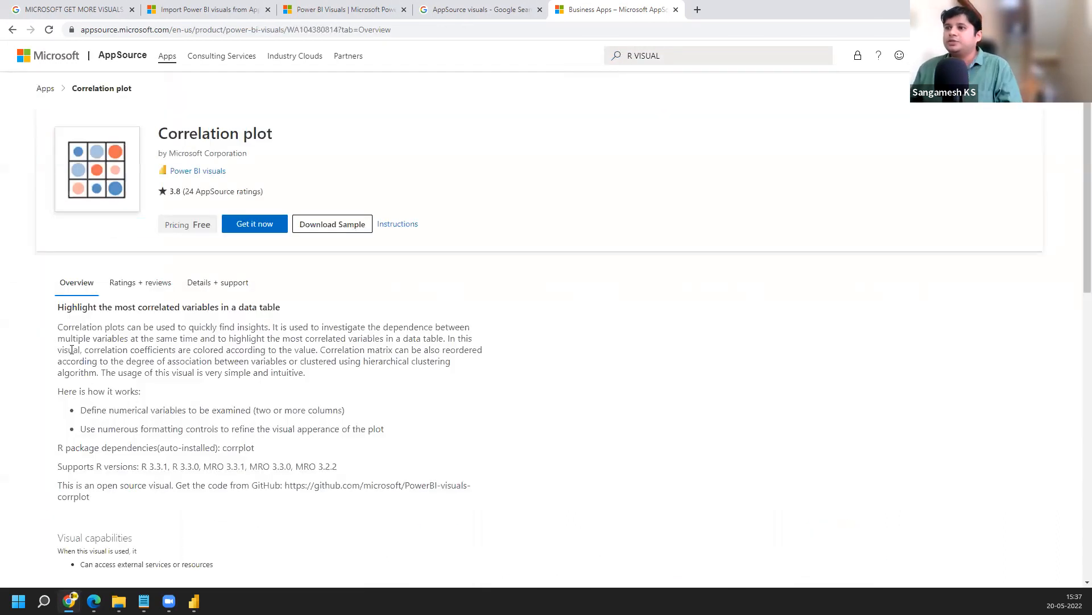
scroll(150, 404, down, 2)
drag(141, 352, 355, 354)
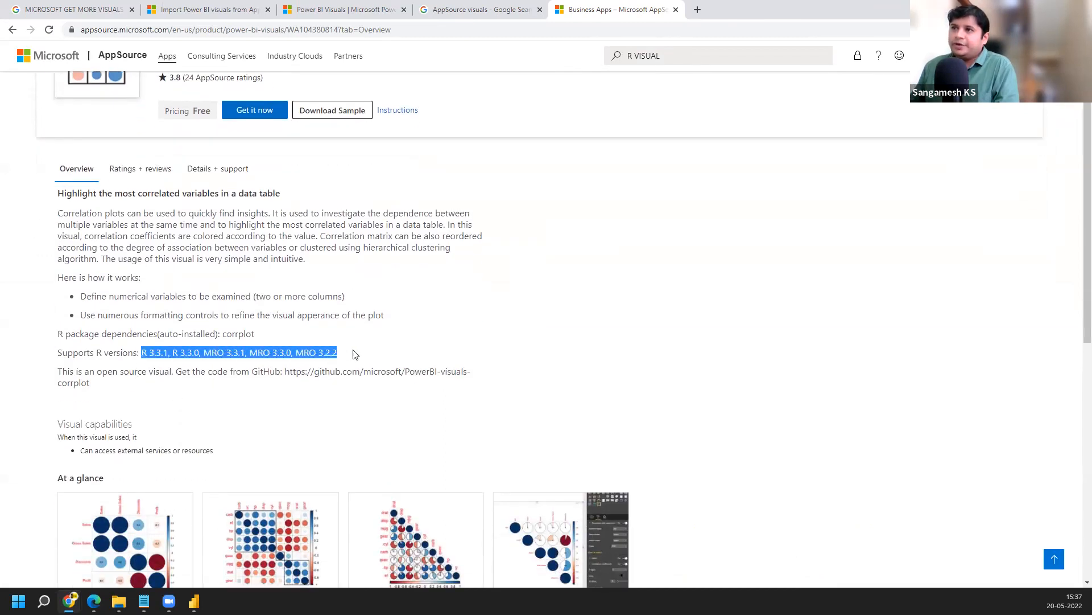
click(144, 352)
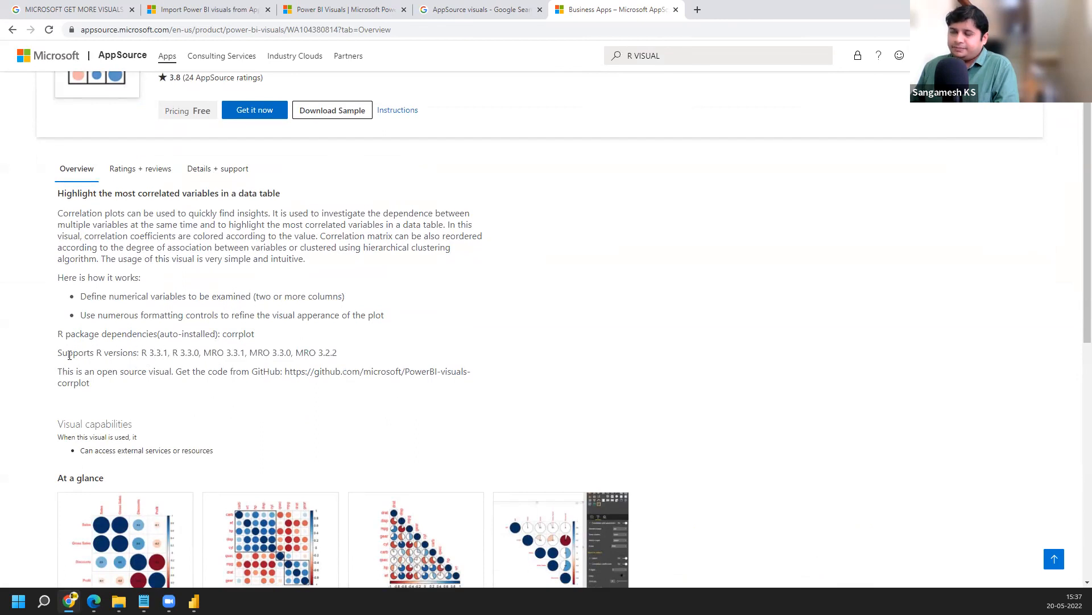
drag(142, 352, 202, 353)
click(151, 354)
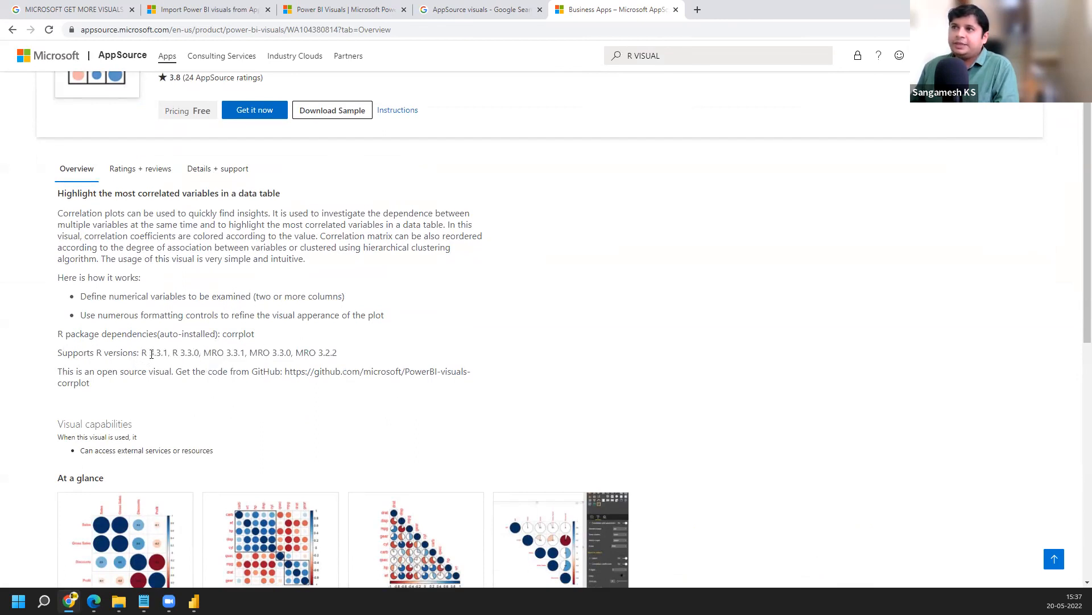
drag(146, 353, 337, 353)
click(176, 352)
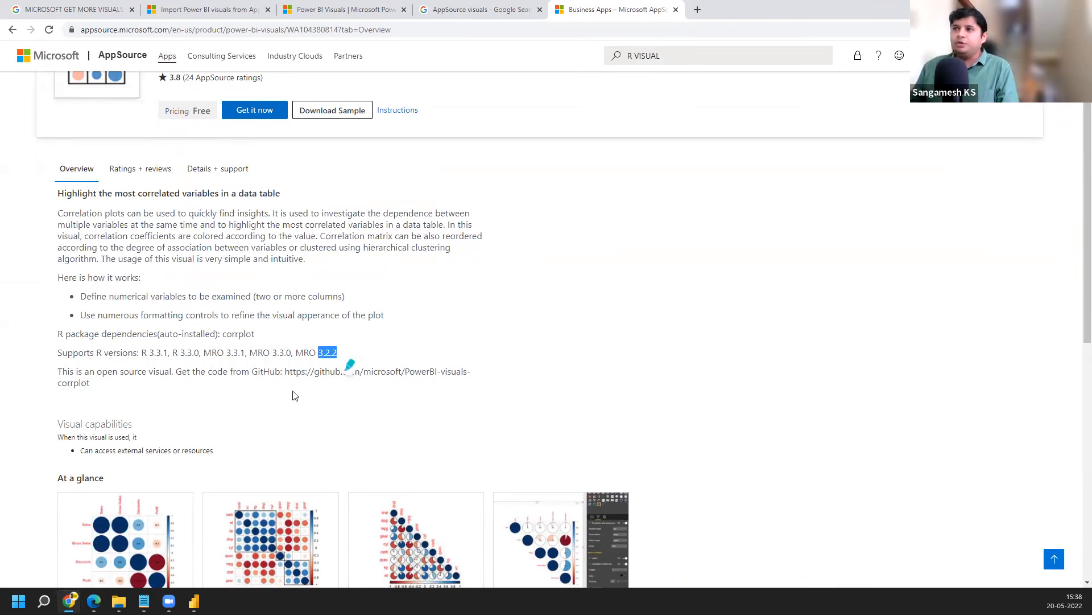
- Highlight the Correlation plot's GitHub address, view its second sample image enlarged, and close the image
drag(285, 371, 98, 385)
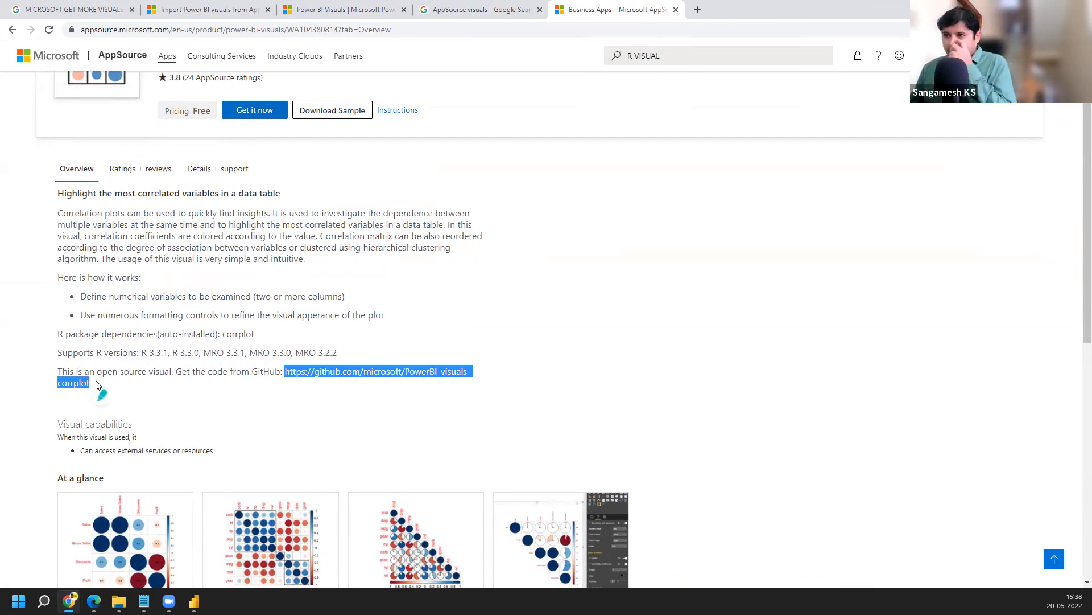
scroll(120, 446, down, 4)
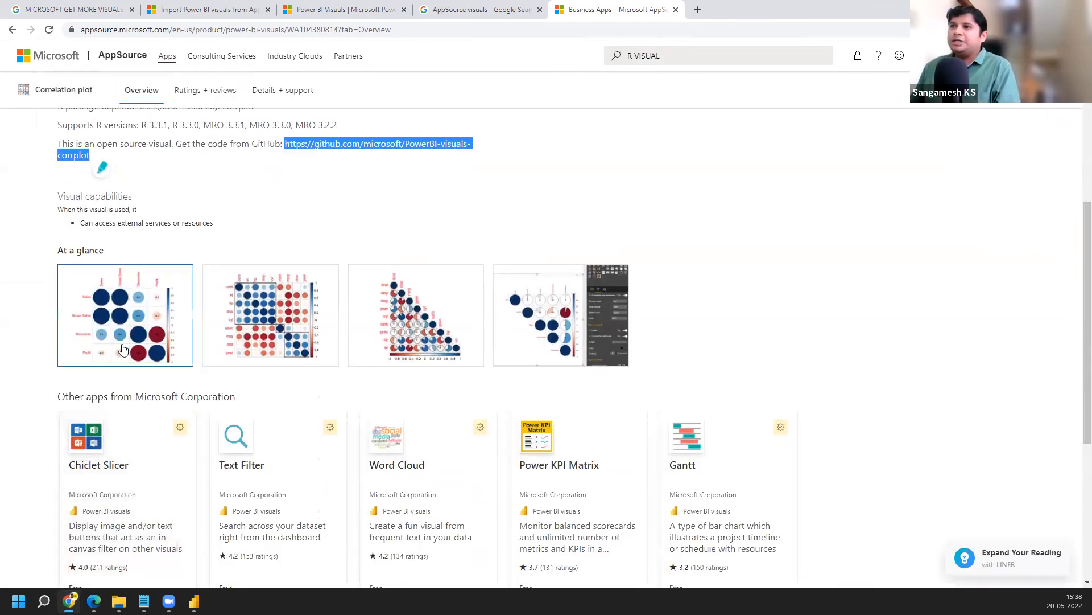
click(223, 325)
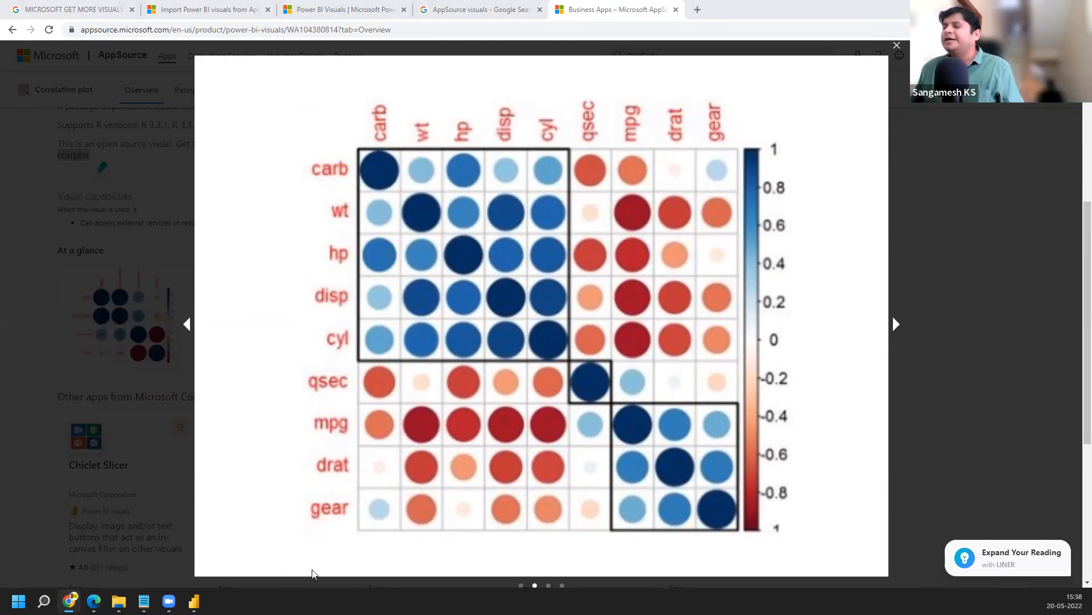
click(32, 446)
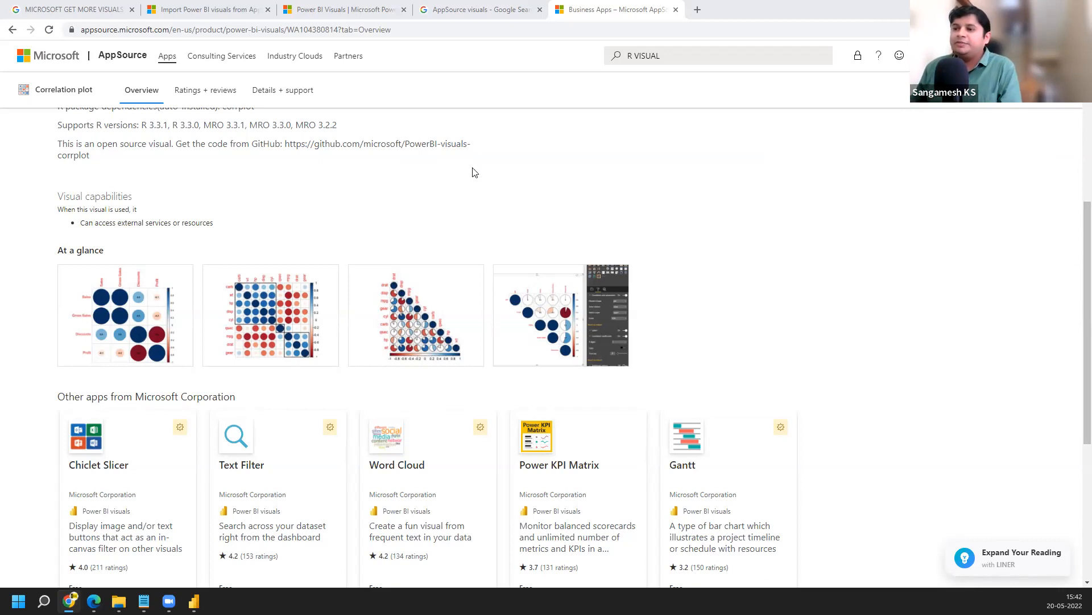
- Search Windows for "PYTHON" and launch Python 3.9 (64-bit)
mouse_move(194, 601)
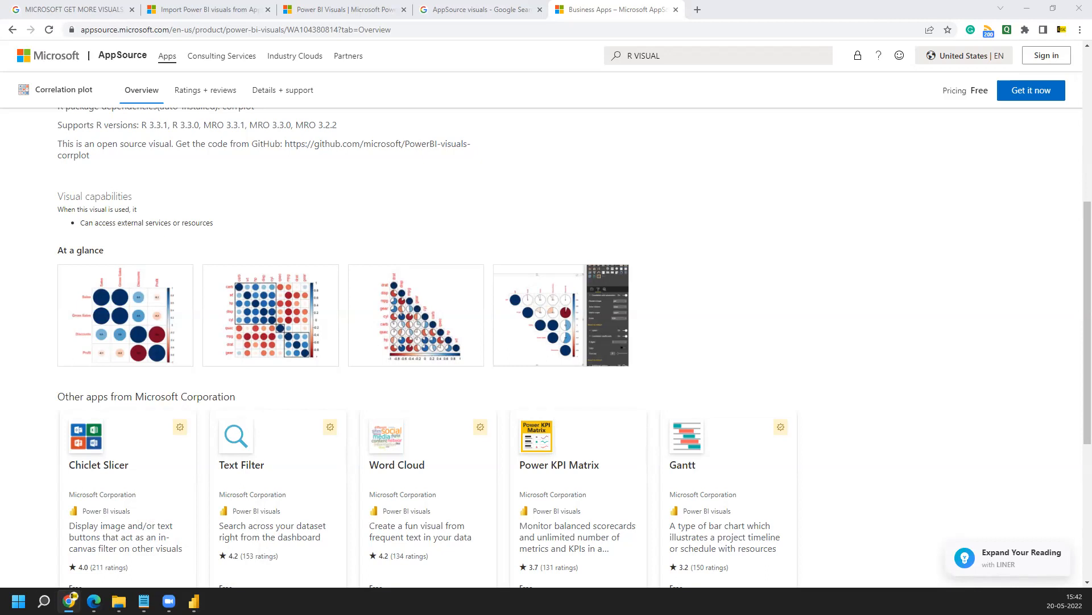
click(44, 601)
text(PYTHON)
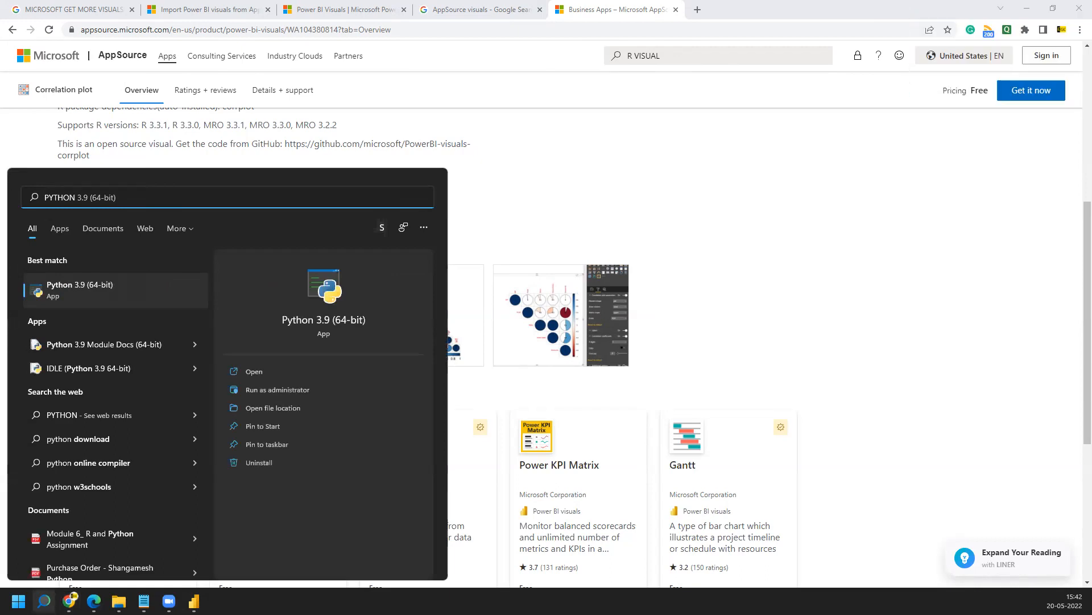
key(Return)
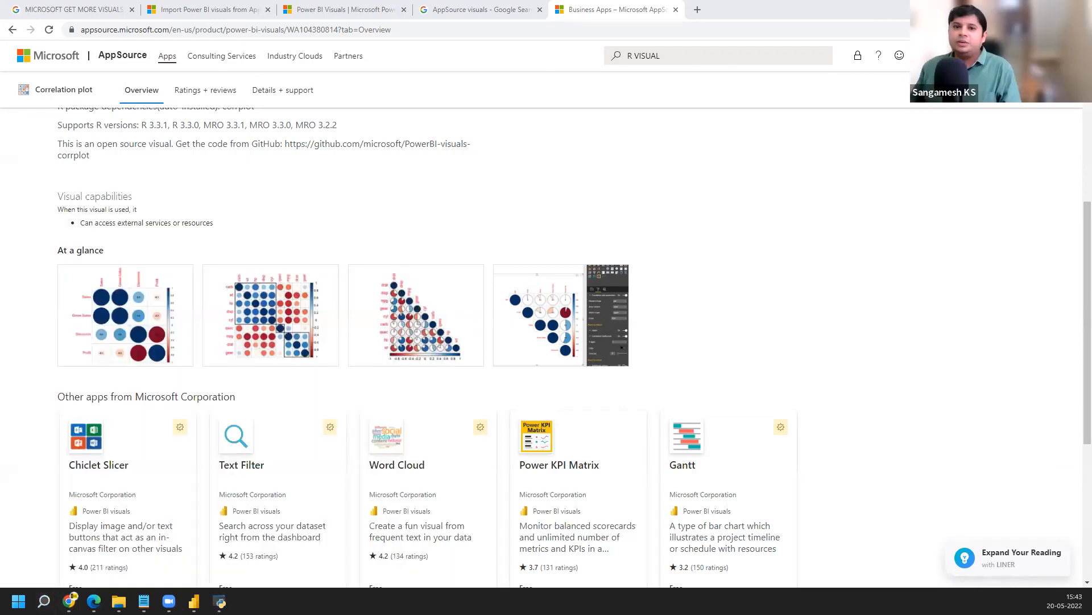
- Open Command Prompt, run PYTHON to check the installed version and its build date, and close the window
click(44, 600)
text(CMD)
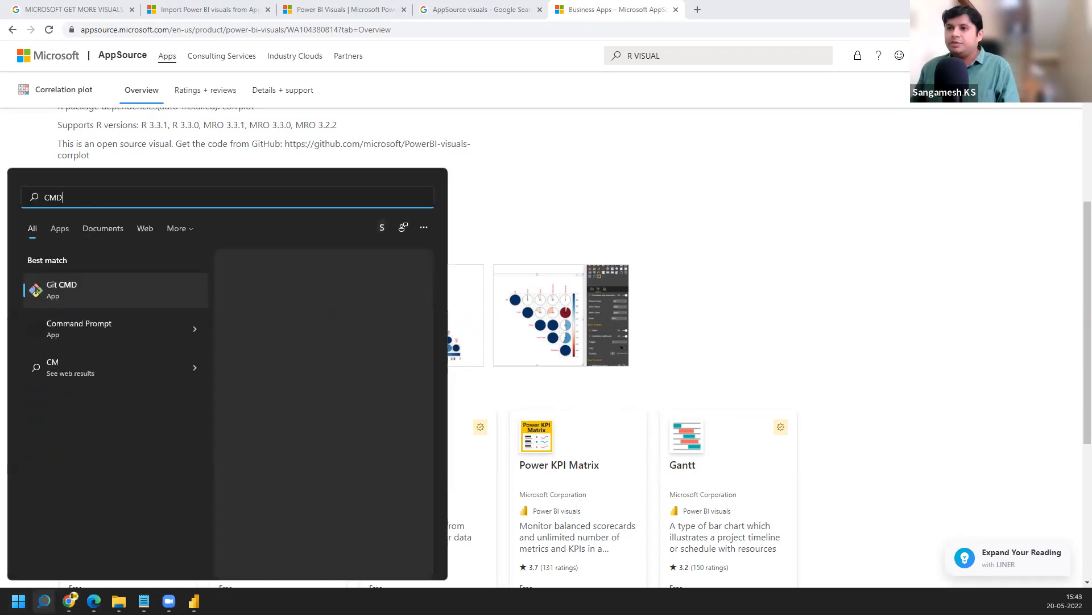
key(Return)
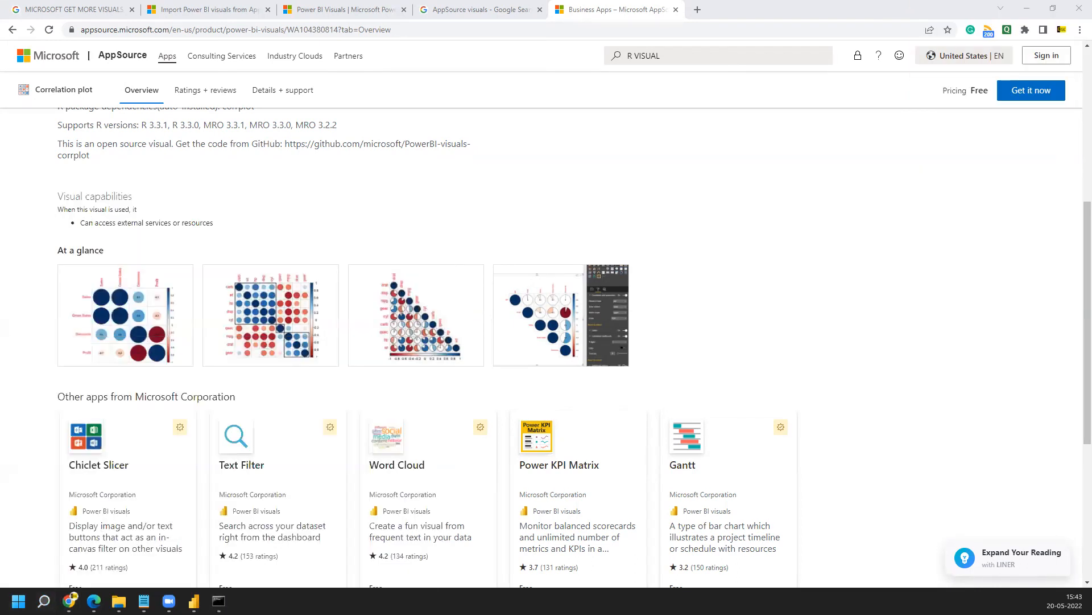
drag(0, 63, 583, 63)
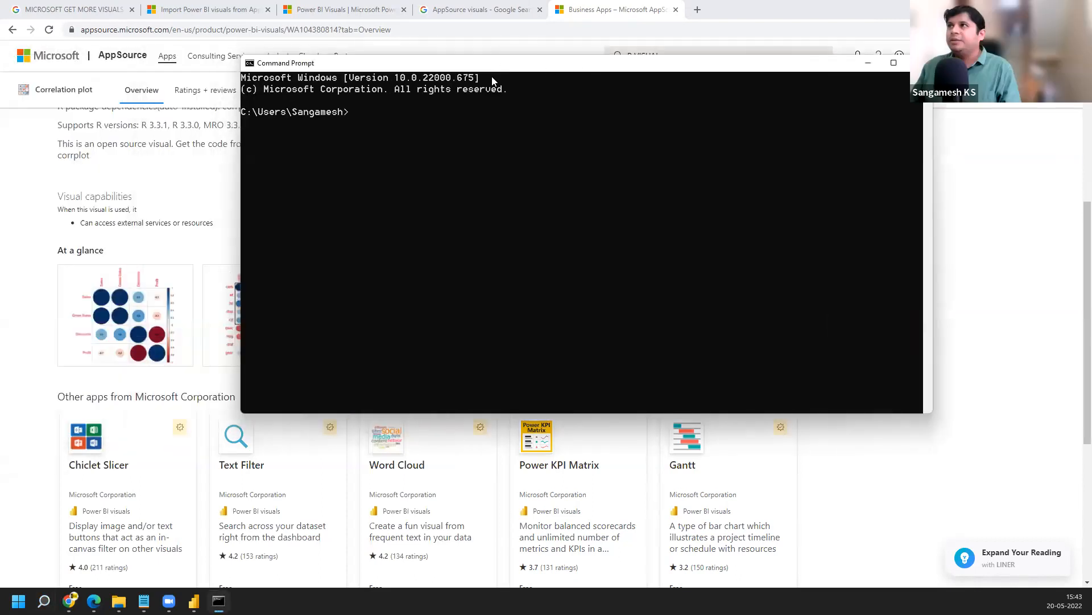
text(P)
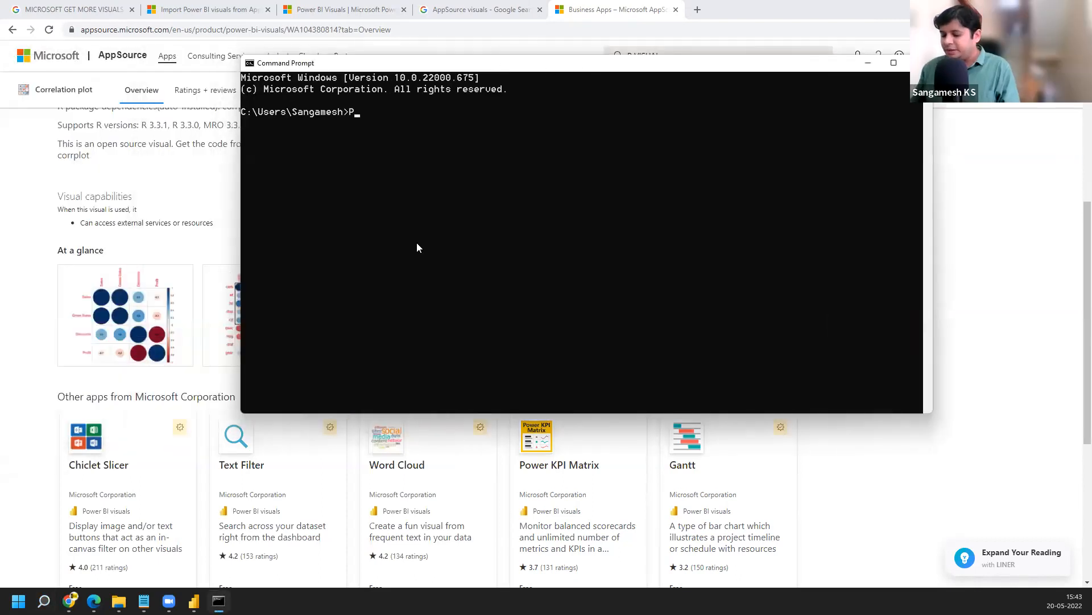
text(YTHON)
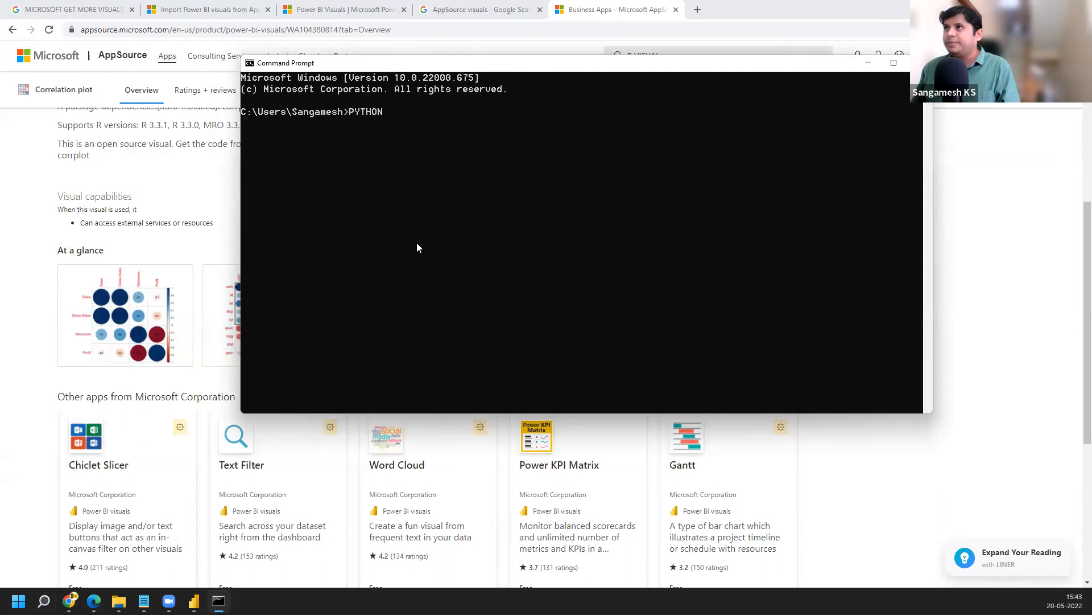
key(Return)
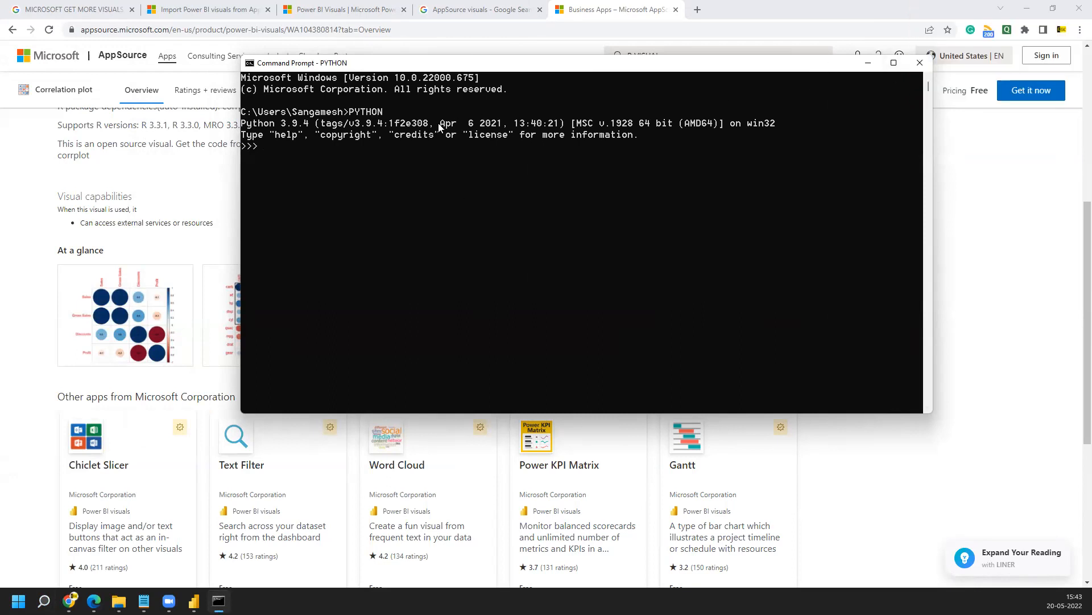
drag(435, 124, 536, 127)
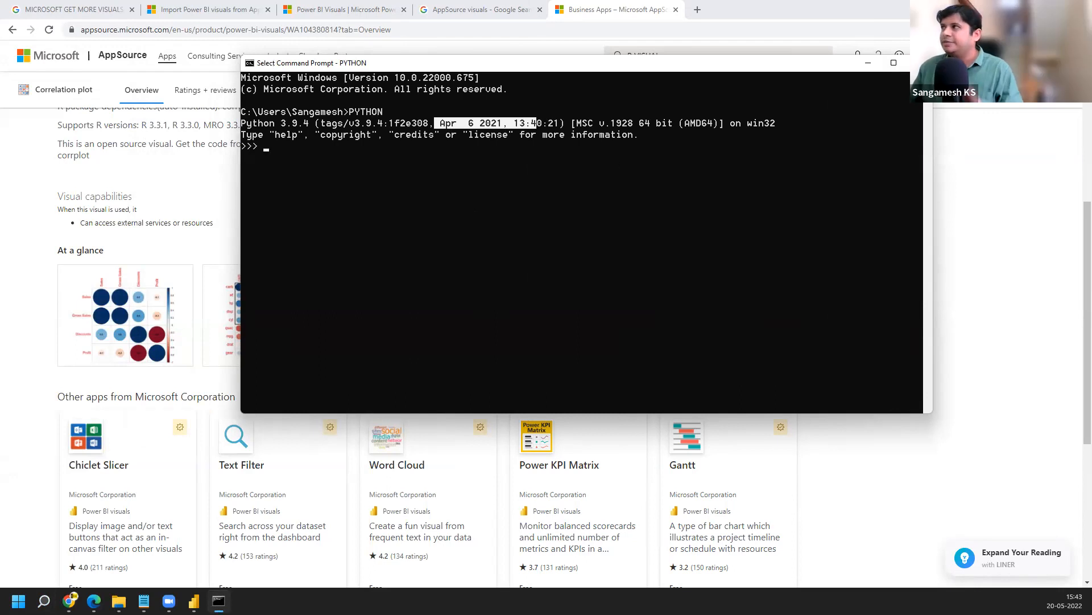
click(920, 62)
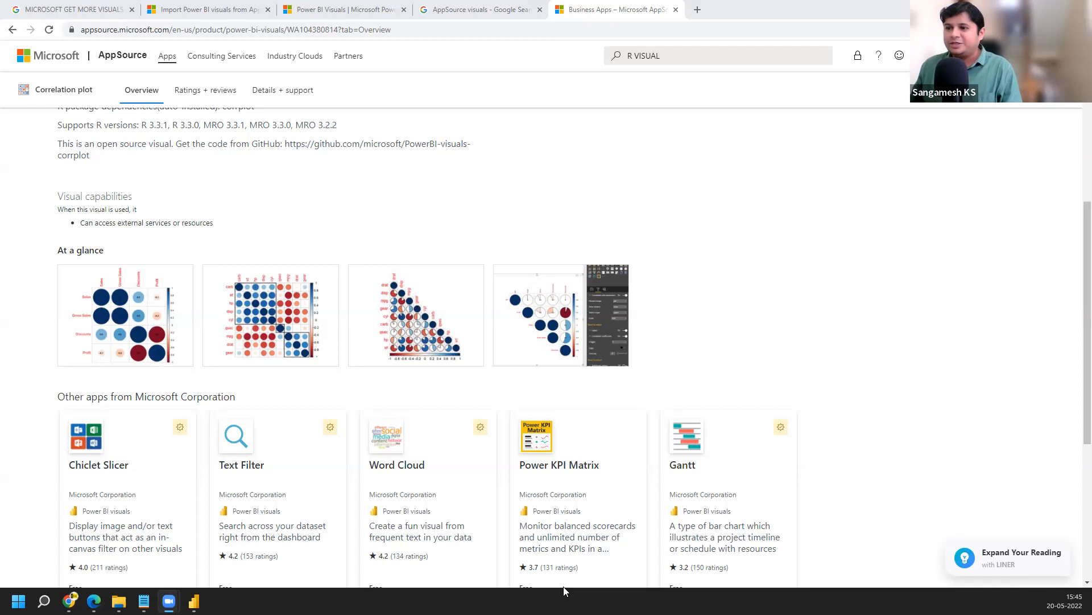
- Start a countdown by searching Google for "10 minute timer" in a new browser tab
click(698, 10)
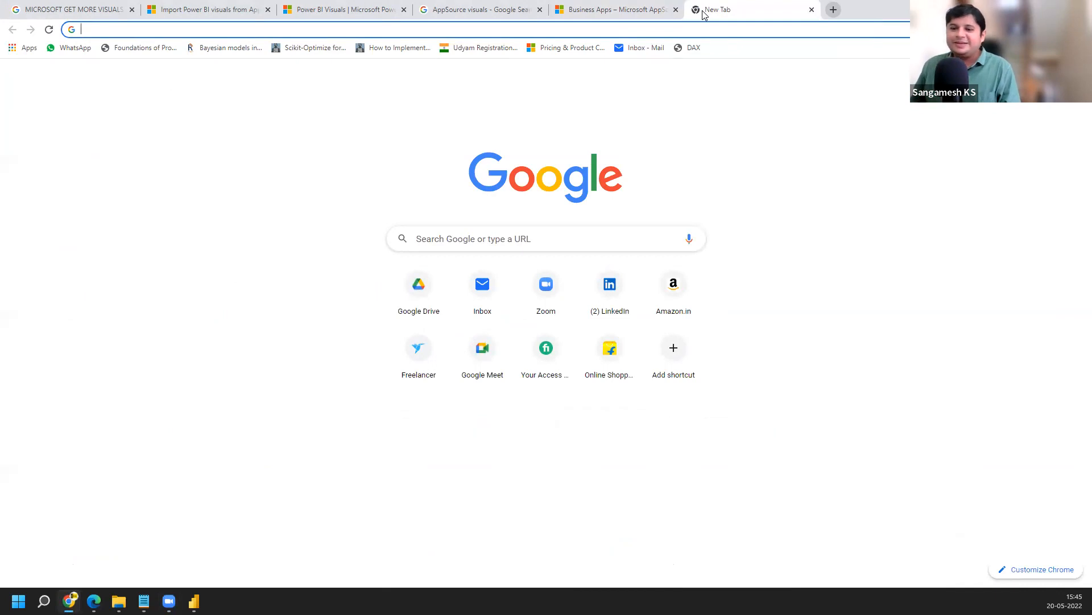
text(10 minute timer)
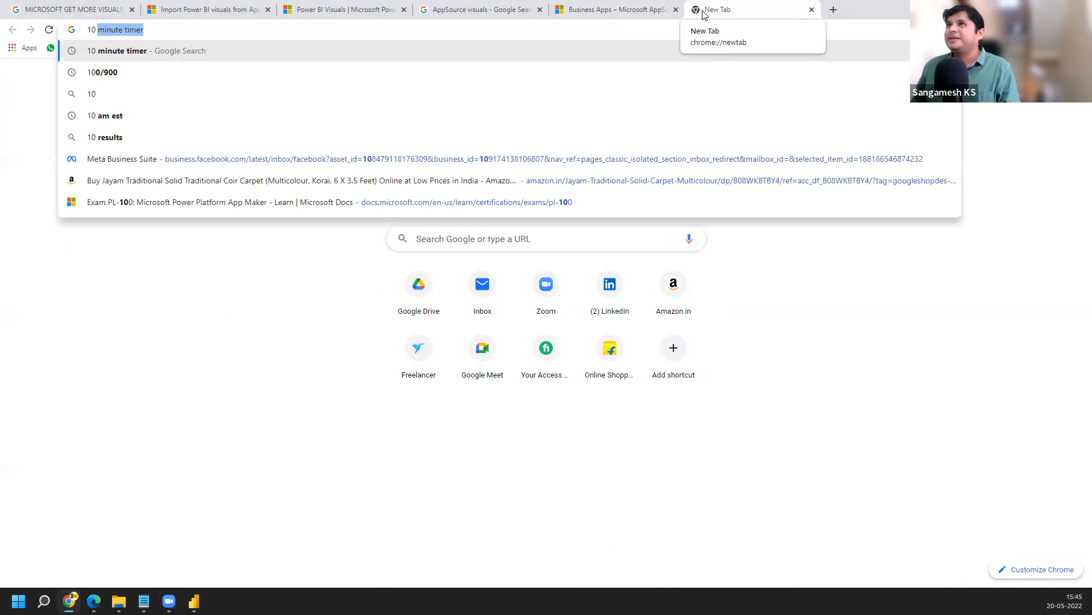
key(Return)
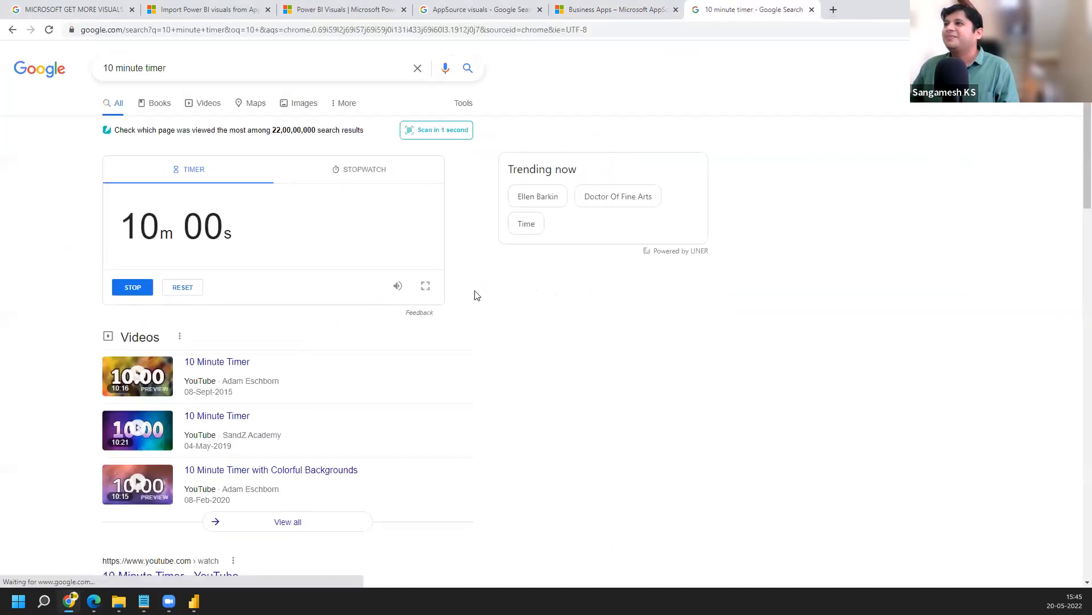
- Show the running 10-minute countdown in full screen
key(F11)
click(426, 245)
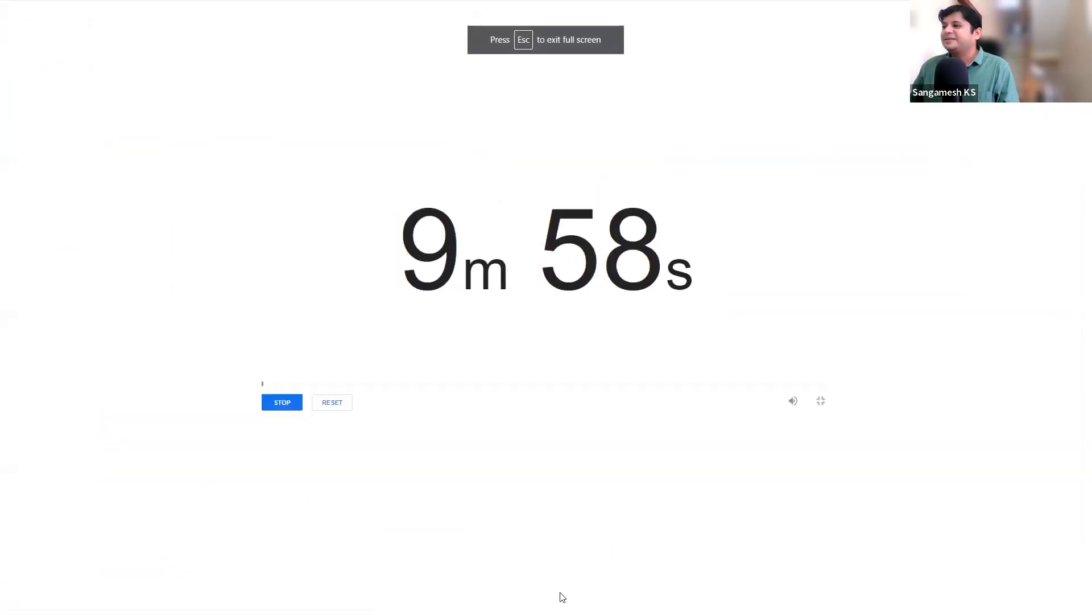
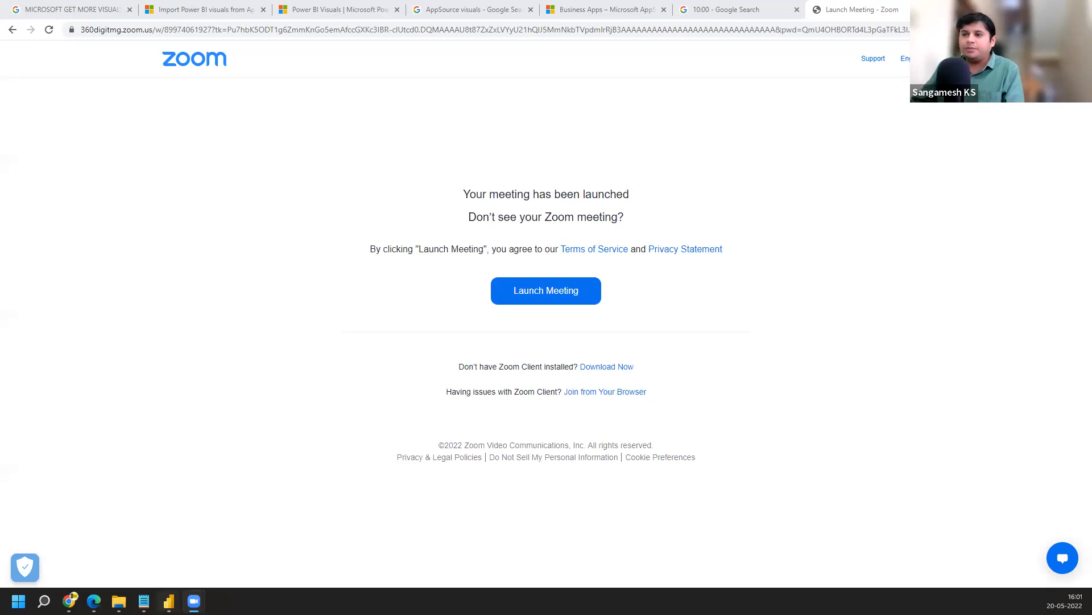
- Switch to Power BI Desktop and open the global Python scripting options to view the Python home directory and IDE settings
click(169, 600)
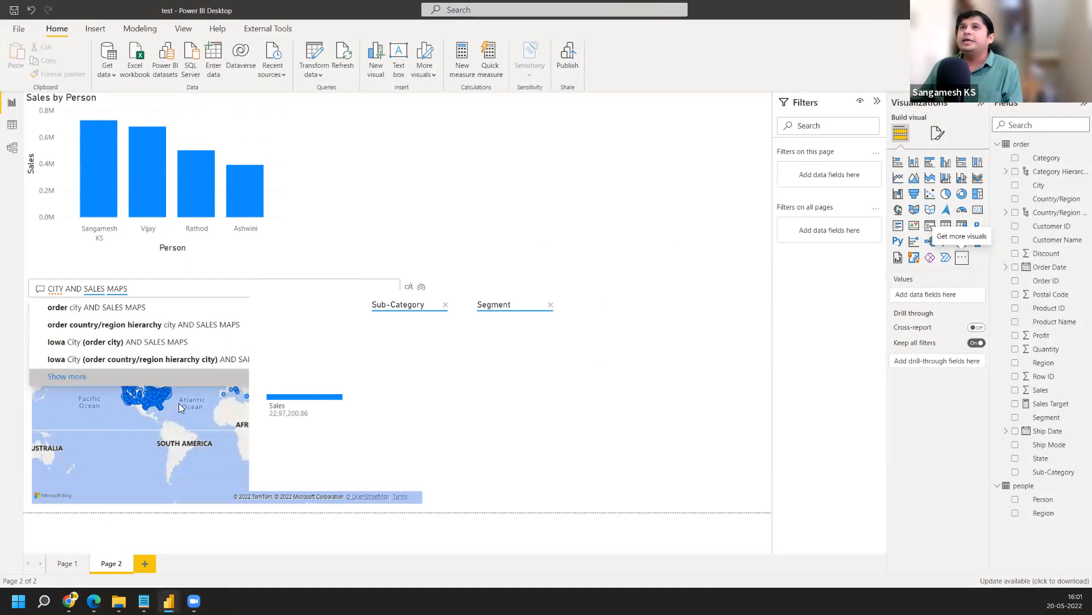
click(25, 30)
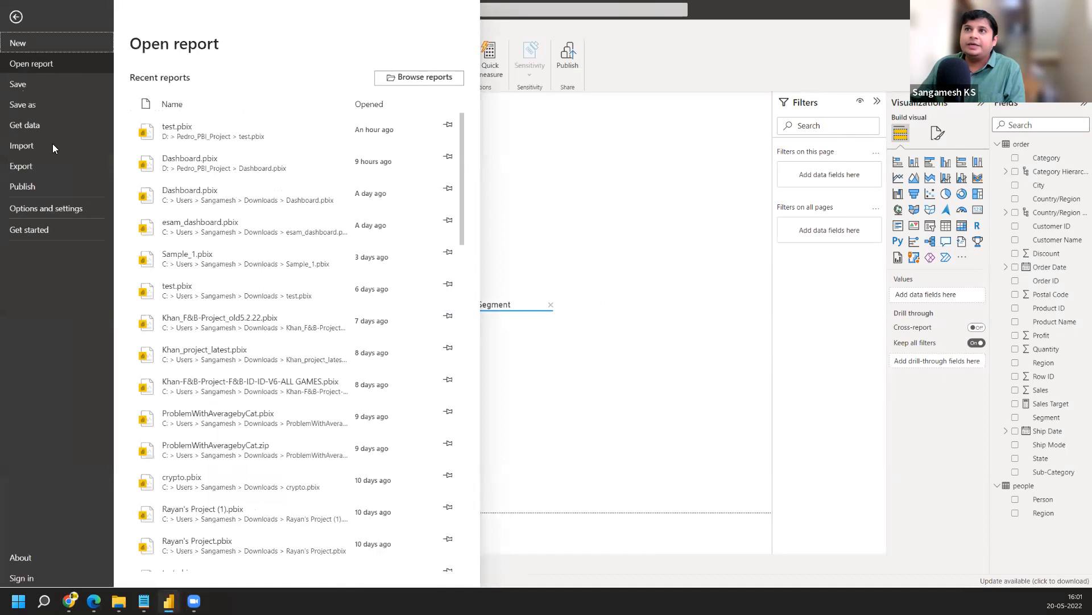
click(57, 209)
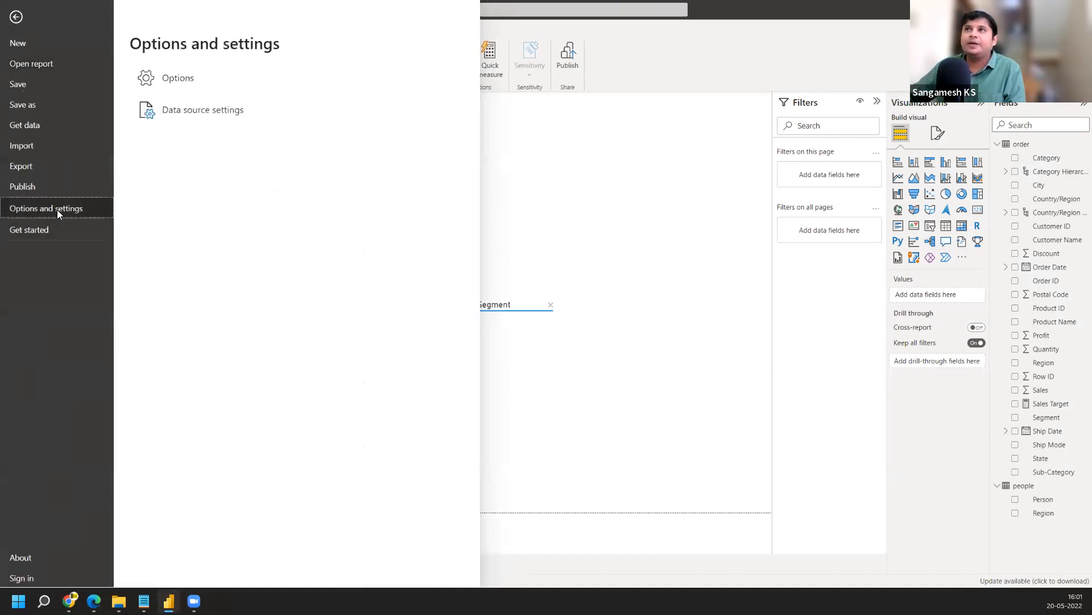
click(229, 89)
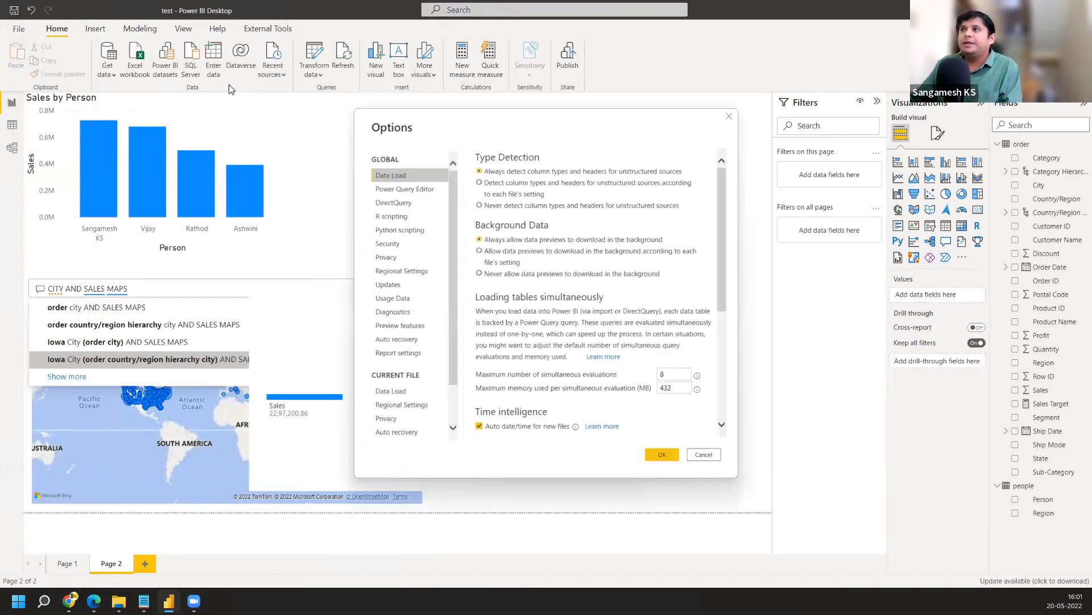
click(395, 219)
click(395, 240)
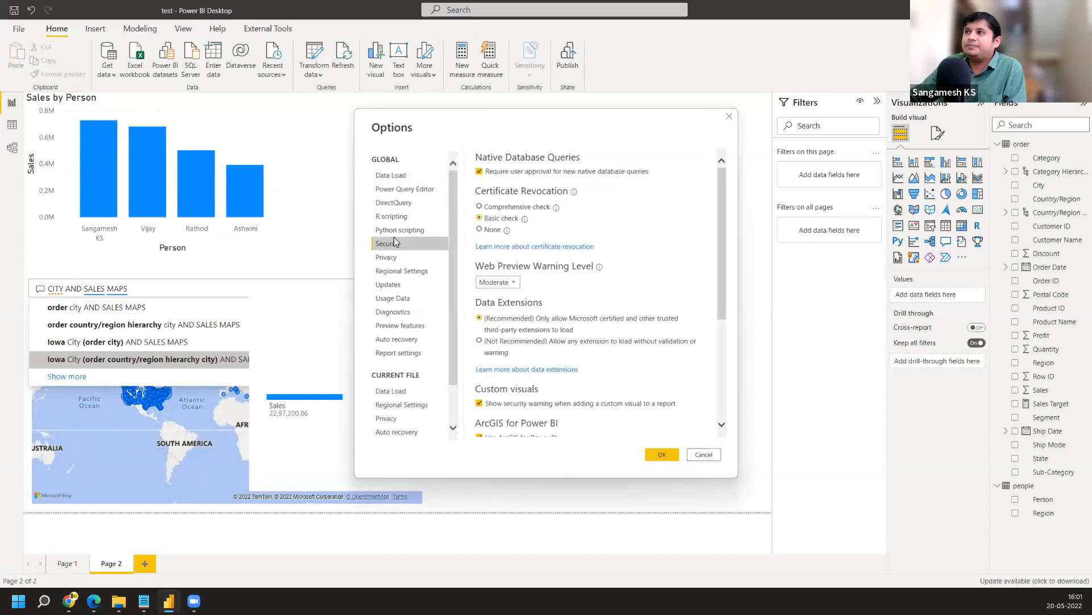
click(395, 232)
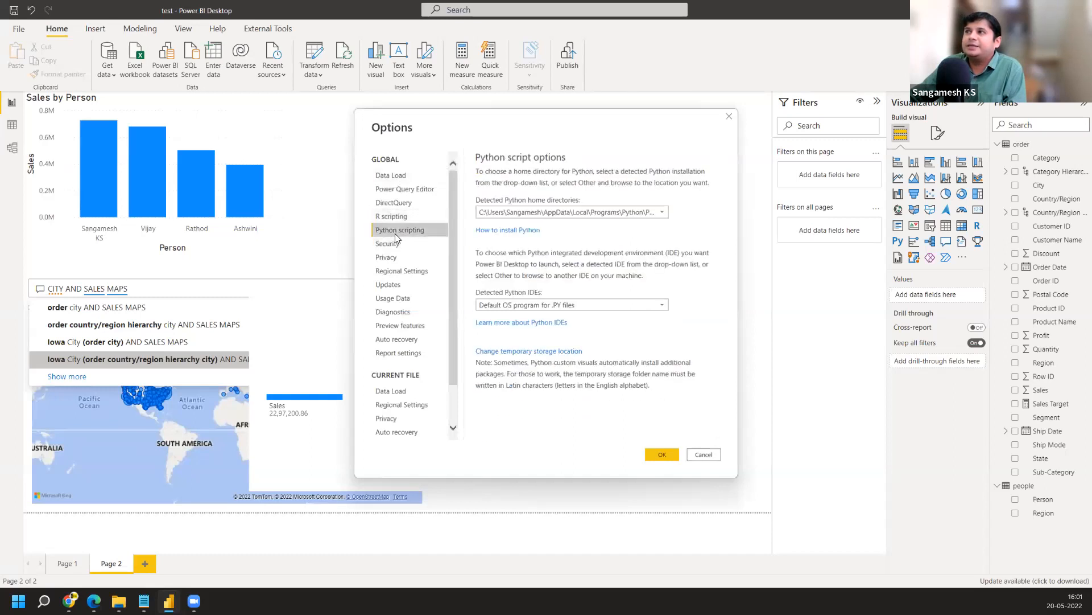
- Compare the detected home directories in the R scripting and Python scripting options, and close the Options dialog without saving
click(393, 217)
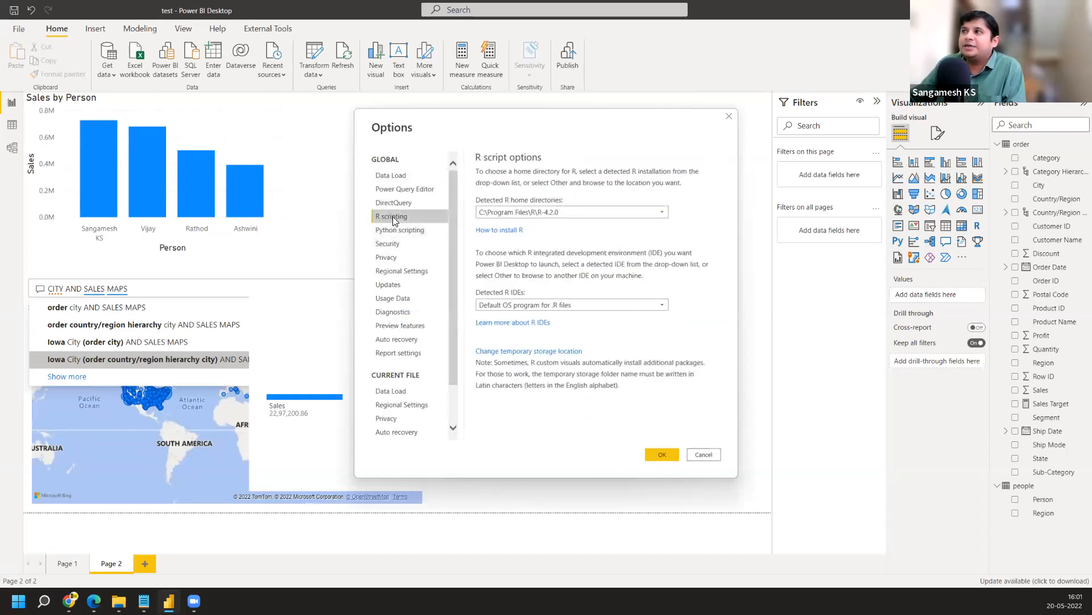
click(392, 233)
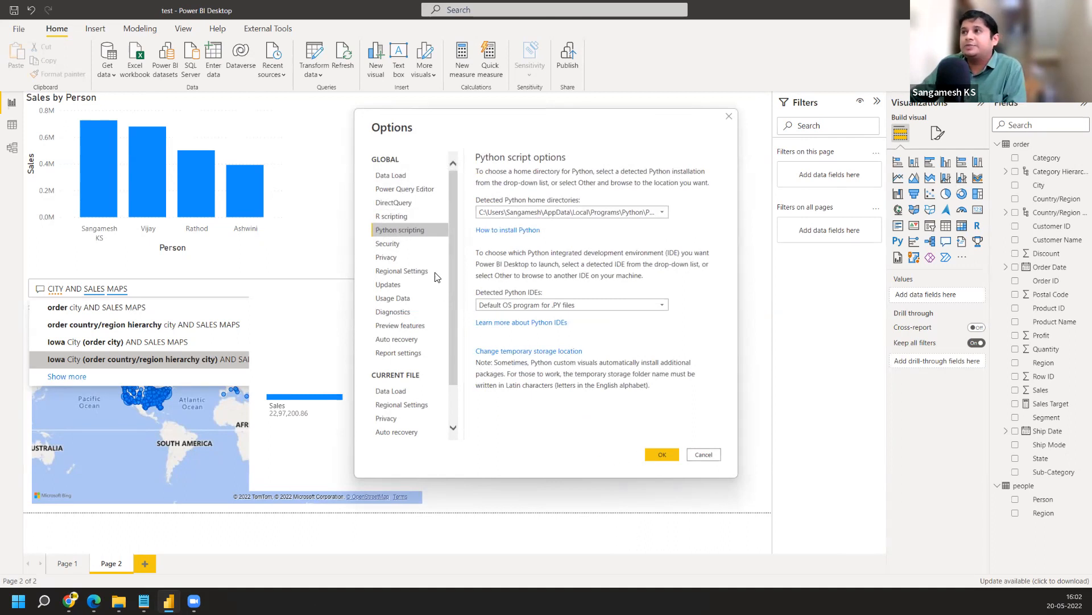
click(400, 216)
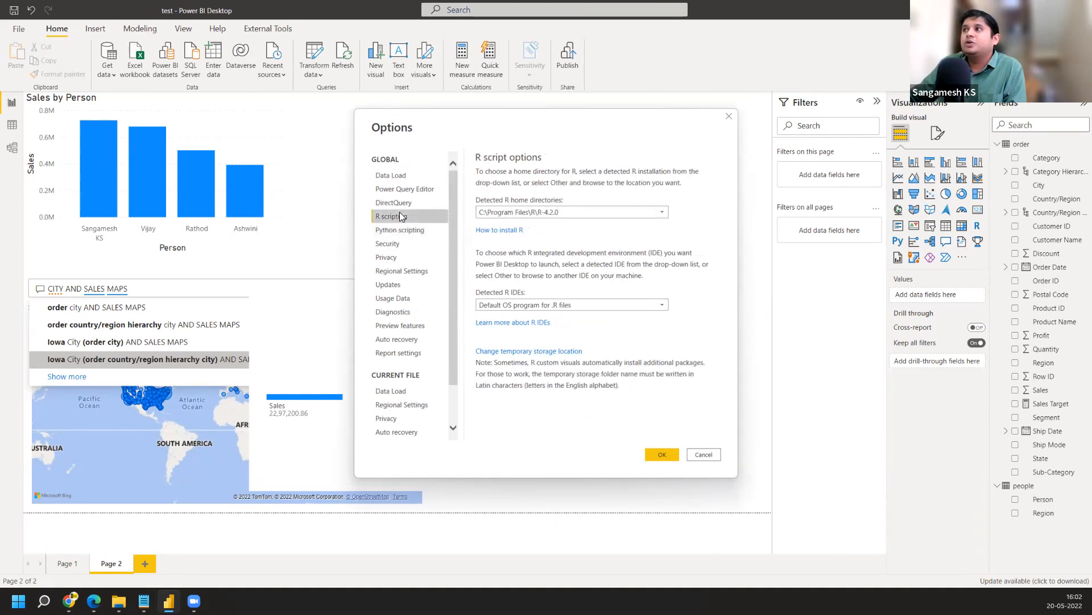
click(715, 459)
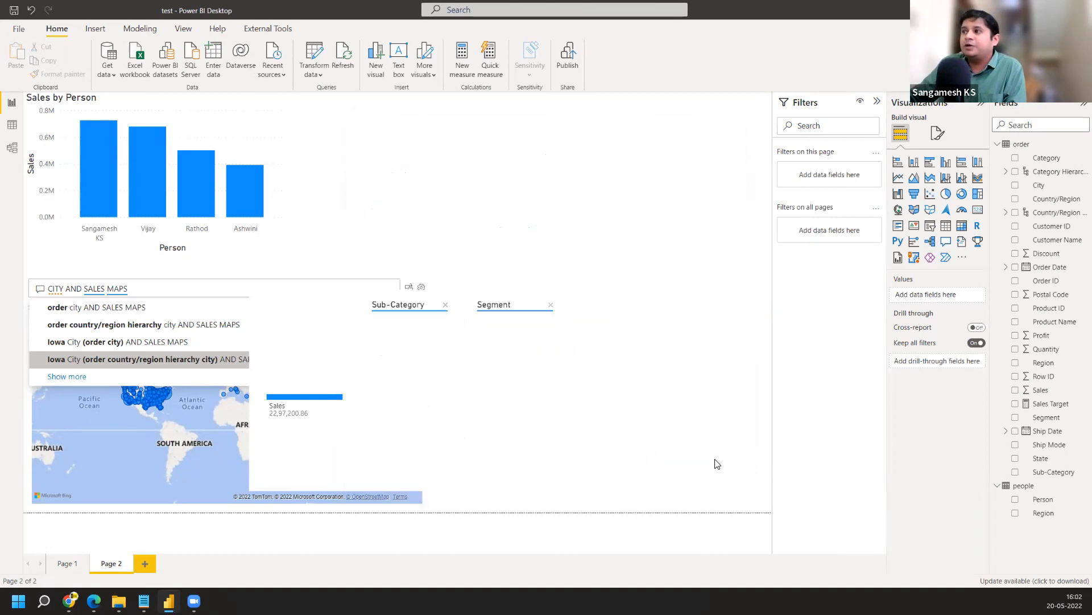
- Reopen the global options, move the dialog higher, review the R and Python scripting settings, and cancel the dialog
click(25, 31)
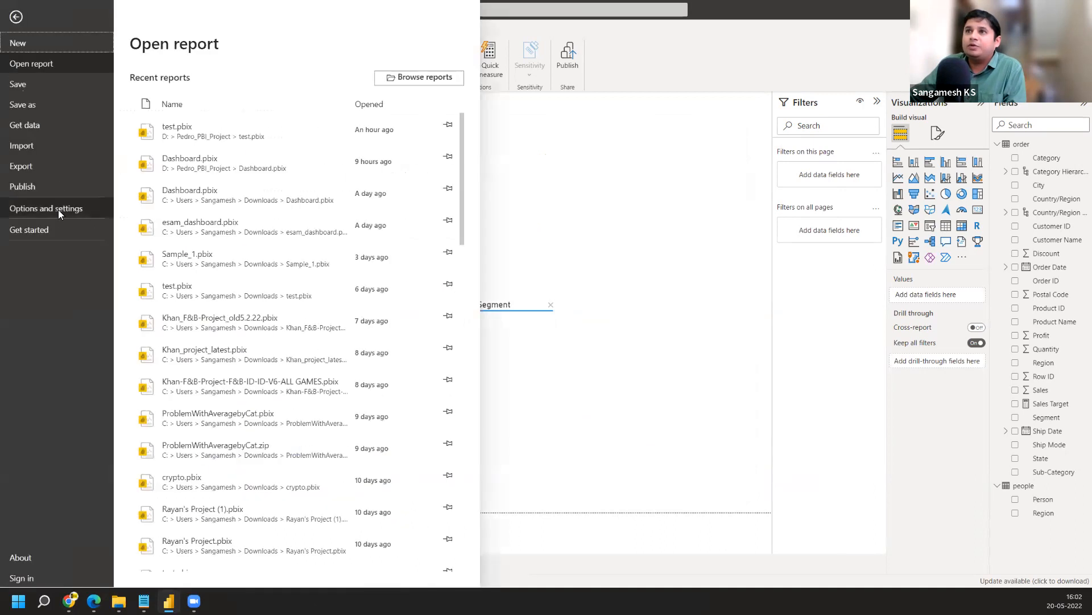
click(58, 209)
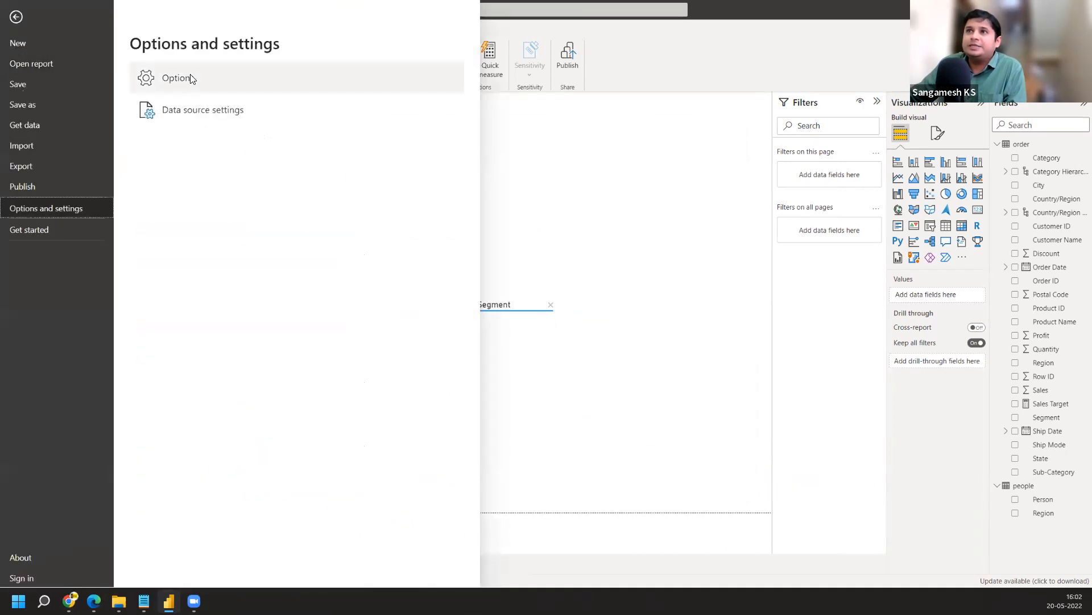
click(249, 82)
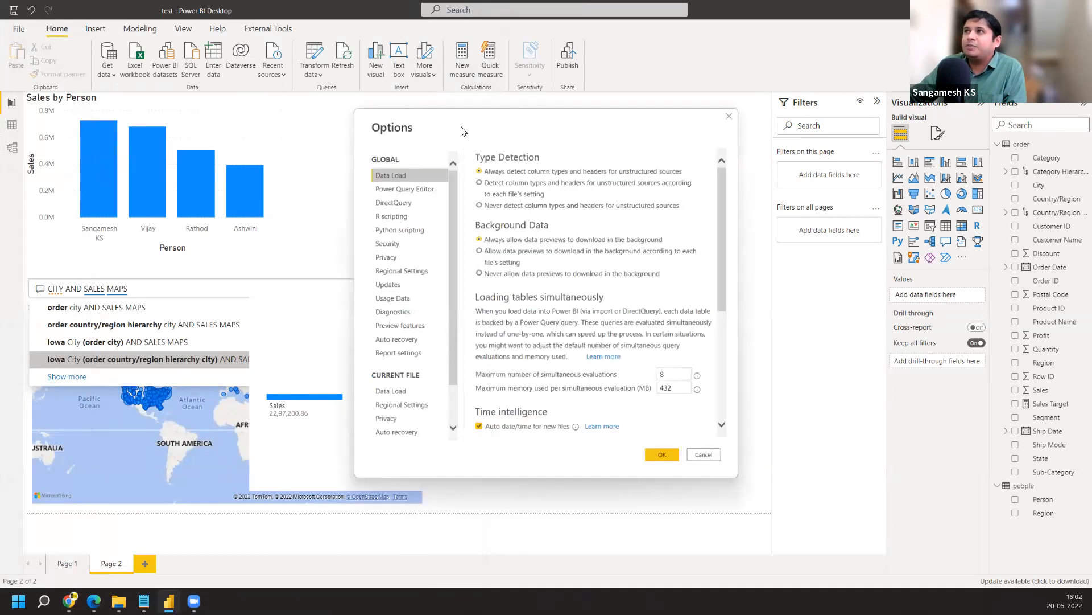
drag(463, 132, 450, 63)
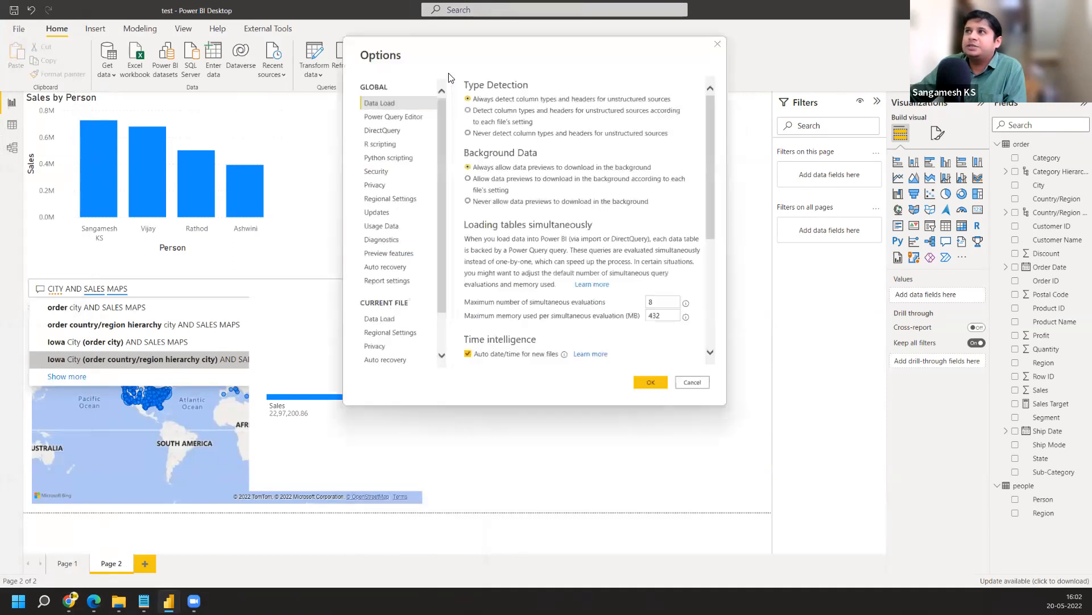
click(392, 145)
click(391, 158)
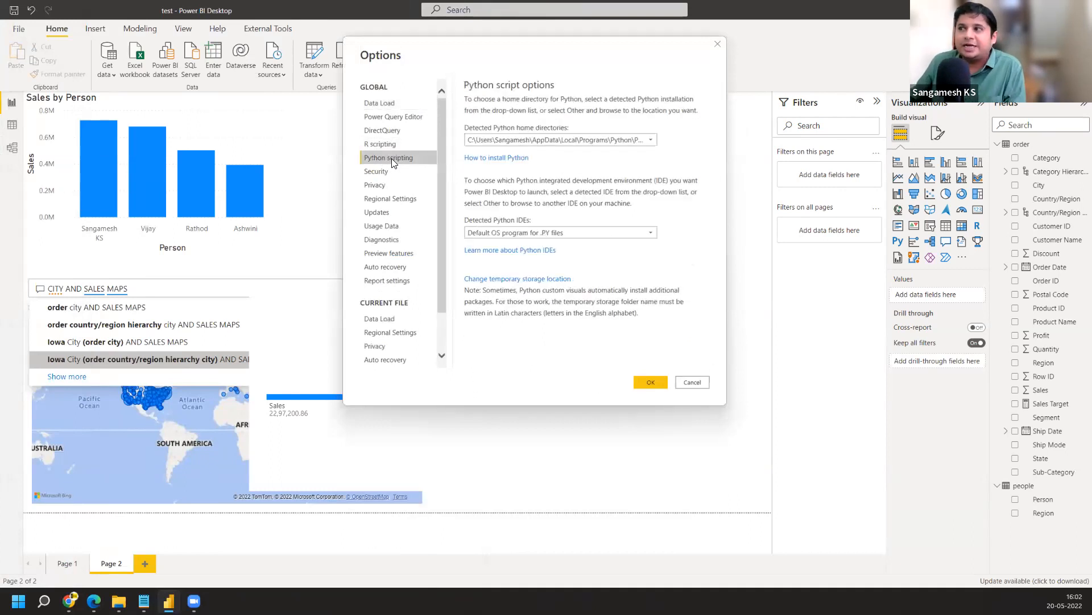
click(693, 382)
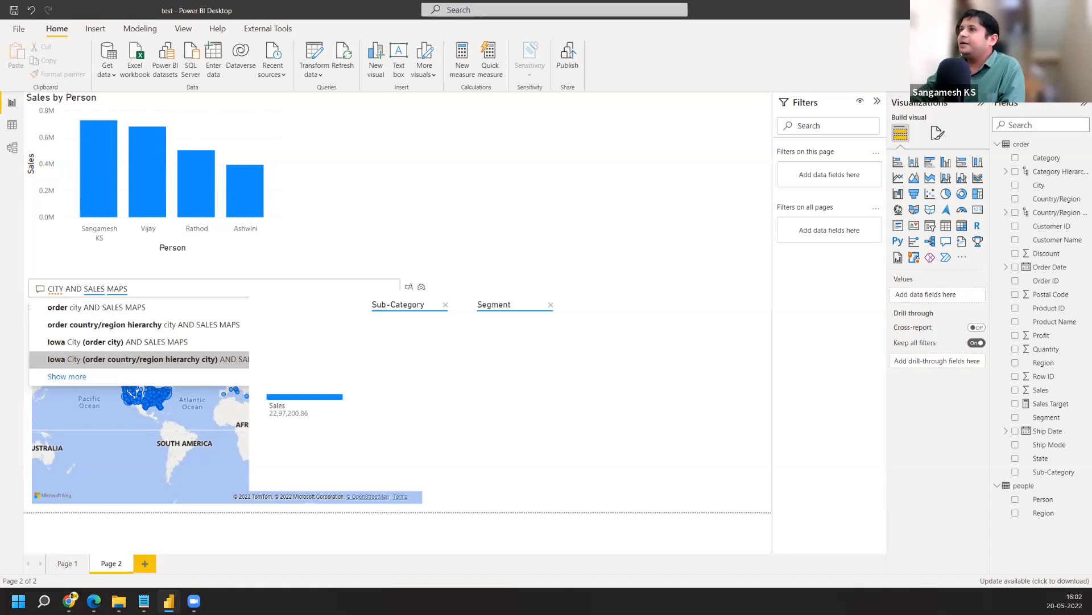
- Minimize the open windows to reach the desktop and move the browser window away from the desktop shortcuts
click(1030, 9)
click(1030, 10)
click(1030, 10)
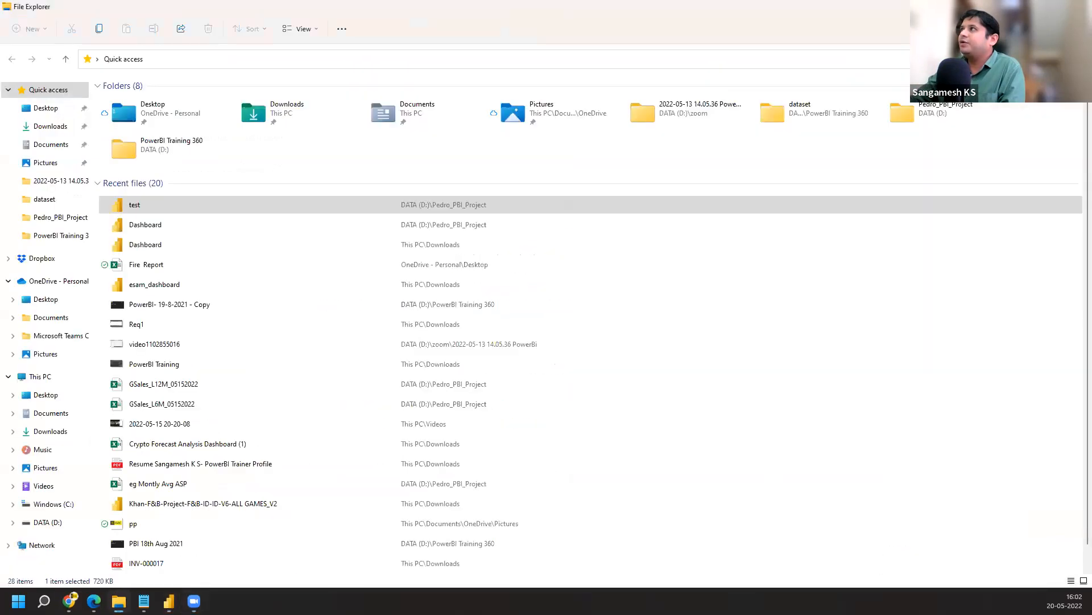
click(1030, 9)
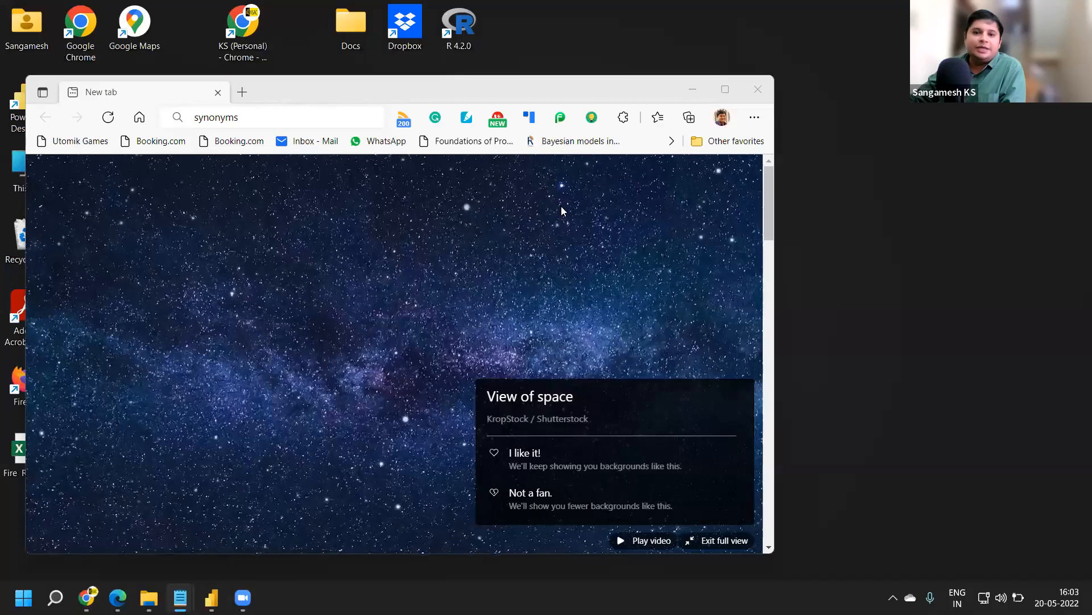
click(577, 95)
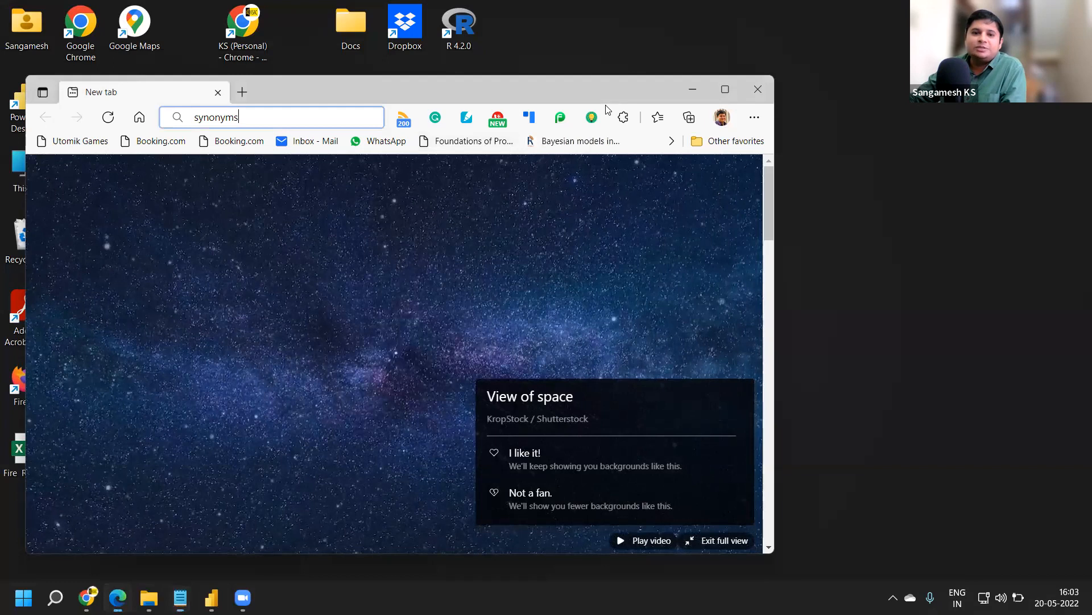
drag(606, 98, 1091, 429)
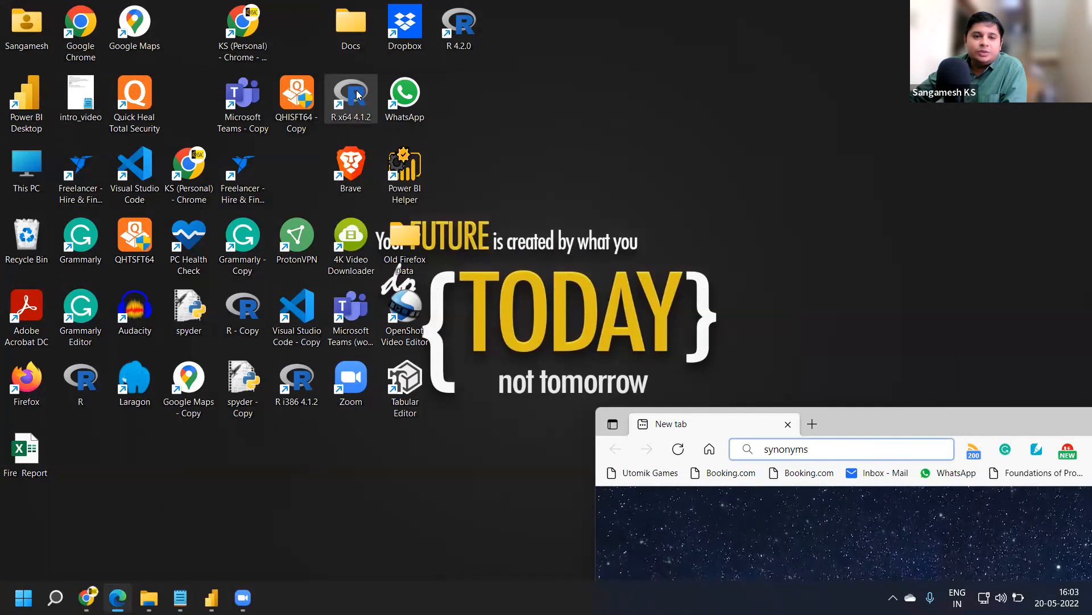
- Open the properties of the R x64 4.1.2 desktop shortcut and highlight its Start in folder path
double_click(357, 95)
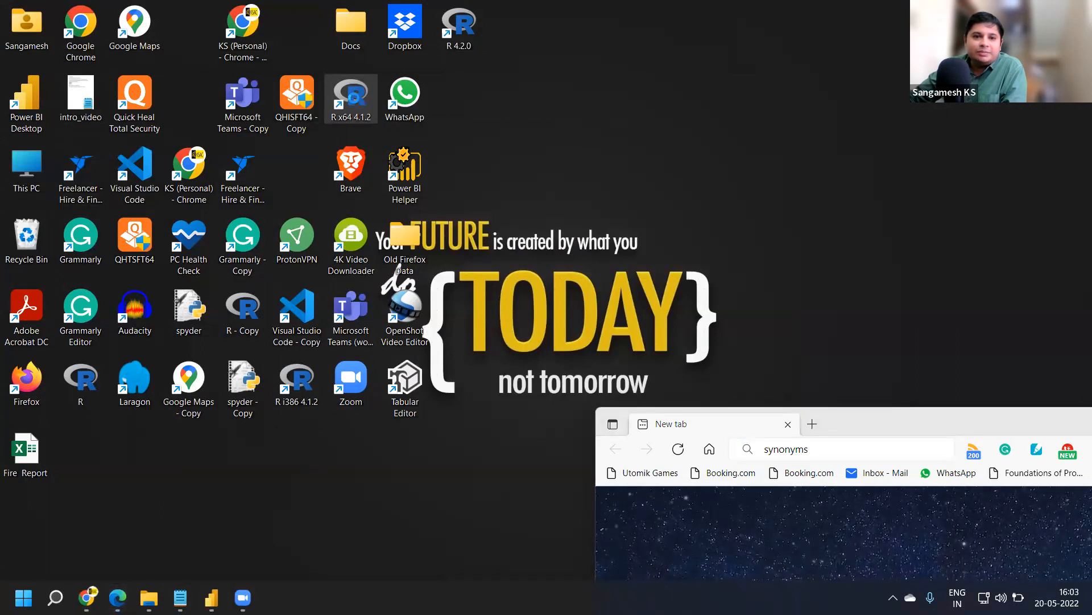
right_click(354, 99)
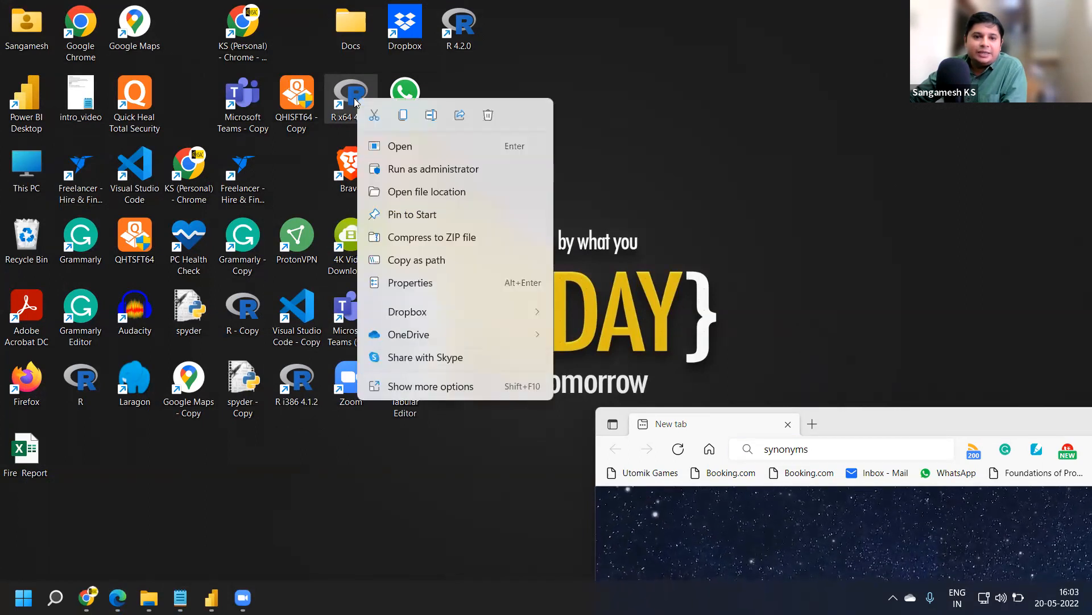
click(427, 286)
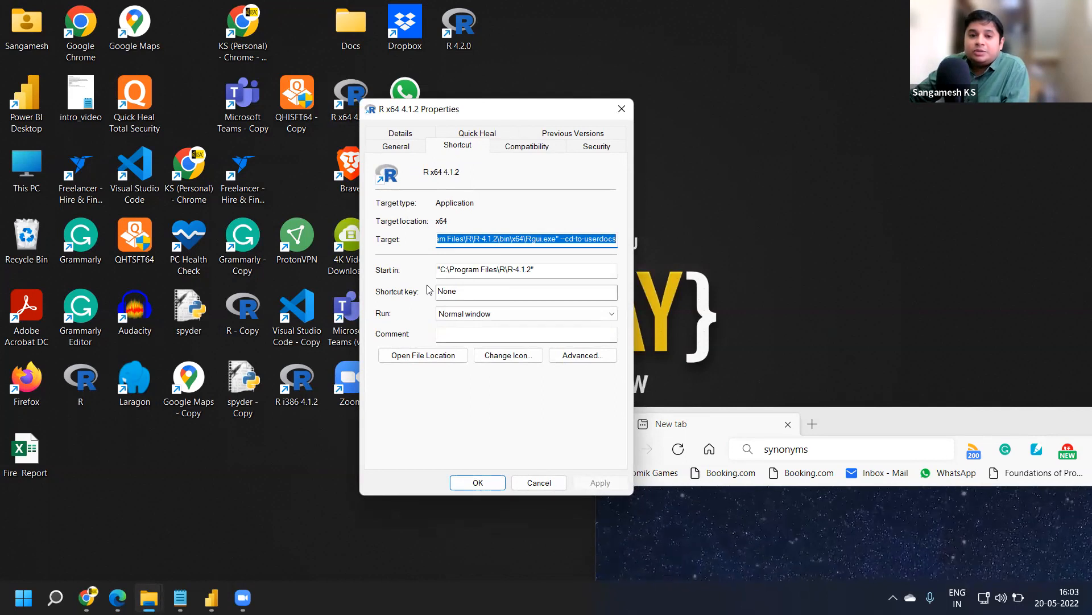
drag(548, 270, 432, 272)
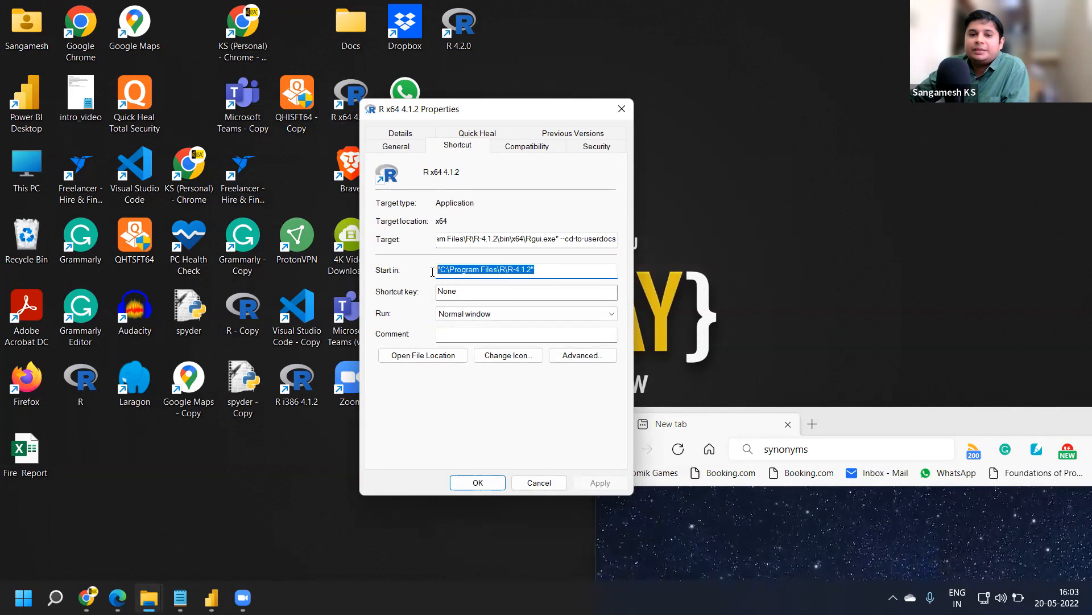
click(533, 269)
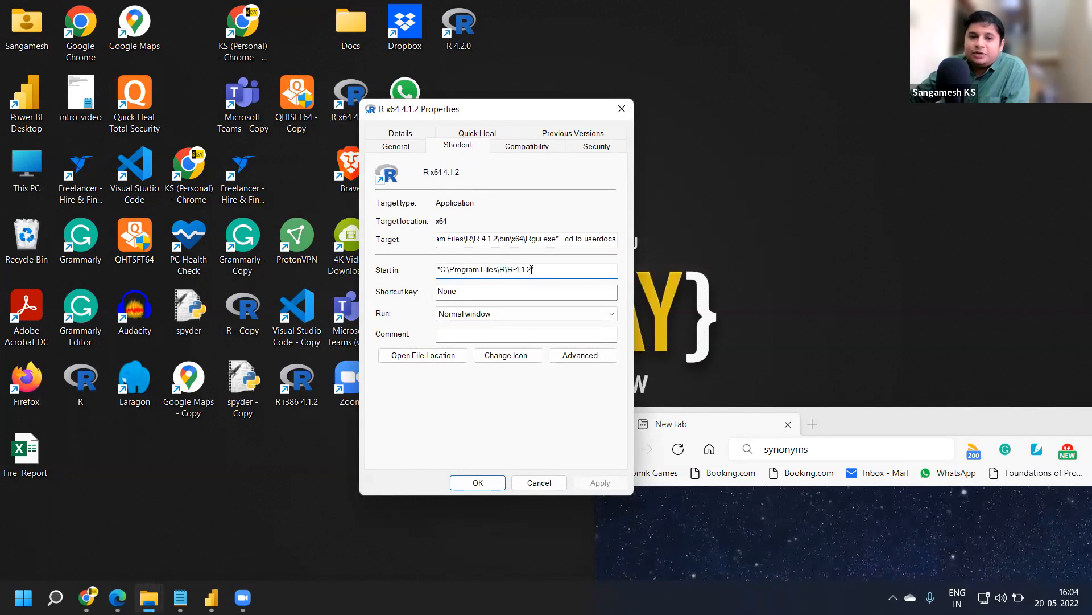
drag(530, 269, 442, 272)
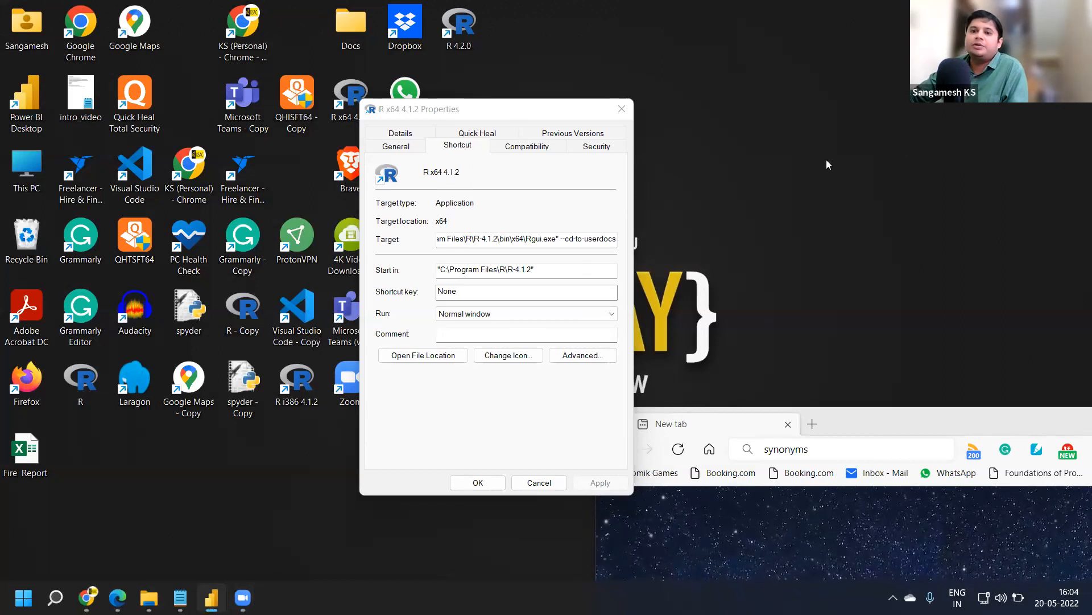
- Bring the Power BI Desktop report window back to the front and maximize it
key(super+Left)
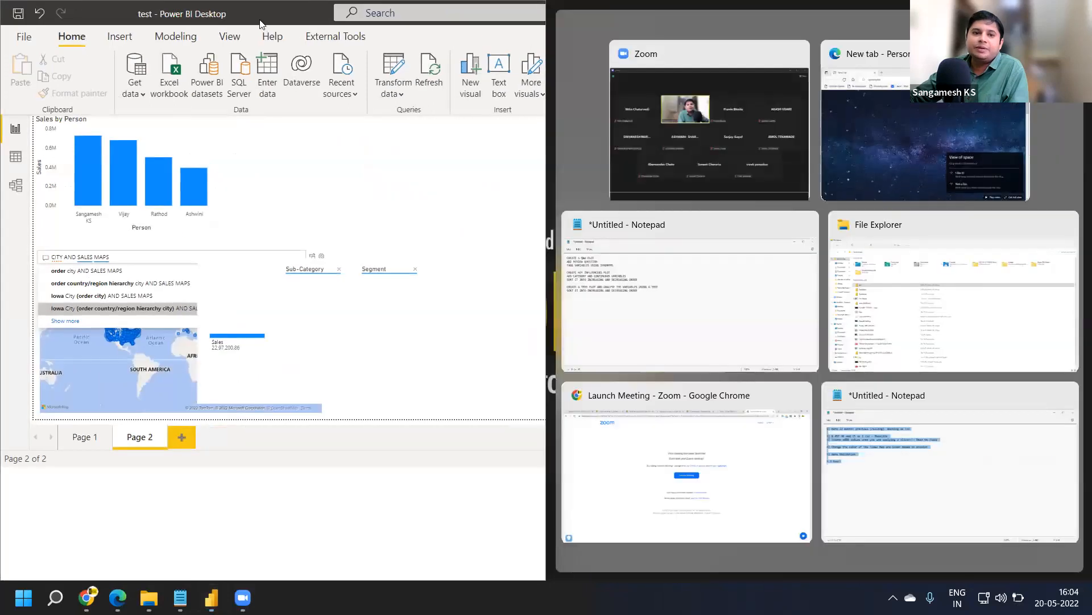
click(262, 22)
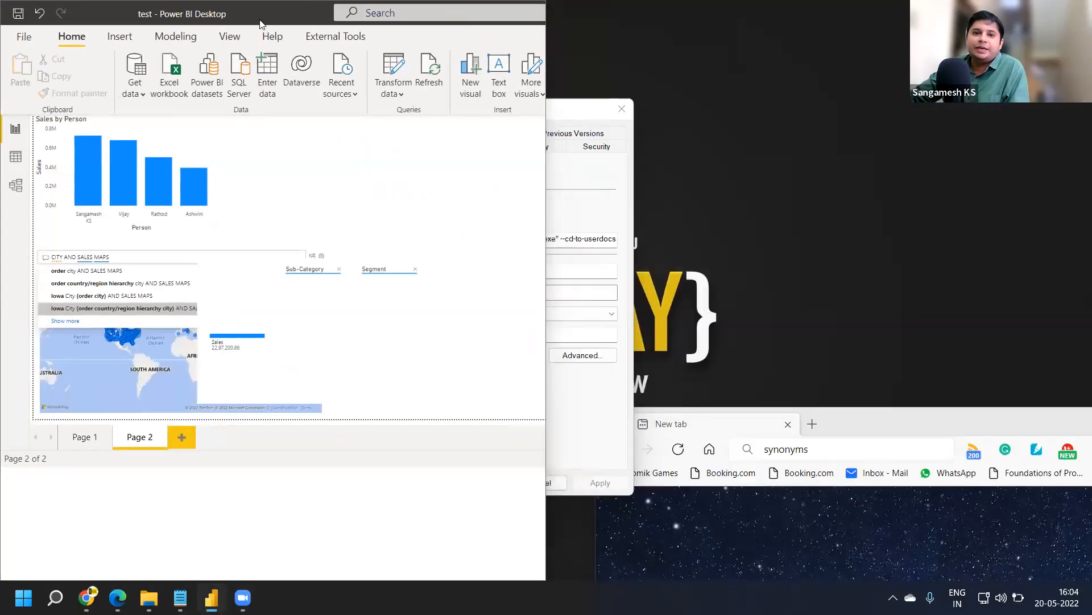
key(super+Up)
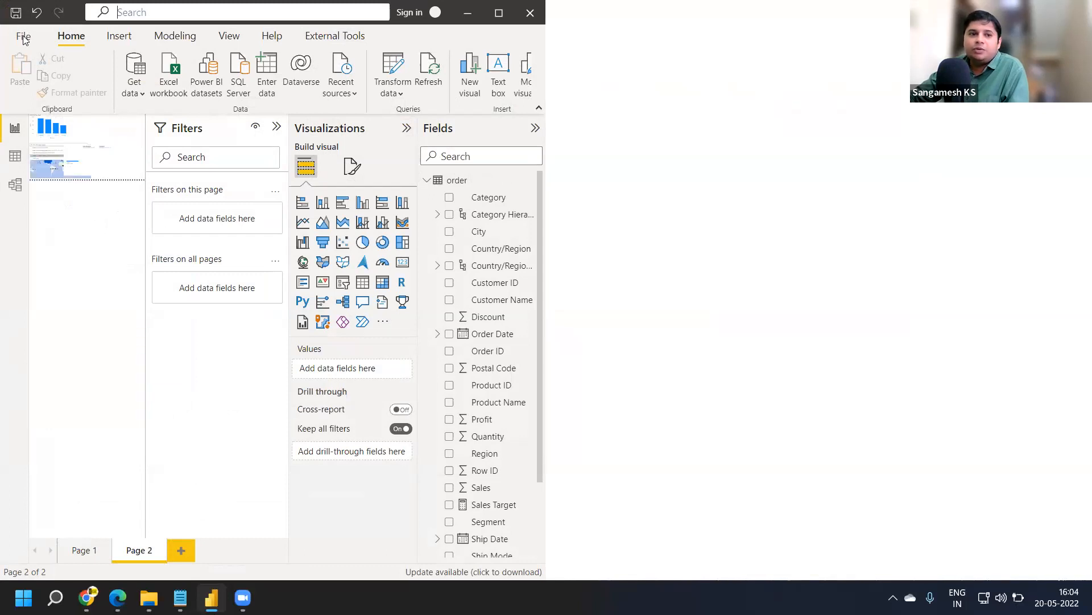
click(23, 37)
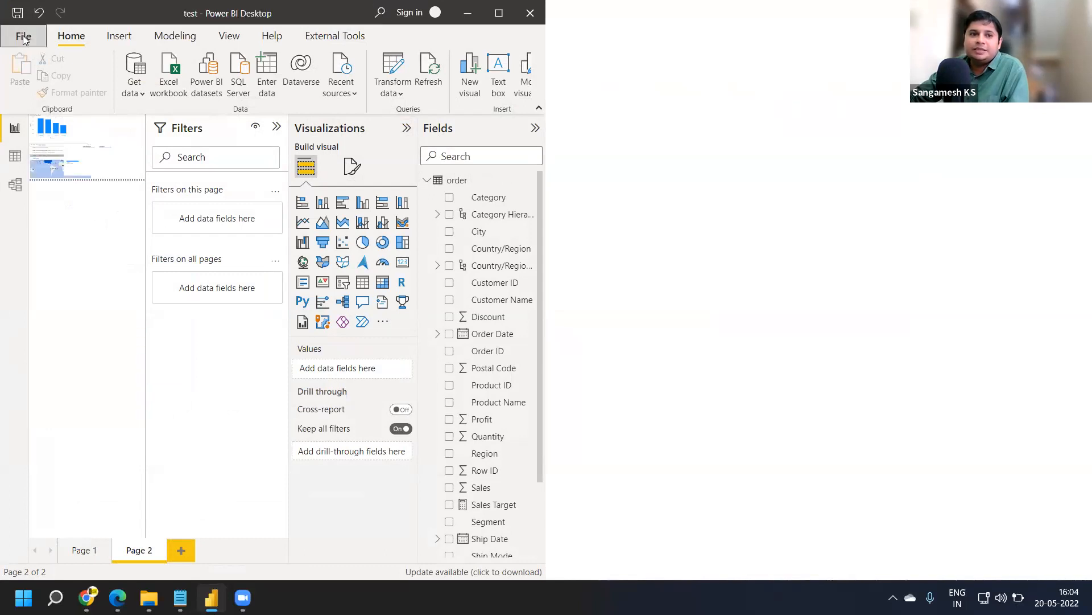
click(499, 13)
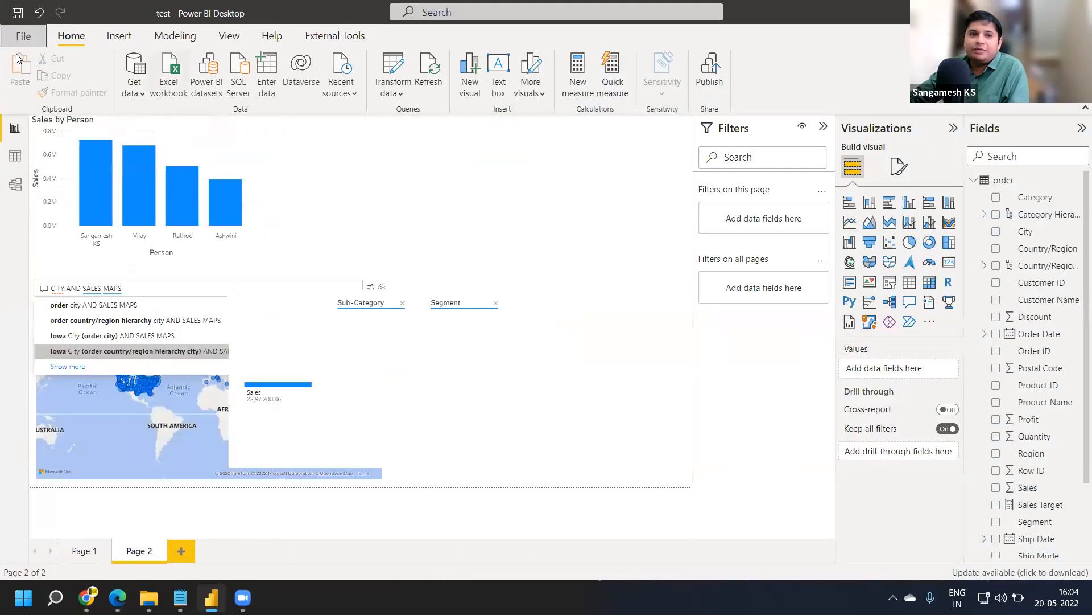
- Open the global R scripting options, switch the R home directory to Other, and browse for its folder without selecting one
click(22, 37)
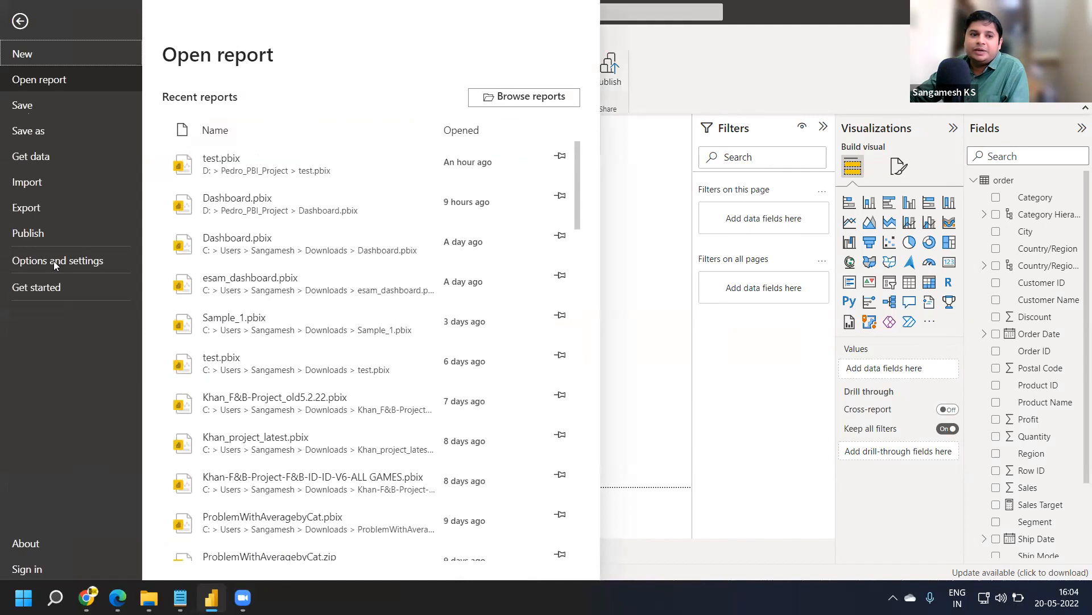
click(55, 264)
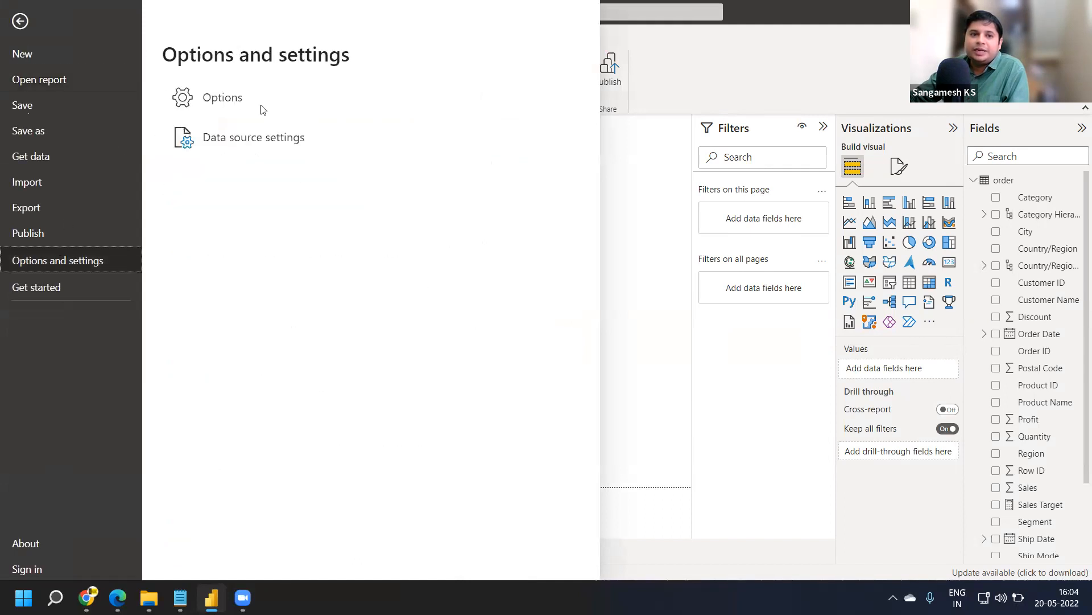
click(247, 108)
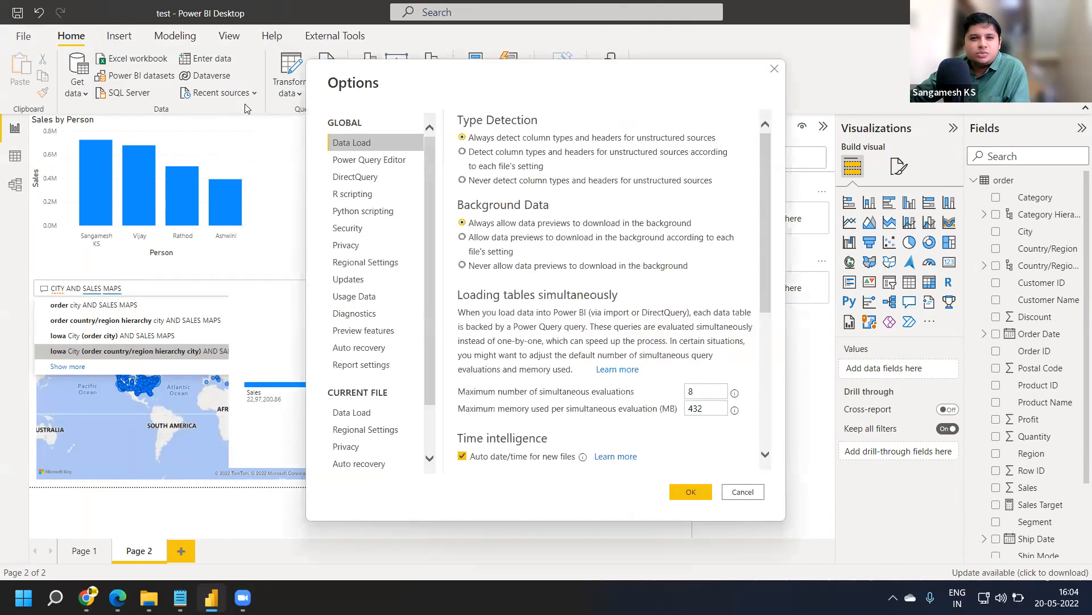
click(390, 198)
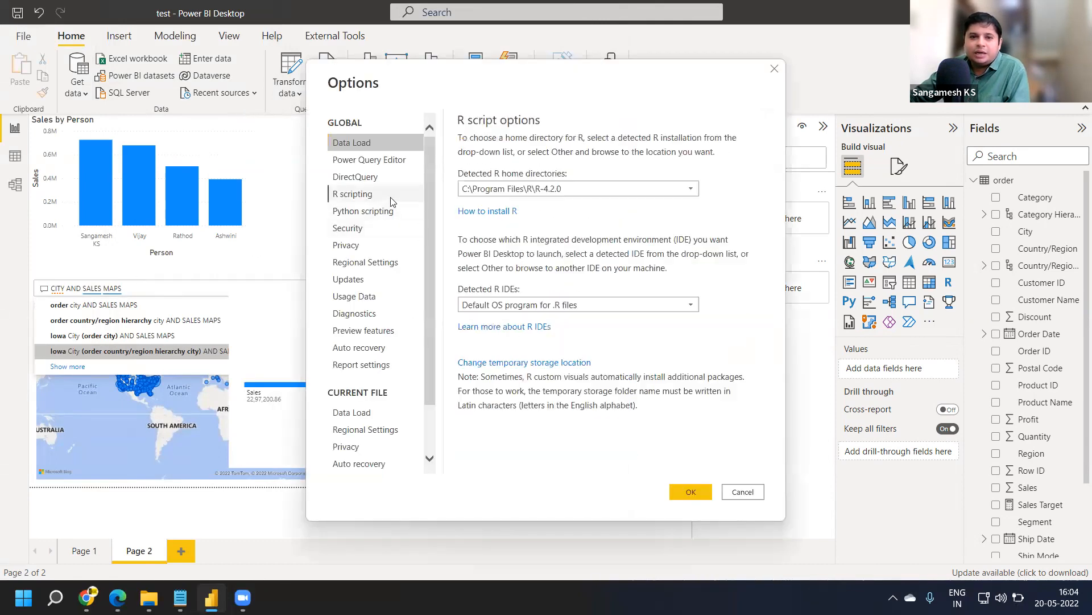
click(580, 191)
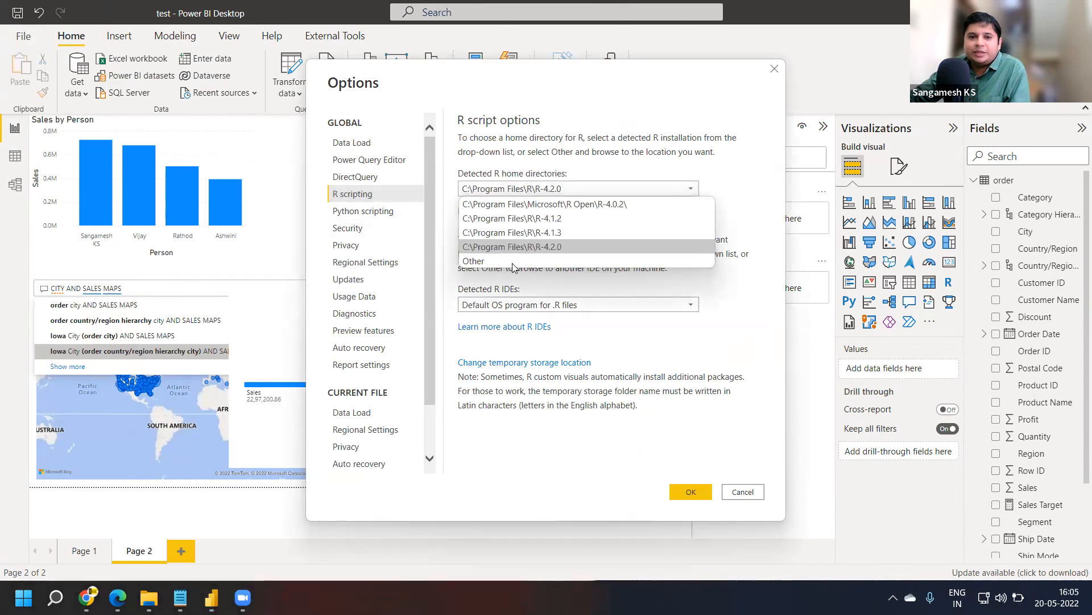
click(512, 263)
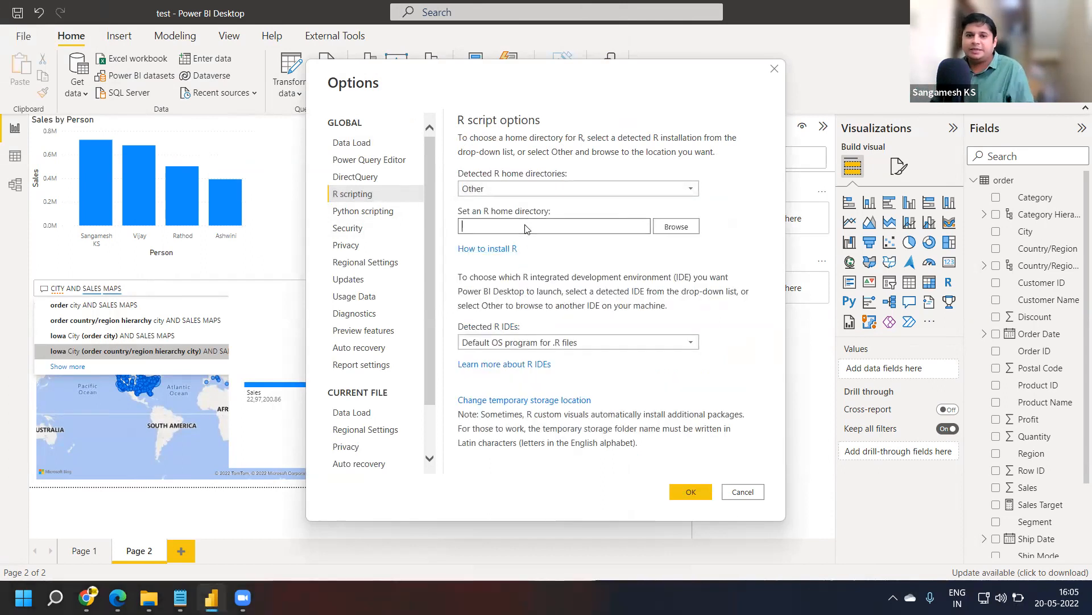
click(676, 228)
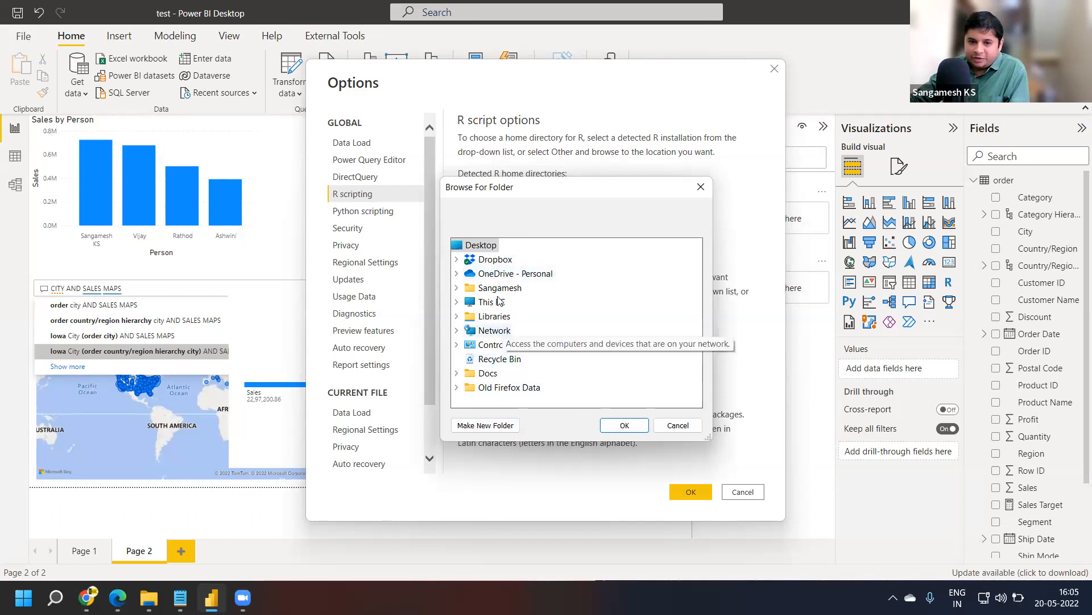
key(Escape)
- Set the R home directory to C:\Program Files\R\R-4.1.3 and the R IDE to R Studio
click(591, 192)
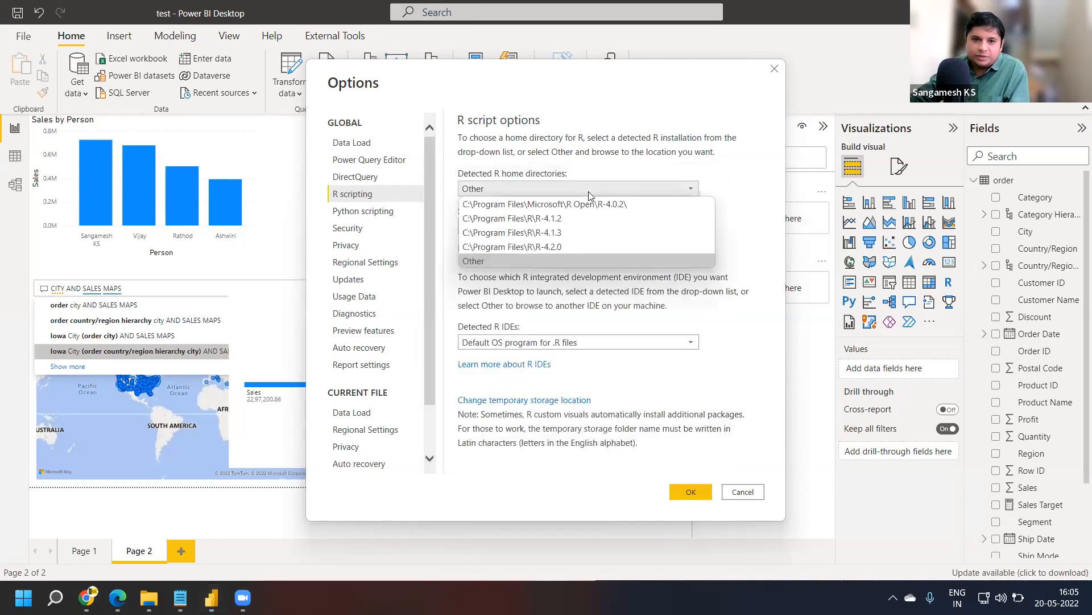
click(576, 232)
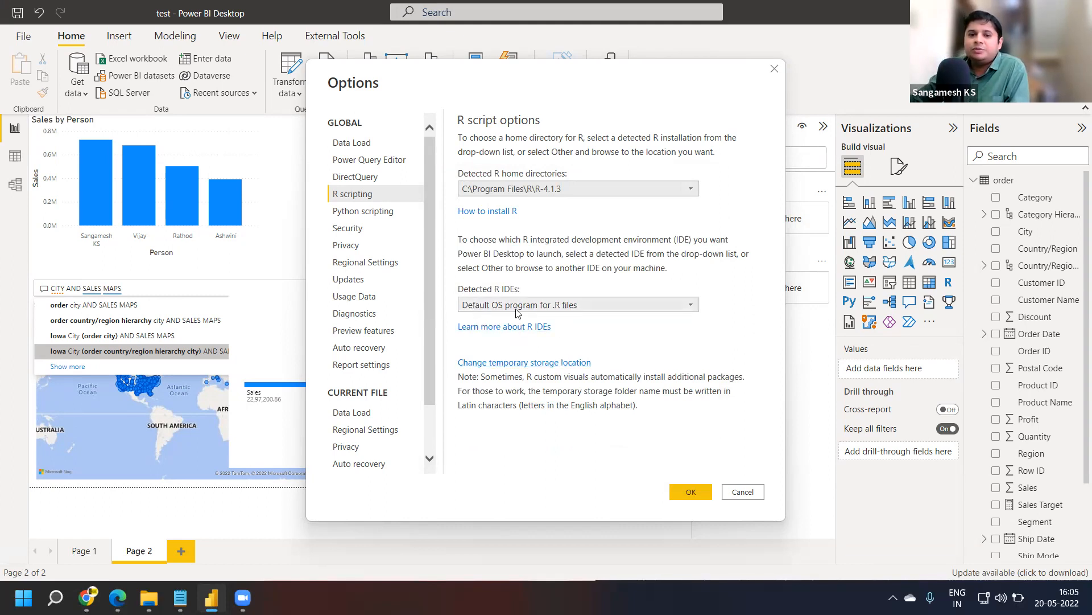
click(576, 307)
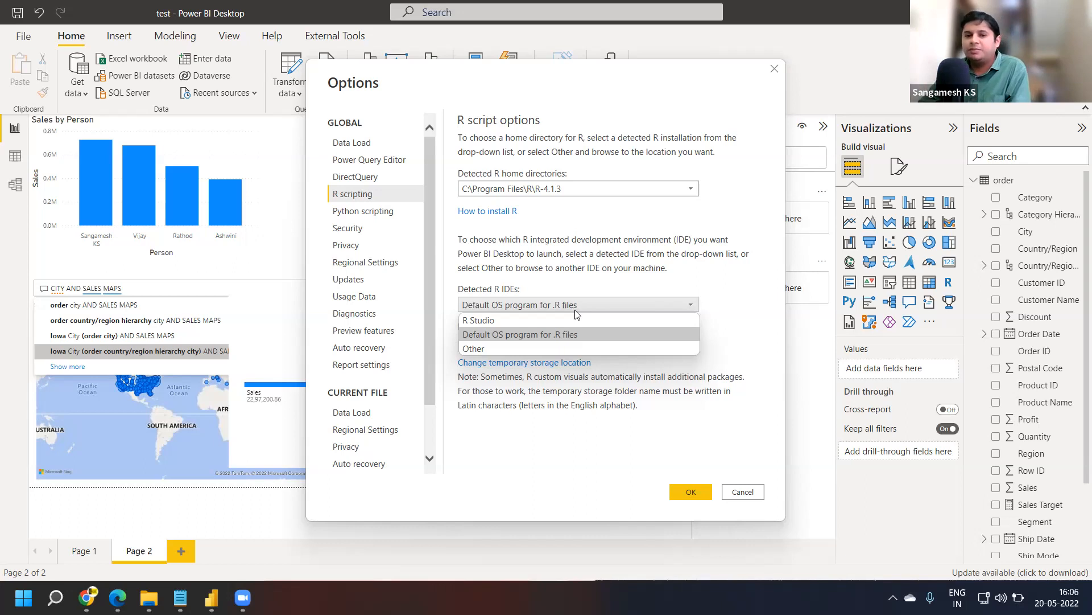
click(574, 320)
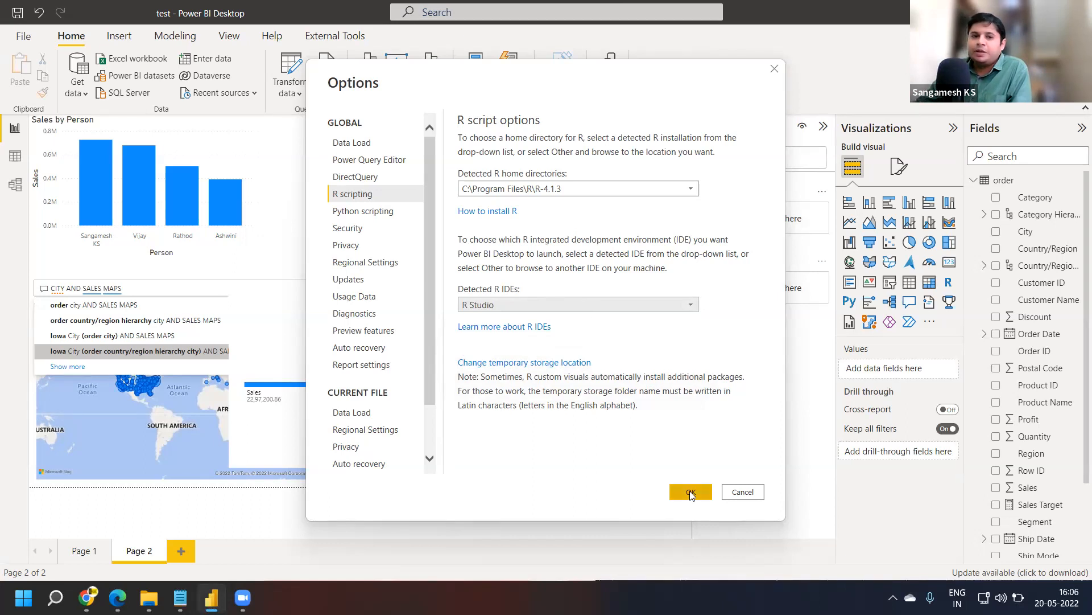
- Review the global Security and Privacy options and accept the Options dialog
click(396, 230)
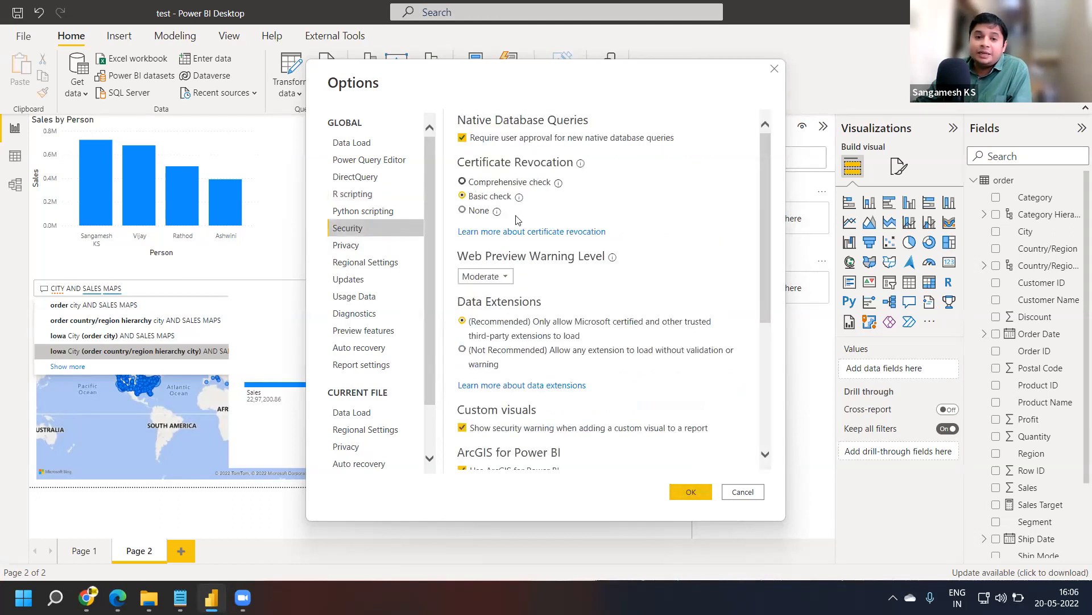
scroll(526, 279, down, 4)
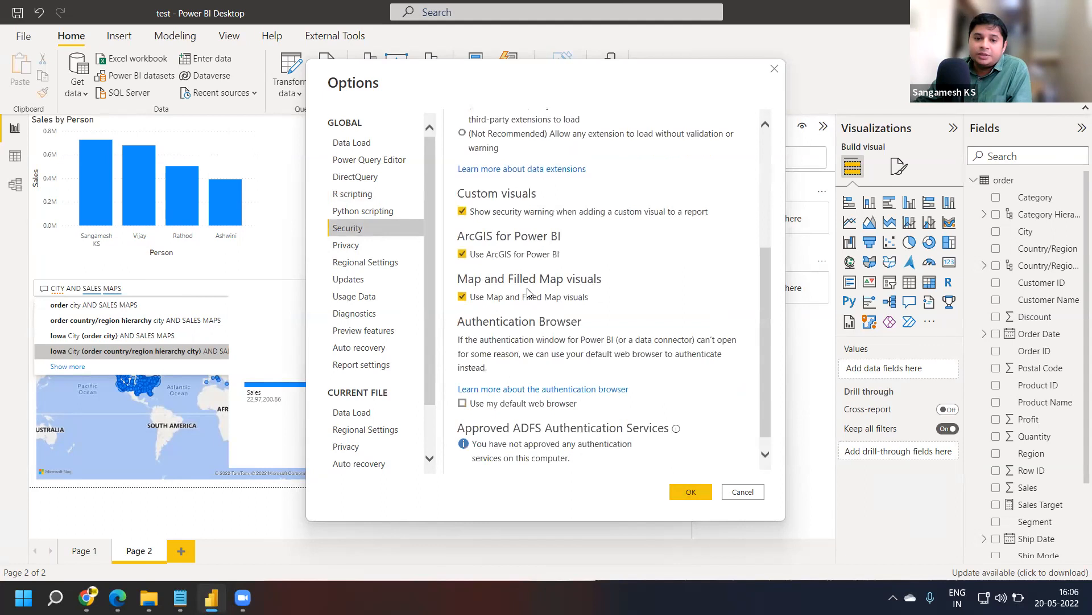
scroll(528, 293, down, 1)
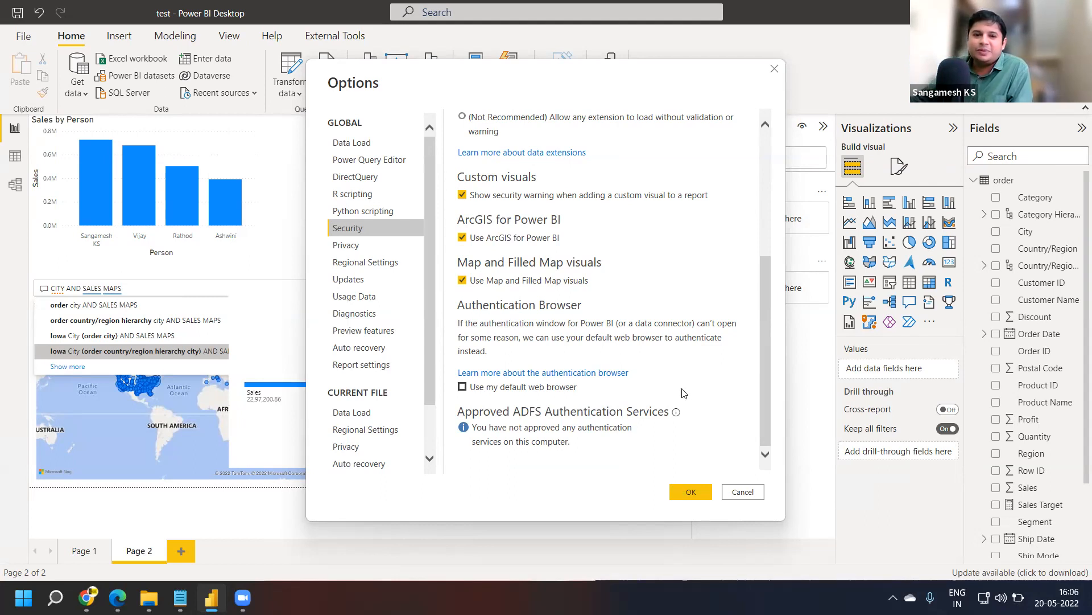
scroll(683, 395, up, 4)
click(371, 250)
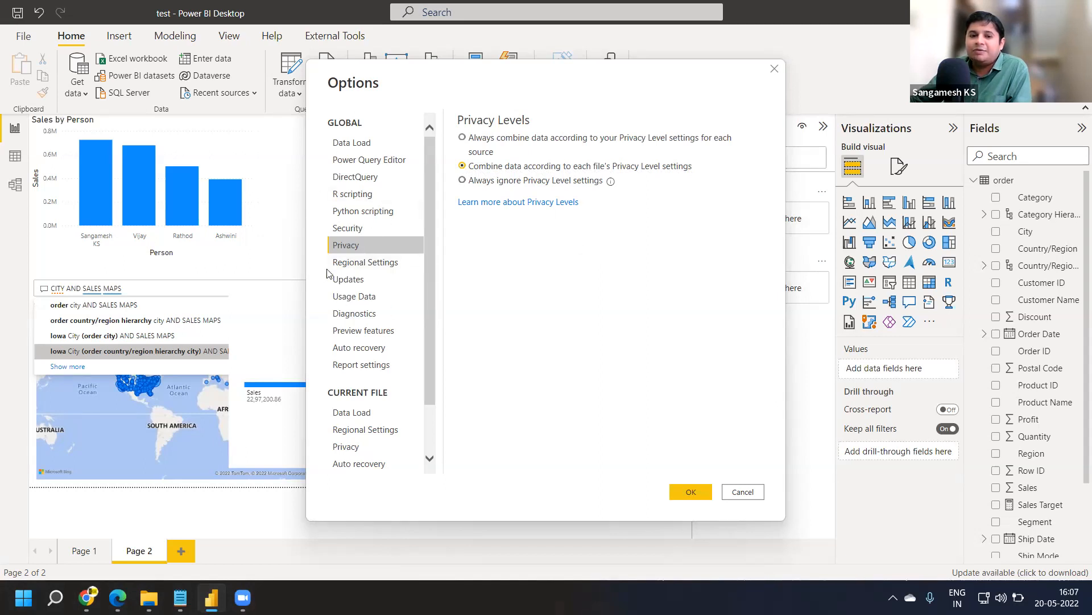
click(691, 493)
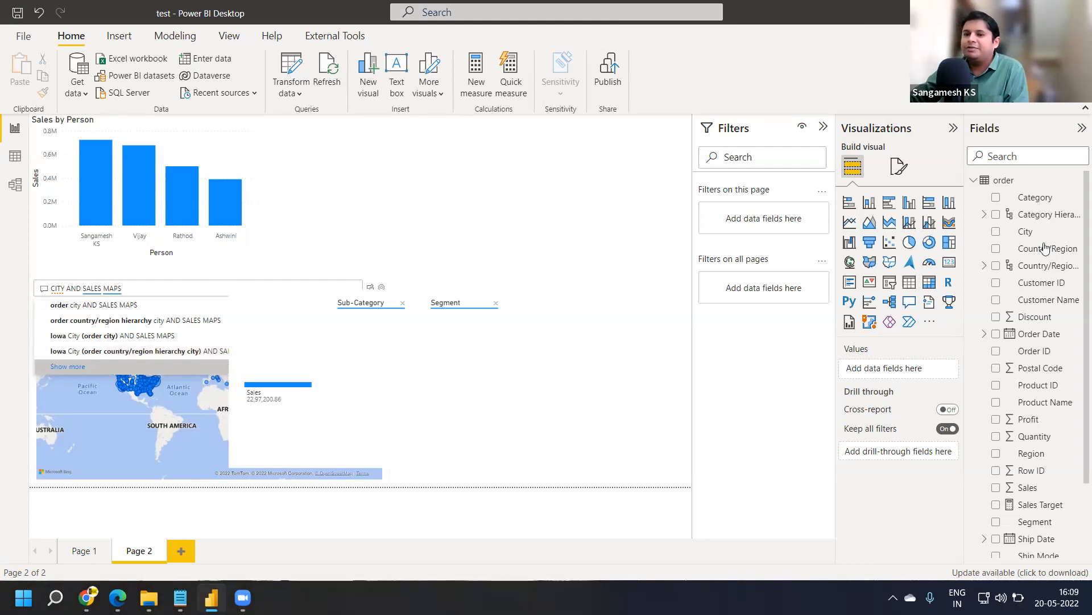
- Add an R script visual to Page 2, enable script visuals, and convert it to a Python visual
click(949, 285)
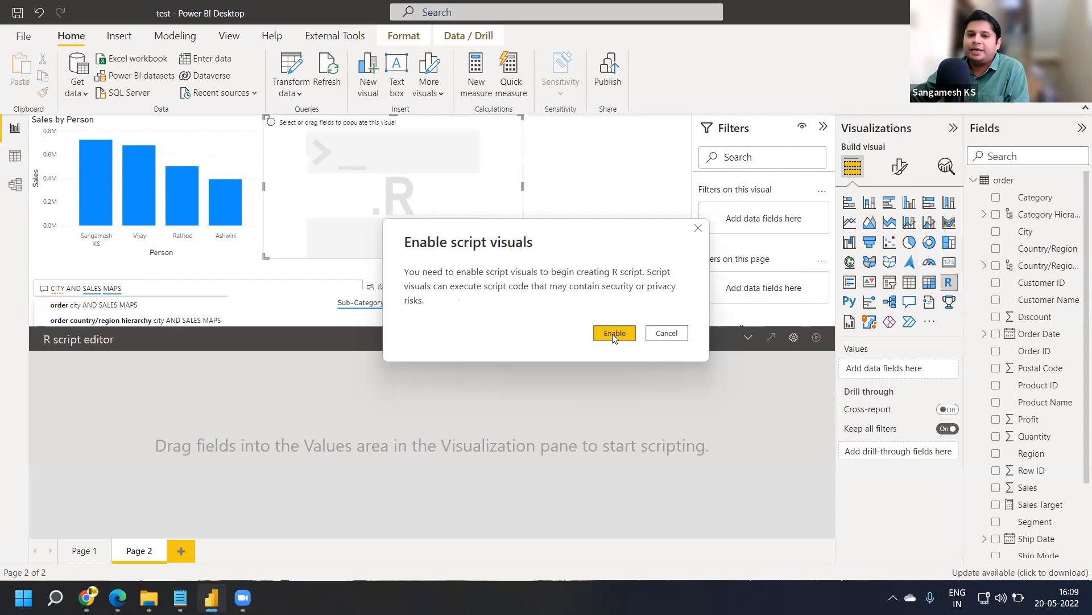
click(613, 333)
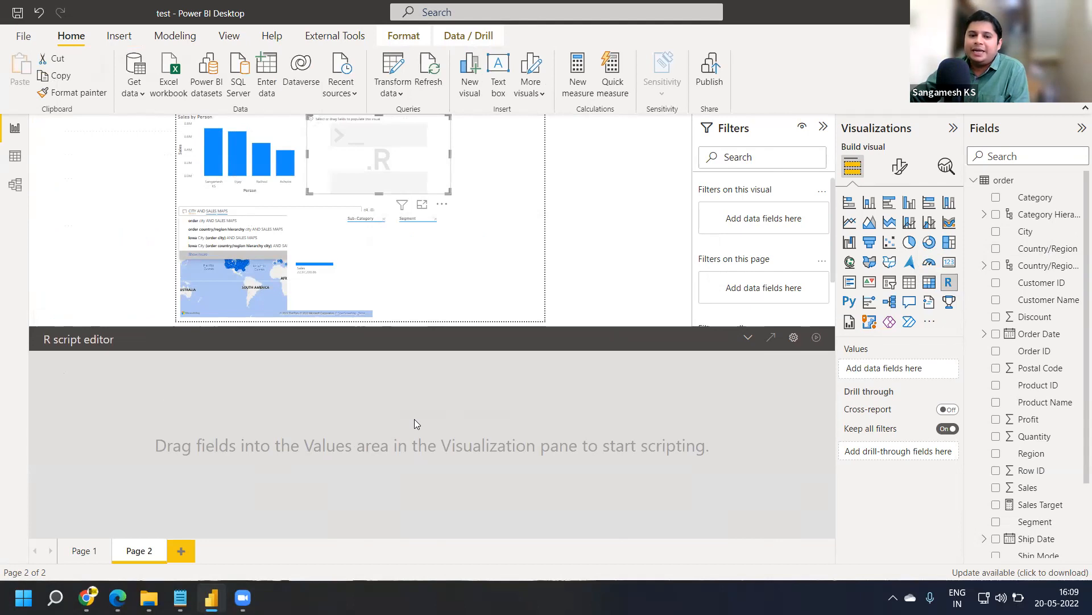
click(849, 307)
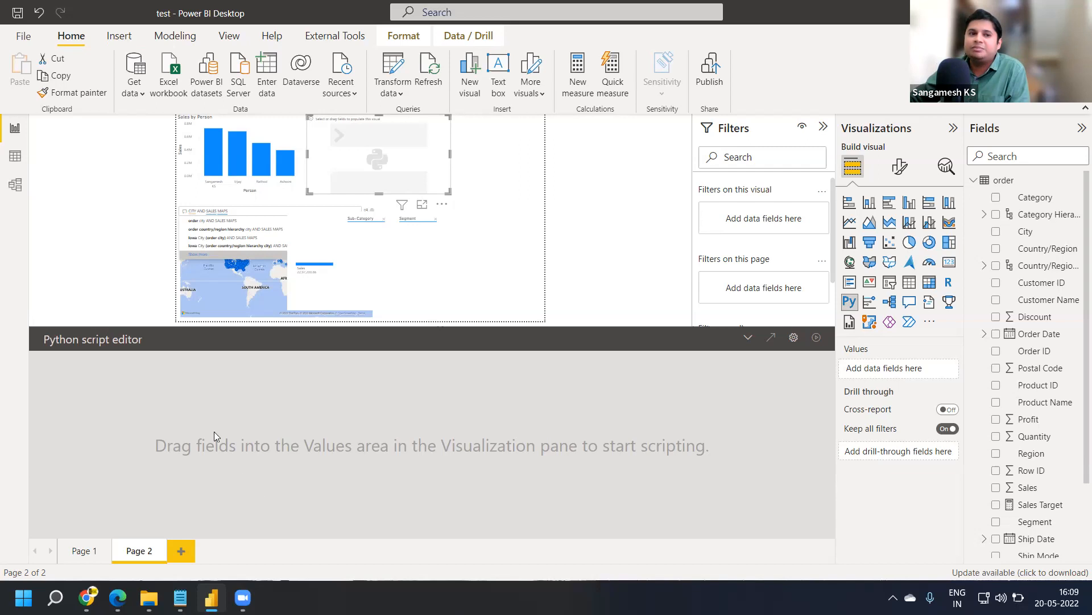
- Open the report application's Options dialog again
click(22, 38)
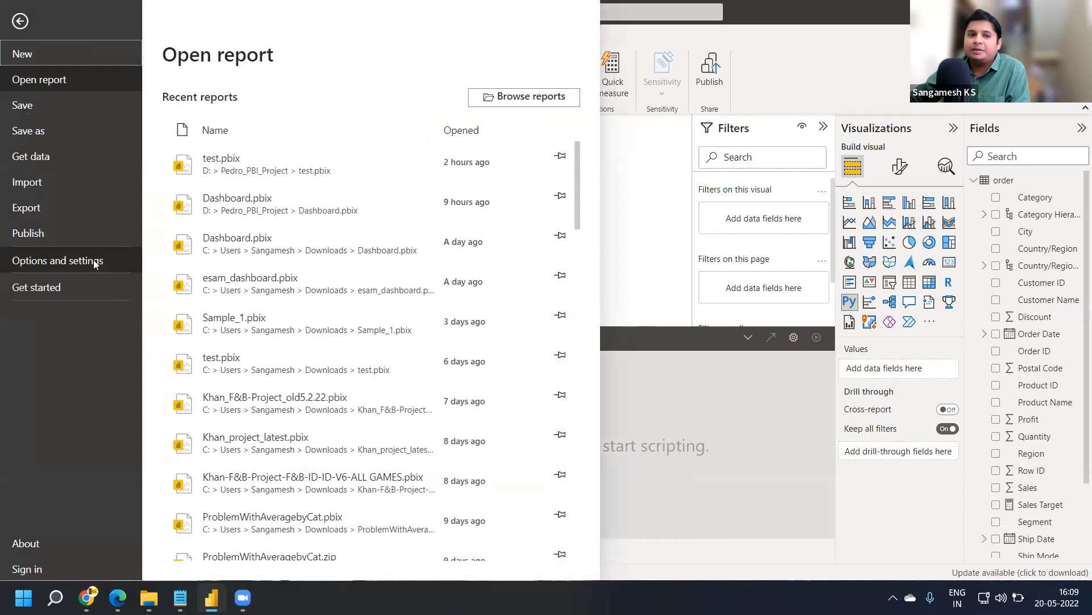
click(95, 262)
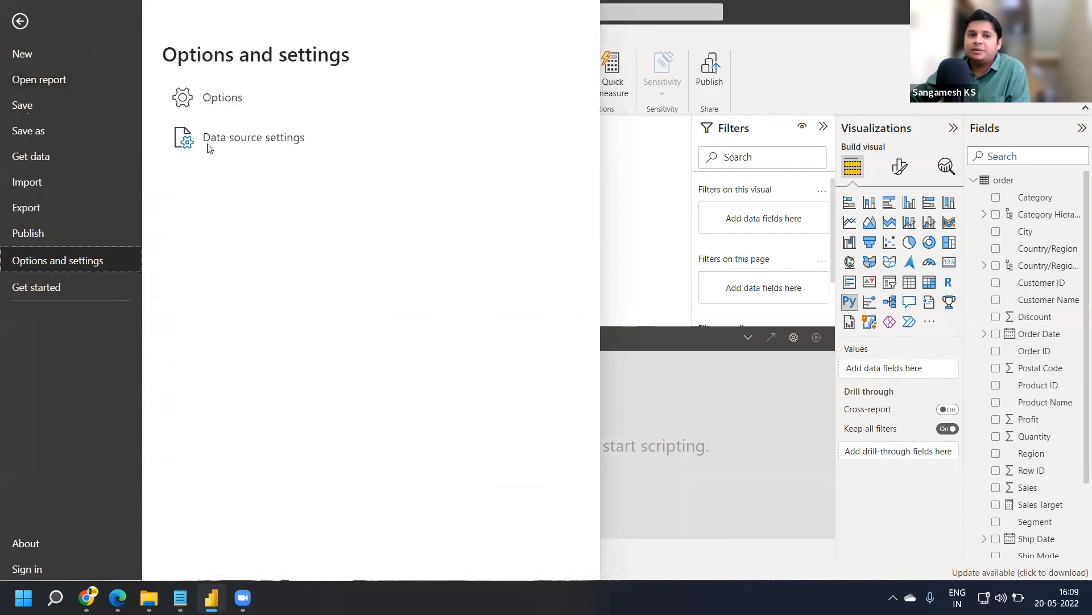
click(227, 112)
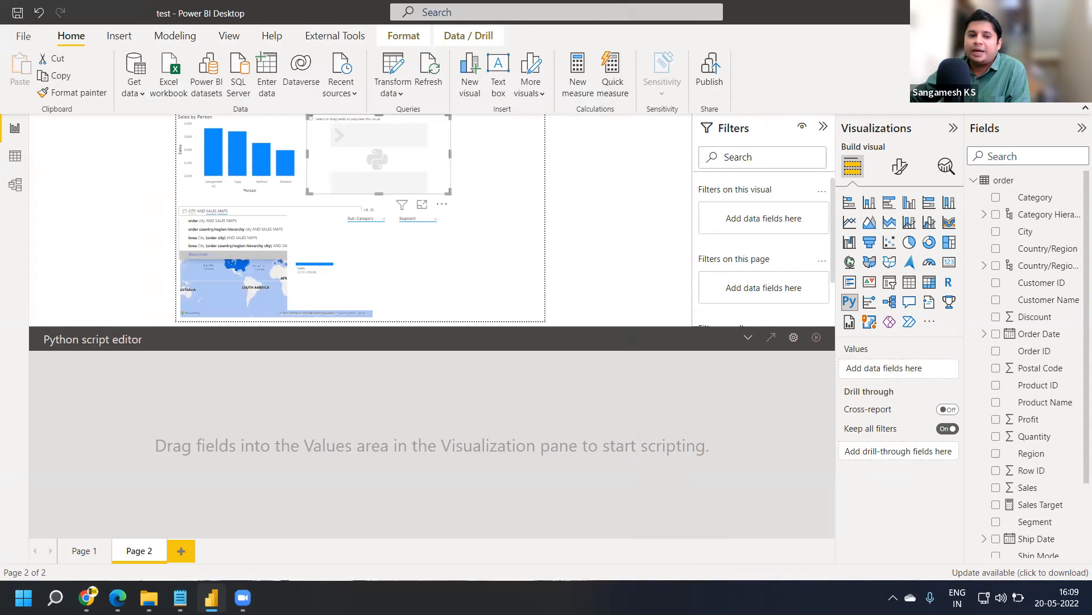
click(55, 596)
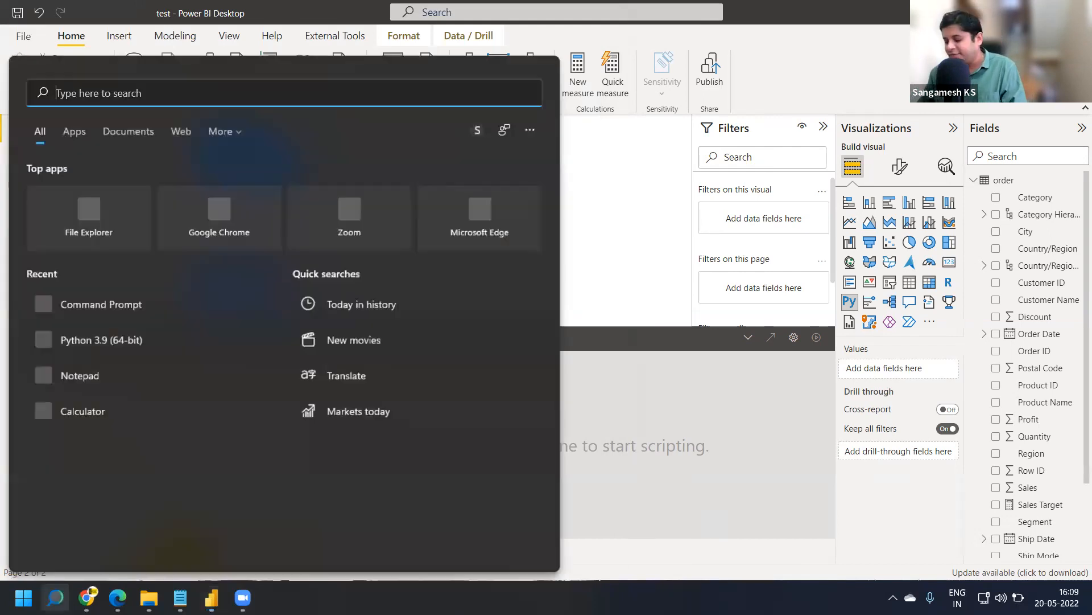
text(python)
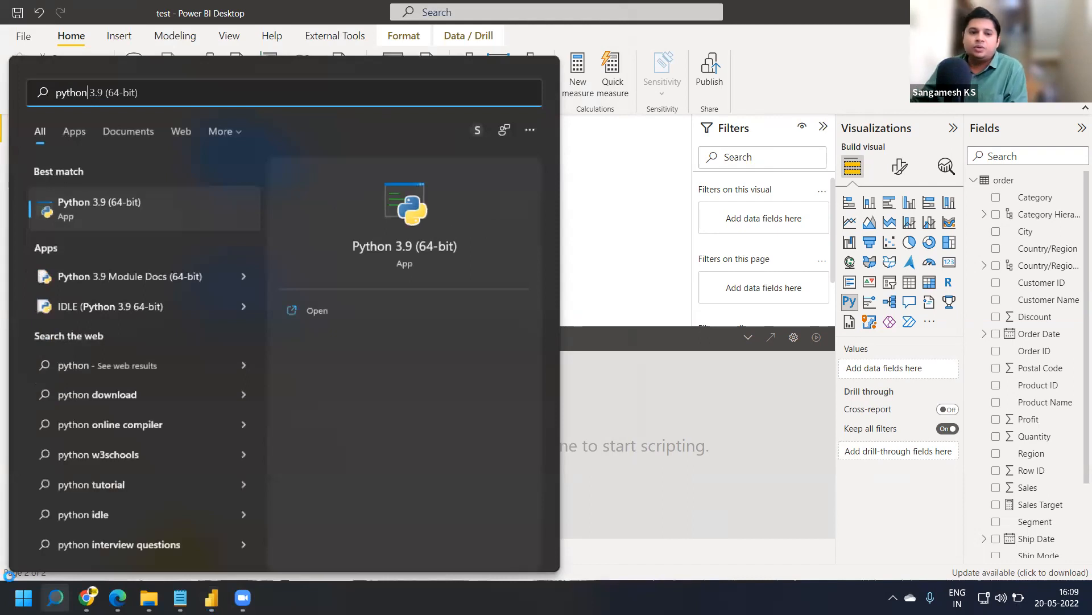
click(188, 215)
right_click(187, 215)
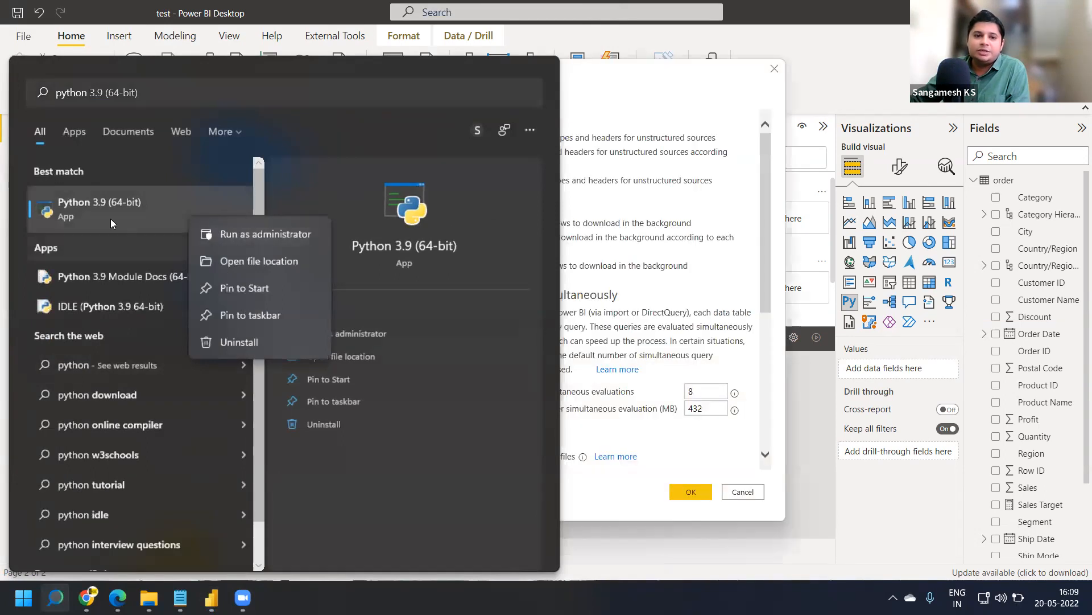
key(Escape)
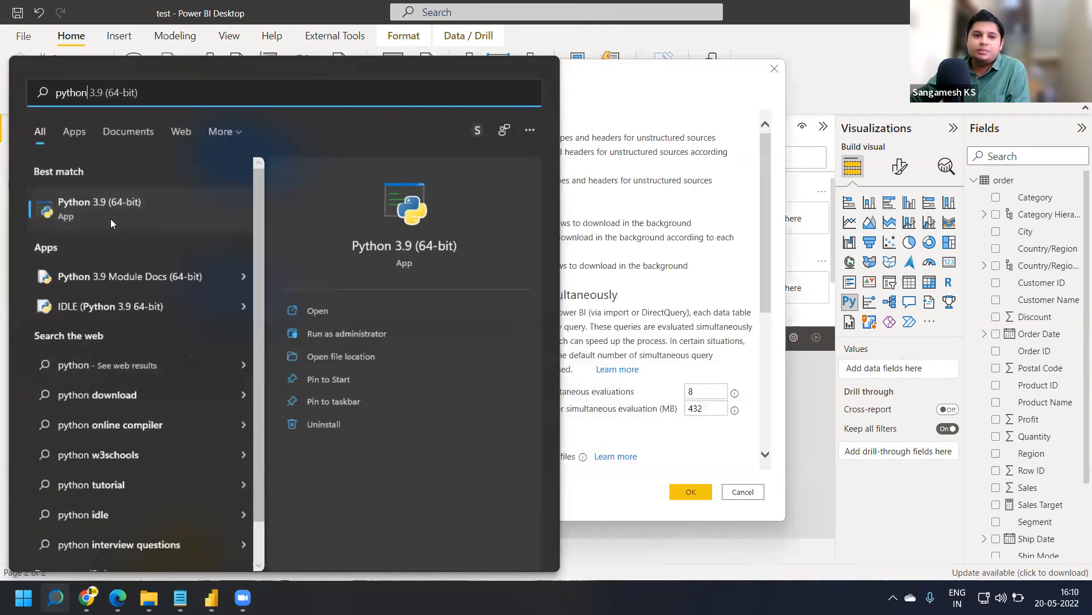
key(Escape)
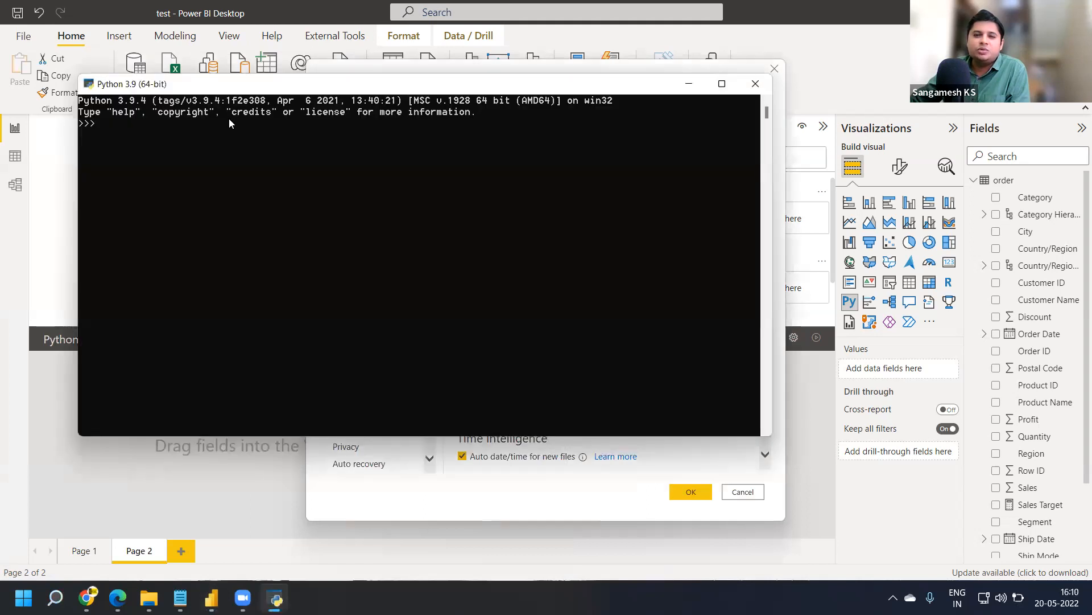
click(753, 84)
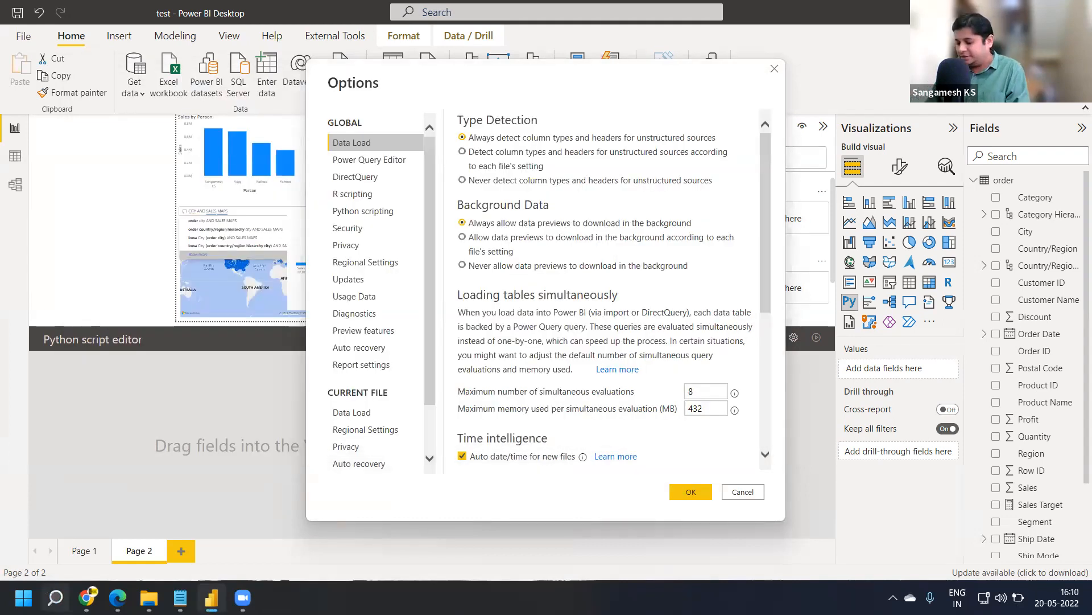
- Search Windows for python, open the file location of Python 3.9 Module Docs (64-bit), and highlight the folder's full path
key(super+s)
text(pyth)
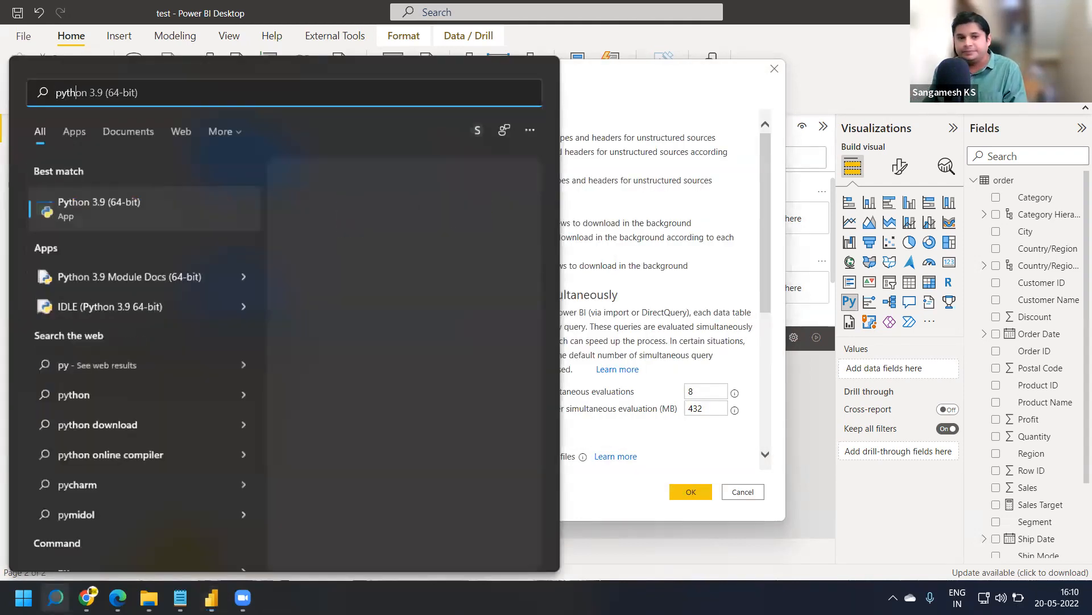
text(on)
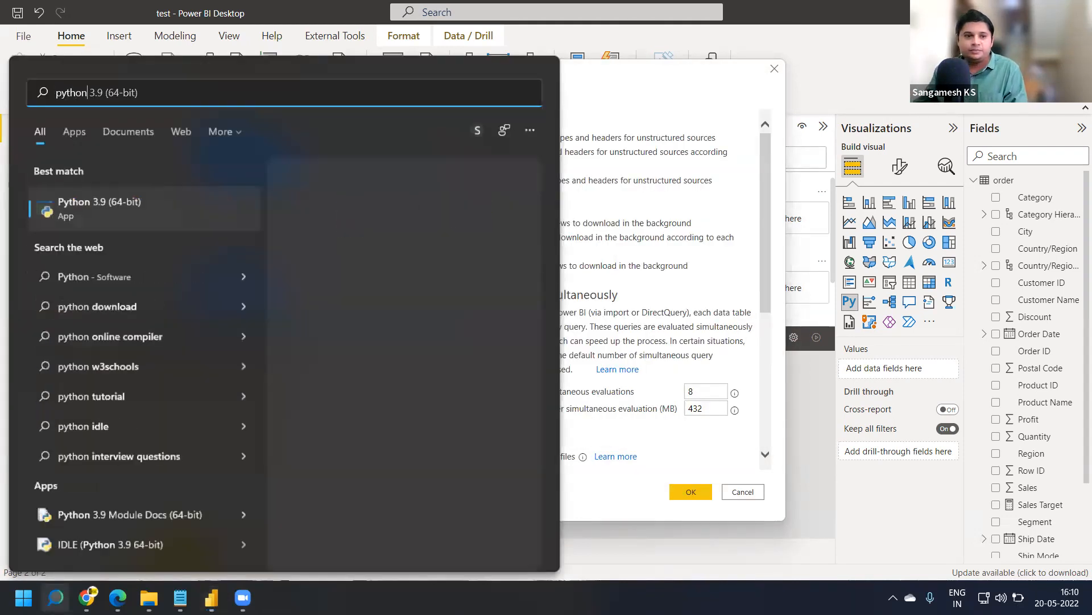
right_click(147, 516)
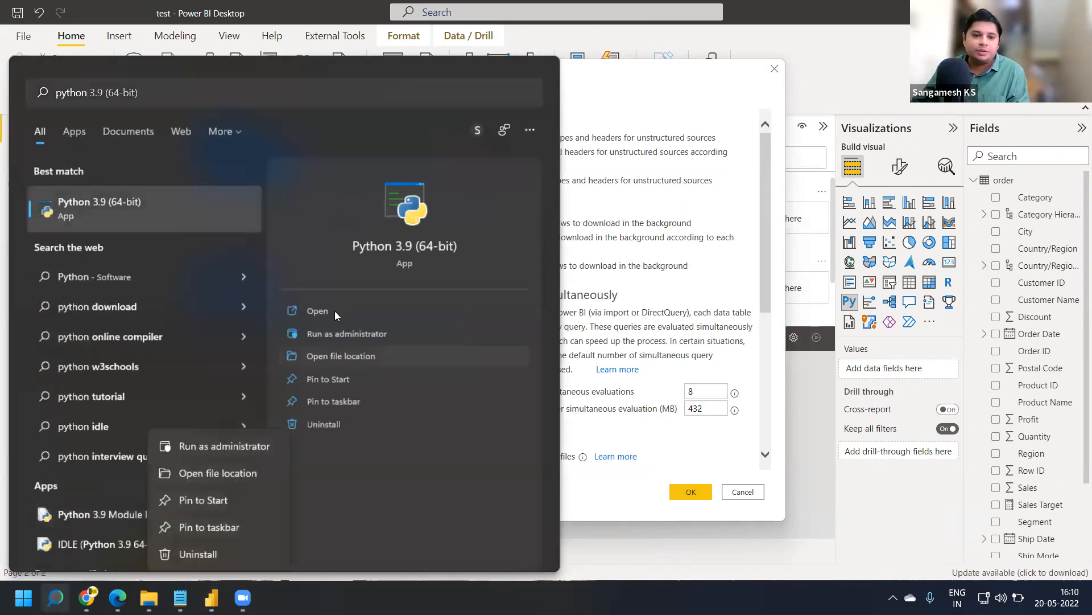
click(203, 478)
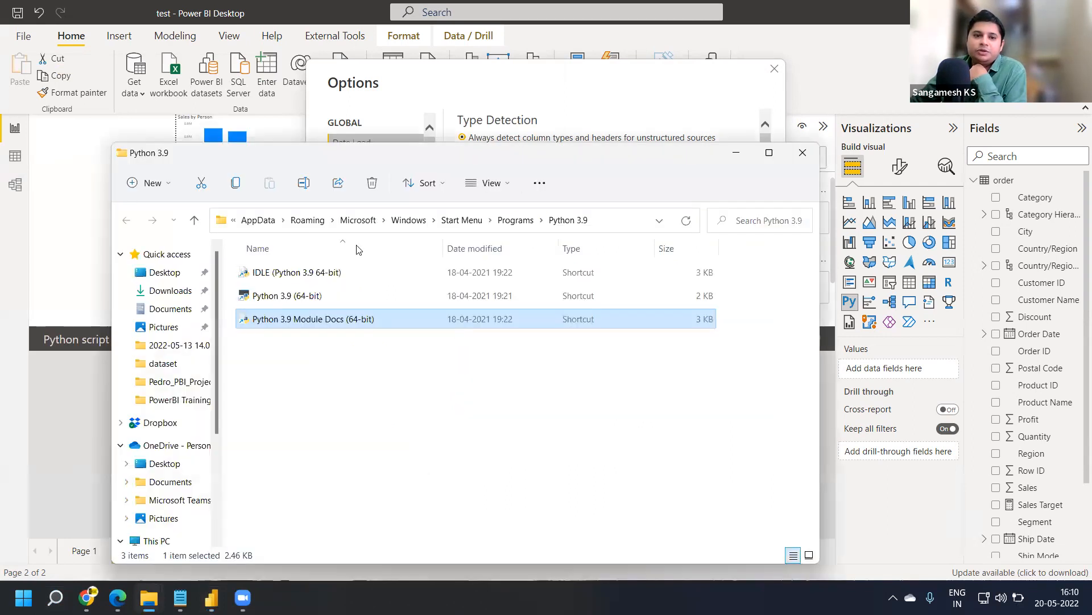
click(610, 223)
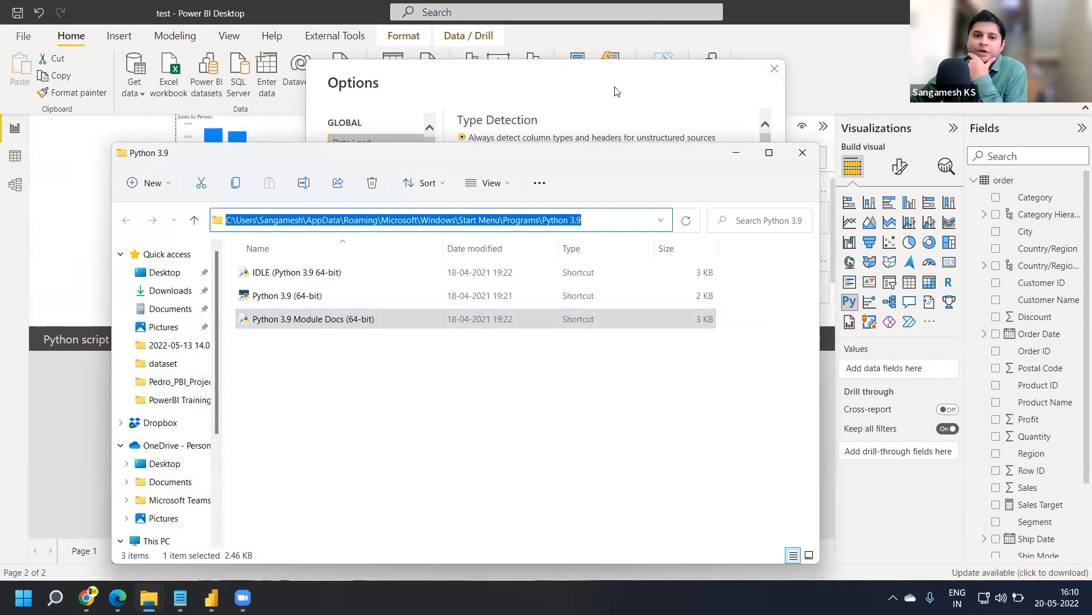
- Return to the Options dialog and list the detected Python home directories in the Python scripting settings
key(alt+Tab)
click(371, 212)
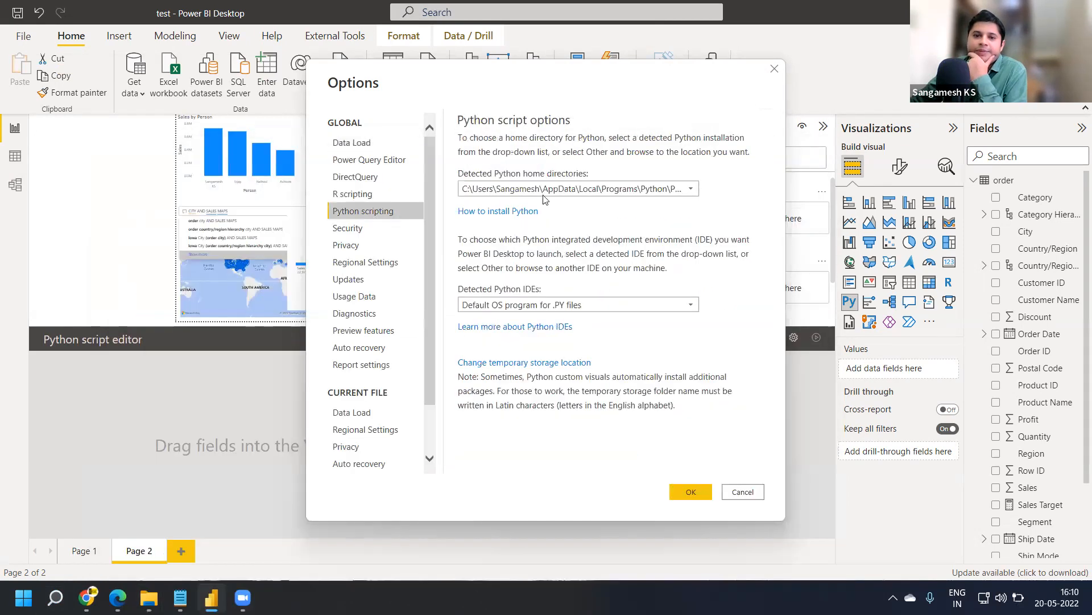
click(621, 194)
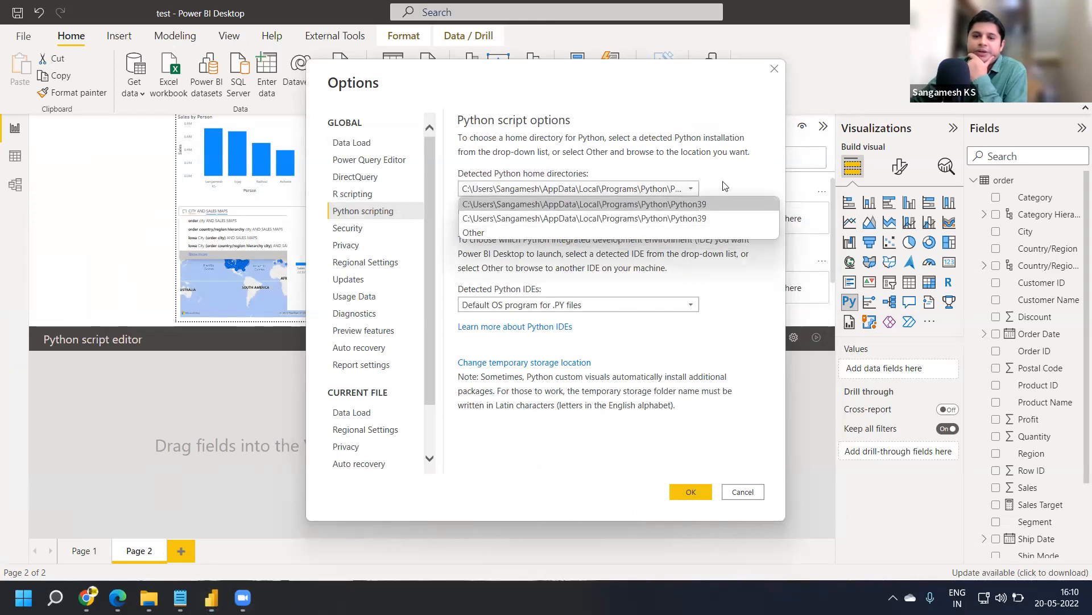
- Choose the detected Python39 home directory, set the Python IDE to Other using Visual Studio Code from the Desktop folder, and confirm the options
click(510, 193)
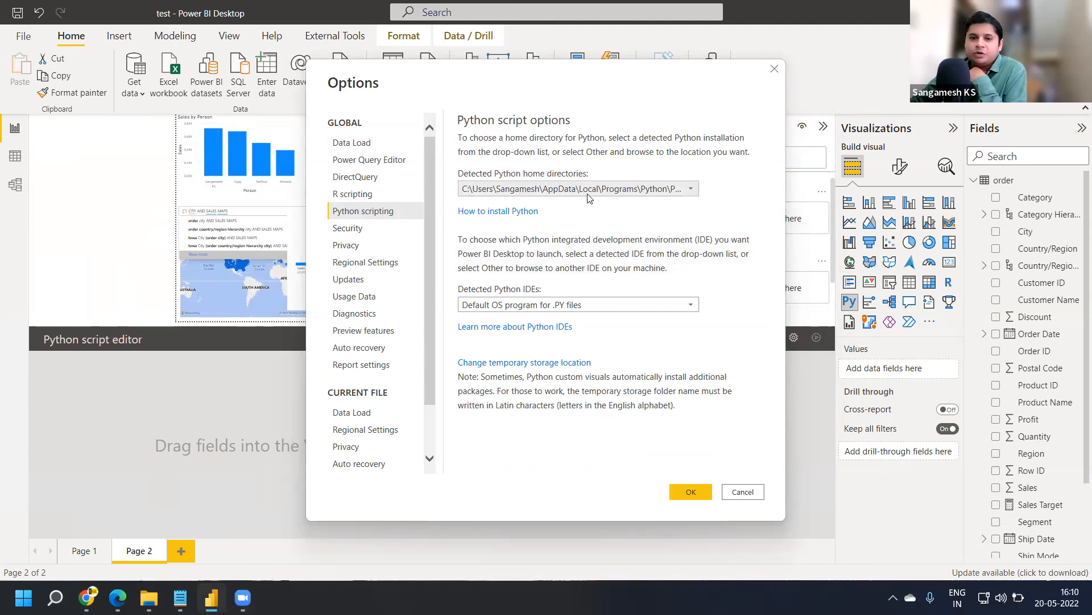
click(658, 310)
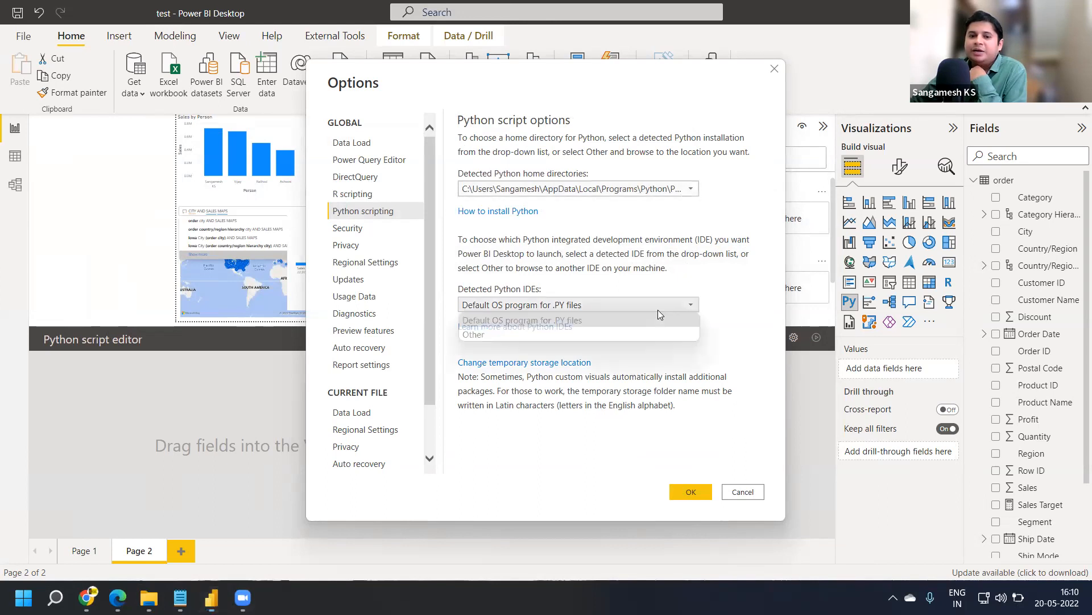
click(640, 334)
click(687, 343)
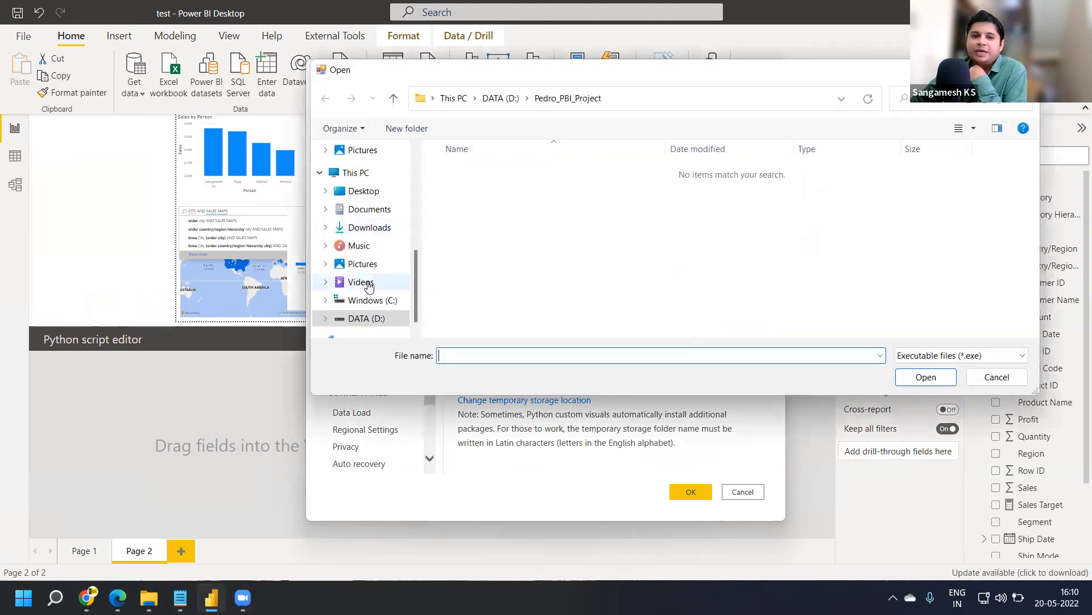
scroll(372, 202, up, 5)
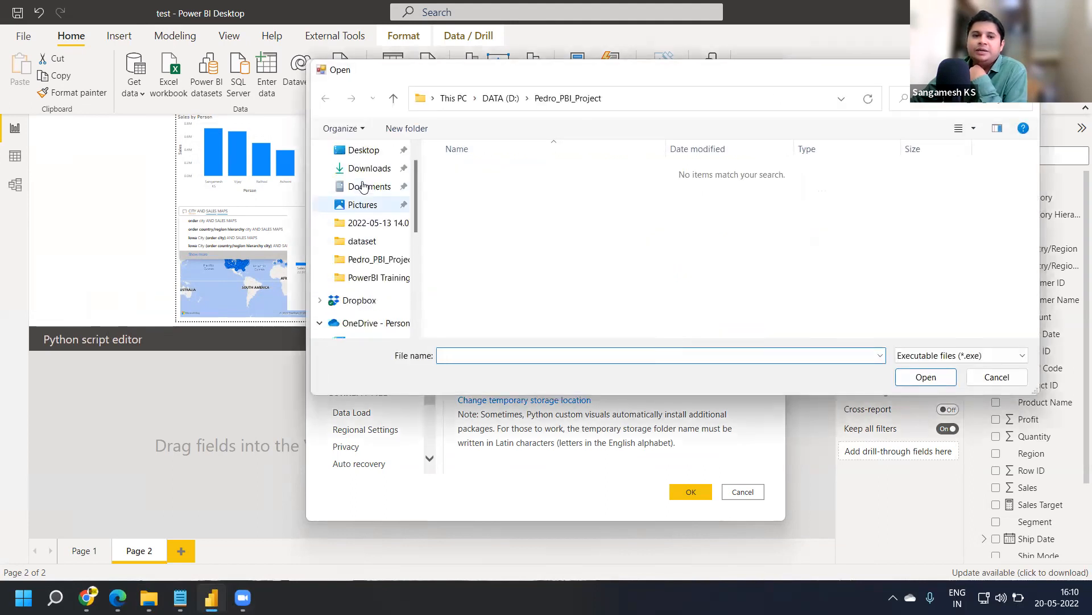
scroll(363, 187, up, 2)
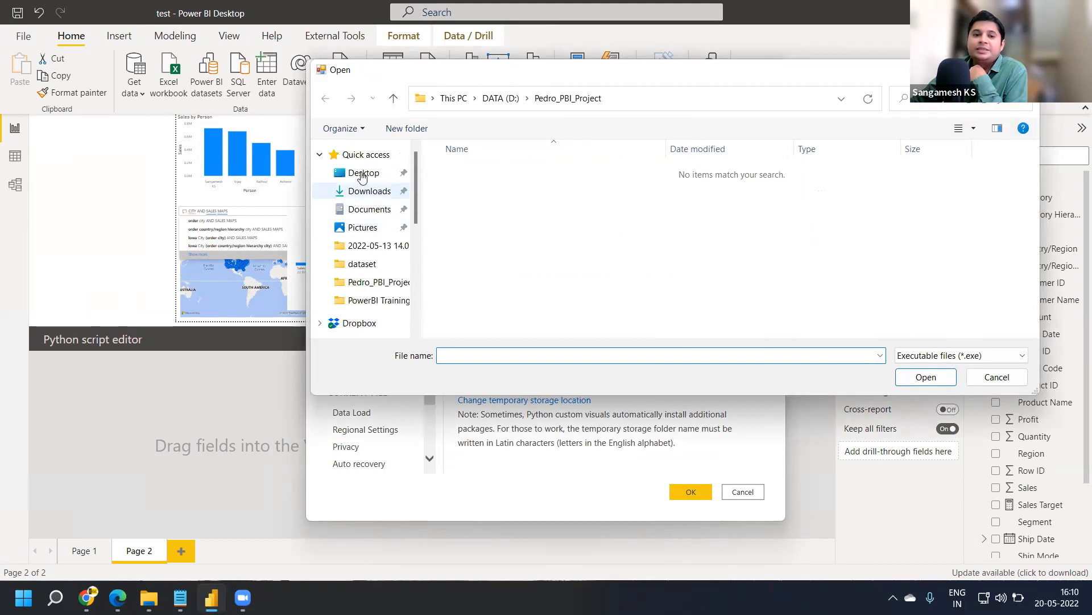
click(360, 173)
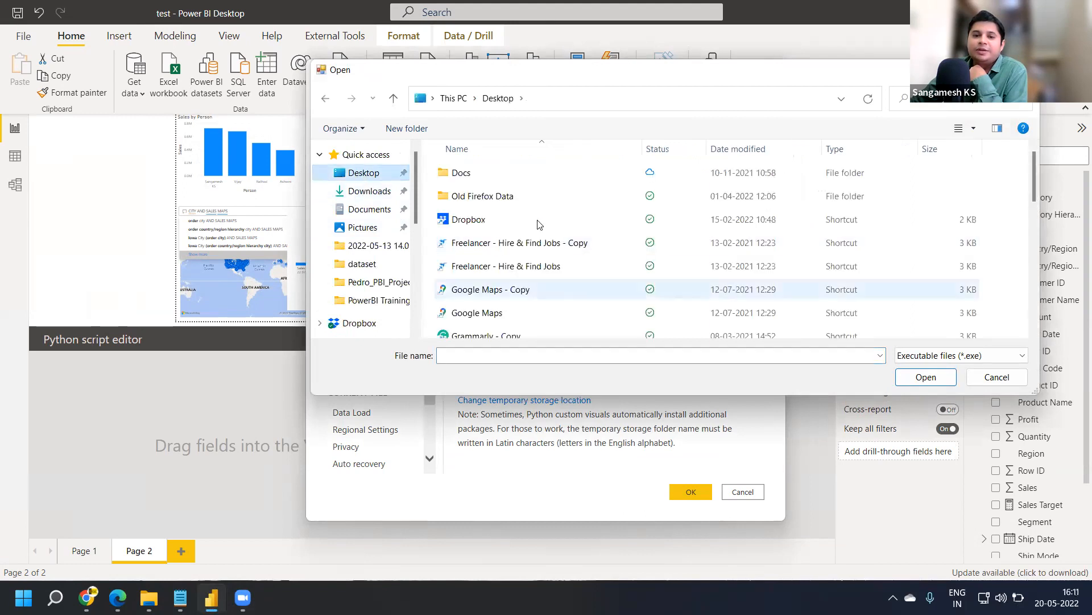
scroll(499, 297, down, 5)
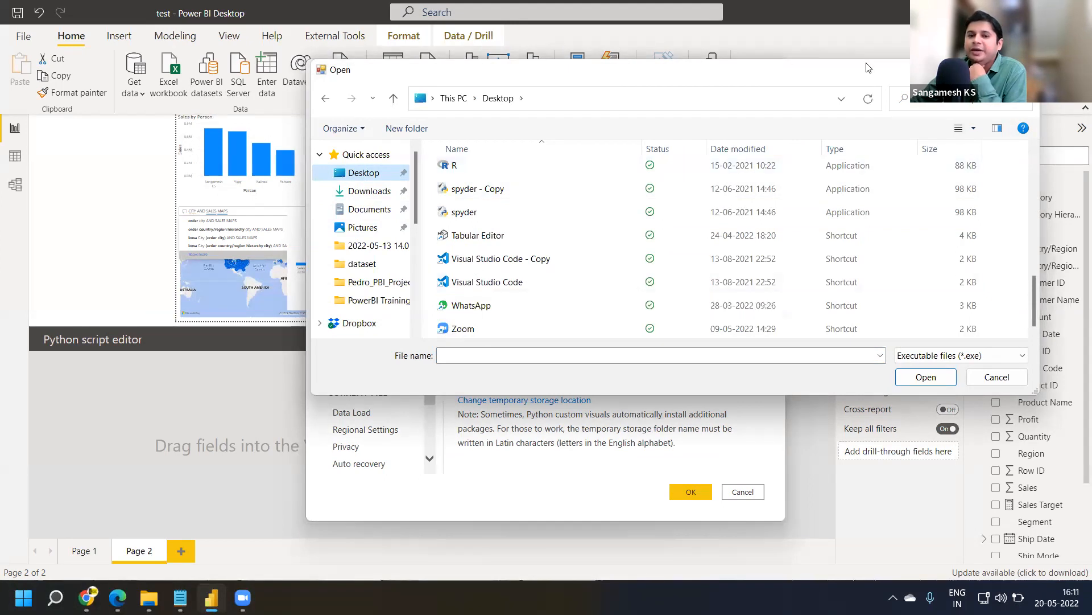
click(512, 282)
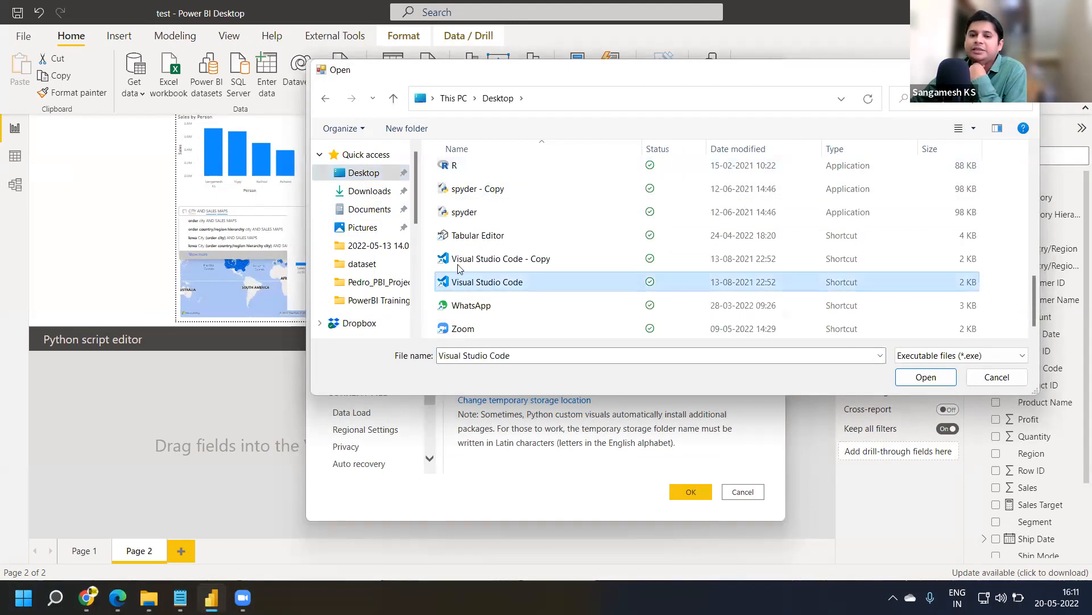
click(911, 379)
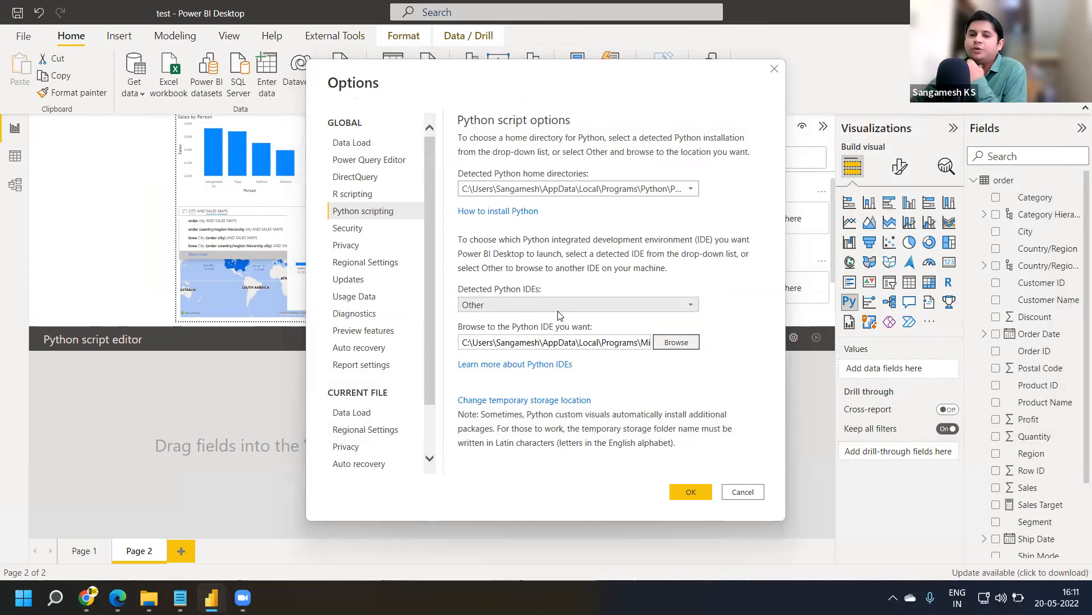
click(684, 498)
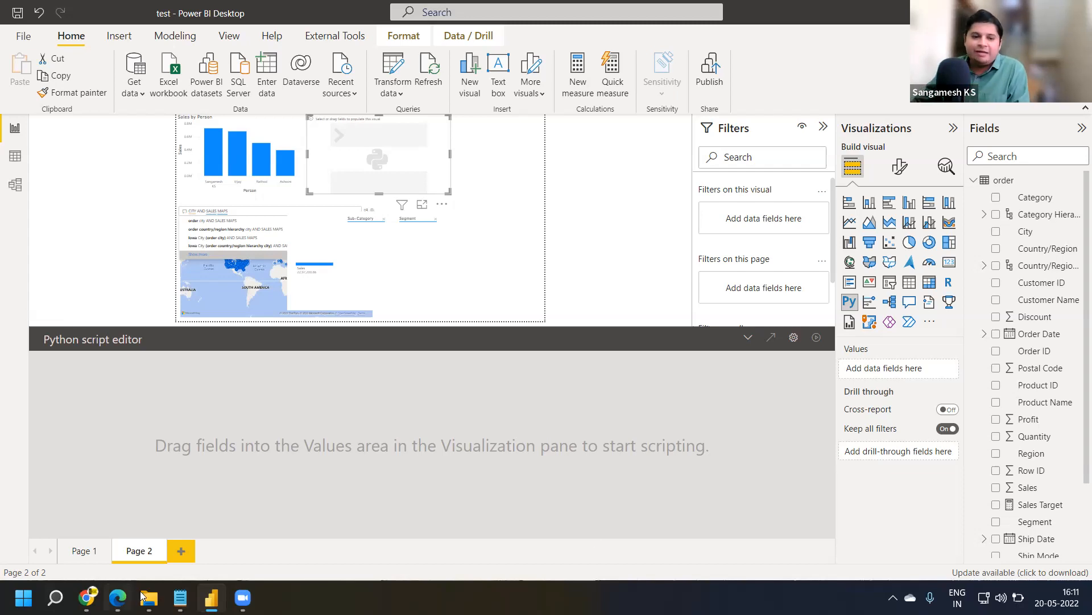
- Switch to File Explorer and search the DATA (D:) drive for powerbi
mouse_move(148, 597)
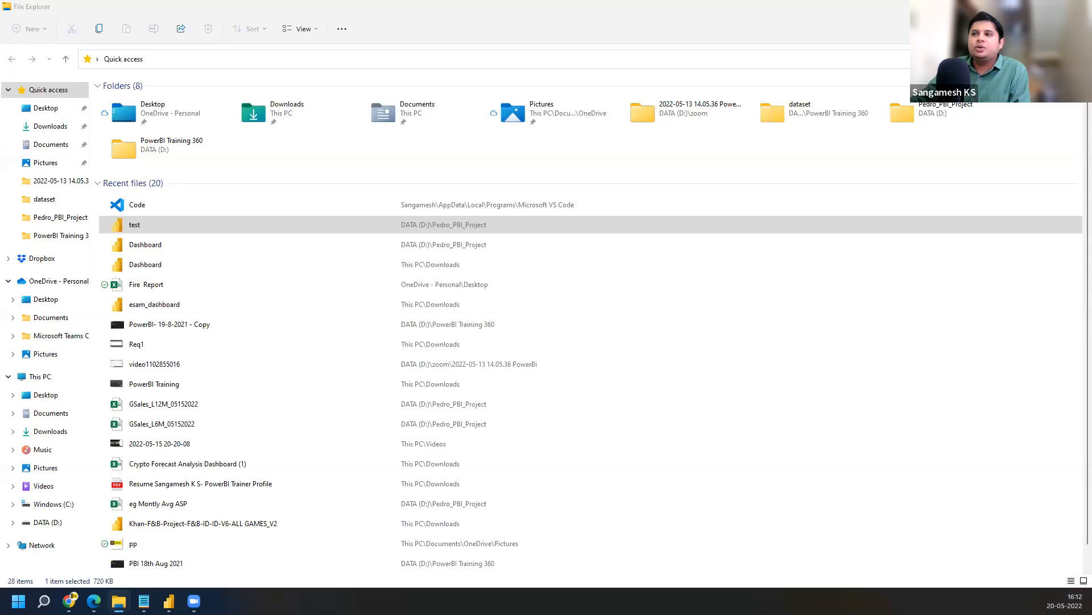
click(60, 527)
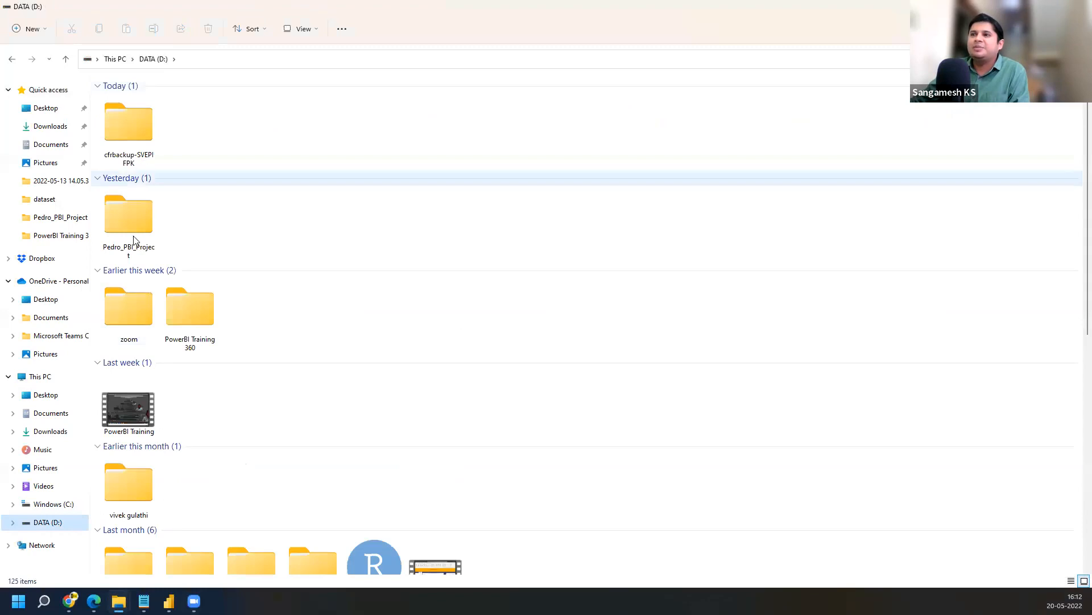
scroll(137, 350, down, 2)
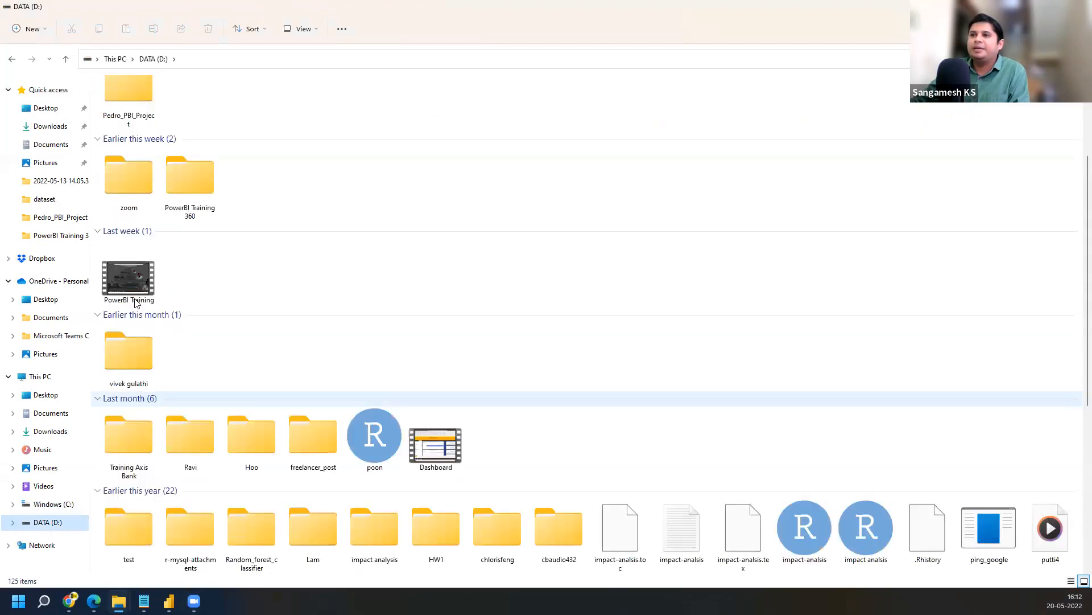
scroll(137, 299, down, 3)
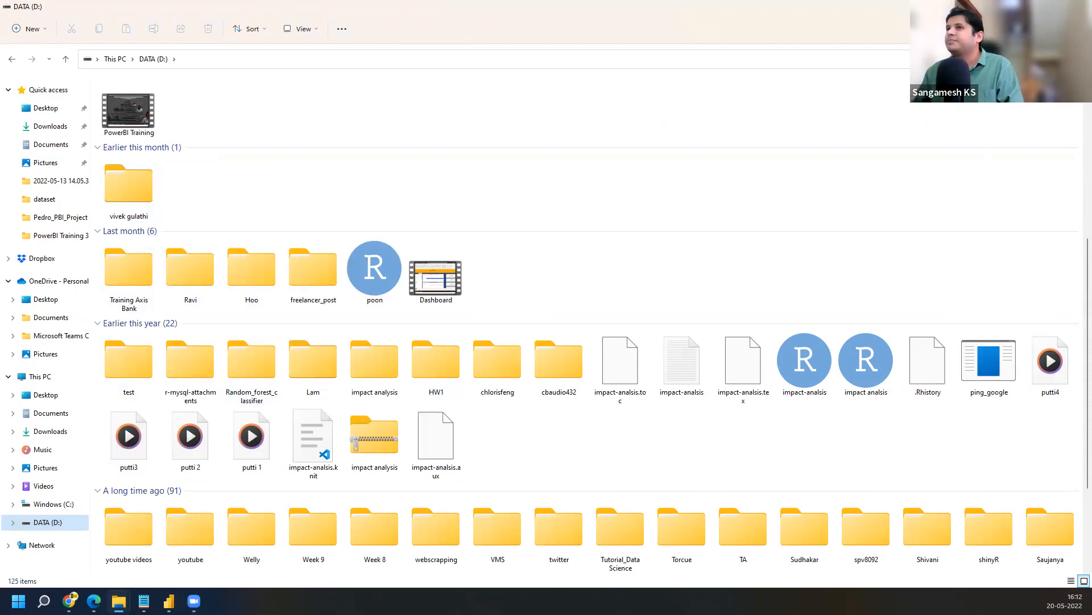
key(Return)
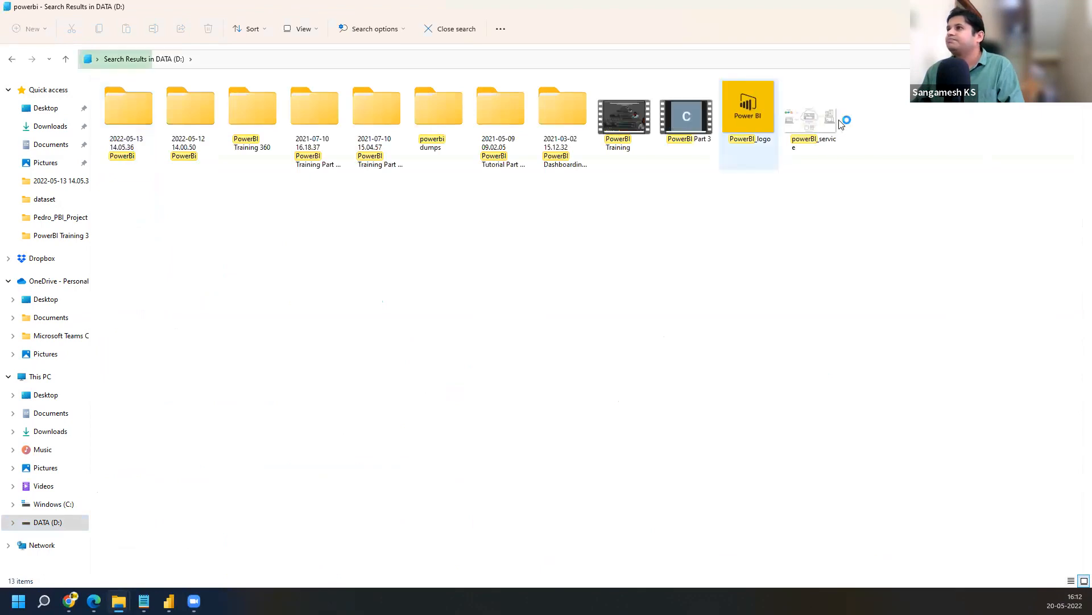
- Open the dataset folder inside PowerBI Training 360 from the search results
click(262, 124)
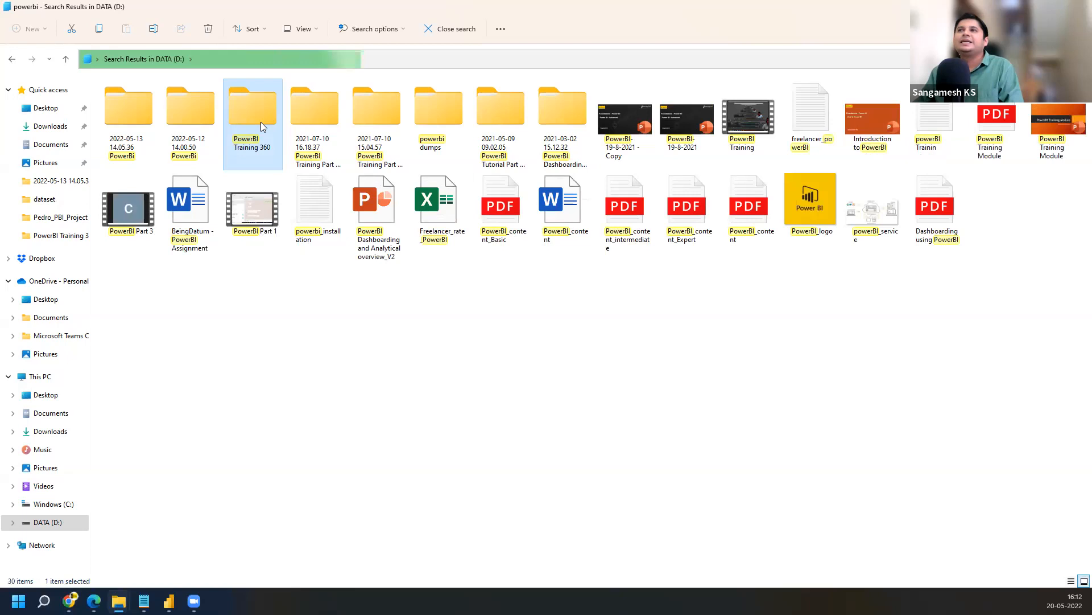
double_click(260, 121)
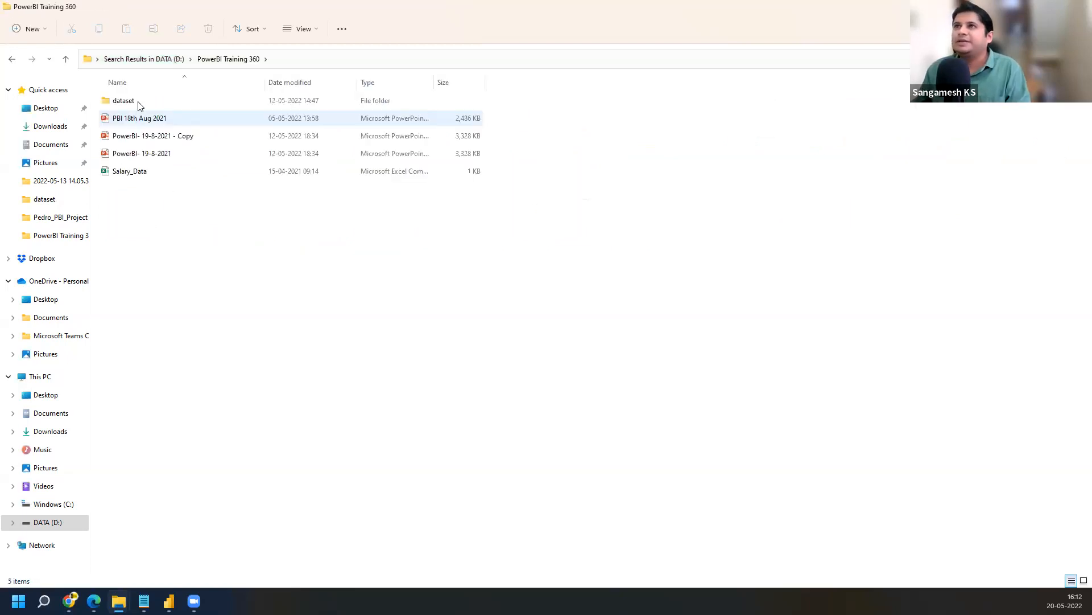
click(139, 106)
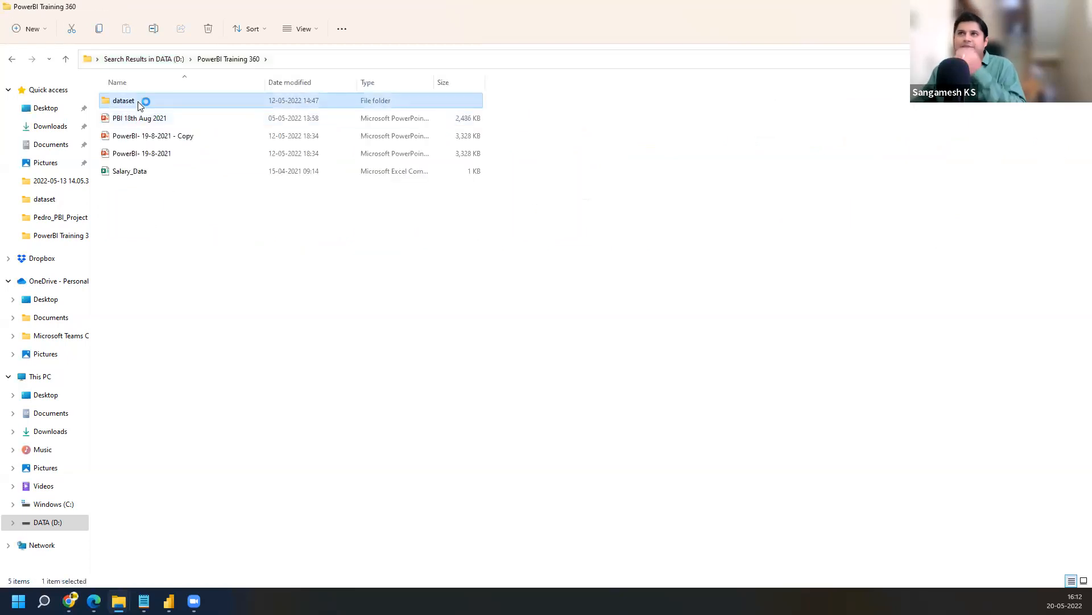
double_click(138, 102)
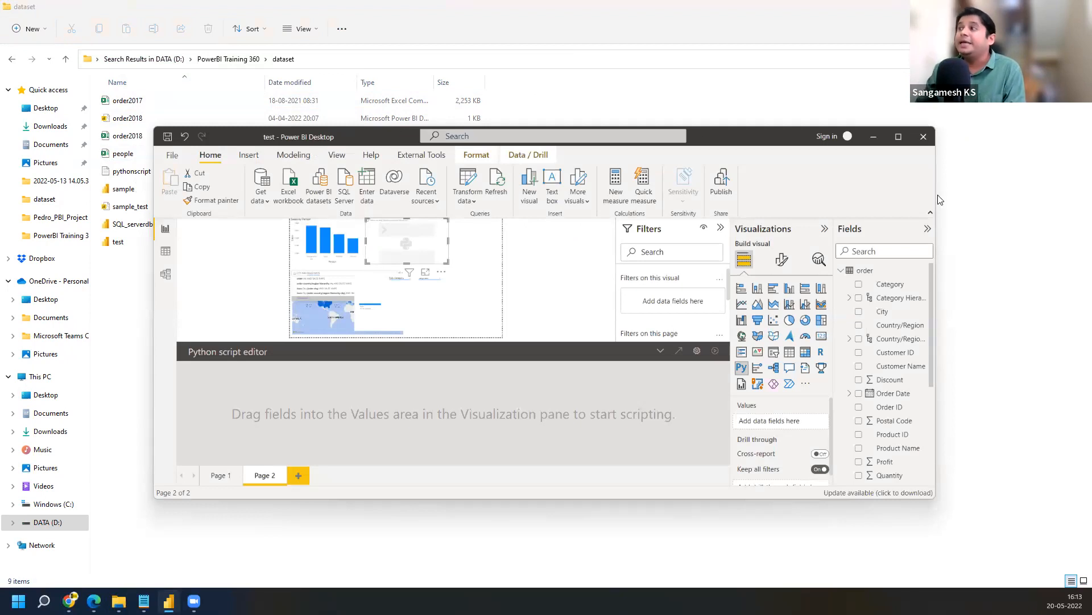
- Return to Power BI Desktop, collapse the Python script editor, and connect to the Python script data source from the Other category
click(660, 351)
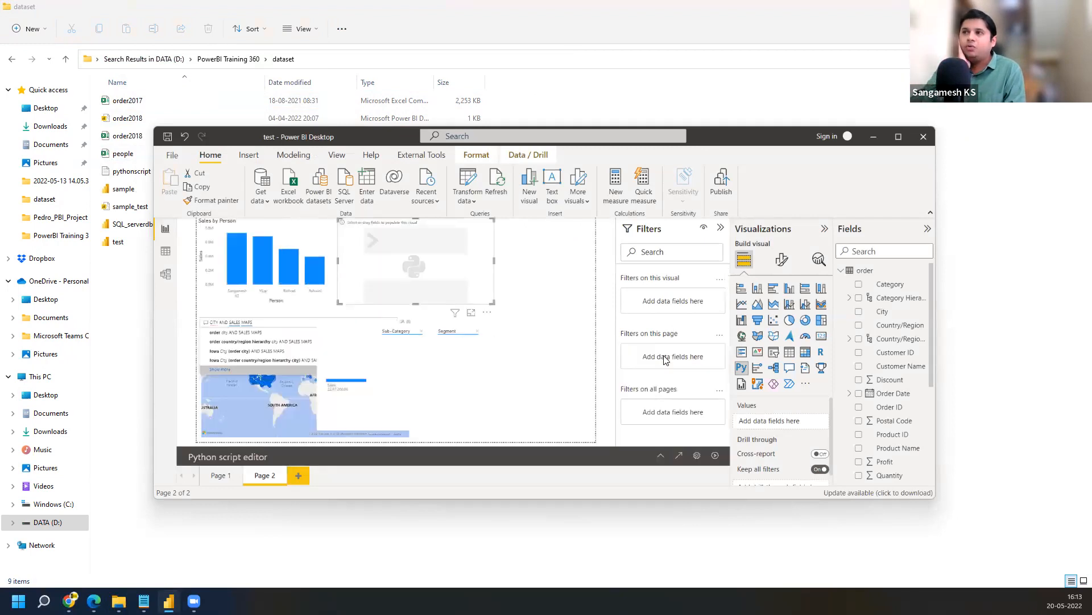
click(260, 204)
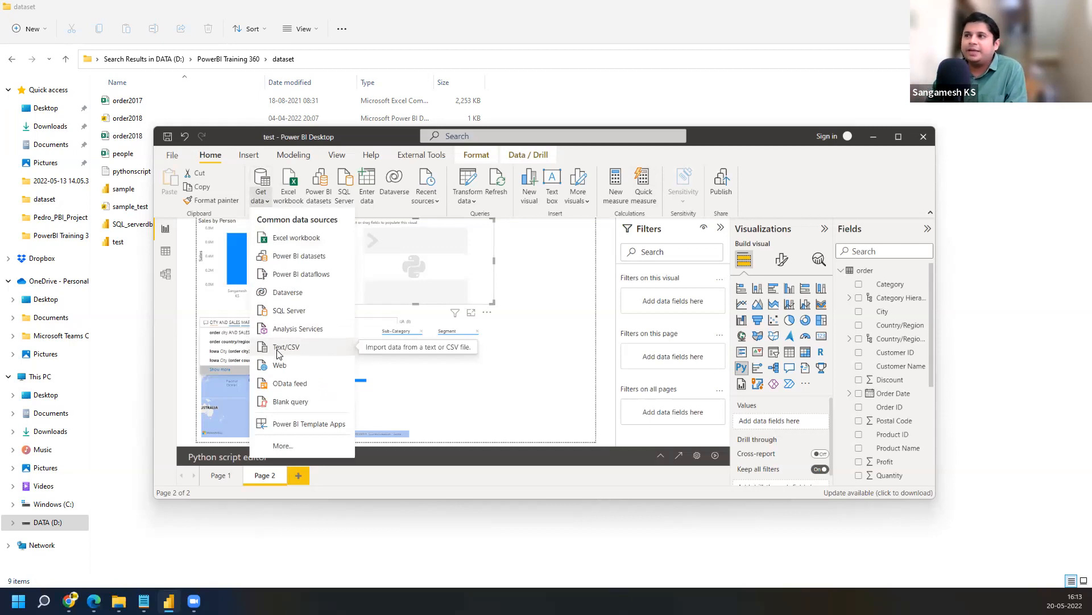
click(291, 447)
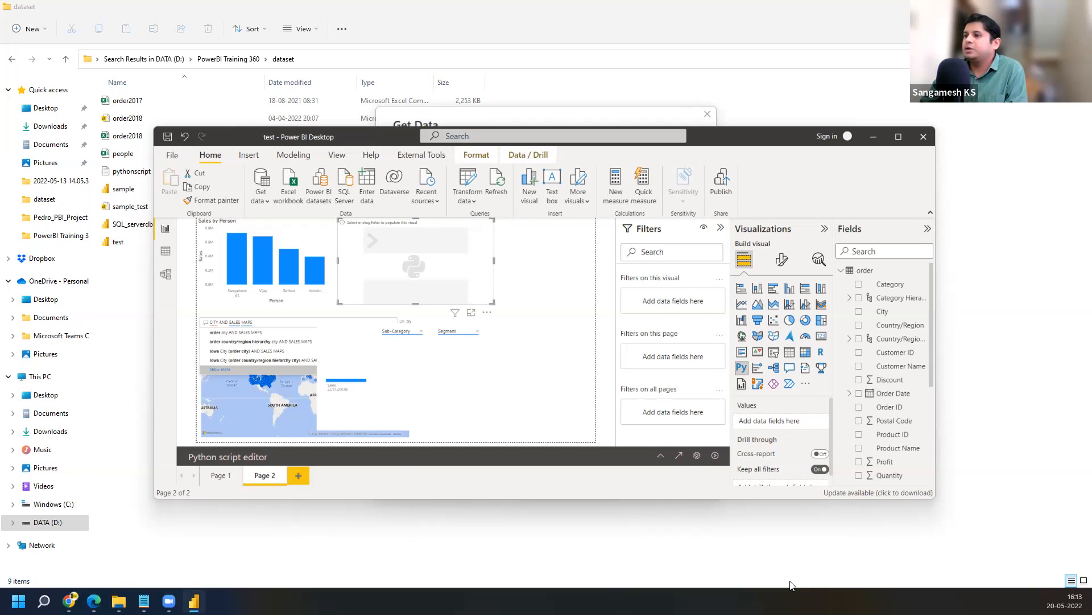
click(258, 204)
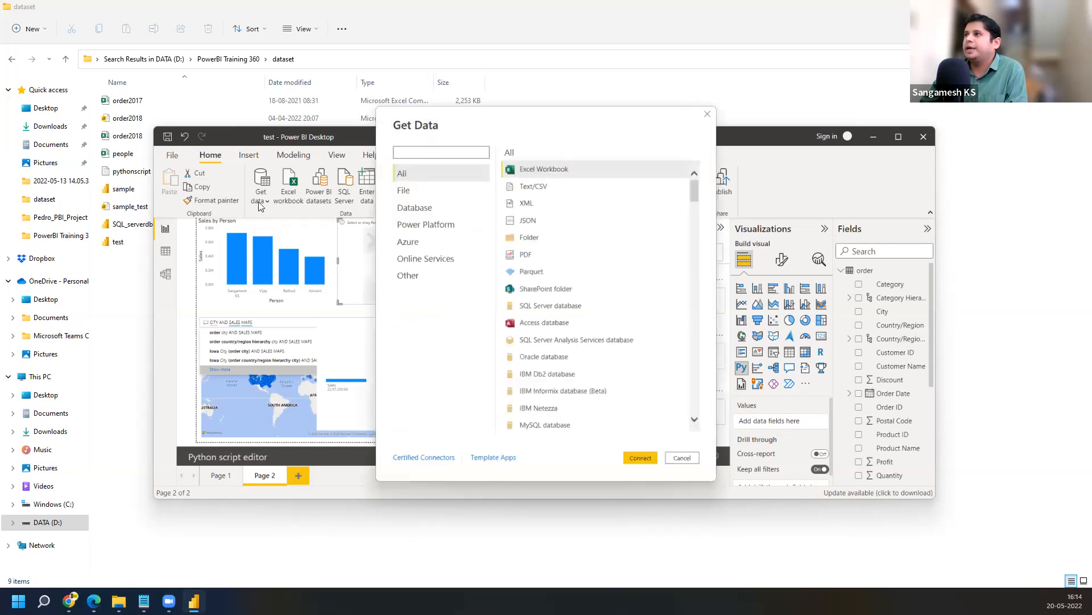
click(414, 283)
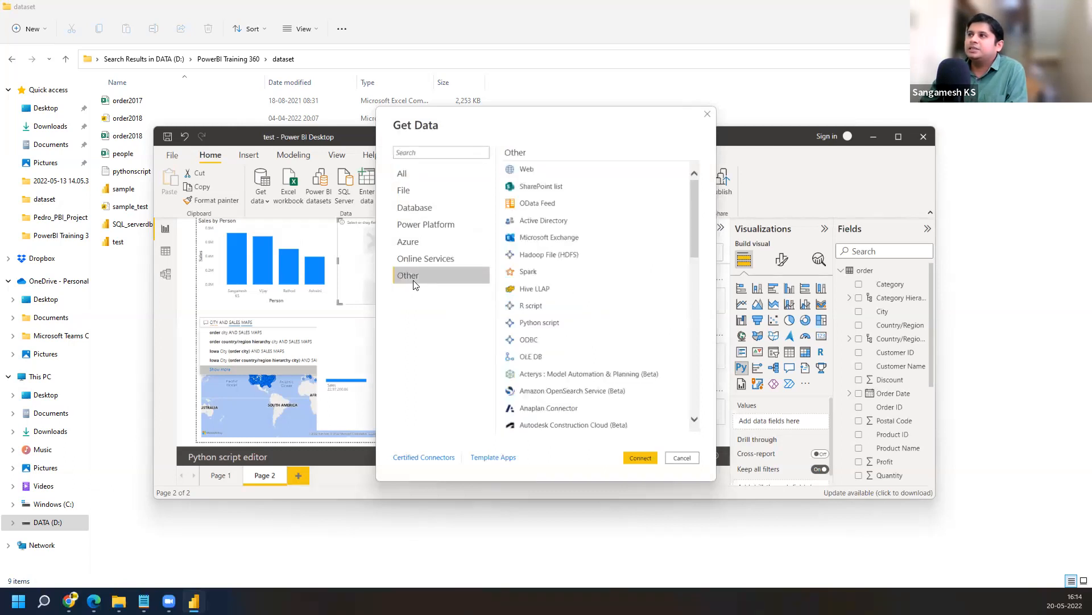
click(537, 323)
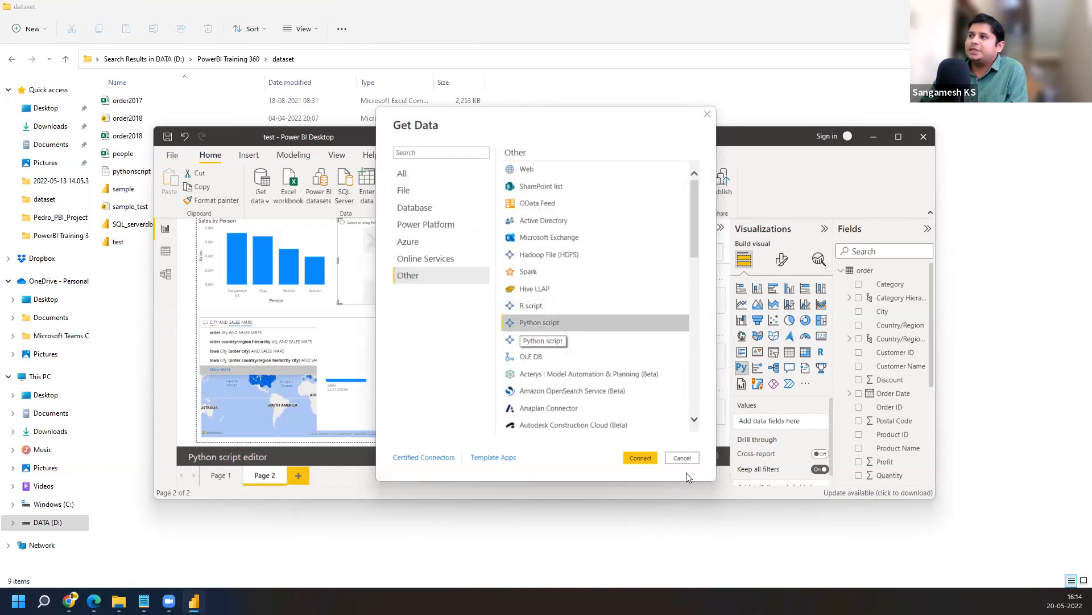
click(638, 459)
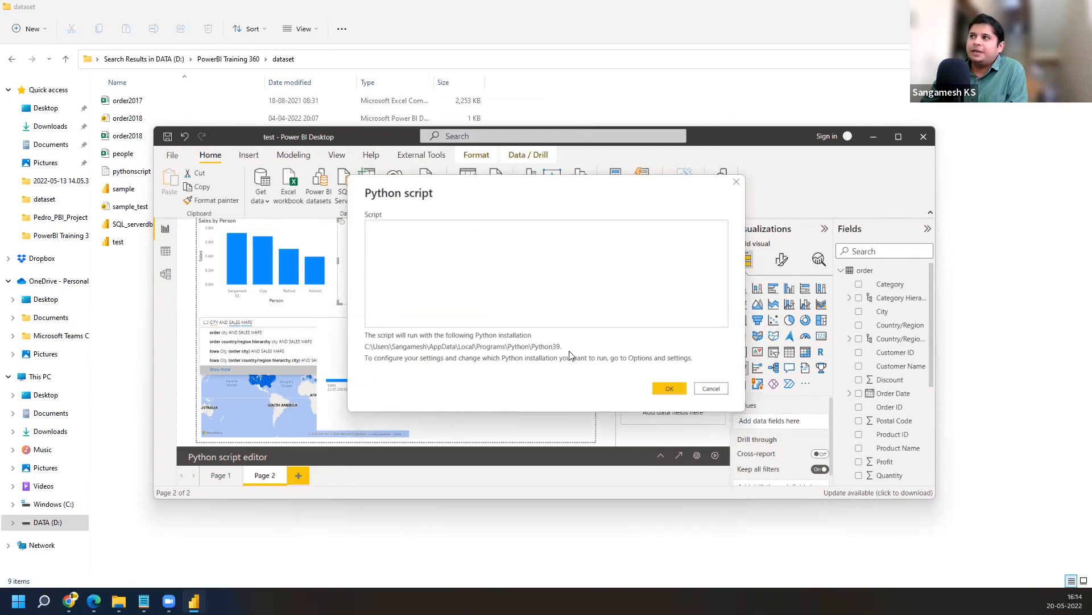
- Draft the Python script with import pandas as pd and pd.read_csv("c://"), and cancel the script dialog
click(416, 226)
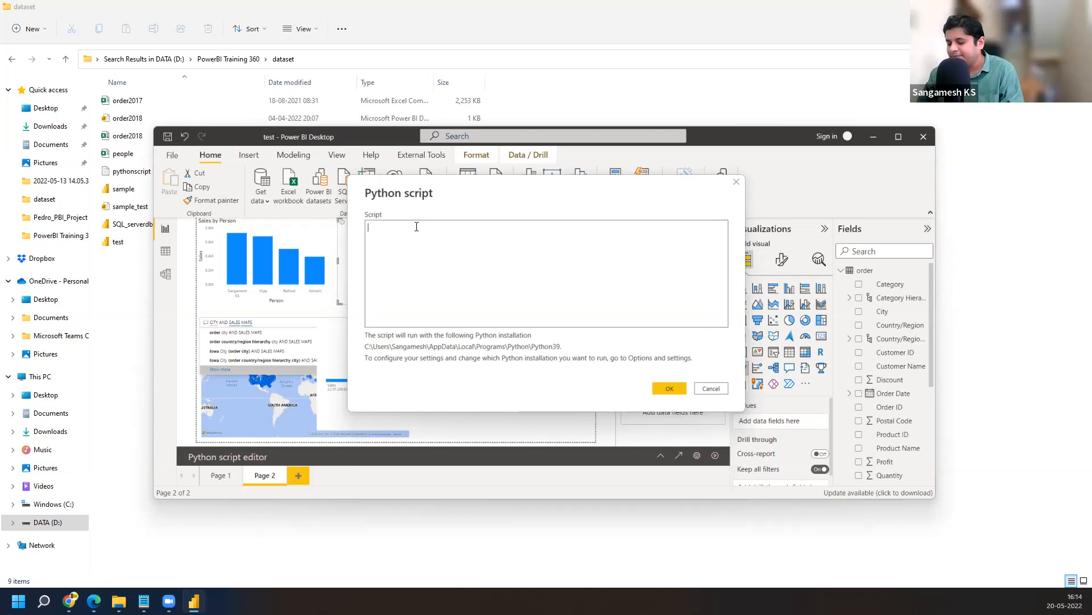
text(im)
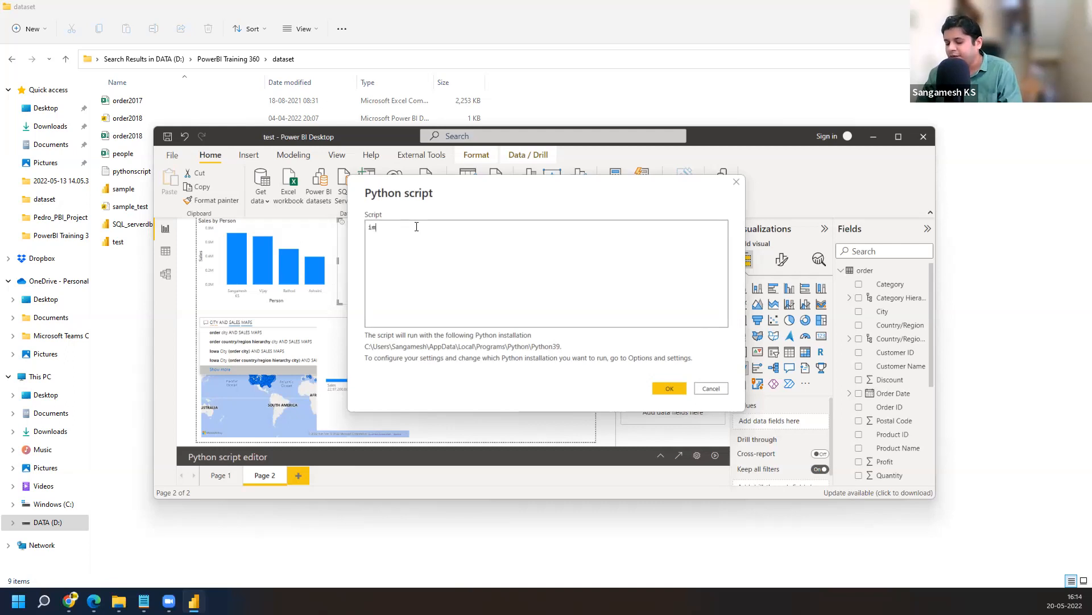
text(port pandas as pd)
key(Return)
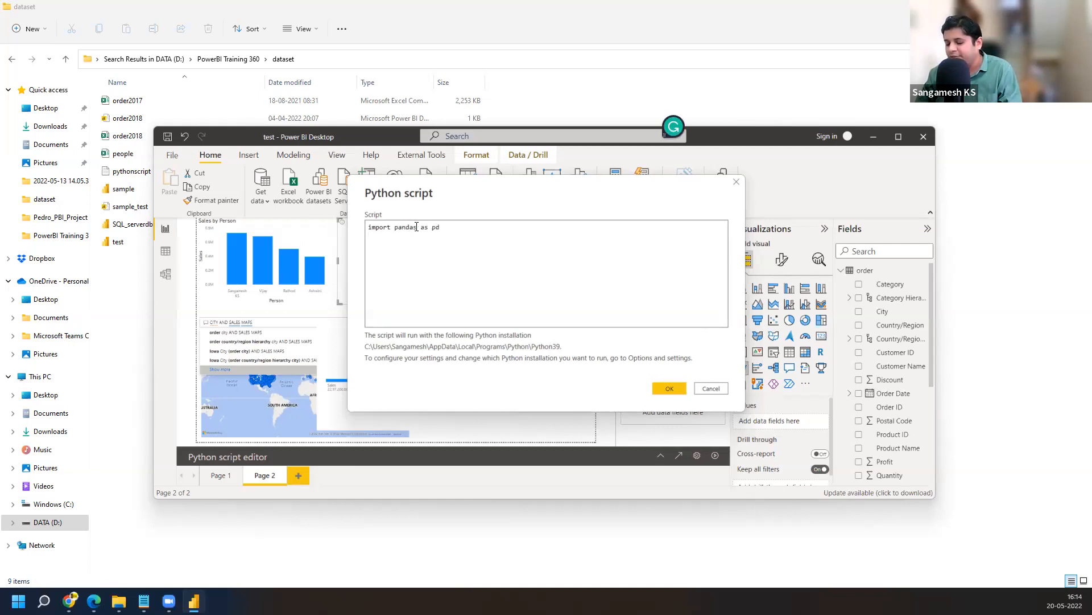
key(Return)
text(pd.read_csv()
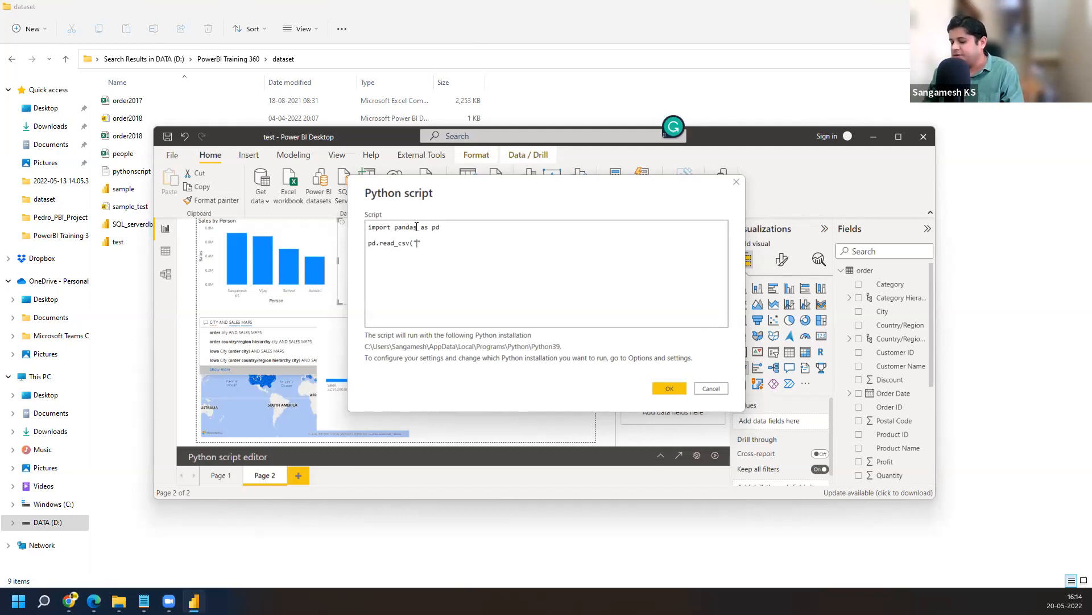
text(c//)
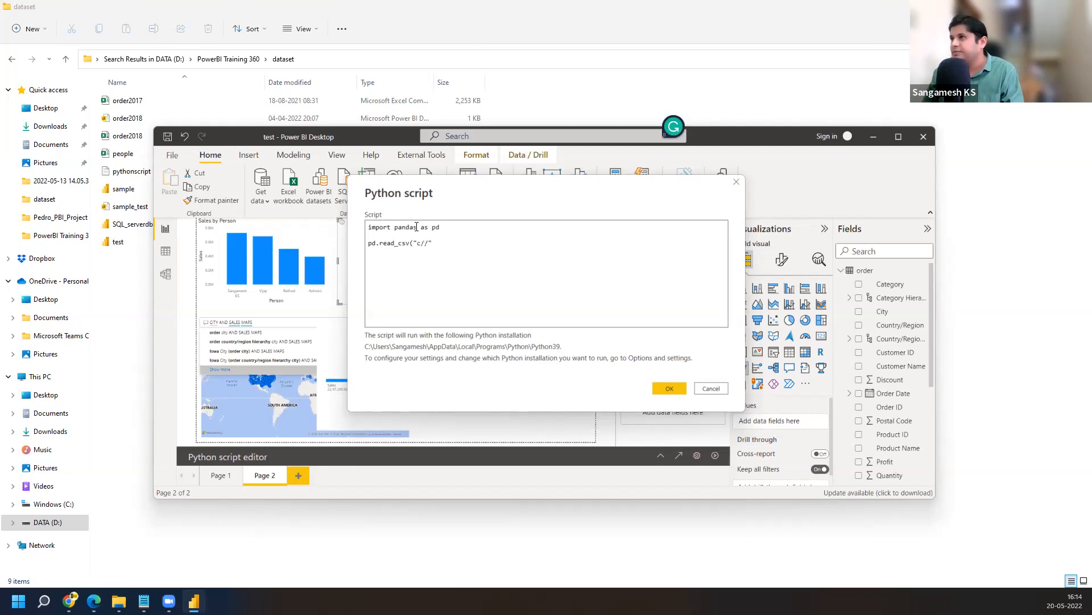
text(:)
key(Right)
key(Right)
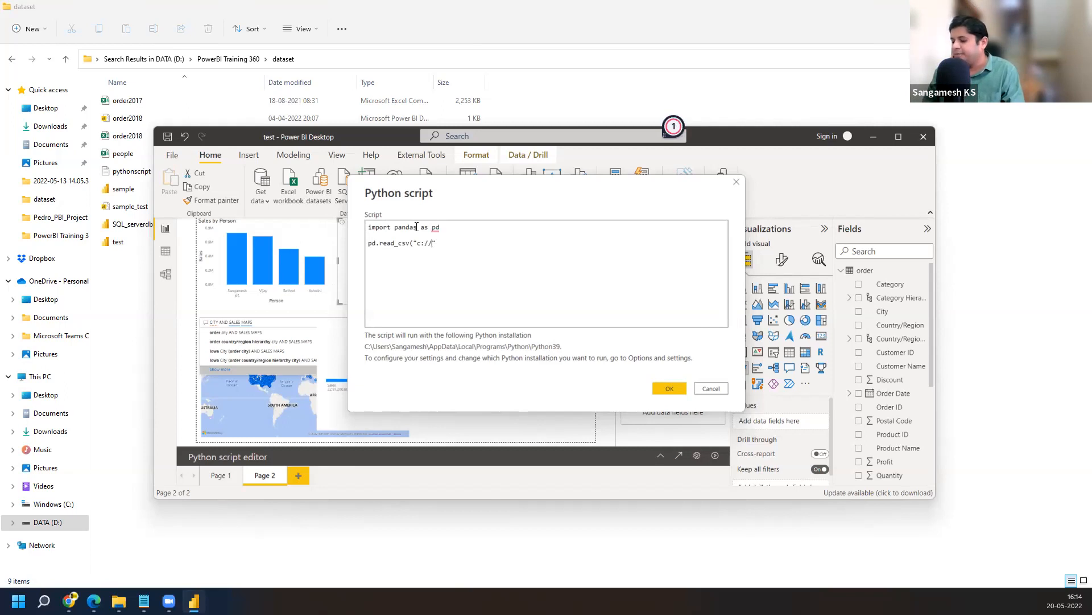
text())
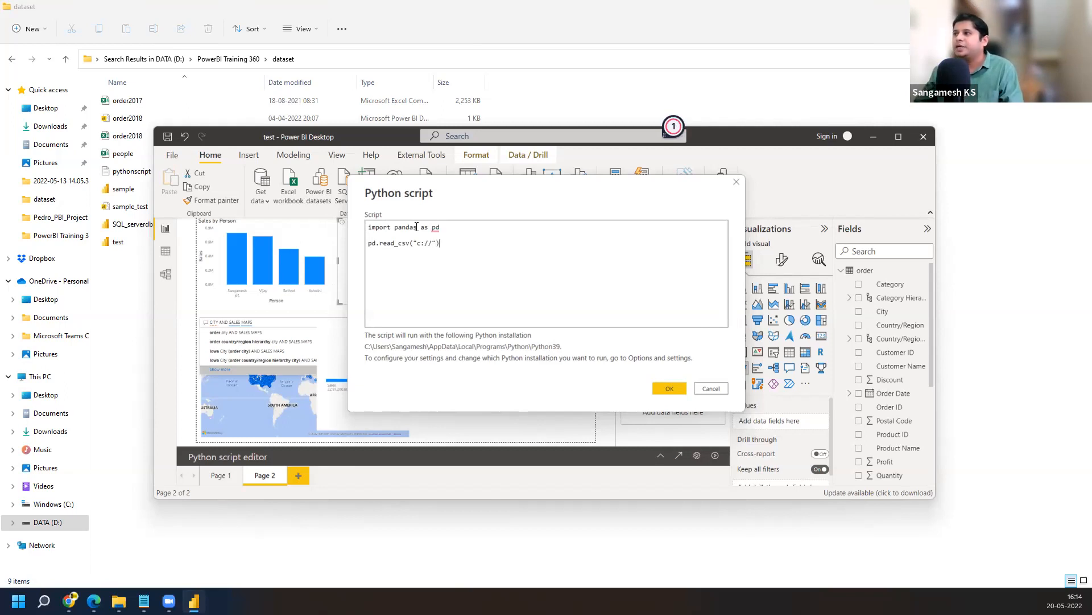
click(664, 388)
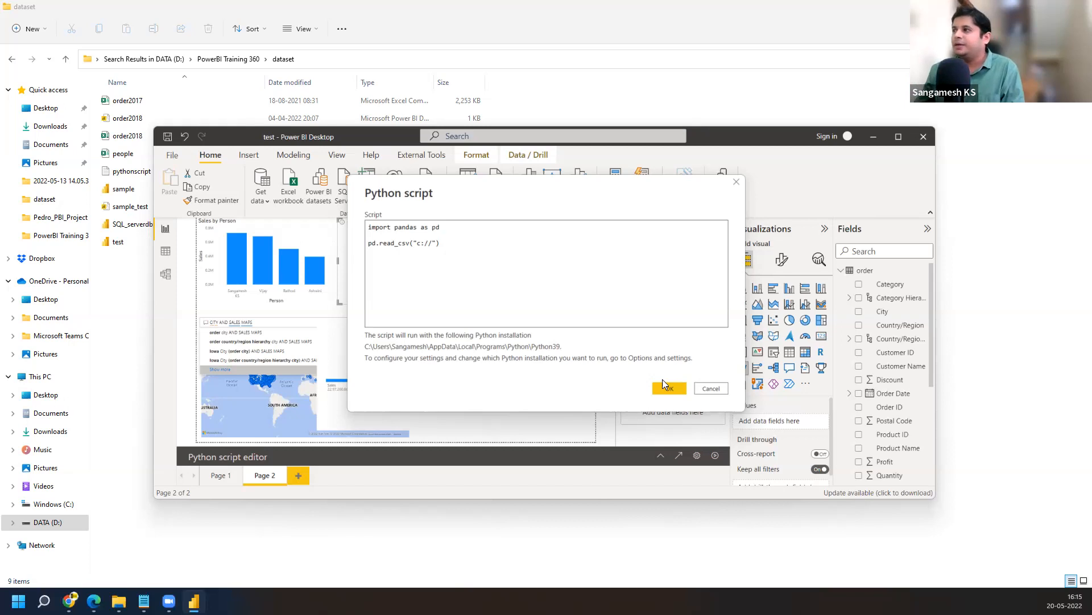
click(713, 390)
- Convert the selected Python visual to an R script visual and open the R script data source from the Other category for script entry
click(822, 354)
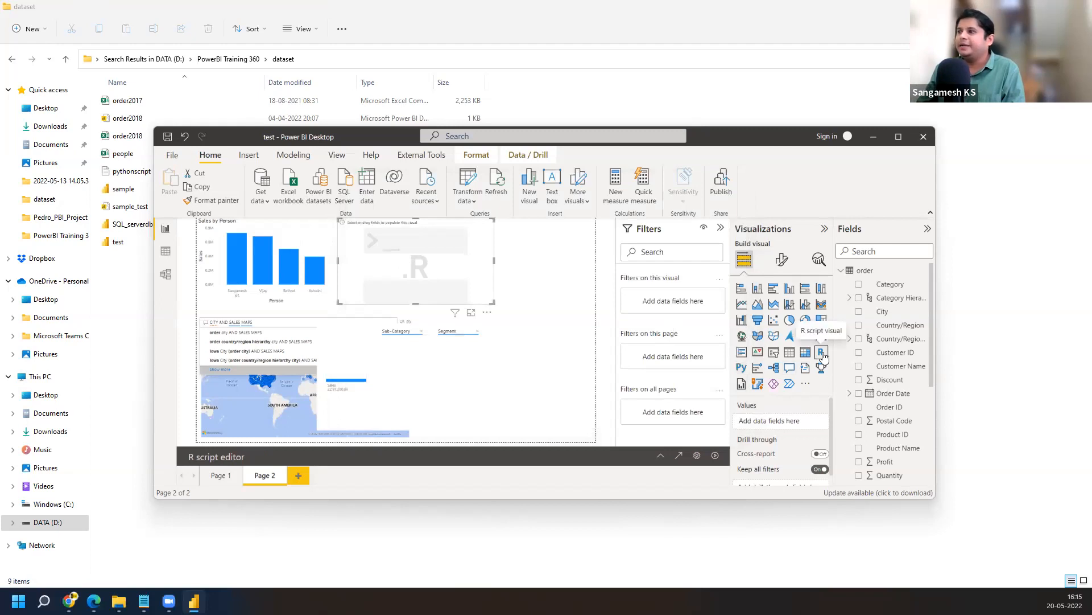
click(261, 203)
click(299, 443)
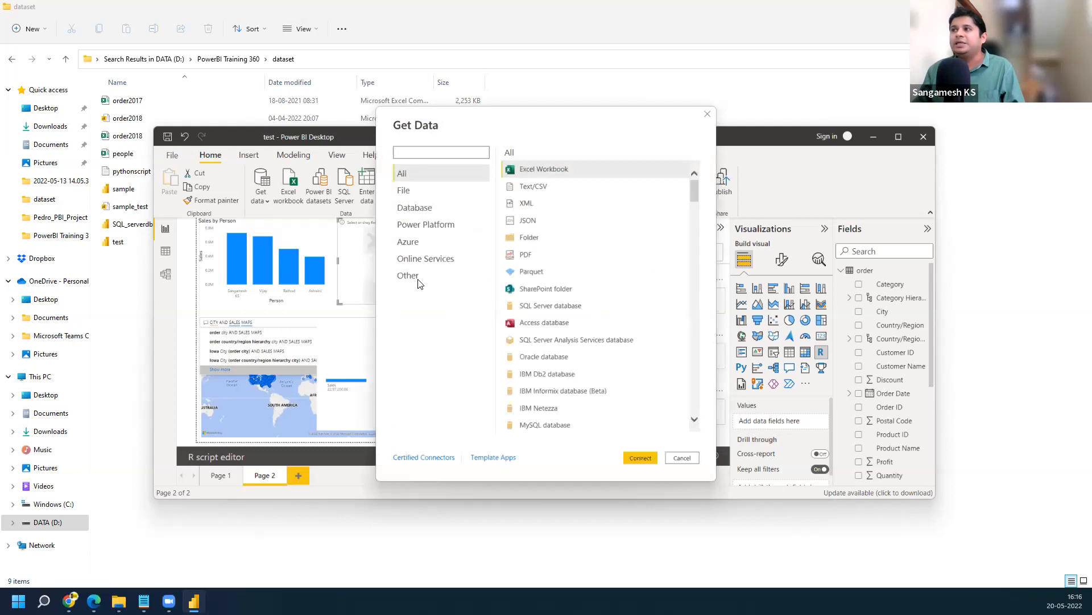
click(414, 276)
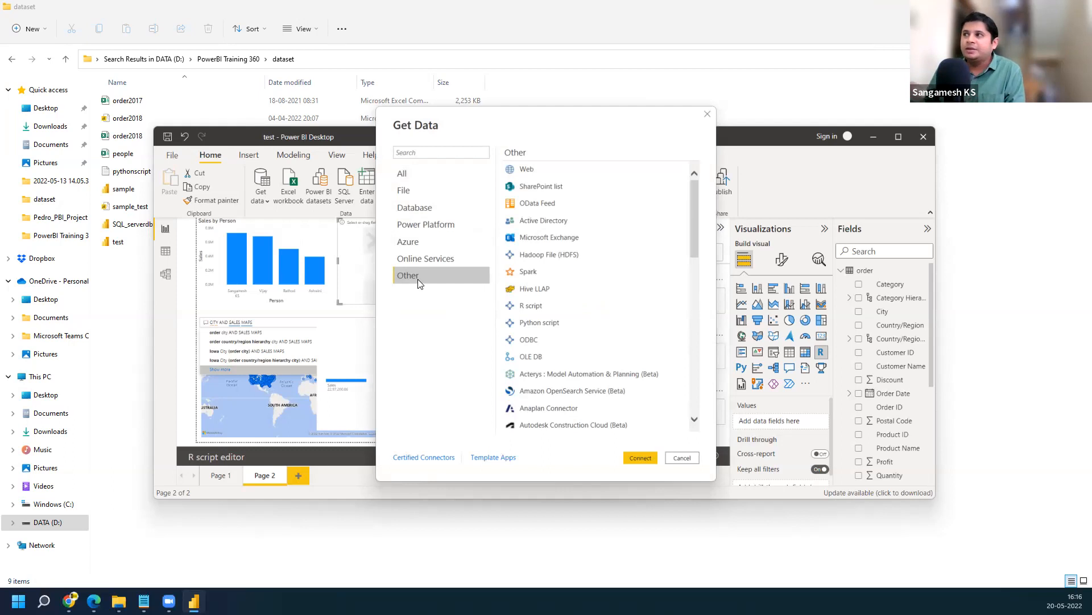
click(551, 310)
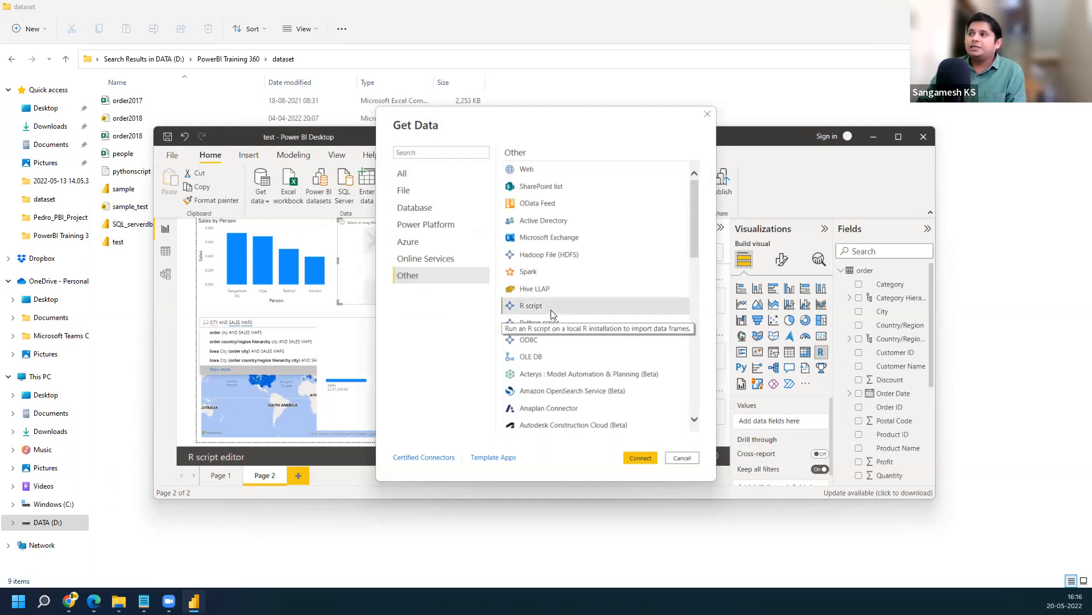
click(640, 458)
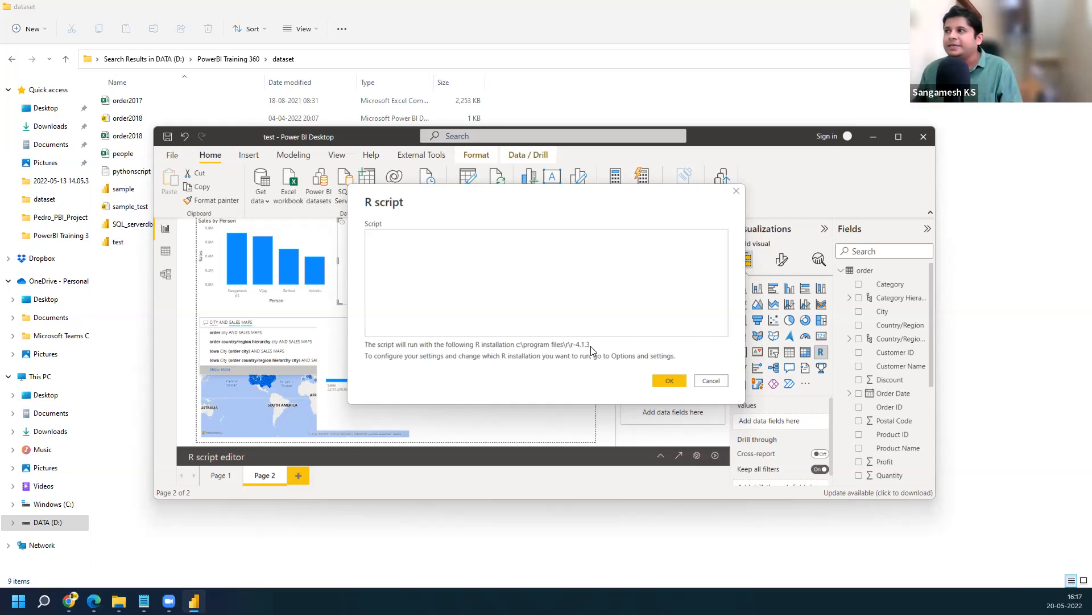
click(510, 286)
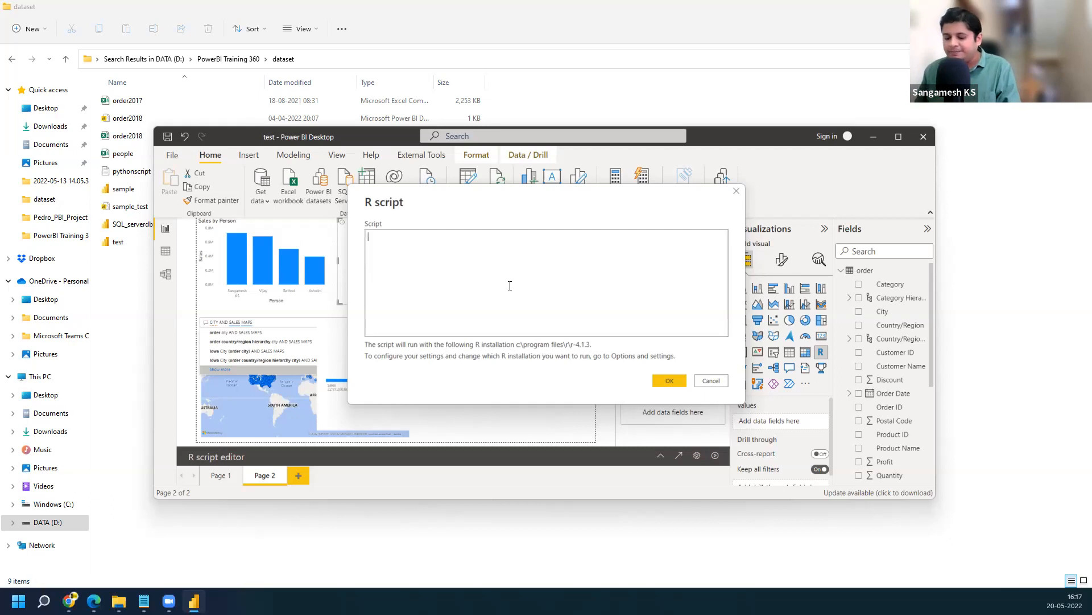
- Start the R script with read.csv(" followed by the folder path D:\PowerBI Training 360\dataset copied from File Explorer
text(read.csv()
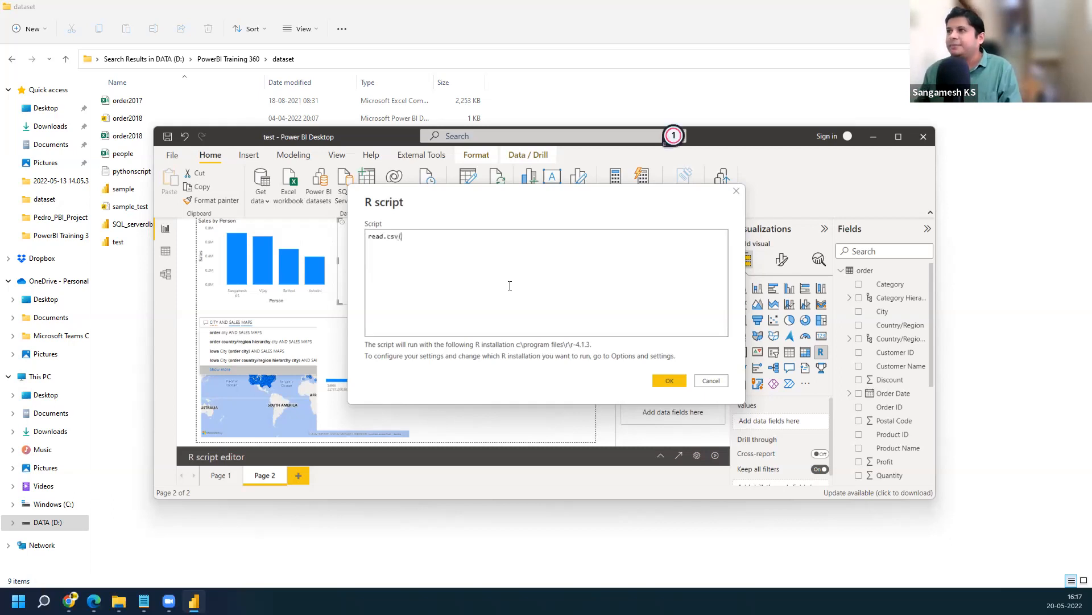
text(")
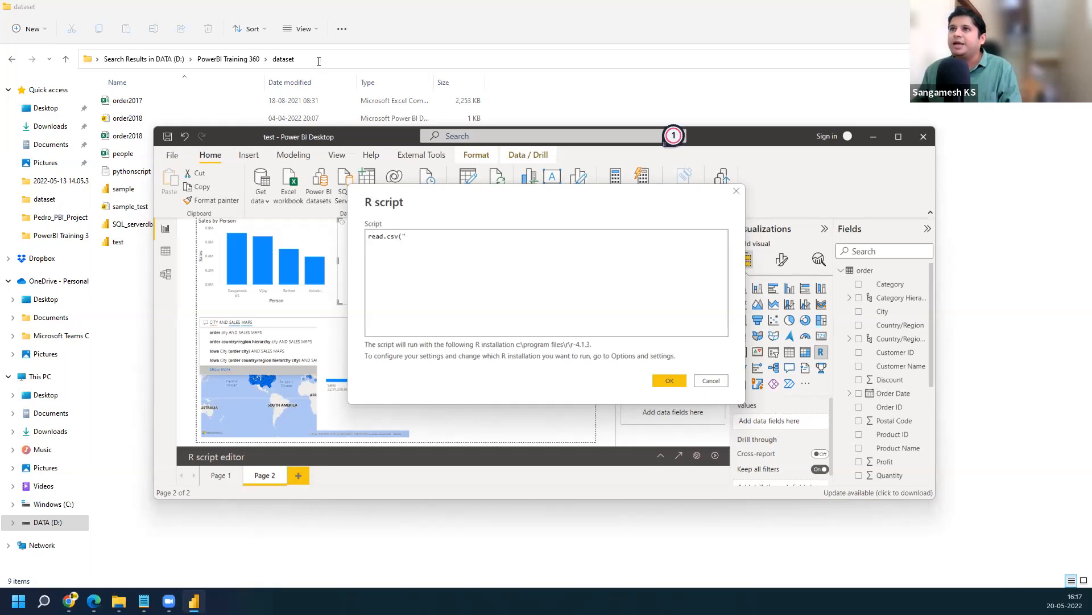
click(318, 61)
key(ctrl+c)
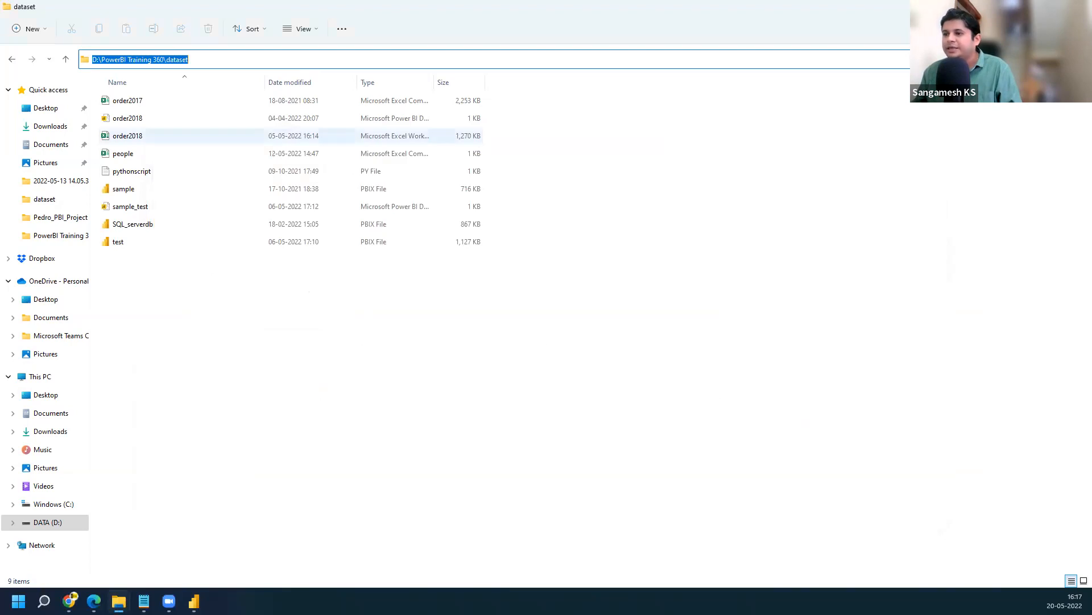
key(alt+Tab)
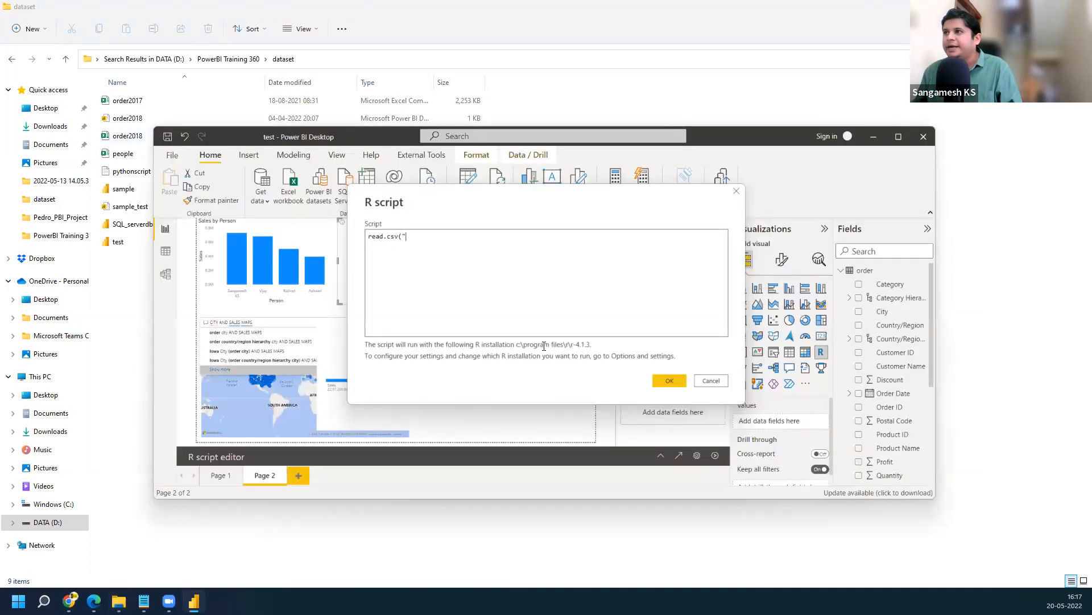
key(ctrl+v)
- Double the backslashes in the script's path and extend it so it reads D:\\PowerBI Training 360\\dataset\\
click(417, 237)
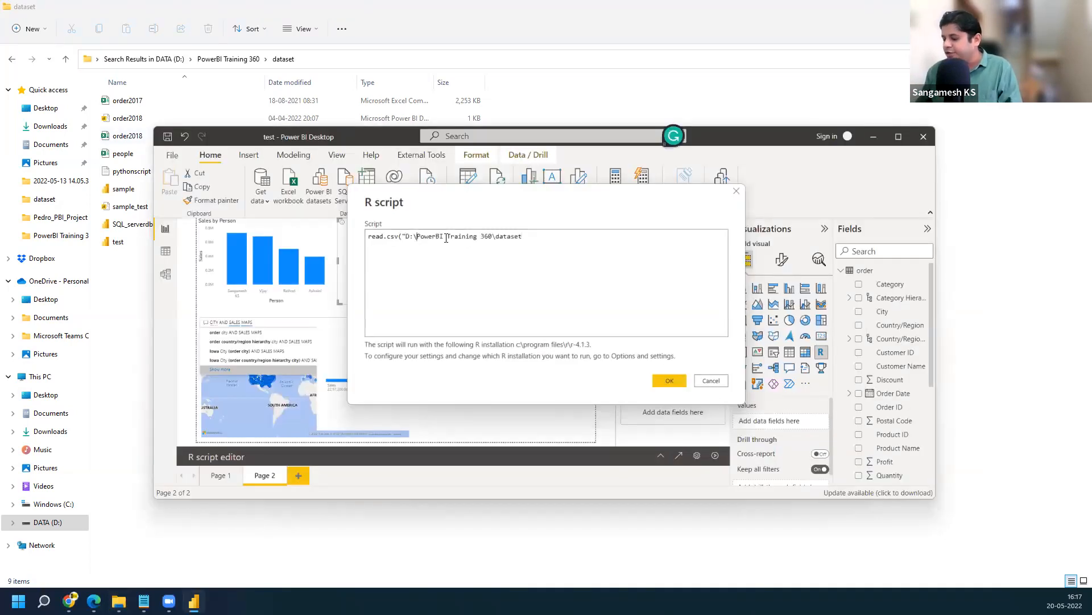
text(\)
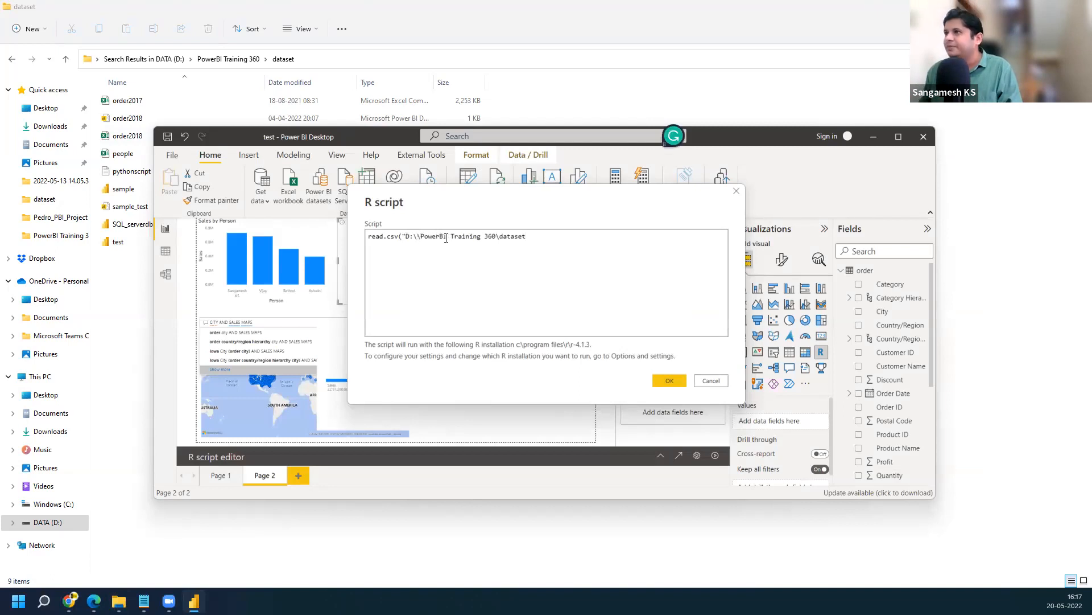
key(Right)
key(Right)
key(Right)
key(Right)
key(Right)
key(Right)
key(Right)
key(Right)
key(Right)
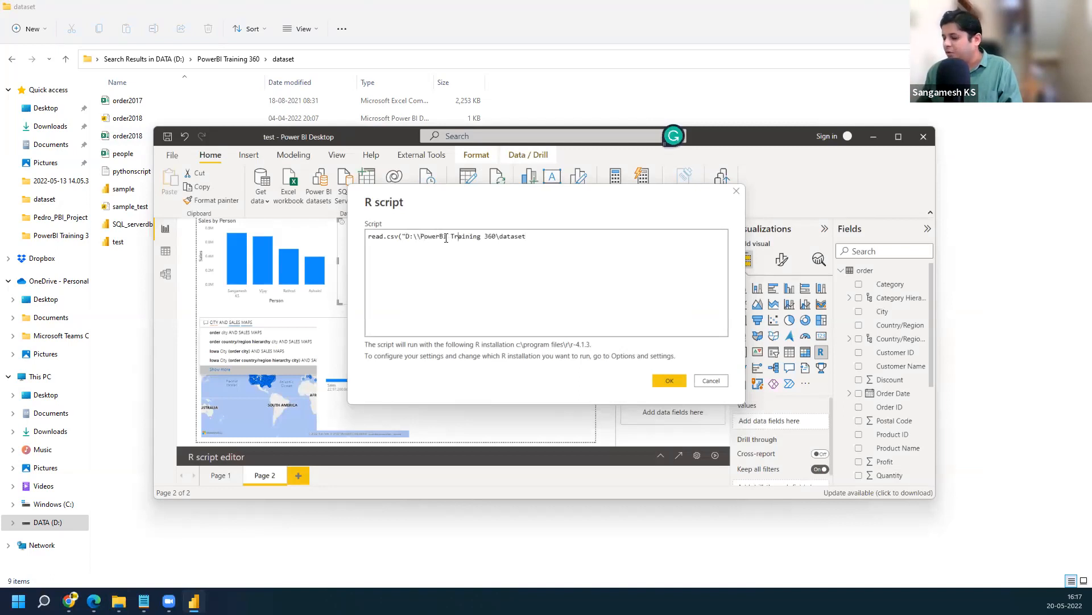
text(\)
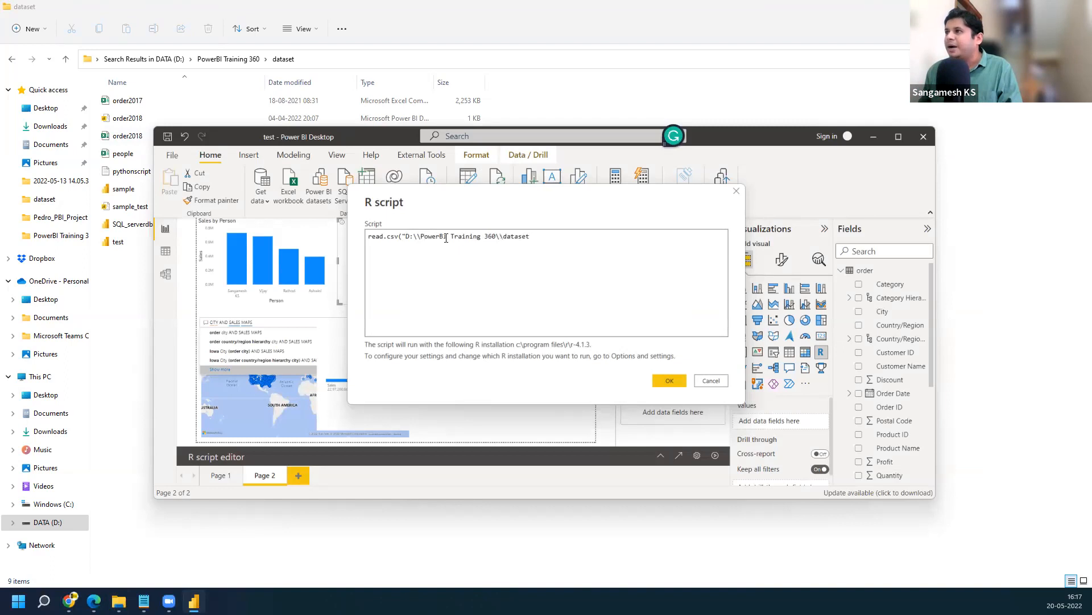
text(\\)
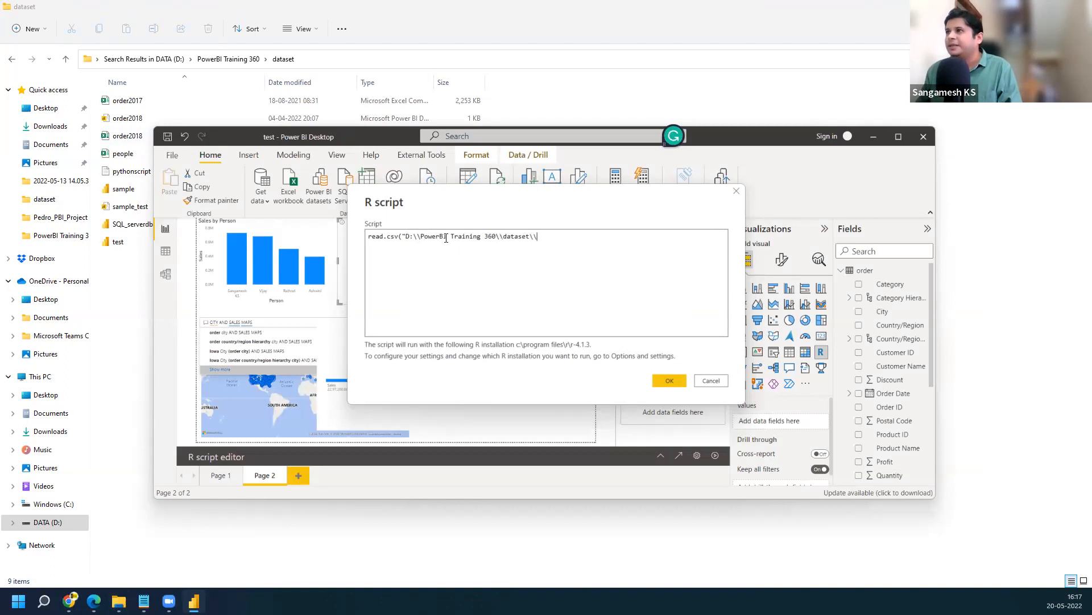
- Complete the path with the people file's name copied from the dataset folder plus .csv), and run the R script
click(130, 156)
click(138, 153)
key(ctrl+c)
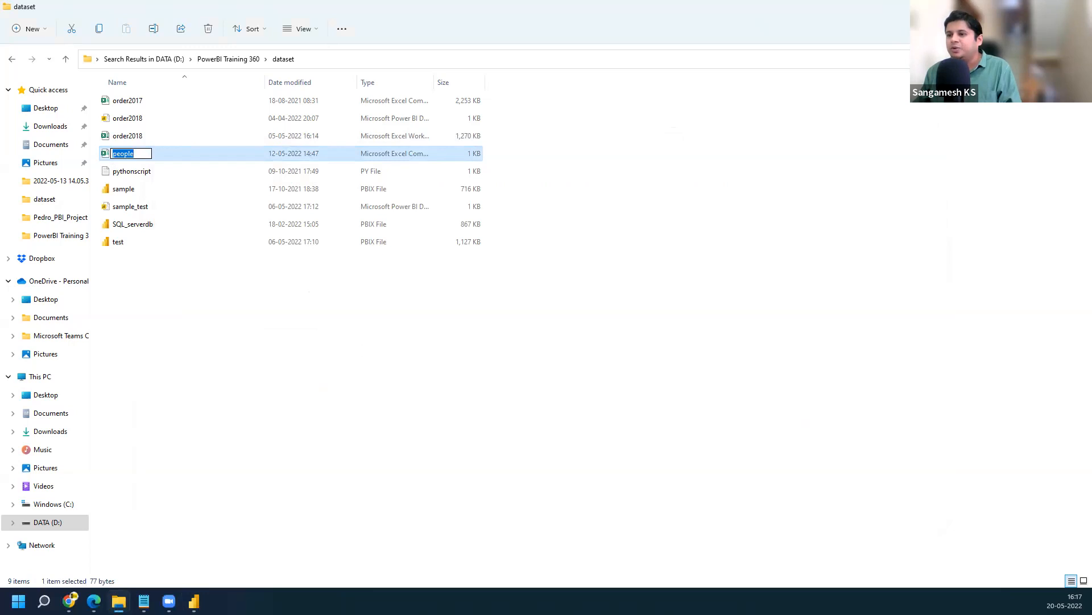
key(alt+Tab)
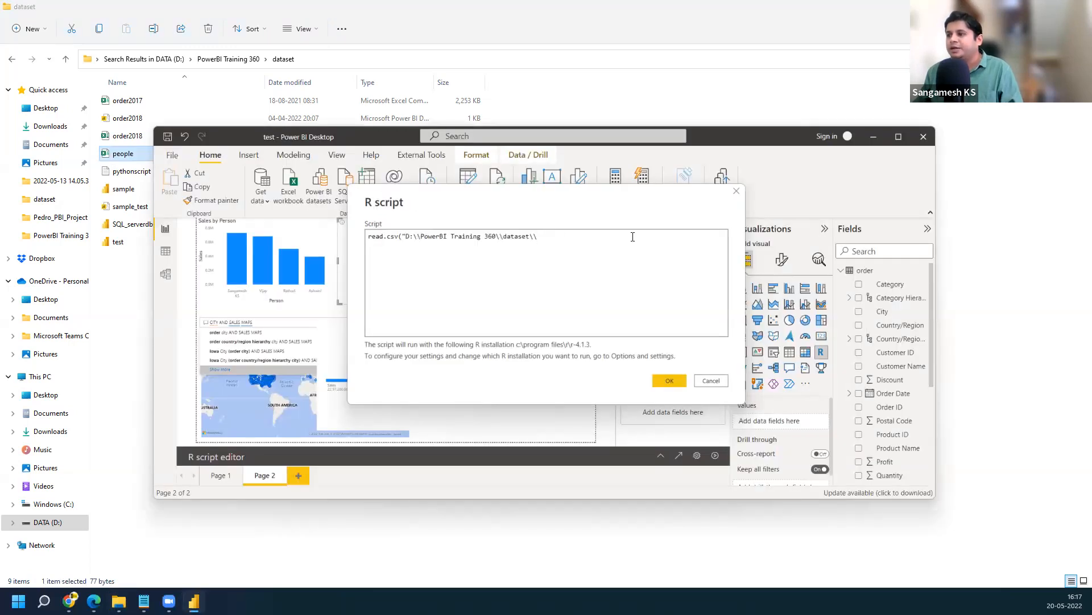
key(ctrl+v)
text(.csv))
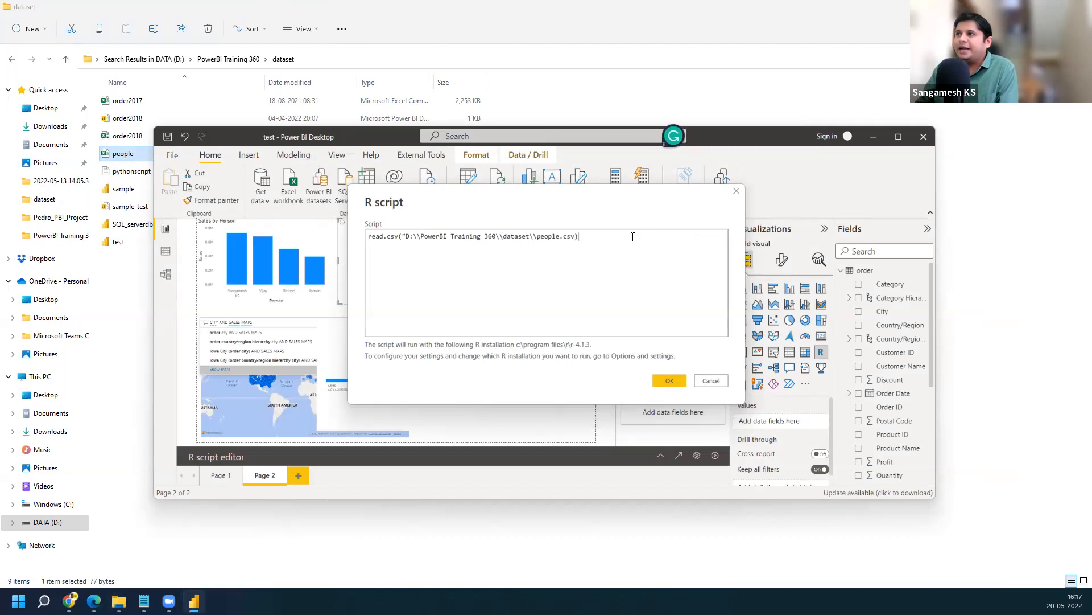
click(671, 381)
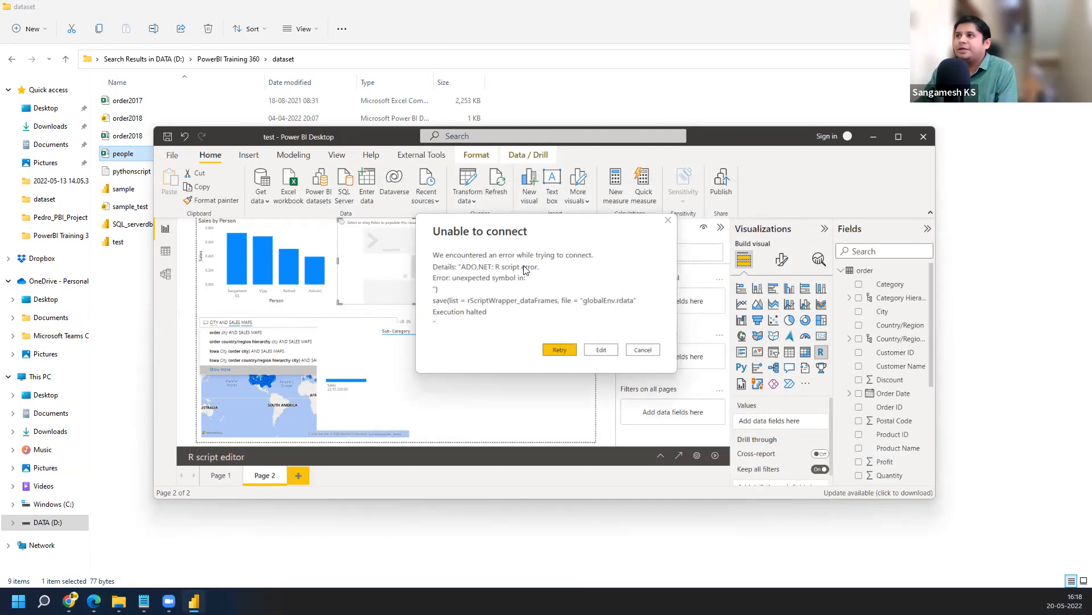
- Edit the R script to assign the read.csv call to a variable named dataset, and run it again
click(601, 351)
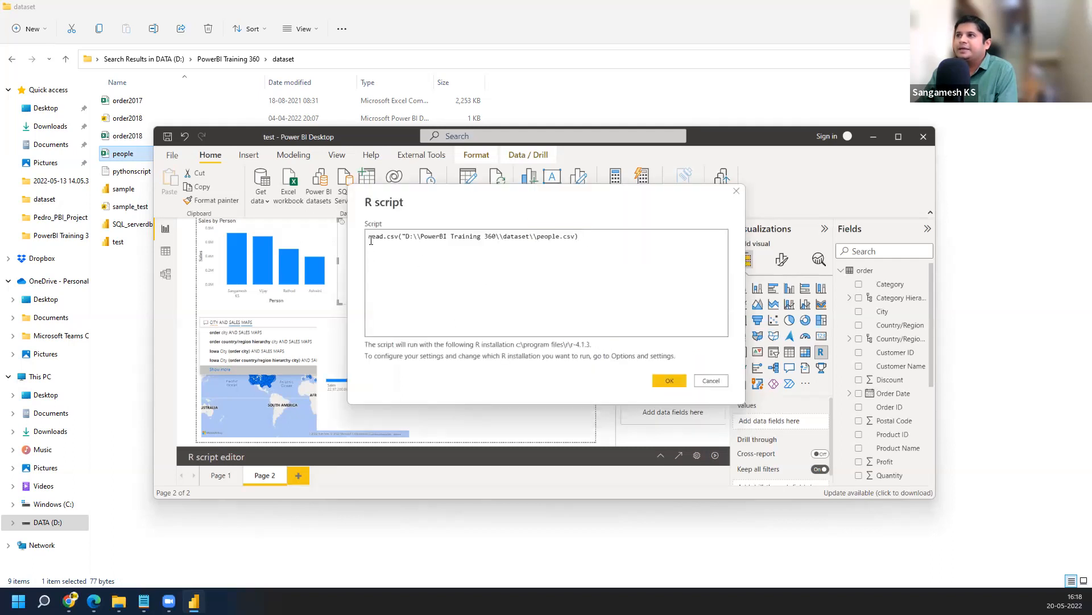
text(df)
key(BackSpace)
text(ataseer)
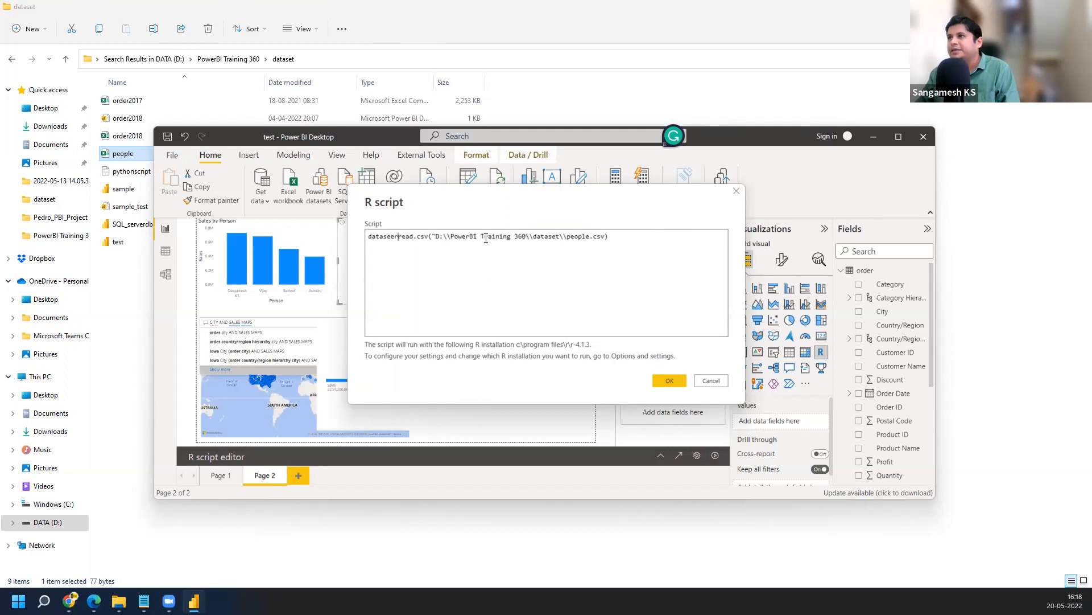
key(BackSpace)
key(BackSpace)
text(t )
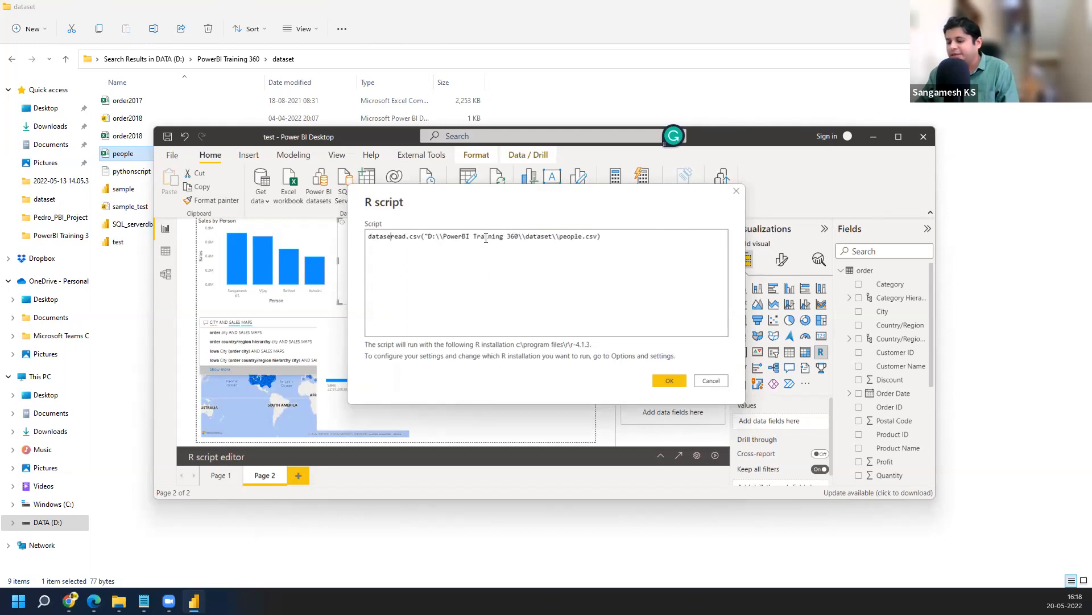
text(=)
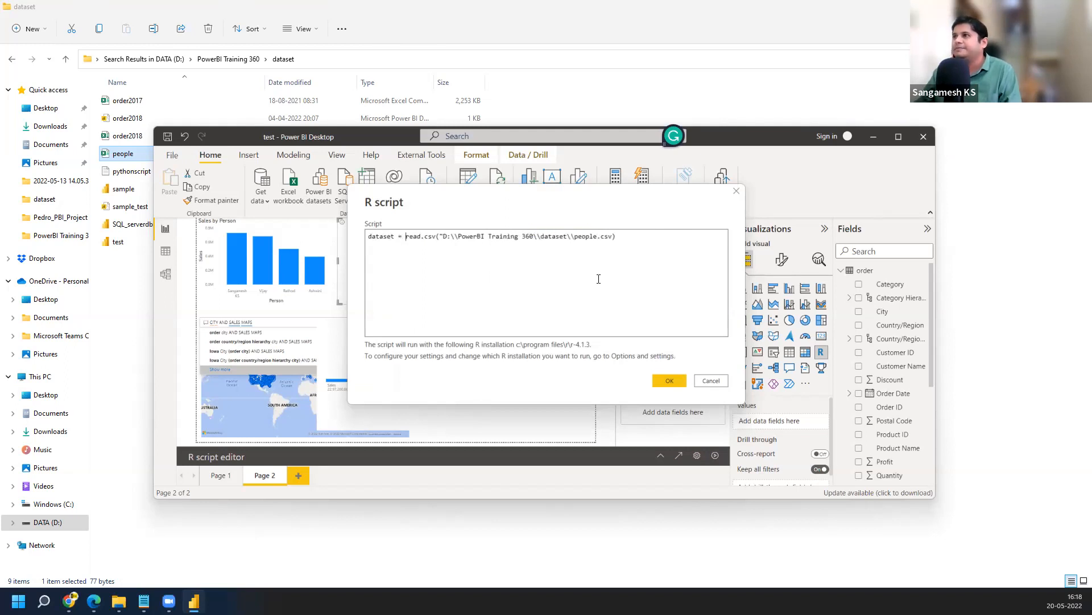
click(672, 382)
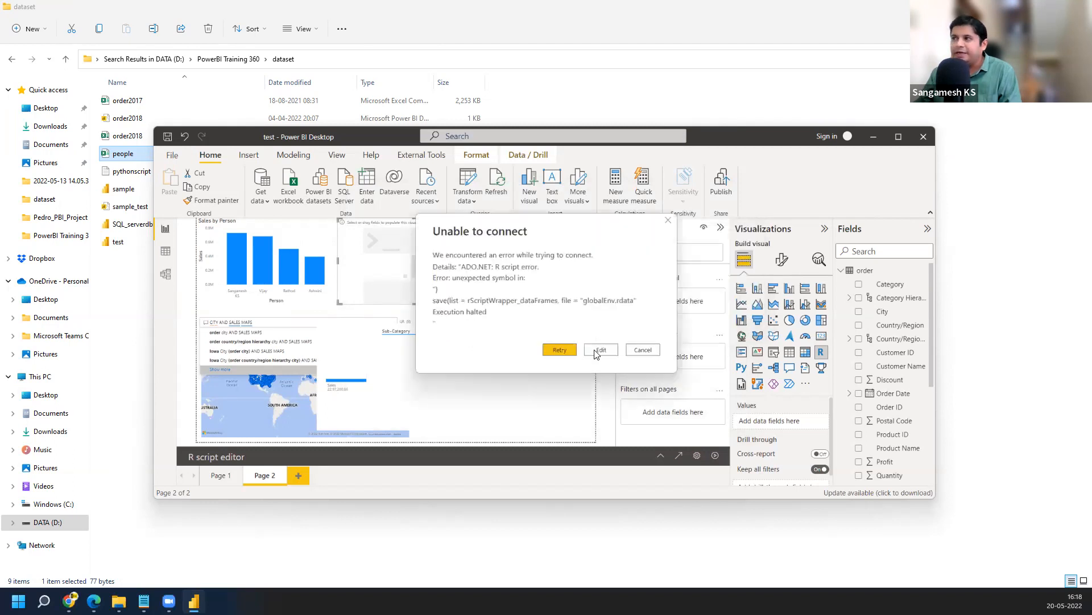
- Add the missing closing quotation mark after people.csv in the R script and run it again
click(601, 350)
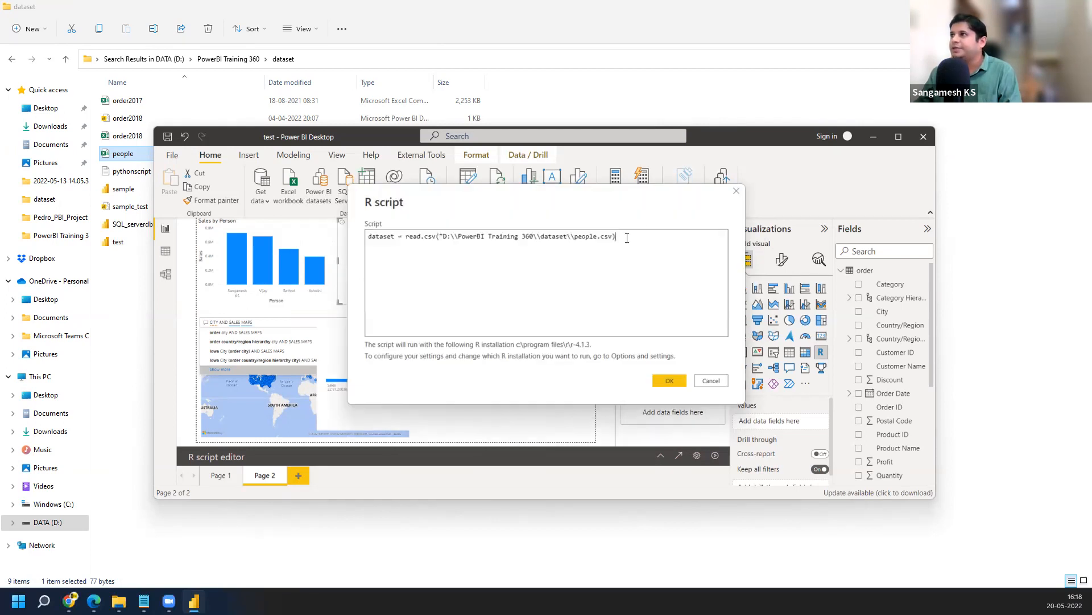
key(ctrl+a)
click(453, 236)
click(443, 236)
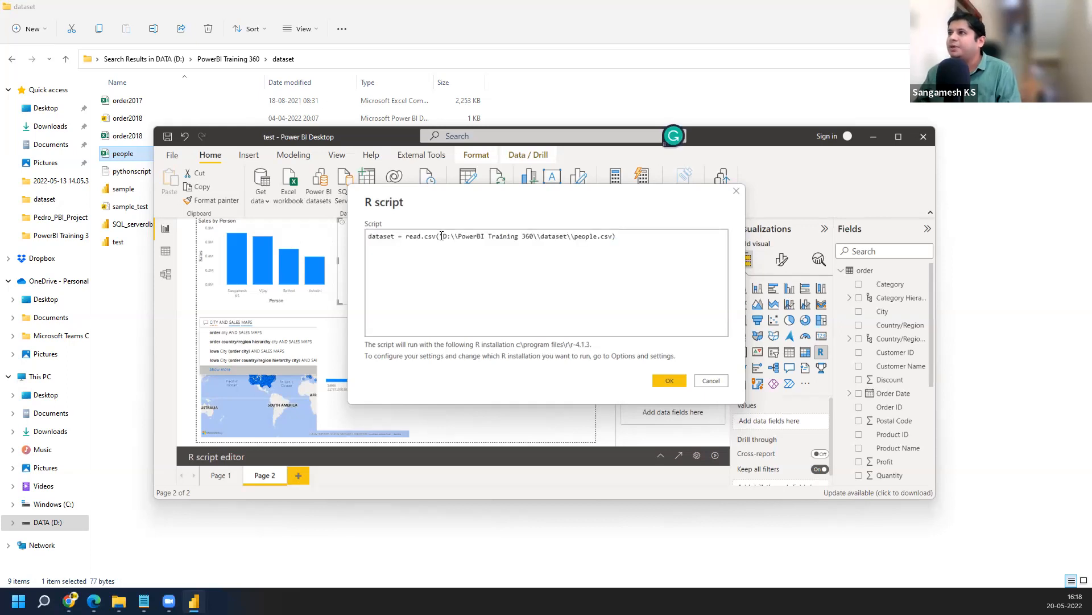
drag(439, 235, 443, 236)
click(616, 236)
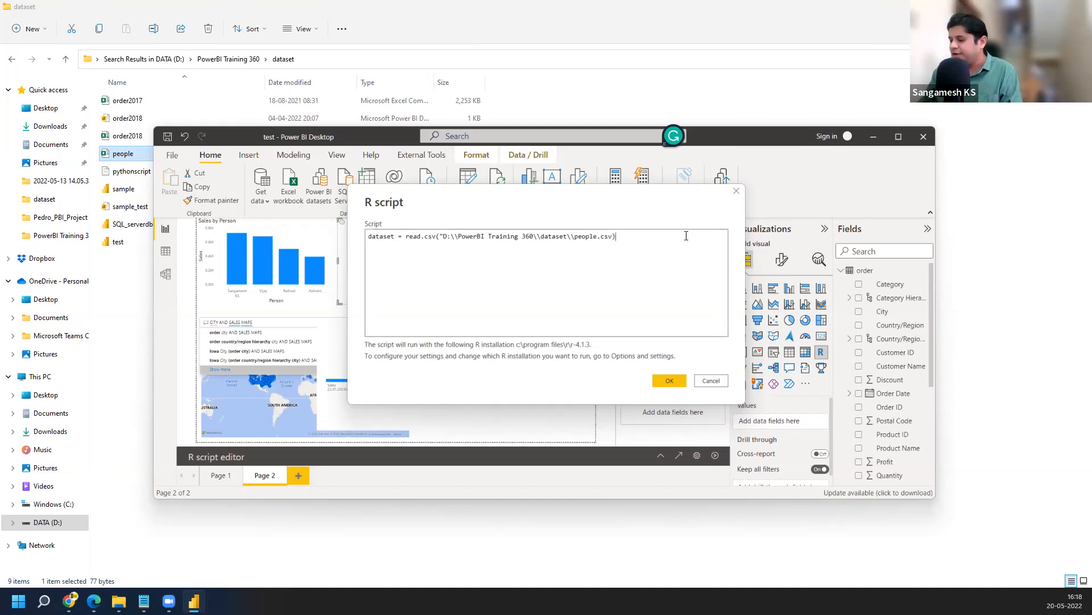
text(")
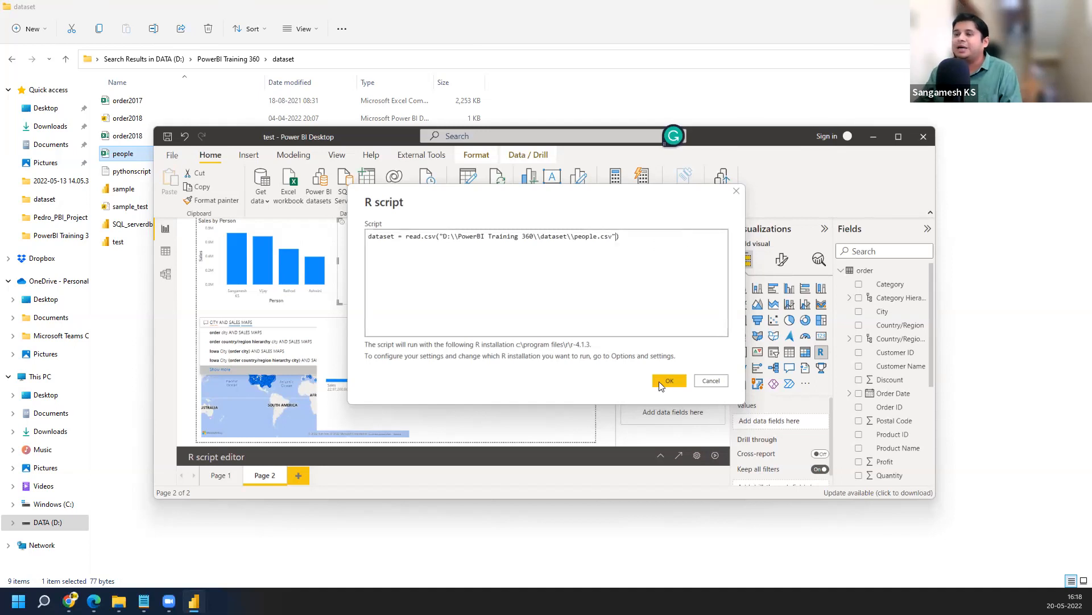
click(659, 381)
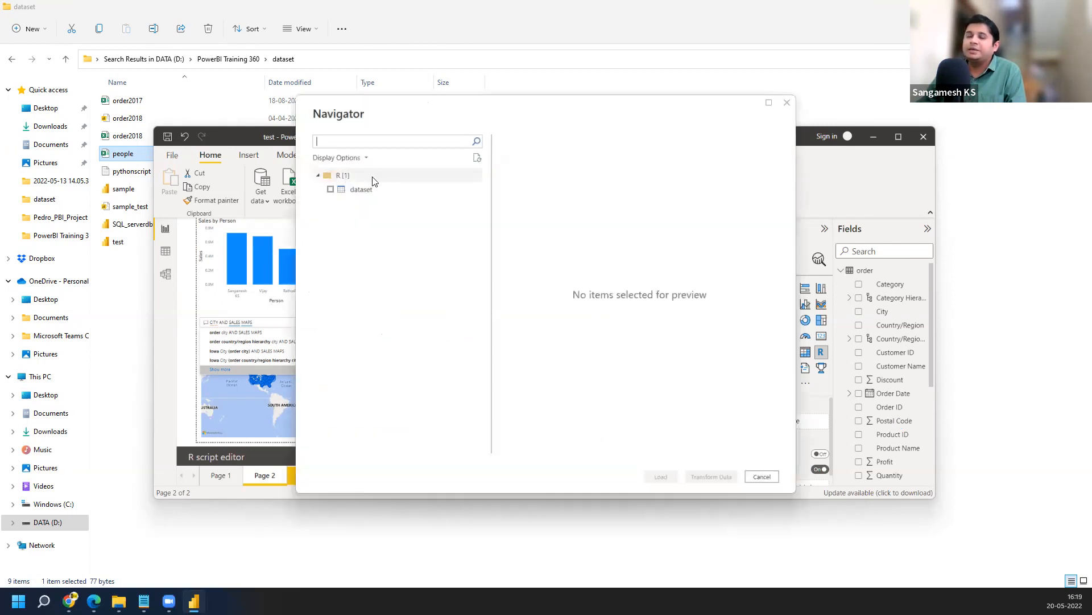
- Preview the dataset table returned by the R script, cancel the import, and maximize the report window
click(331, 189)
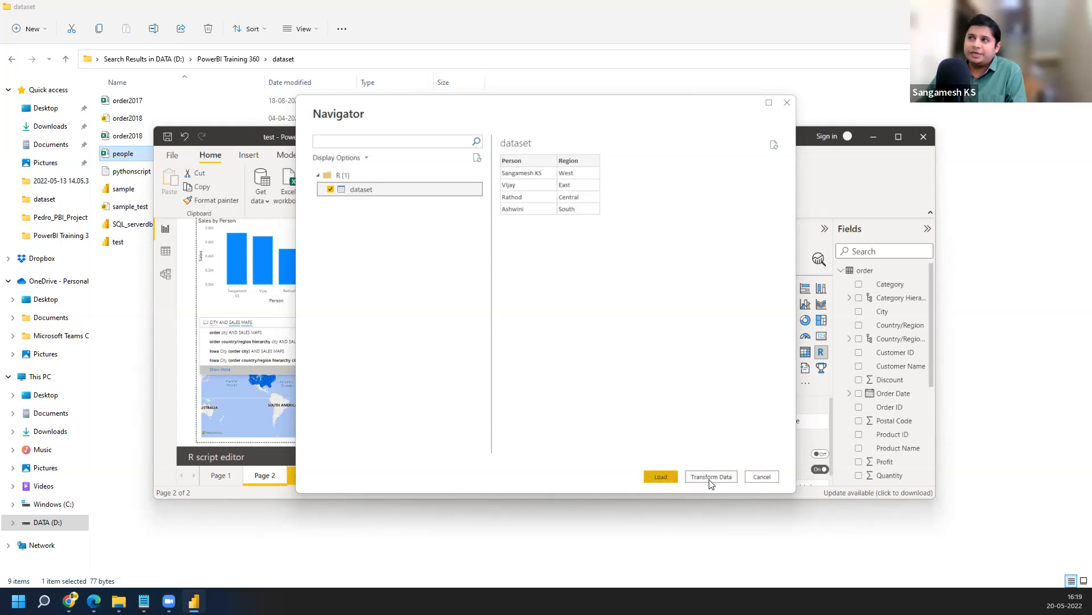
click(762, 477)
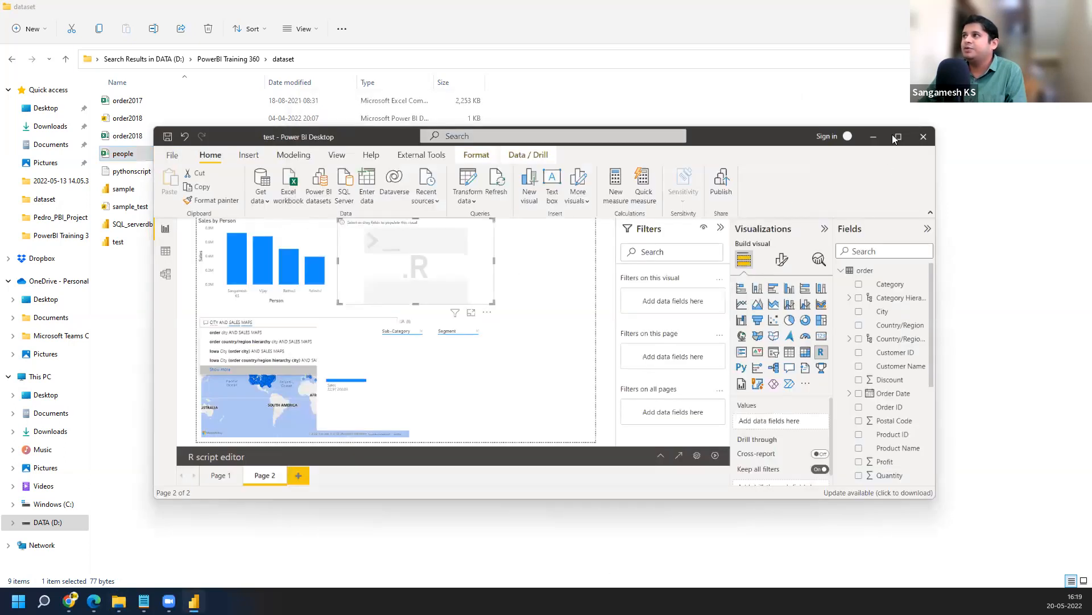
click(897, 138)
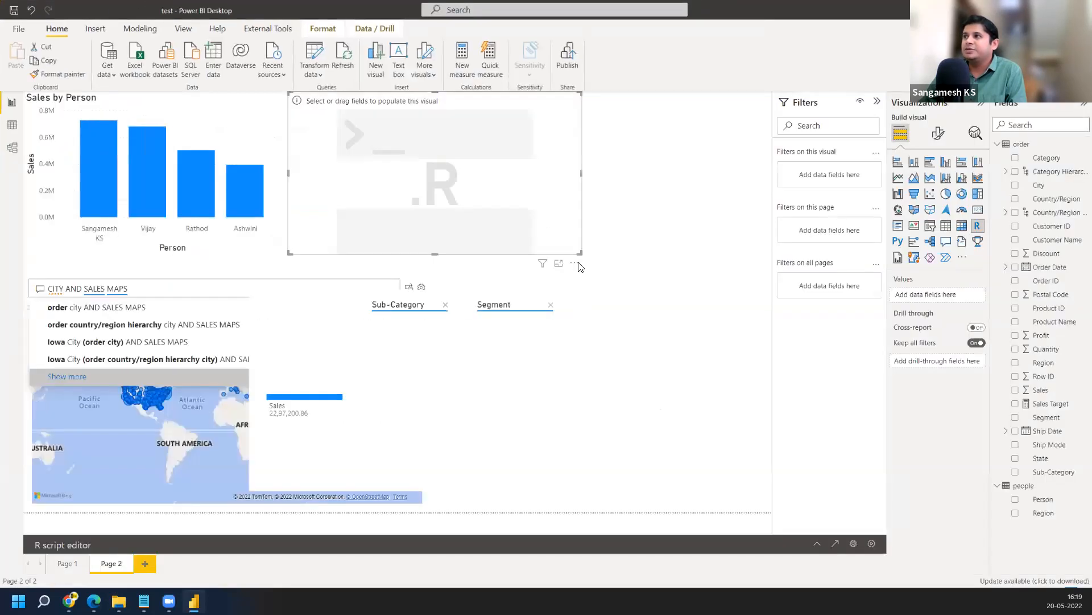
- Remove the empty R visual from Page 2 and add a new R script visual
click(574, 264)
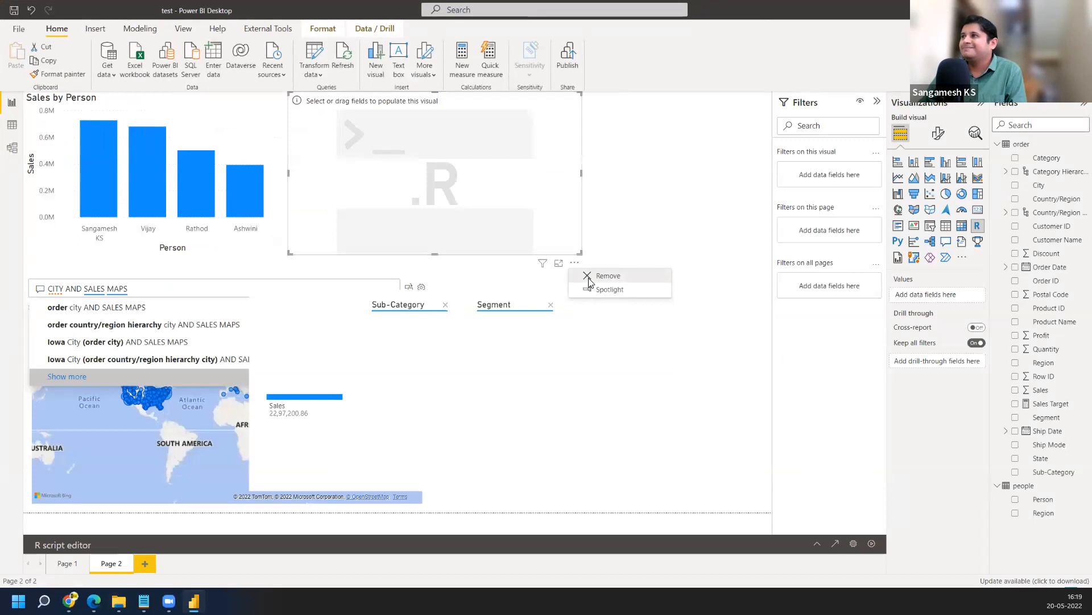
click(589, 279)
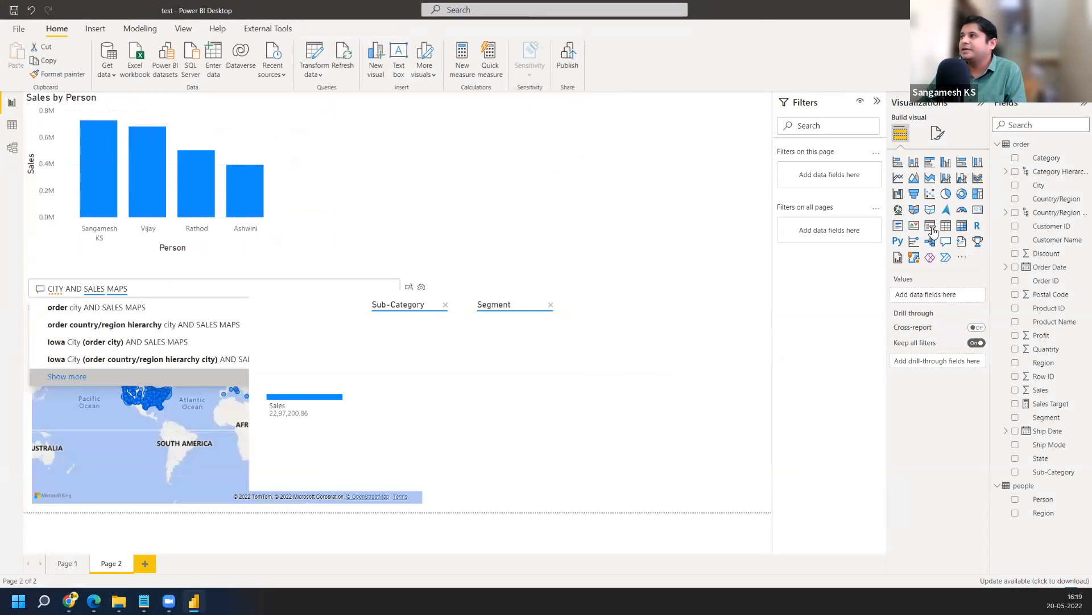
click(977, 230)
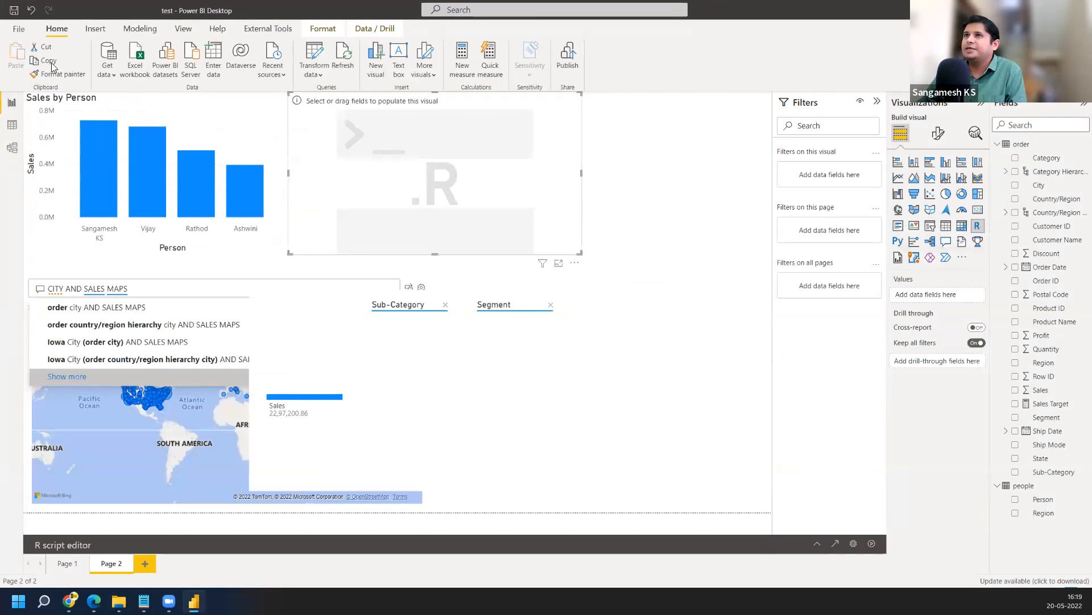
- Start a new data import using the R script connector from the Other category of data sources
click(112, 79)
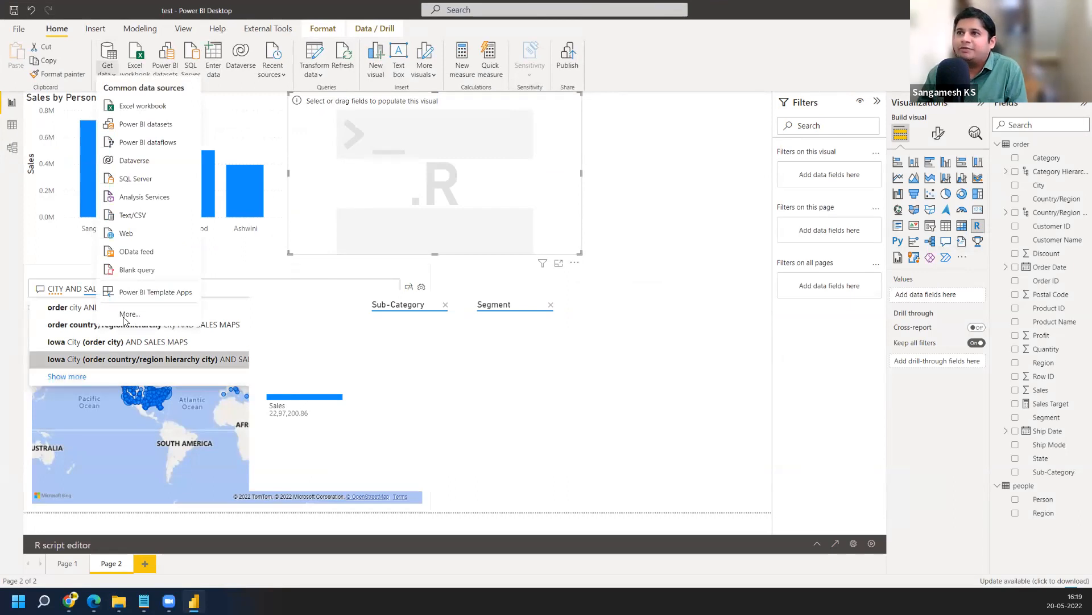
click(126, 319)
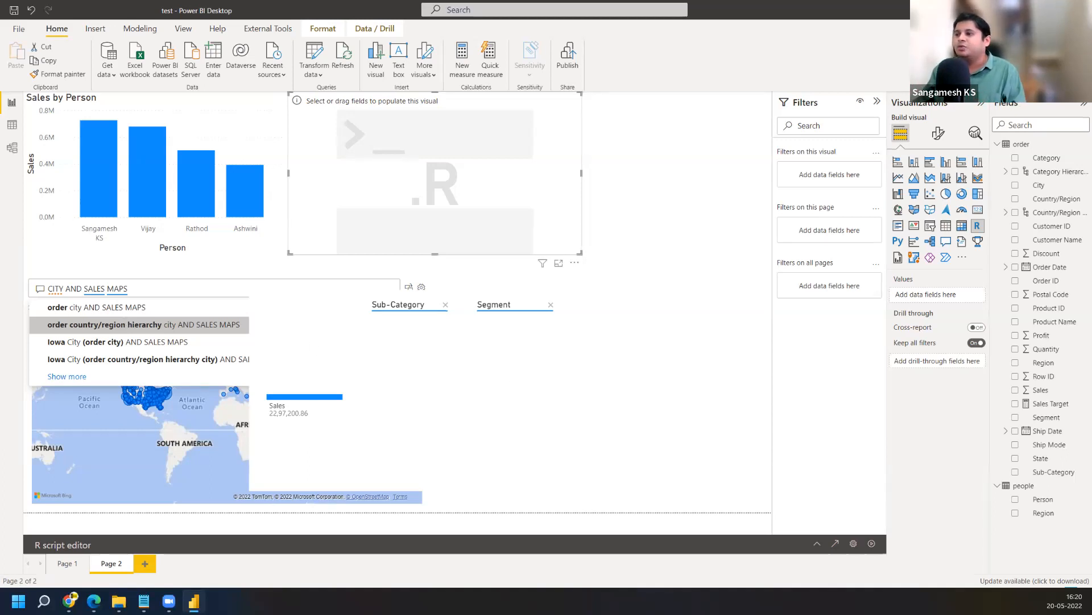
click(413, 281)
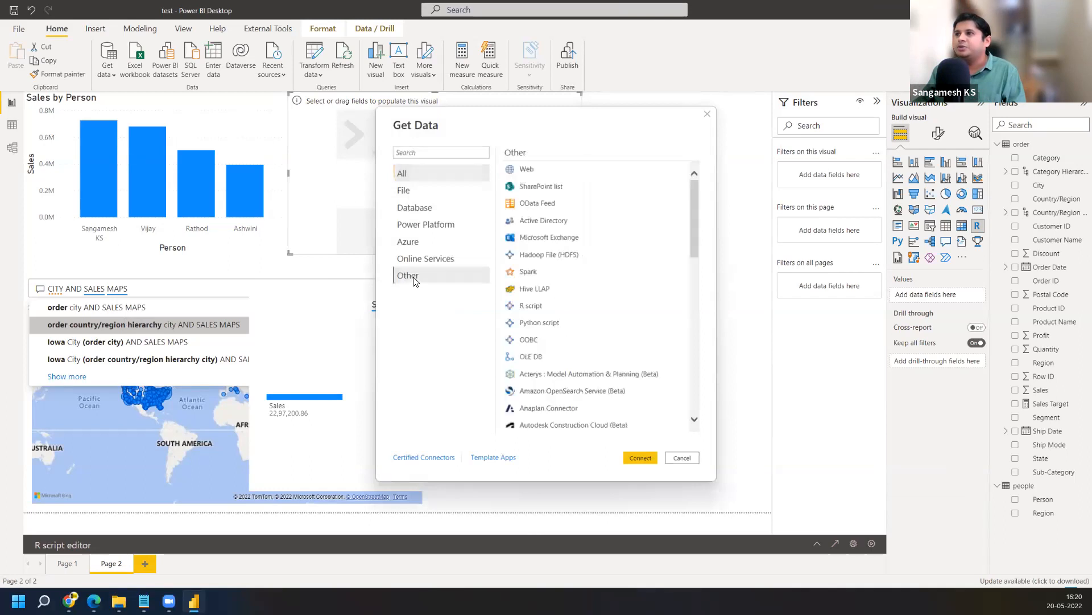
click(531, 306)
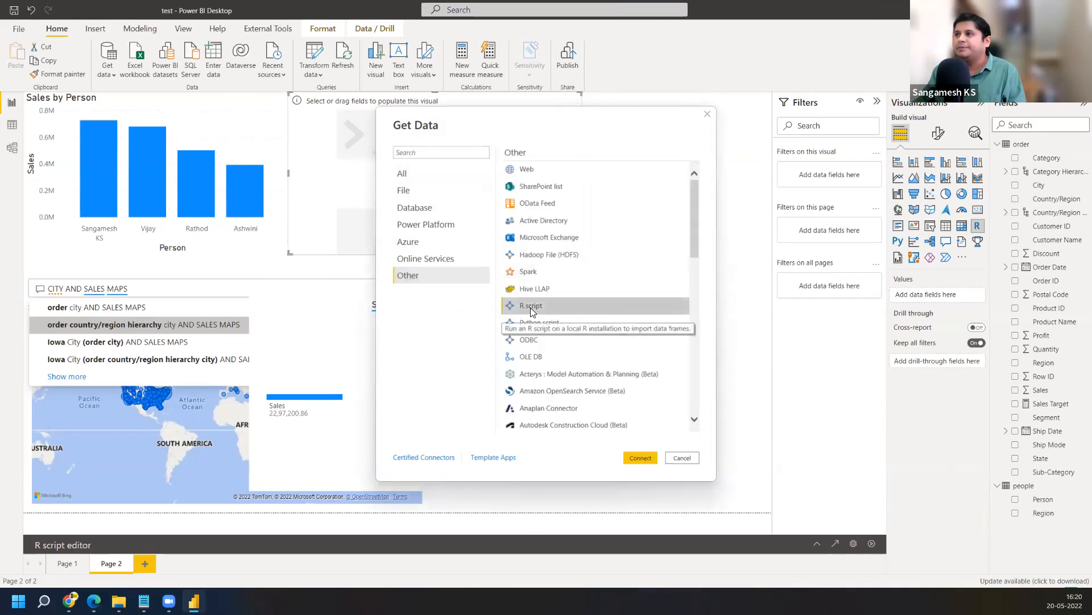
click(642, 462)
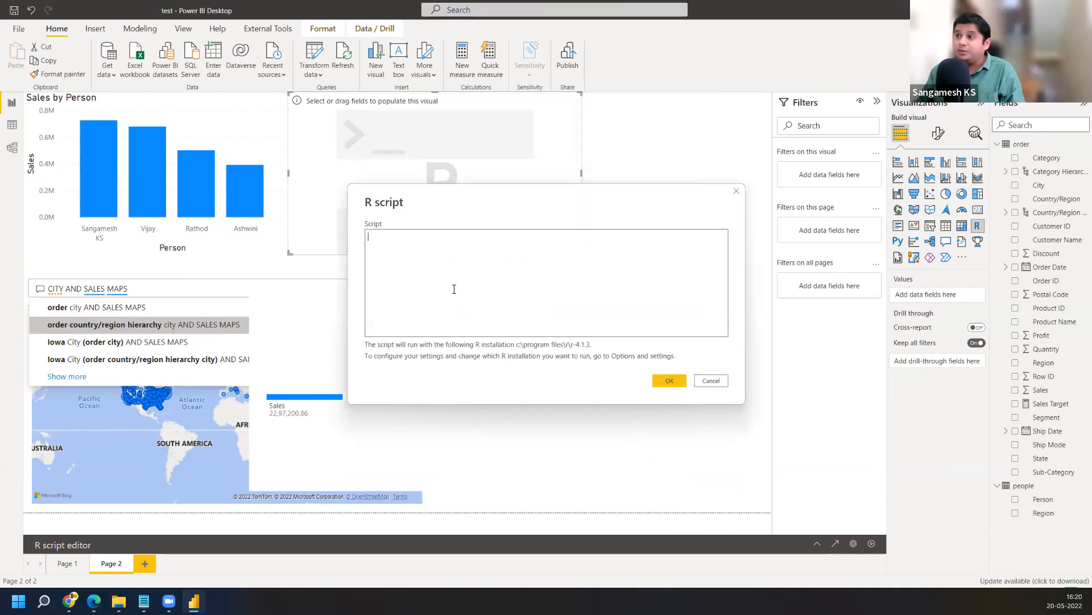
- Begin the R script with a read.csv call assigned to df, up to the opening quotation mark of the file path
text(df)
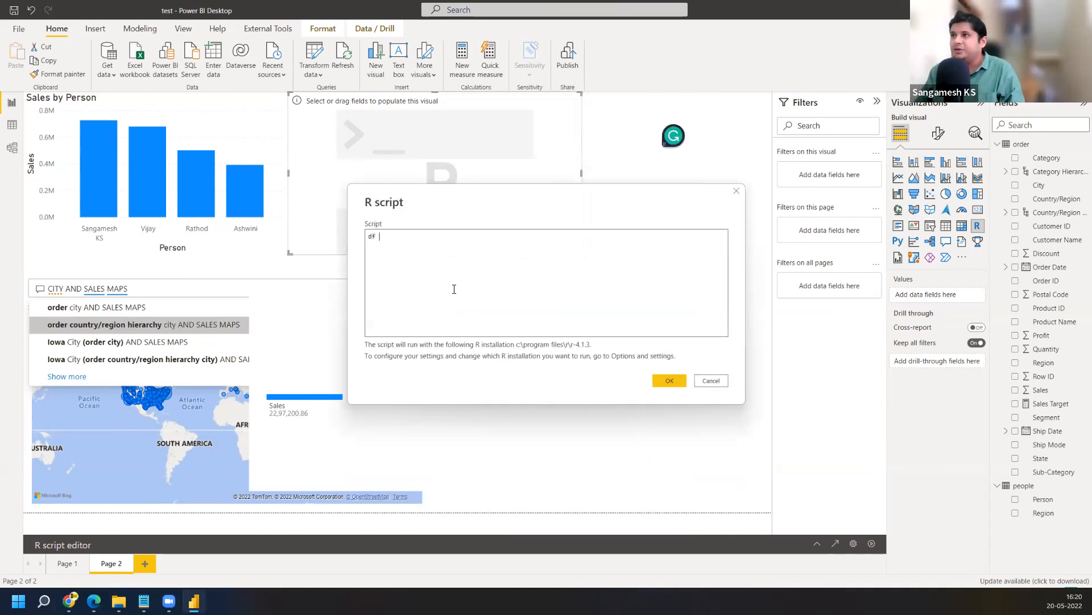
text( = read)
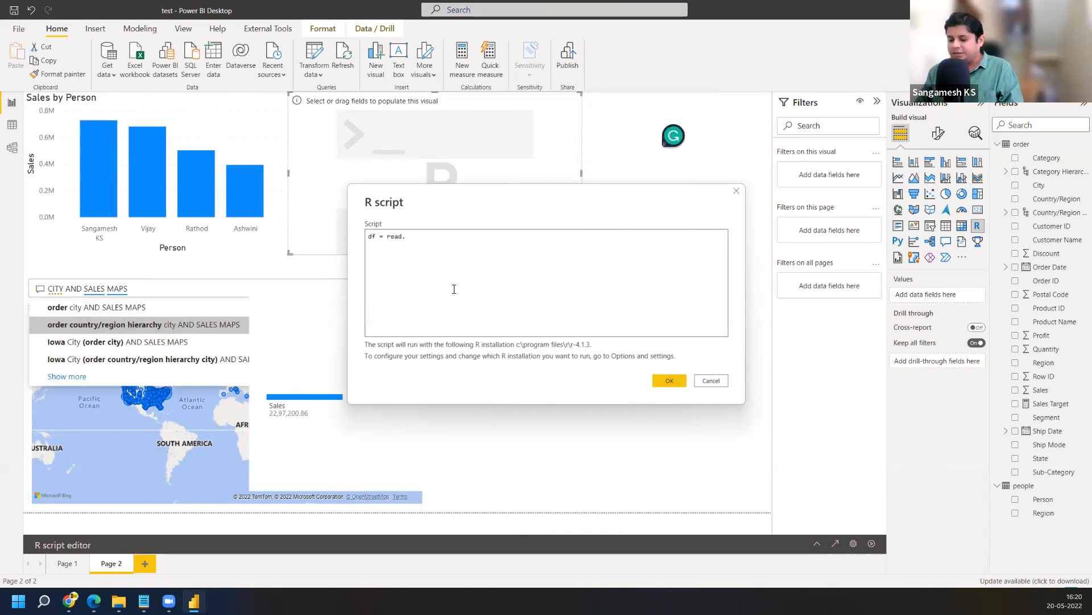
text(.csz)
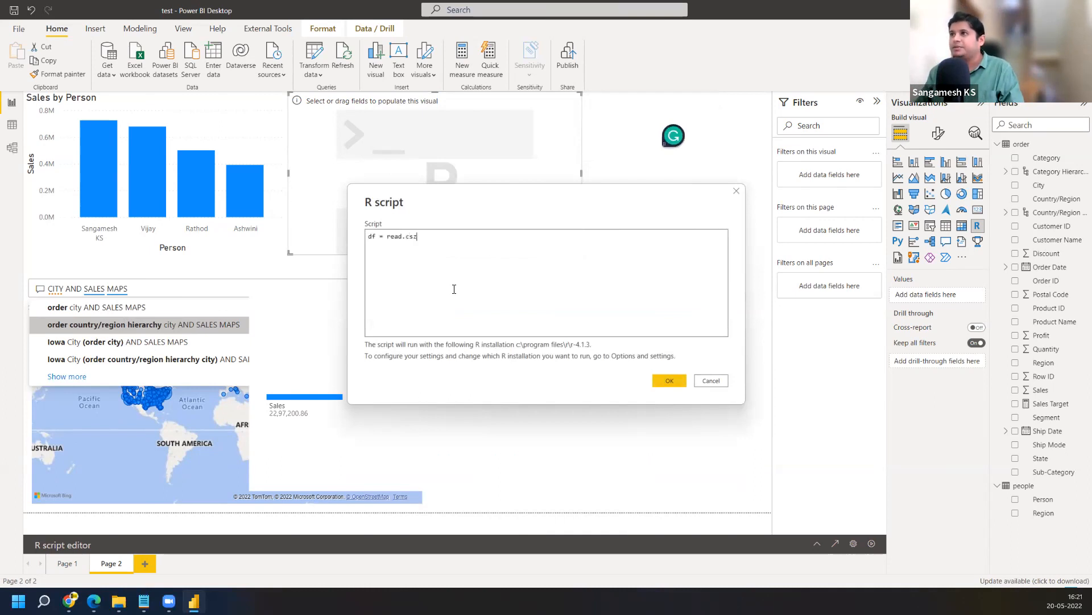
key(BackSpace)
text(v()
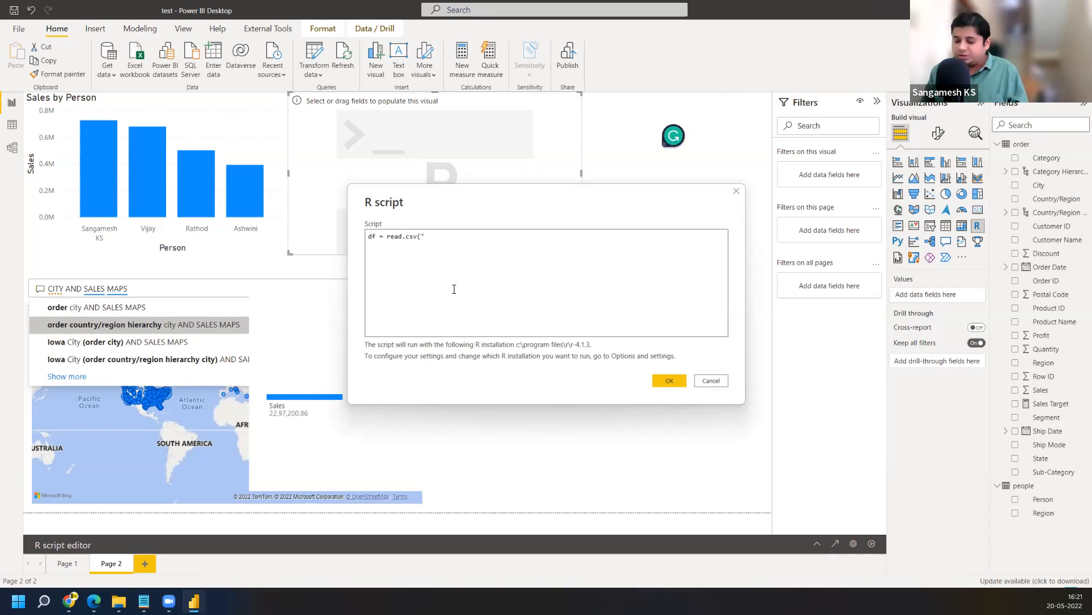
text(people)
key(BackSpace)
key(BackSpace)
key(BackSpace)
key(BackSpace)
key(BackSpace)
key(BackSpace)
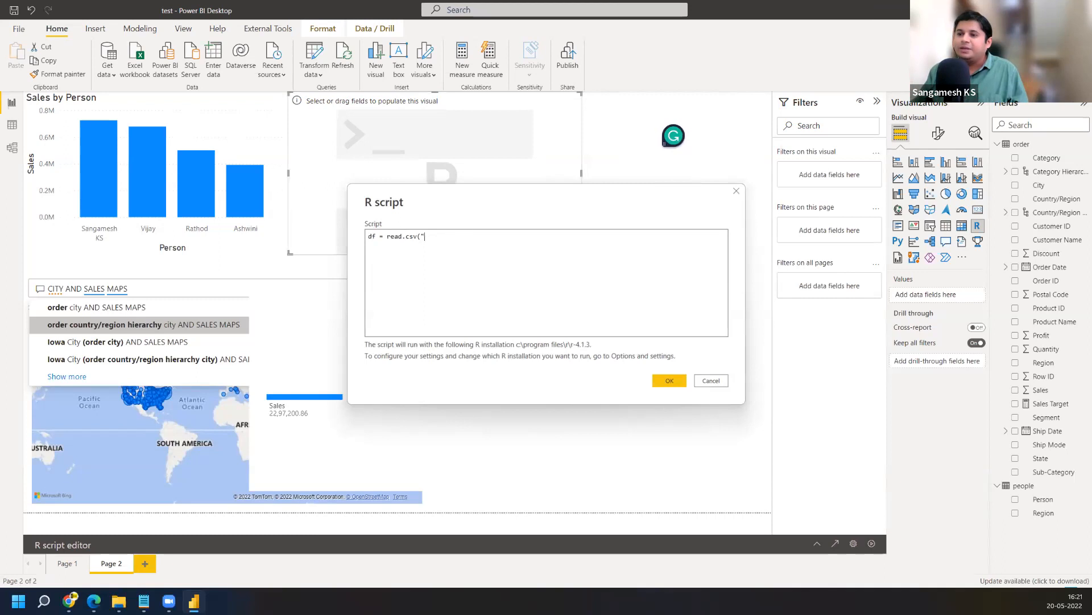
- Copy the dataset folder's path from File Explorer into the read.csv call and complete it with \\people.csv and the closing quotation mark and parenthesis
click(119, 602)
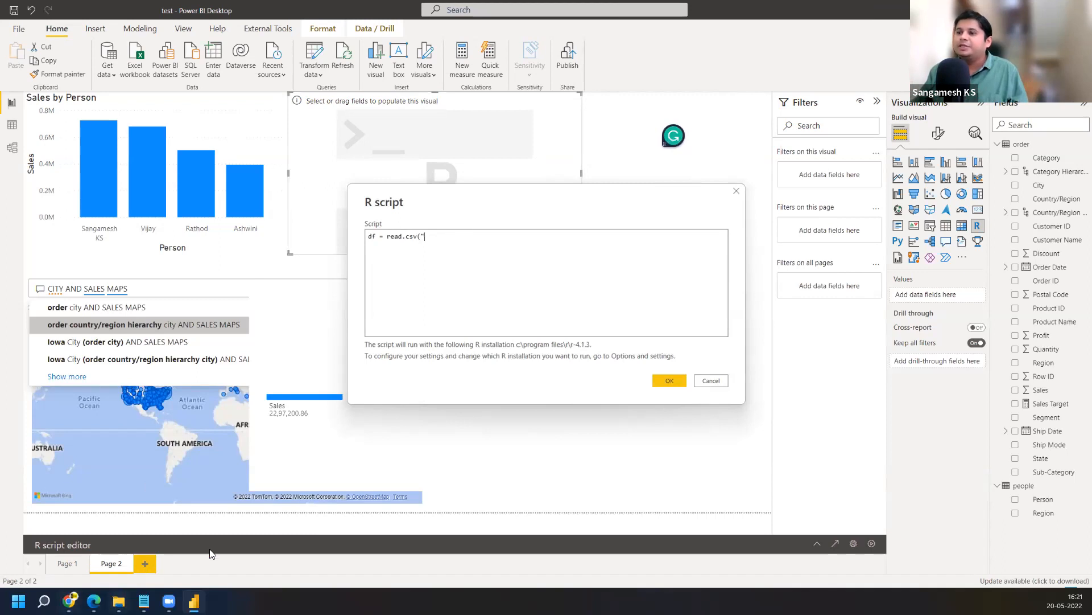
click(235, 546)
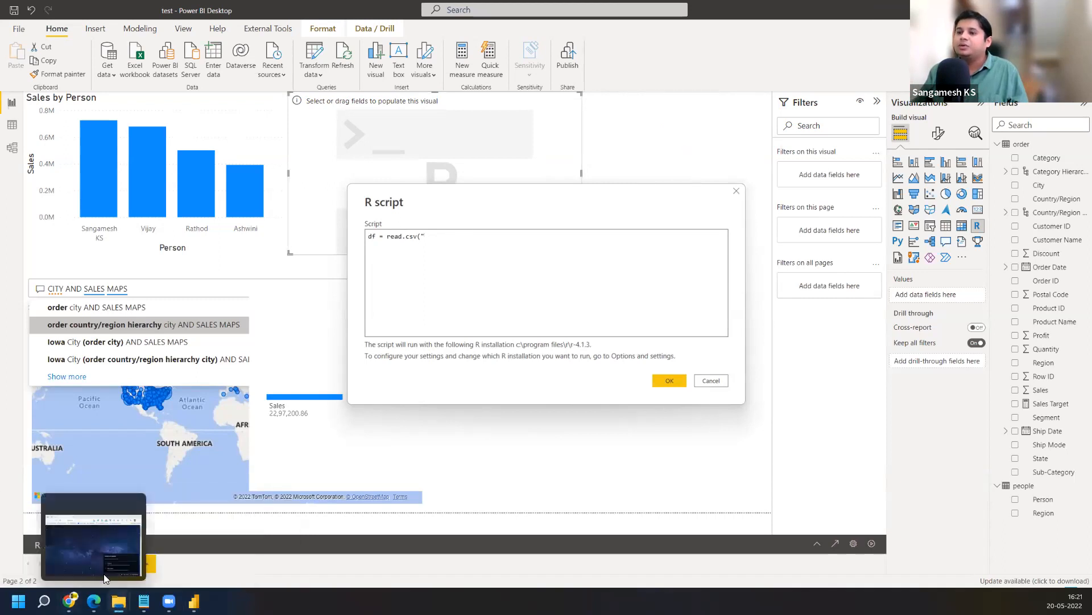
click(62, 530)
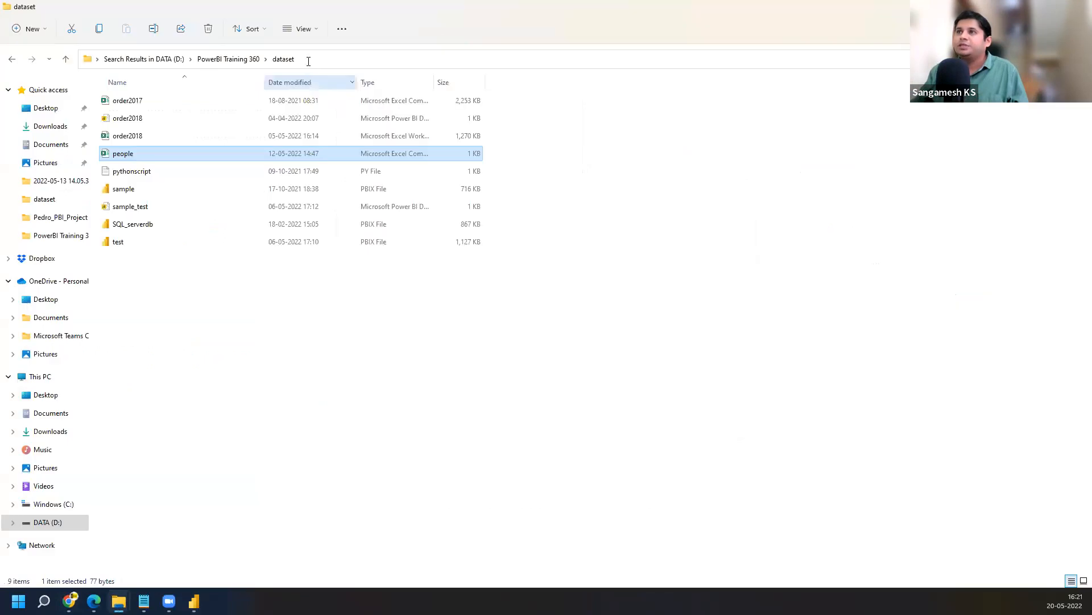
click(308, 61)
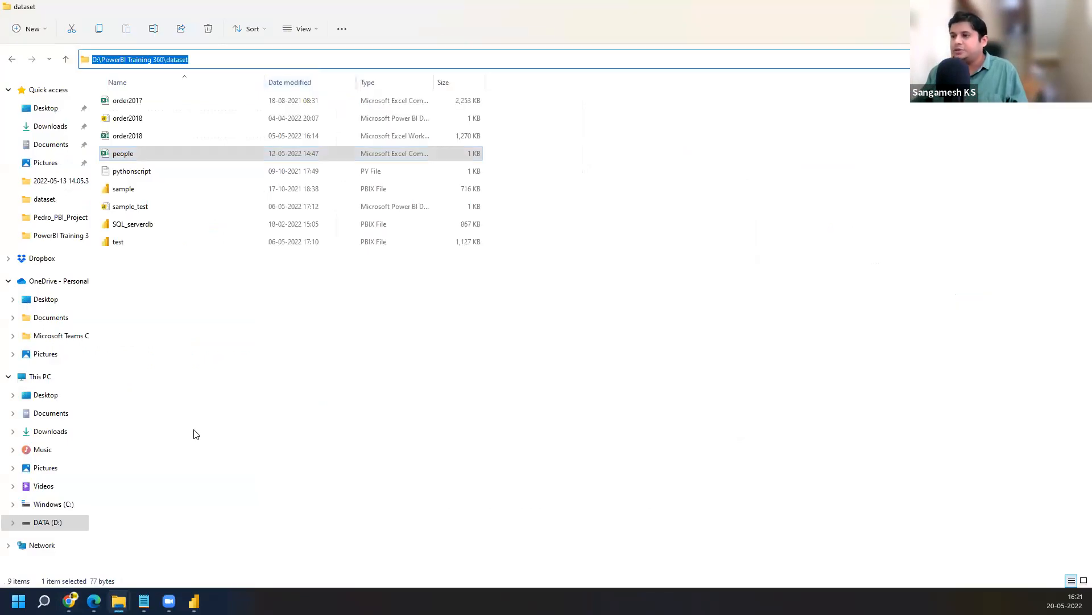
click(196, 600)
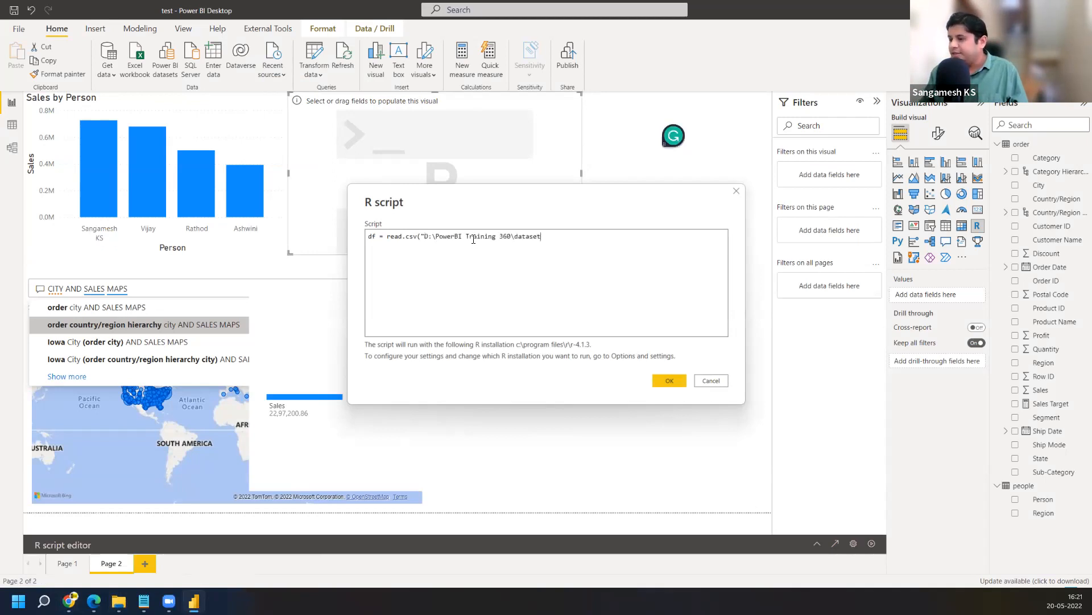
text(\\)
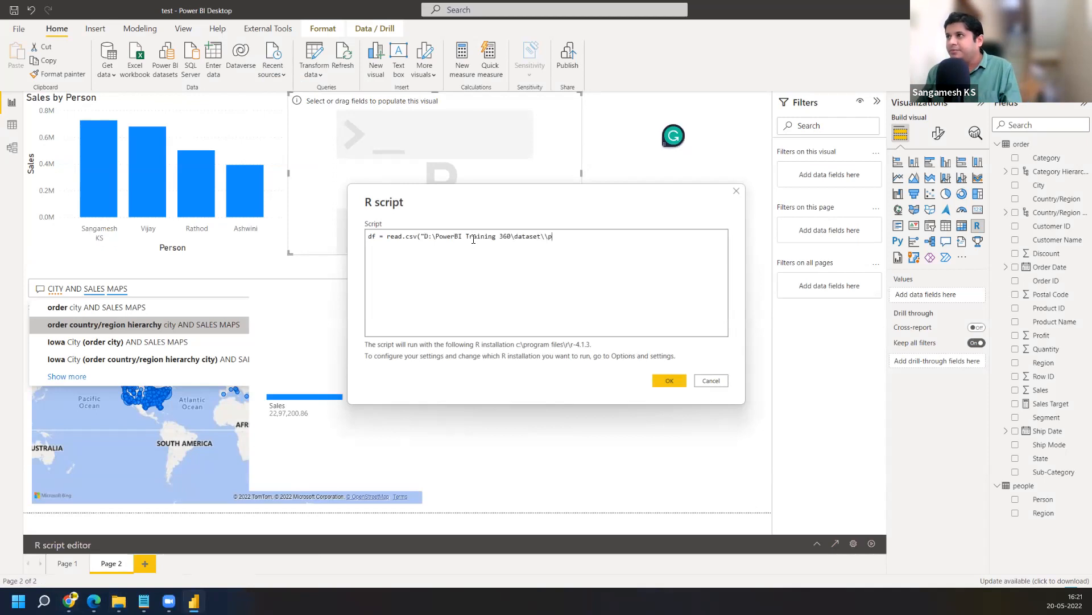
text(people.csv)
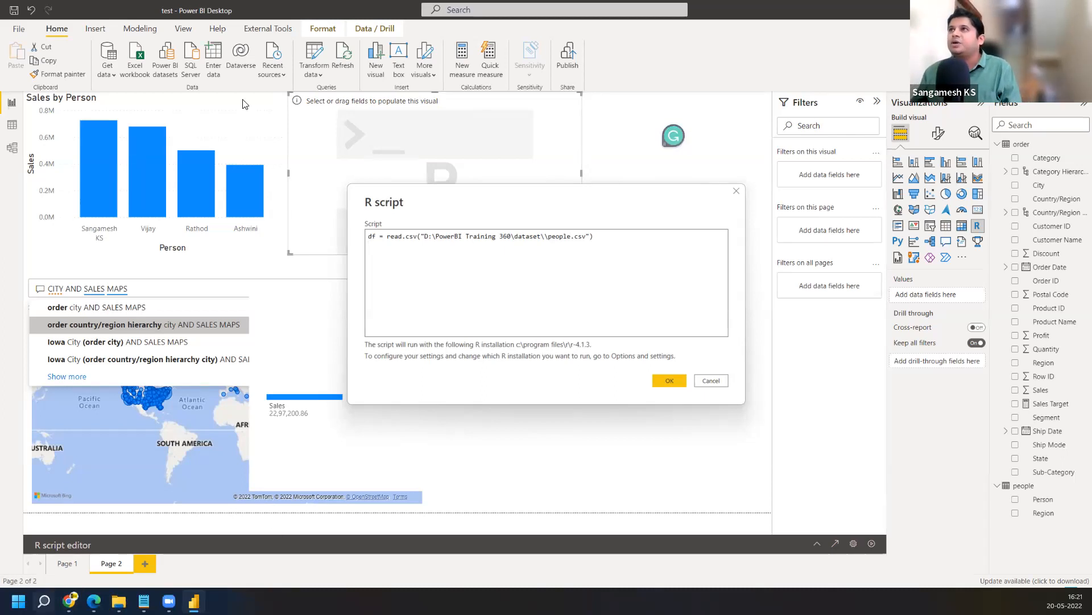
- Switch to Chrome, search for "t() in r", and read the RDocumentation page on the t function through its examples
key(alt+Tab)
click(719, 34)
key(BackSpace)
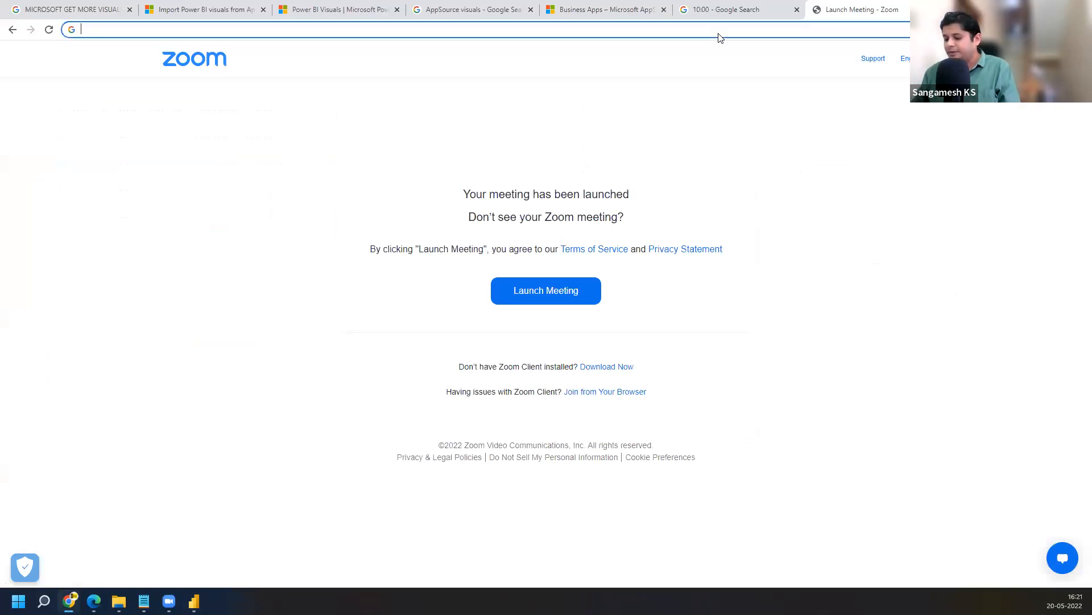
text(t())
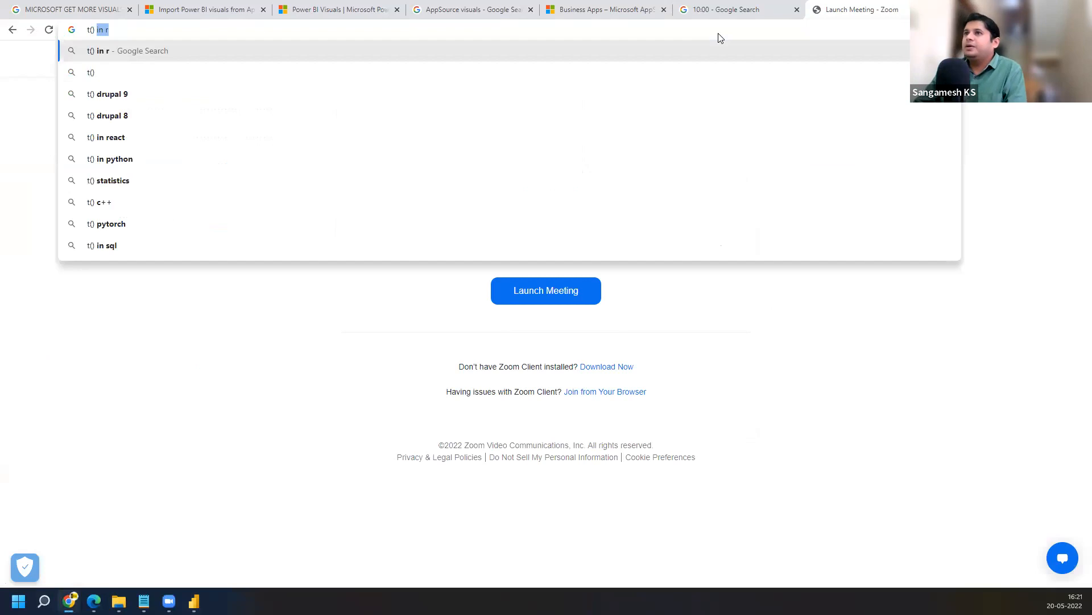
key(Return)
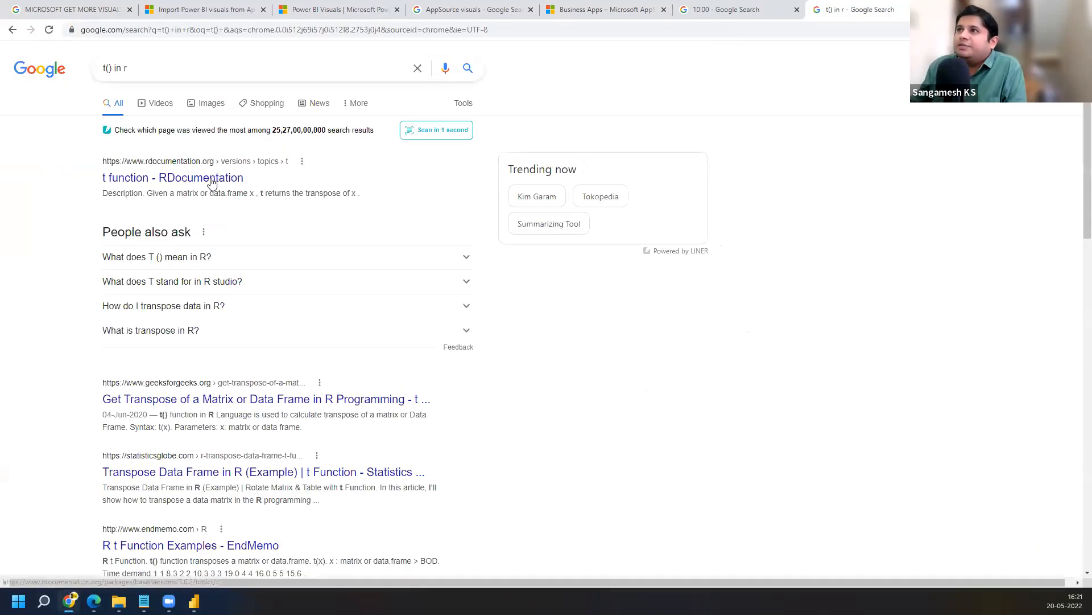
click(211, 181)
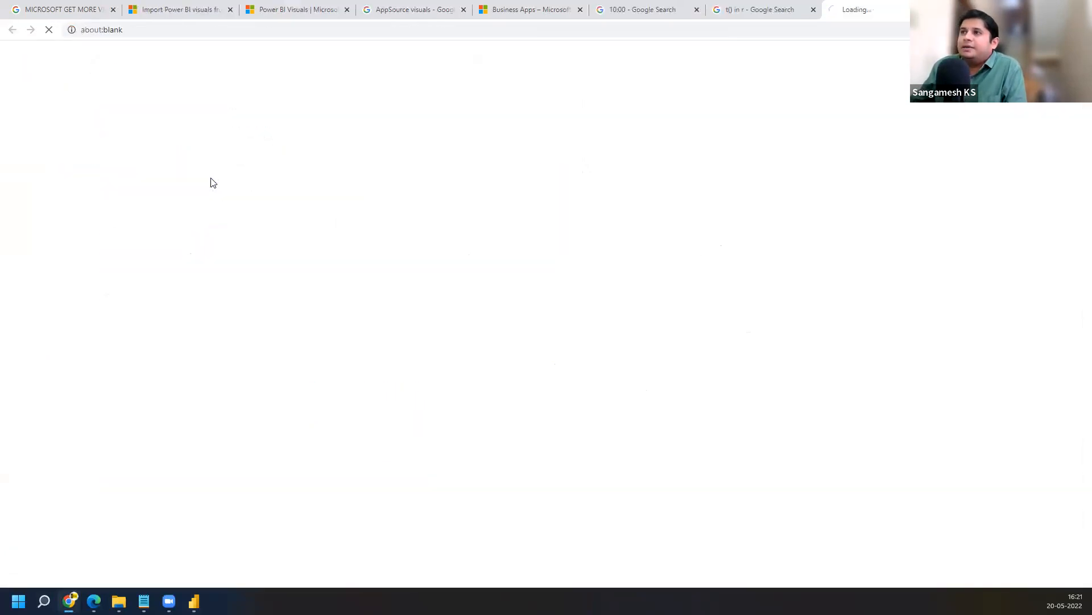
scroll(308, 251, down, 1)
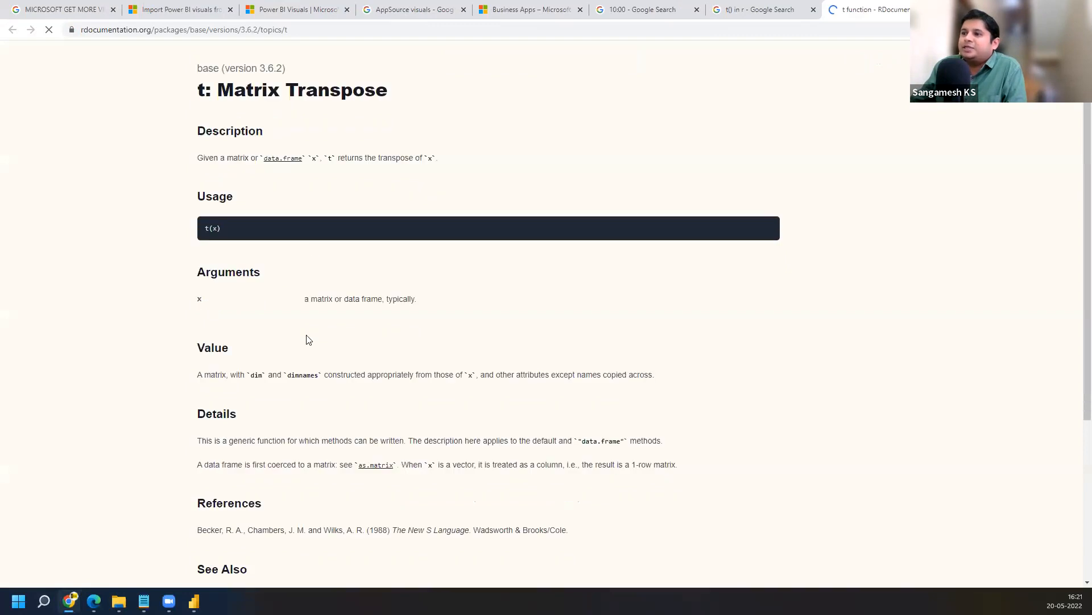
scroll(308, 340, down, 4)
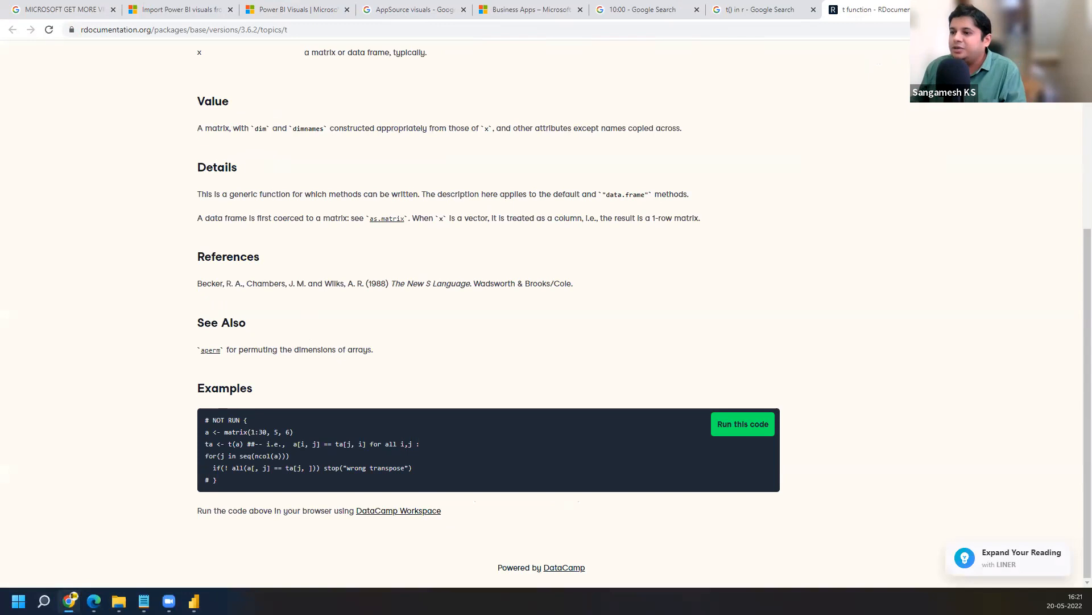
- Return to Power BI Desktop and add the line dfs = t(df) to the R script to transpose the data frame
key(alt+Tab)
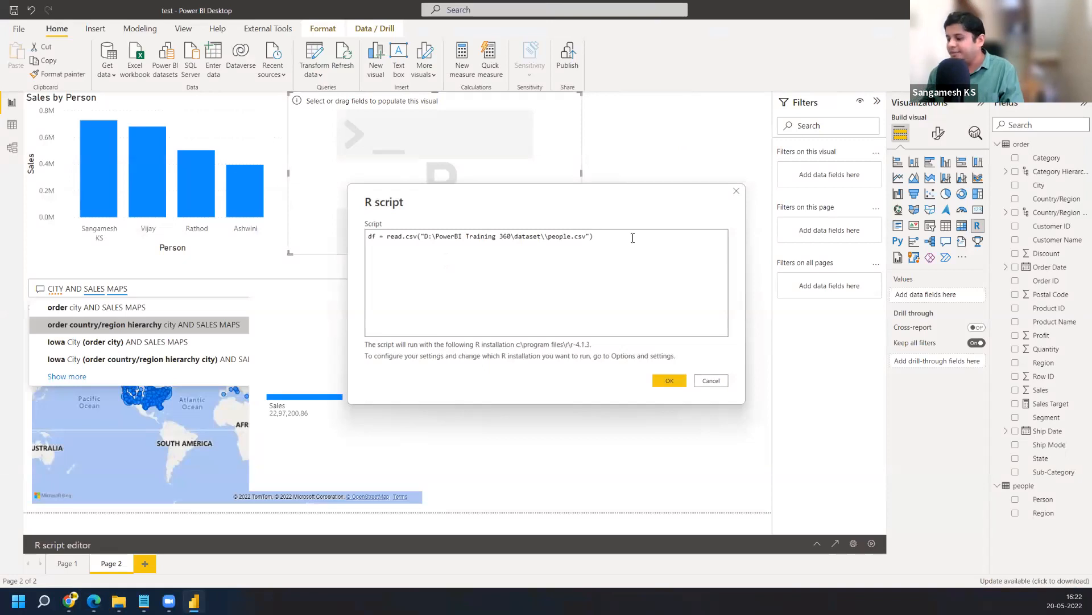
text(dfs)
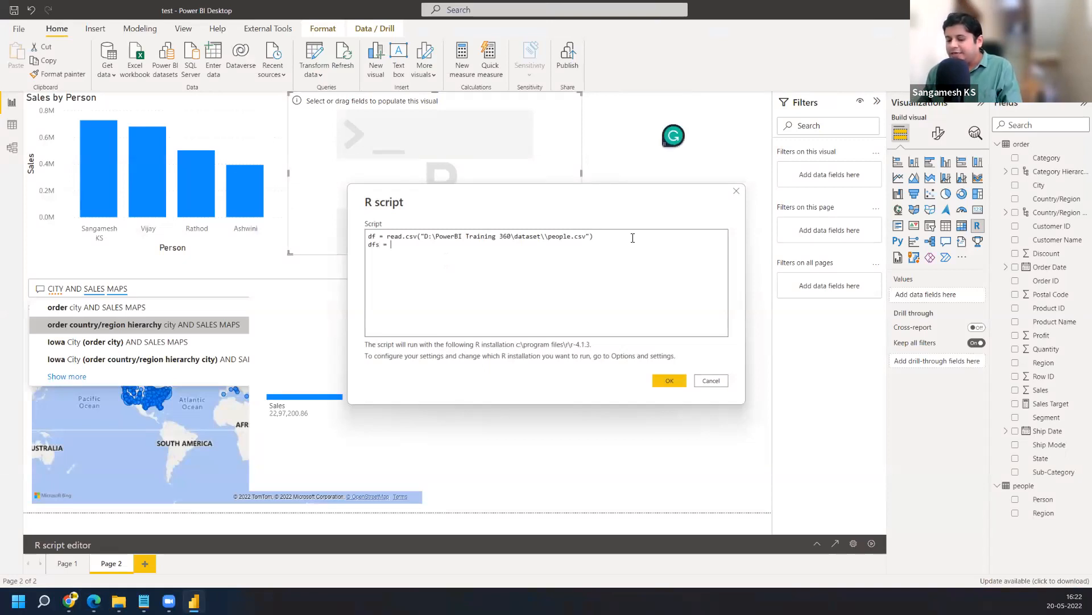
text( = t(df))
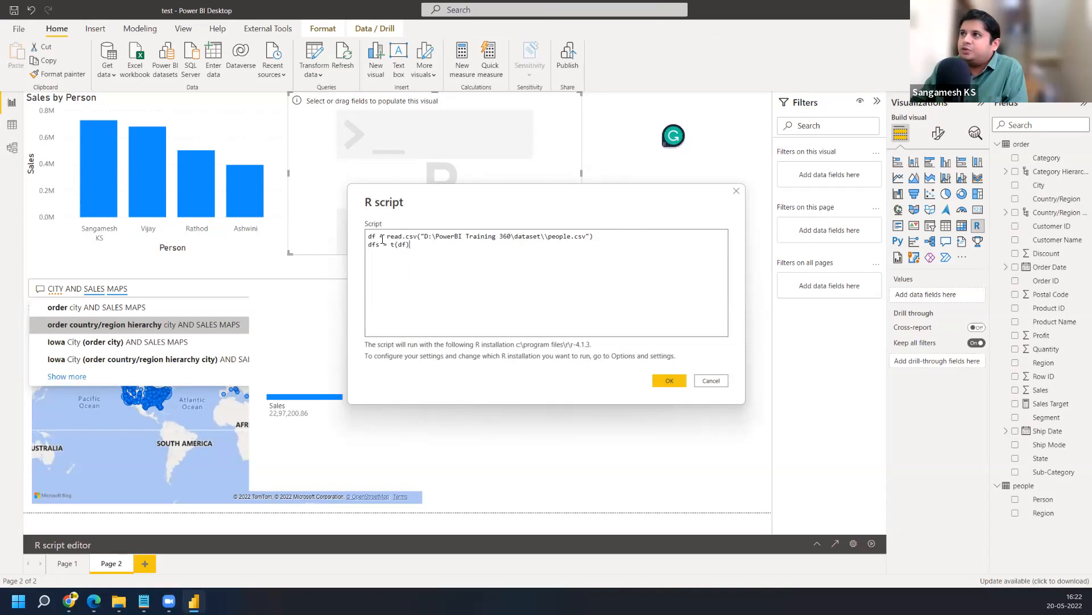
drag(387, 236, 600, 238)
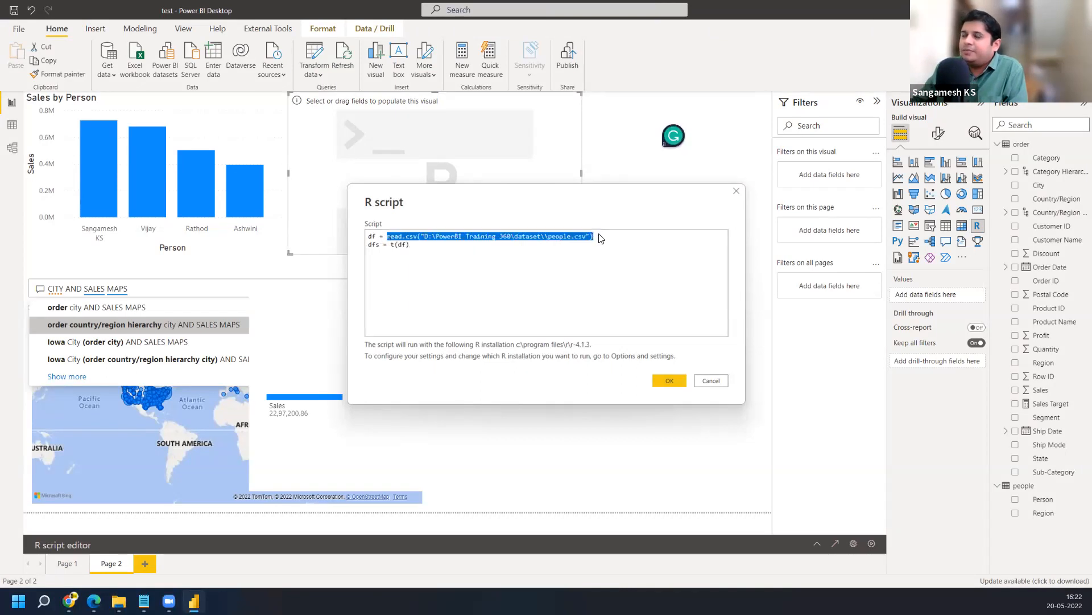
double_click(370, 236)
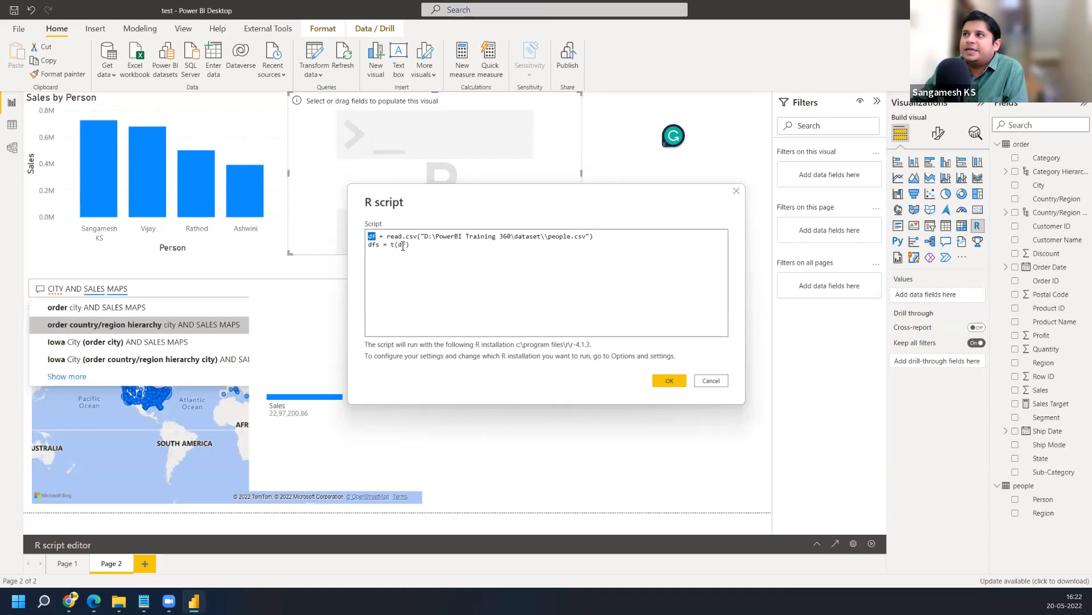
click(391, 246)
double_click(393, 245)
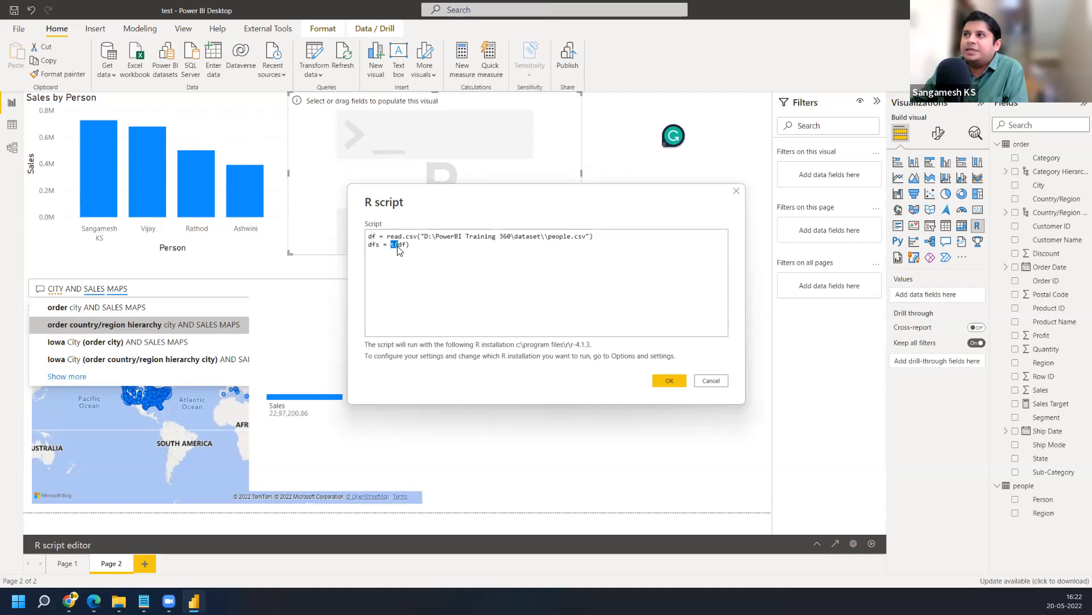
click(412, 247)
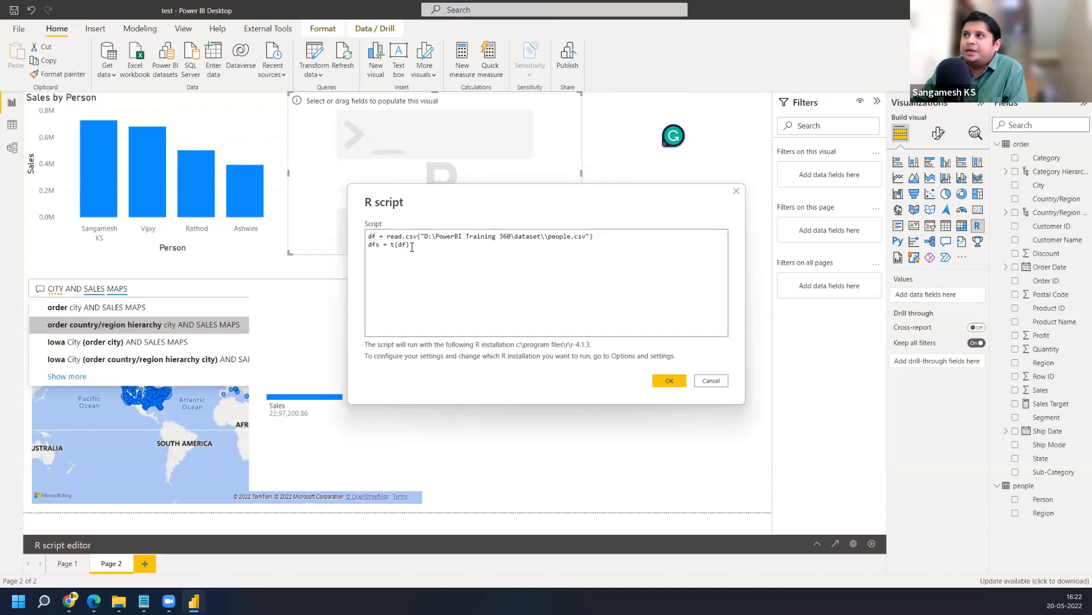
double_click(367, 248)
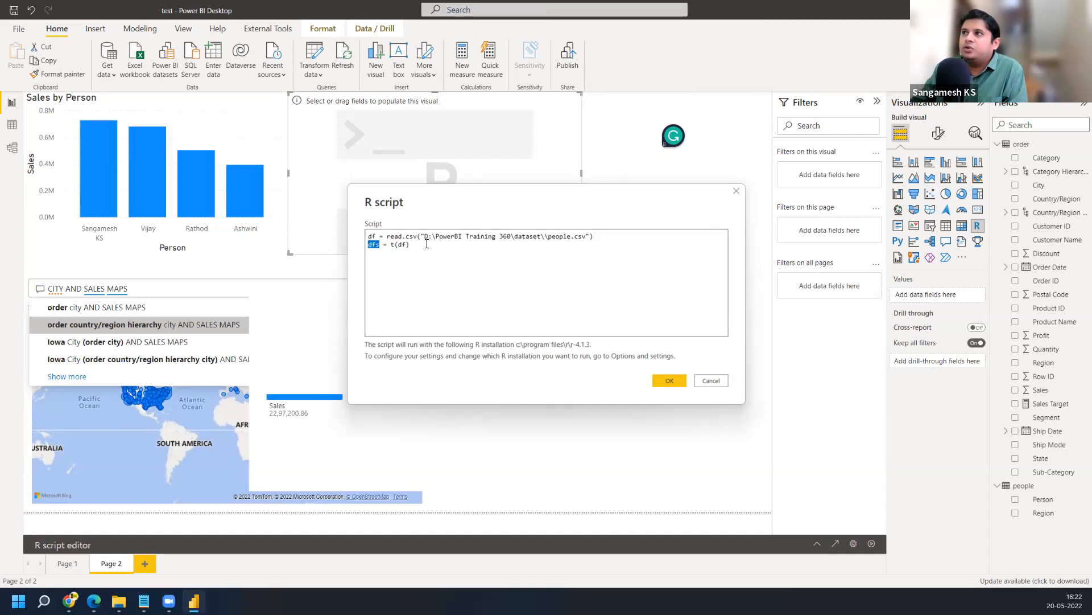
key(ctrl+a)
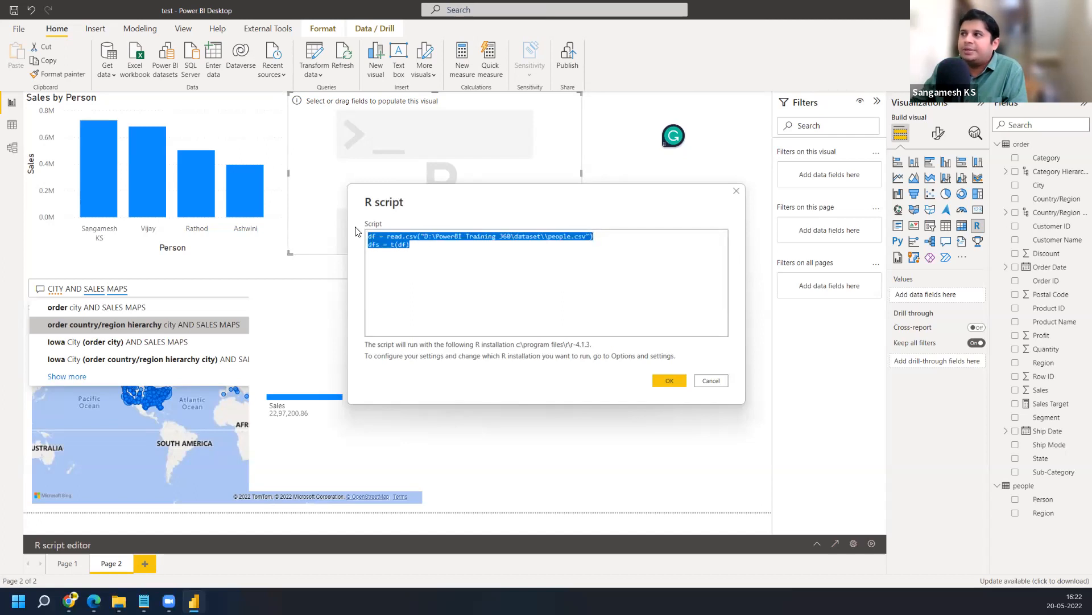
- Run the R script, reopen it for editing, and double the remaining single backslashes in the file path: D:\\PowerBI Training 360\\dataset\\people.csv
click(662, 381)
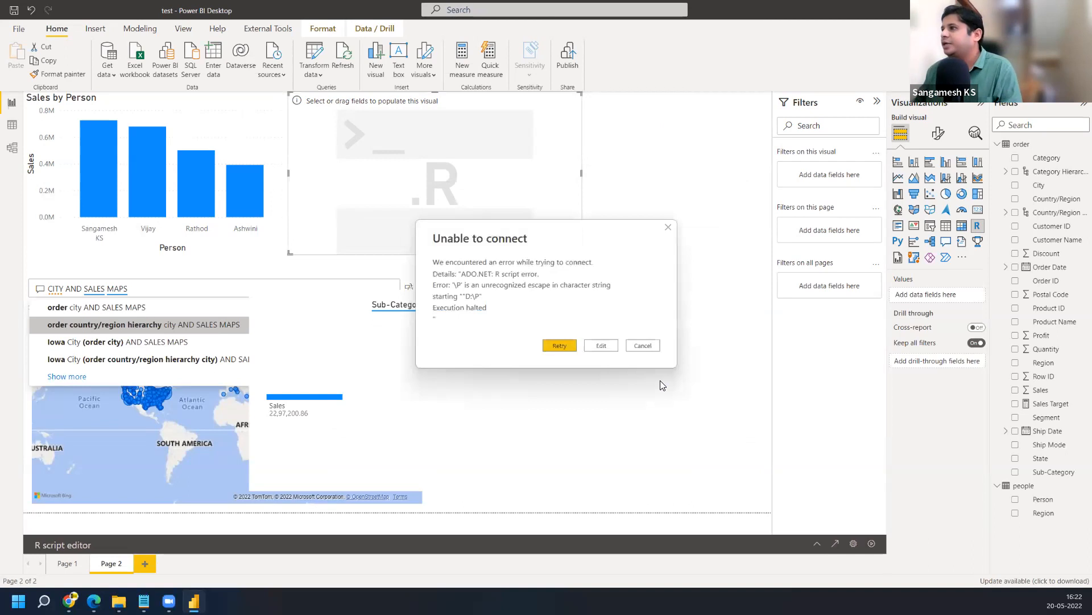
click(601, 347)
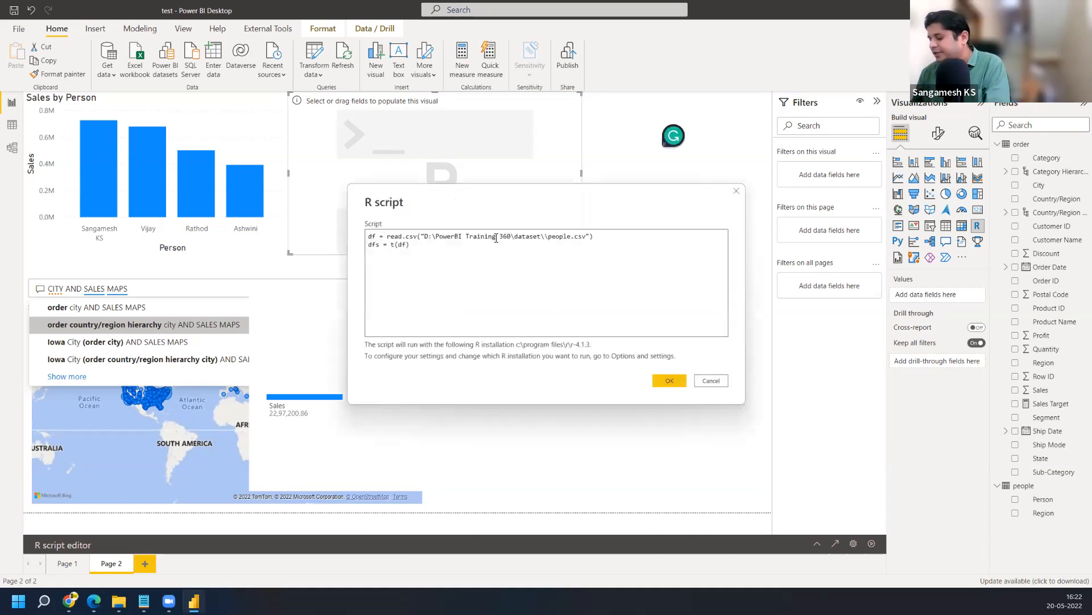
click(436, 236)
text(\)
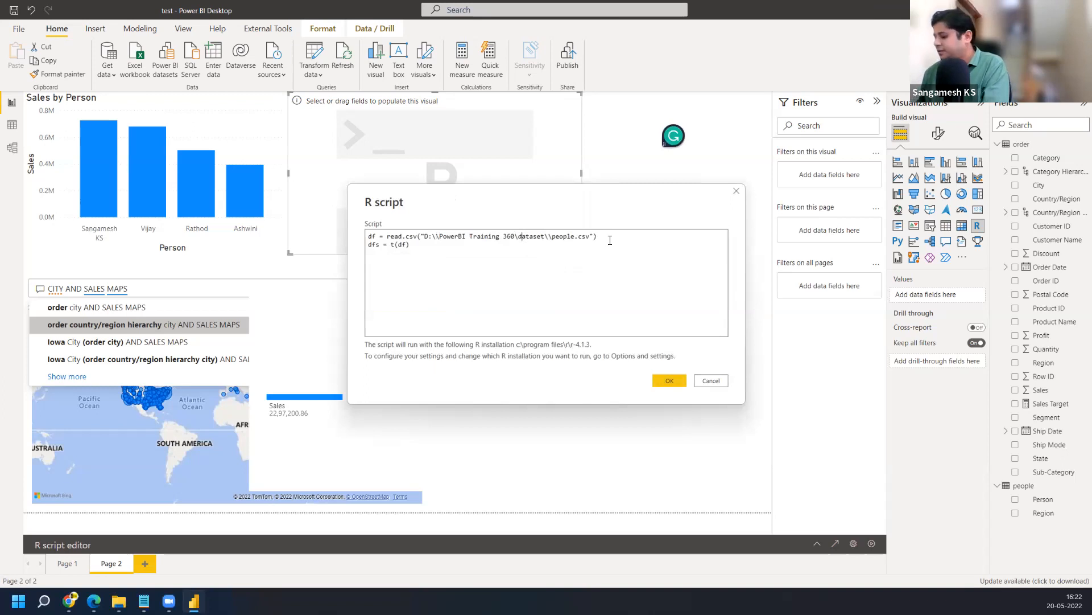
text(\)
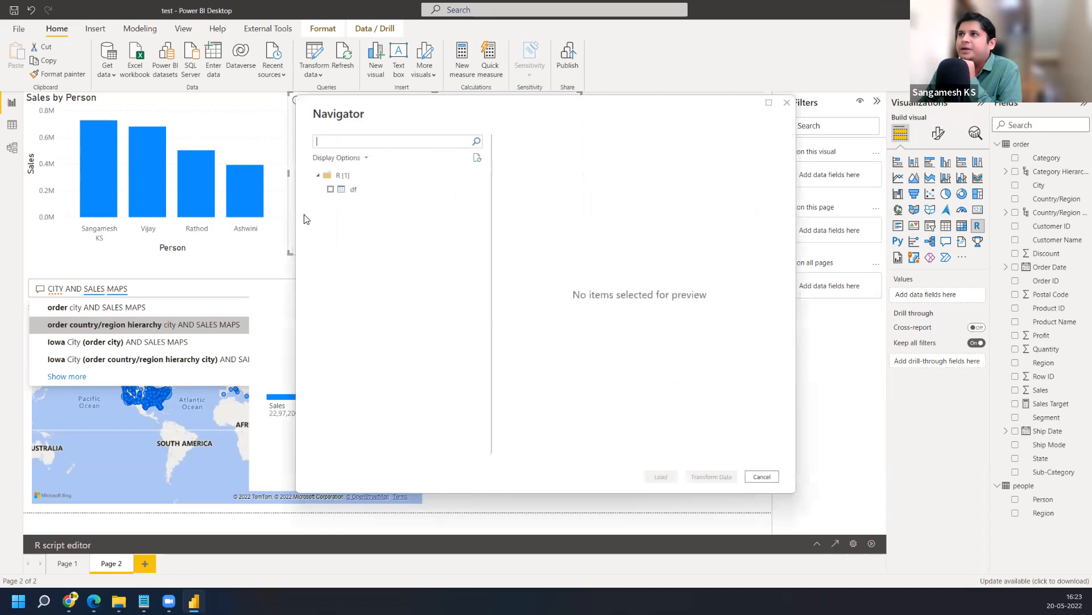
- Select the df table in the Navigator, refresh its preview, and load it into the report
click(330, 189)
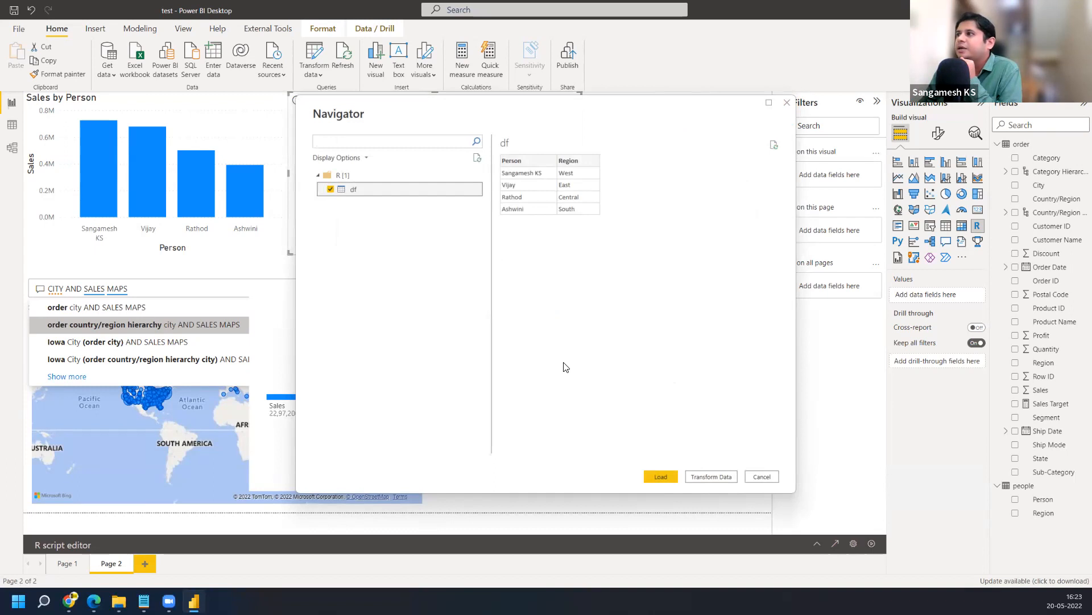
click(476, 162)
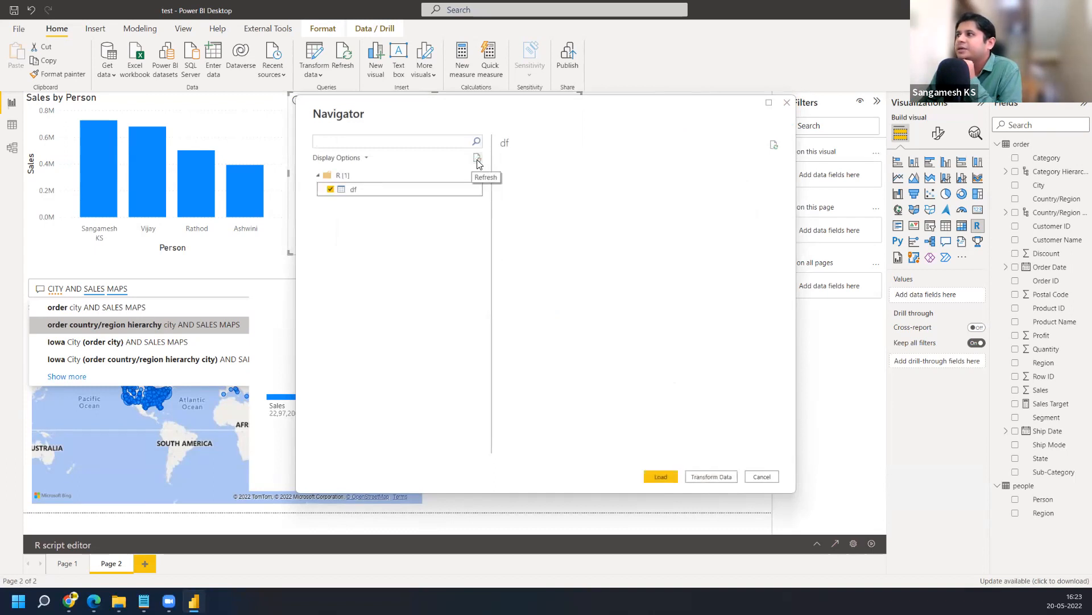
click(476, 161)
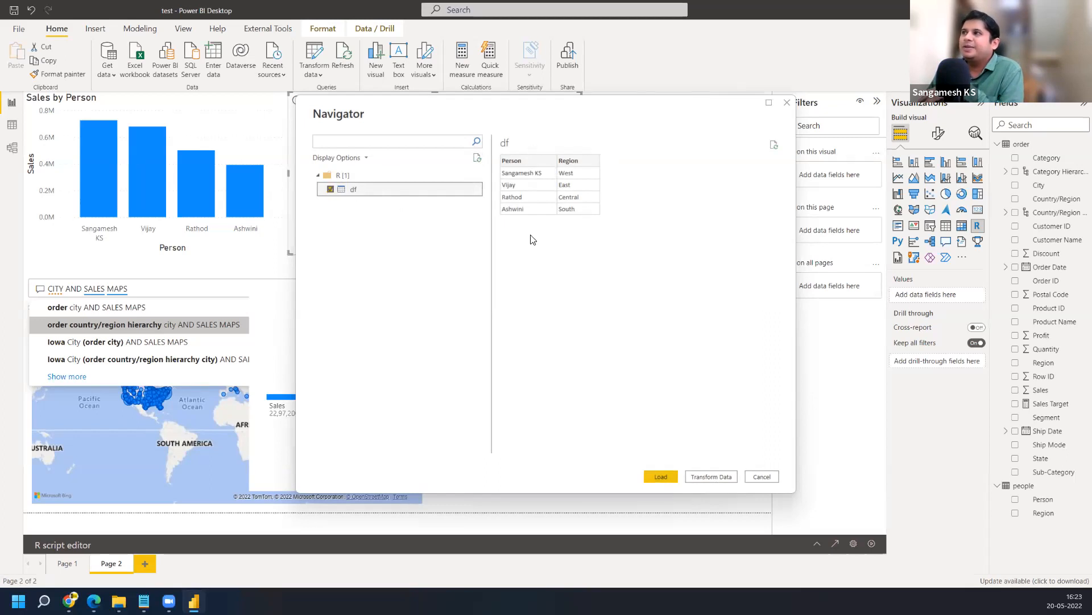
click(661, 476)
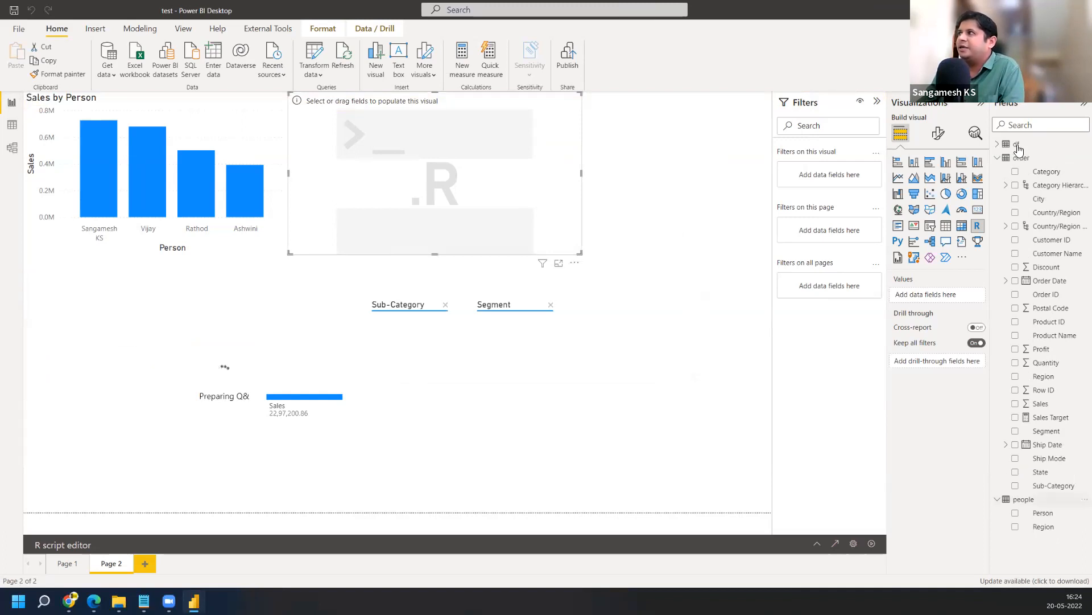
- Check the df table's fields and move its card below the order table in the model diagram
click(999, 147)
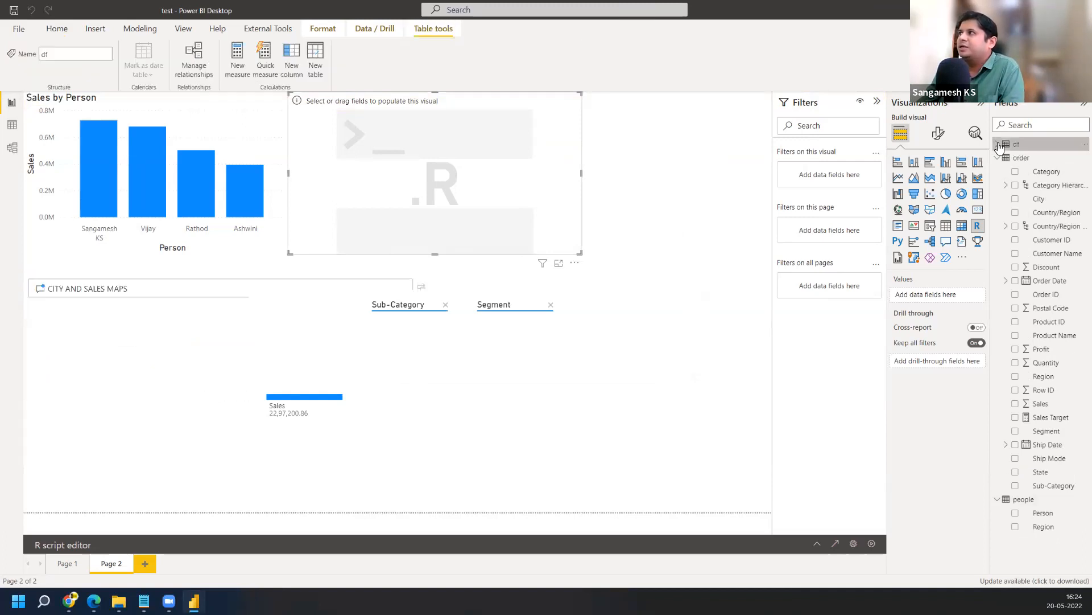
click(998, 145)
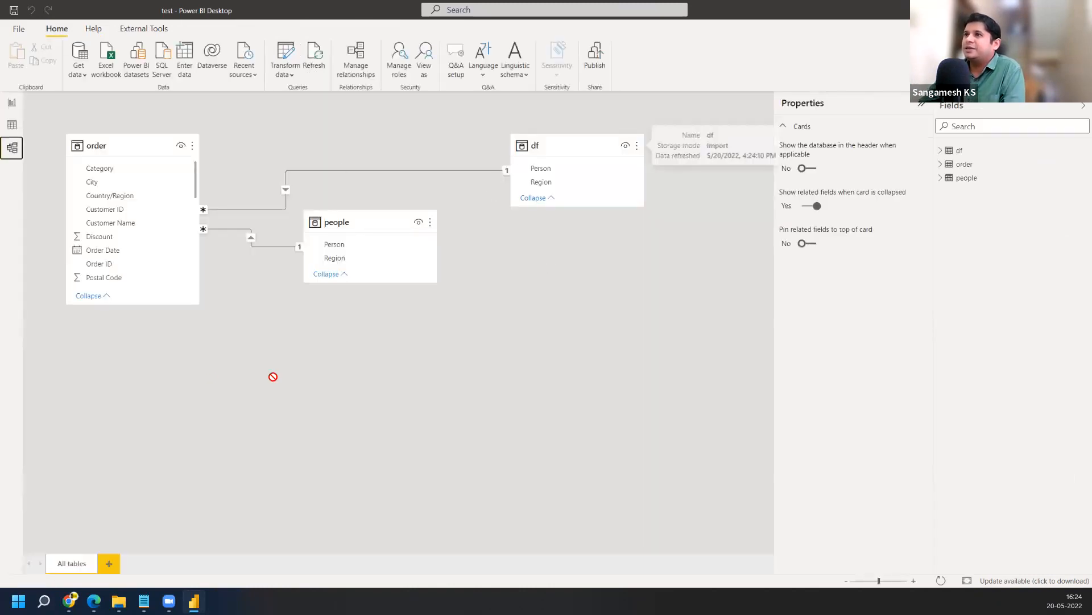
drag(535, 146, 210, 378)
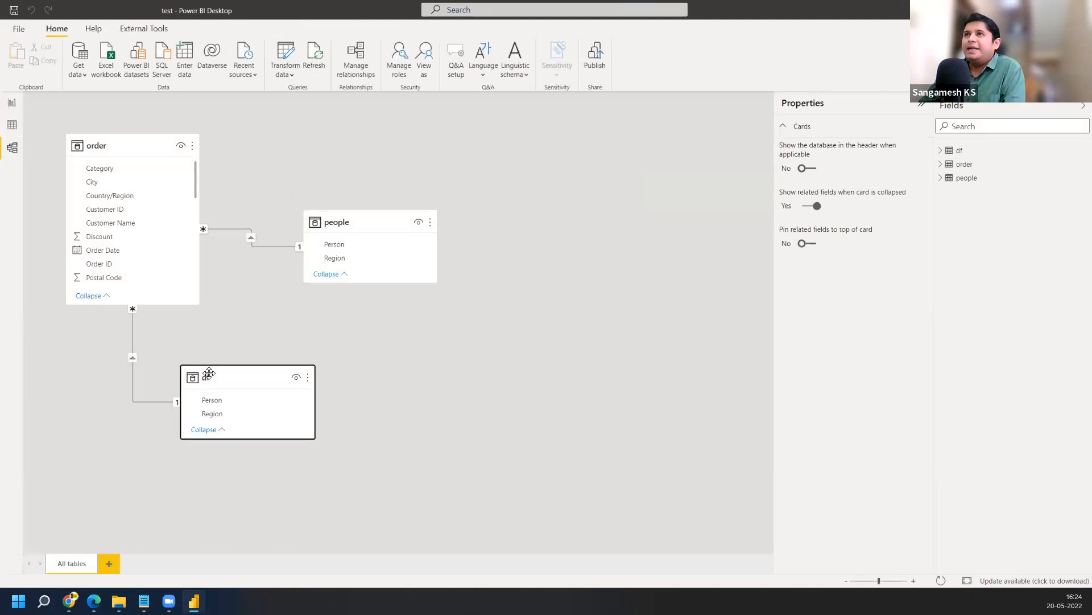
- Open the df query in Power Query Editor and add a Run R script step containing dataset = t(dataset)
click(289, 47)
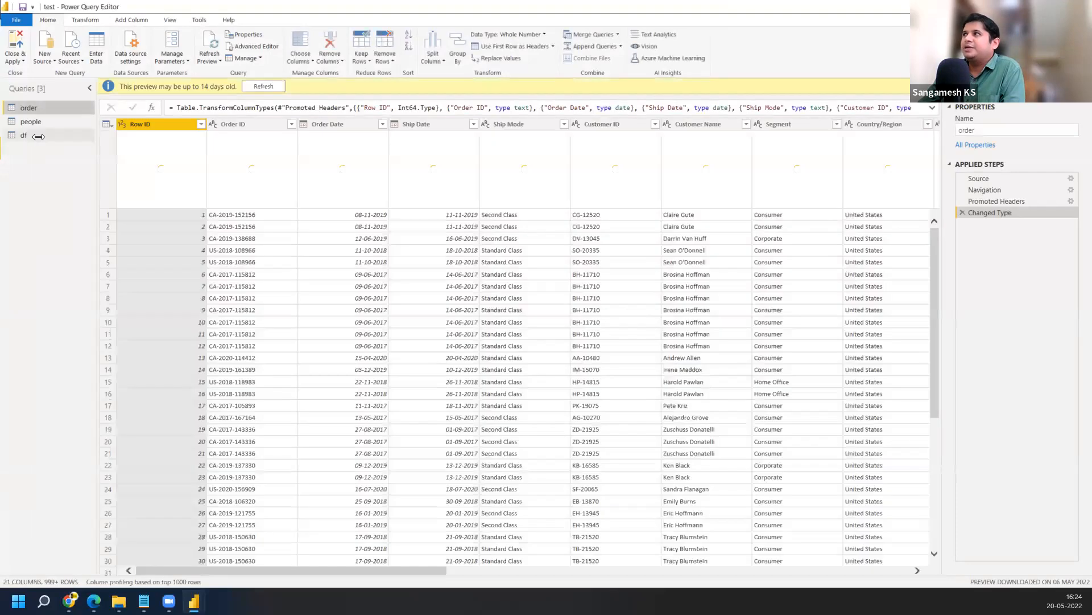
click(34, 136)
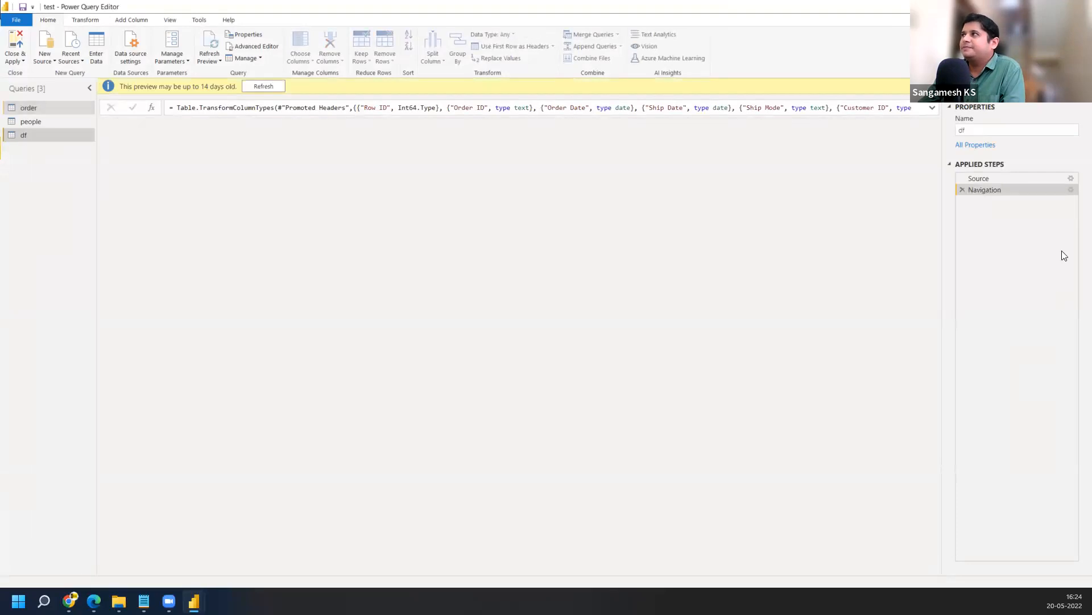
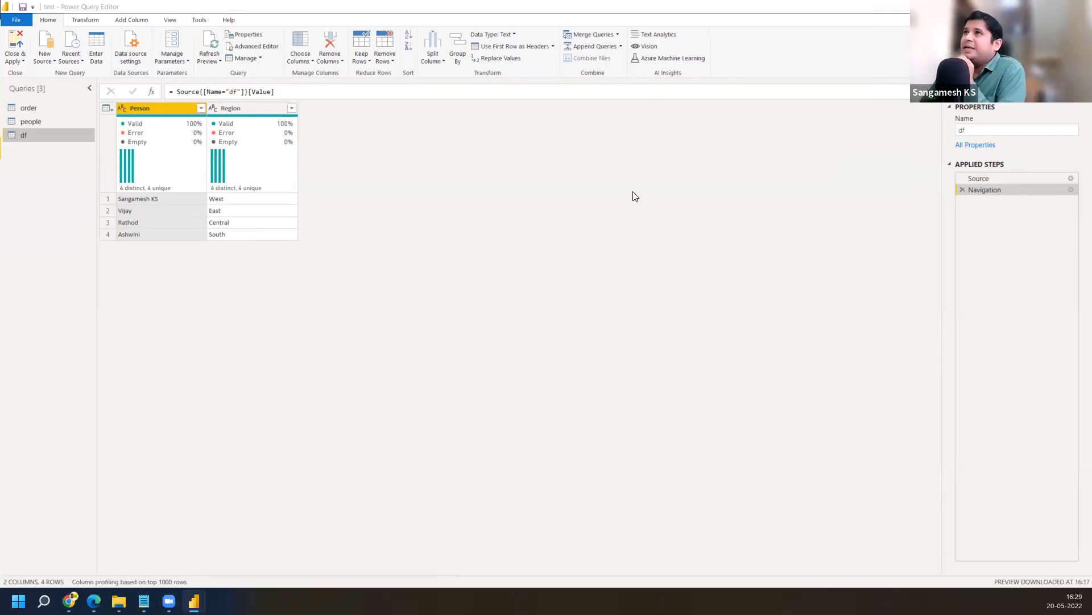
click(91, 20)
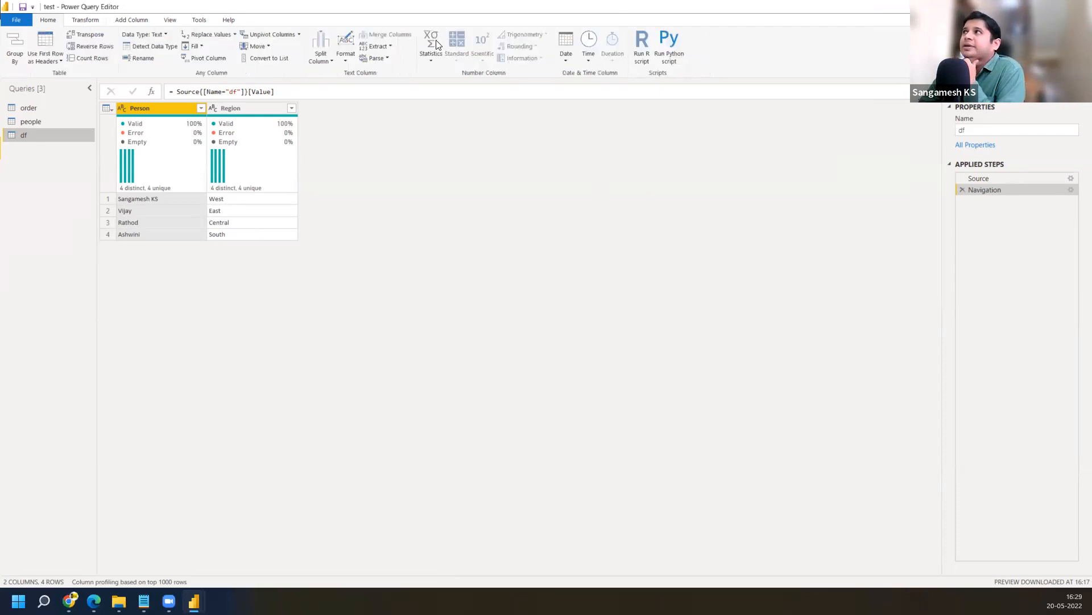
click(641, 54)
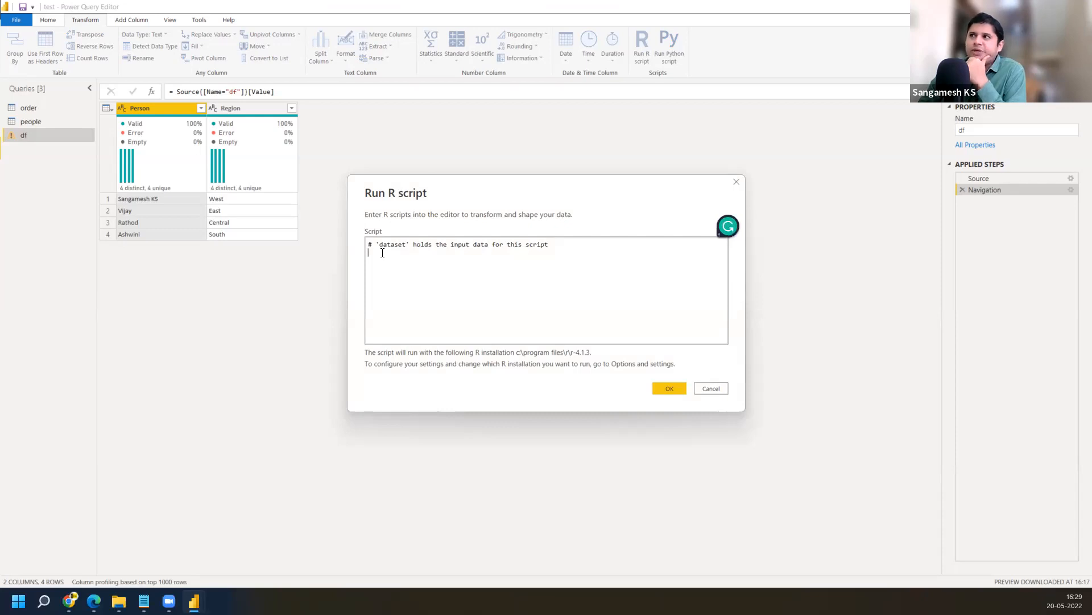
text(data)
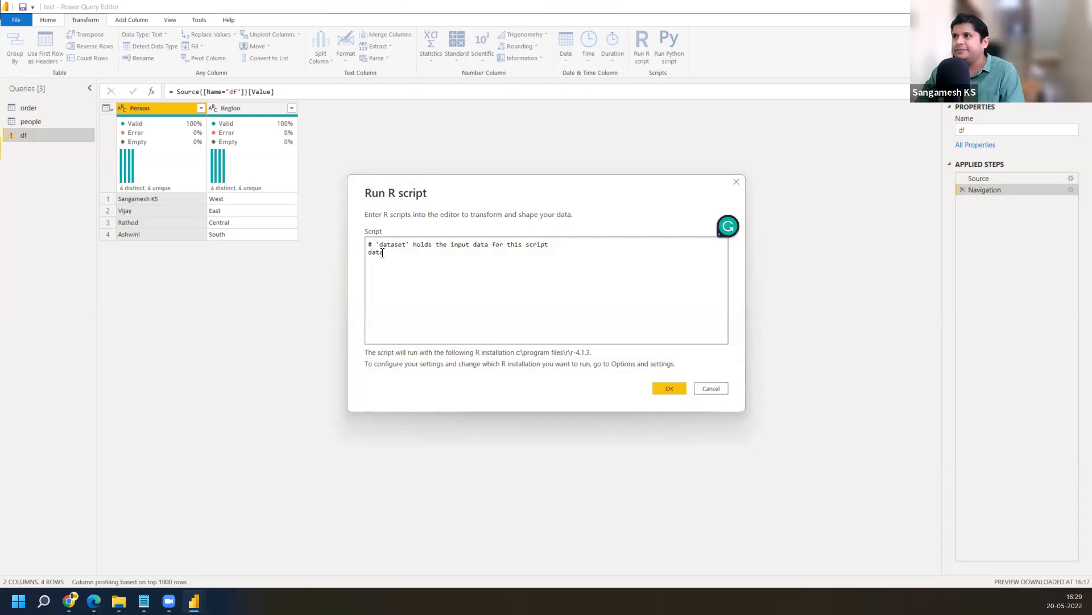
text(set =)
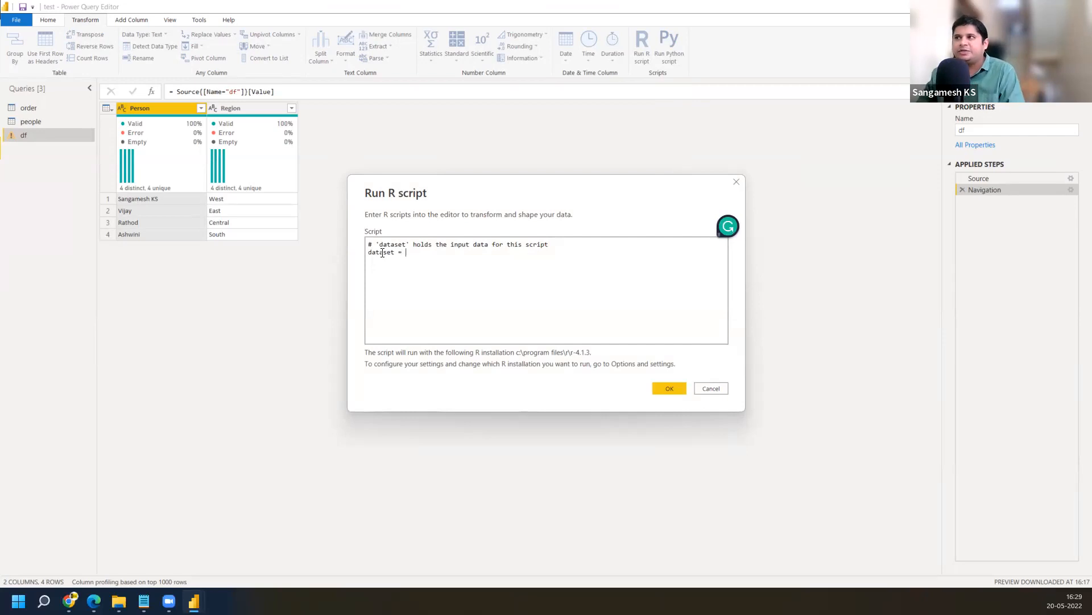
text(t()
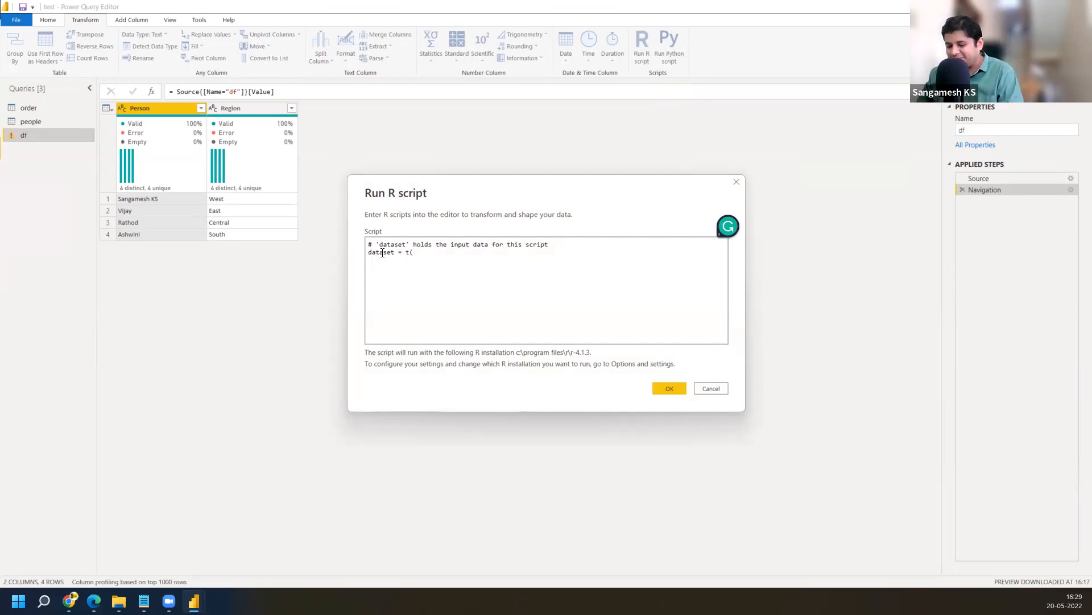
text(datase)
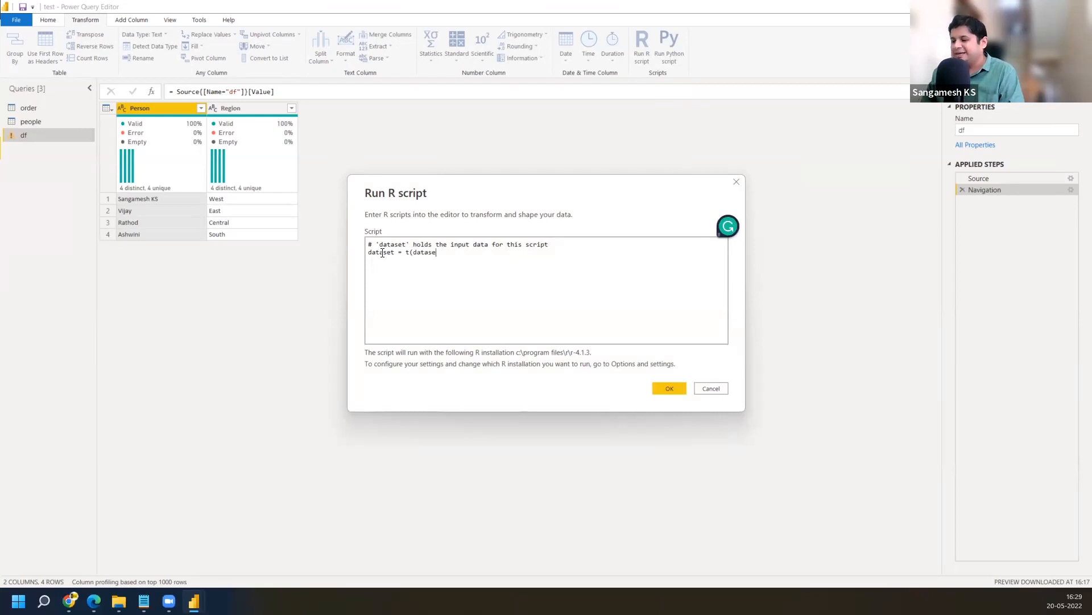
text(t))
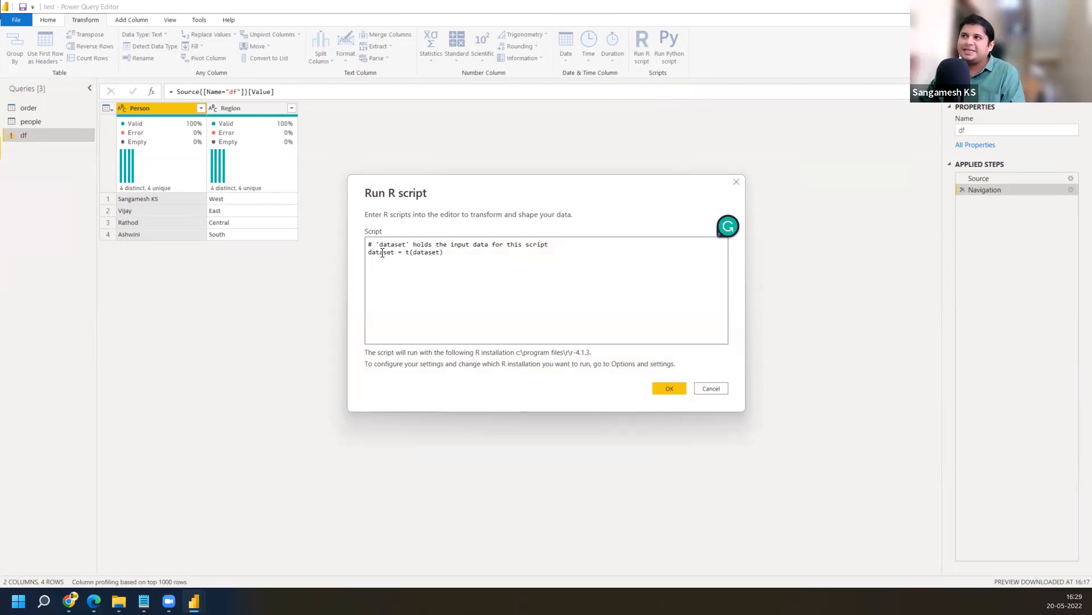
click(676, 388)
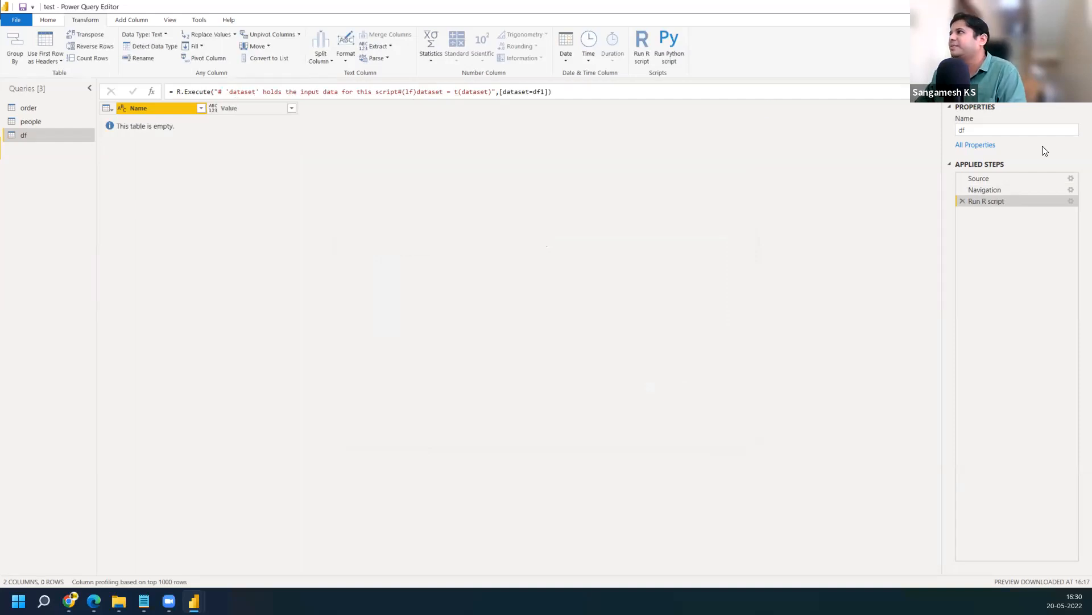
- Edit the Run R script step of df, removing the assignment so the code line reads t(dataset), and apply it
double_click(993, 200)
drag(406, 252, 368, 259)
key(Delete)
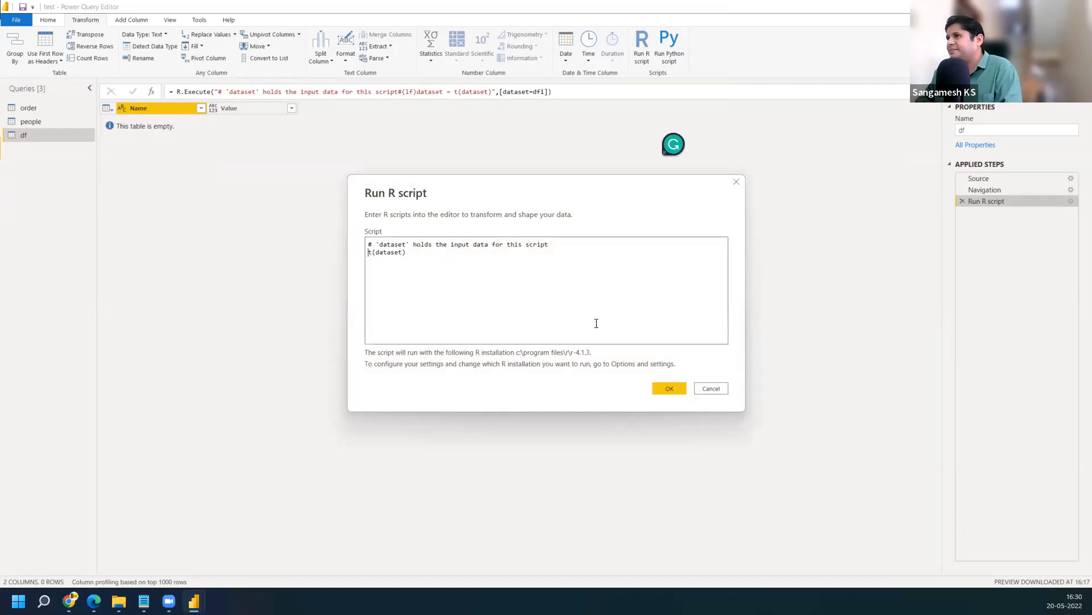
click(668, 393)
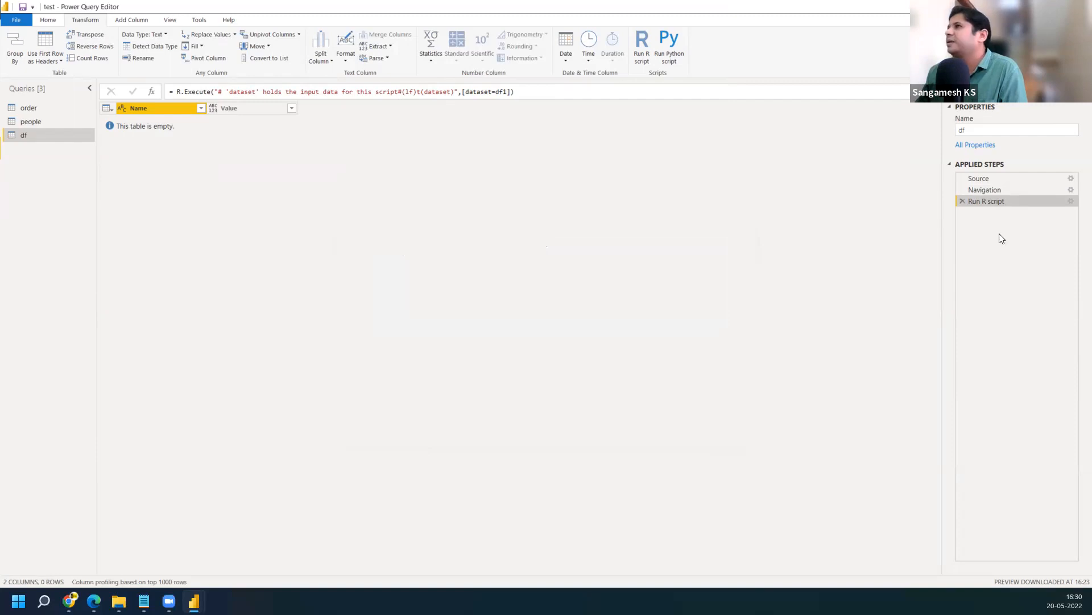
- Change the df query's R script line to df1 = t(dataset) and run it again
double_click(988, 202)
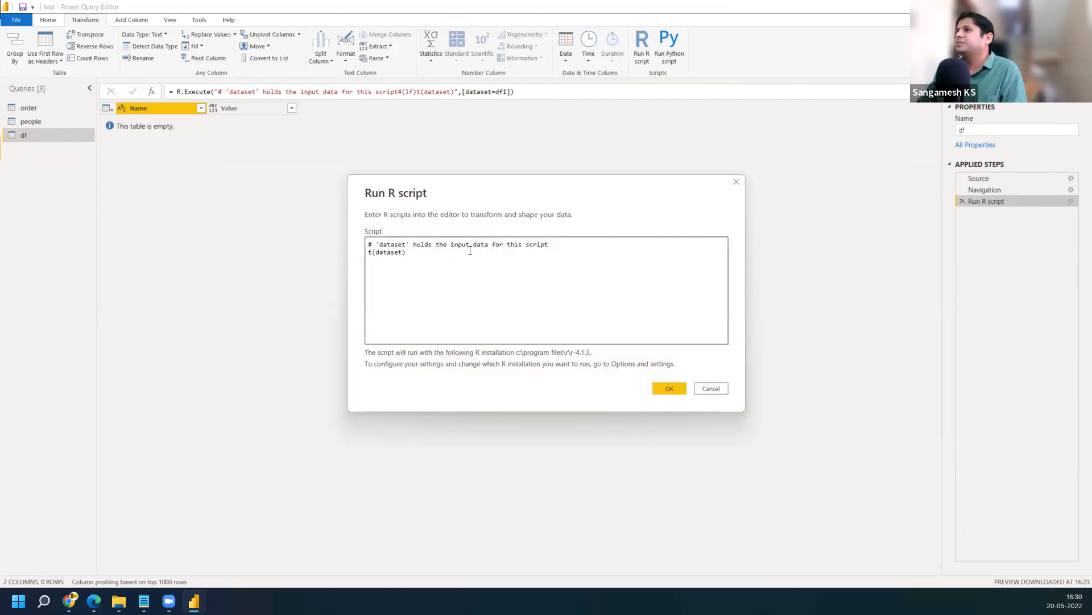
text(df21)
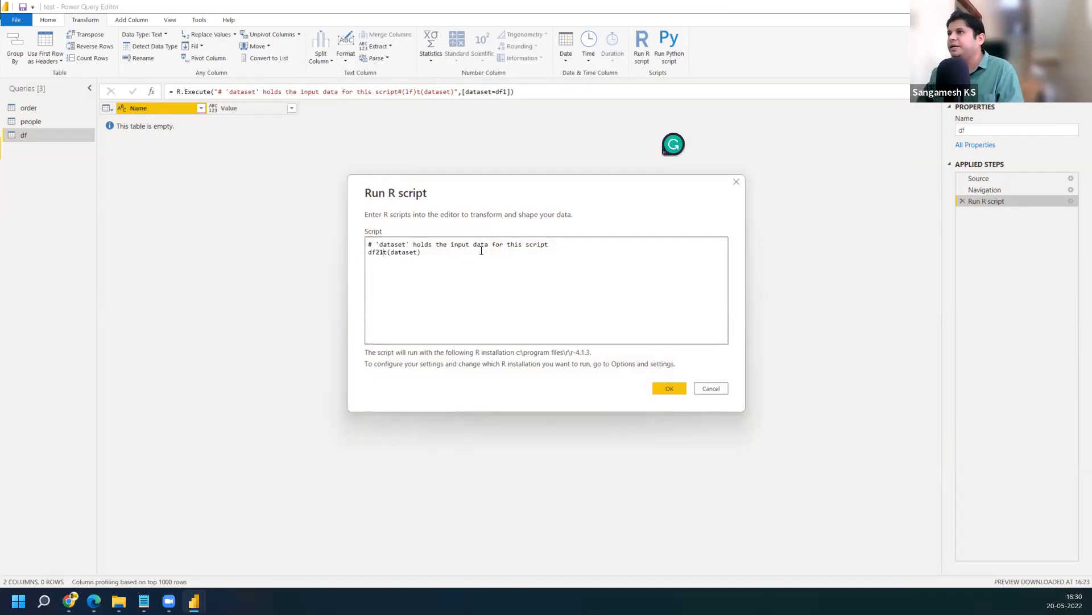
key(BackSpace)
key(BackSpace)
text(1 =)
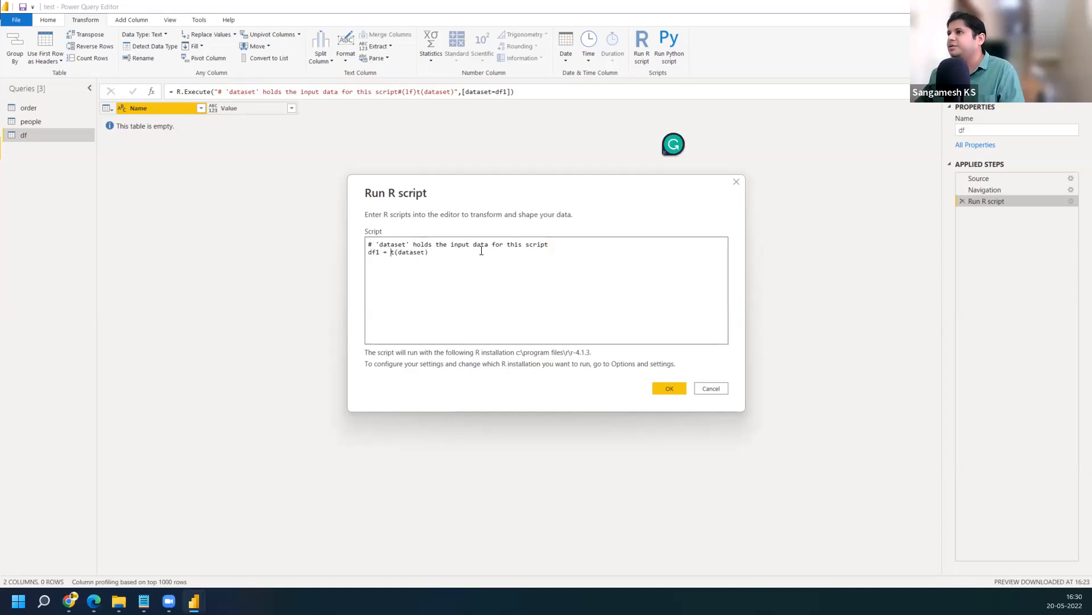
click(664, 388)
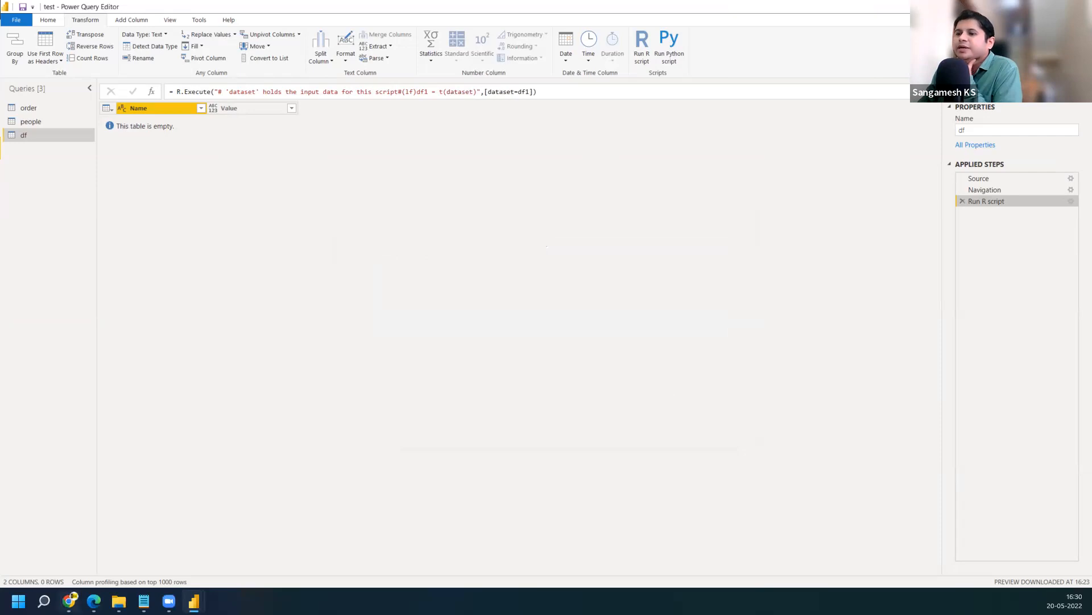
- Switch to Chrome with the t function documentation, and search Windows for RStudio to launch it
click(69, 601)
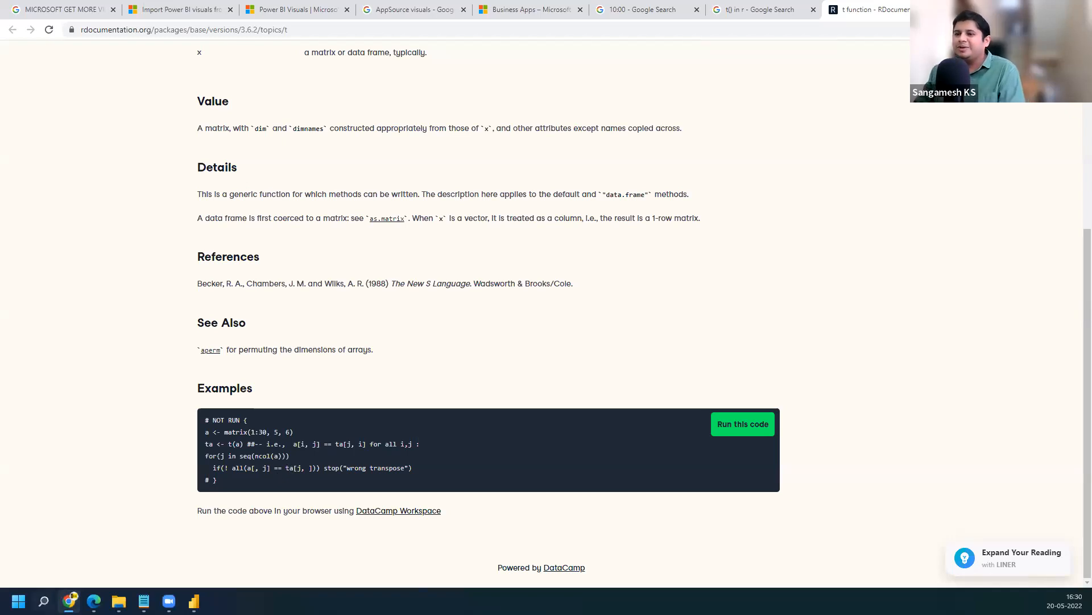
click(43, 601)
text(p)
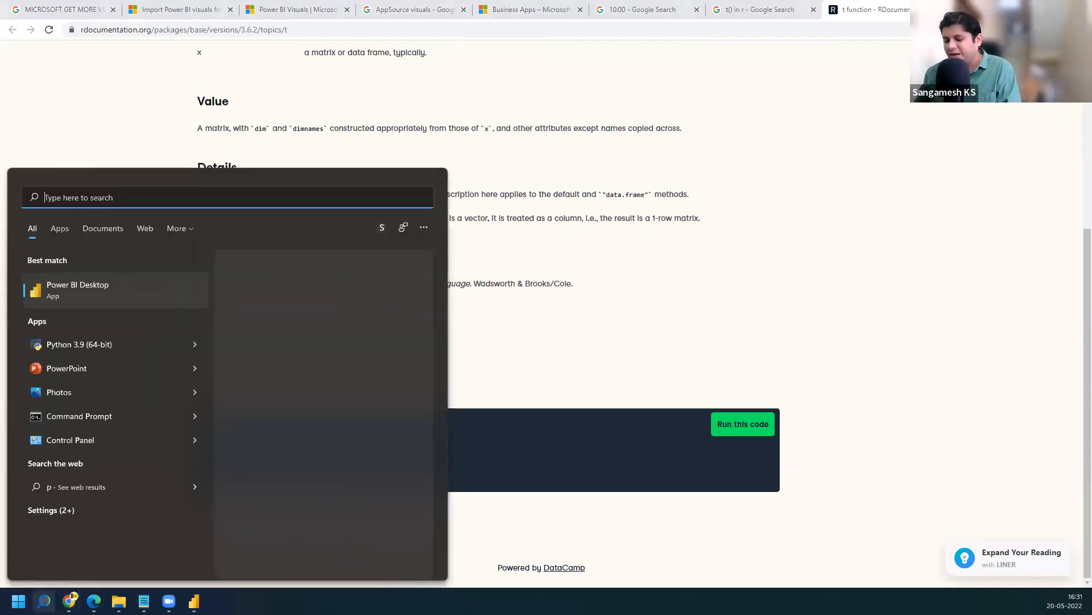
text(RStudio)
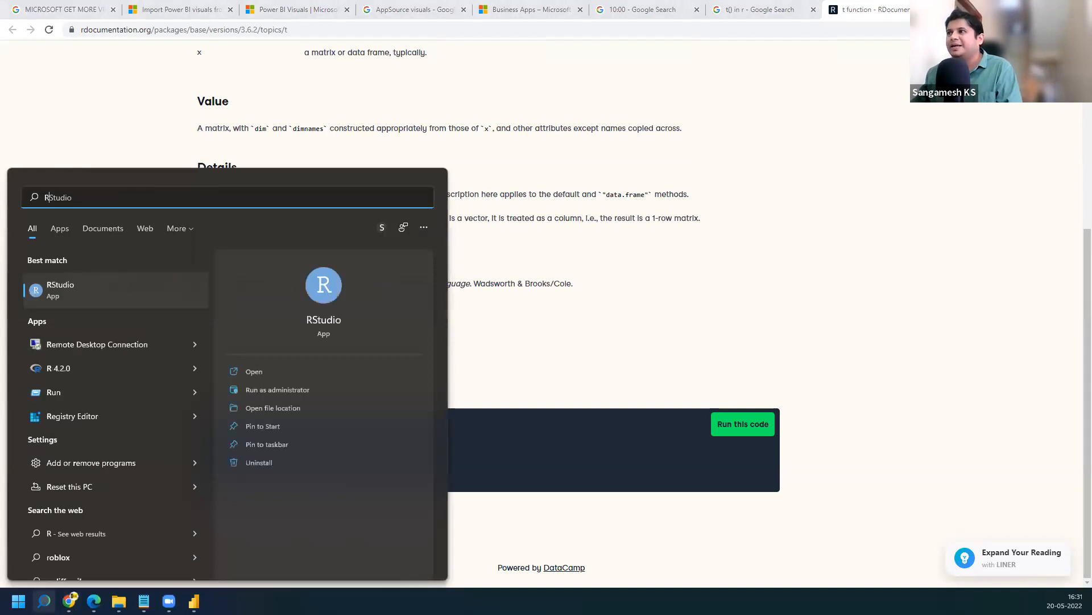
key(Return)
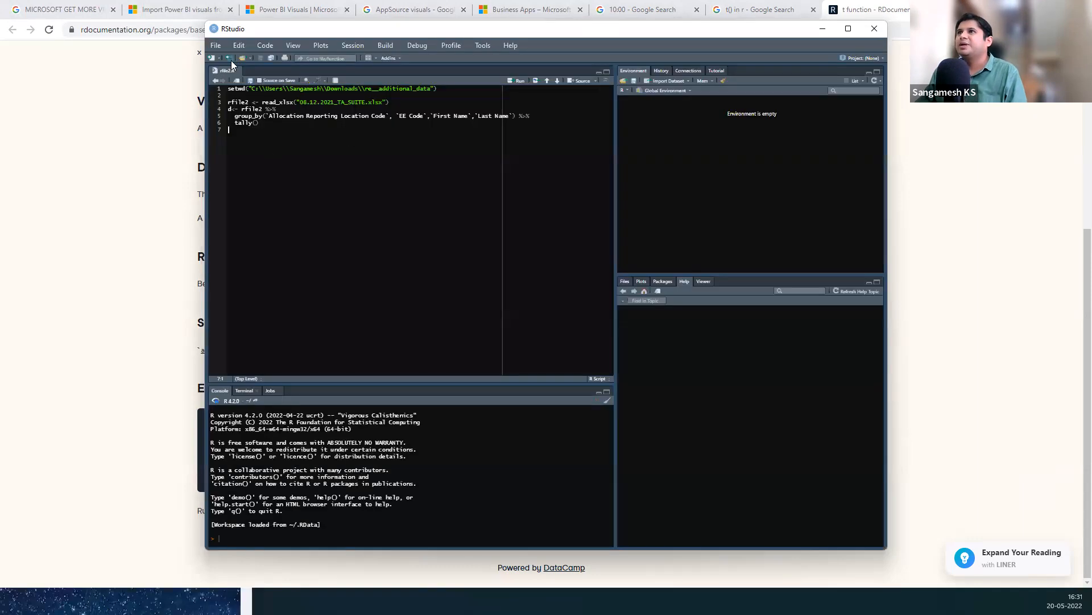
- Create a new R script in RStudio and write df = read.csv("D:\PowerBI Training 360\dataset\people.csv")
click(219, 59)
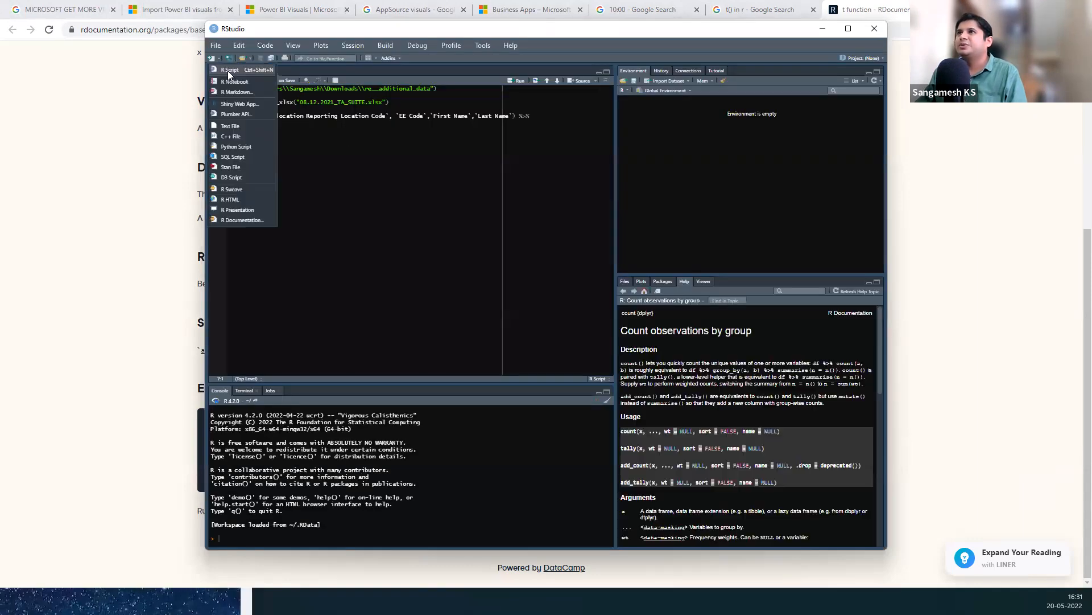
click(230, 70)
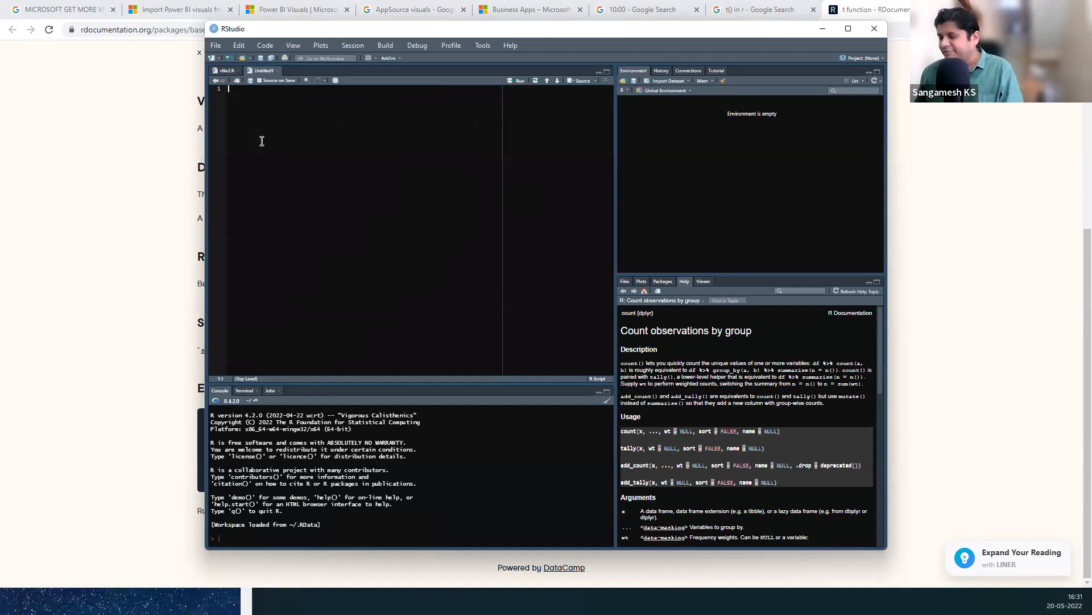
text(df = )
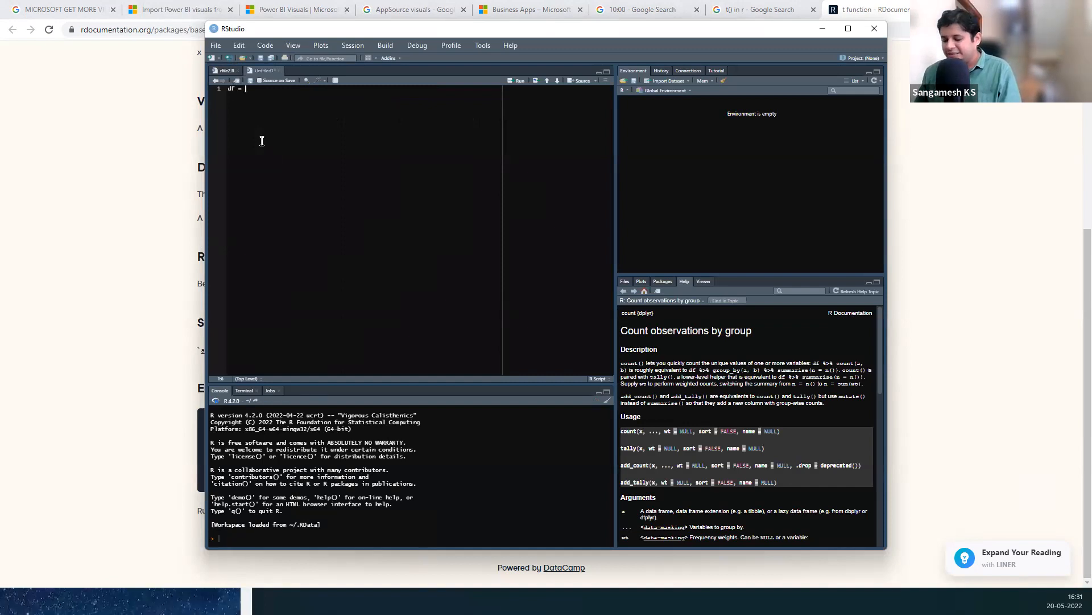
text(read.csv()
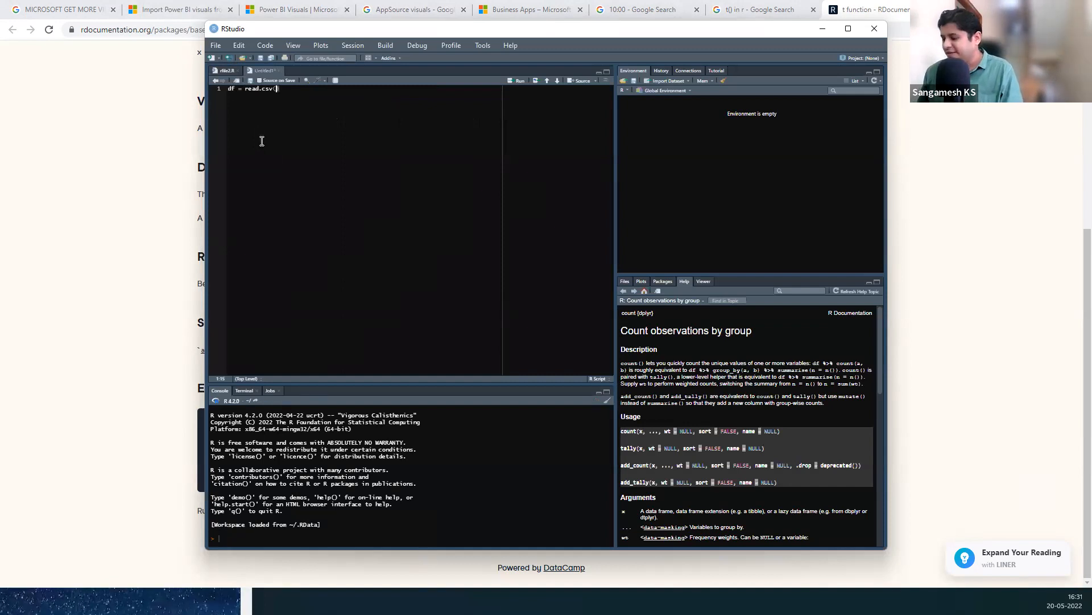
text(")
text(D:\PowerBI Training 360\dataset)
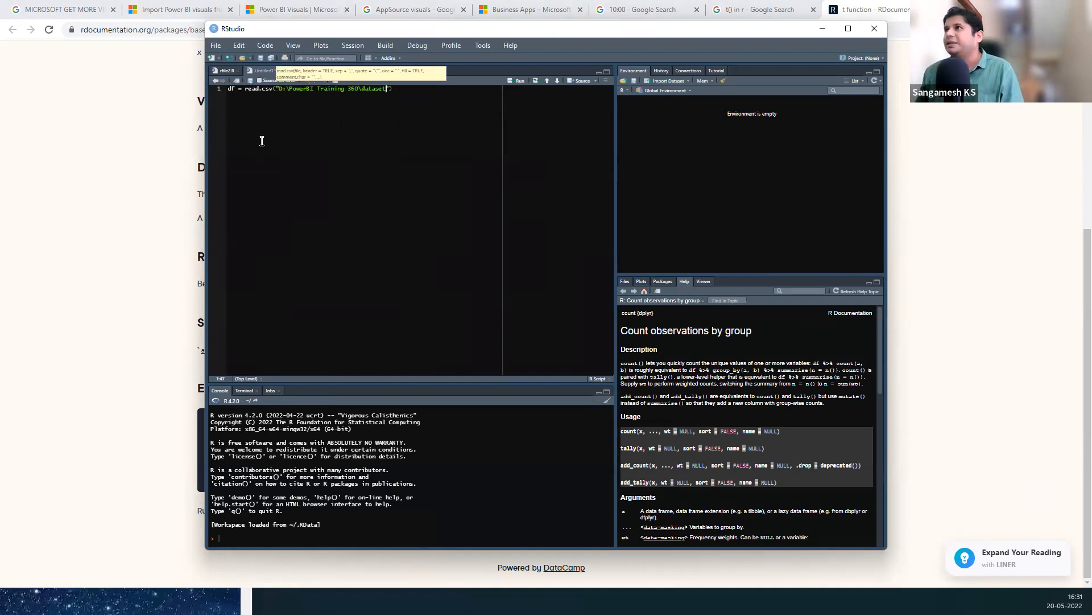
text(\)
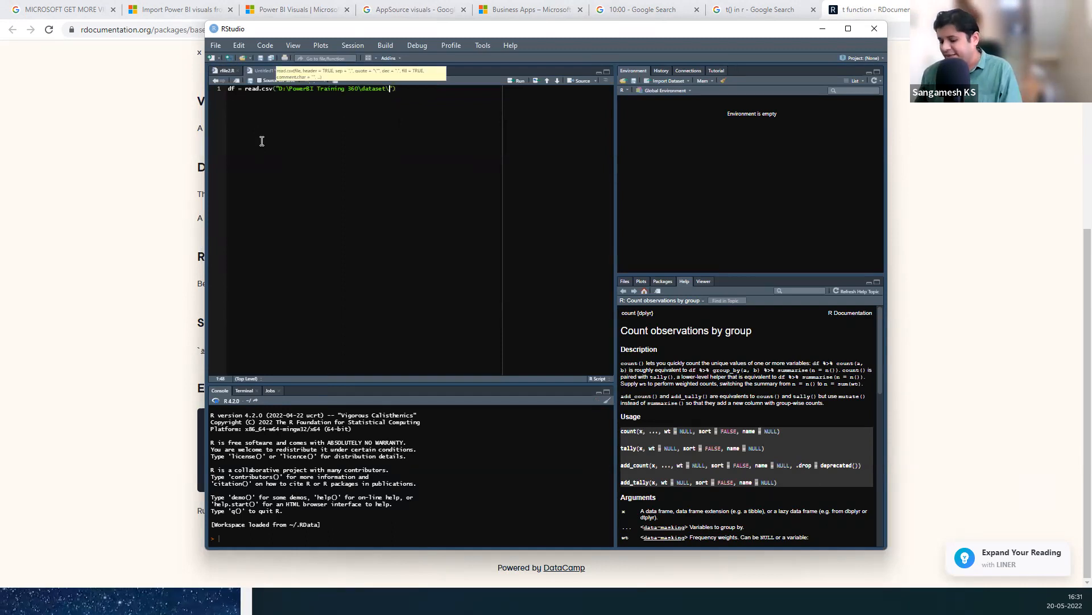
text(people.)
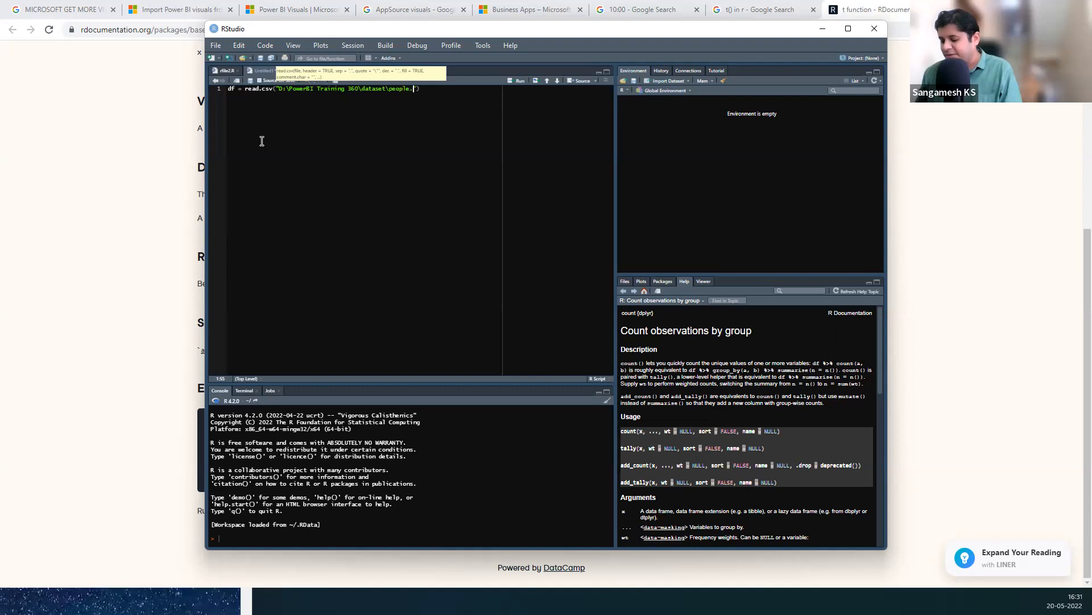
text(csa=)
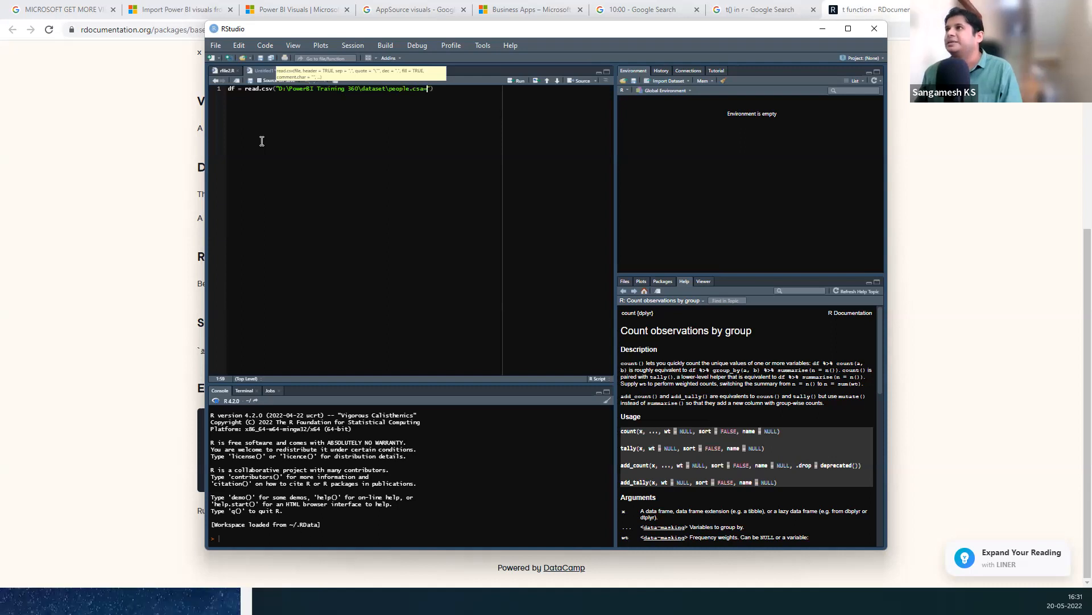
key(BackSpace)
key(BackSpace)
text(v("D:)
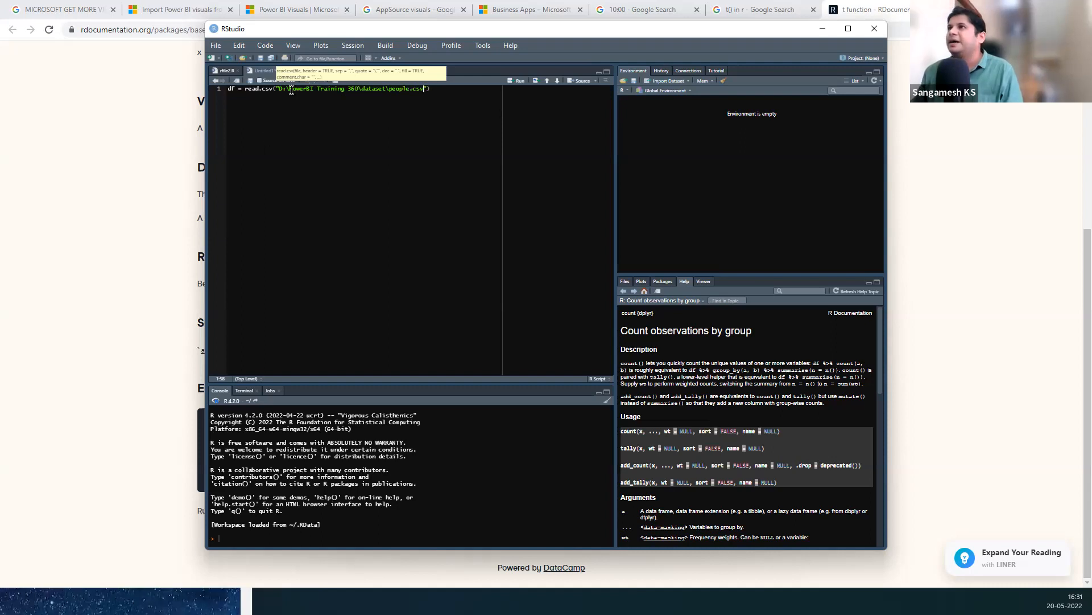
- Double every backslash in the read.csv file path and run the line to load people.csv into df
text(\)
click(364, 88)
text(\)
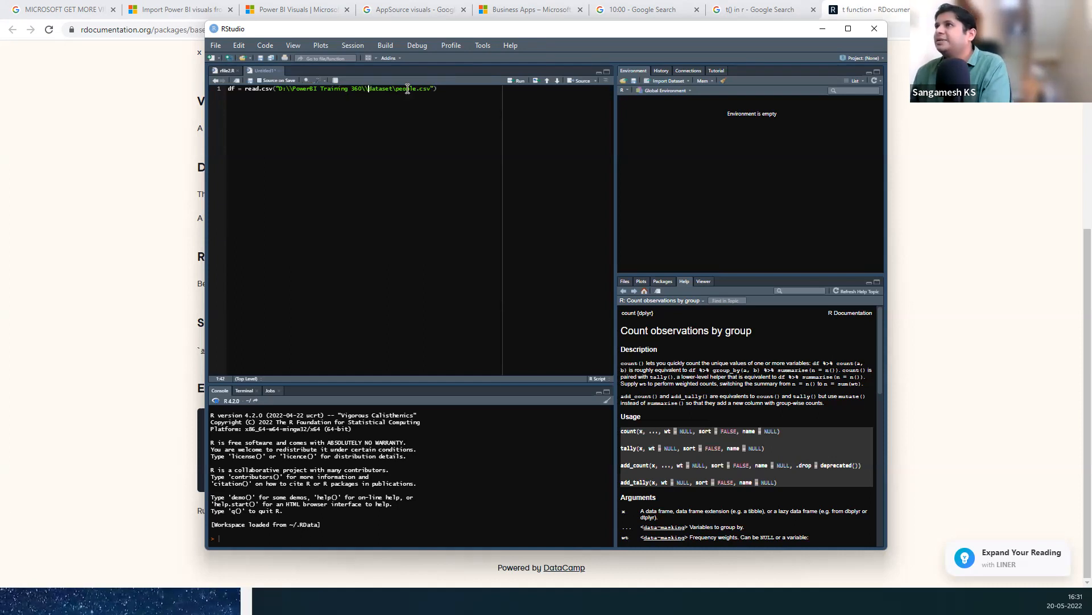
click(399, 89)
text(\)
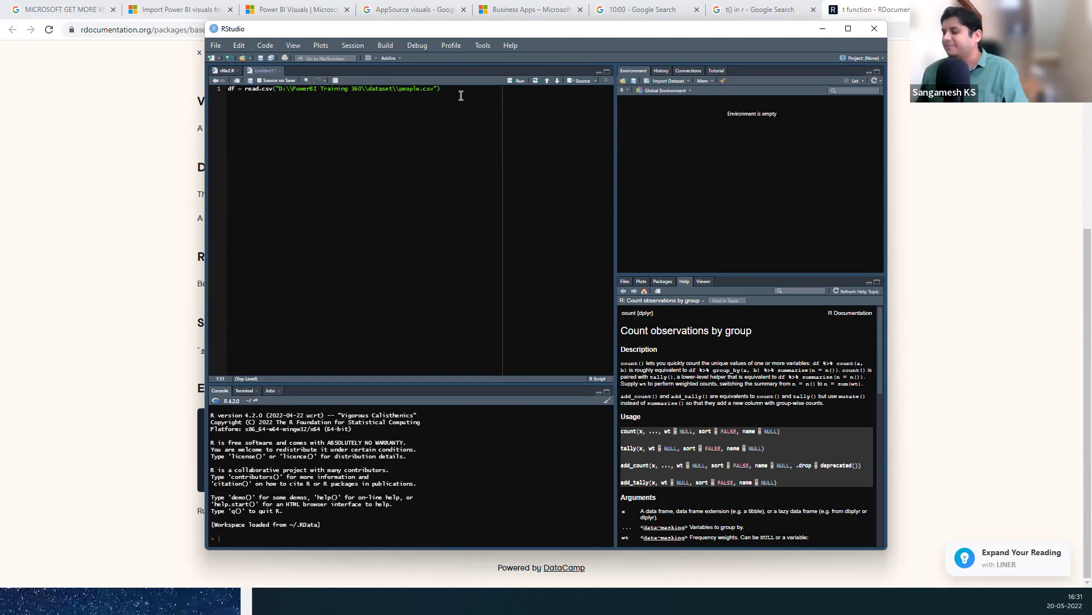
key(ctrl+Return)
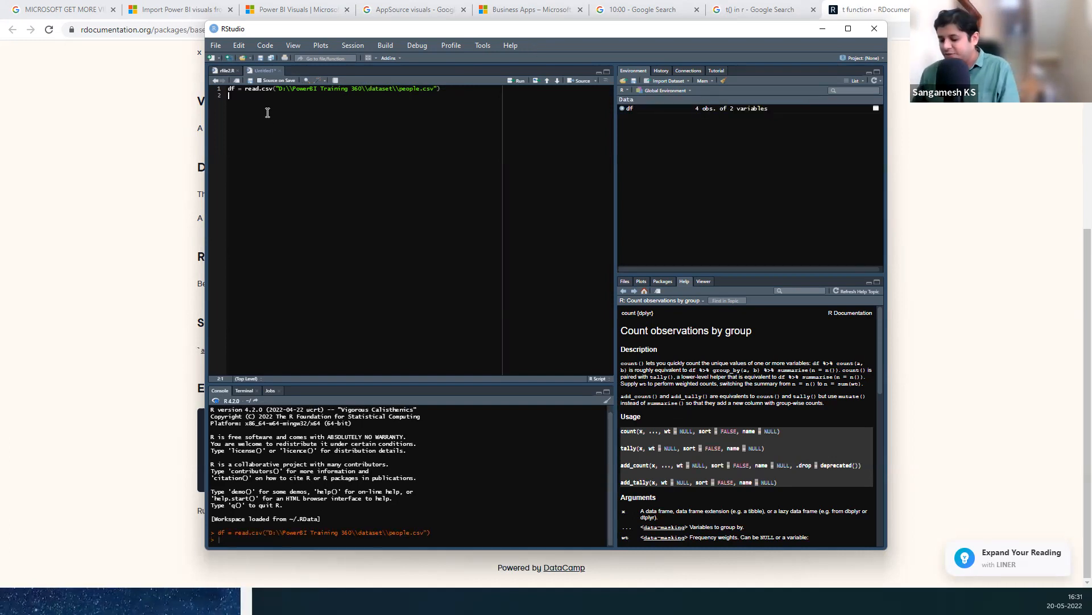
- Add t(df) on the second line of the script and run it to transpose the data frame
text(df()
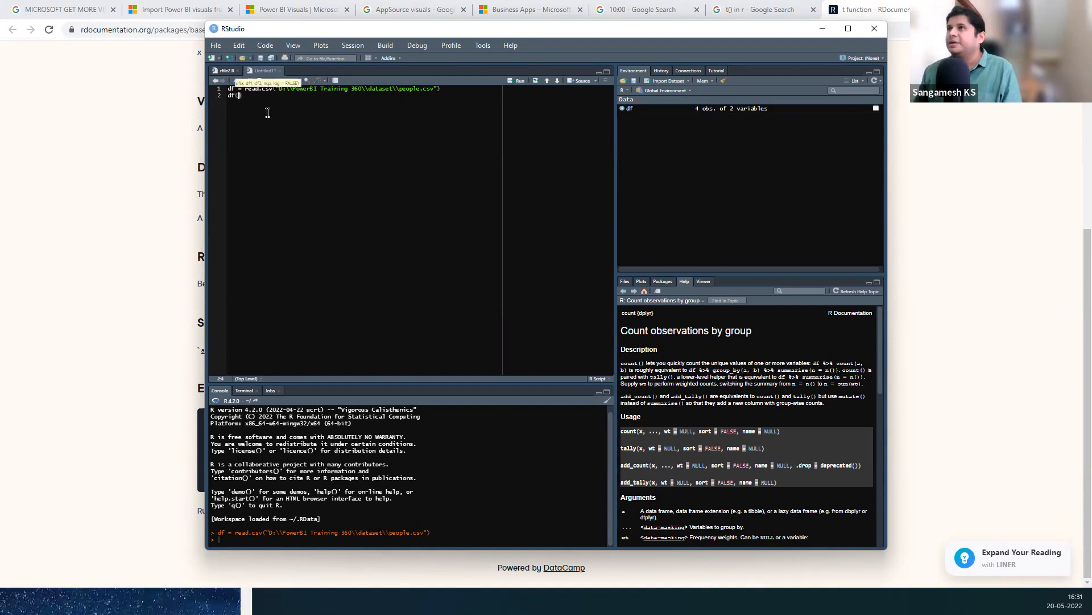
key(BackSpace)
key(BackSpace)
key(BackSpace)
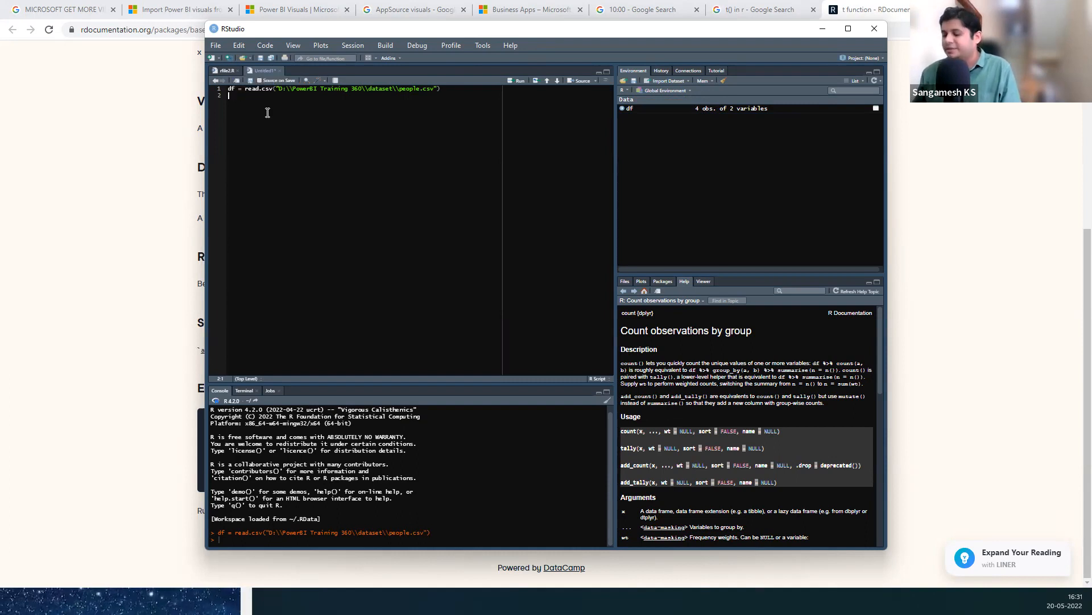
text(t(df)
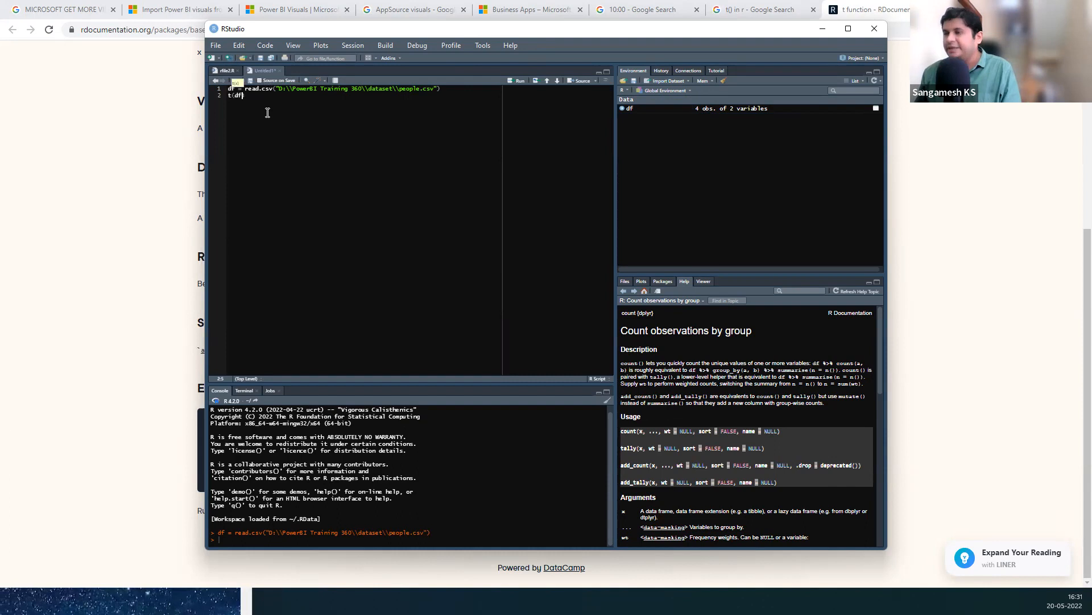
text())
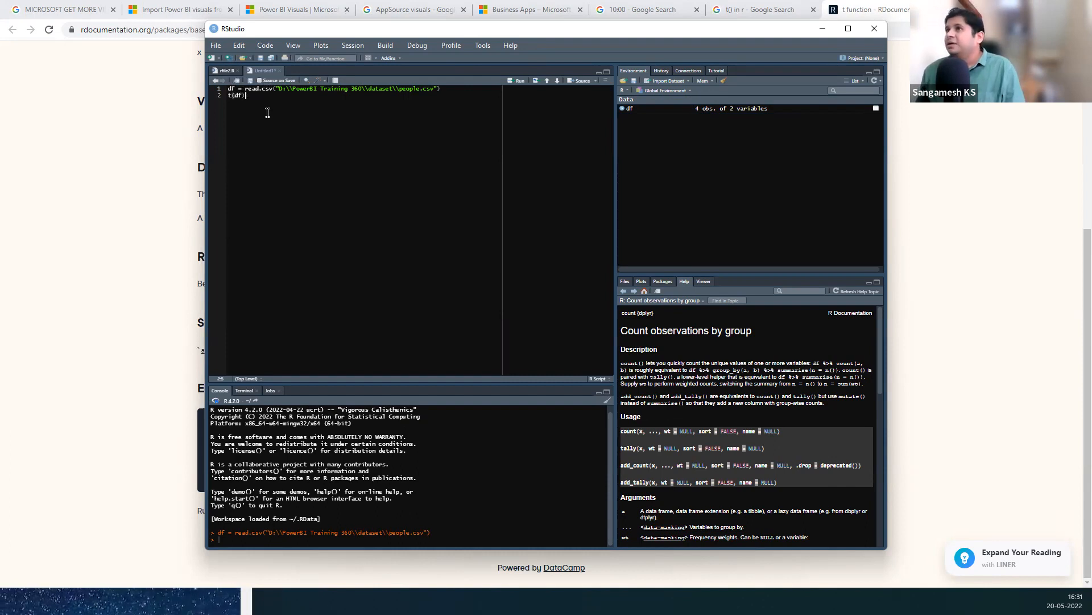
key(ctrl+Return)
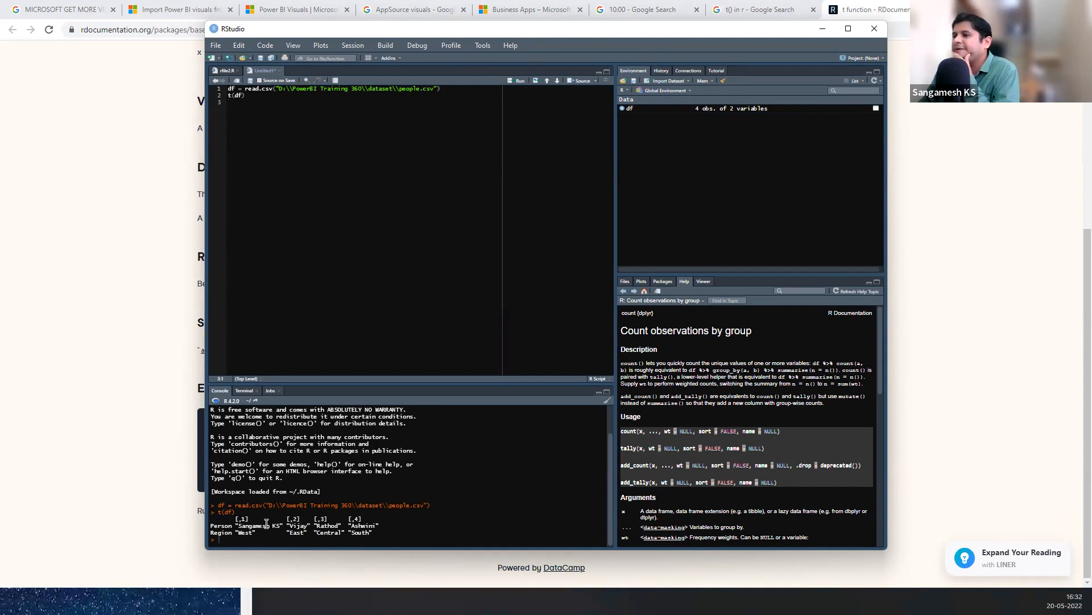
- Add df[1] on the third line of the script and run it to output the first column
click(253, 104)
text(df[1)
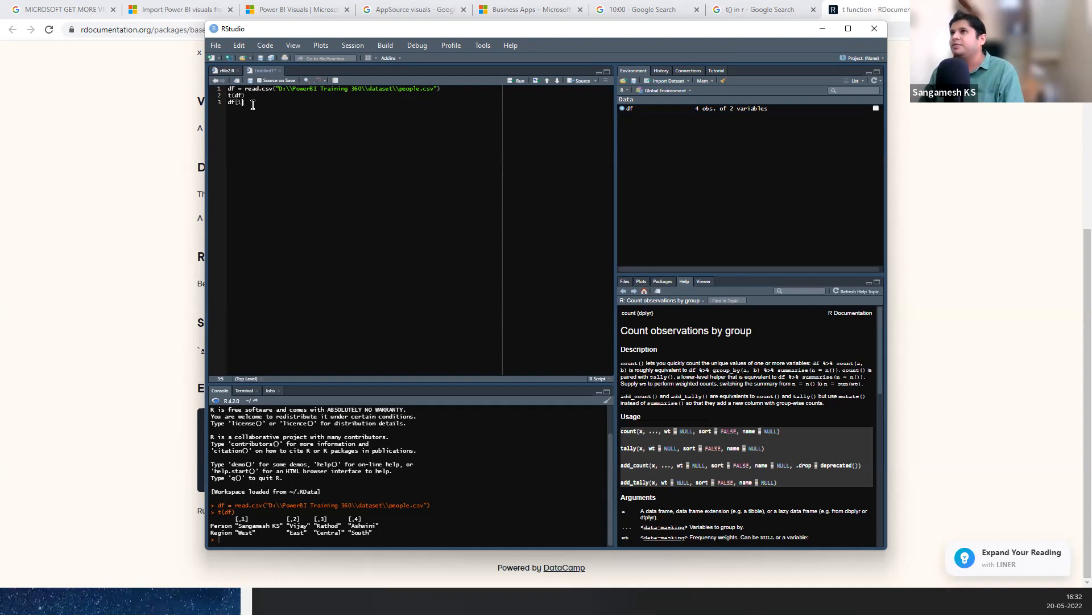
key(ctrl+Return)
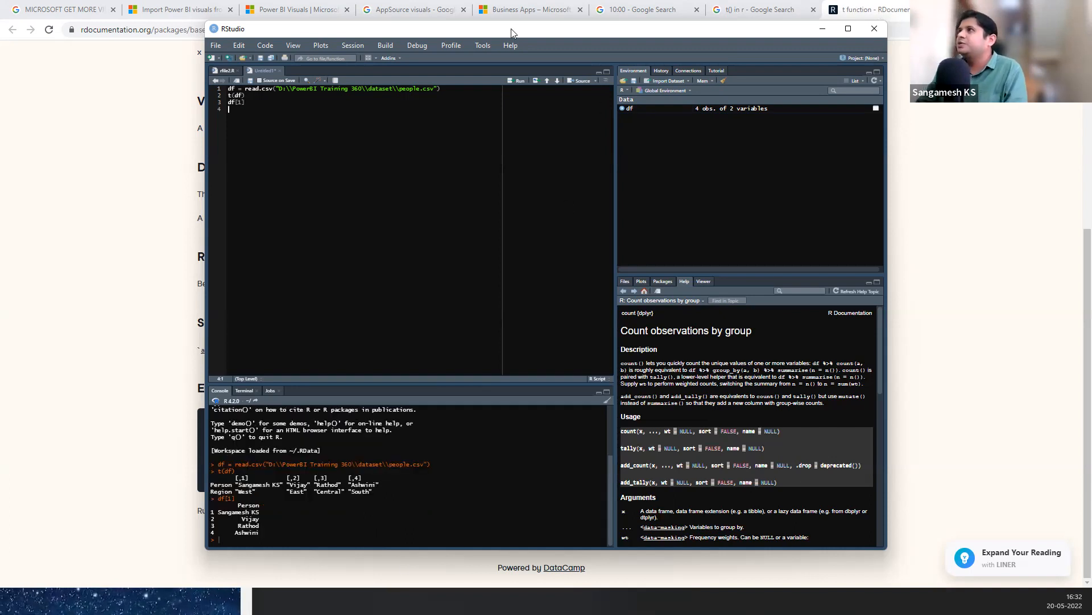
- Switch to Power Query Editor and replace t(dataset) with dataset[1] in the df query's R script
click(28, 139)
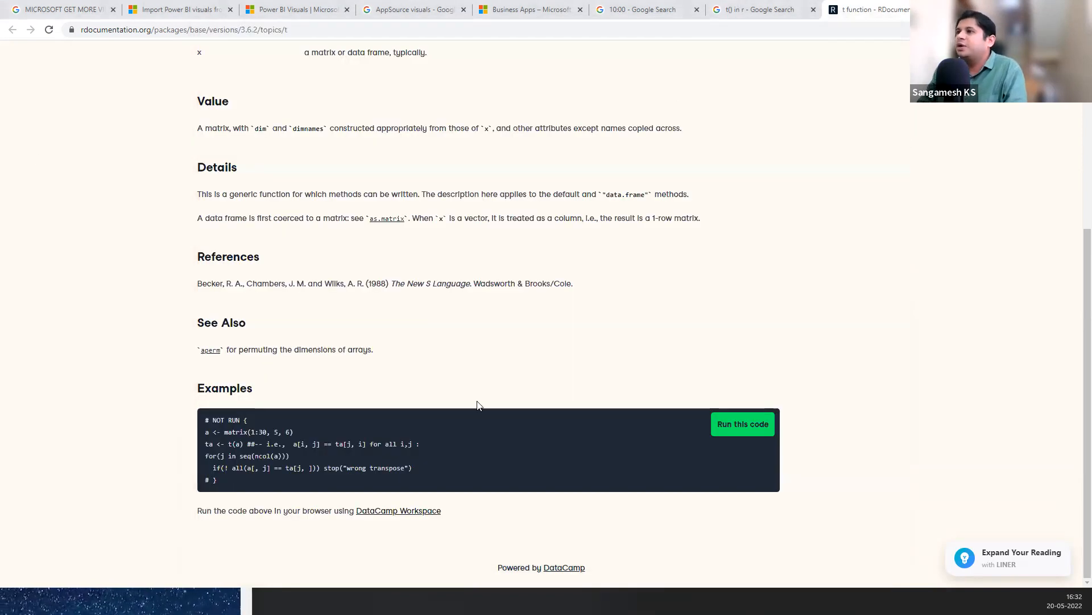
key(alt+Tab)
click(154, 339)
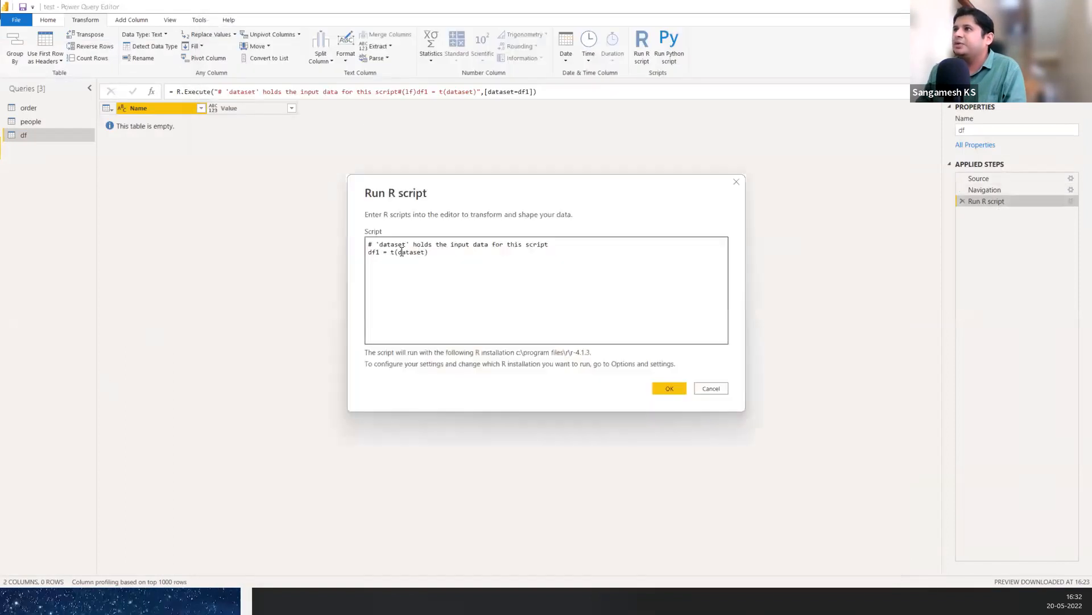
double_click(495, 252)
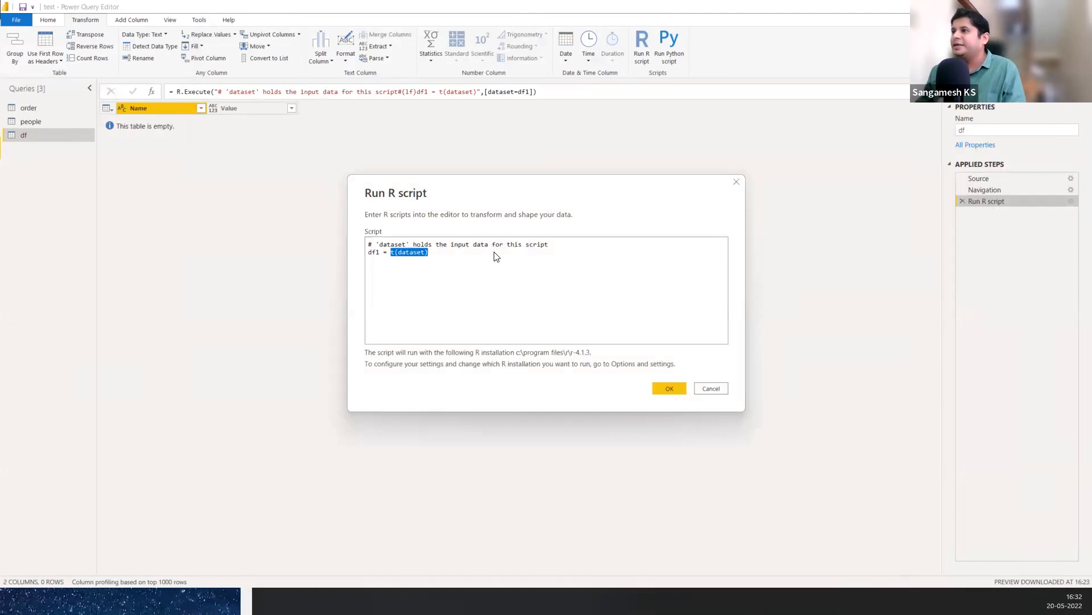
text(data)
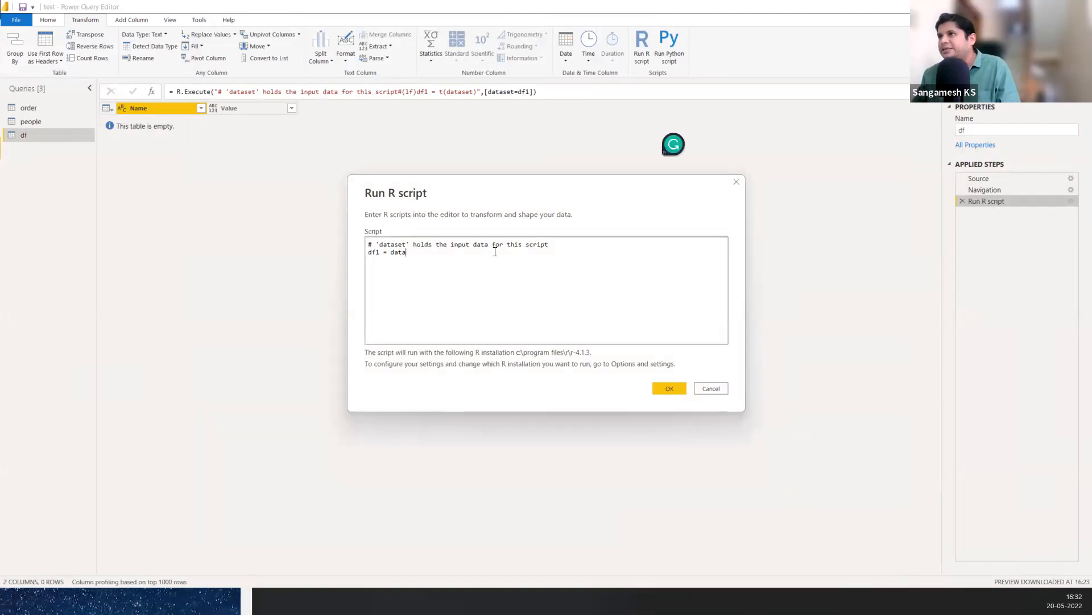
text(setr)
key(BackSpace)
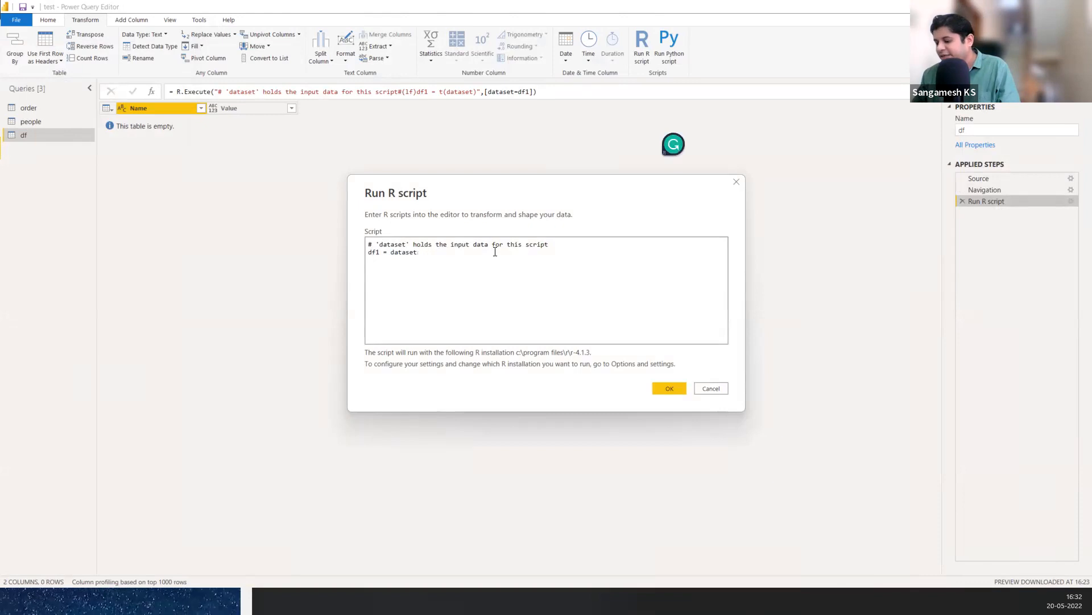
text([1)
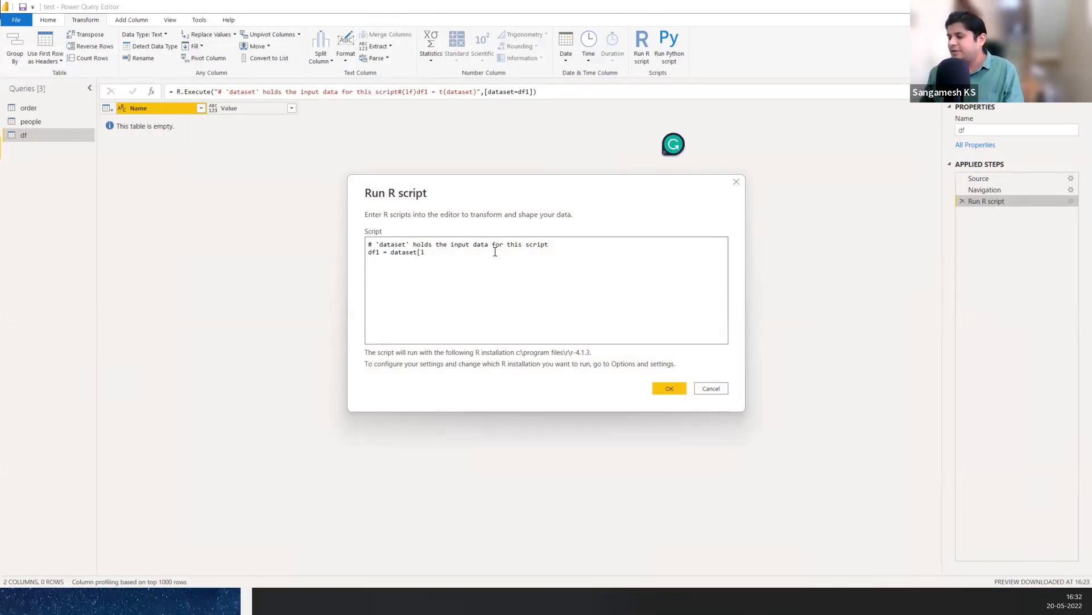
text(])
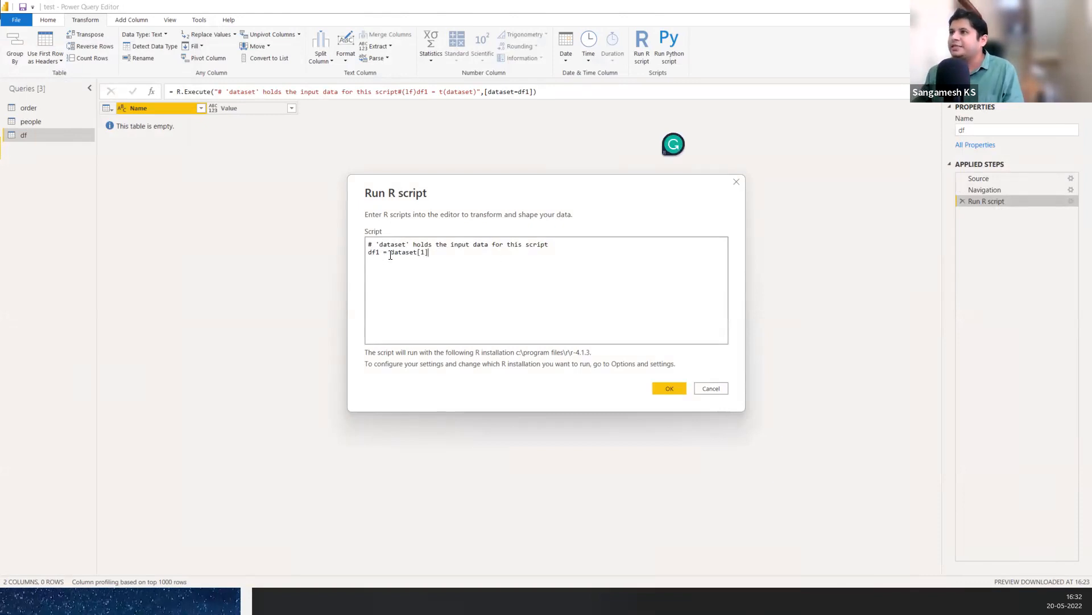
- Remove the df1 assignment so the R script line reads dataset[1], and apply the script
drag(390, 258, 355, 259)
key(BackSpace)
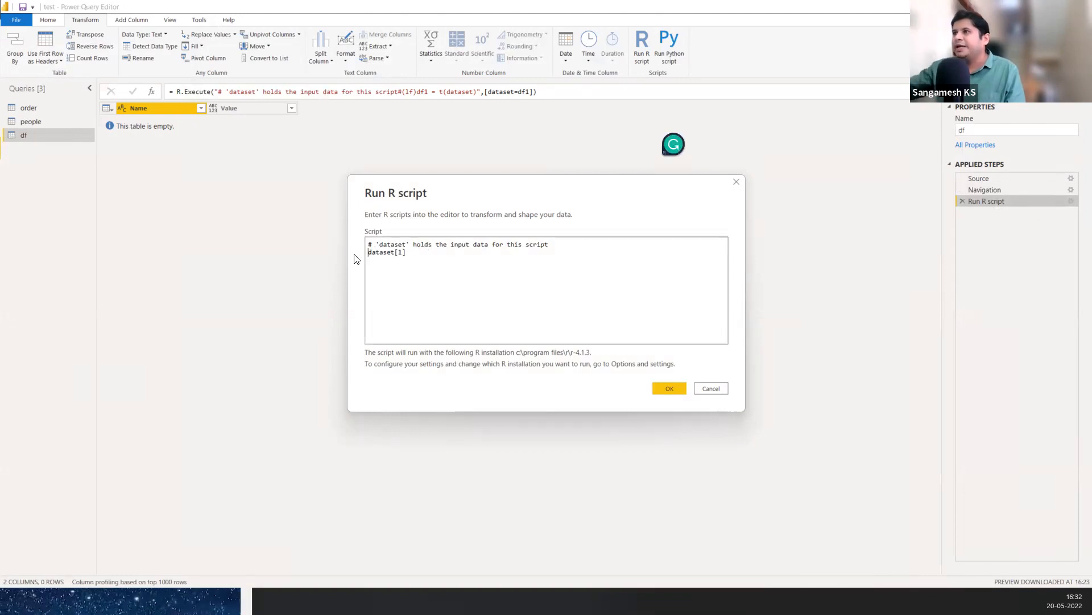
click(679, 388)
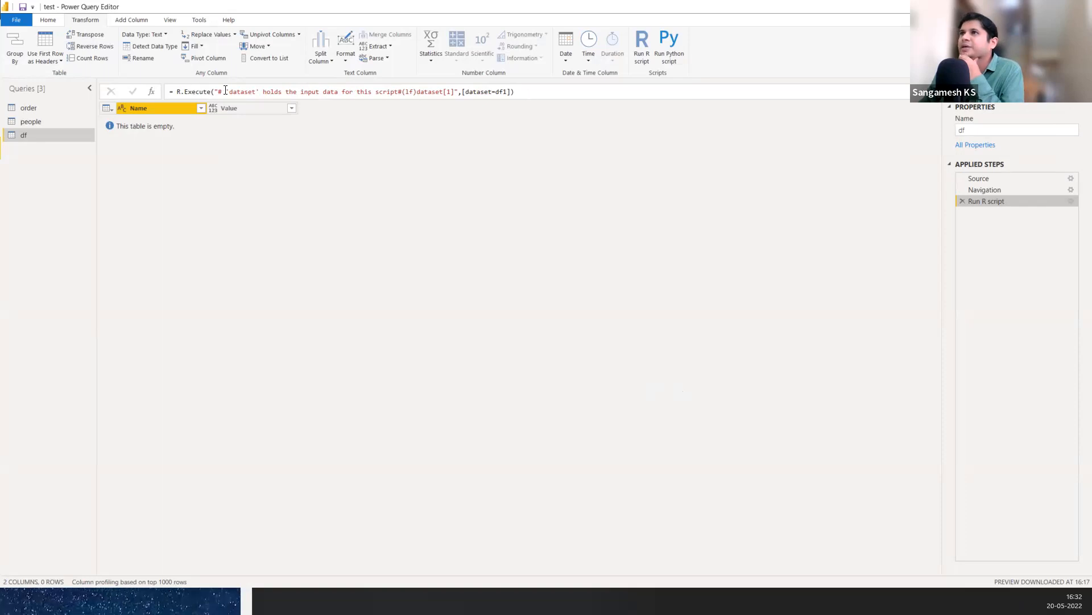
- Search the web in Edge for the R script text from df's formula and read the "Need help with R script" Power BI Community thread
drag(216, 92, 454, 93)
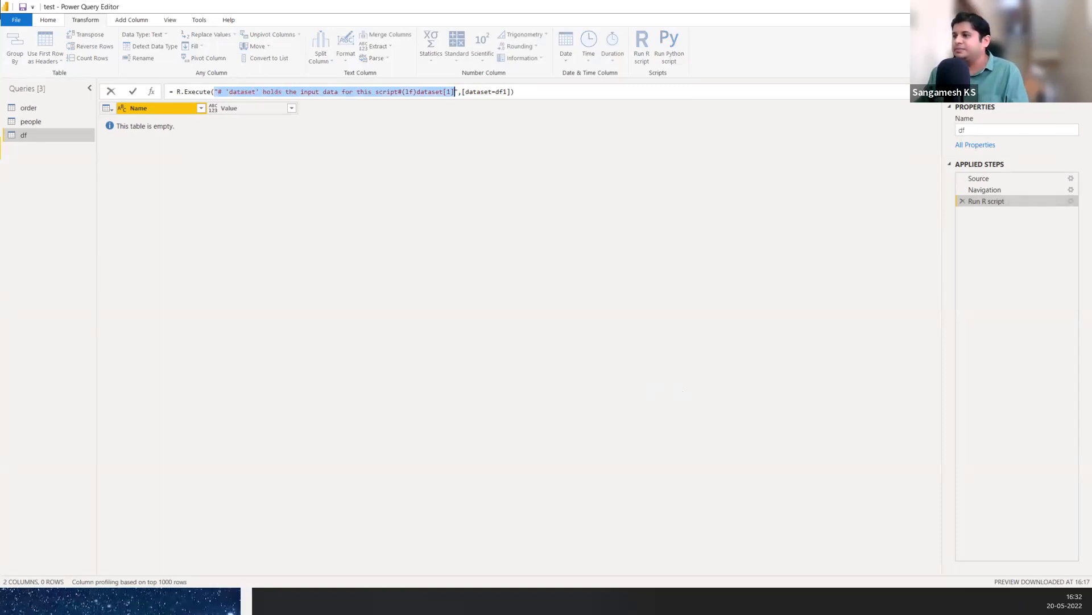
click(194, 590)
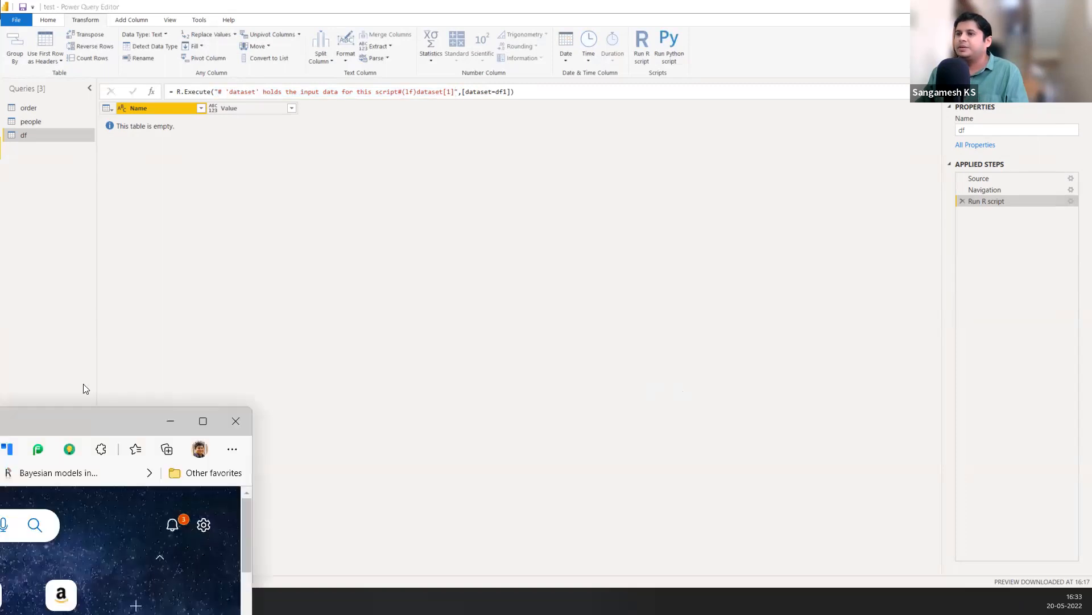
drag(79, 419, 791, 198)
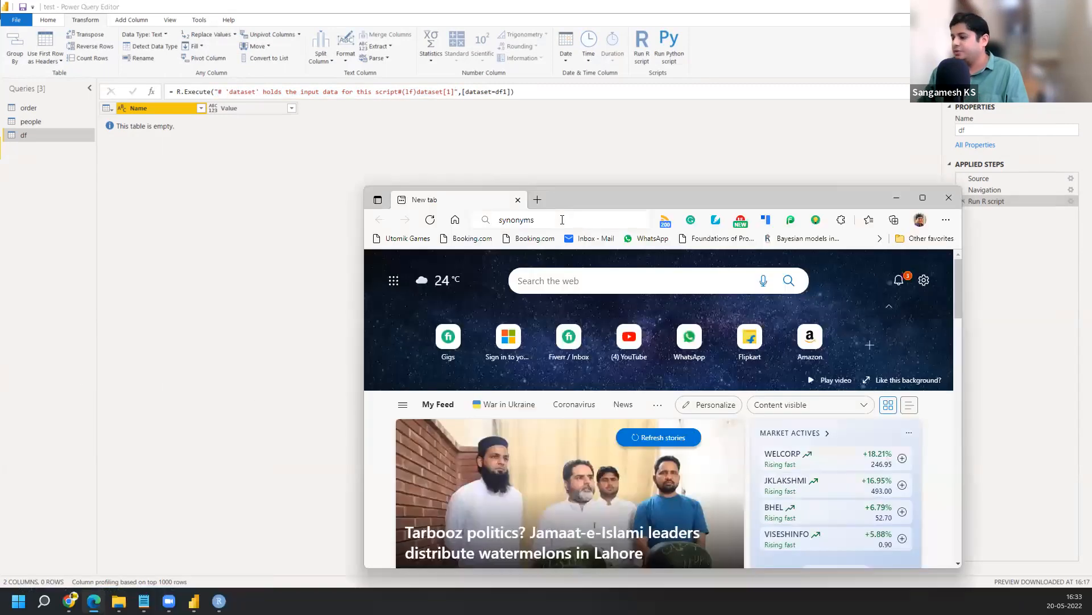
click(562, 220)
key(Return)
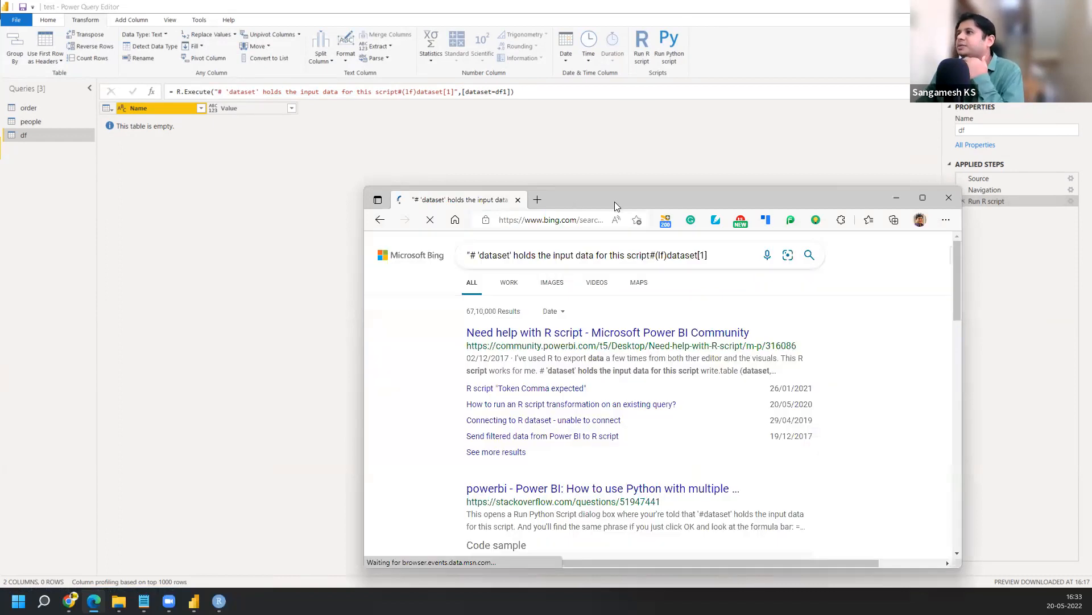
key(super+Up)
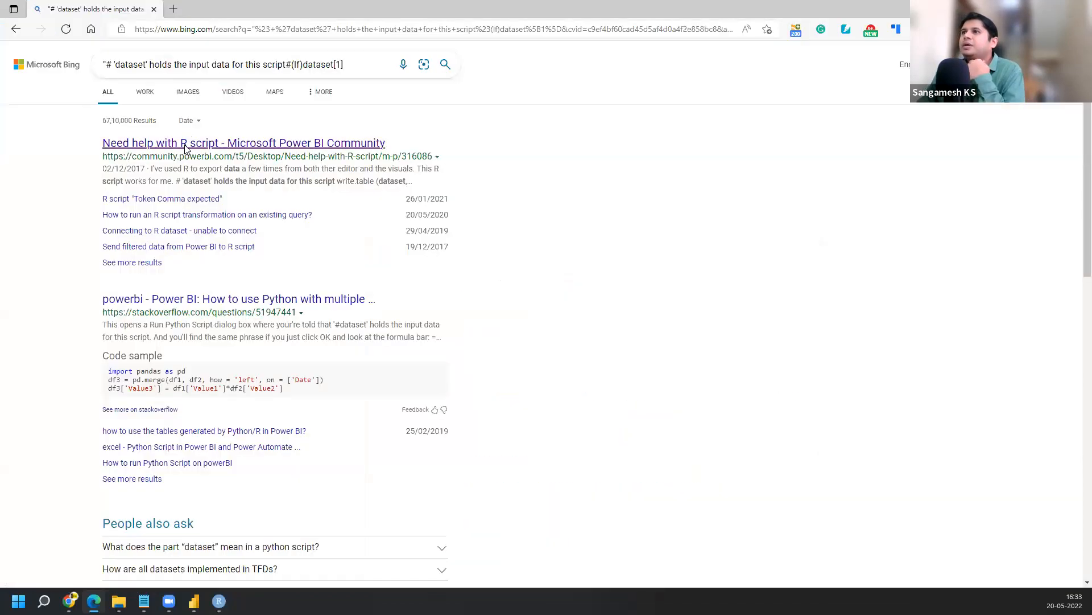
click(186, 144)
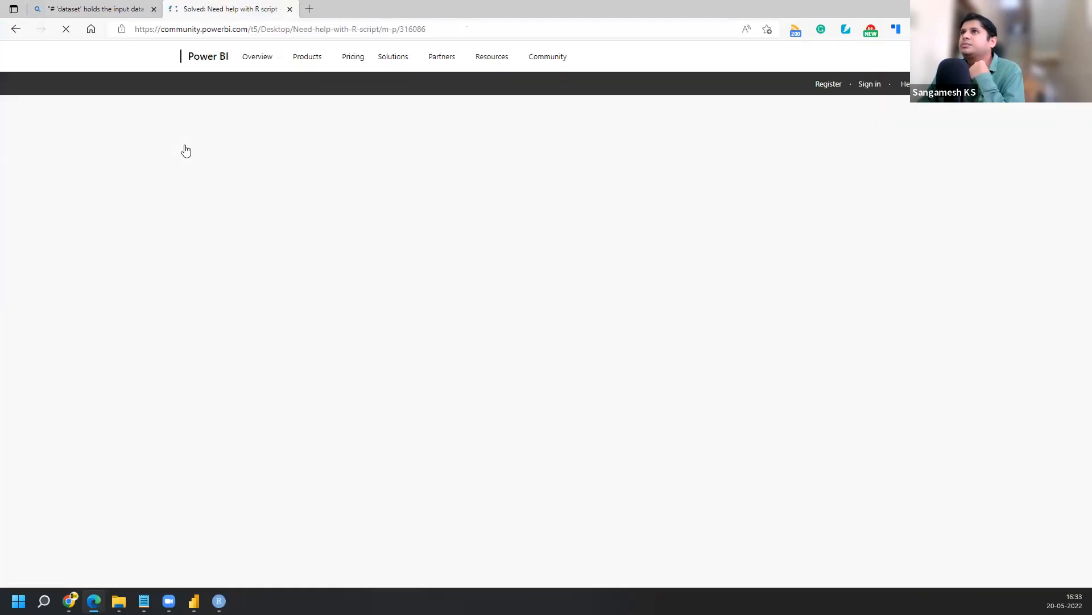
scroll(285, 309, down, 5)
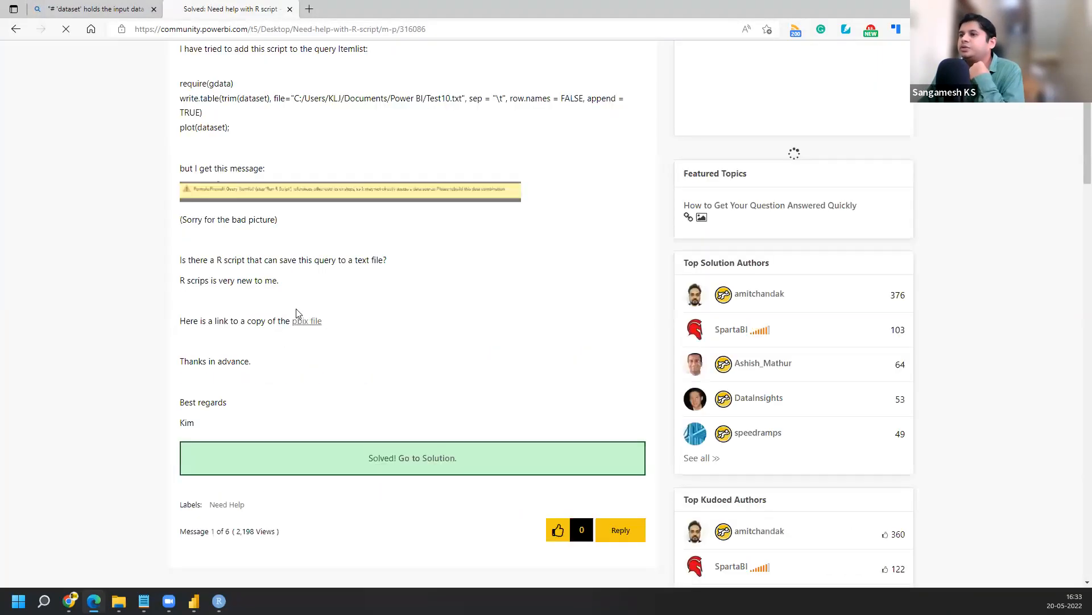
- Read the first reply's R script in the thread, focusing on the line output <- dataset
scroll(272, 319, down, 8)
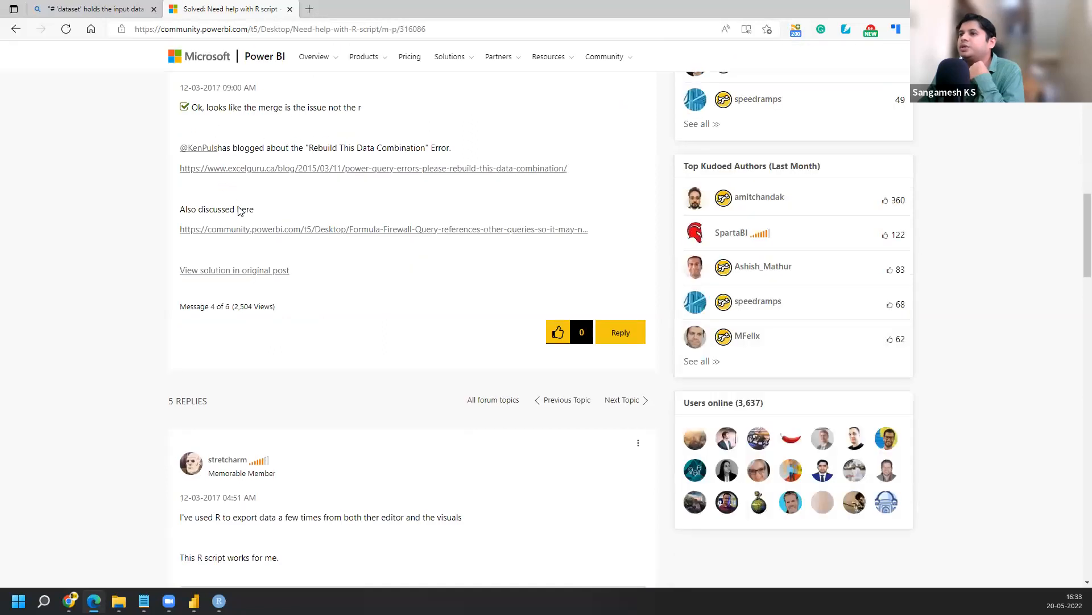
scroll(218, 267, down, 4)
scroll(222, 309, down, 4)
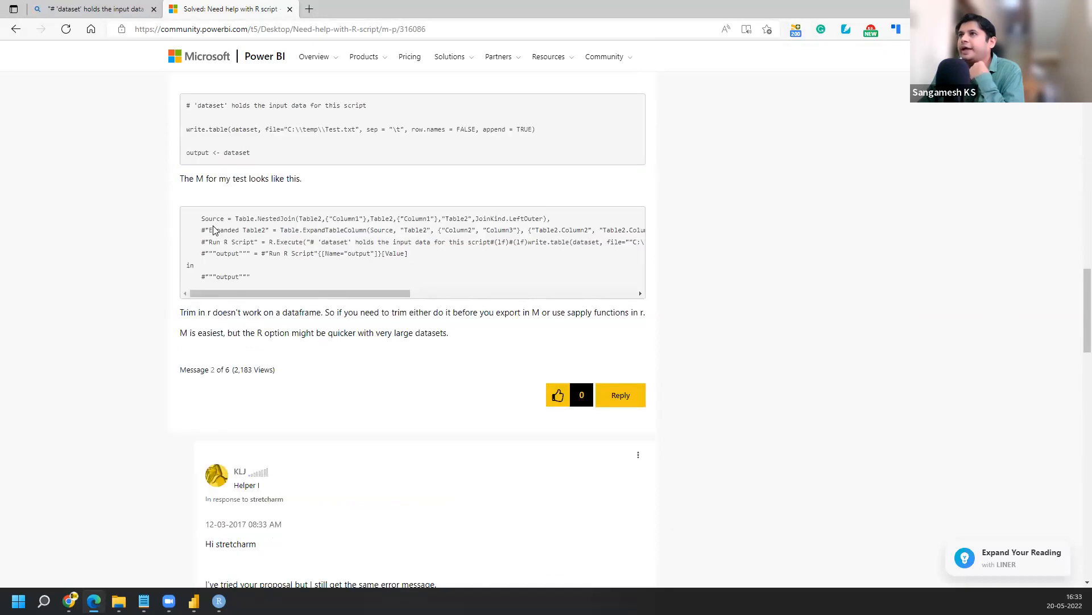
triple_click(171, 151)
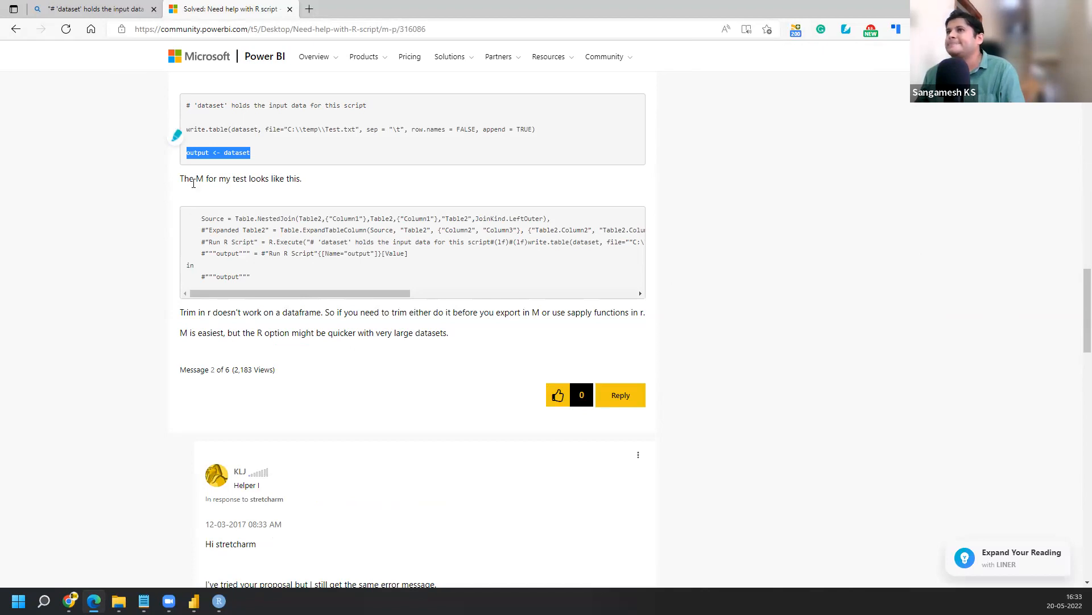
click(199, 166)
drag(212, 153, 187, 154)
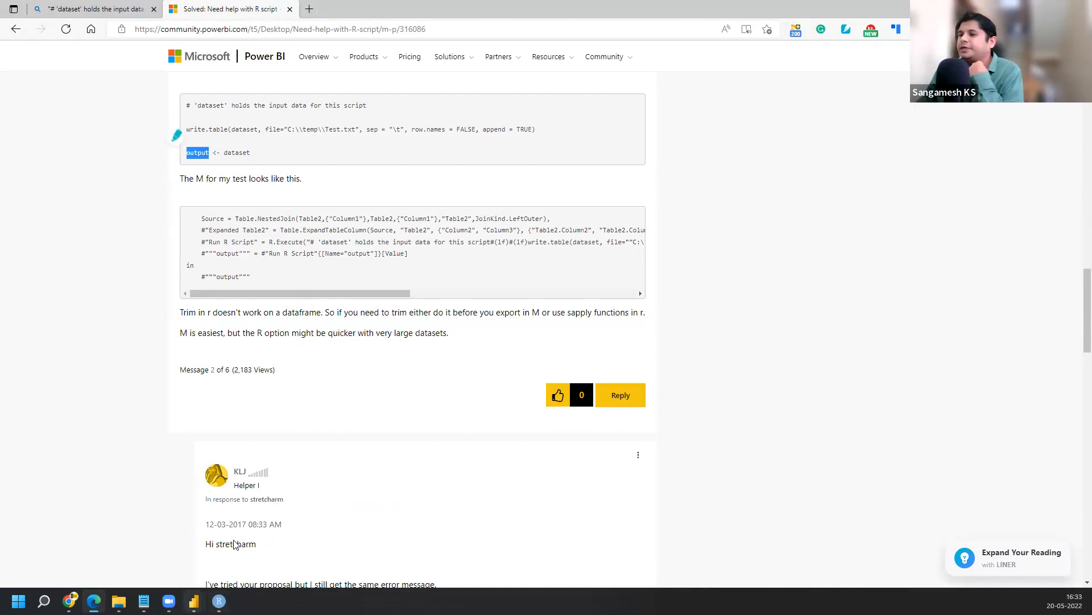
- Switch to Power Query Editor and change the df query's R script line to output = dataset[1], then apply it
mouse_move(194, 601)
click(254, 540)
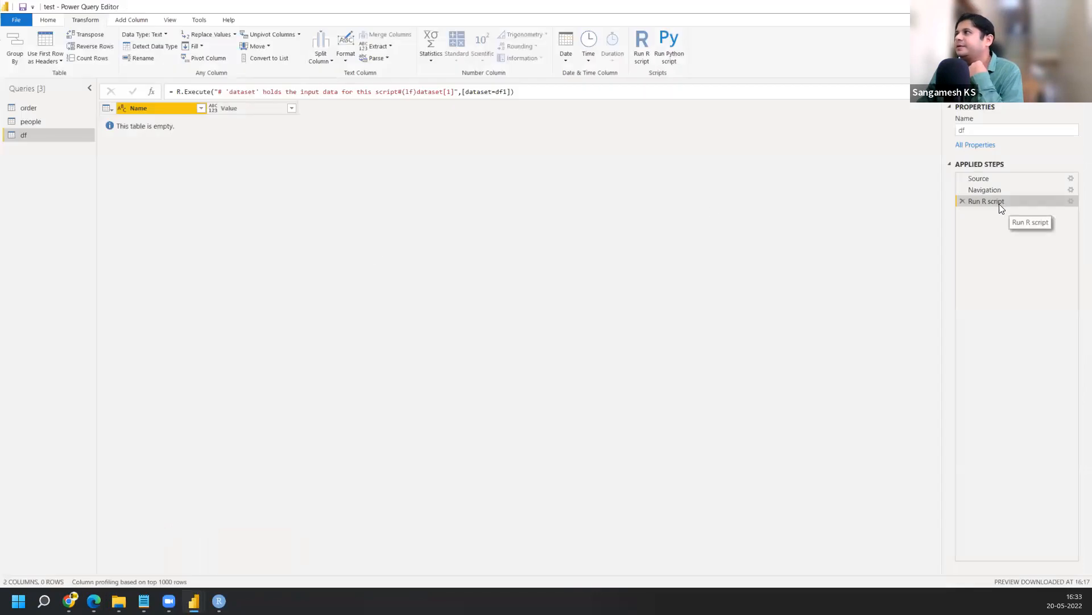
double_click(998, 202)
click(368, 254)
text(output)
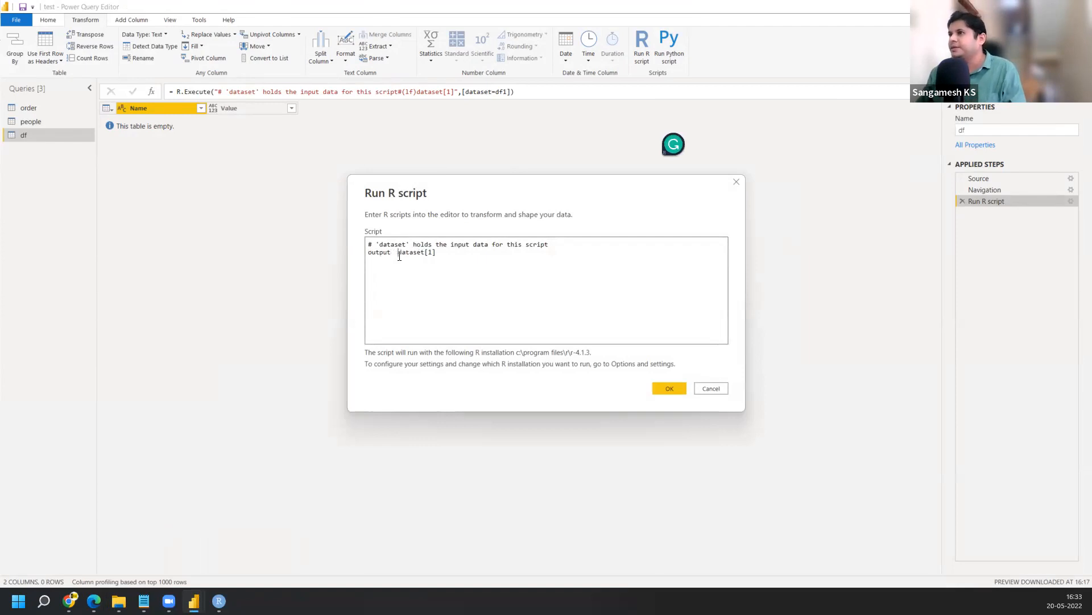
text( =)
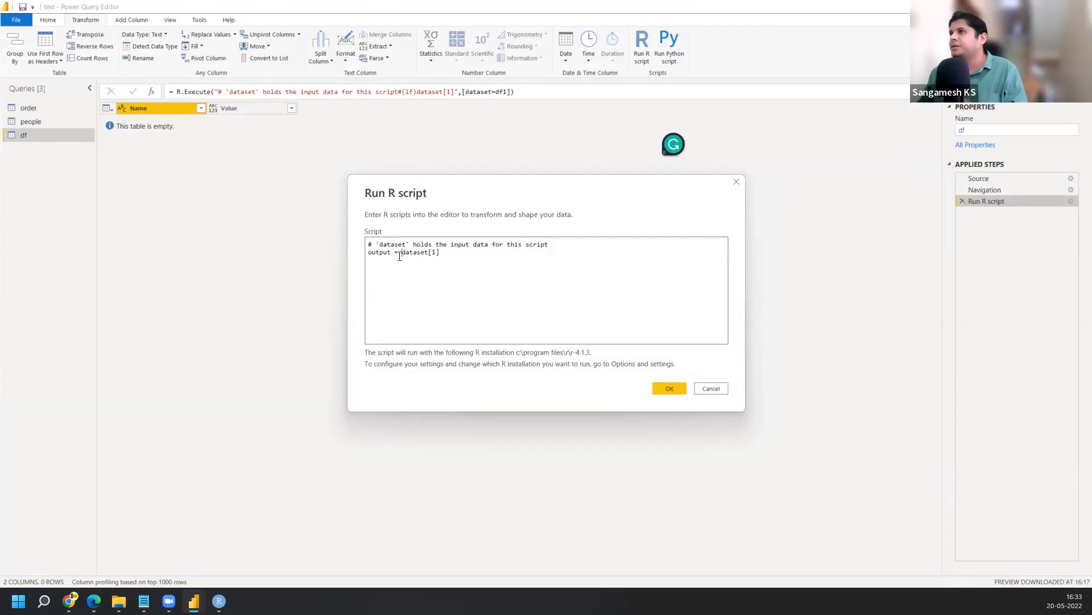
click(659, 383)
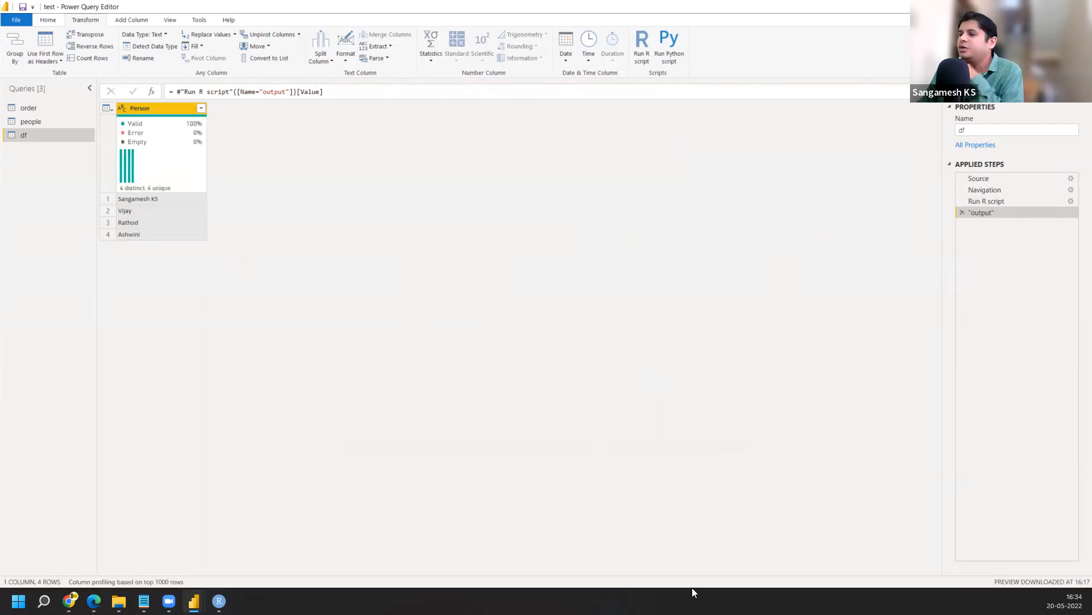
- Switch to RStudio and delete t(df) from the second line of the script
click(219, 601)
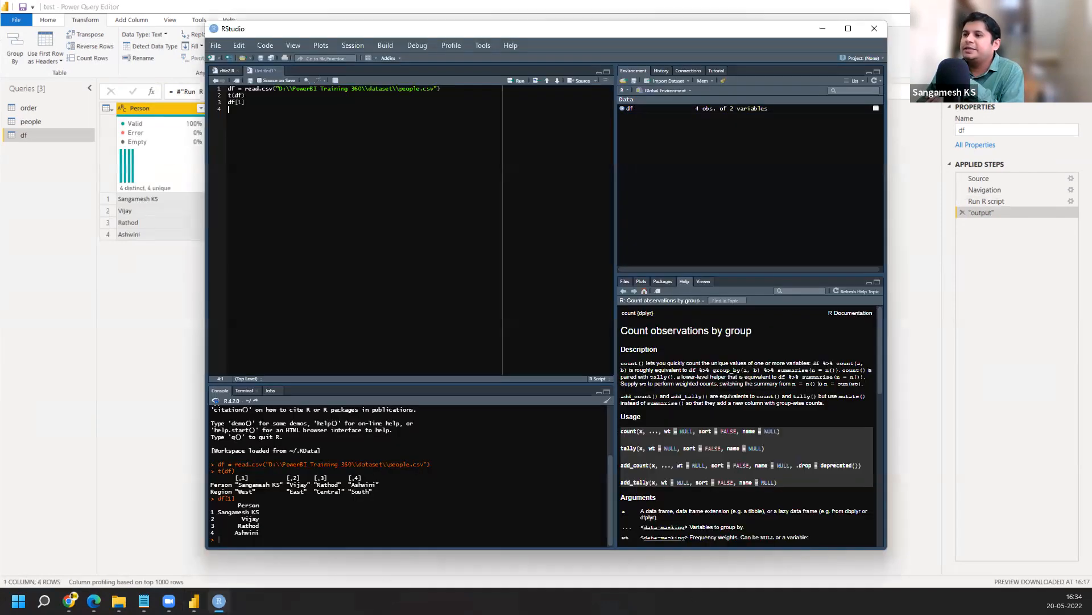
double_click(234, 103)
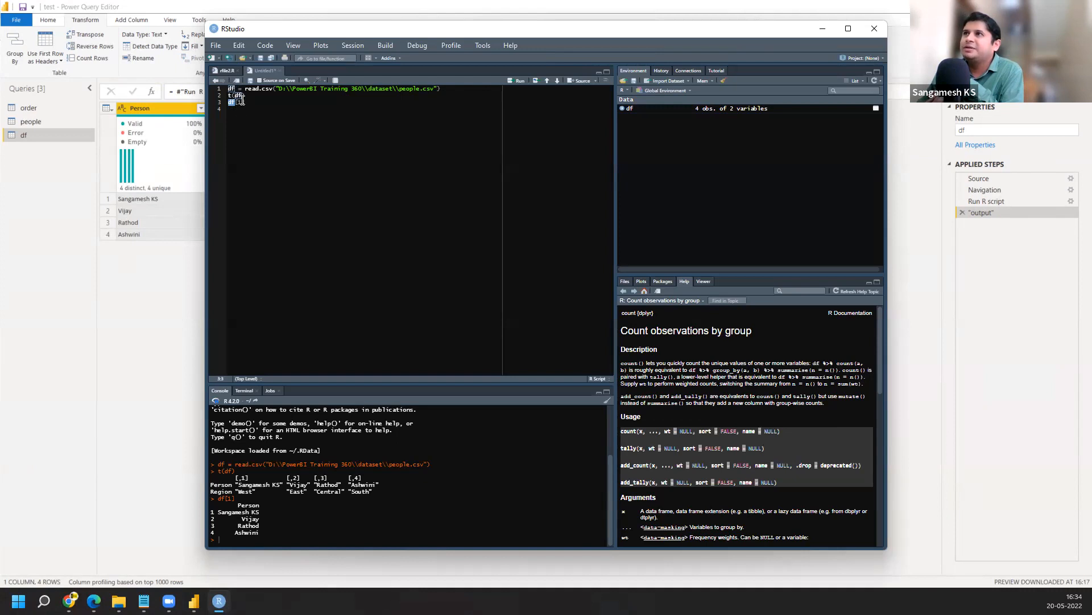
drag(245, 95, 190, 96)
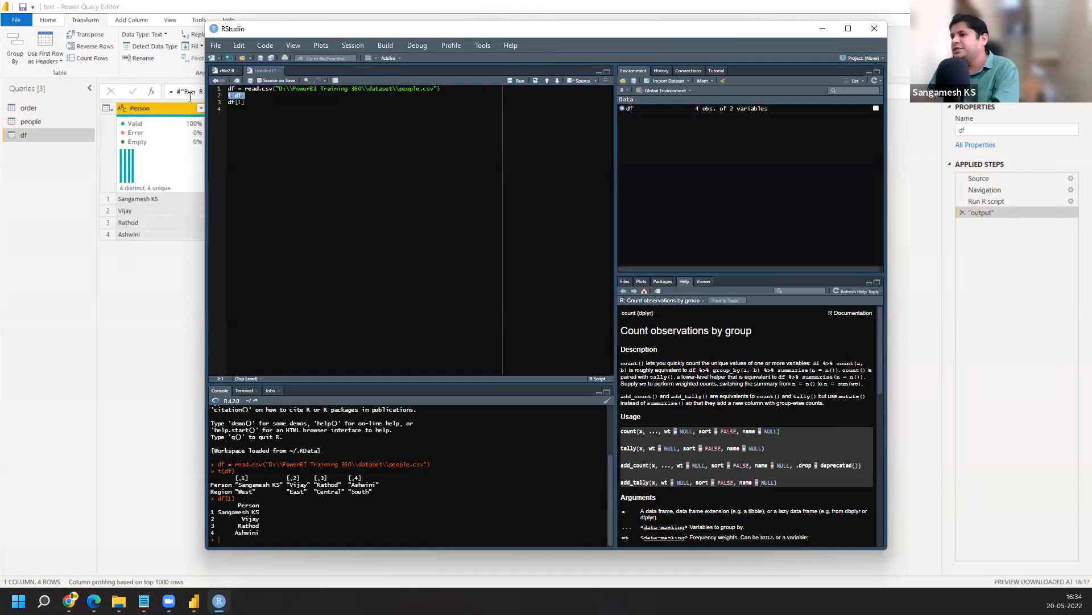
key(BackSpace)
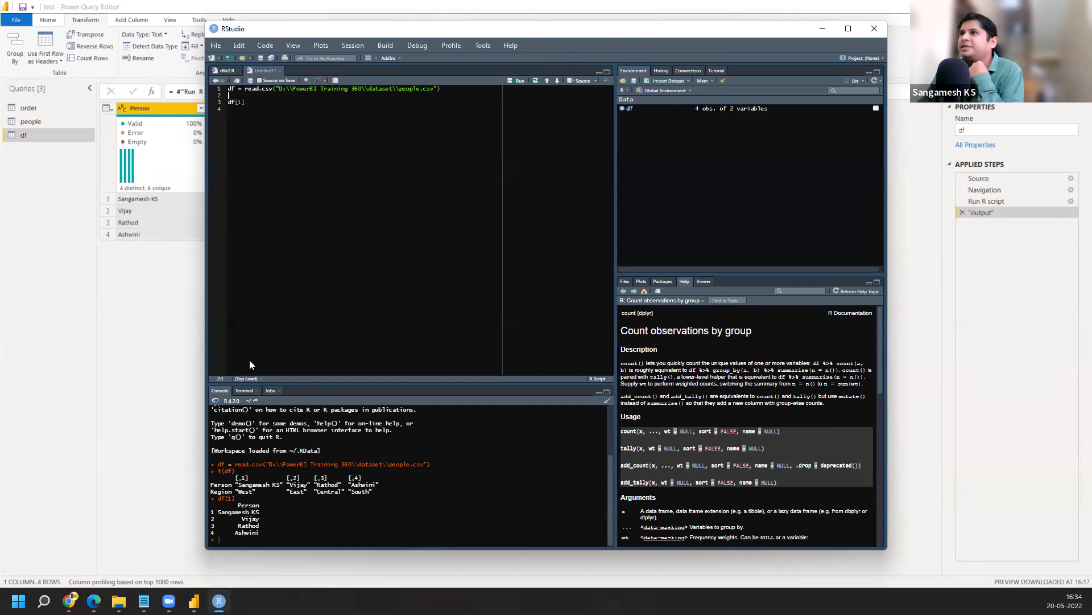
- Print the whole df data frame in the console, then change df[1] to df[2] in the script and run that line
click(240, 102)
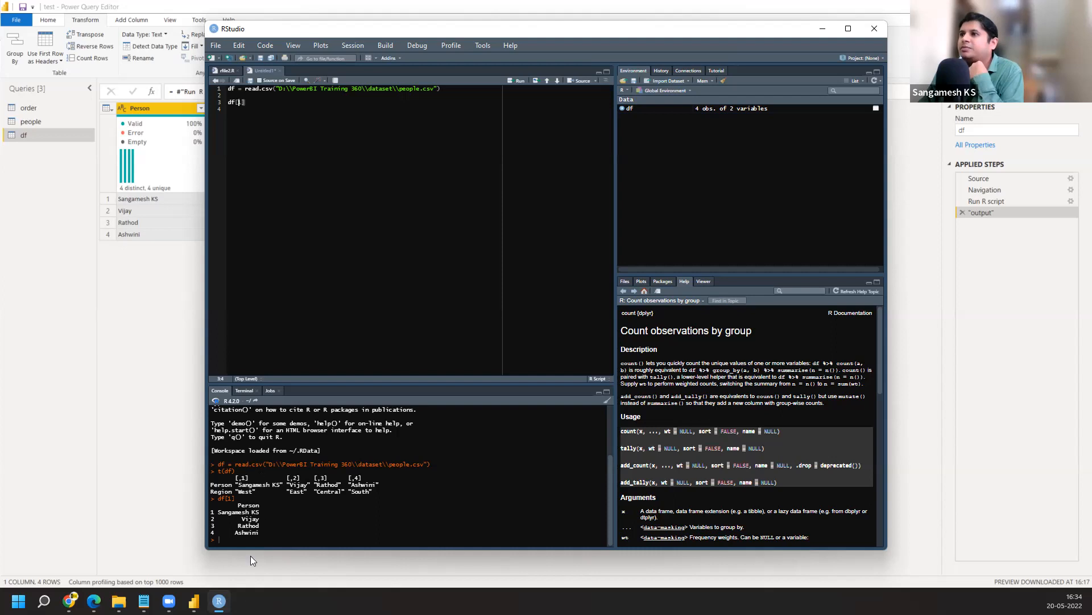
click(231, 542)
text(df)
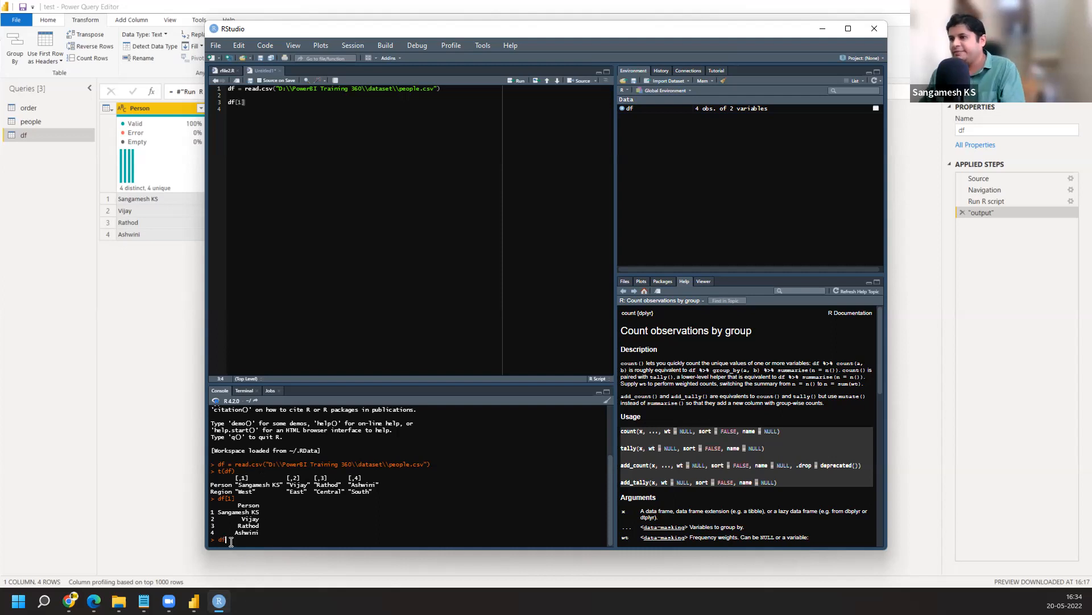
key(Return)
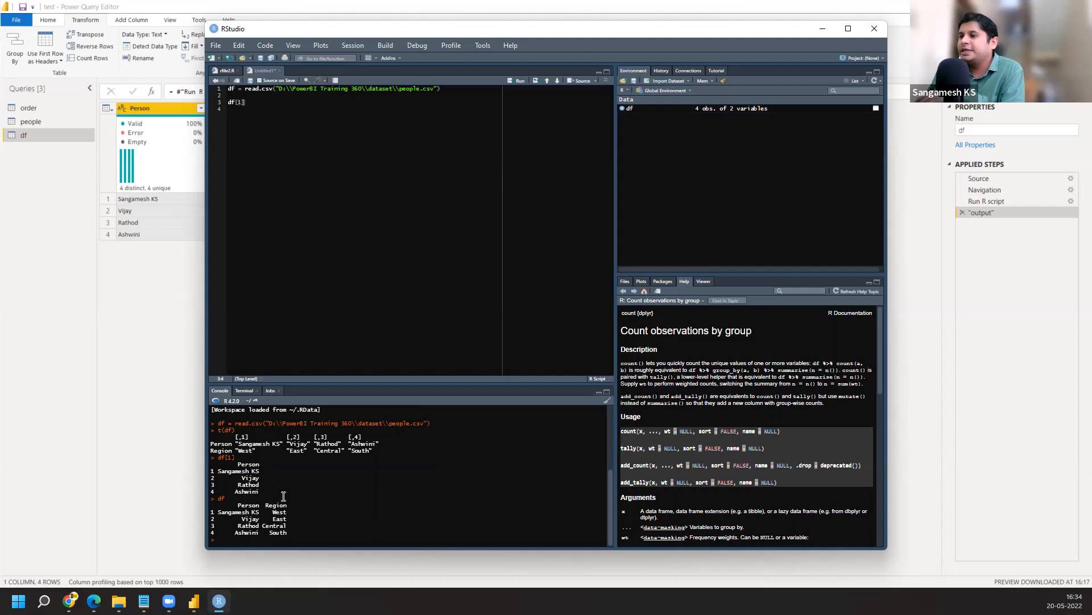
click(242, 105)
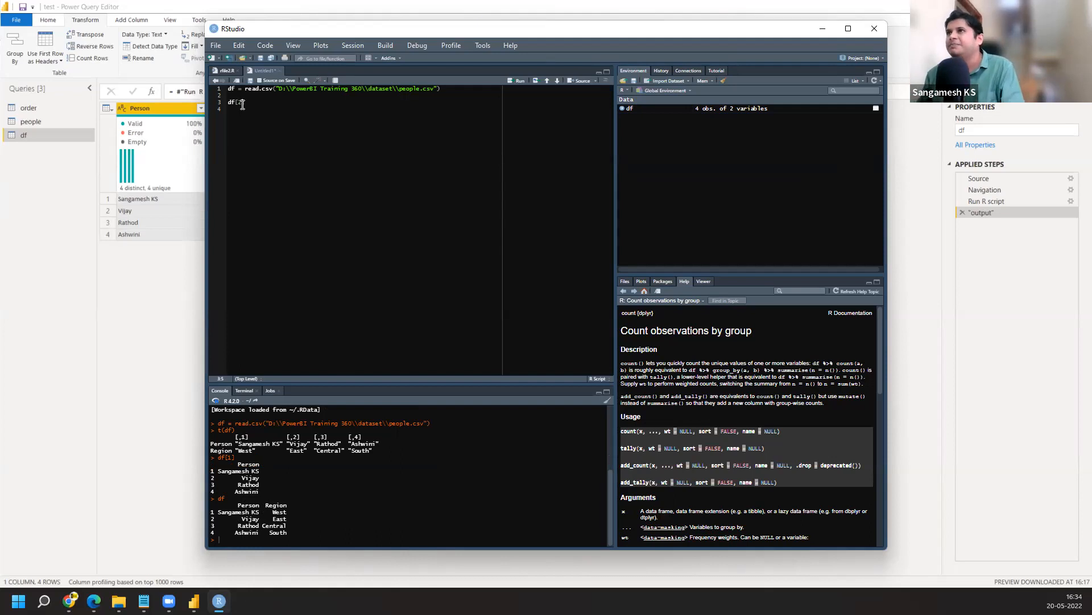
key(ctrl+Return)
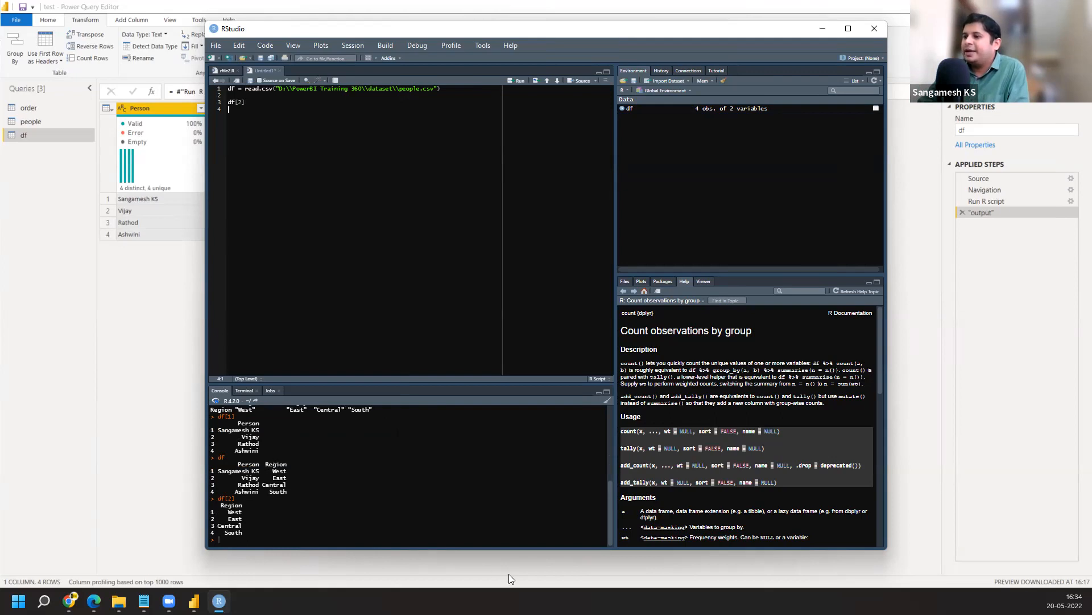
- Switch to Power Query Editor, change the R script line to output = dataset[2], apply it and show the "output" step's table
click(194, 600)
click(236, 545)
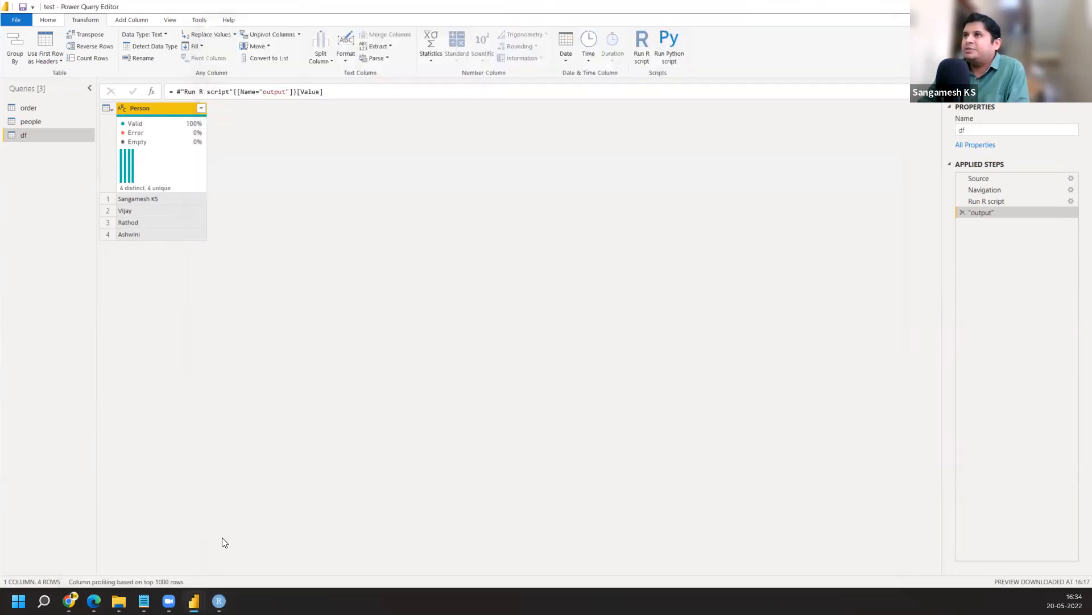
click(987, 201)
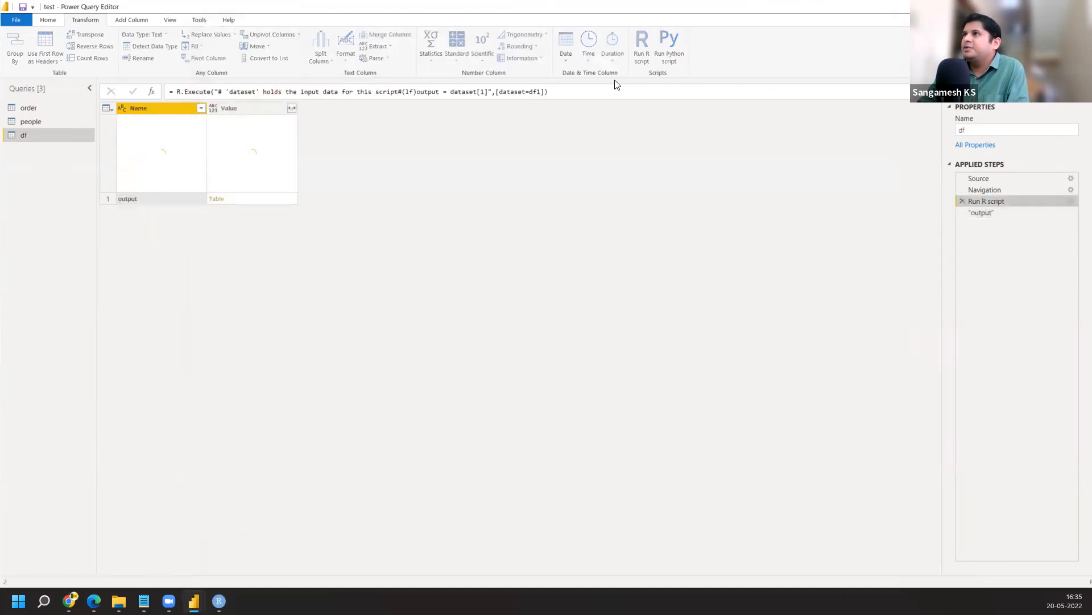
click(434, 252)
text(1)
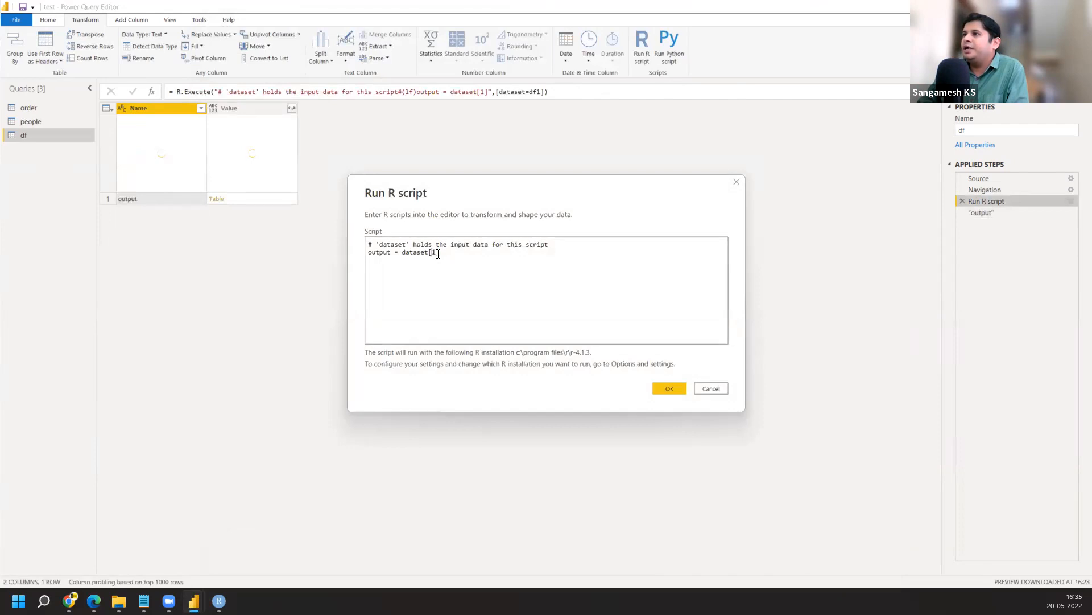
key(BackSpace)
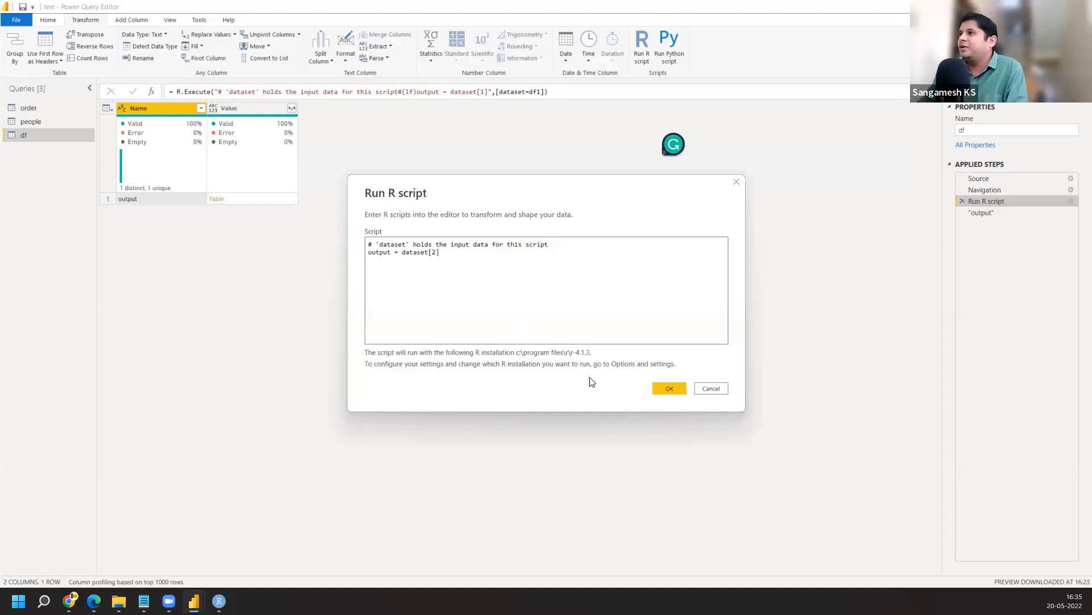
click(673, 387)
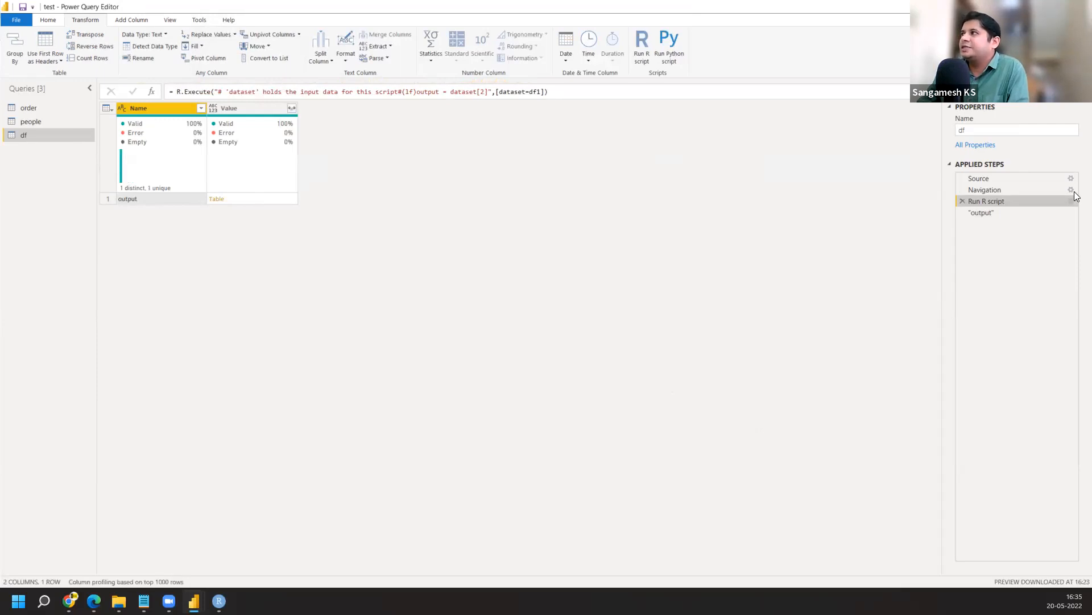
click(996, 215)
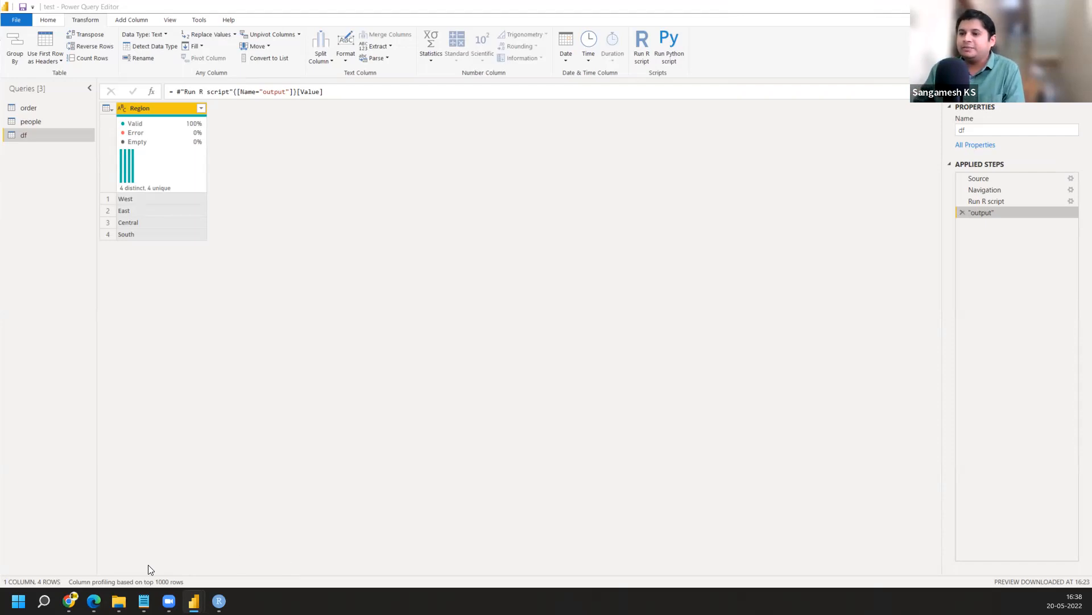
- Switch to Chrome and examine the RDocumentation page for the t function, including its Arguments, Value and Examples sections
mouse_move(94, 601)
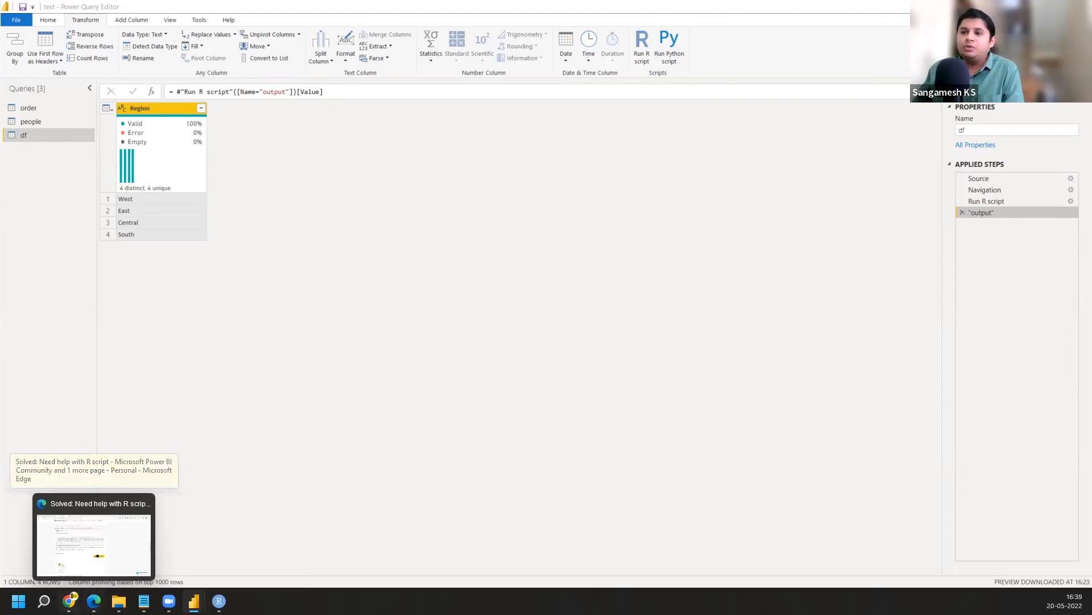
click(68, 600)
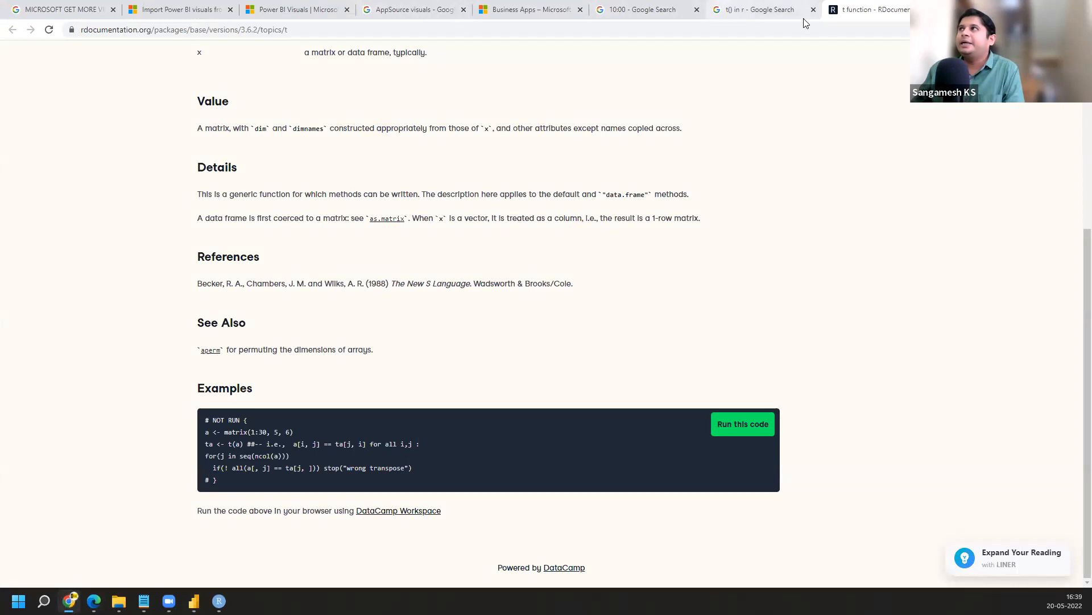
click(667, 34)
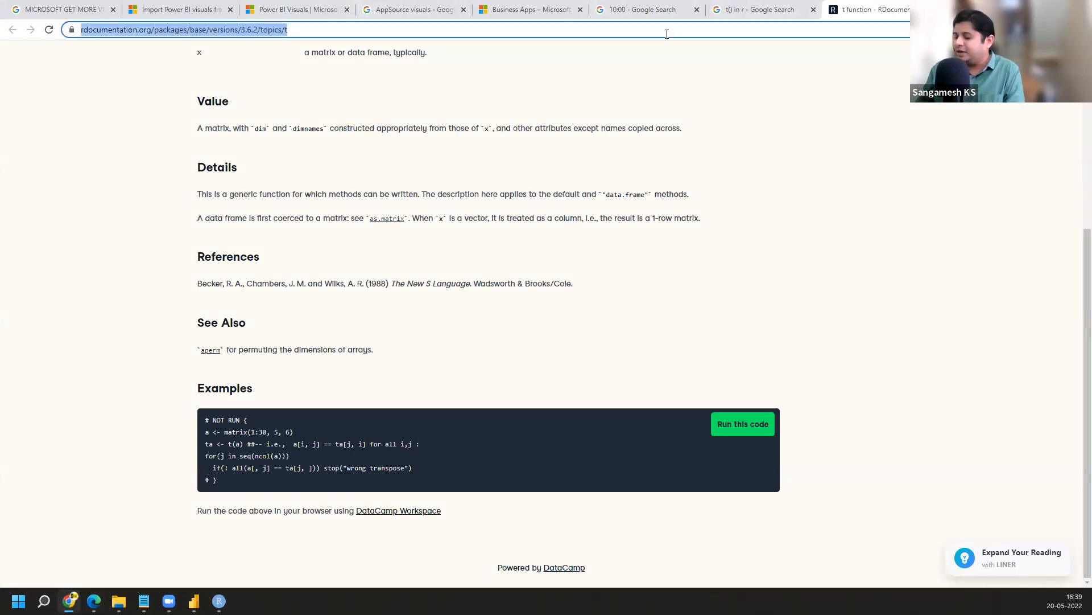
key(BackSpace)
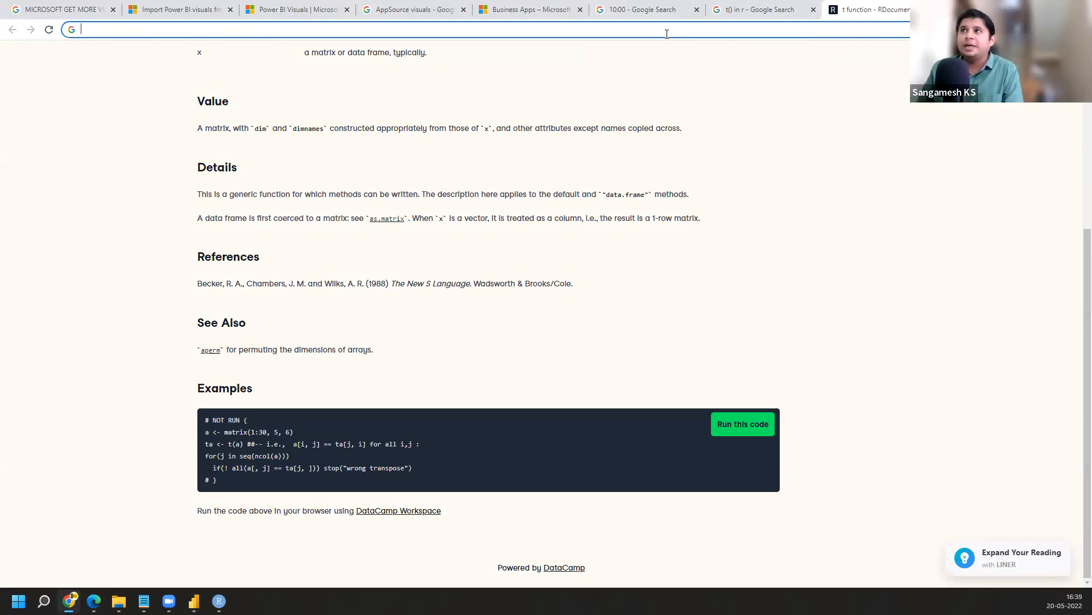
click(426, 214)
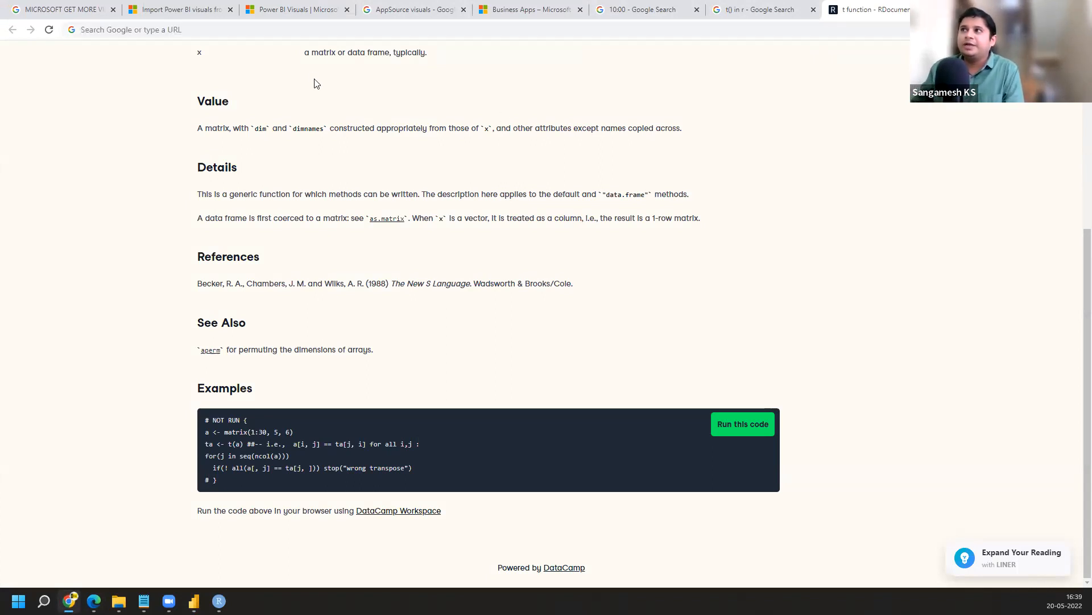
scroll(273, 119, up, 5)
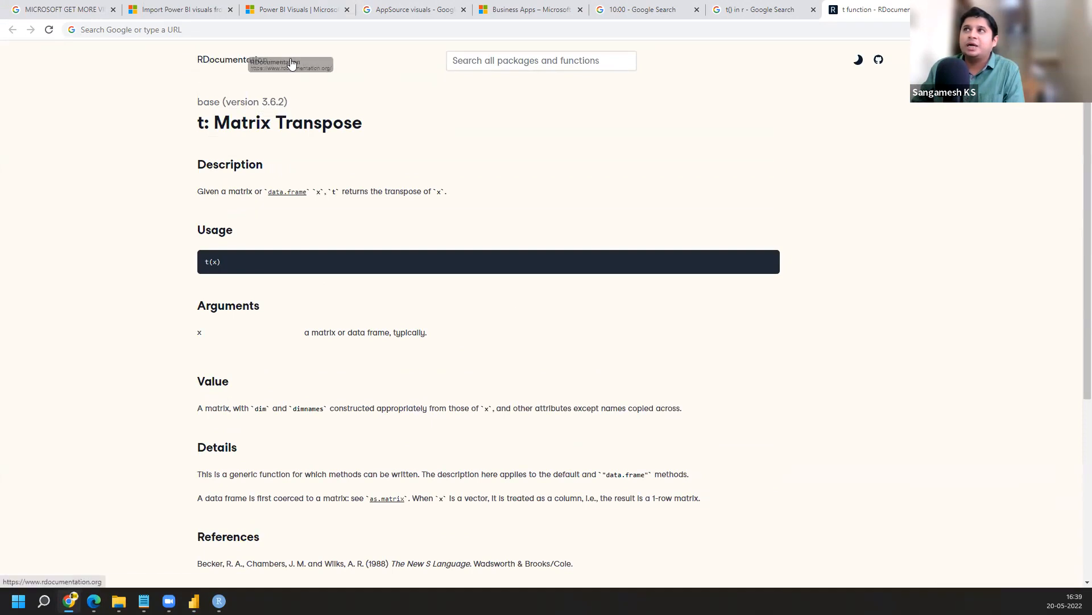
scroll(271, 171, down, 1)
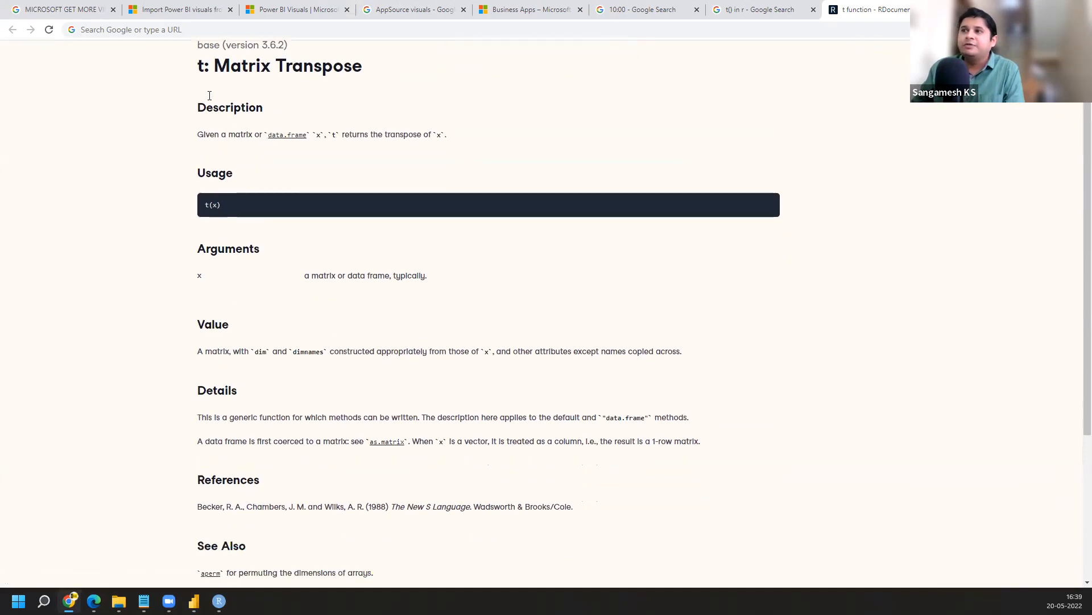
scroll(223, 139, down, 1)
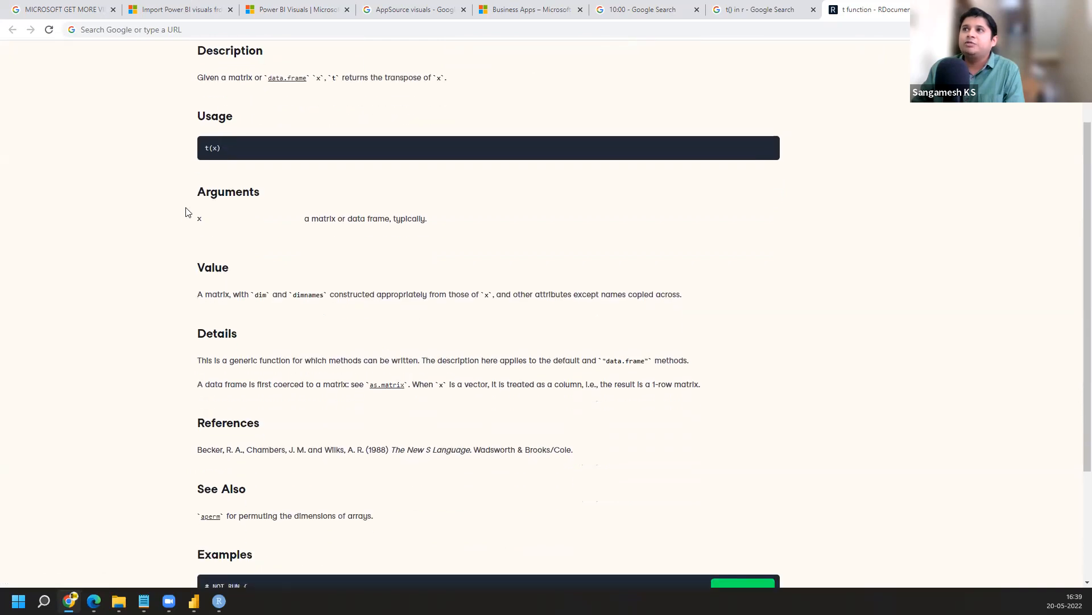
double_click(215, 200)
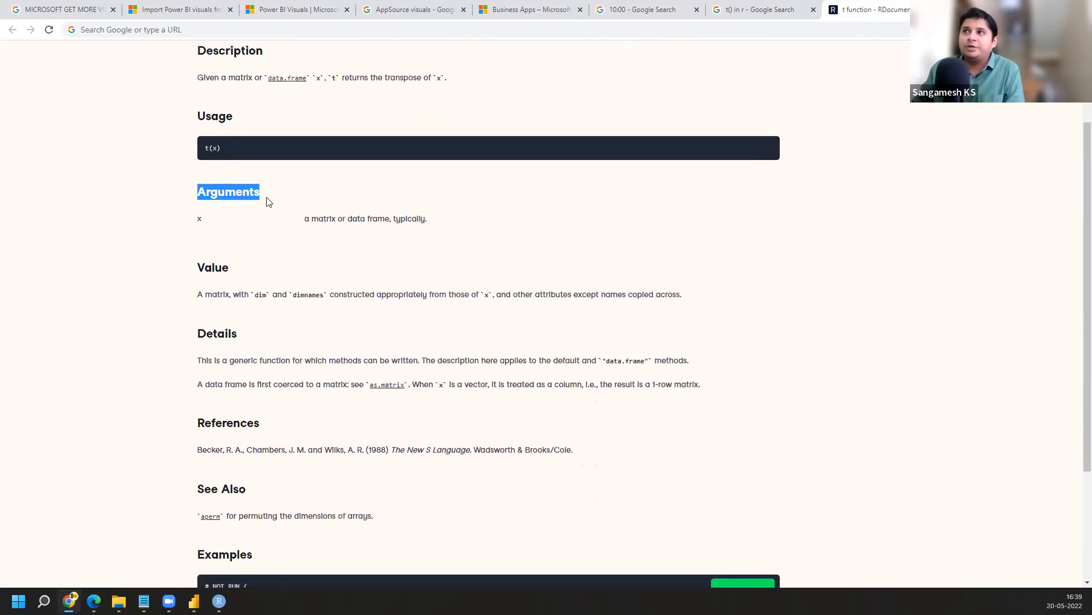
double_click(203, 267)
scroll(243, 316, down, 3)
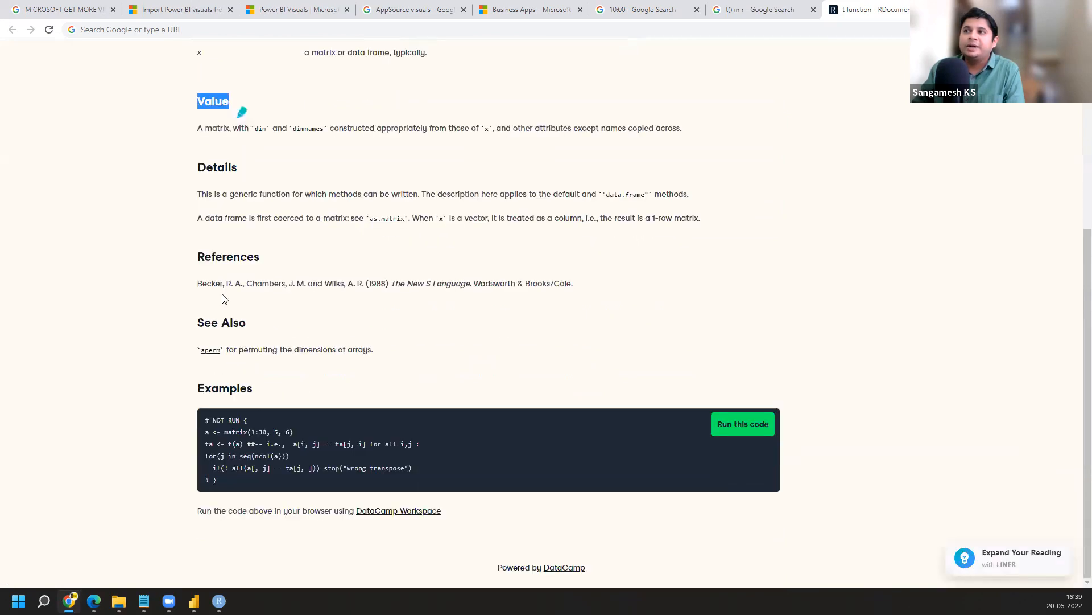
scroll(228, 250, up, 4)
scroll(227, 250, down, 4)
mouse_move(227, 482)
mouse_down()
mouse_move(198, 469)
mouse_move(190, 422)
mouse_up()
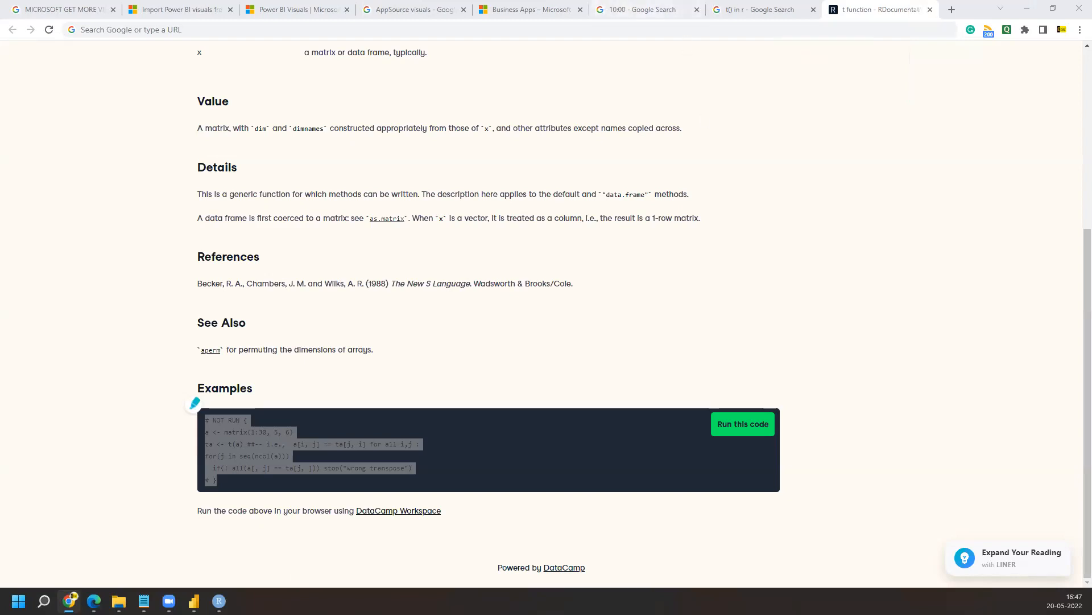
mouse_move(194, 601)
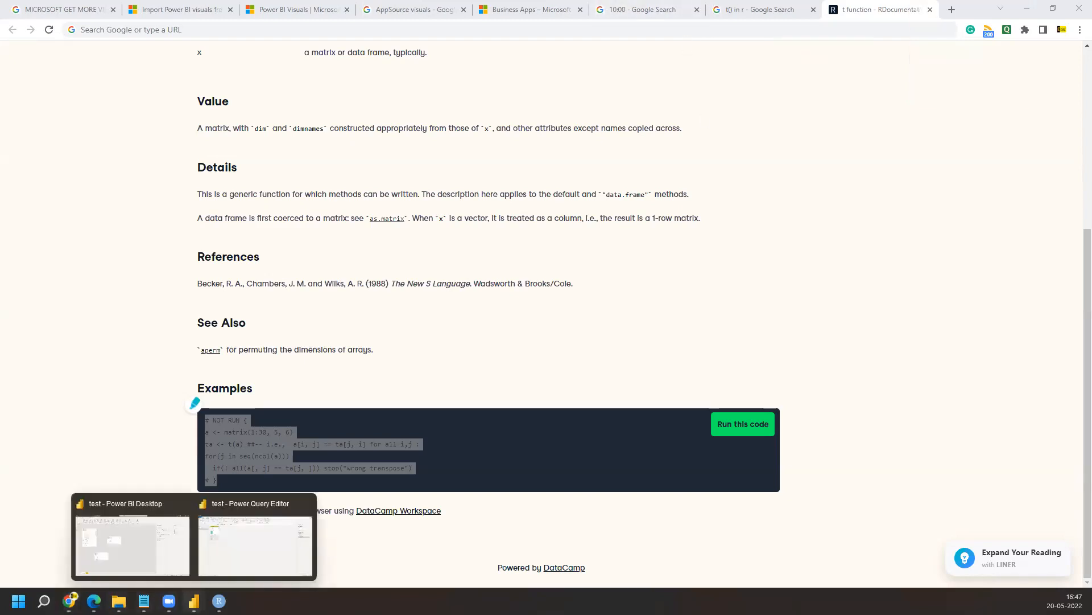
- Switch to Power BI Desktop, show the report view and move the empty R visual further away from the Sales by Person chart
click(128, 544)
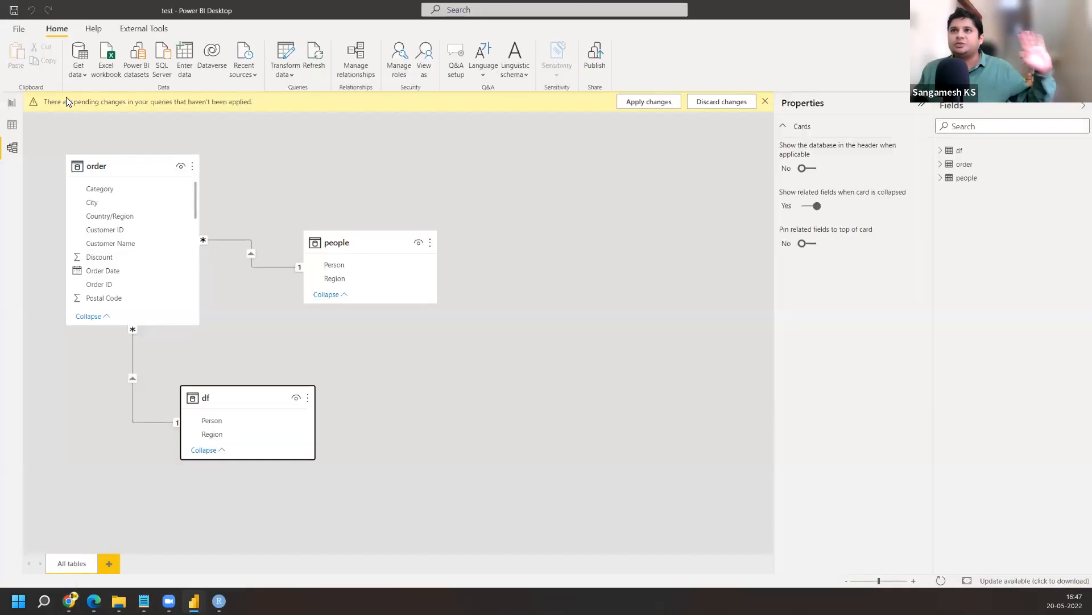
click(11, 103)
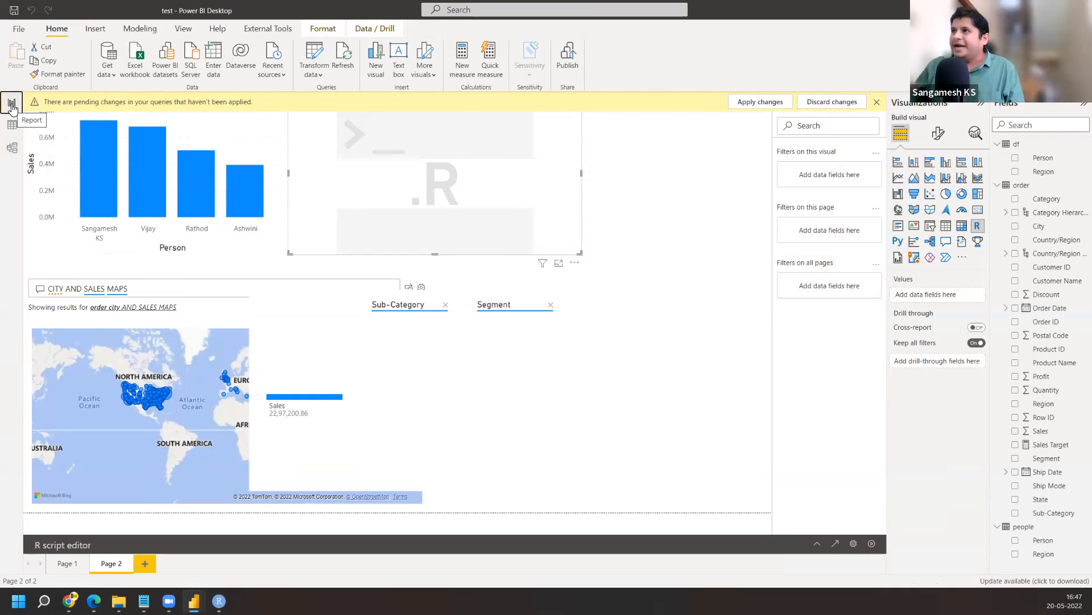
drag(412, 145, 578, 205)
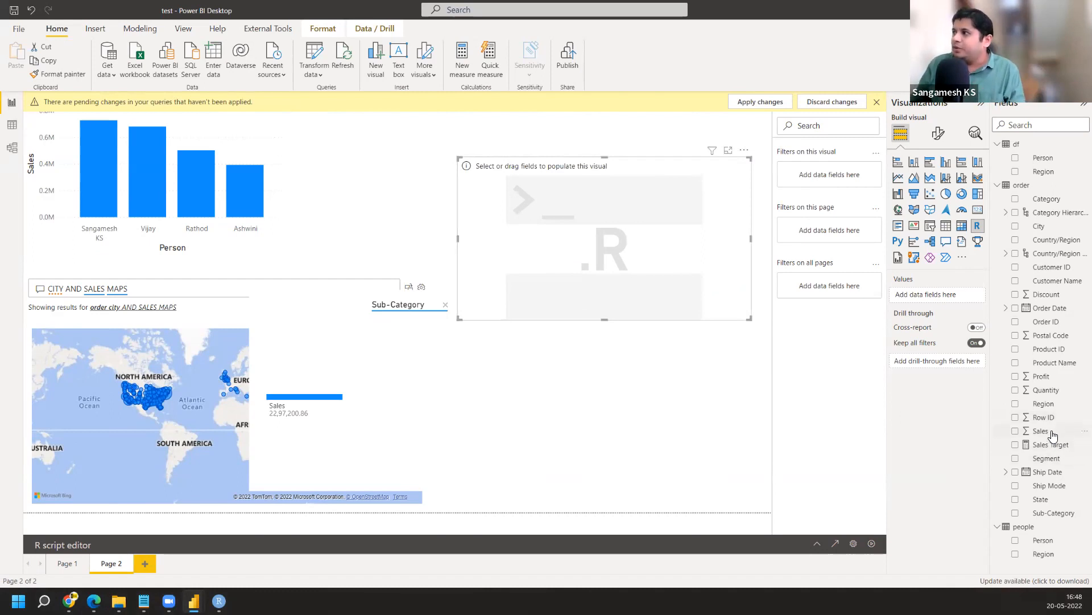
- Add the order table's Sales and Profit fields to the R visual and expand its R script editor to review the generated dataset lines
drag(1052, 434, 953, 298)
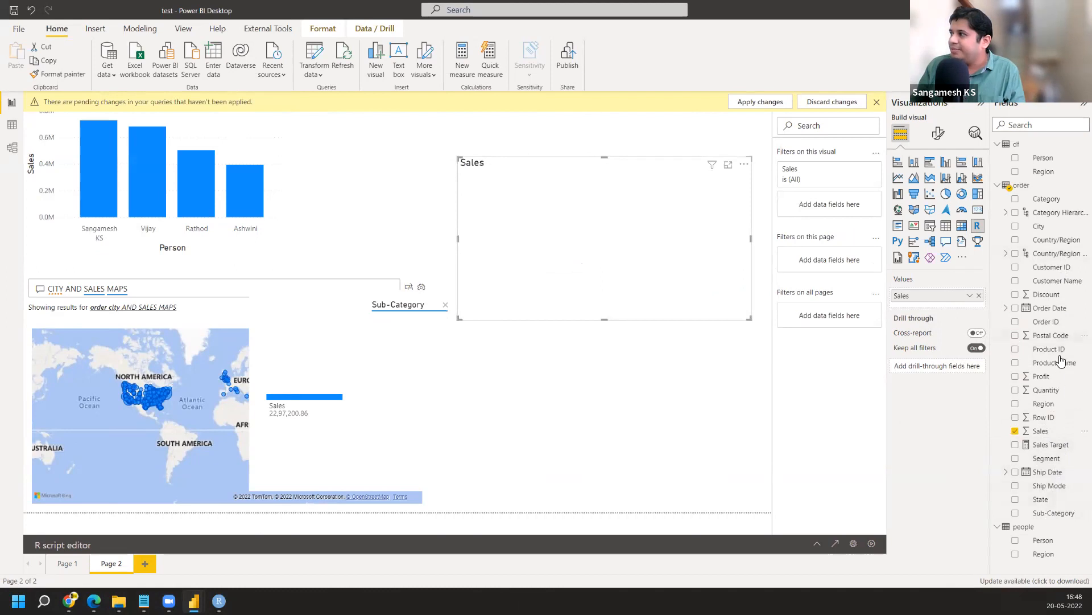
drag(1054, 379, 950, 309)
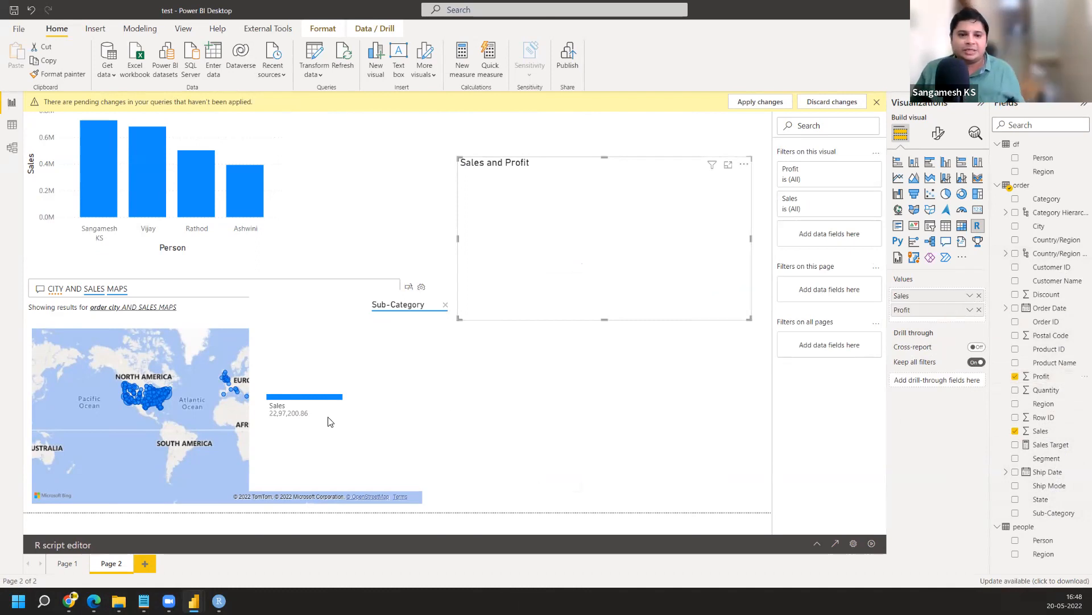
click(818, 543)
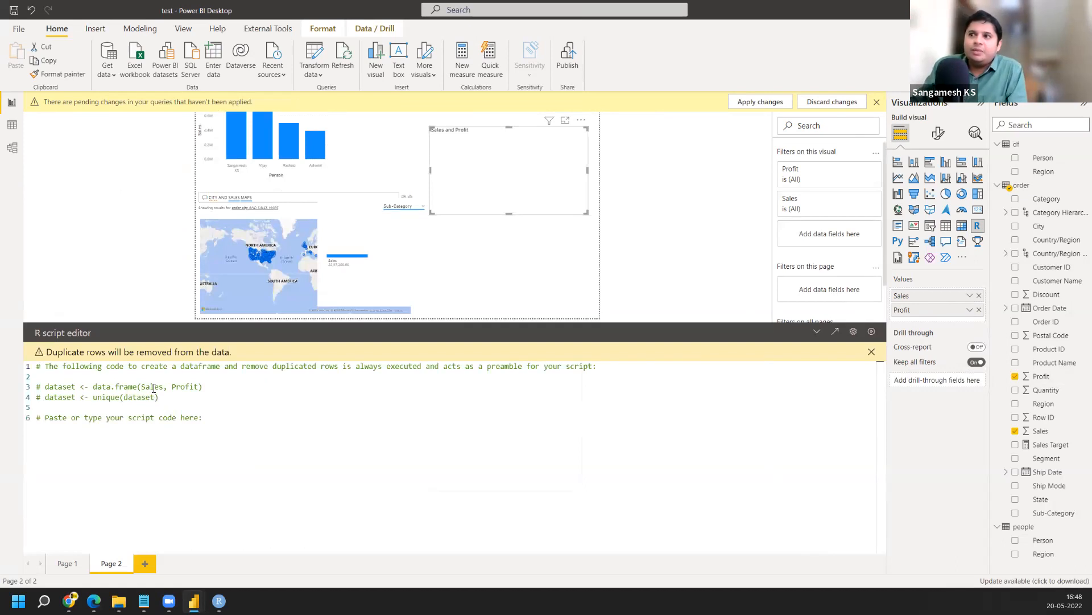
drag(142, 387, 199, 387)
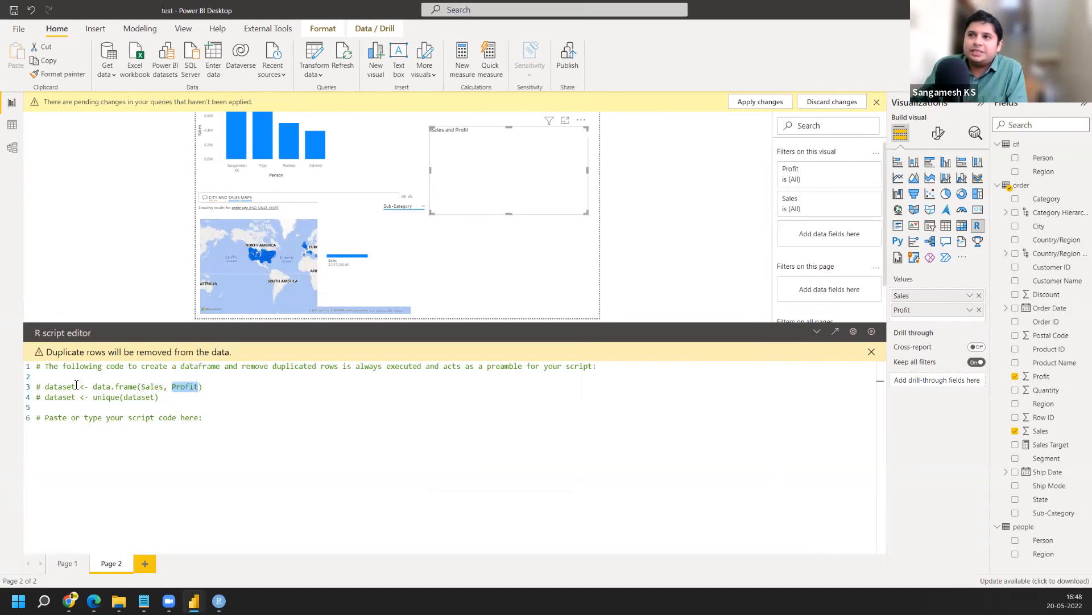
drag(75, 387, 47, 386)
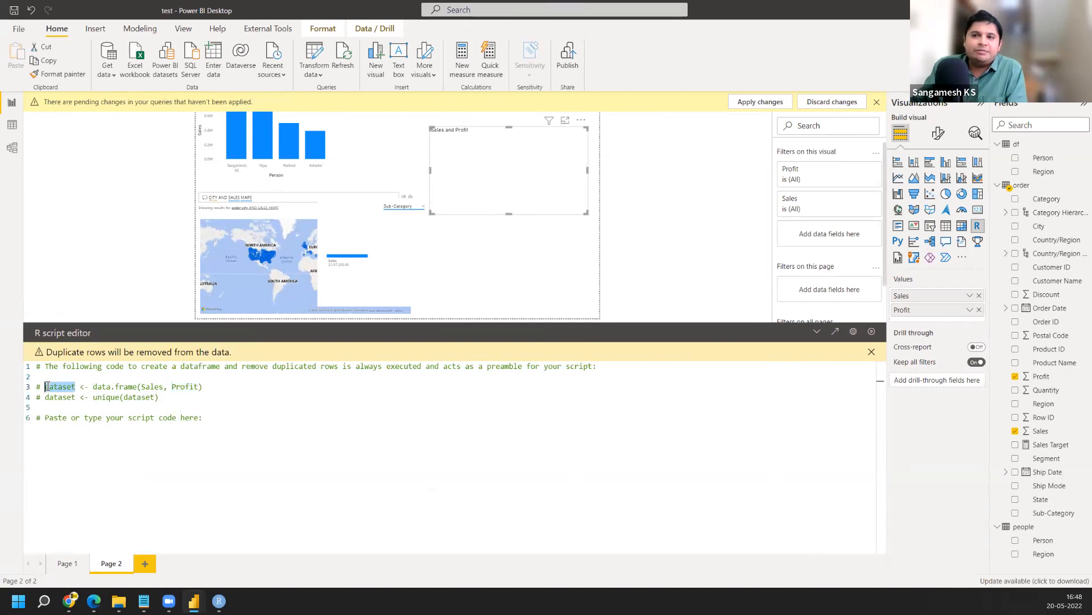
- Start a plot() call on line 7 of the R script with dataset$Sales and a comma as its first argument
click(59, 443)
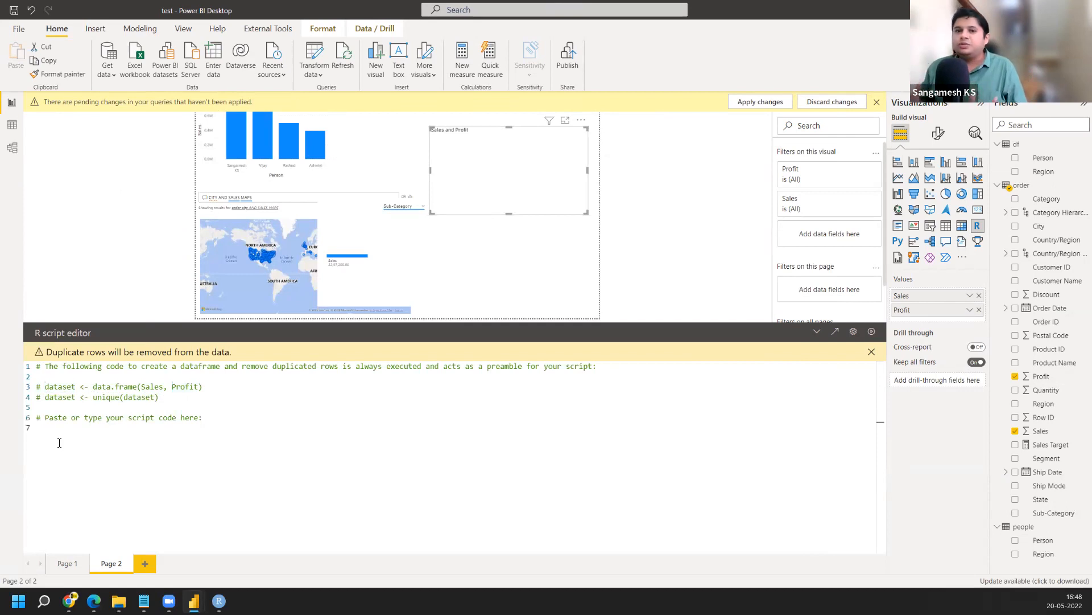
text(plot)
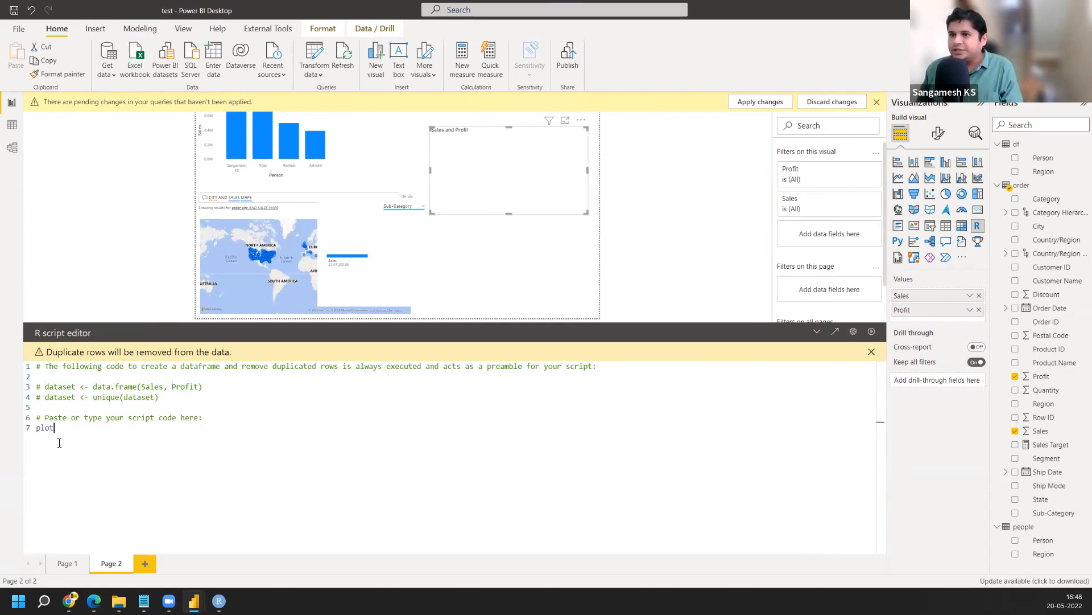
text(()
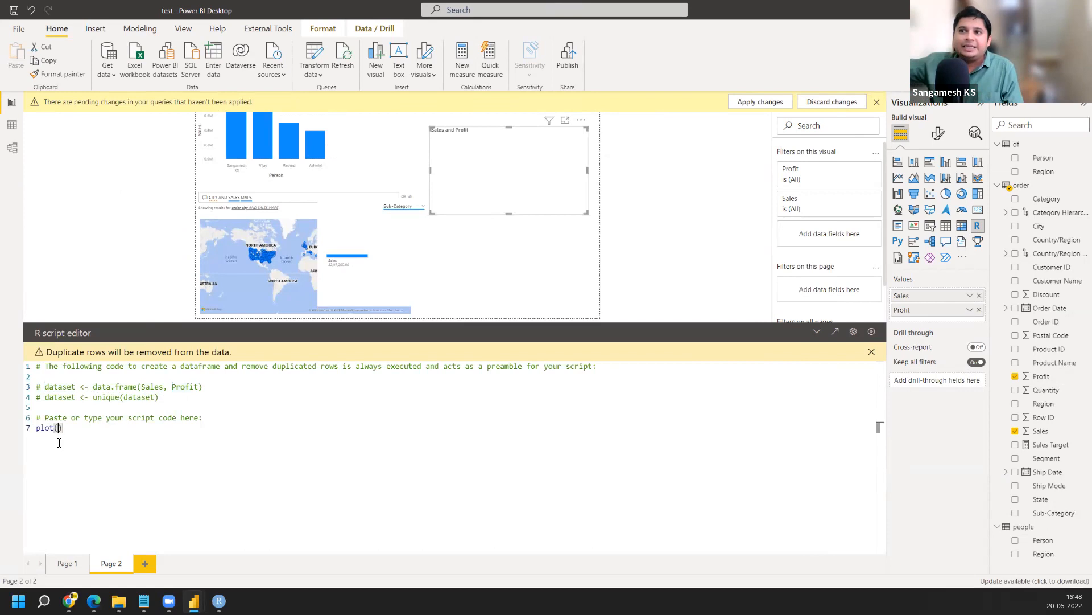
text(dats)
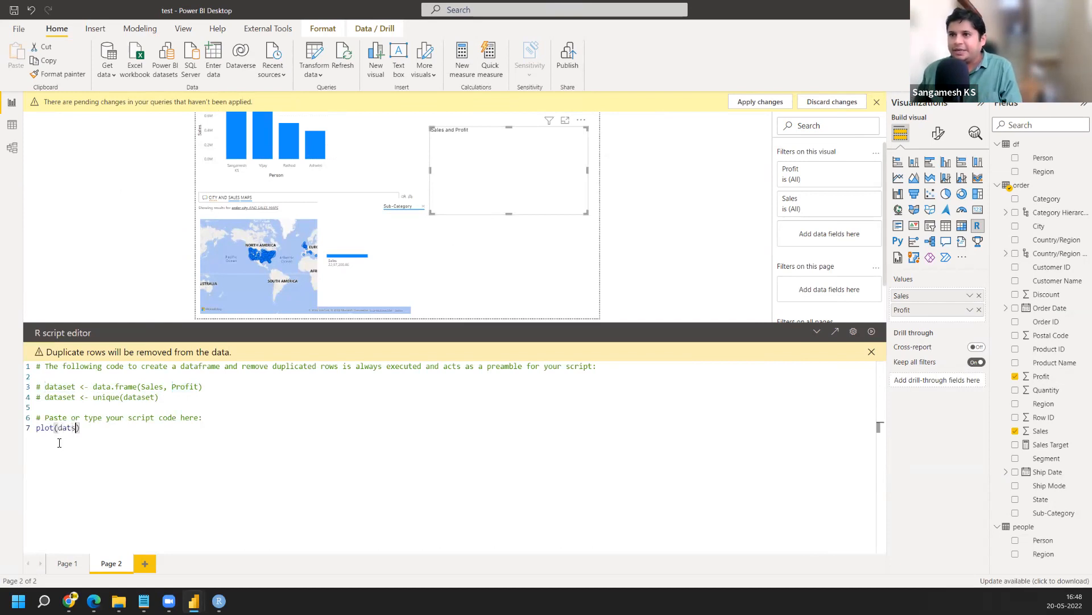
key(BackSpace)
text(aset)
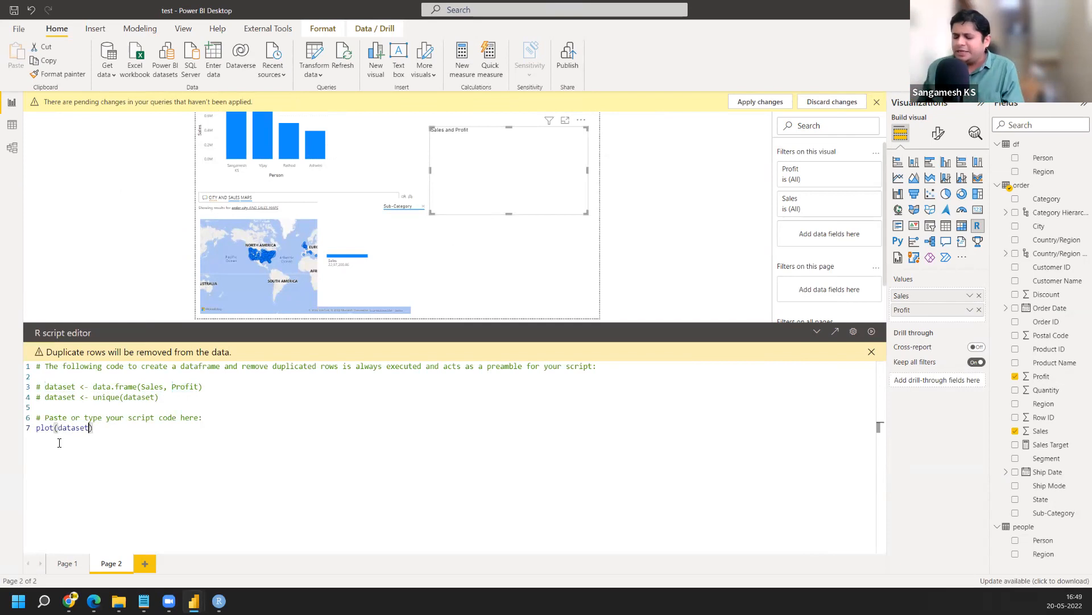
text($)
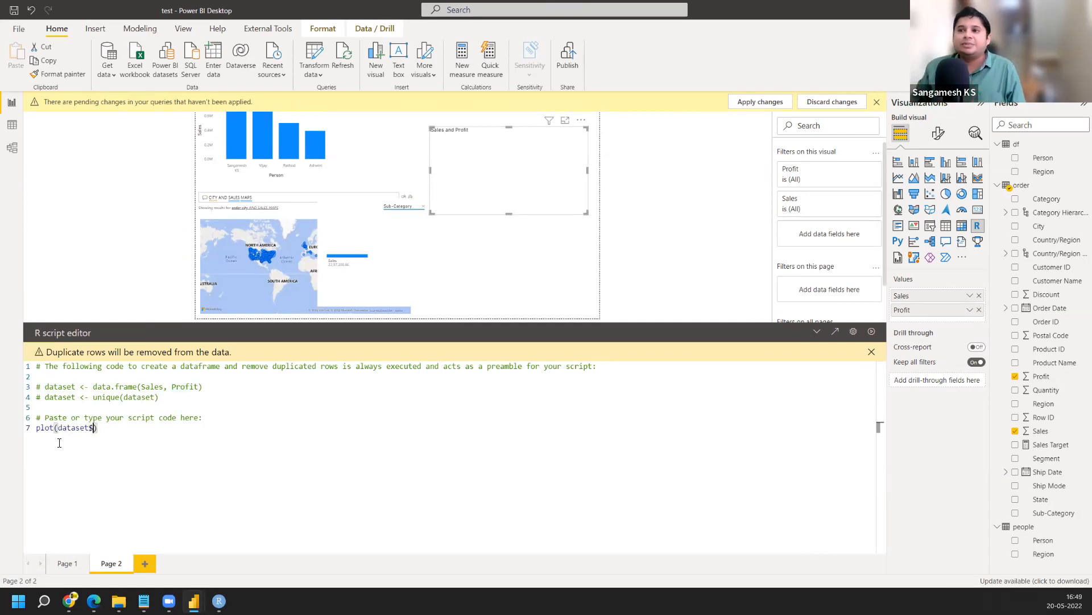
drag(143, 385, 164, 386)
key(ctrl+c)
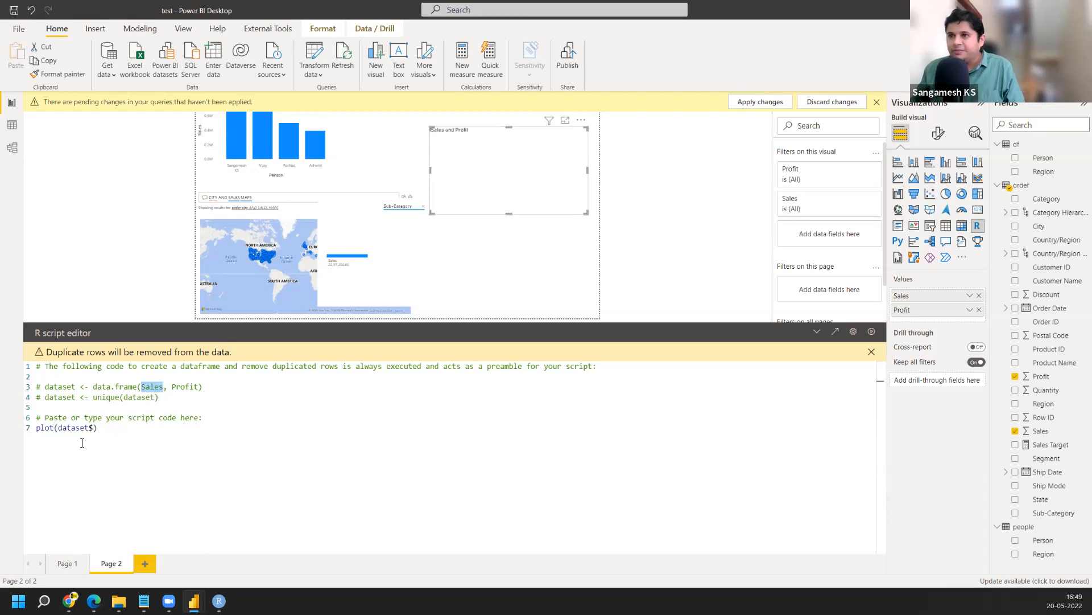
click(94, 428)
key(ctrl+v)
text(,)
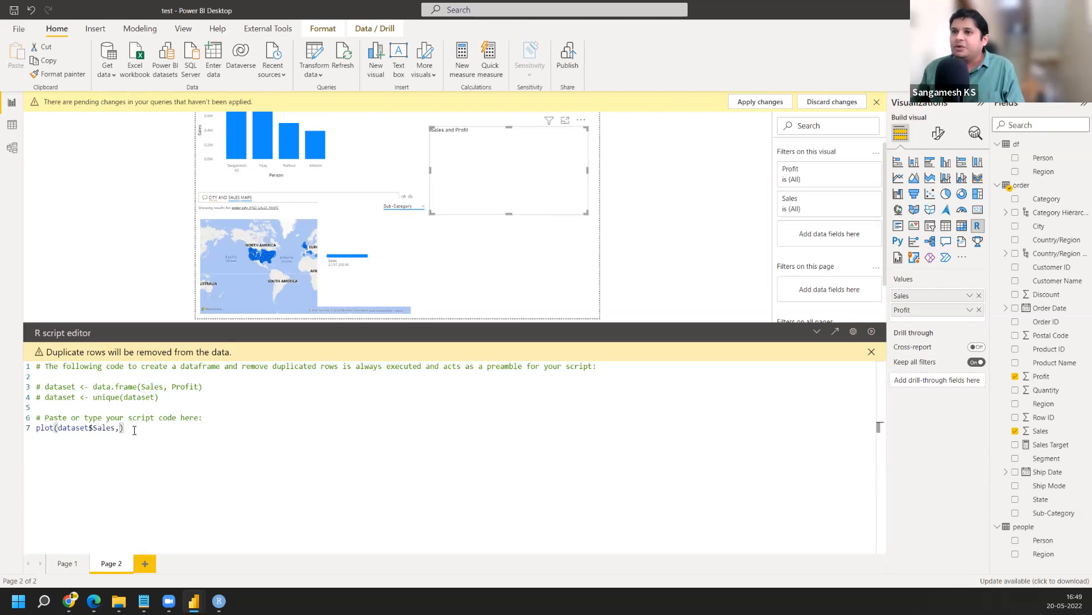
- Add dataset$Profit as the second argument so the script line reads plot(dataset$Sales,dataset$Profit)
click(88, 428)
drag(89, 428, 58, 428)
key(ctrl+c)
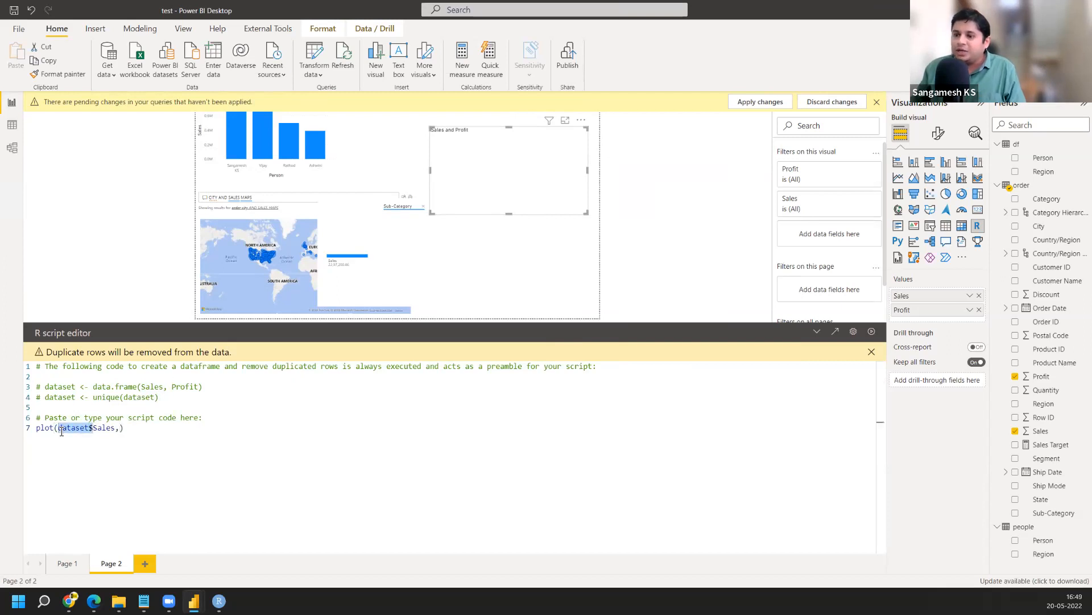
click(156, 427)
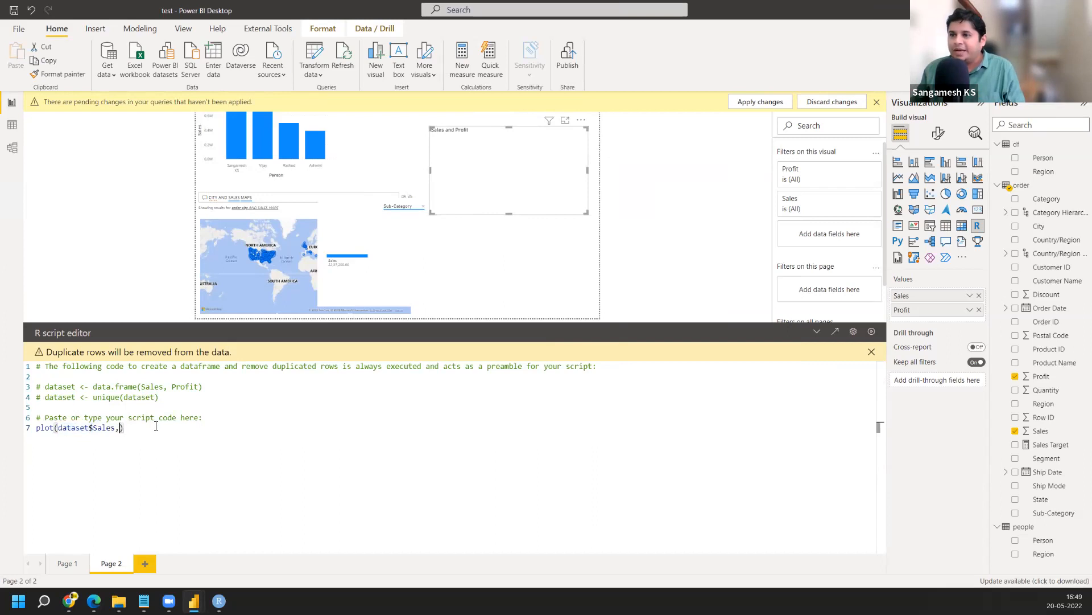
key(ctrl+v)
text($)
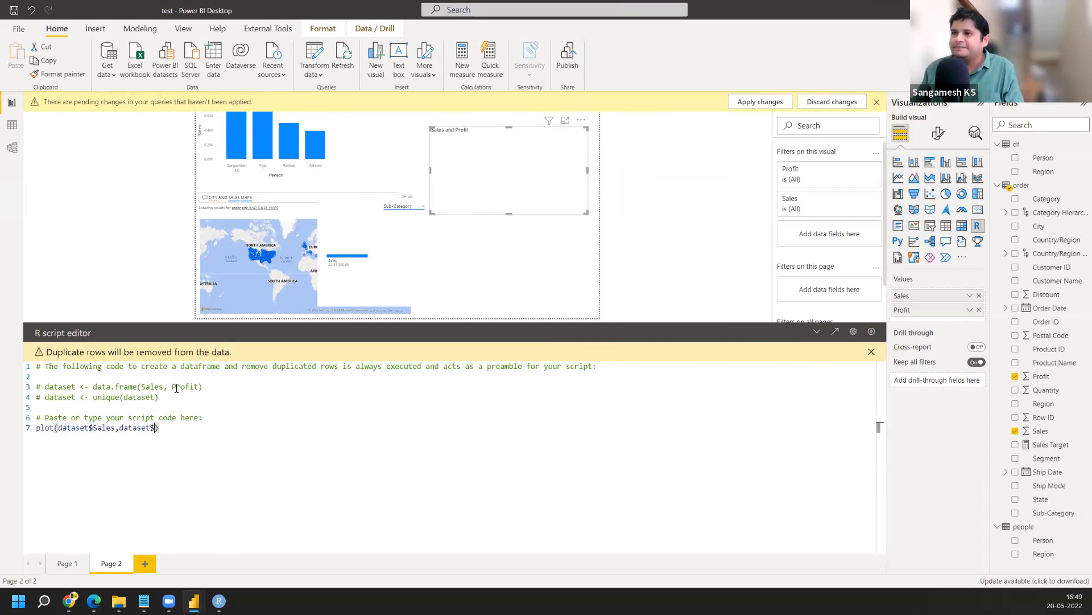
drag(172, 387, 198, 387)
key(ctrl+c)
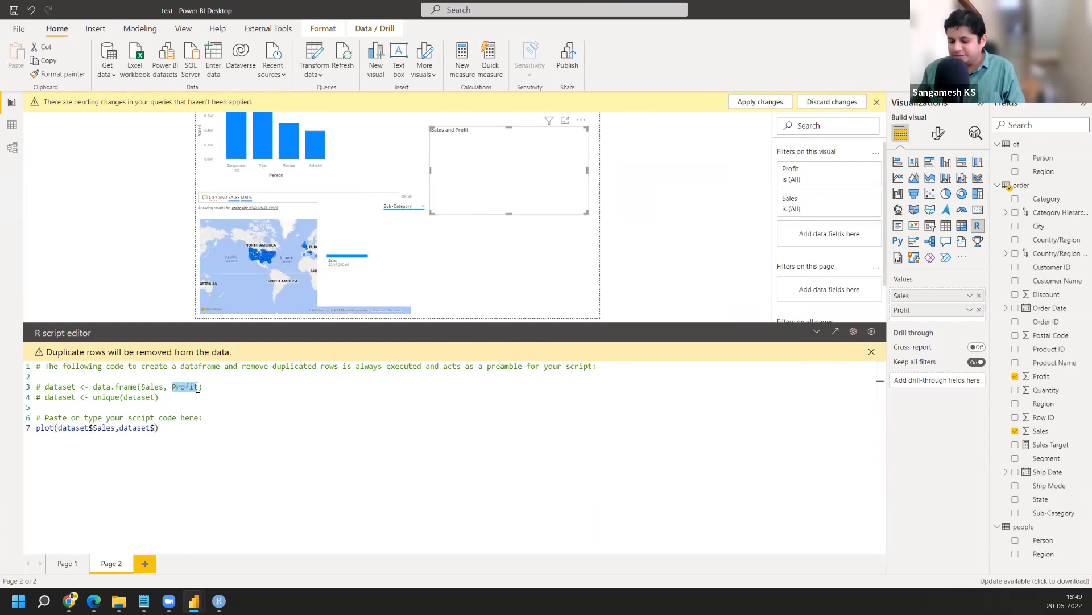
click(170, 428)
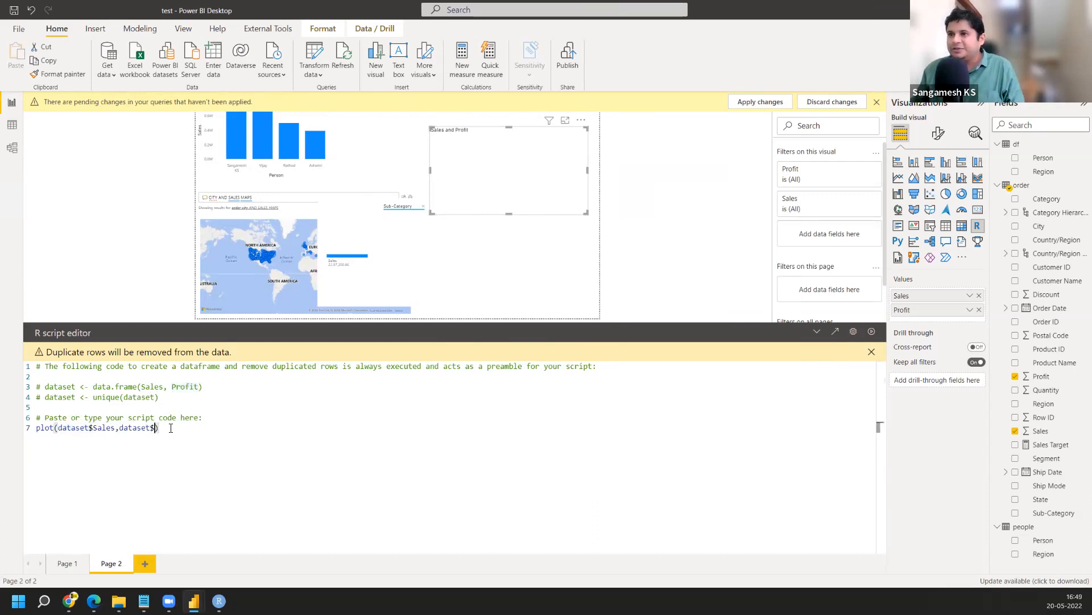
key(ctrl+v)
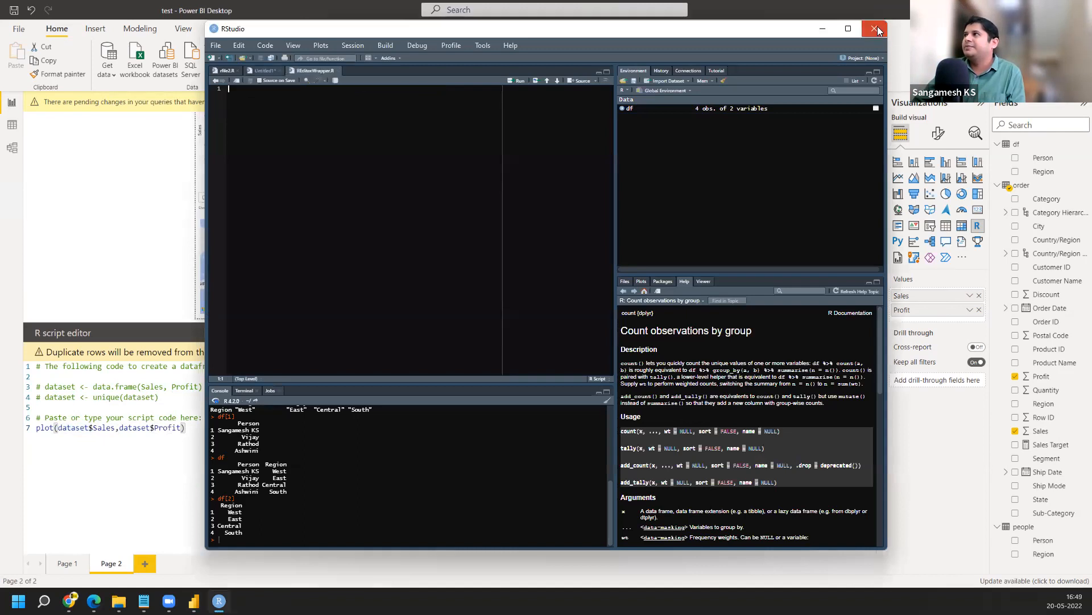
- Close RStudio and run the plot script in the Power BI R visual
click(875, 29)
click(551, 311)
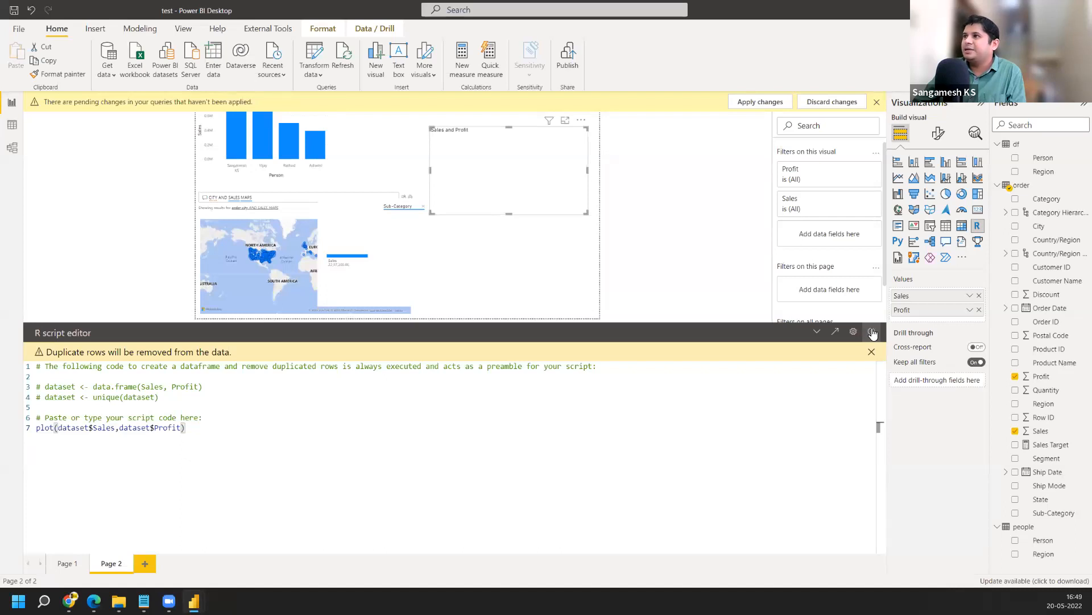
click(873, 332)
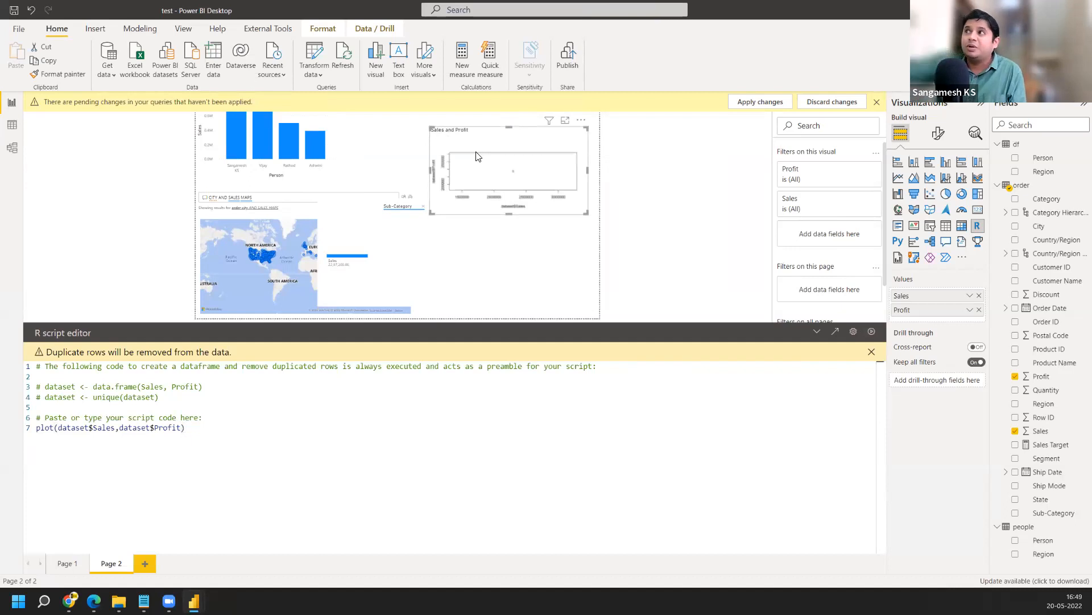
- Show the R visual in focus mode and set both its Profit and Sales values to Don't summarize
click(565, 120)
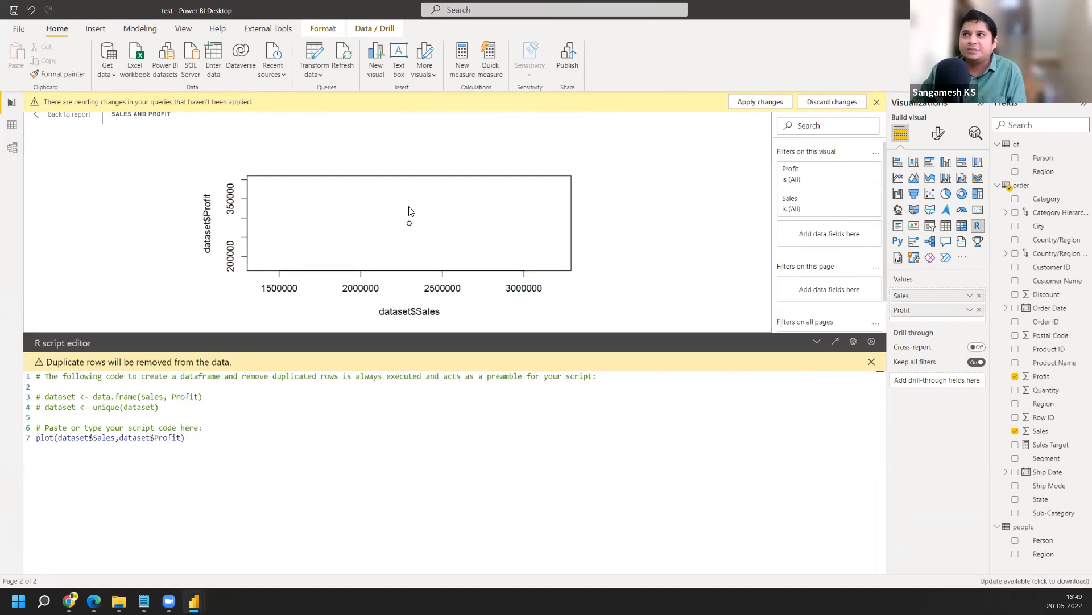
click(970, 311)
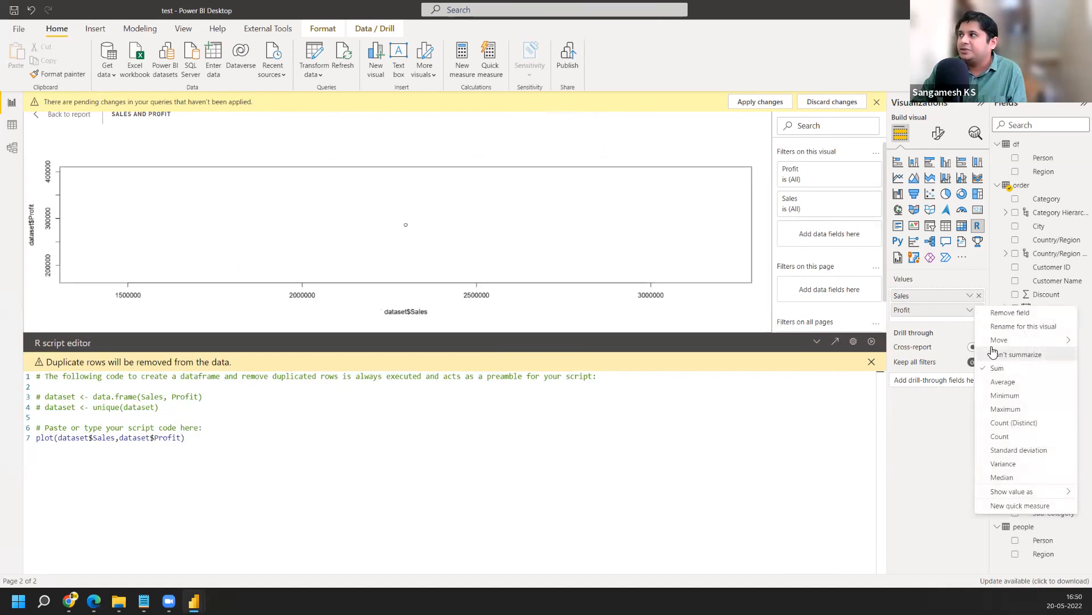
click(970, 297)
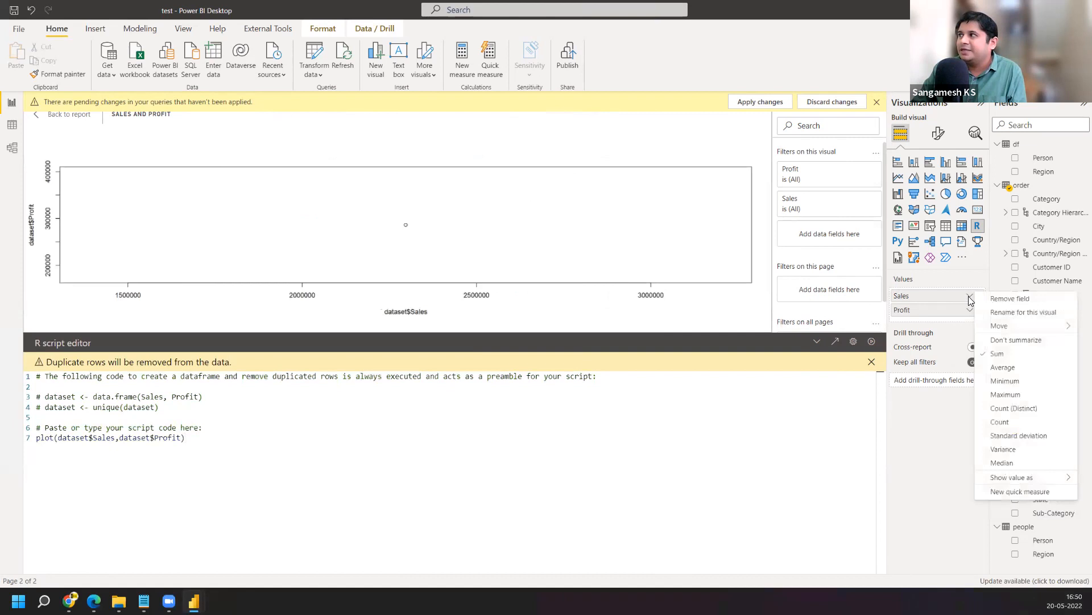
click(1003, 341)
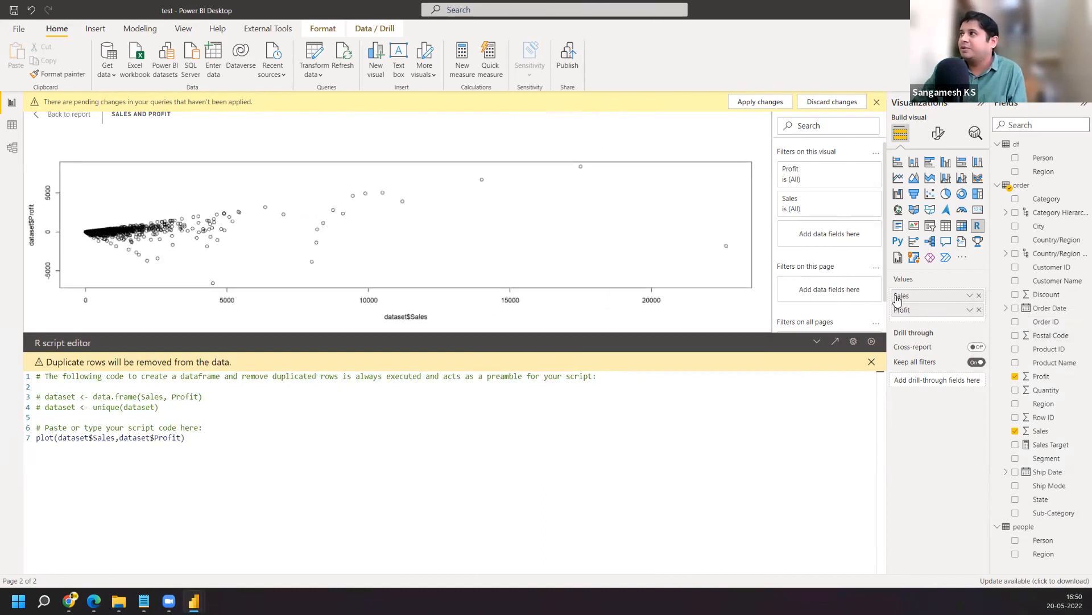
click(969, 311)
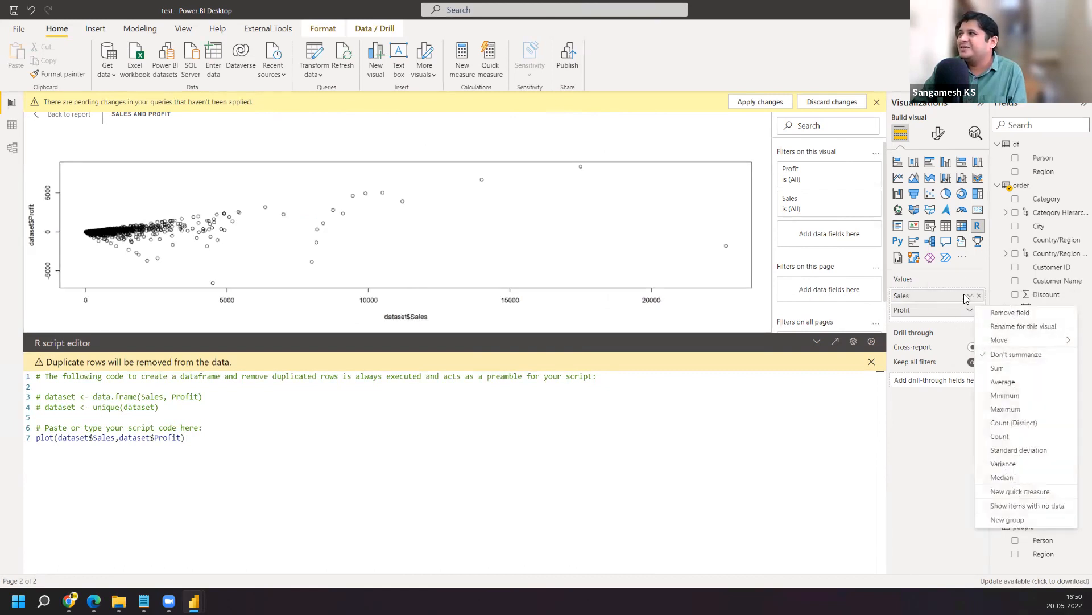
click(969, 298)
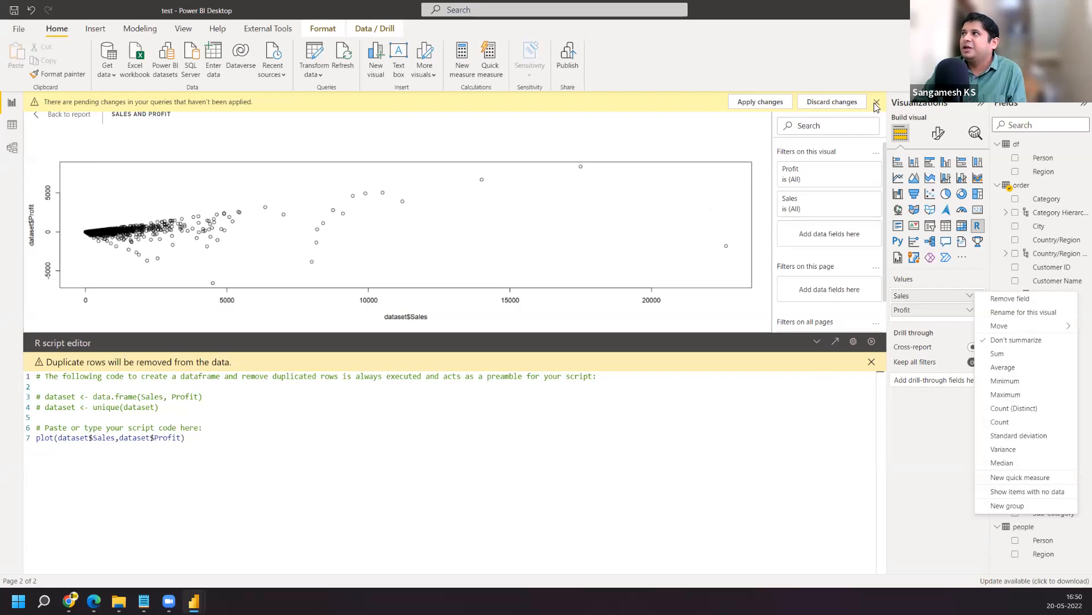
- Clear the pending query changes notice, returning to the report page, and select the Sales and Profit R visual
click(824, 105)
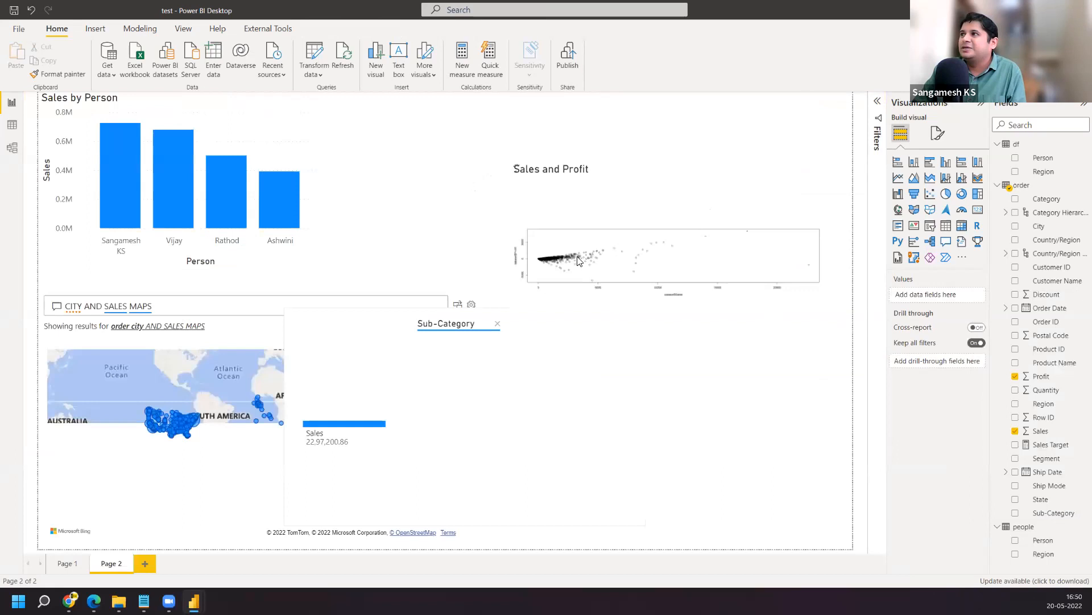
click(579, 261)
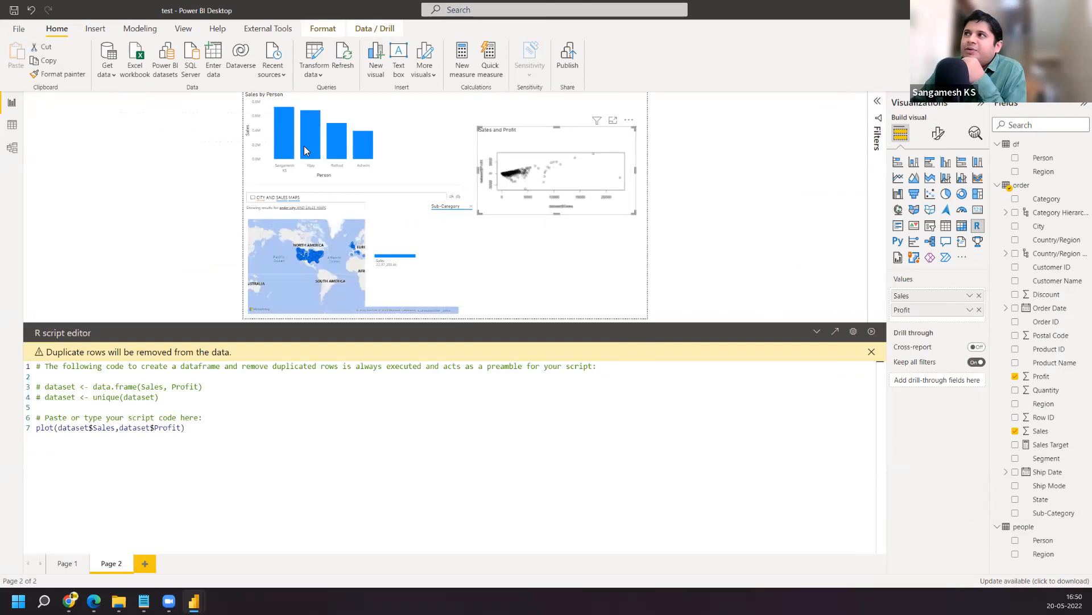
- Cross-filter the Sales and Profit plot by selecting the first and then the second bar of the Sales by Person chart
mouse_move(290, 146)
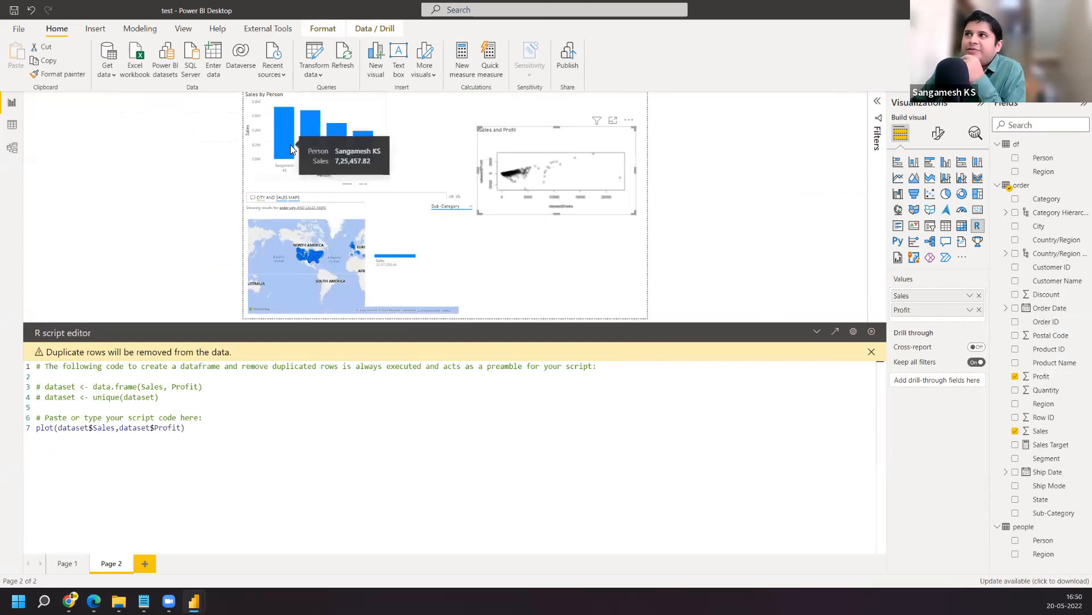
click(291, 146)
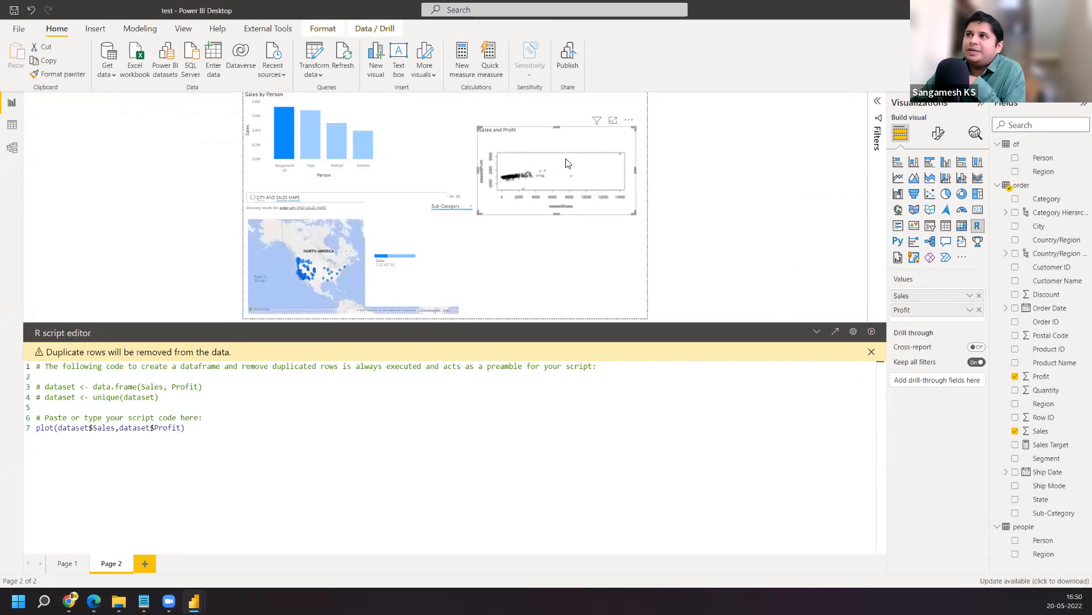
click(311, 135)
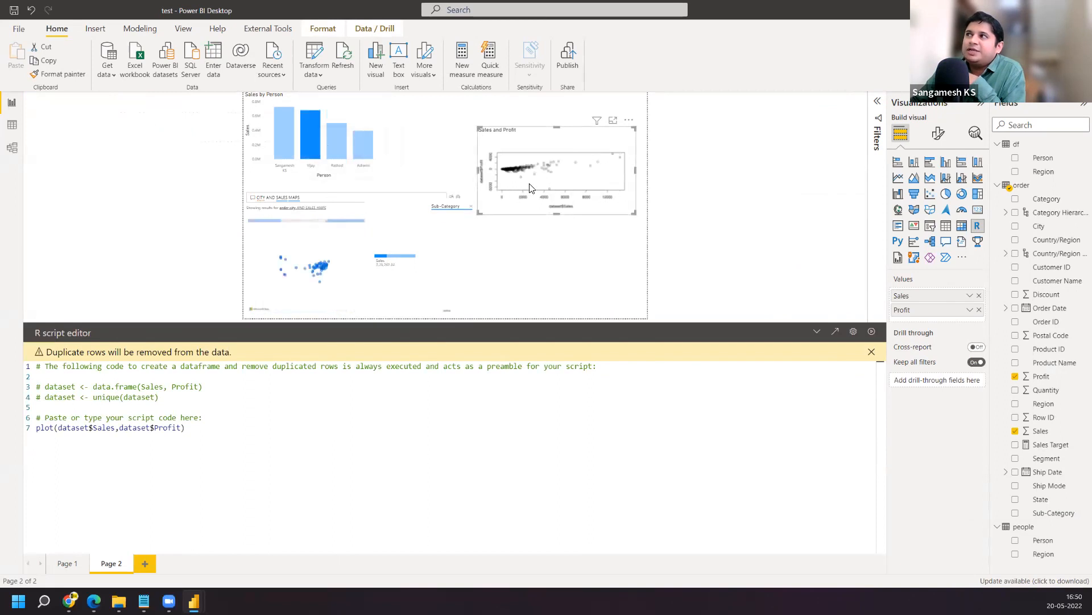
- Cross-filter the Sales and Profit plot by the third and fourth Sales by Person bars, viewing the filtered plot in focus mode
click(341, 149)
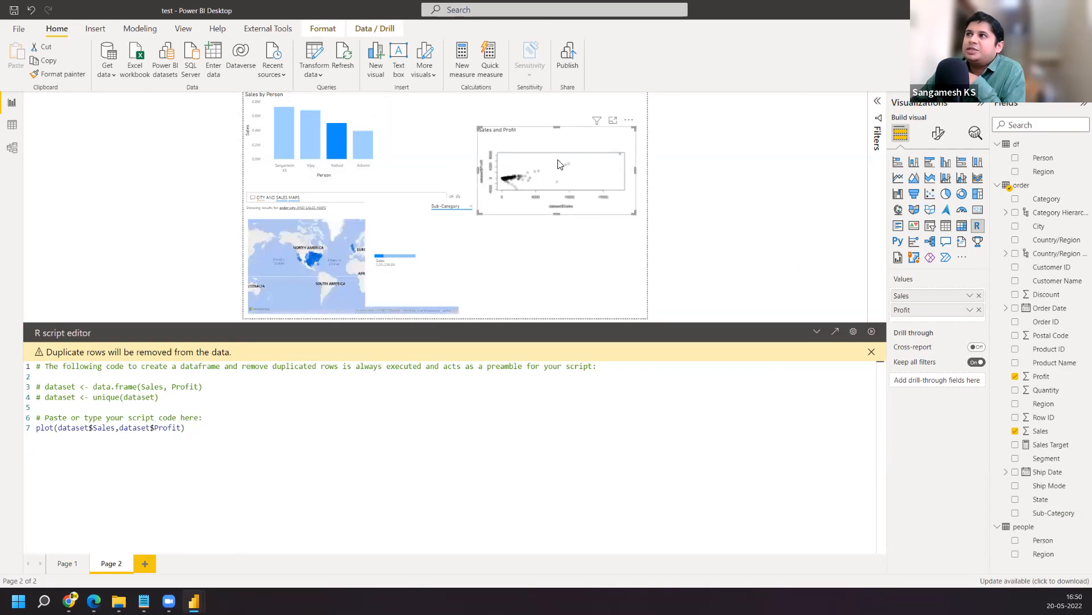
click(362, 140)
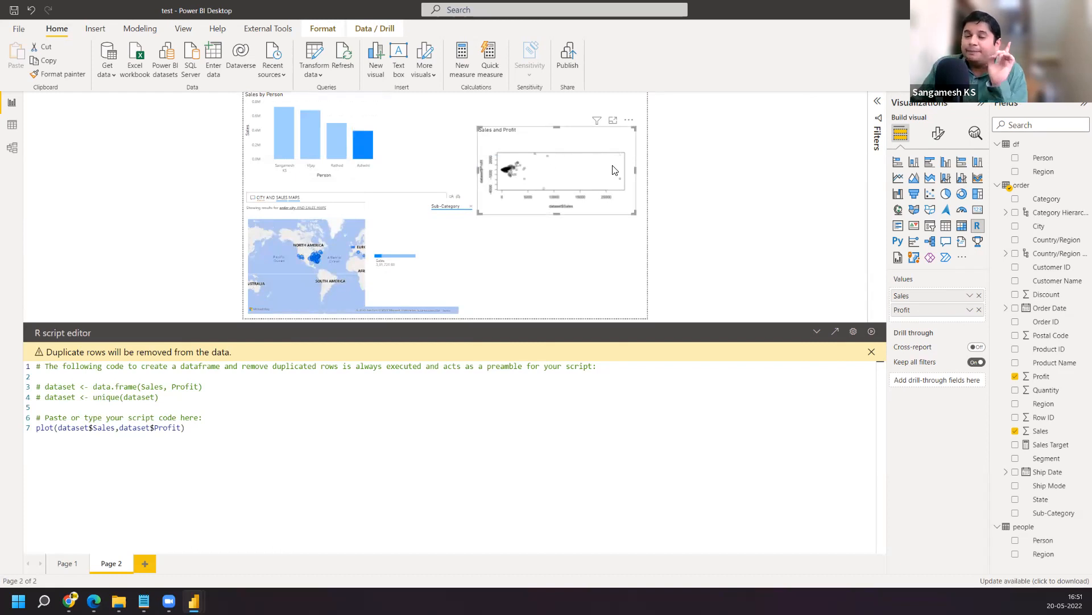
click(611, 122)
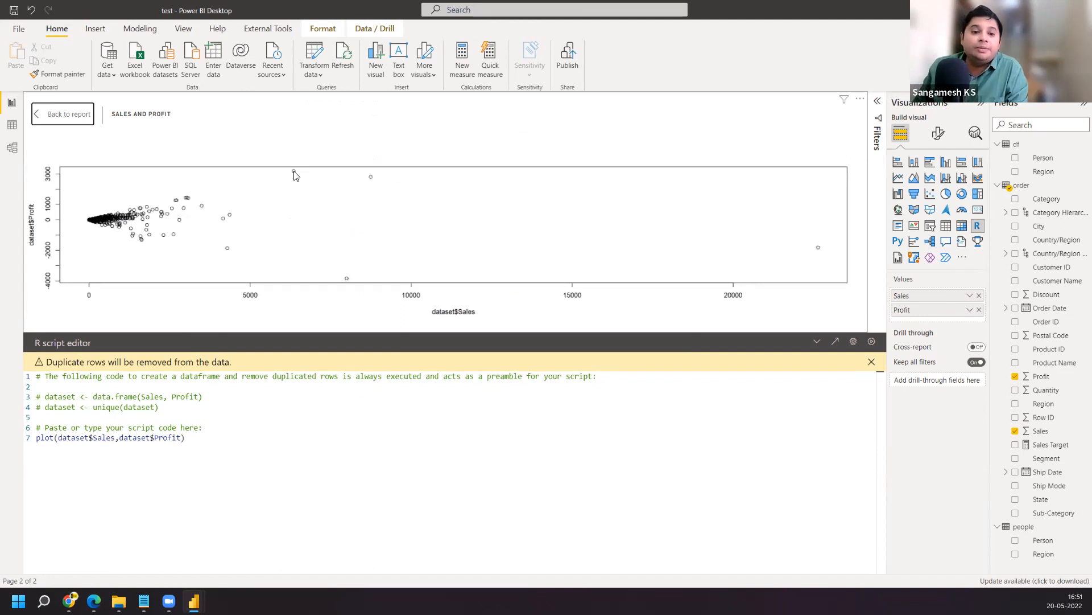
click(68, 115)
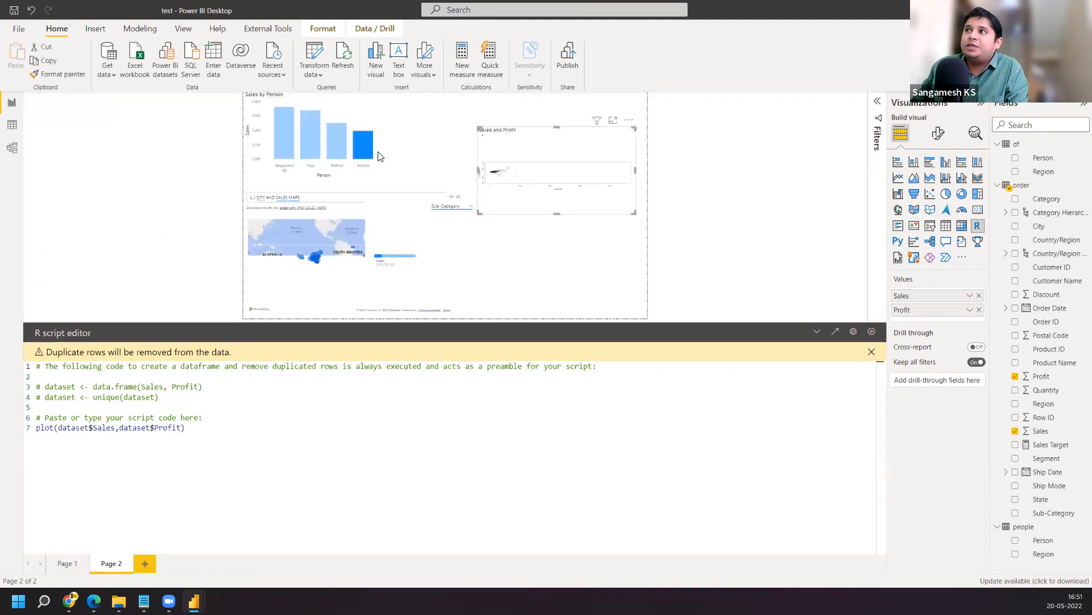
mouse_move(365, 147)
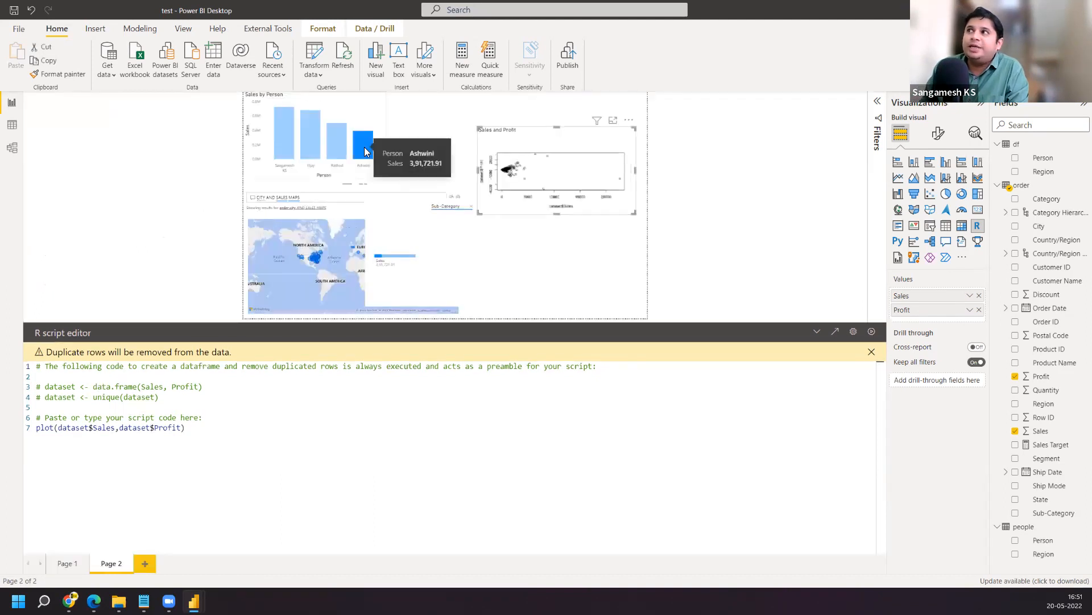
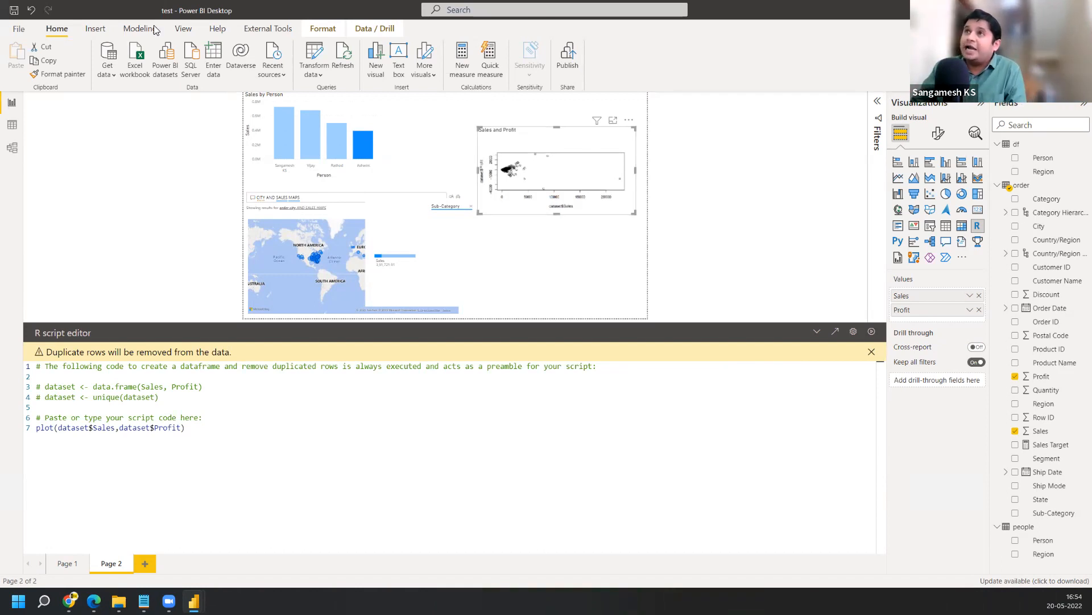
- View the Other category of data connectors, including R script, and close the dialog without connecting
click(107, 67)
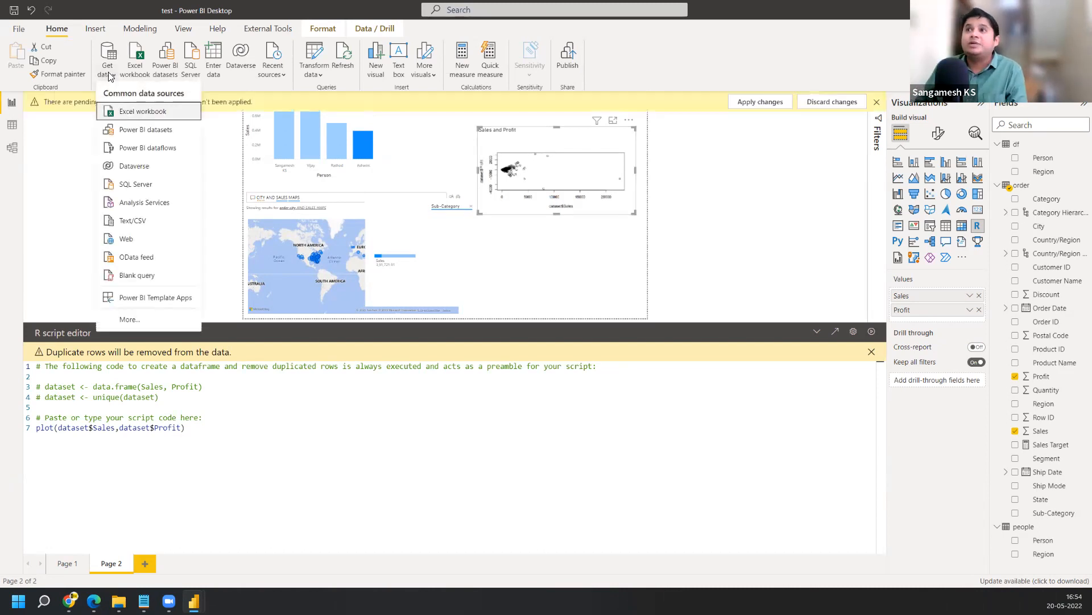
click(150, 324)
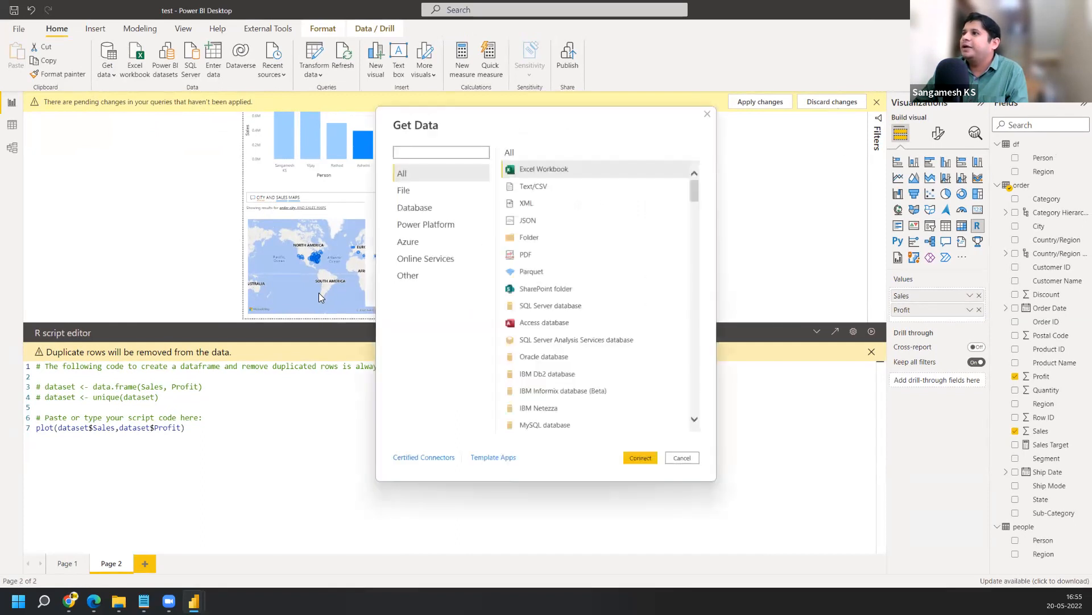
click(406, 276)
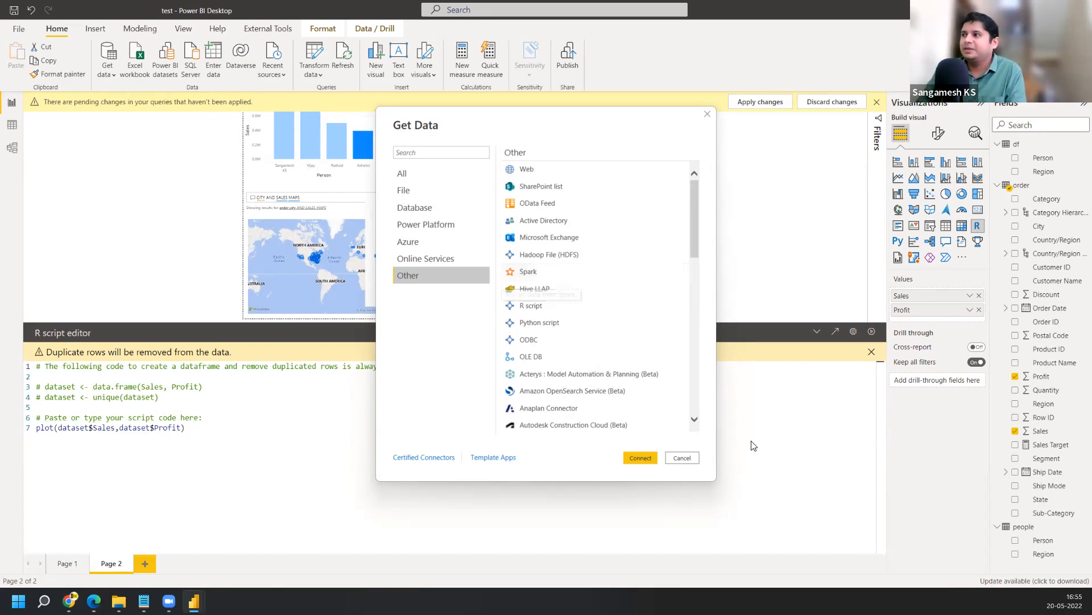
click(678, 458)
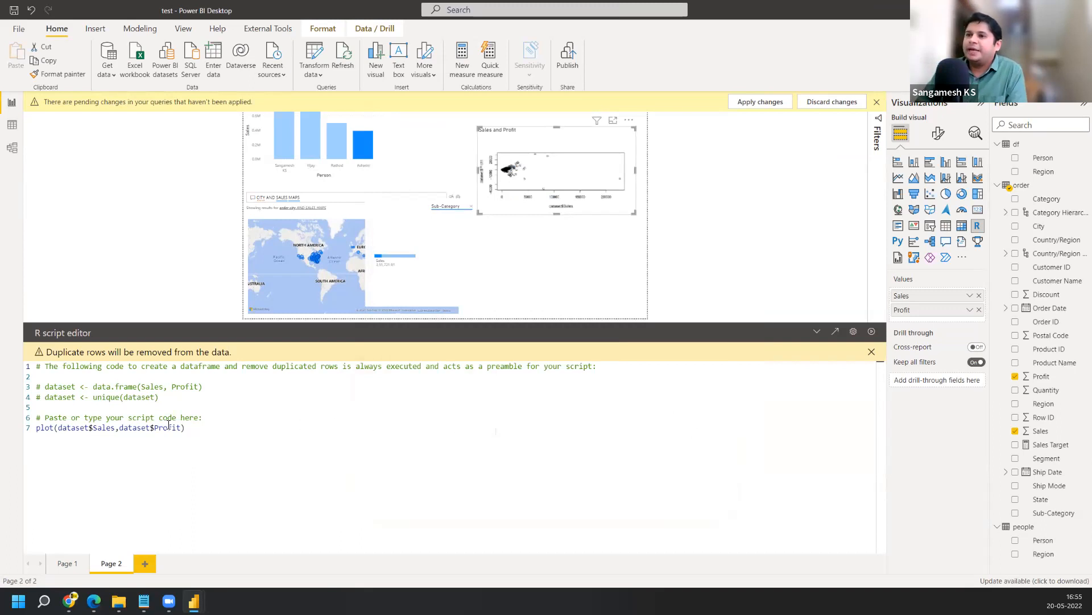
- Copy the plot(dataset$Sales,dataset$Profit) line from the R script and remove the Sales and Profit R visual
key(ctrl+a)
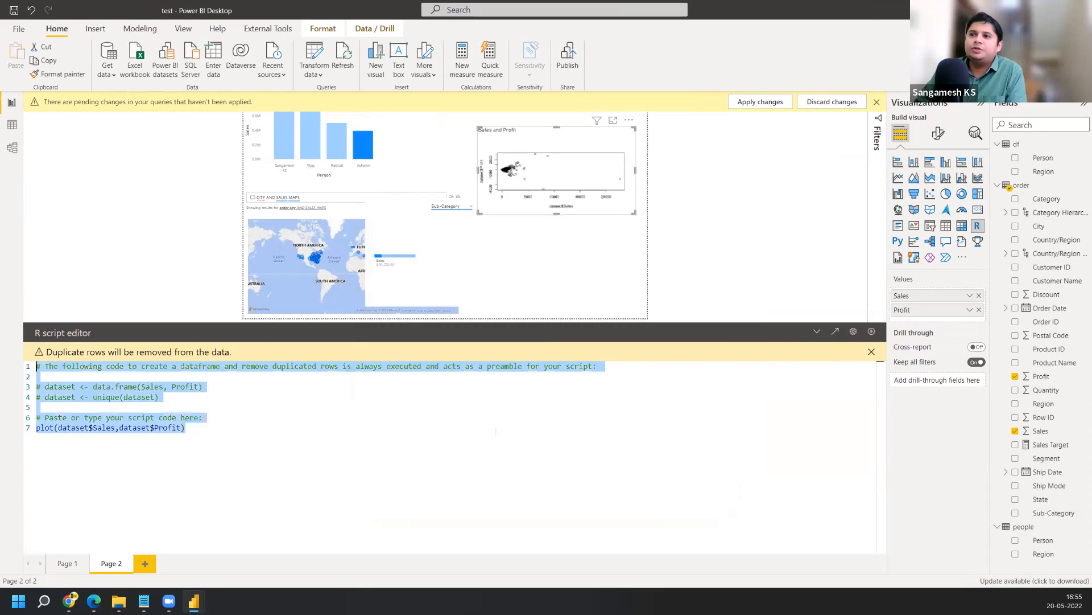
click(191, 428)
drag(191, 428, 22, 434)
key(ctrl+c)
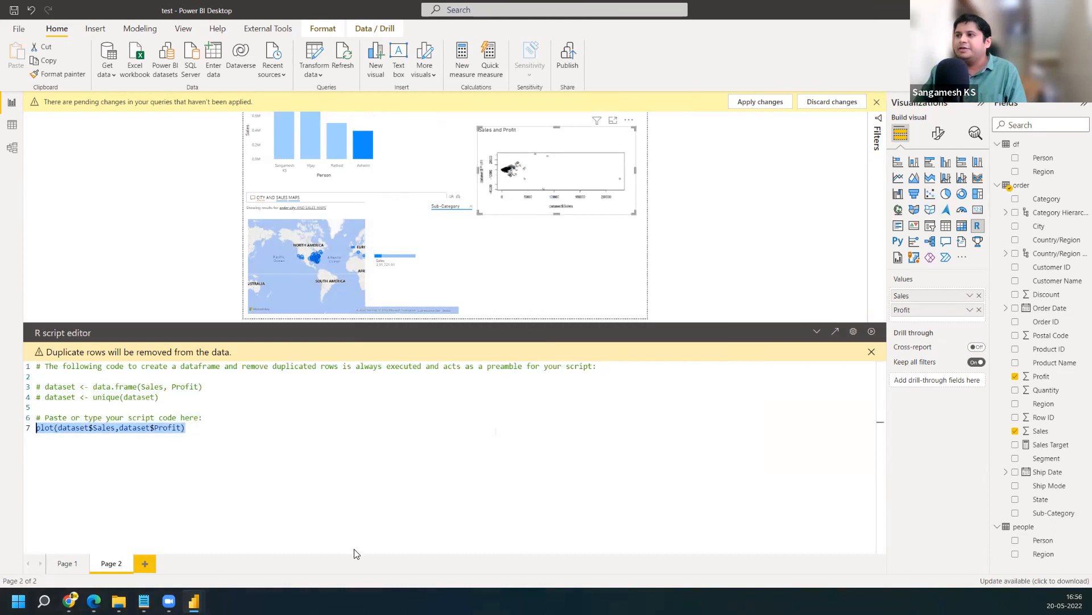
click(387, 329)
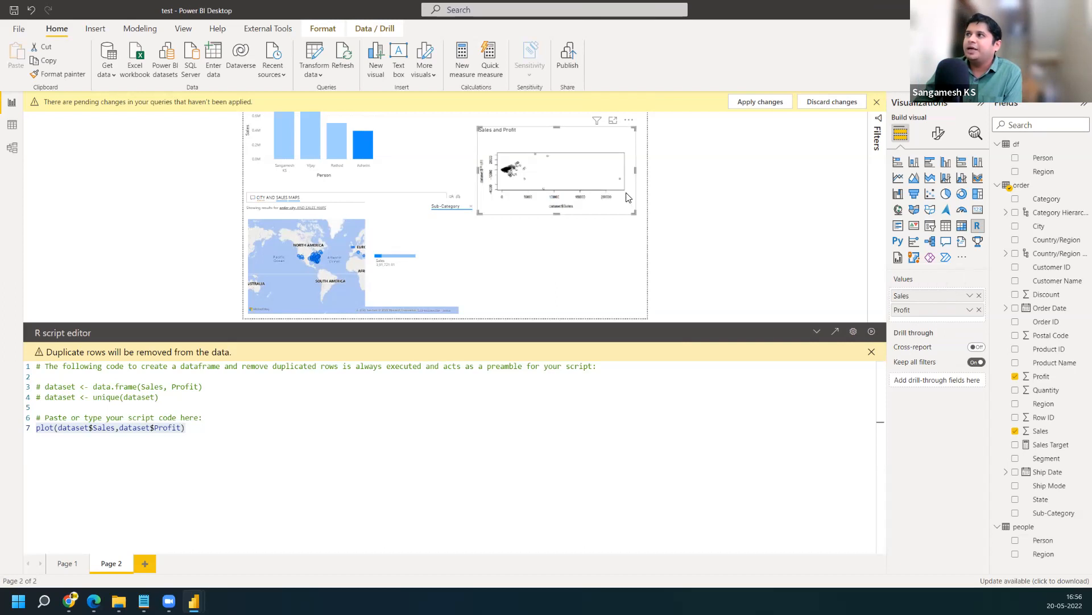
click(629, 121)
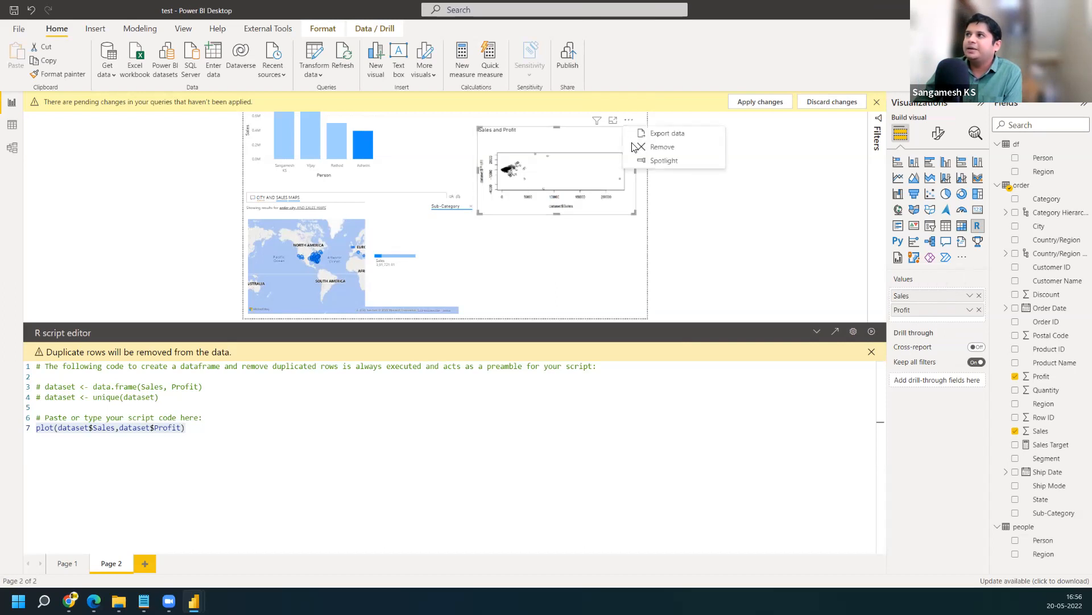
click(654, 149)
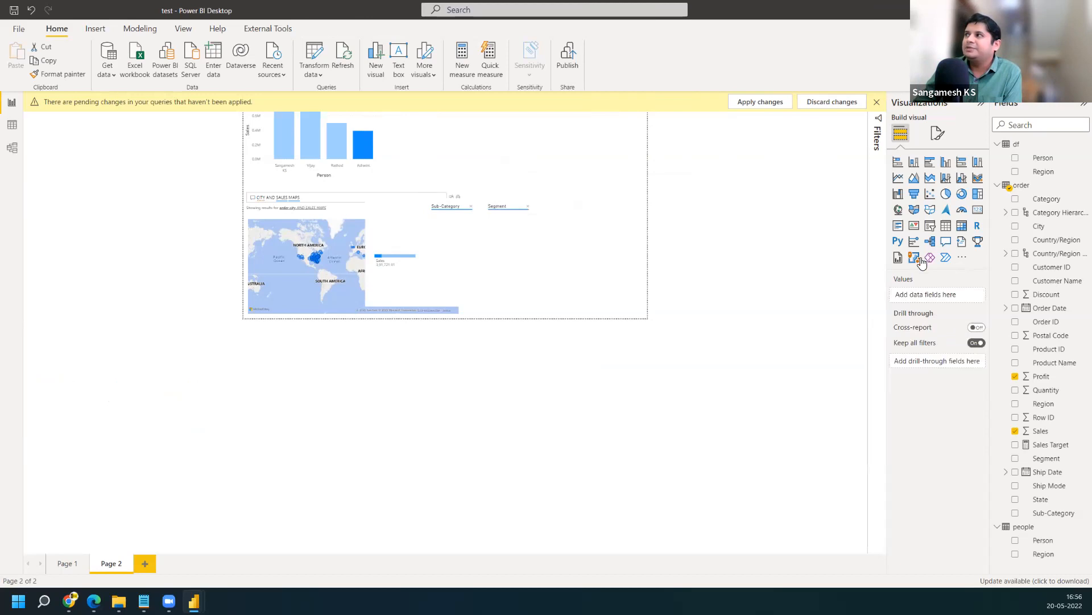
- Insert a new R visual with Sales and Profit from the order table as its values
click(978, 226)
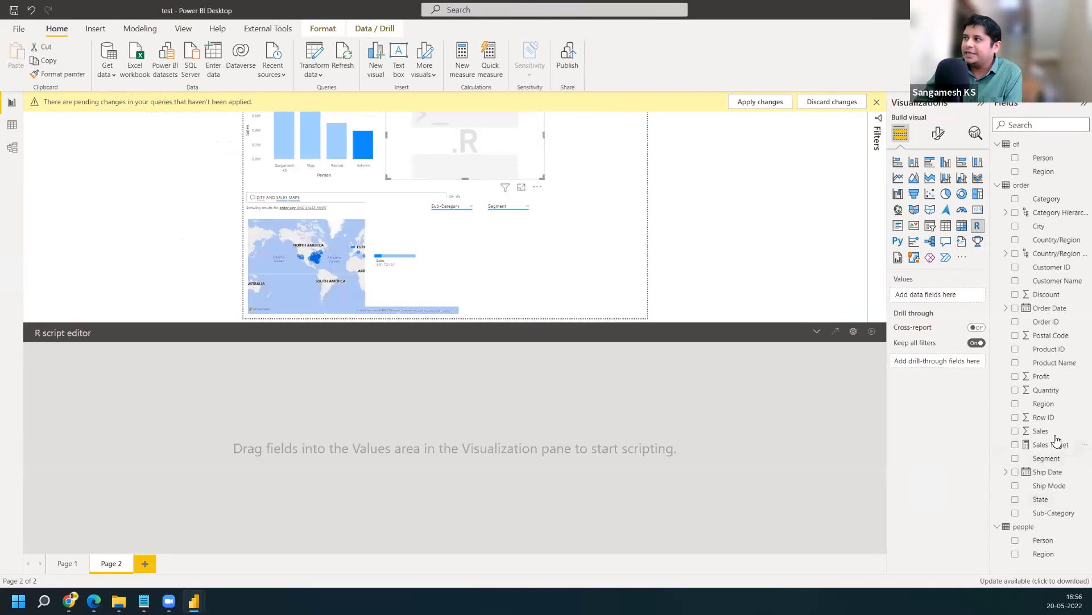
drag(1053, 432, 951, 290)
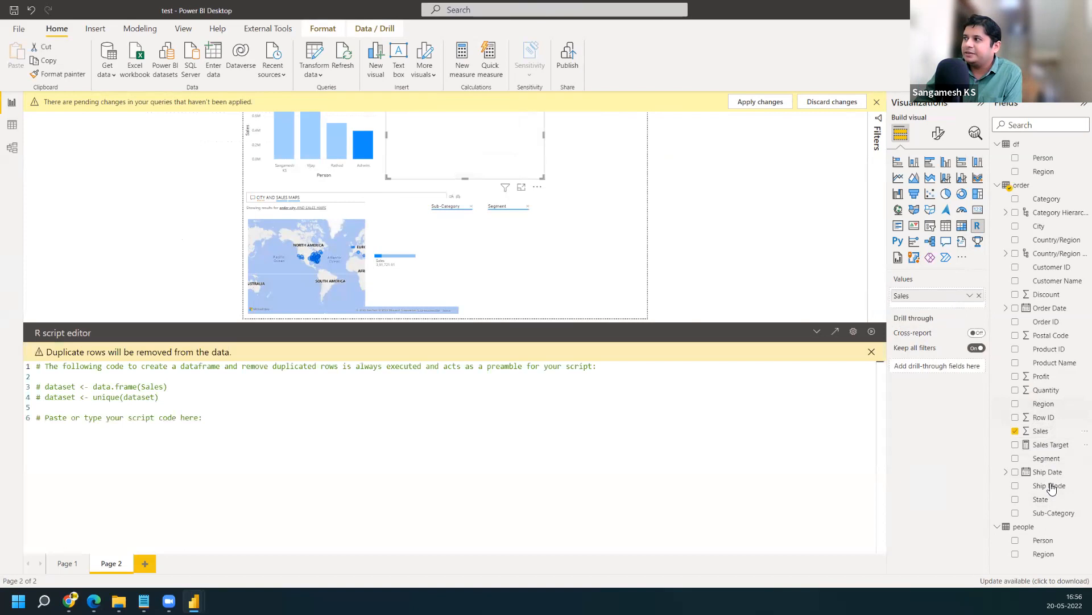
drag(1050, 376, 943, 306)
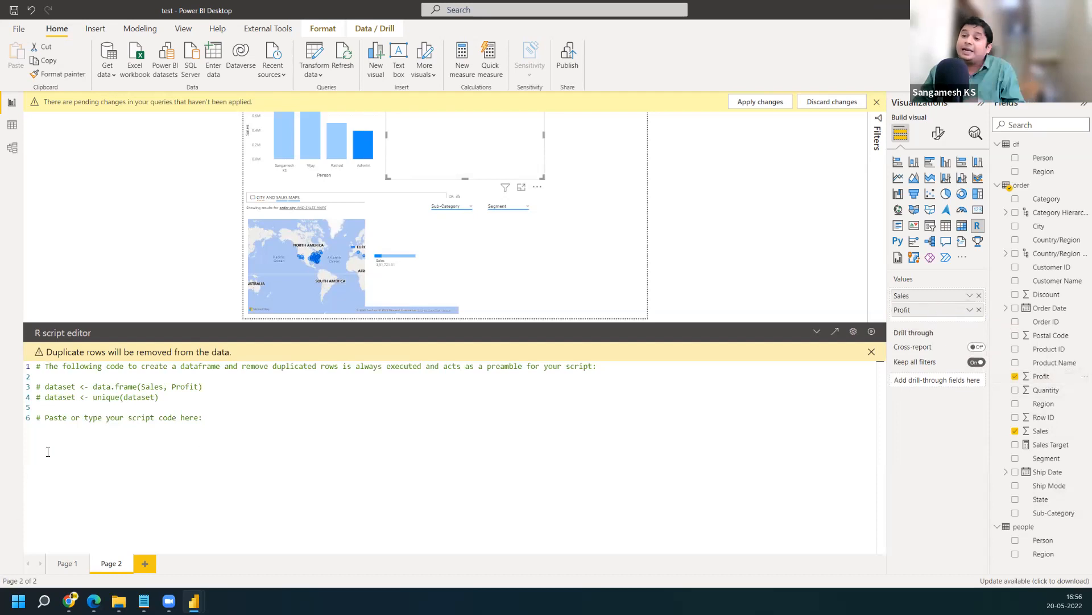
- Paste plot(dataset$Sales,dataset$Profit) below the script's comments and run the script
key(Return)
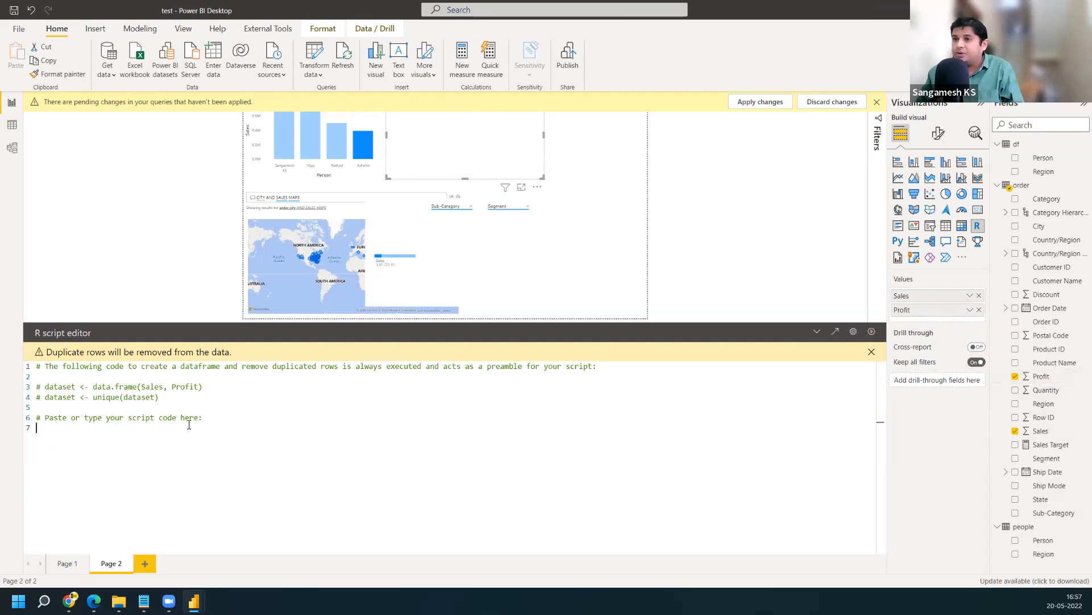
key(ctrl+v)
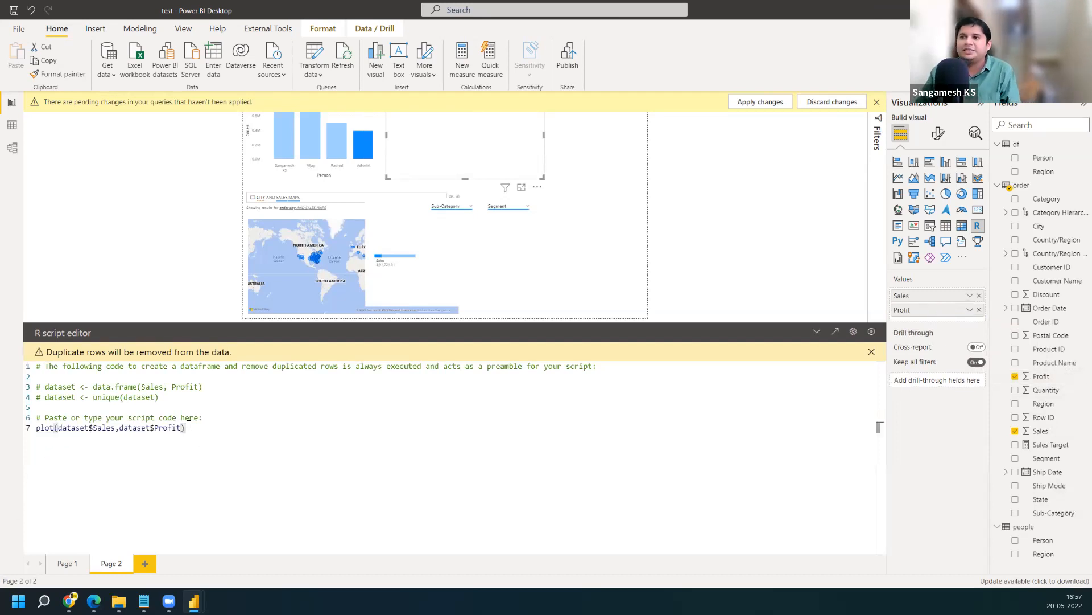
click(872, 333)
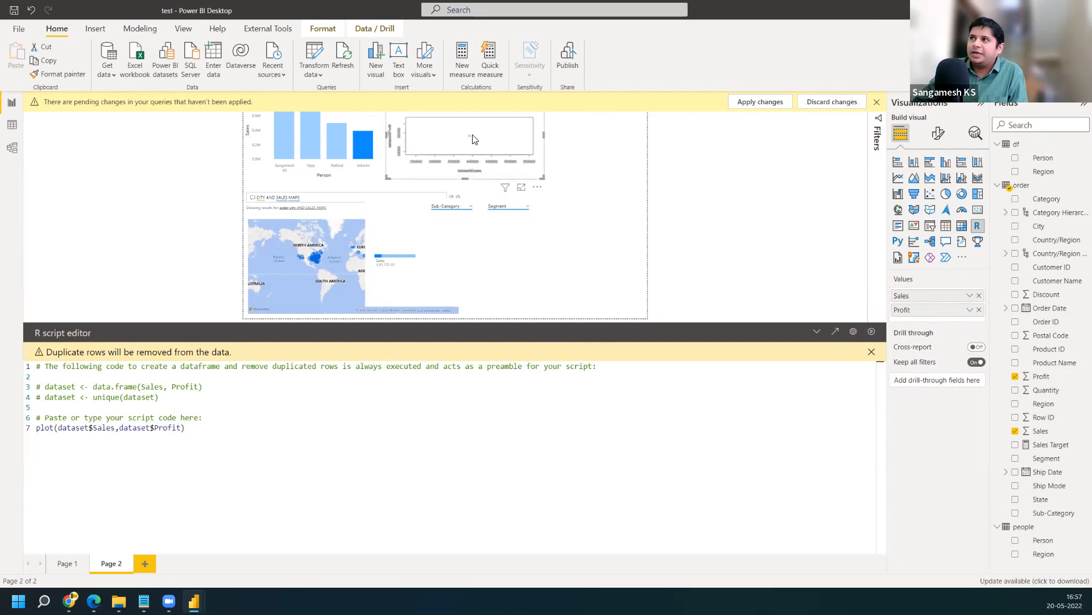
- Set the new R visual's Sales and Profit values to Don't summarize and dismiss the pending query changes notice
click(971, 296)
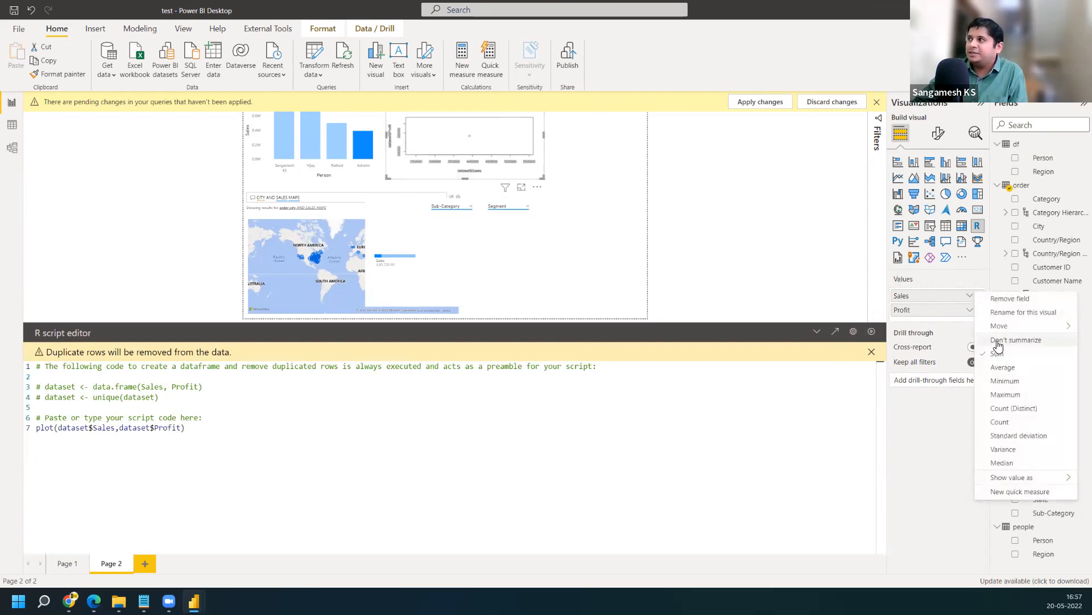
click(965, 311)
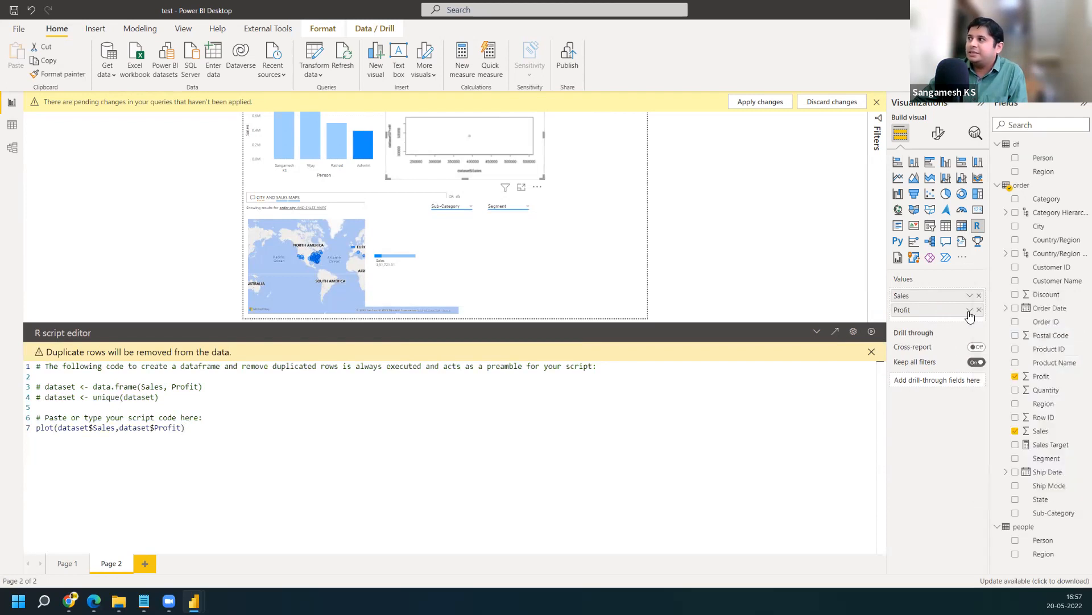
click(970, 311)
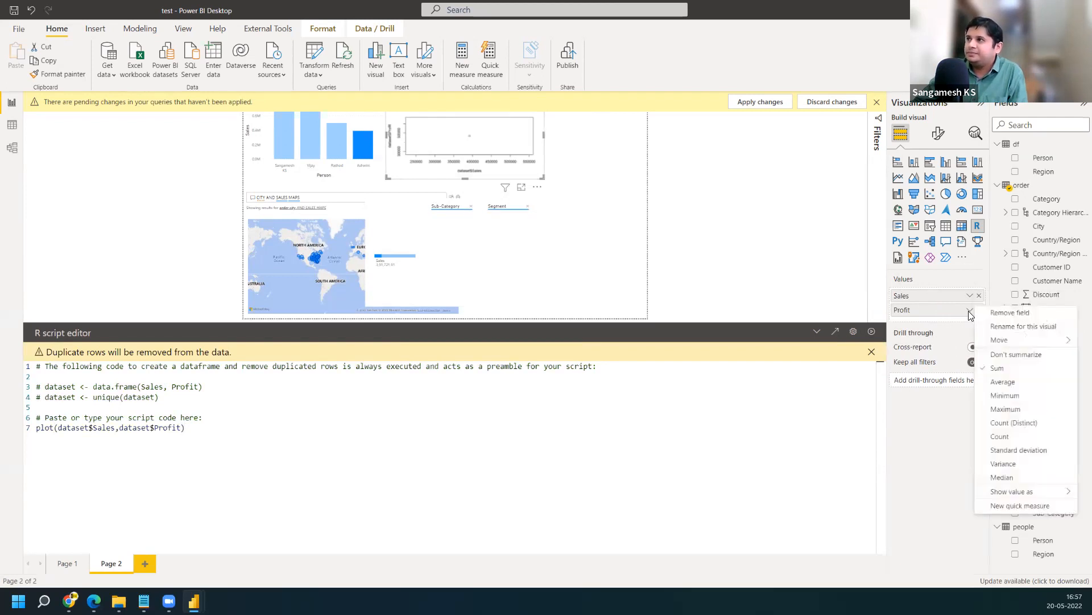
click(1002, 356)
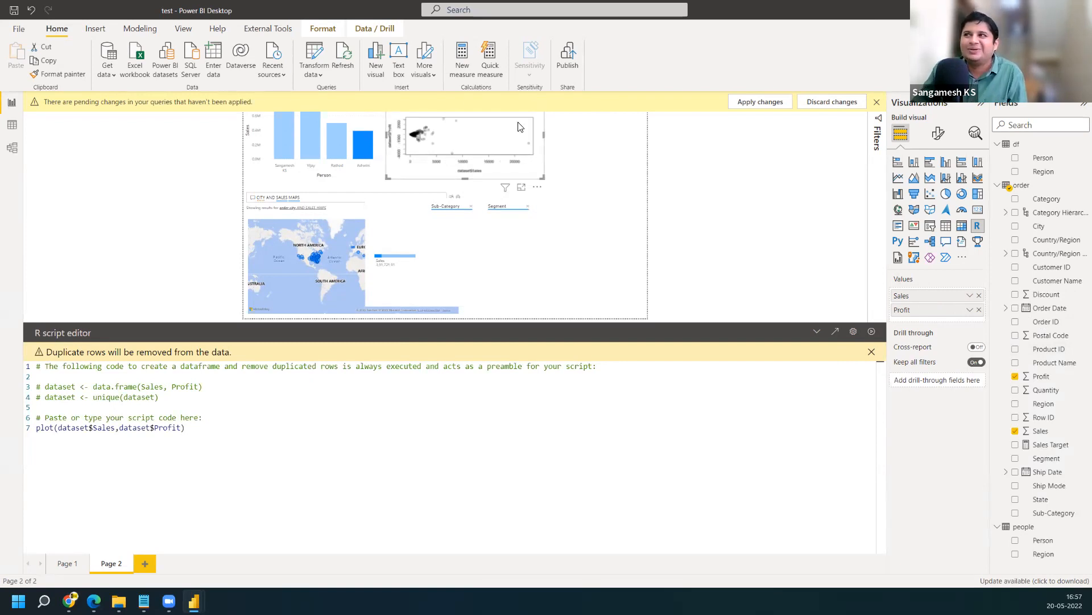
click(876, 104)
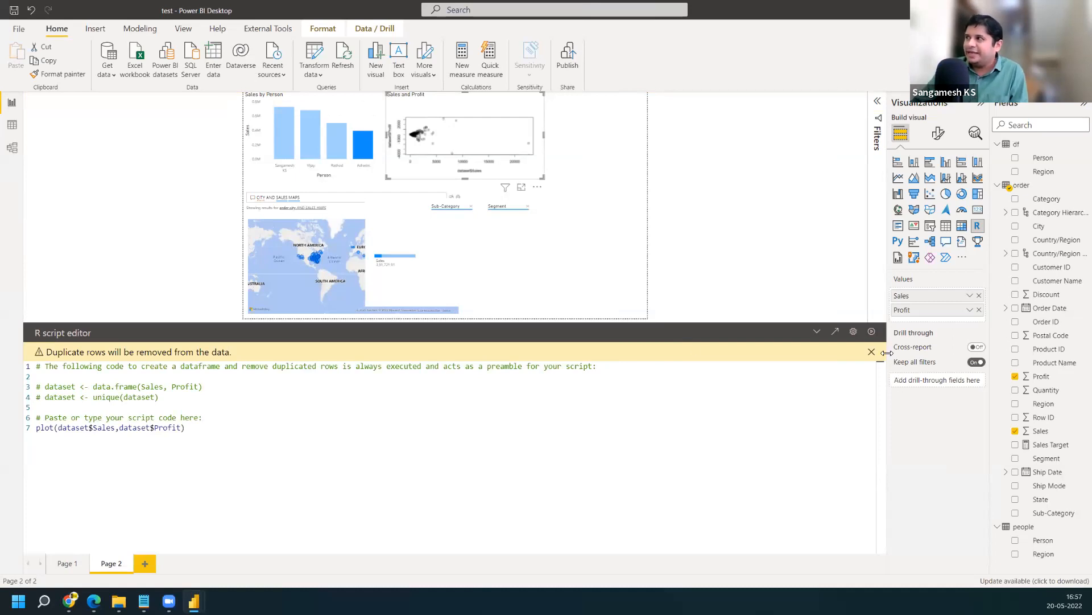
- Rerun the R visual's script and open it in RStudio in a maximized window
click(872, 333)
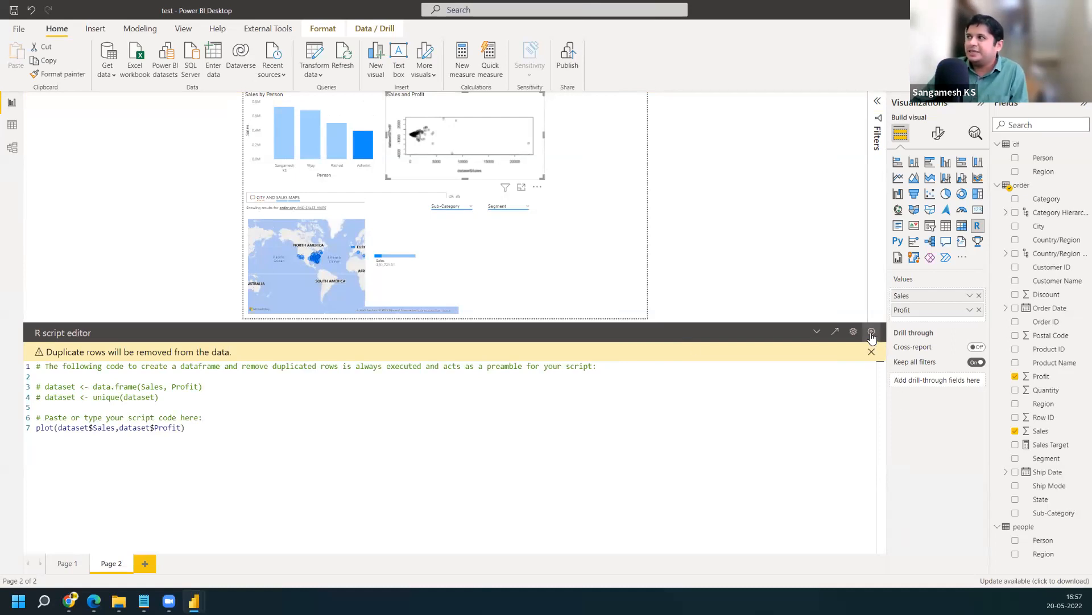
click(872, 331)
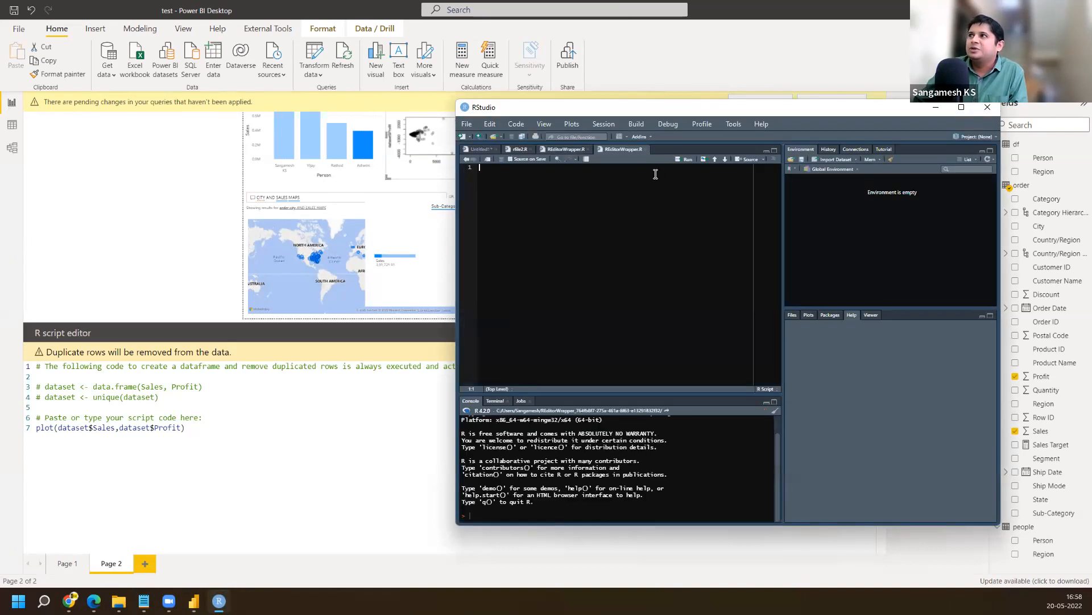
click(962, 108)
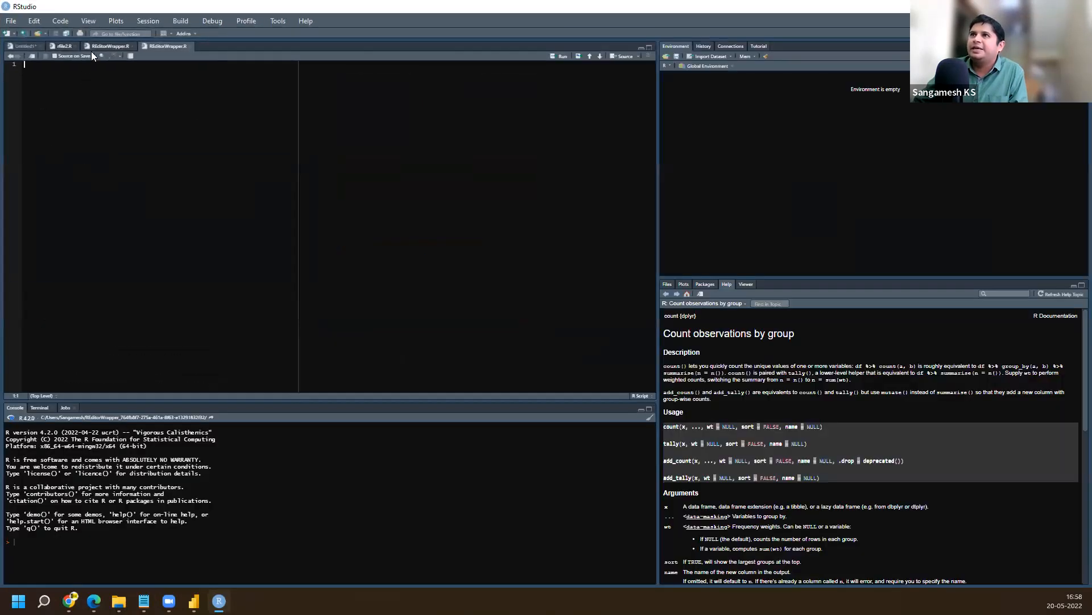
- Close both empty REditorWrapper.R files in RStudio
click(109, 45)
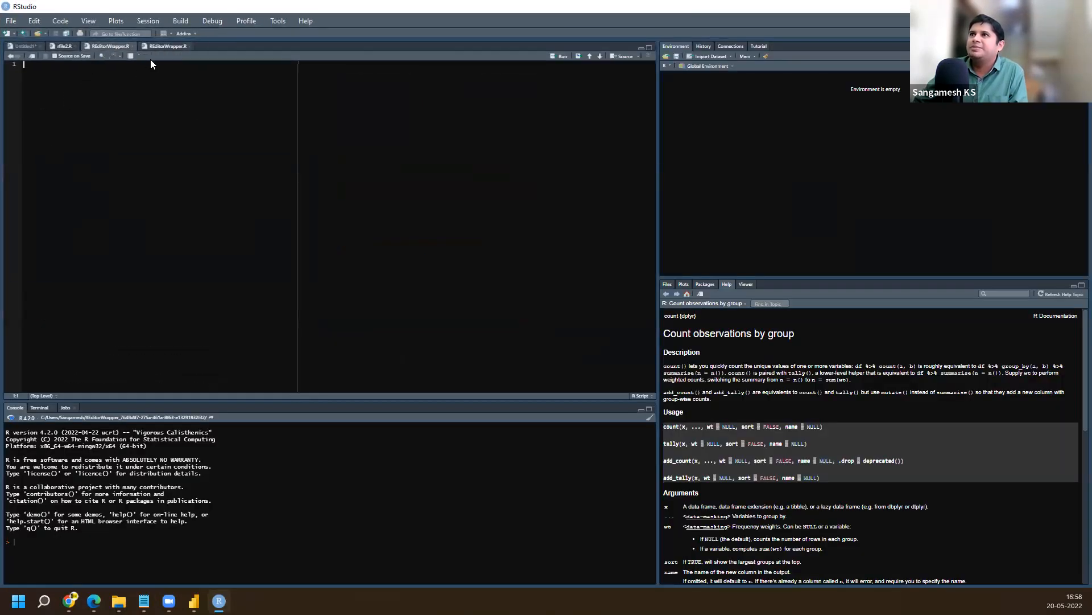
click(133, 46)
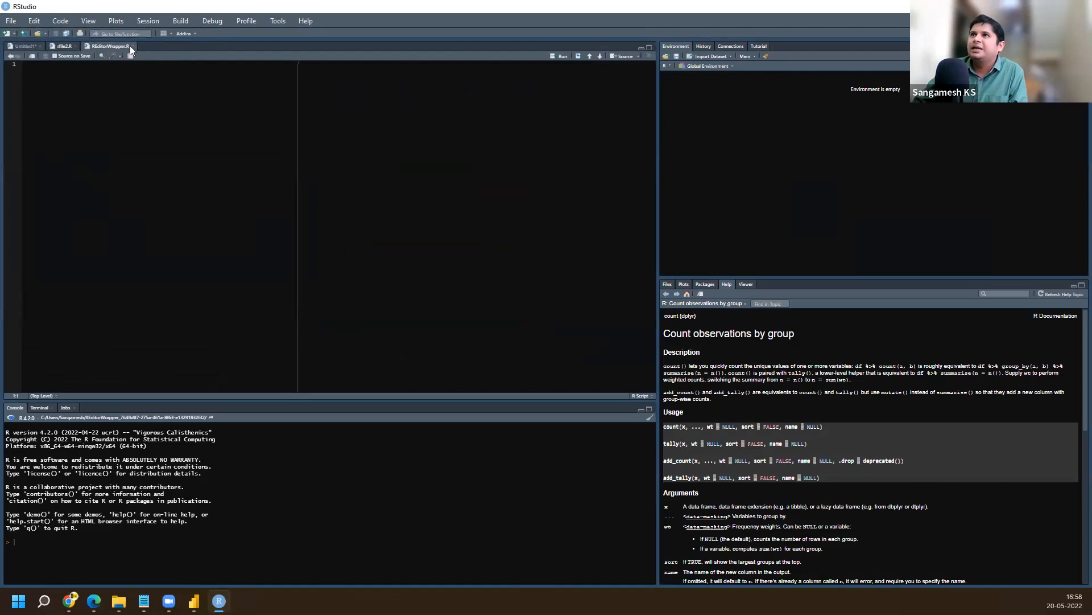
click(132, 46)
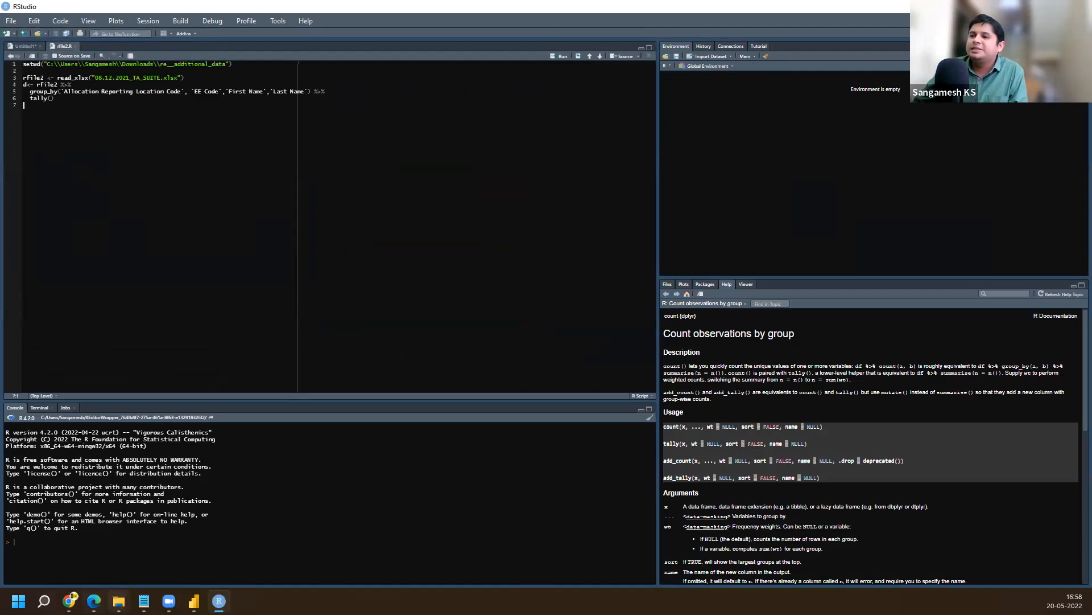
- Browse the OneDrive Documents folder in File Explorer and look inside its R folder and the win-library subfolder
mouse_move(119, 601)
click(60, 535)
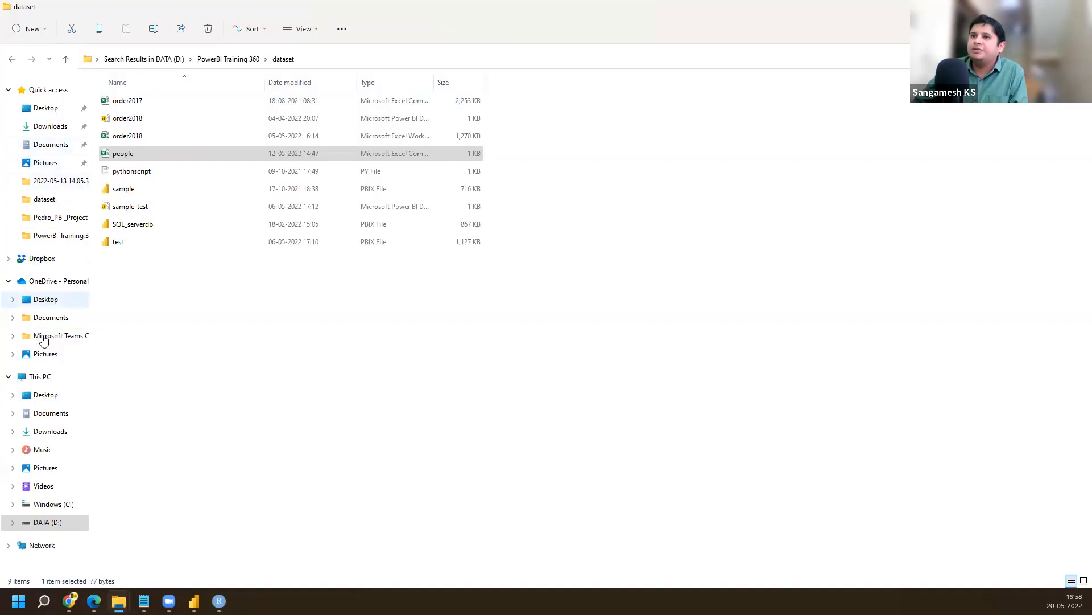
click(55, 319)
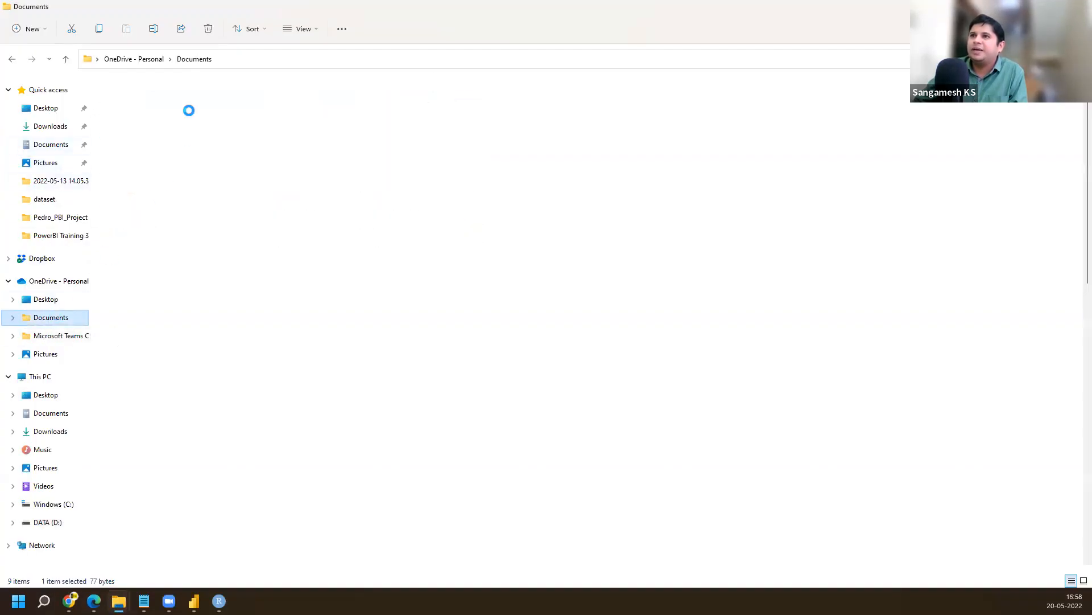
scroll(148, 296, down, 11)
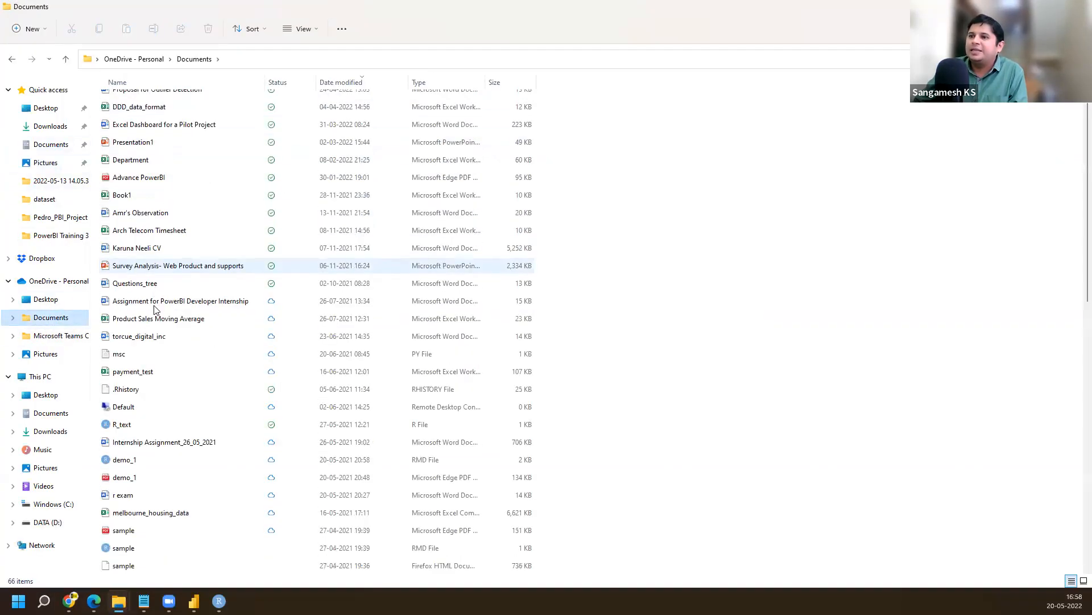
scroll(153, 341, down, 2)
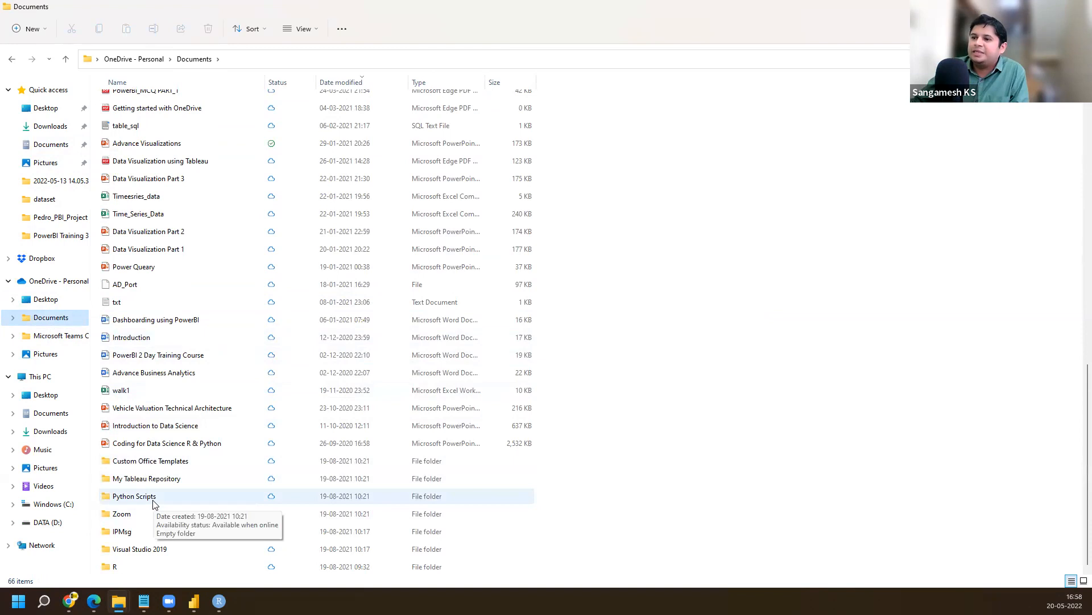
click(131, 566)
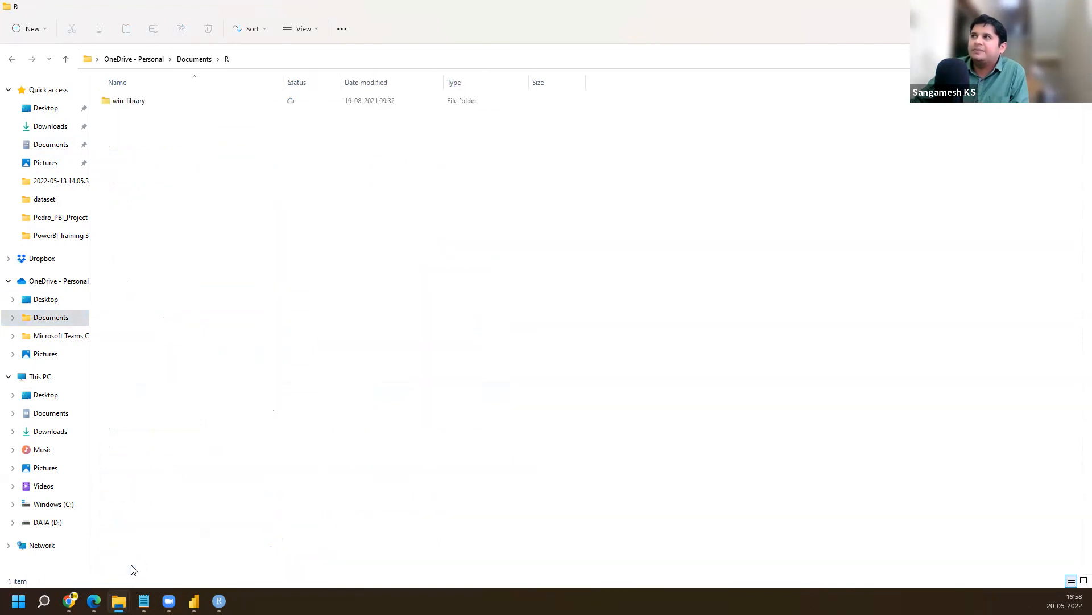
click(158, 100)
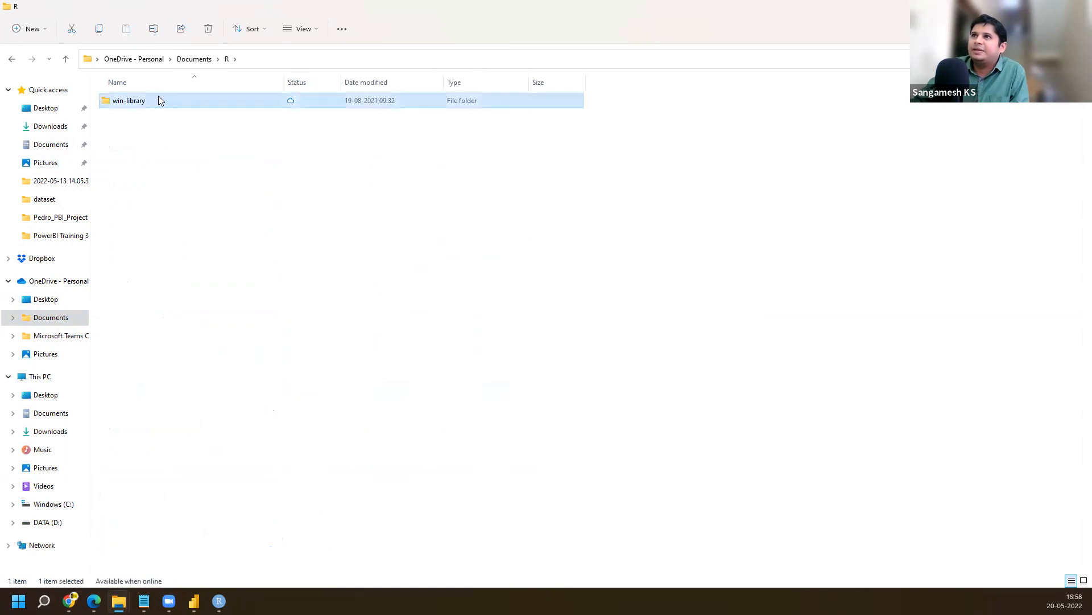
double_click(158, 100)
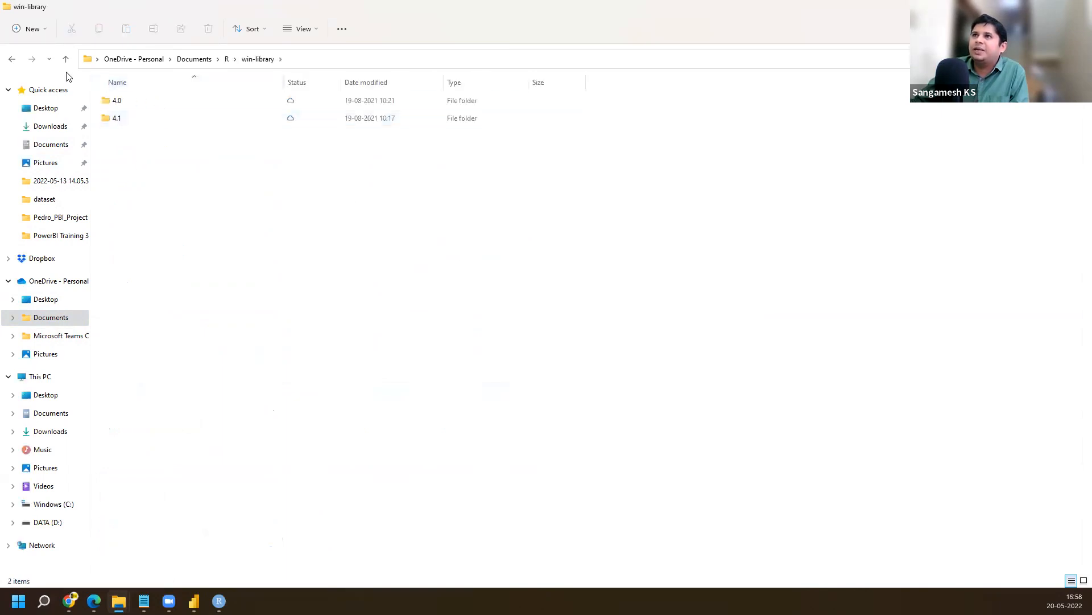
click(12, 59)
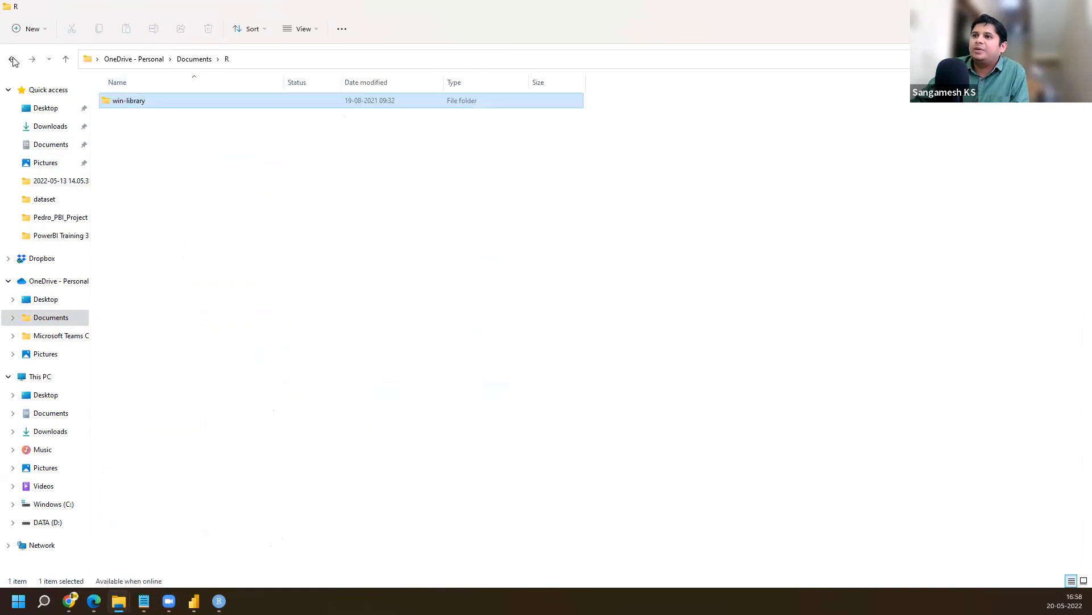
click(12, 59)
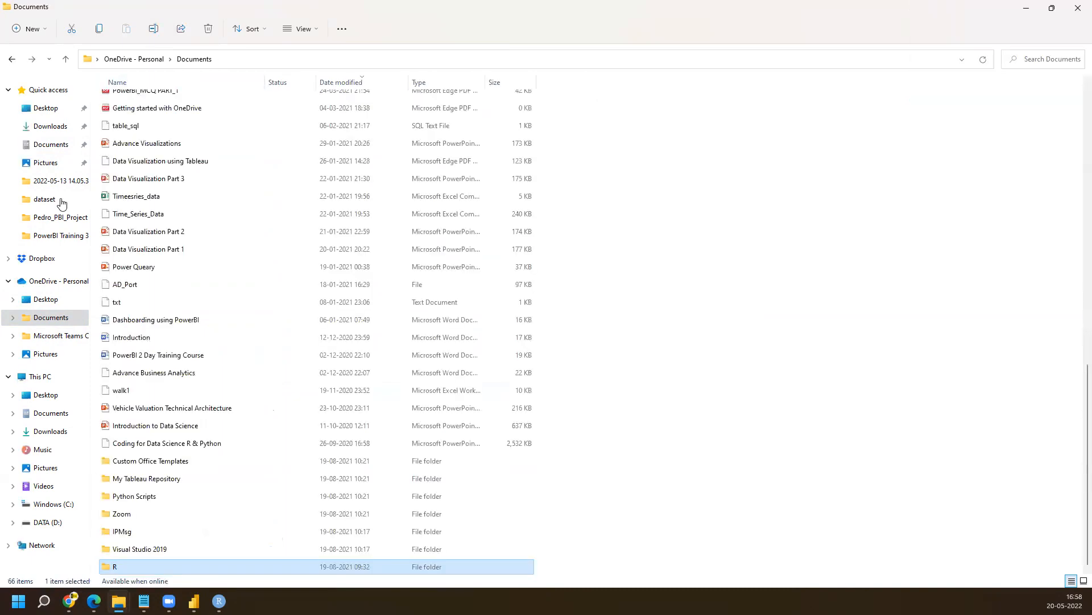
- Check the contents of the Python Scripts folder in Documents and return to the rfile2.R script in RStudio
click(139, 494)
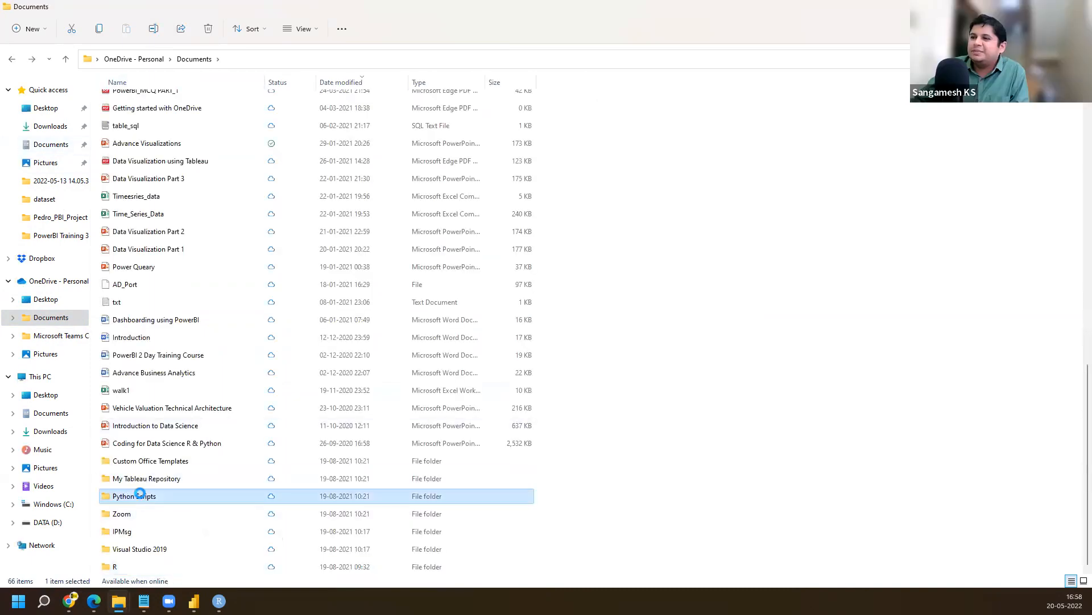
double_click(140, 495)
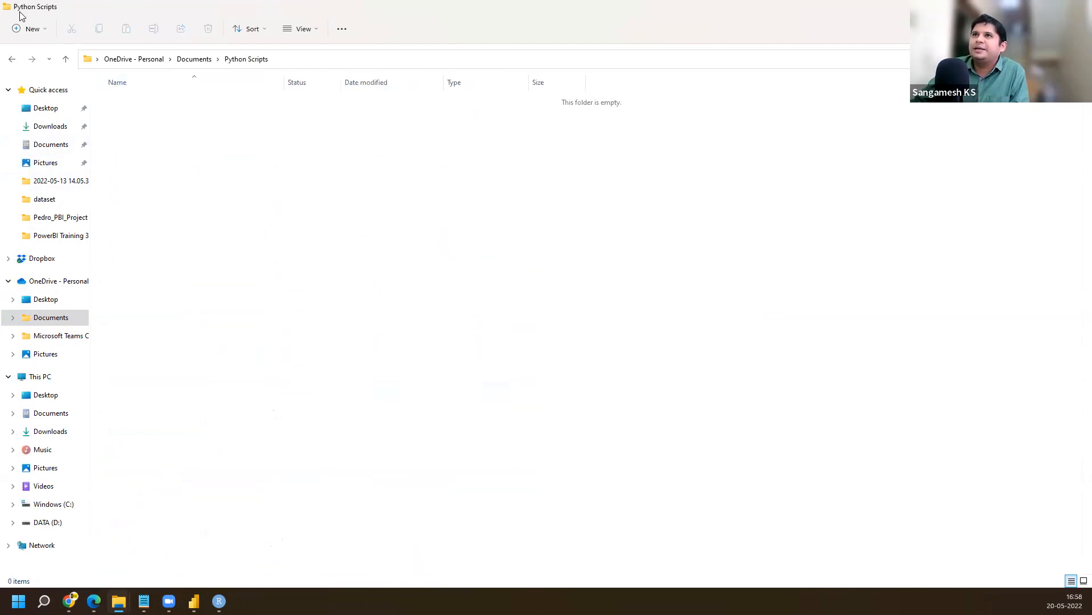
click(10, 60)
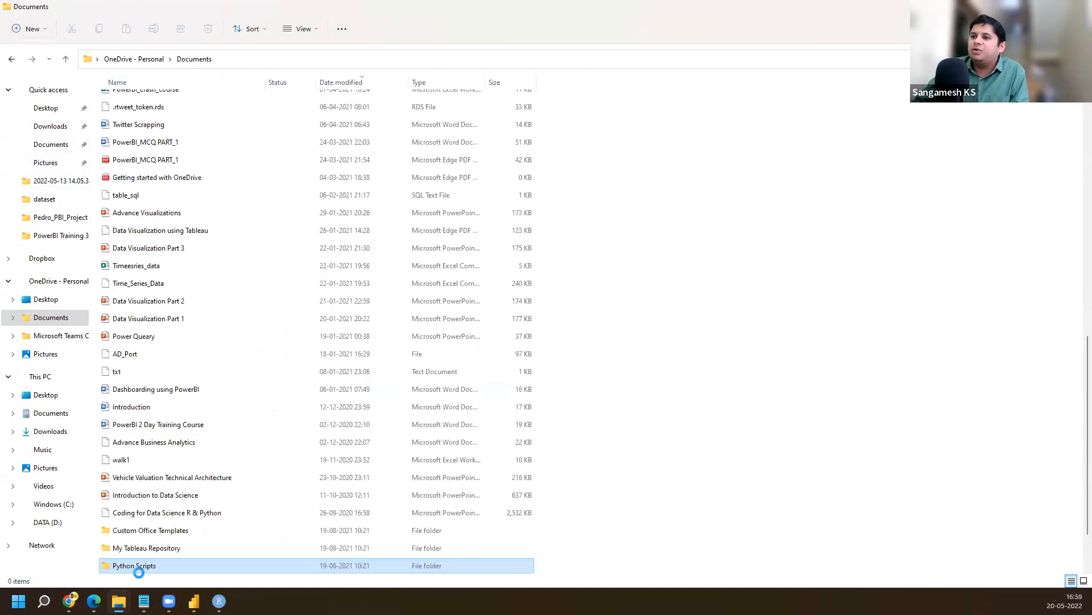
scroll(136, 469, down, 2)
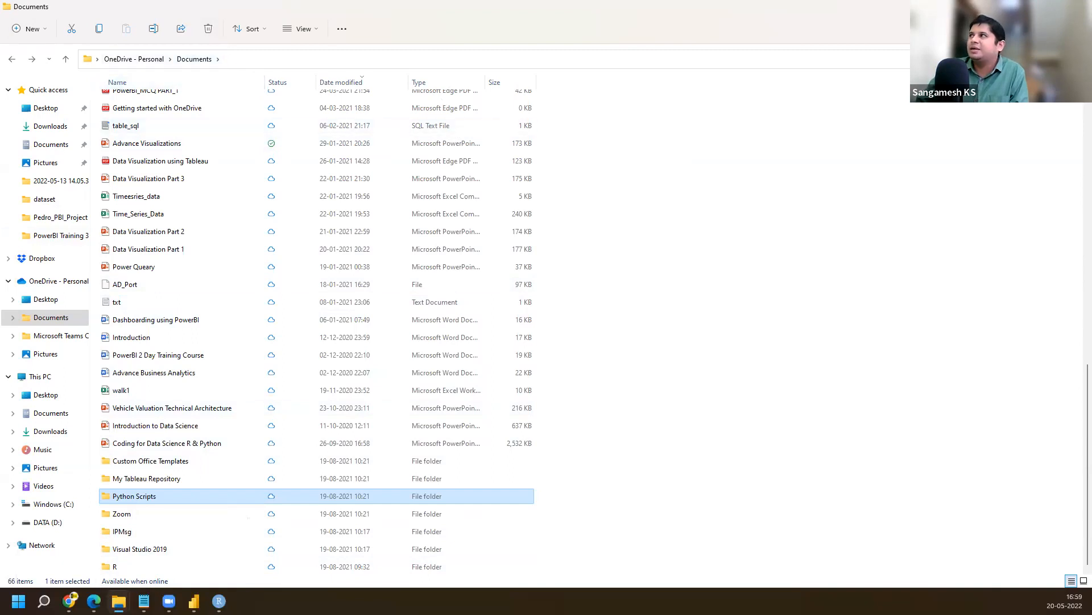
key(alt+Tab)
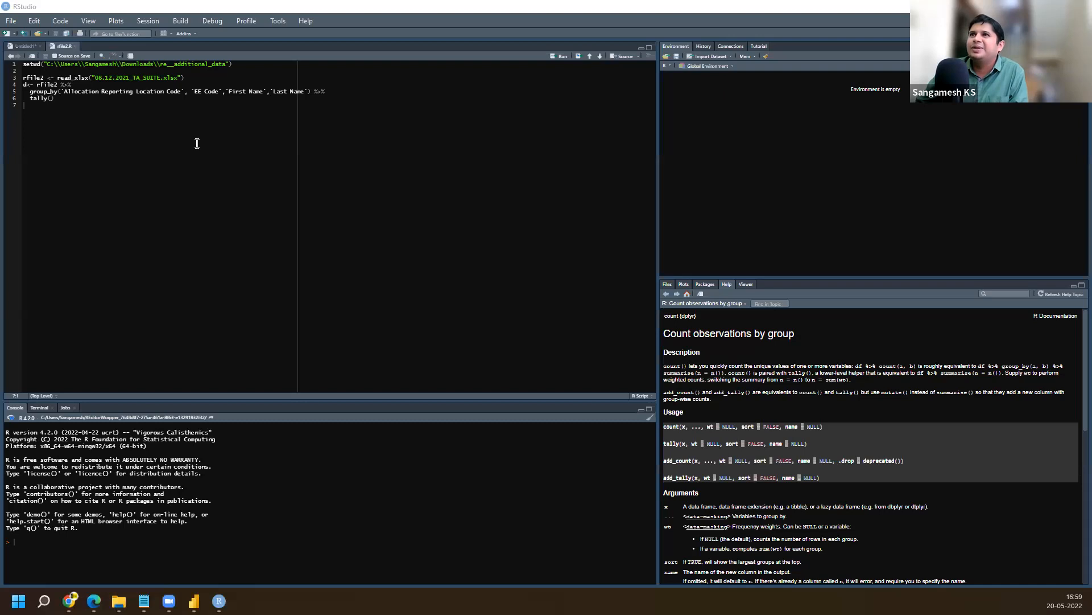
click(75, 46)
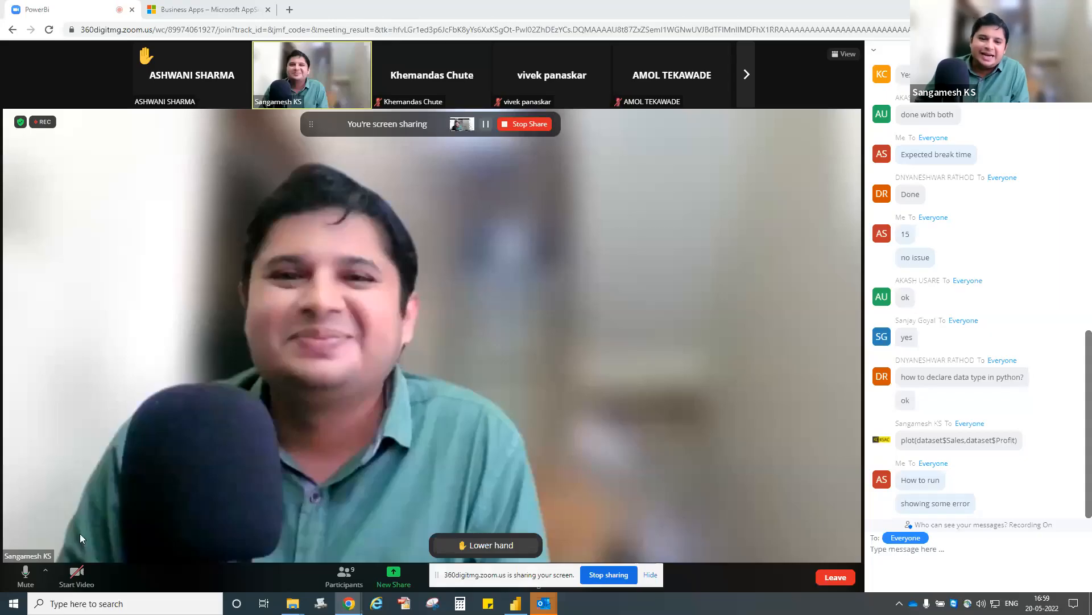
- Switch to Power BI Desktop, close the R visual's error details and check the visual's available actions and formatting options
click(516, 603)
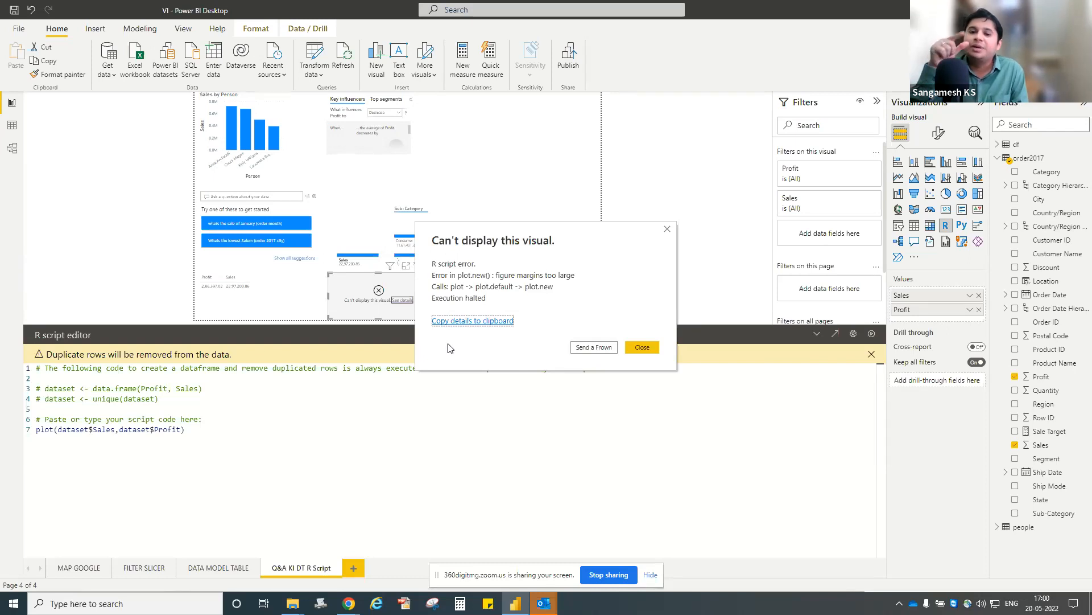
click(666, 231)
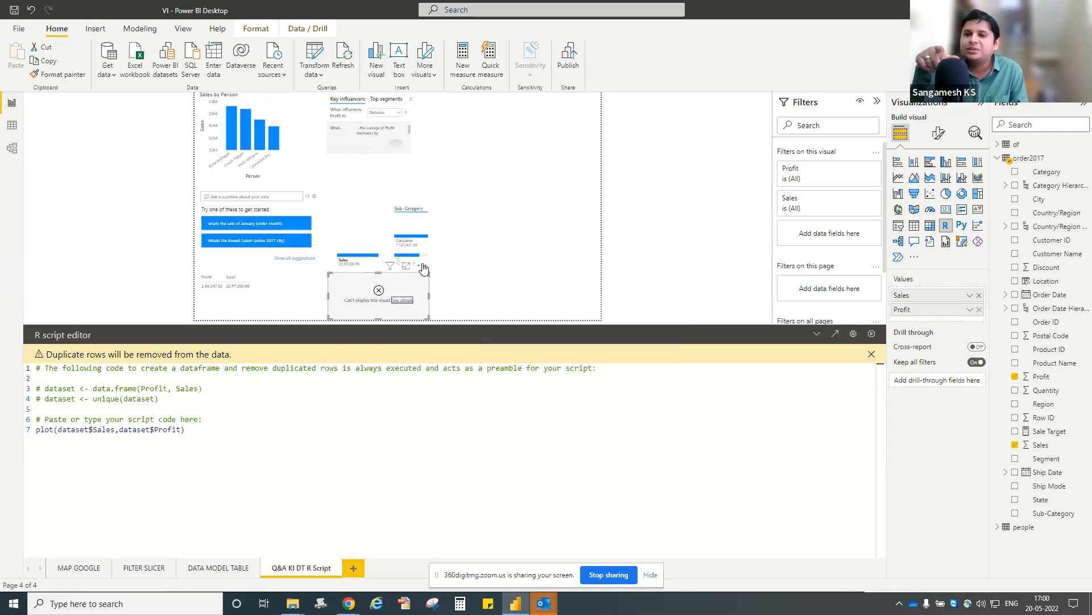
click(424, 269)
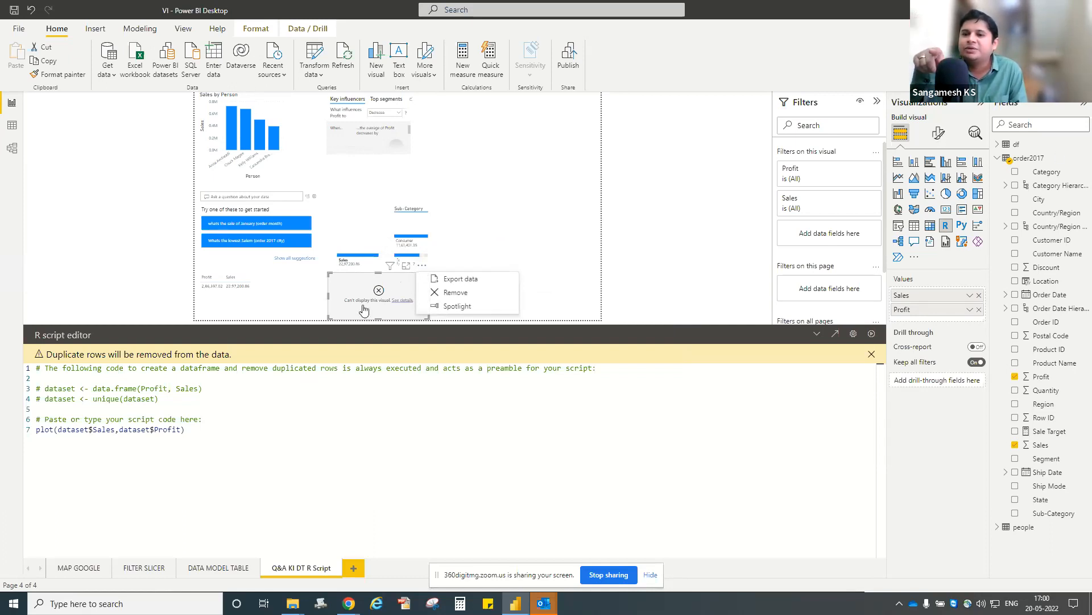
click(936, 136)
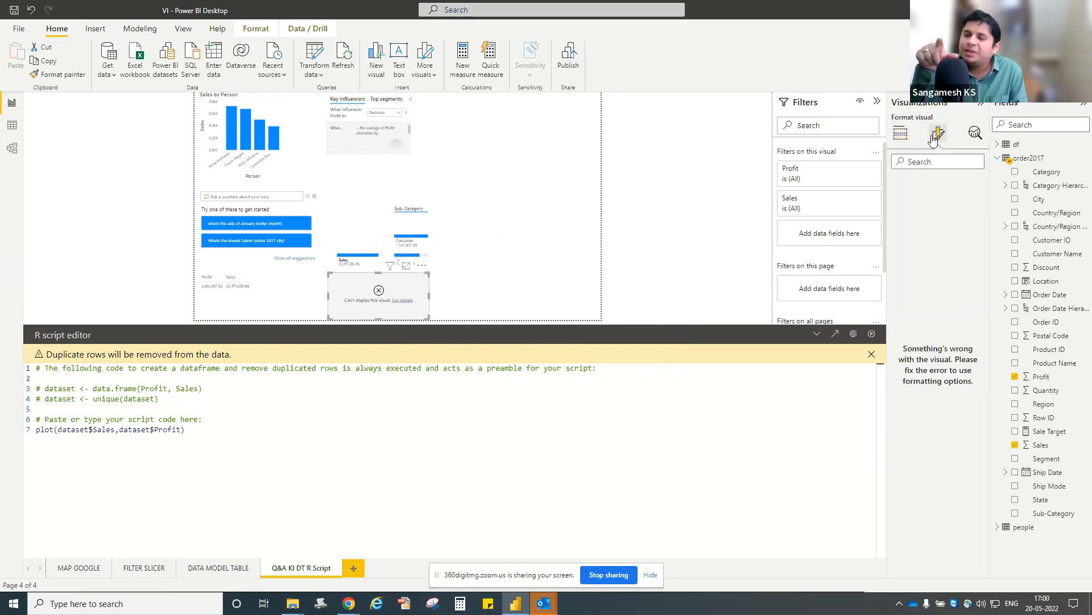
click(899, 135)
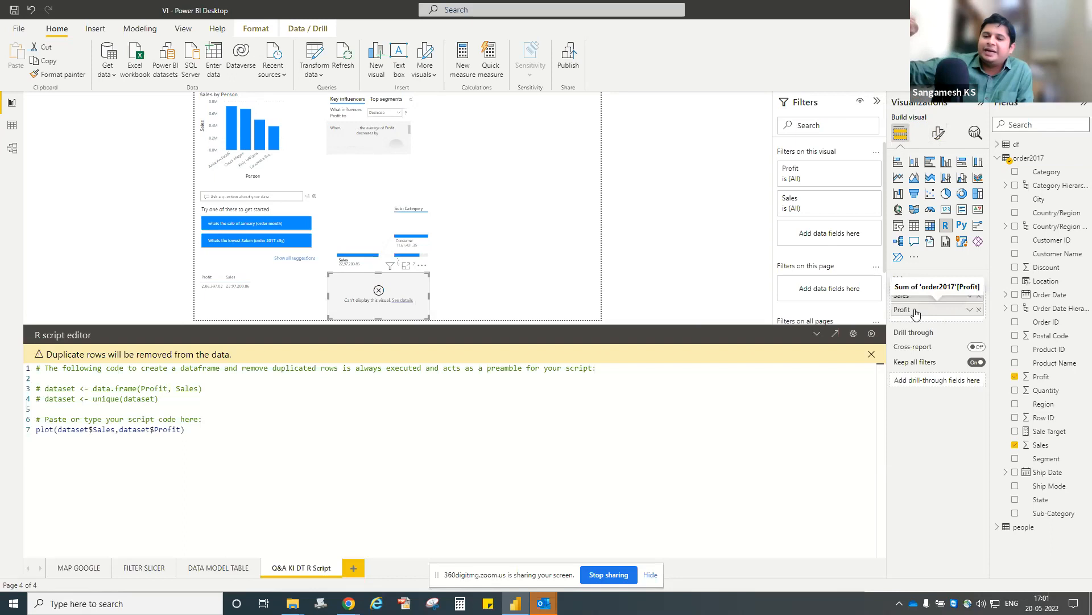
- Set the R visual's Sales value to Don't summarize and open the summarization choices for Profit
click(969, 296)
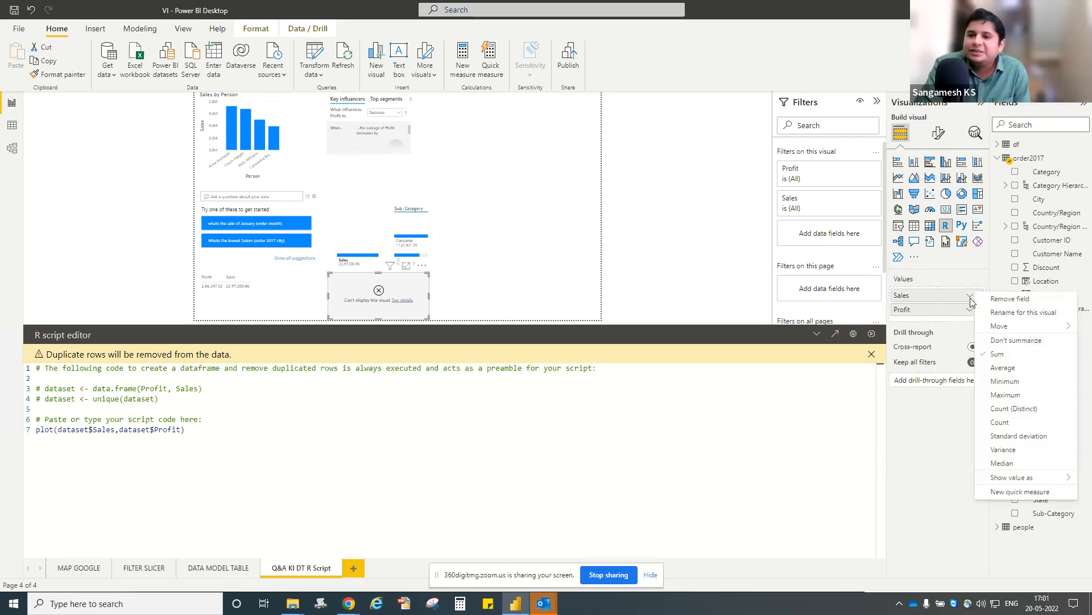
click(999, 342)
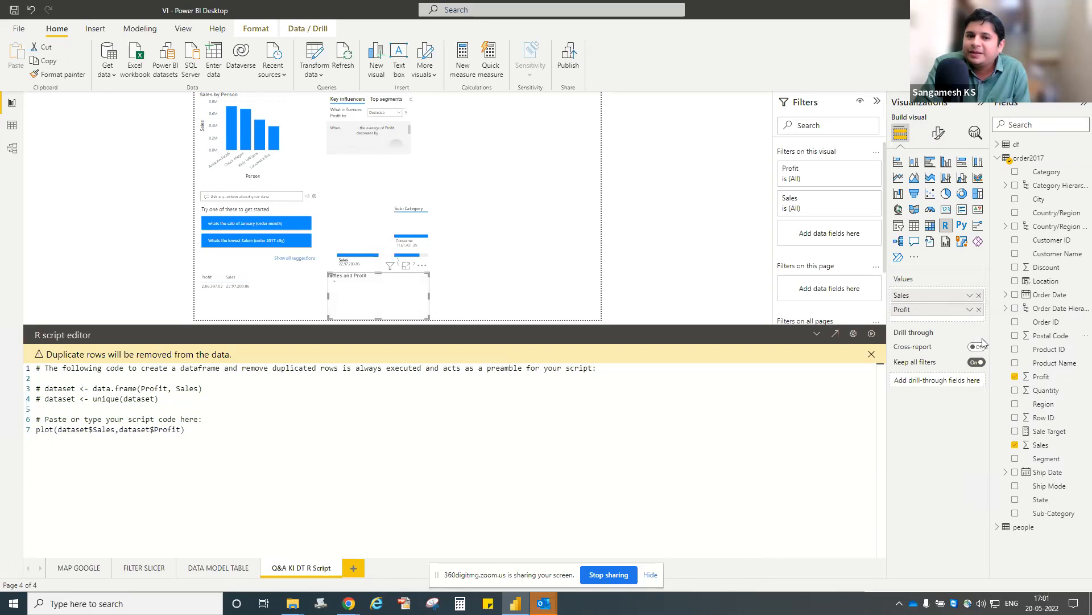
click(970, 310)
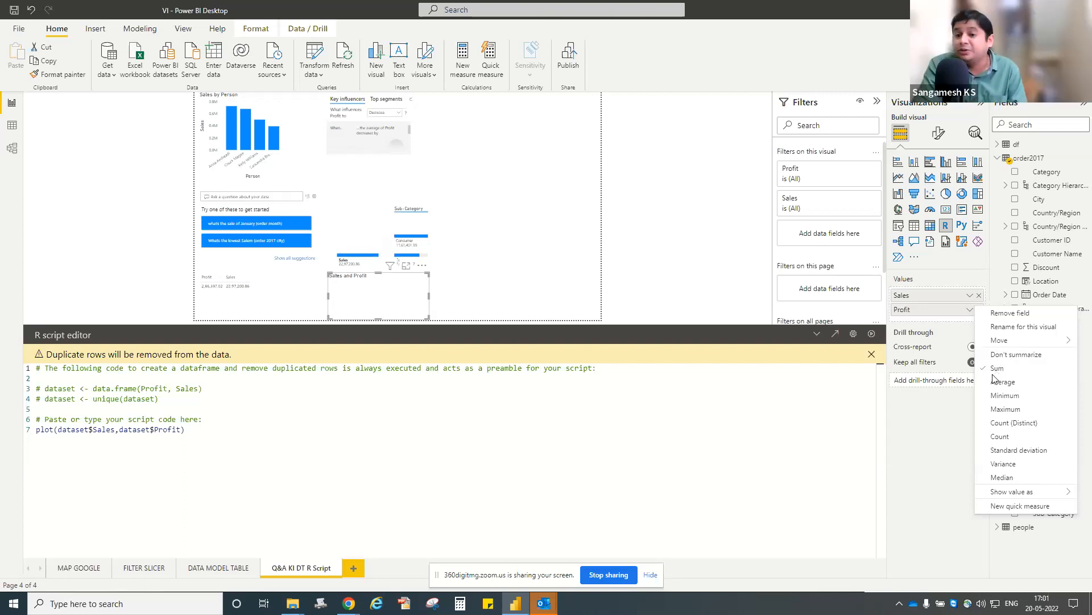
click(970, 312)
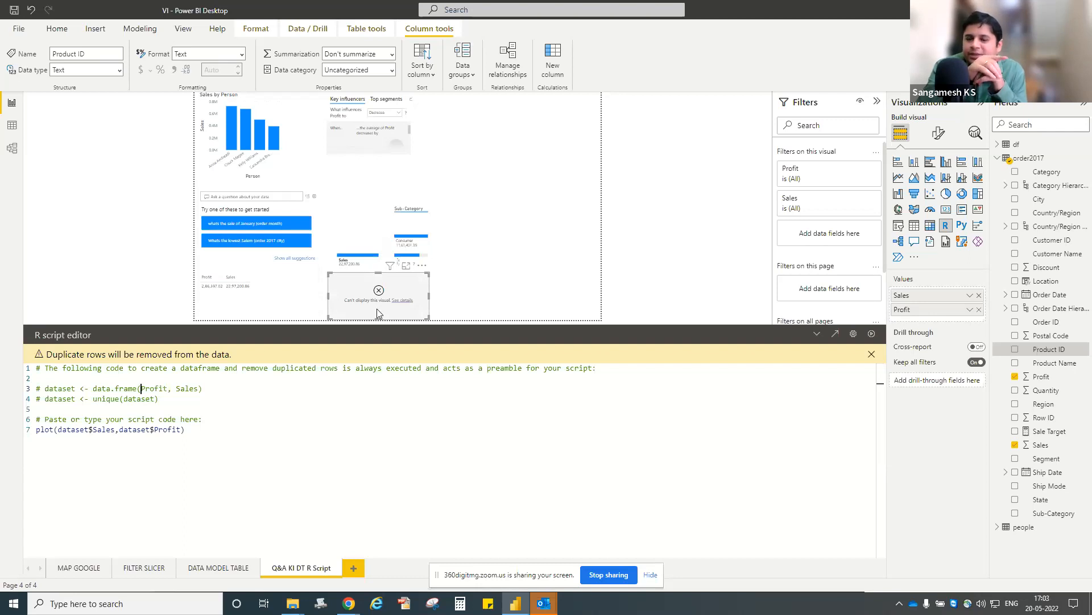
- Review the global privacy and security options, enable Use my default web browser for authentication, and apply the change
click(19, 29)
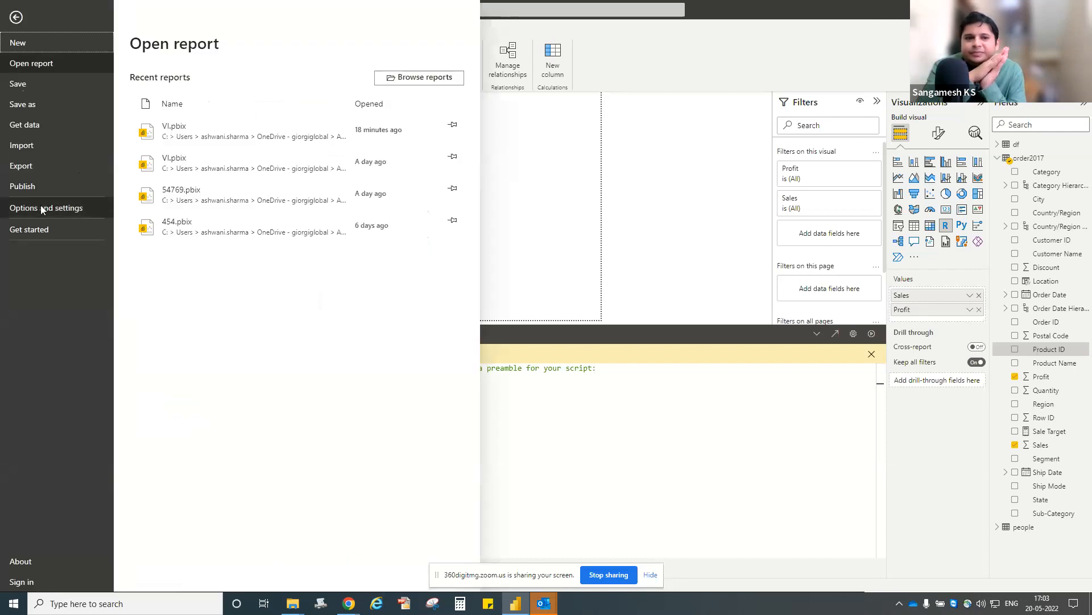
click(48, 208)
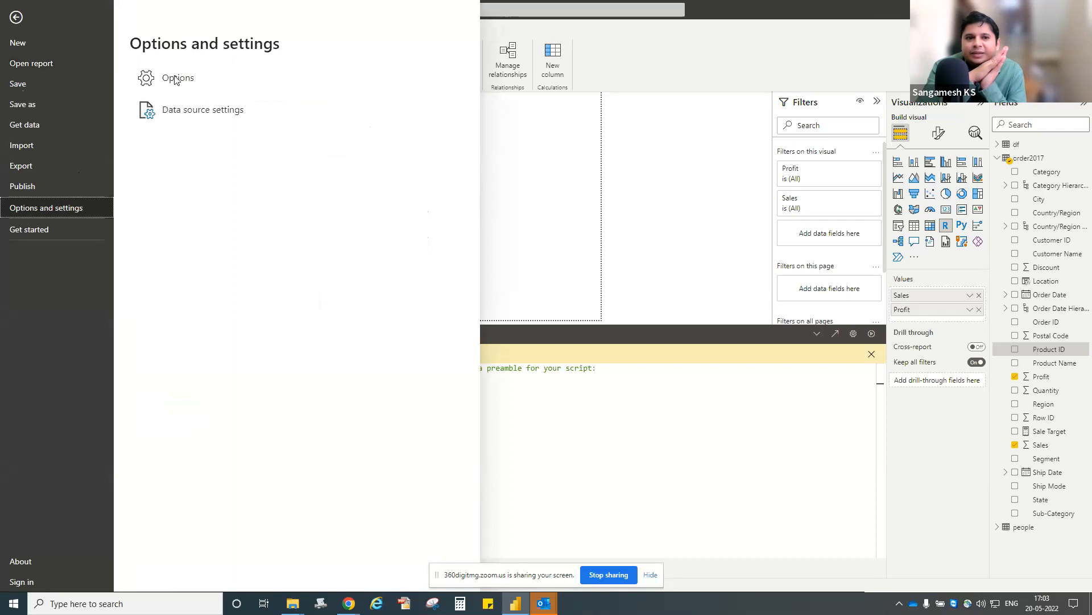
key(Escape)
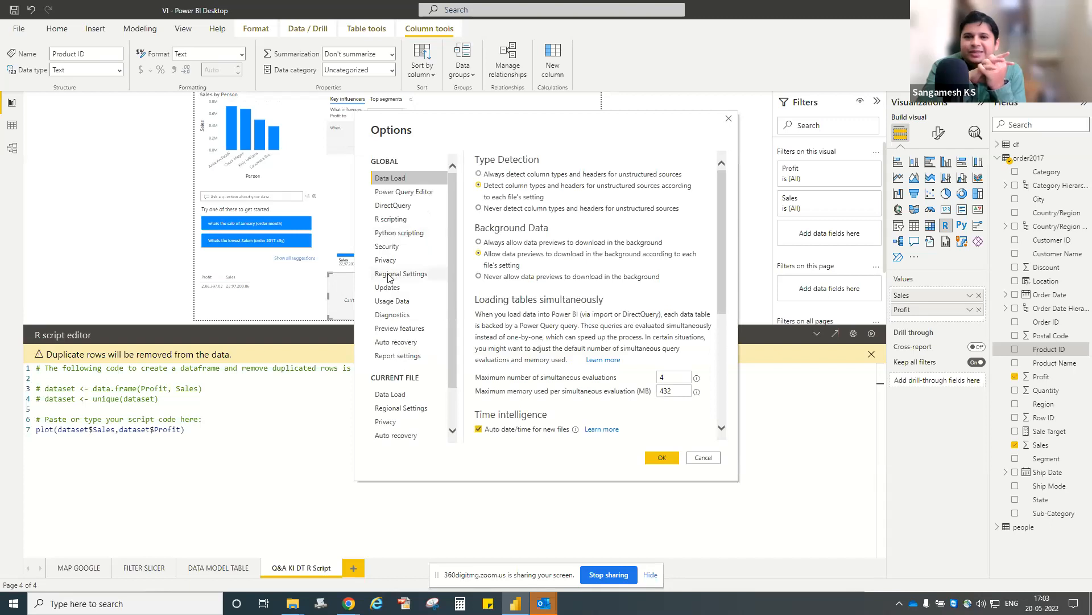
click(392, 261)
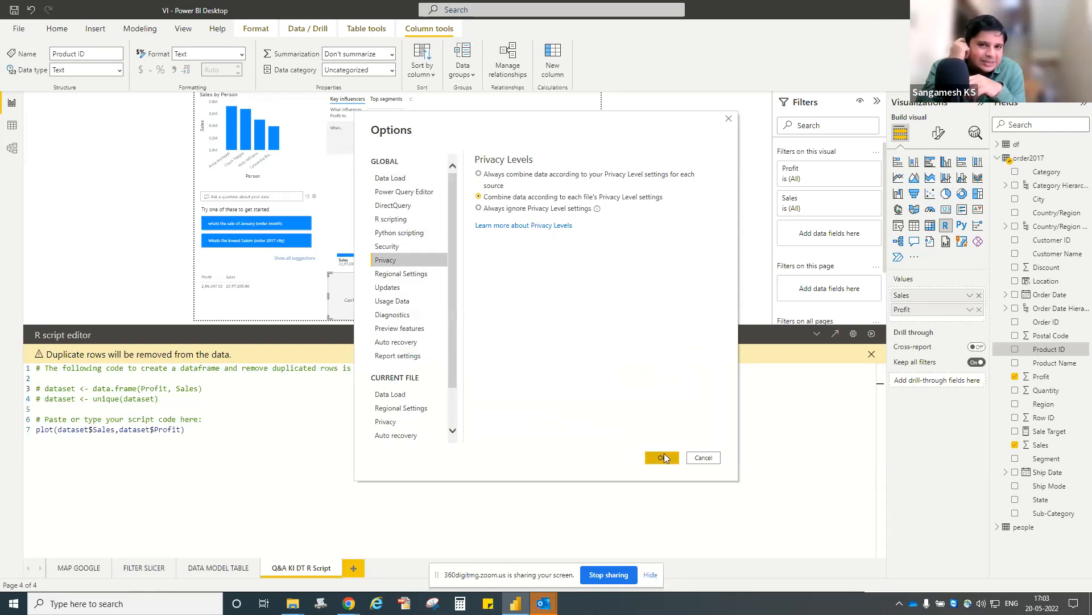
click(387, 246)
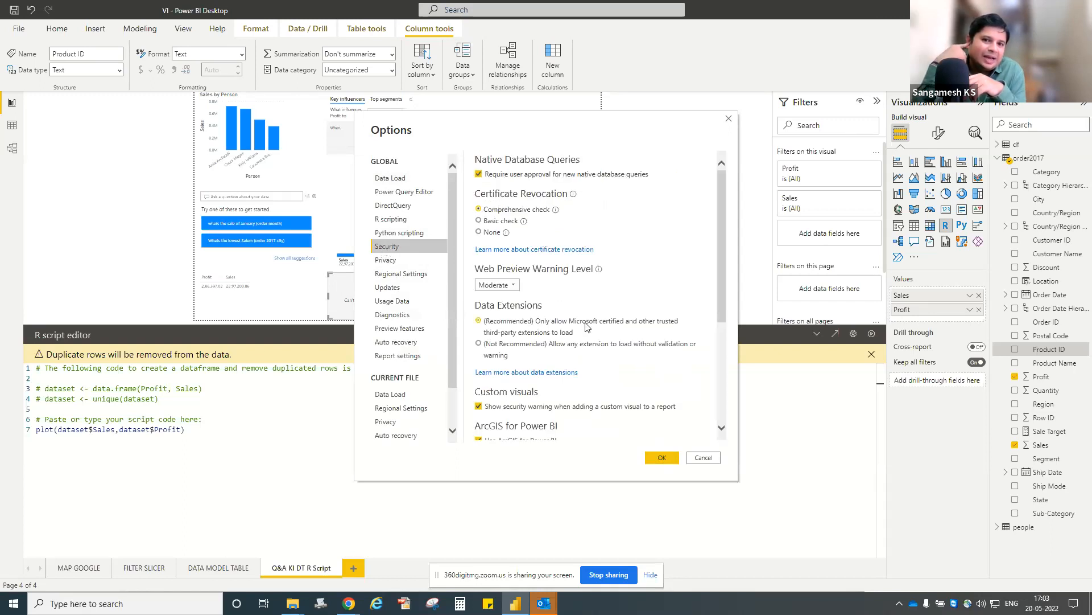
scroll(586, 325, down, 3)
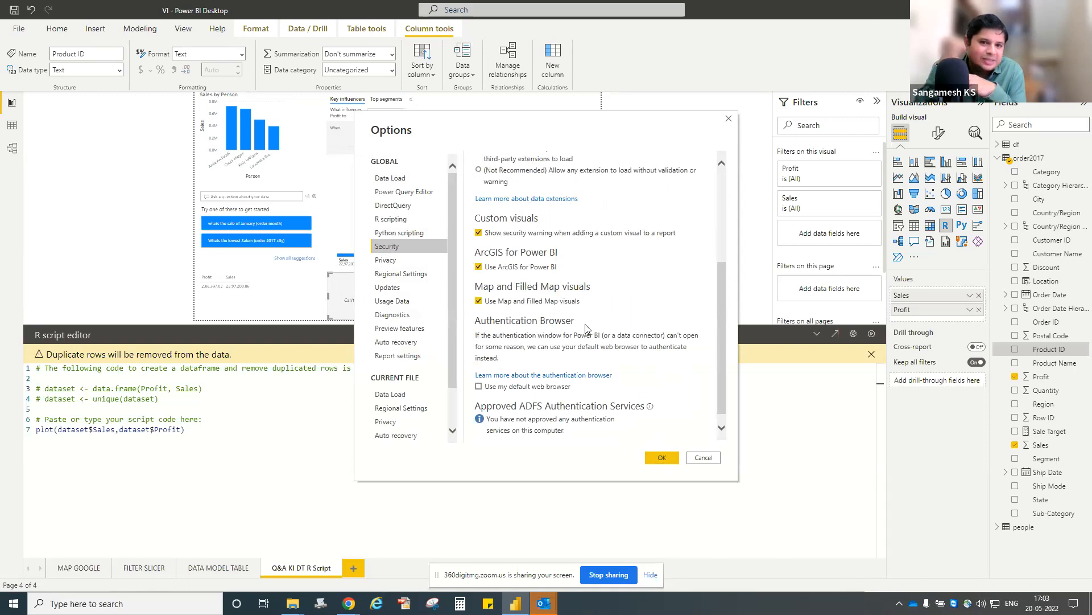
scroll(587, 327, up, 2)
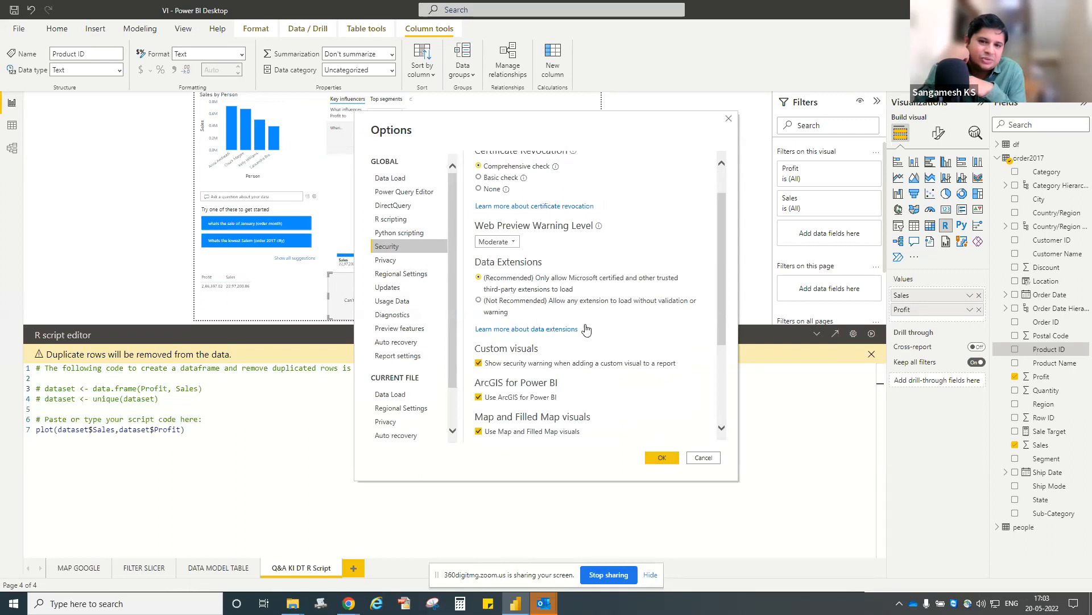
scroll(586, 329, down, 2)
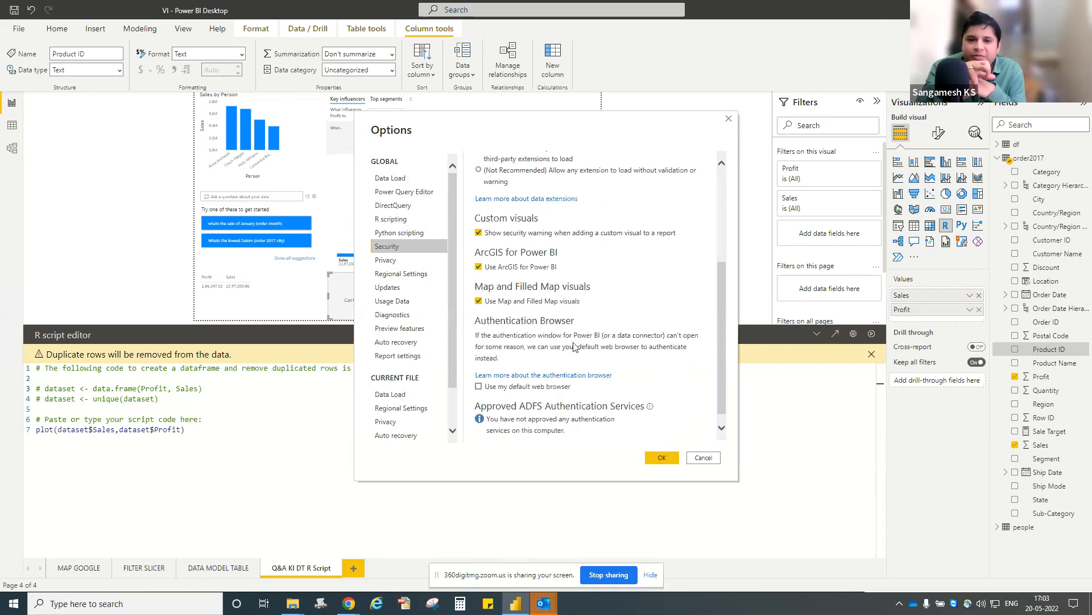
click(479, 387)
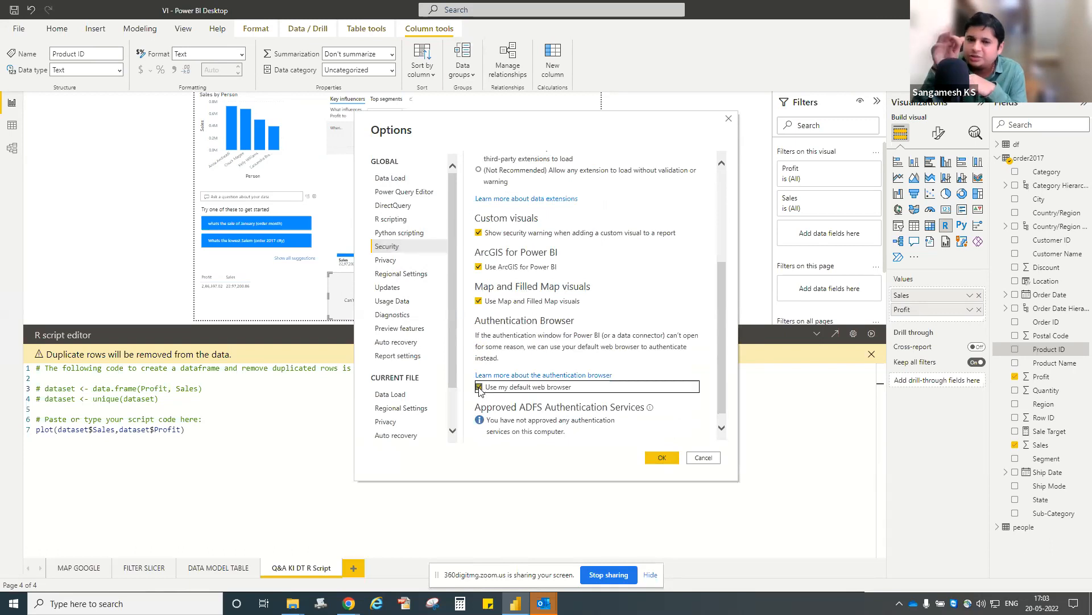
click(653, 459)
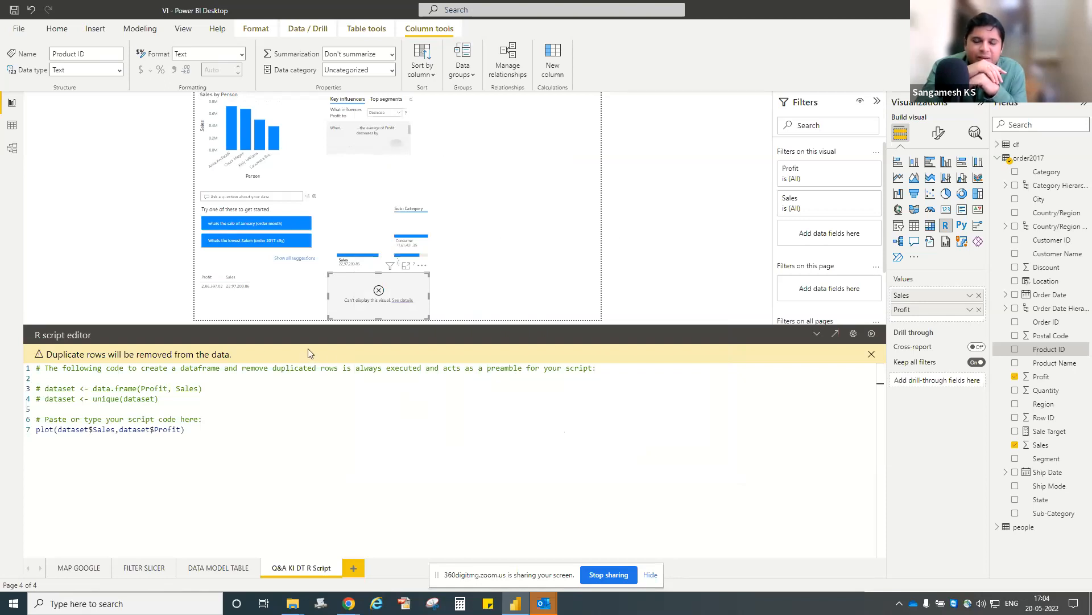
- Review the R visual's error details, close them and stop sharing the screen
click(401, 302)
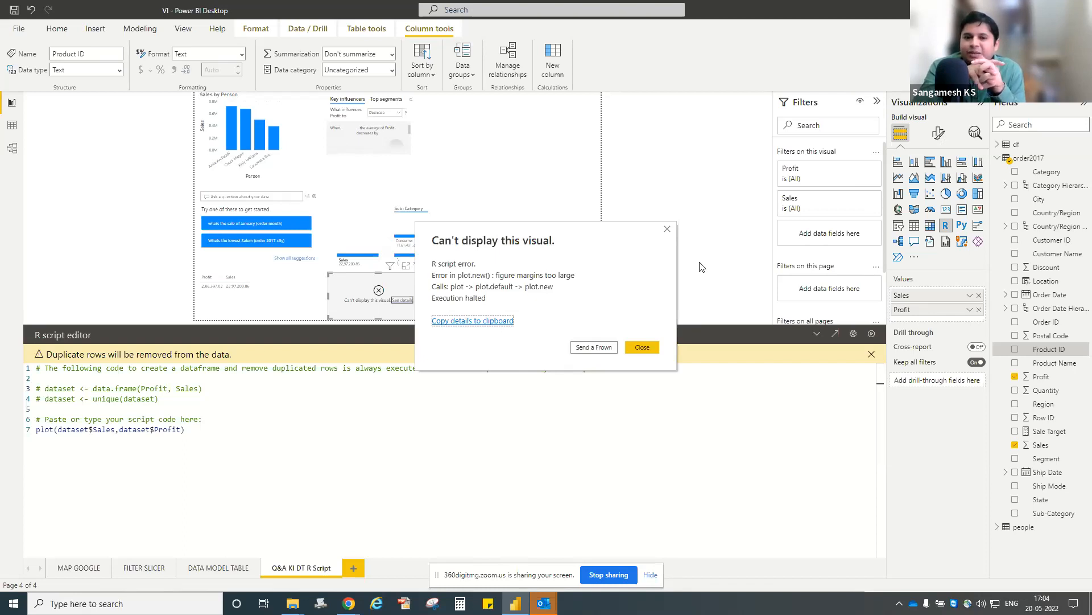
click(642, 348)
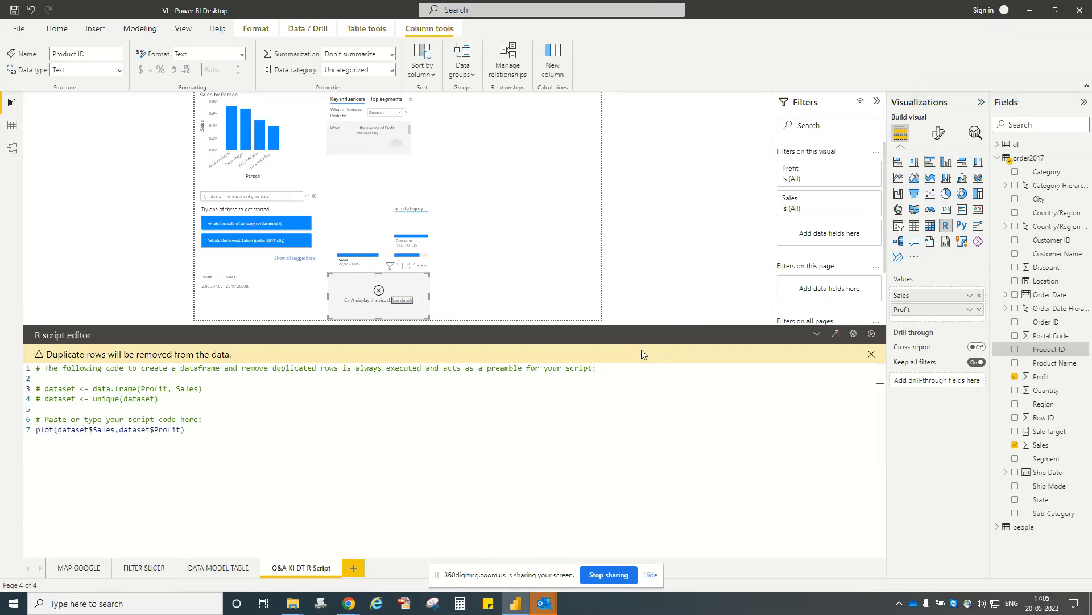
click(604, 575)
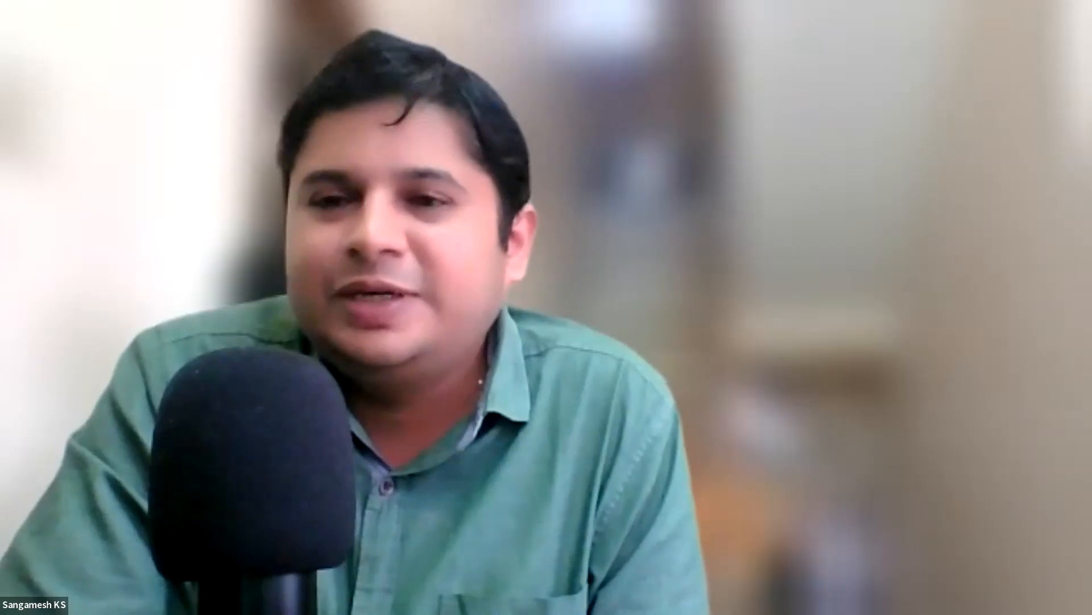